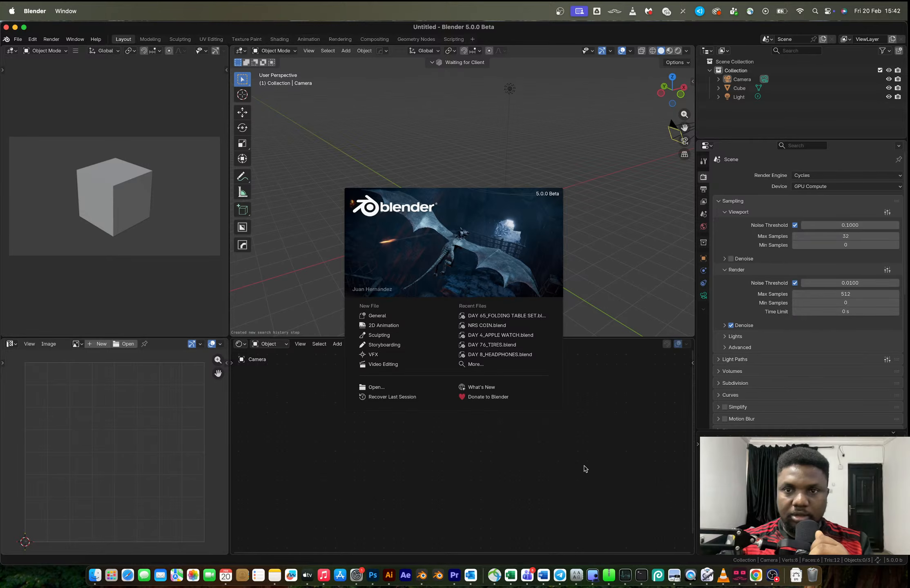
Switch to the browser, check the running Day 20 live stream on YouTube, close it and return to Blender
{"action": "key", "text": "ctrl+Right"}
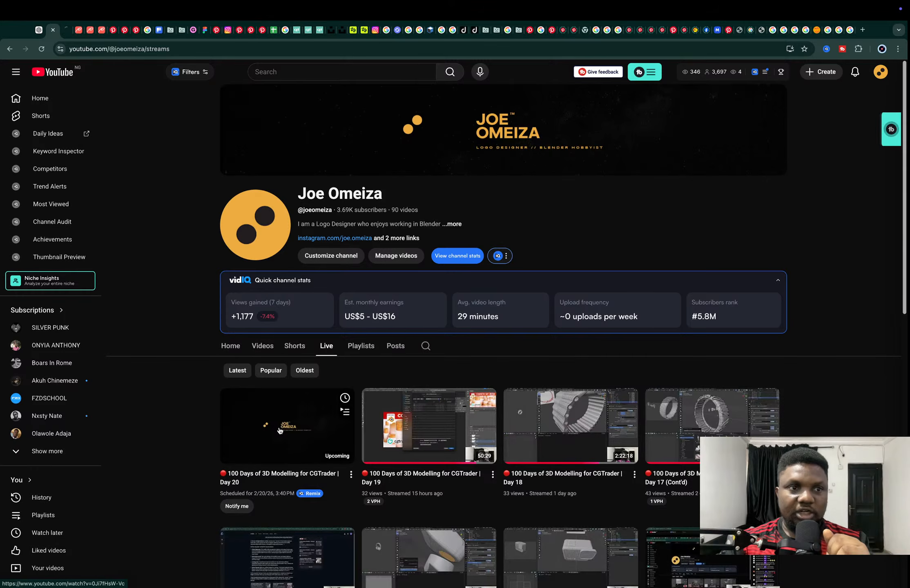
{"action": "left_click", "coordinate": [68, 32]}
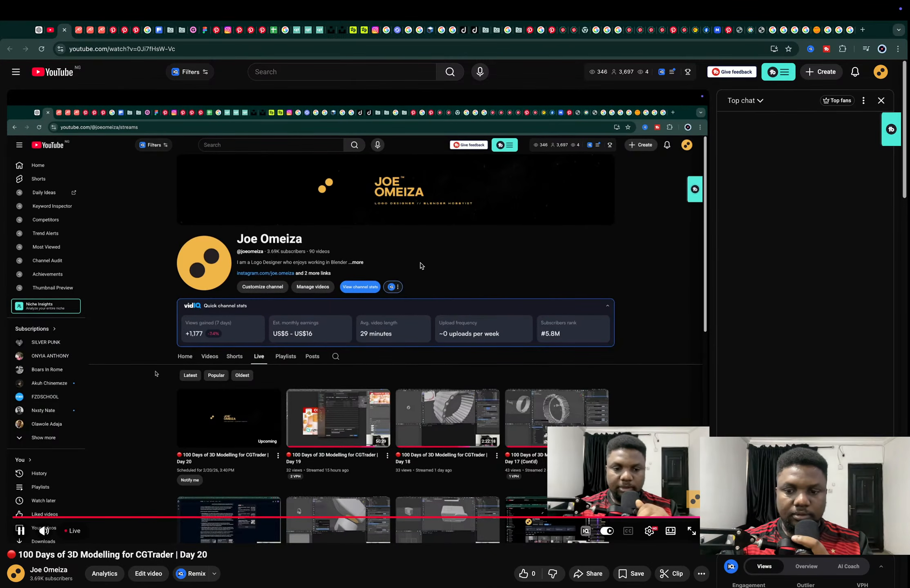
{"action": "scroll", "coordinate": [434, 302], "scroll_direction": "down", "scroll_amount": 1}
{"action": "scroll", "coordinate": [433, 302], "scroll_direction": "down", "scroll_amount": 1}
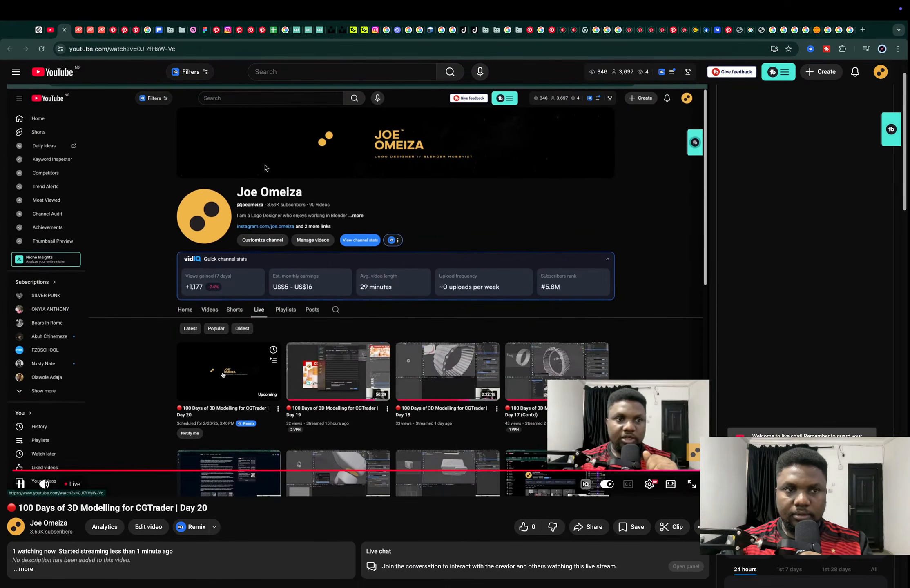
{"action": "left_click", "coordinate": [64, 30]}
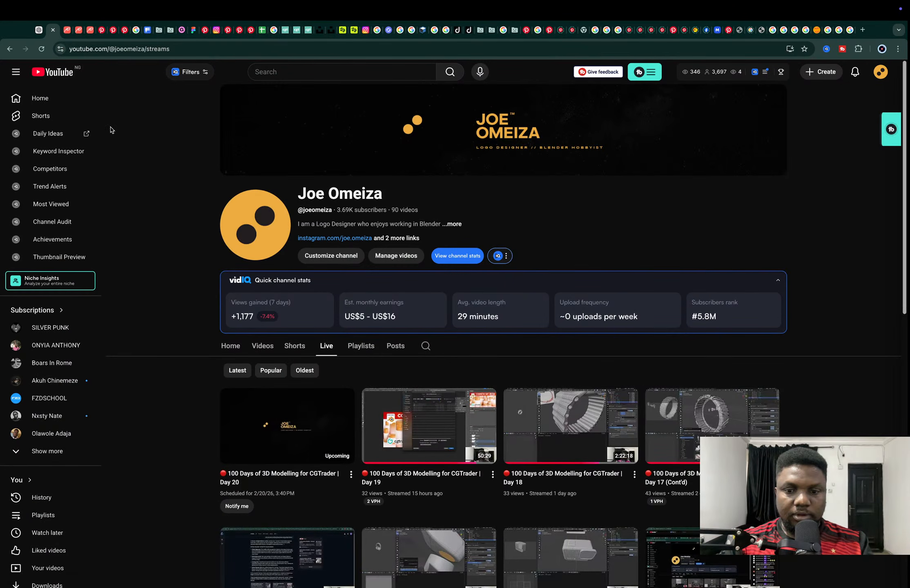
{"action": "key", "text": "ctrl+Left"}
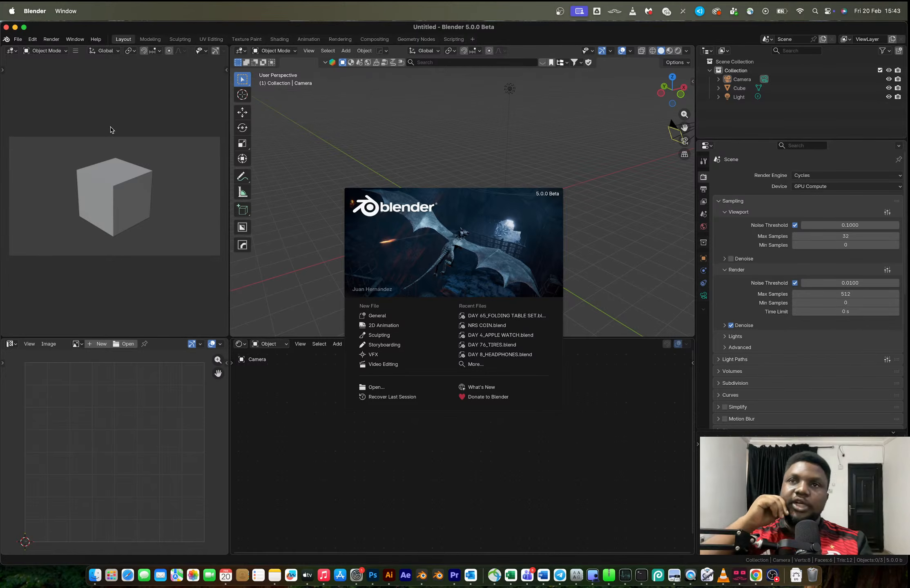
In the browser's CGTrader_30_Day_Tracker sheet, set the status of "Open storage rack" to In Progress
{"action": "key", "text": "ctrl+Right"}
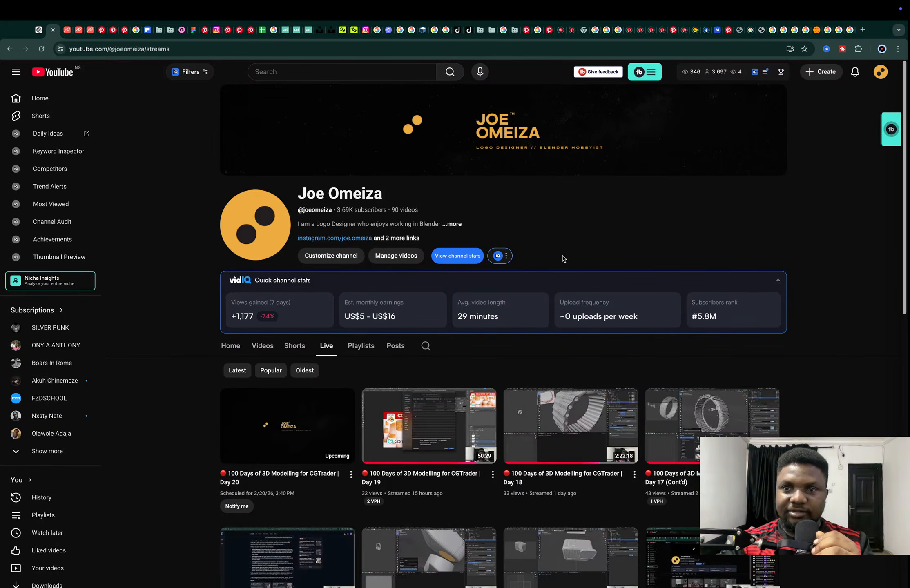
{"action": "left_click", "coordinate": [262, 30]}
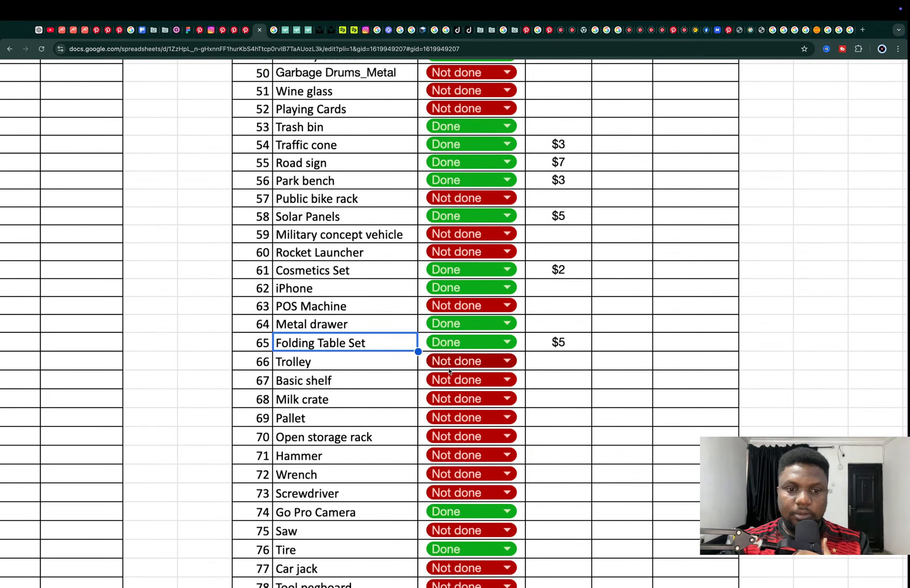
{"action": "left_click", "coordinate": [457, 439]}
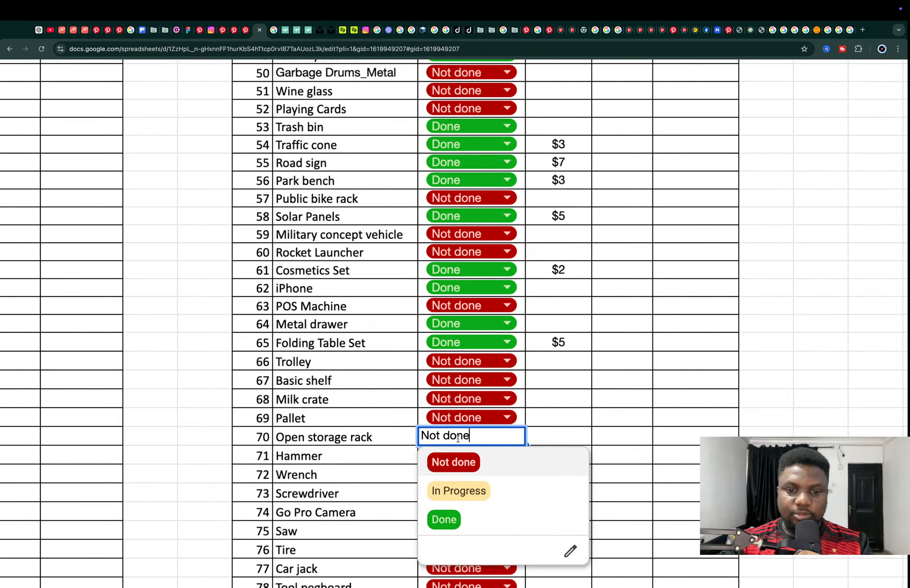
{"action": "left_click", "coordinate": [476, 496]}
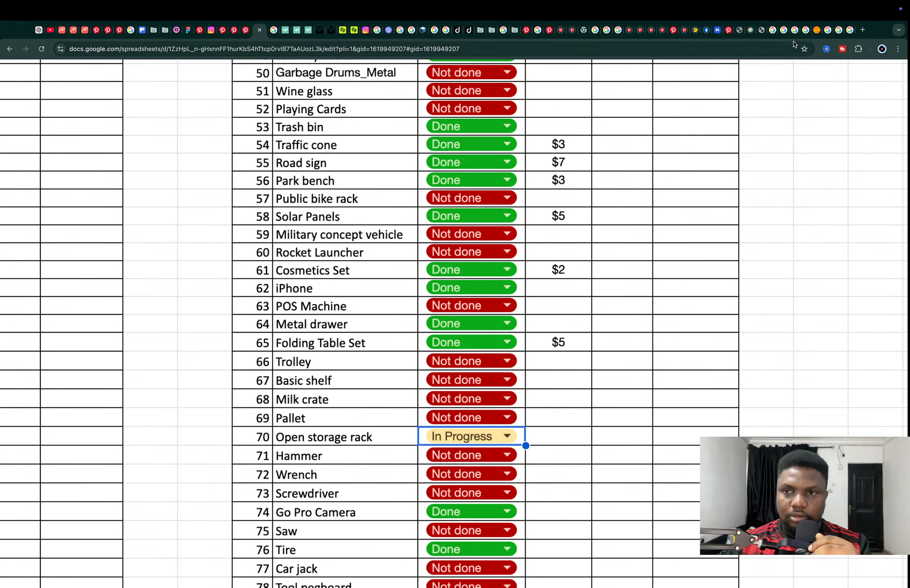
Open the reference image of the Stallion open shelving rack in the browser
{"action": "left_click", "coordinate": [770, 30]}
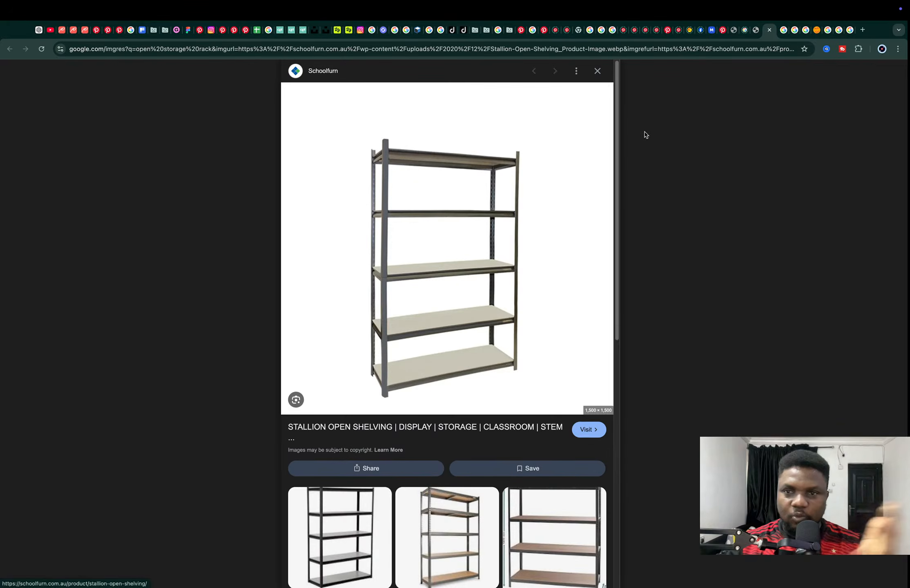
{"action": "left_click", "coordinate": [756, 31]}
{"action": "left_click", "coordinate": [768, 31]}
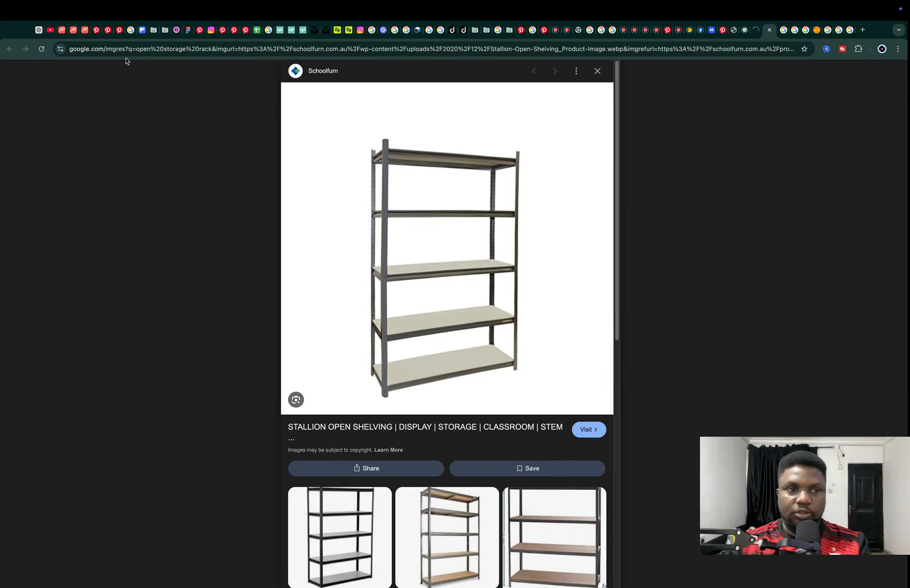
Reload the YouTube channel's live page, check the Day 20 stream, close it and switch back to Blender
{"action": "left_click", "coordinate": [51, 29]}
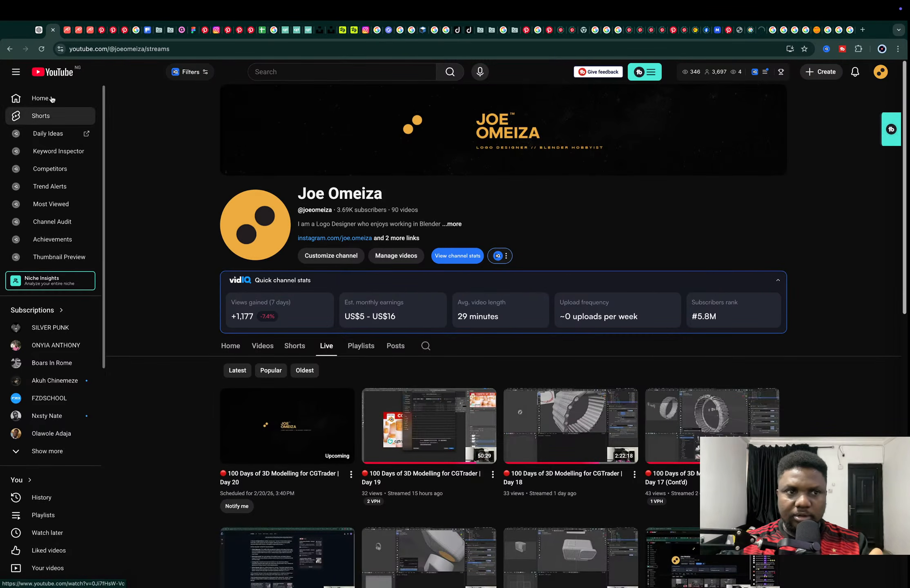
{"action": "left_click", "coordinate": [41, 49]}
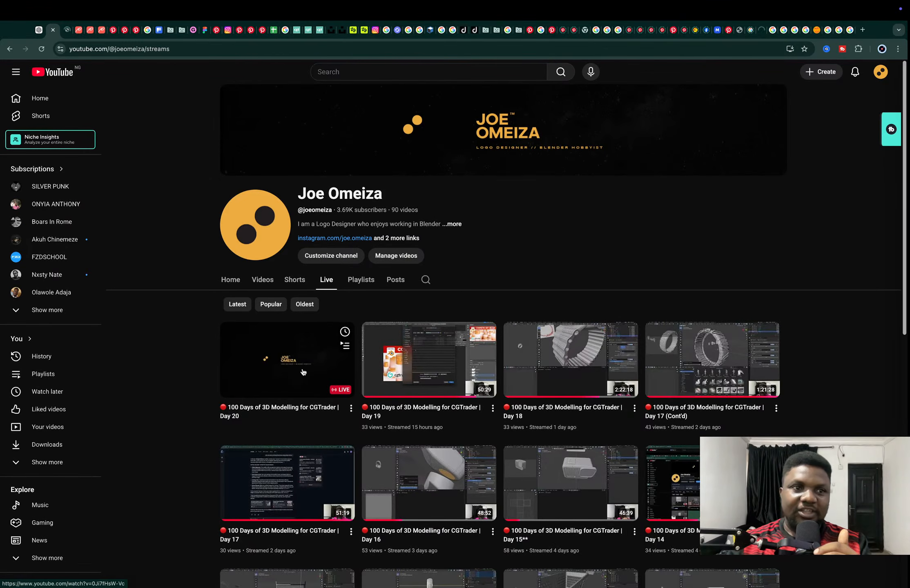
{"action": "left_click", "coordinate": [67, 29]}
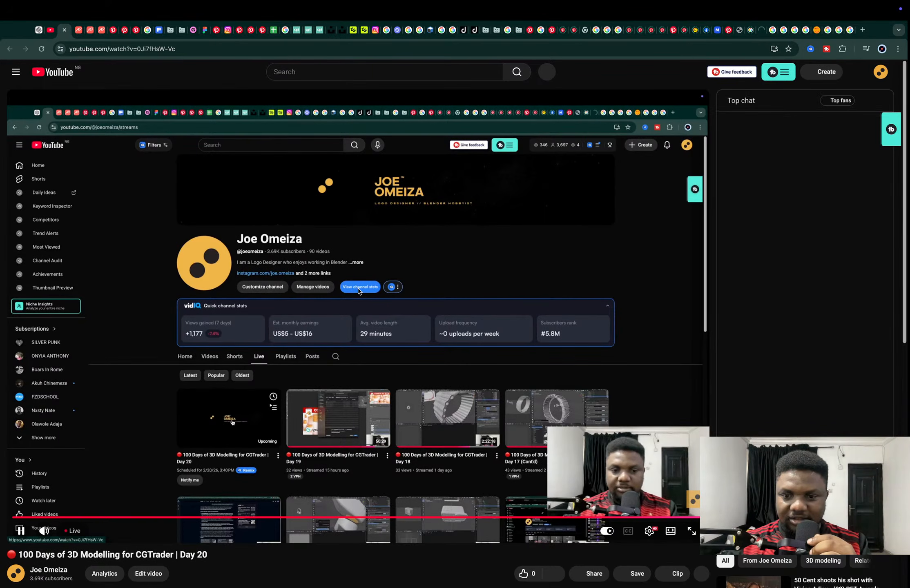
{"action": "scroll", "coordinate": [359, 290], "scroll_direction": "down", "scroll_amount": 5}
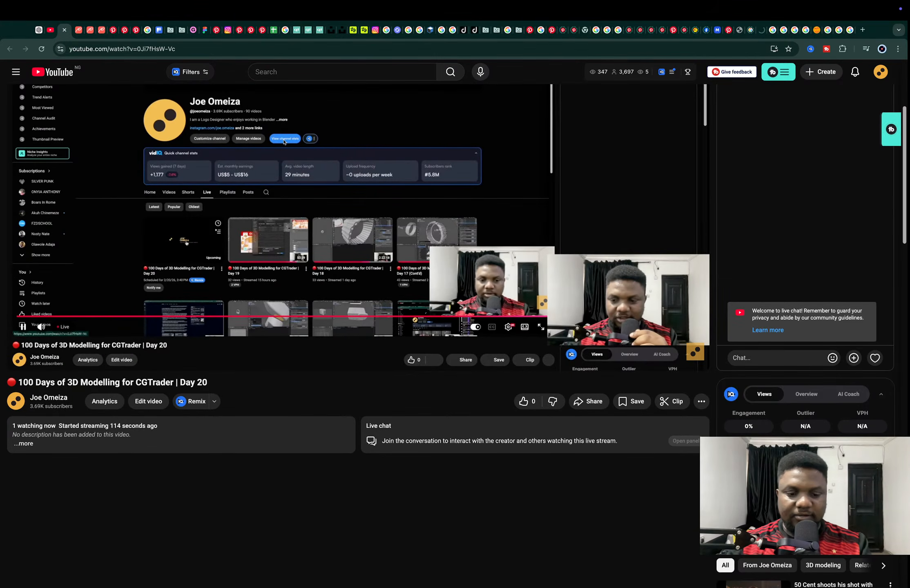
{"action": "key", "text": "ctrl+w"}
{"action": "key", "text": "ctrl+Left"}
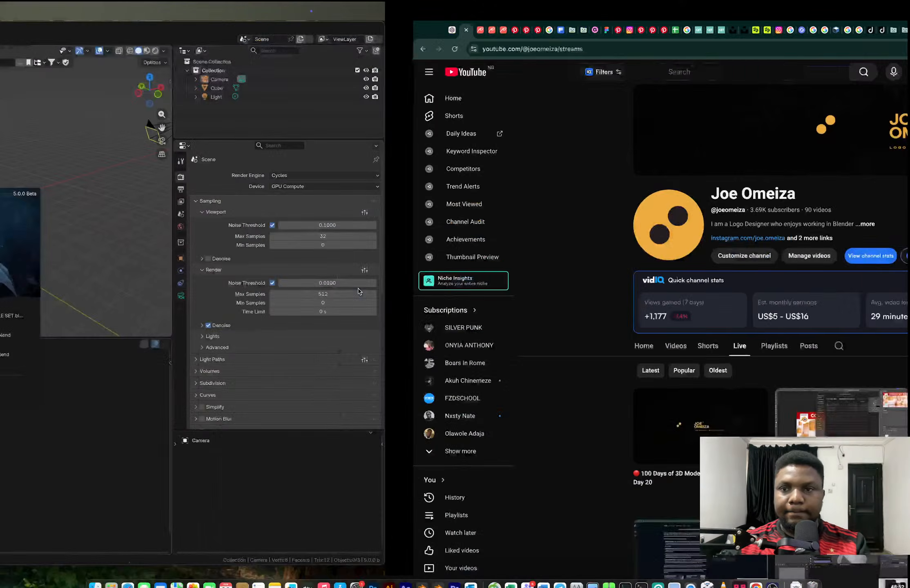
Dismiss the splash screen and delete all default objects from the scene
{"action": "left_click", "coordinate": [623, 160]}
{"action": "key", "text": "a"}
{"action": "key", "text": "x"}
{"action": "key", "text": "Escape"}
{"action": "key", "text": "a"}
{"action": "key", "text": "x"}
{"action": "left_click", "coordinate": [557, 217]}
Add a cube and raise its geometry 1 m along Z in Edit Mode, leaving its origin at the base
{"action": "key", "text": "shift+a"}
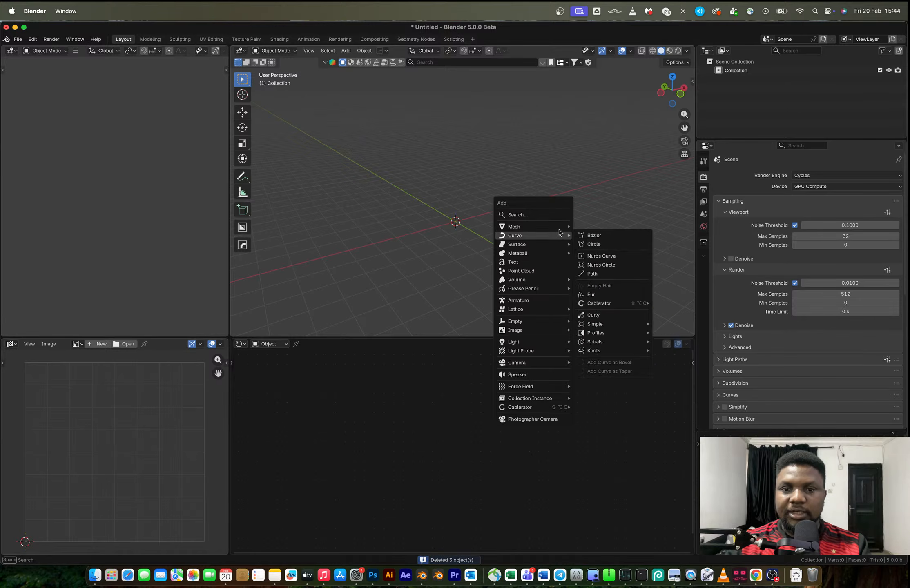
{"action": "mouse_move", "coordinate": [560, 227]}
{"action": "left_click", "coordinate": [596, 238]}
{"action": "key", "text": "Tab"}
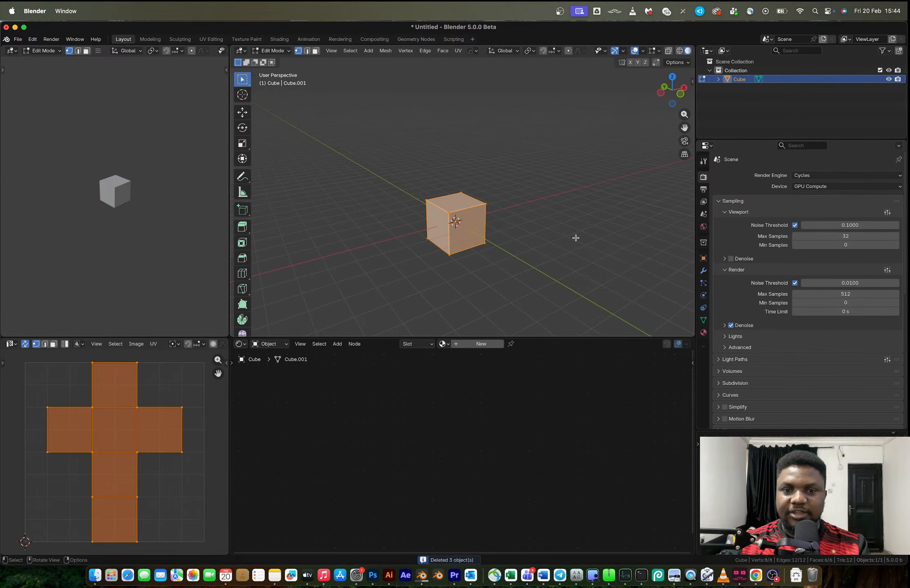
{"action": "key", "text": "g"}
{"action": "key", "text": "z"}
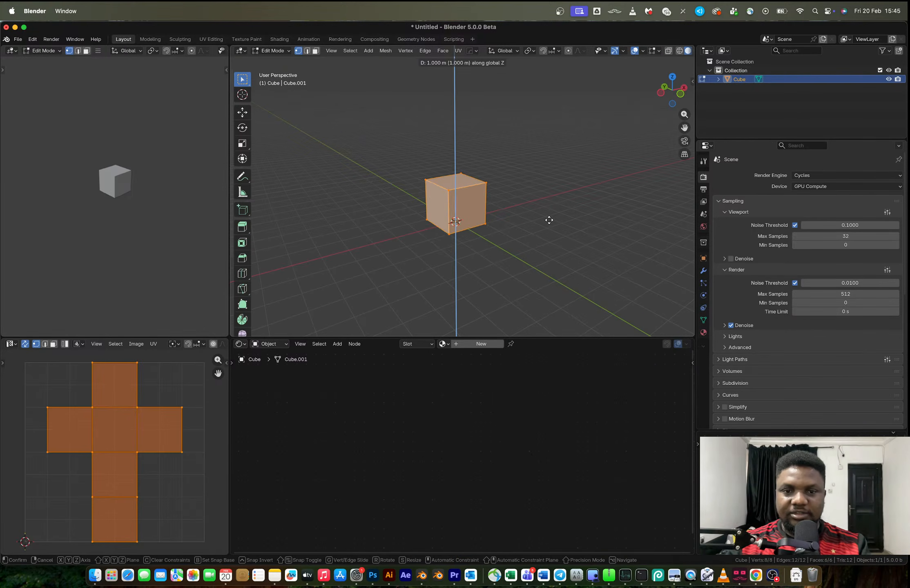
{"action": "left_click", "coordinate": [543, 221]}
{"action": "key", "text": "Tab"}
In front view, change the shader editor area to the Asset Browser and place the Polygon.002 human figure beside the cube
{"action": "left_click", "coordinate": [677, 94]}
{"action": "scroll", "coordinate": [481, 196], "scroll_direction": "up", "scroll_amount": 3}
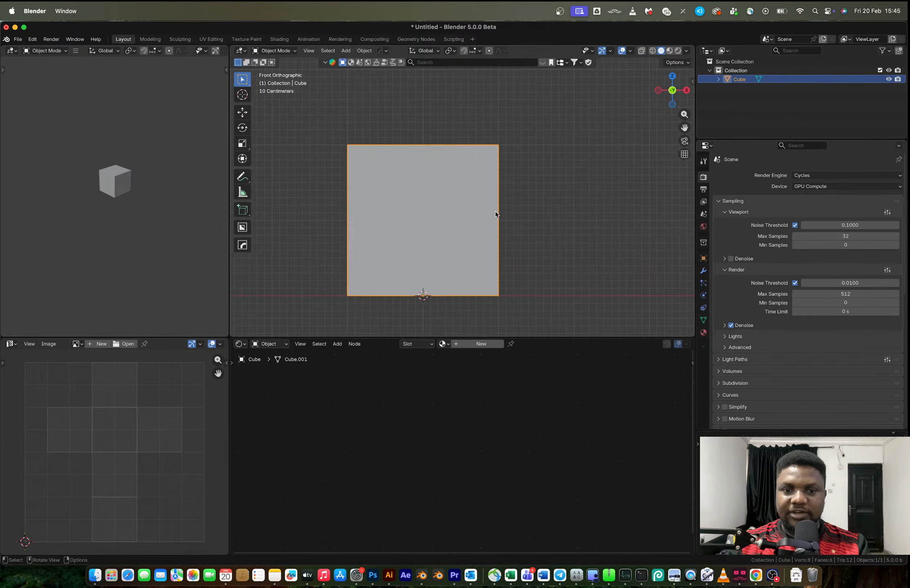
{"action": "left_click", "coordinate": [241, 343]}
{"action": "left_click", "coordinate": [518, 397]}
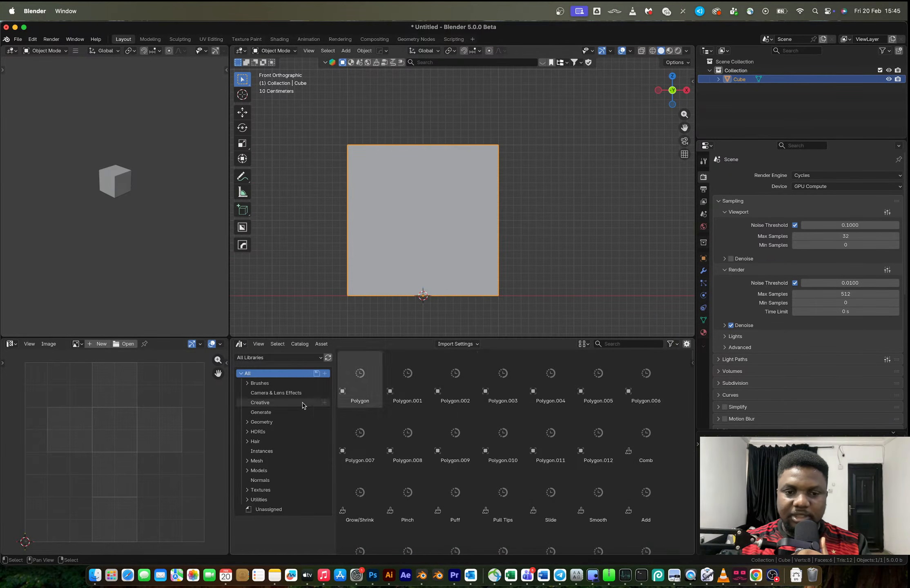
{"action": "left_click_drag", "start_coordinate": [458, 389], "coordinate": [550, 280]}
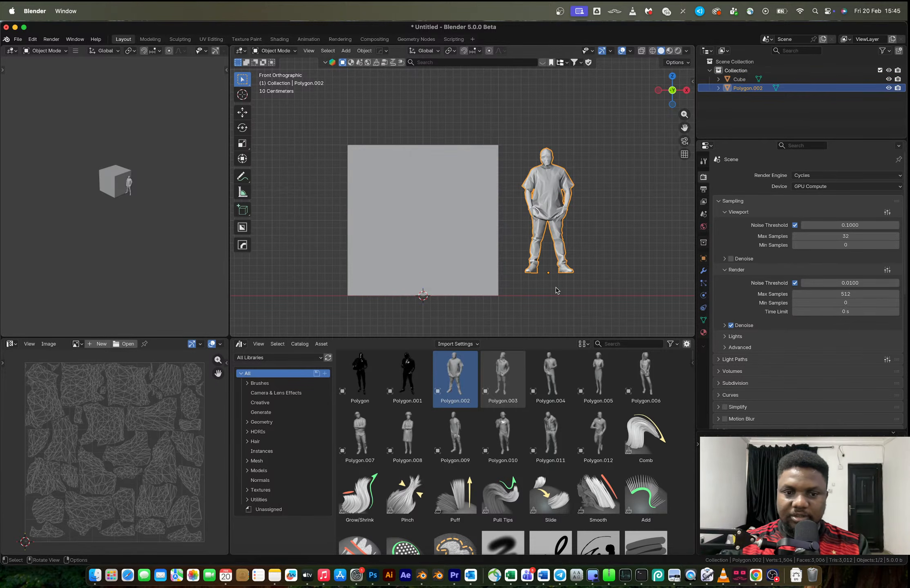
Snap the human figure to the 3D cursor and move it about 3.1 m along X, clear of the cube
{"action": "key", "text": "shift+s"}
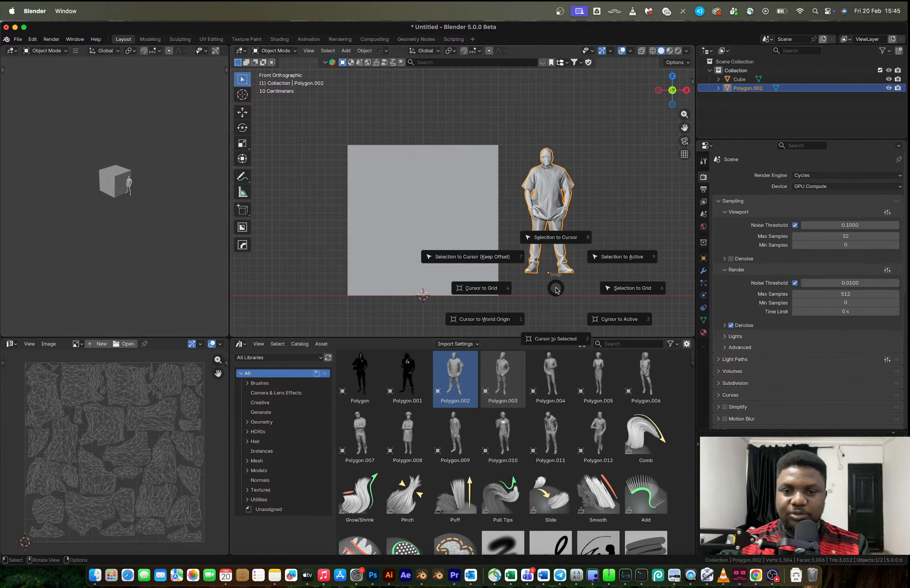
{"action": "left_click", "coordinate": [552, 244]}
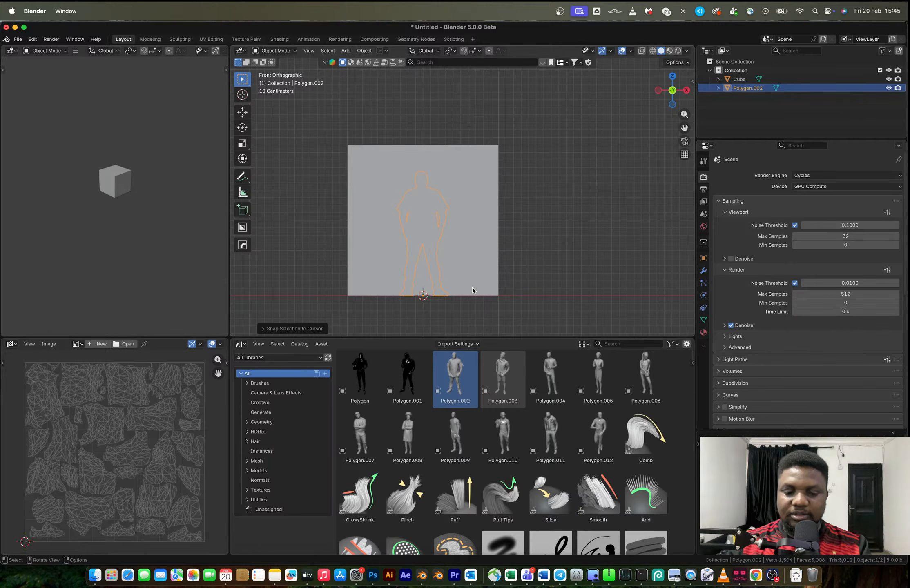
{"action": "key", "text": "g"}
{"action": "key", "text": "x"}
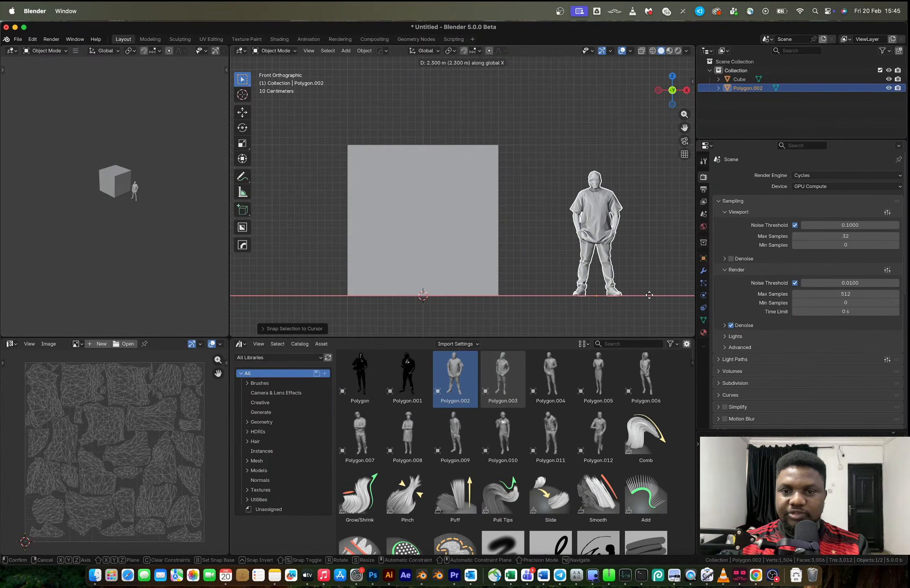
{"action": "left_click", "coordinate": [241, 294]}
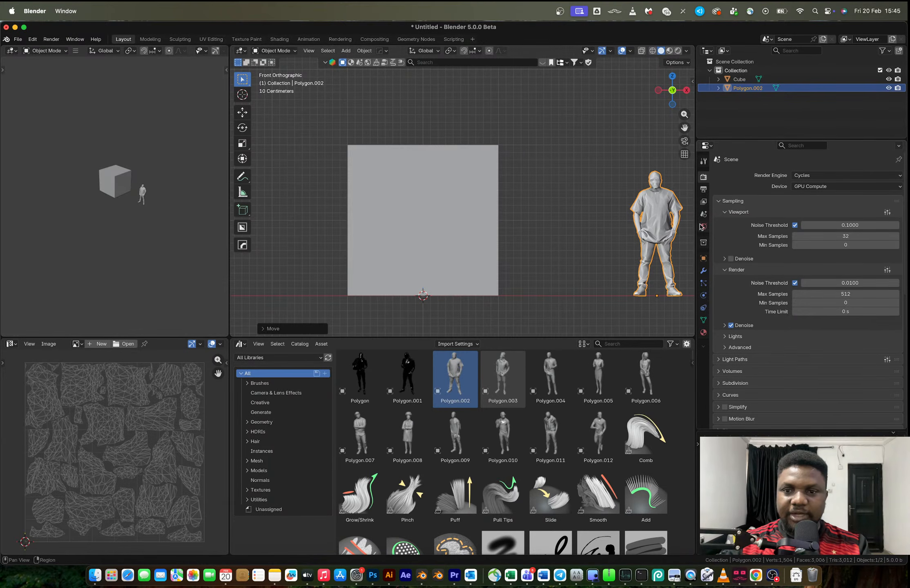
{"action": "key", "text": "s"}
{"action": "right_click", "coordinate": [610, 312]}
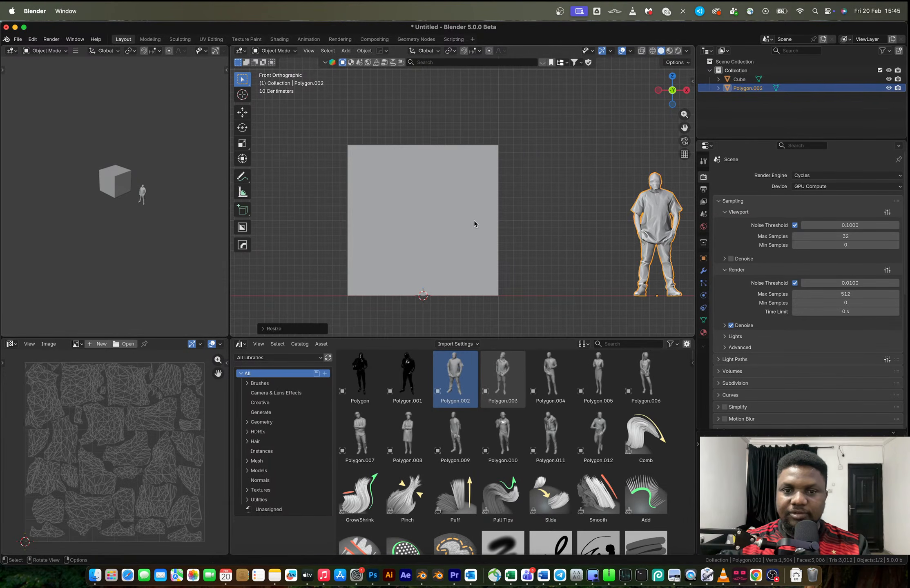
Rescale the cube uniformly against the human figure and stretch it along Z into a tall box
{"action": "left_click", "coordinate": [474, 223]}
{"action": "key", "text": "s"}
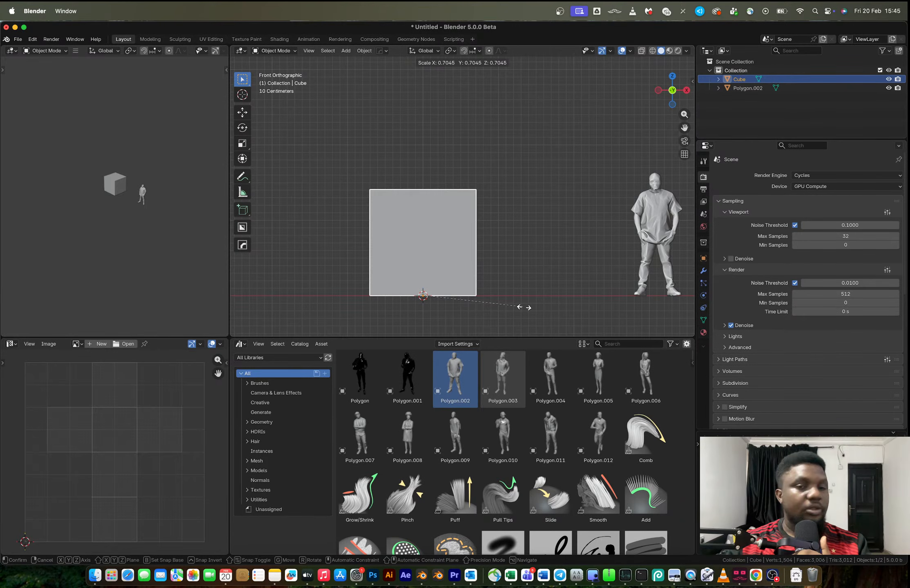
{"action": "left_click", "coordinate": [518, 312]}
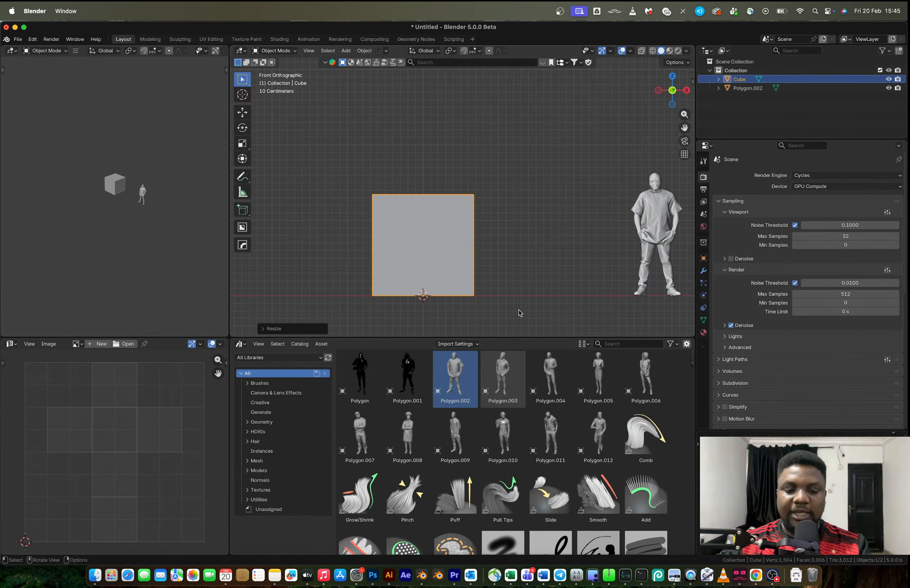
{"action": "key", "text": "s"}
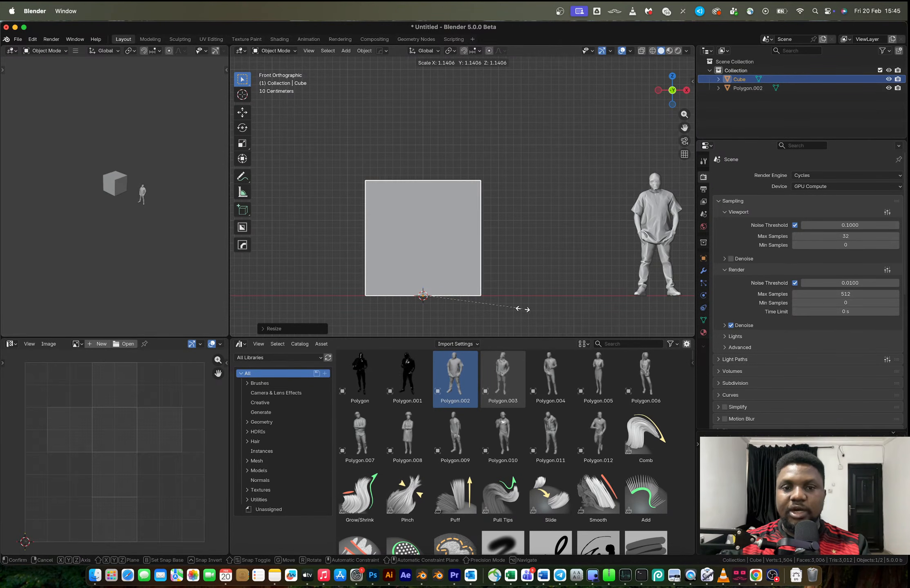
{"action": "left_click", "coordinate": [536, 304]}
{"action": "key", "text": "s"}
{"action": "key", "text": "z"}
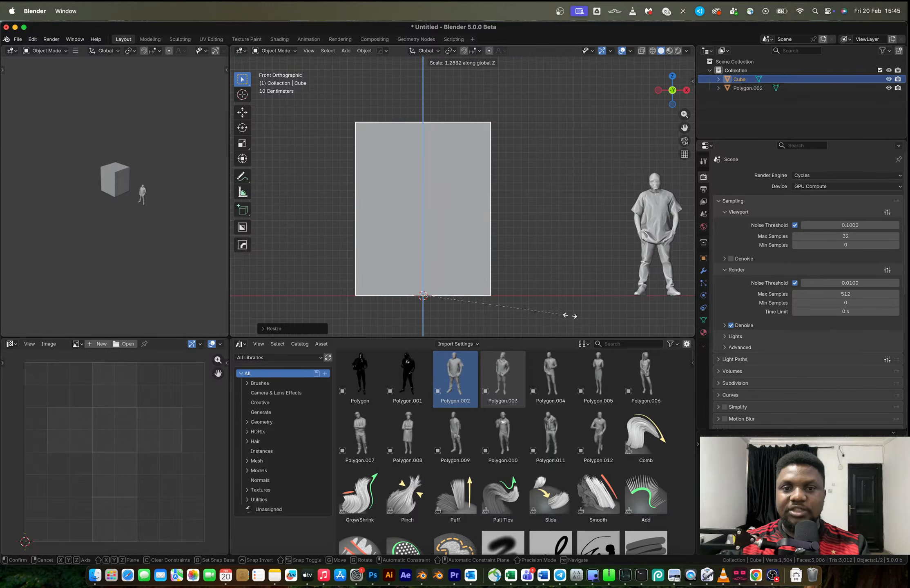
{"action": "left_click", "coordinate": [612, 327]}
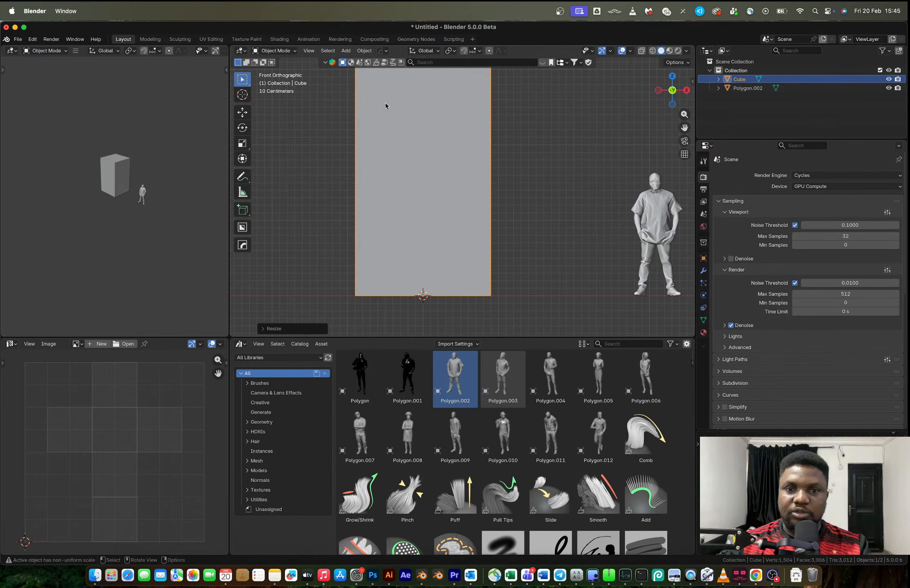
Scale the tall box down to slightly above the human figure's height and widen it along X
{"action": "key", "text": "super+z"}
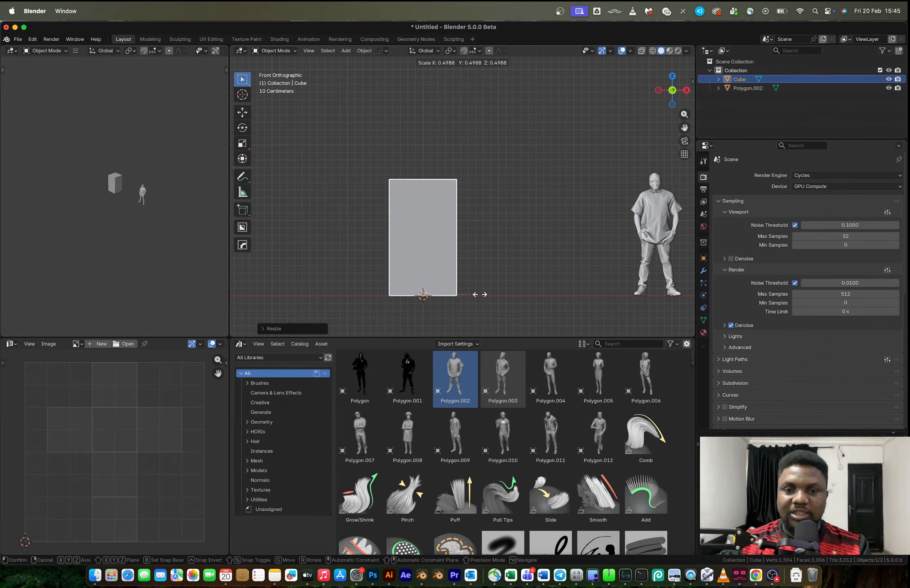
{"action": "key", "text": "s"}
{"action": "key", "text": "x"}
{"action": "left_click", "coordinate": [496, 299]}
{"action": "key", "text": "s"}
{"action": "left_click", "coordinate": [498, 300]}
Move the human figure along X to the opposite side of the box and select the box
{"action": "left_click", "coordinate": [661, 216]}
{"action": "scroll", "coordinate": [625, 253], "scroll_direction": "down", "scroll_amount": 2}
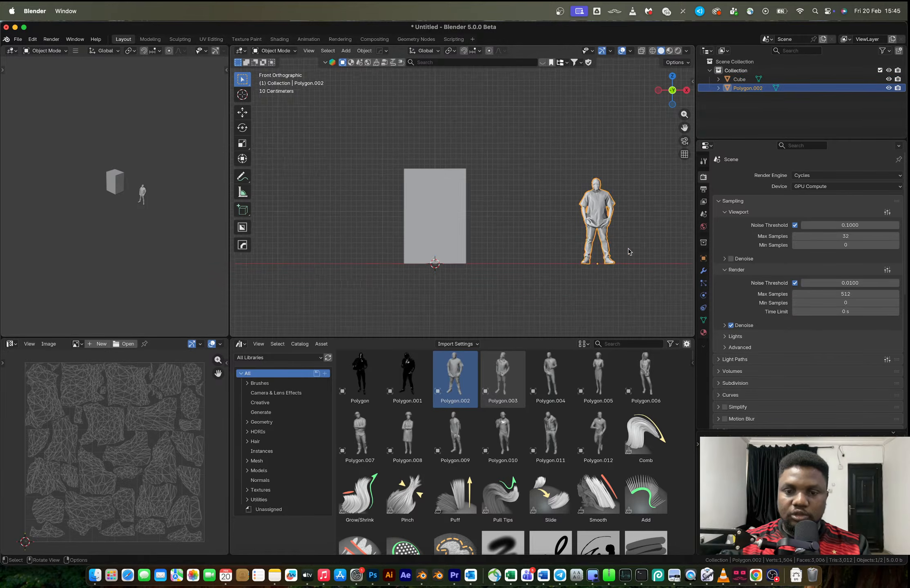
{"action": "key", "text": "g"}
{"action": "key", "text": "x"}
{"action": "left_click", "coordinate": [323, 259]}
{"action": "left_click", "coordinate": [424, 223]}
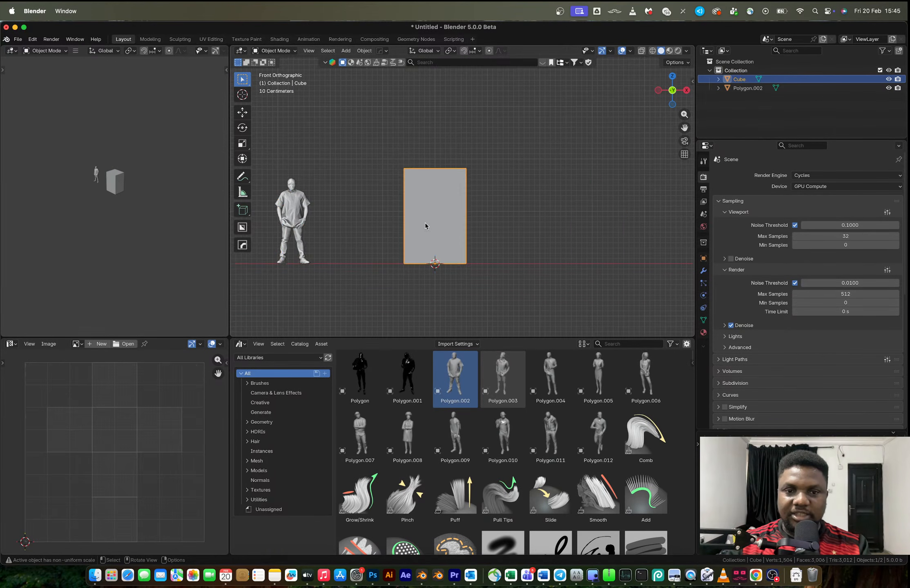
Undo the human figure's last move along X and keep the tall box selected
{"action": "scroll", "coordinate": [424, 223], "scroll_direction": "up", "scroll_amount": 1}
{"action": "key", "text": "super+z"}
{"action": "key", "text": "super+z"}
{"action": "left_click", "coordinate": [393, 232]}
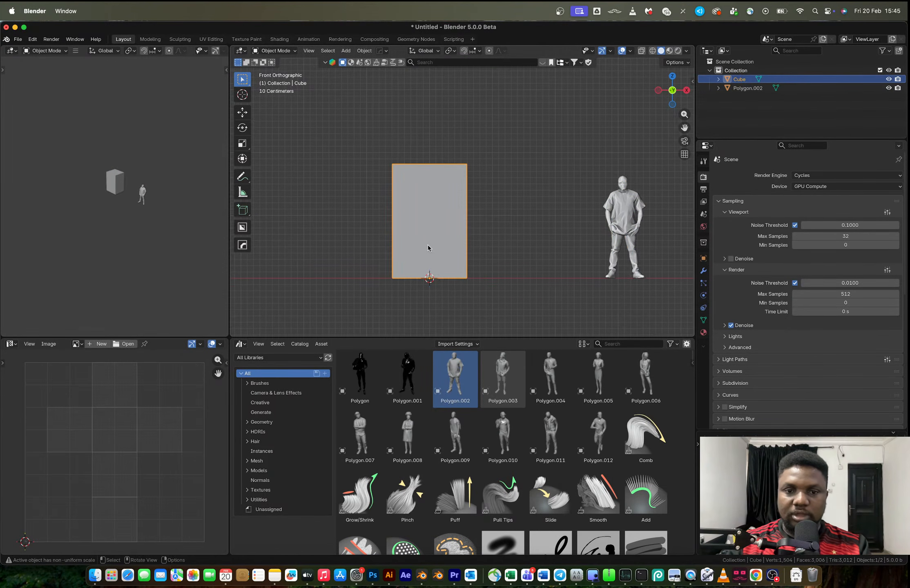
Duplicate the tall box and move the copy about 3 m along negative X
{"action": "middle_click_drag", "start_coordinate": [426, 251], "coordinate": [483, 237], "text": "shift"}
{"action": "key", "text": "shift+d"}
{"action": "key", "text": "x"}
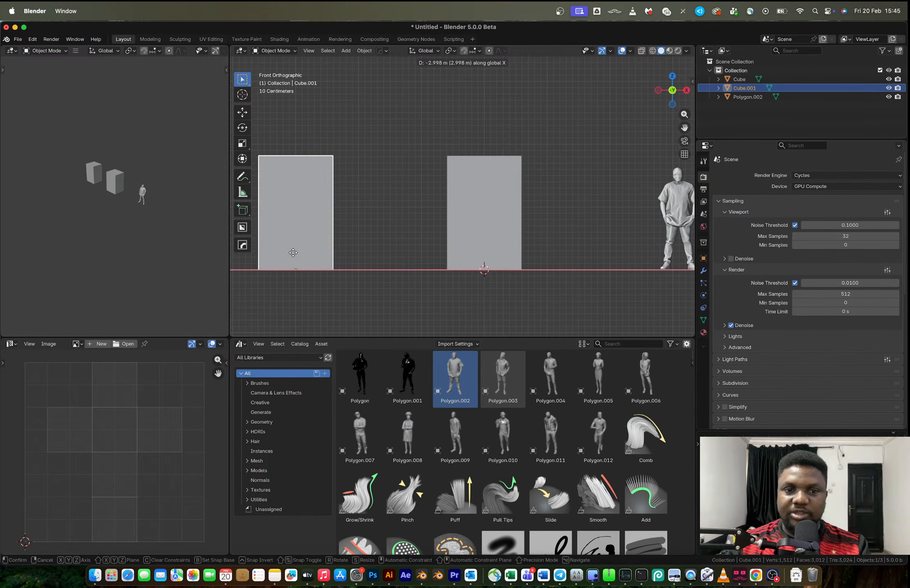
{"action": "left_click", "coordinate": [285, 258]}
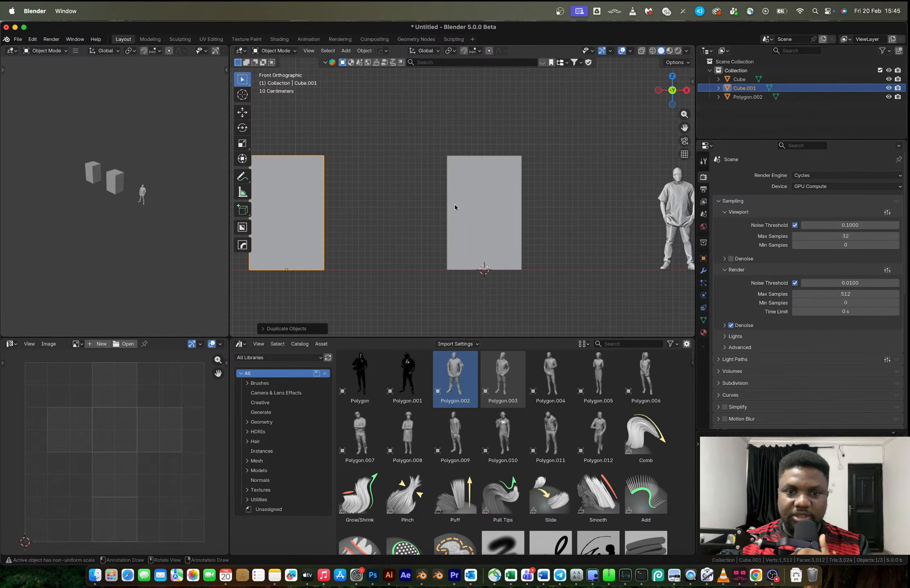
Scale the original box down along Y to a shallow, rack-like depth
{"action": "left_click", "coordinate": [469, 201]}
{"action": "middle_click_drag", "start_coordinate": [550, 256], "coordinate": [565, 258]}
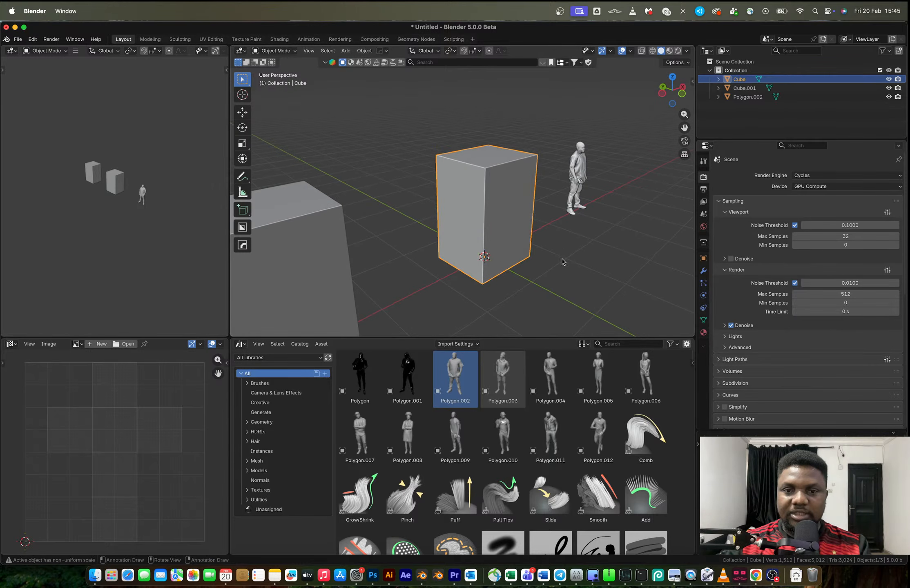
{"action": "key", "text": "s"}
{"action": "key", "text": "y"}
{"action": "left_click", "coordinate": [525, 259]}
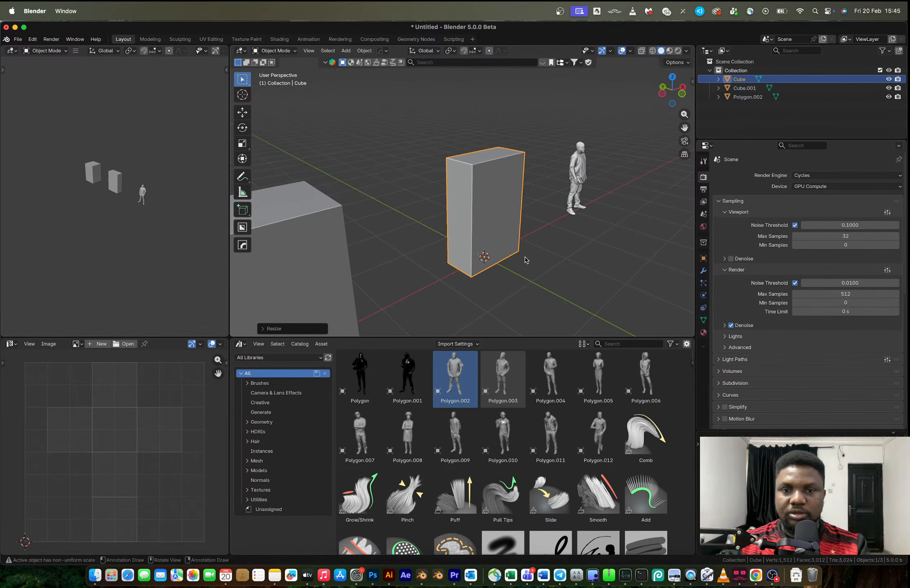
Switch to Chrome to examine the open storage rack reference image, and return to Blender
{"action": "key", "text": "ctrl+Right"}
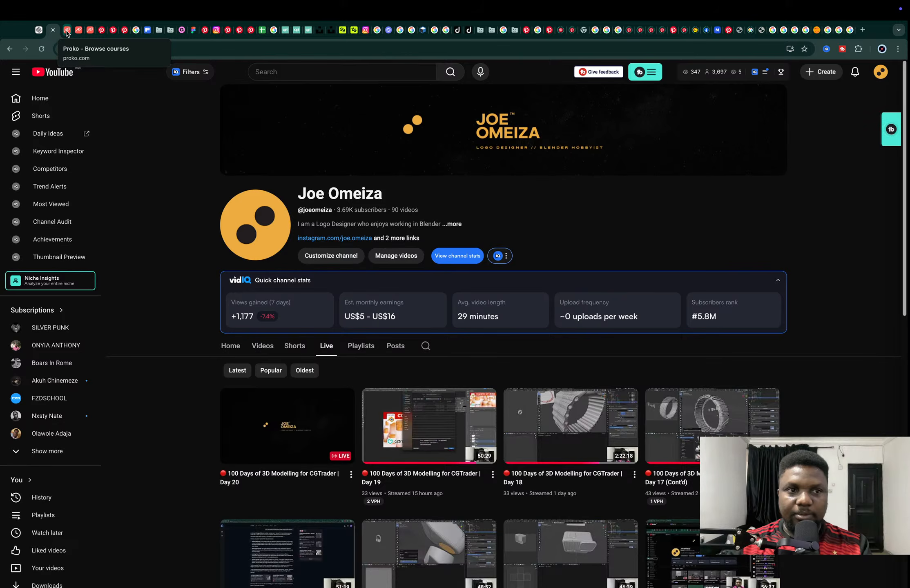
{"action": "left_click", "coordinate": [773, 30]}
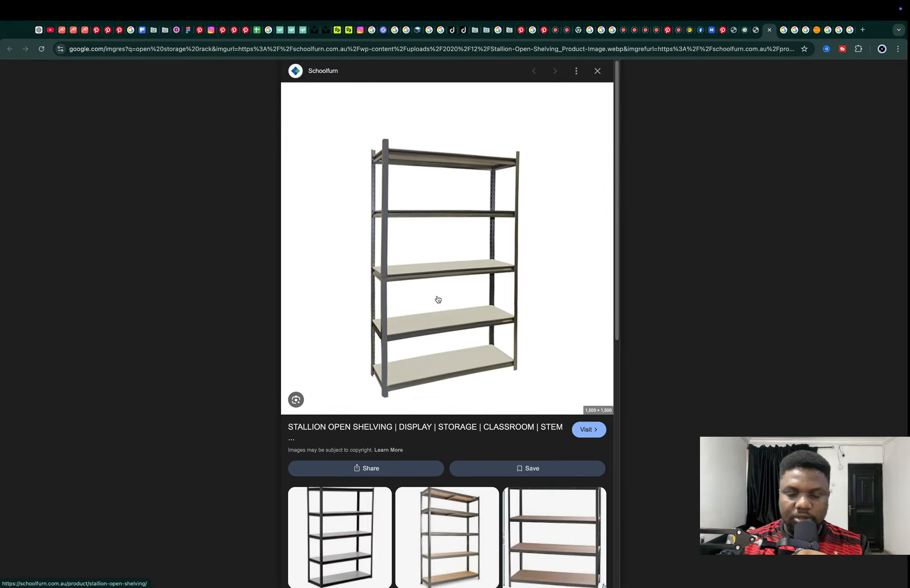
{"action": "key", "text": "super+Tab"}
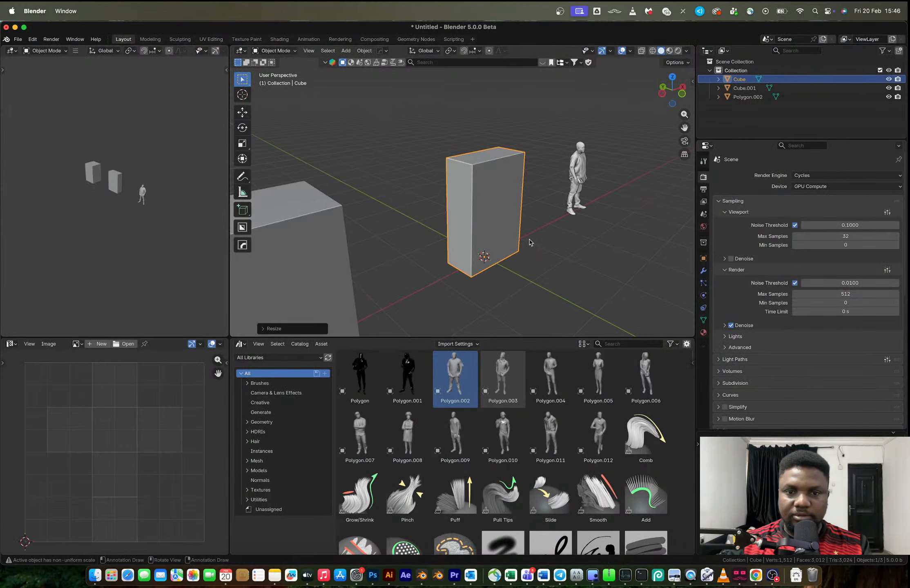
Add three evenly spaced horizontal loop cuts around the shallow box
{"action": "key", "text": "Tab"}
{"action": "key", "text": "ctrl+r"}
{"action": "mouse_move", "coordinate": [499, 218]}
{"action": "middle_mouse_down"}
{"action": "mouse_move", "coordinate": [463, 209]}
{"action": "mouse_move", "coordinate": [485, 221]}
{"action": "middle_mouse_up"}
{"action": "scroll", "coordinate": [453, 210], "scroll_direction": "up", "scroll_amount": 2}
{"action": "left_click", "coordinate": [452, 209]}
{"action": "left_click", "coordinate": [452, 209]}
{"action": "key", "text": "1"}
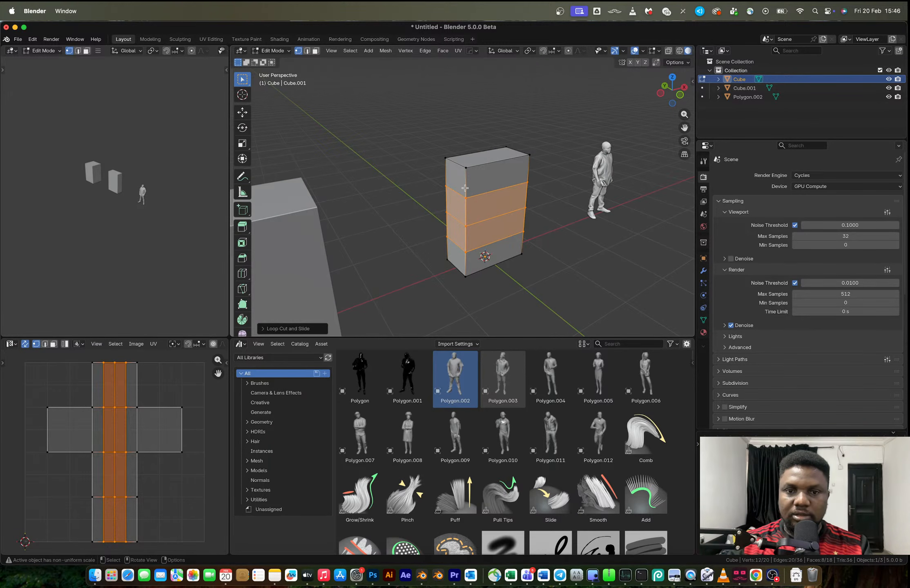
Try deleting the side face loops of all four box sections with the Faces option, and undo it
{"action": "key", "text": "3"}
{"action": "key", "text": "2"}
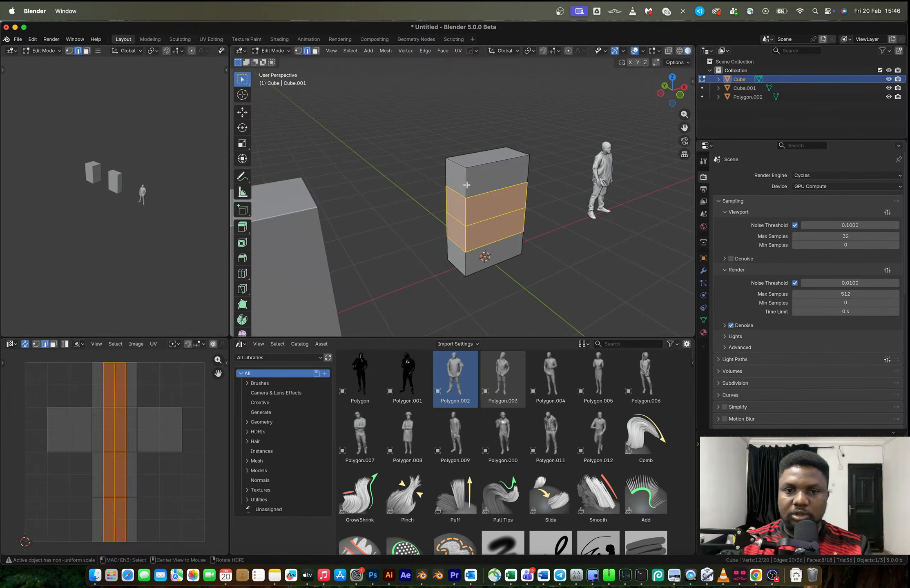
{"action": "left_click", "coordinate": [466, 210], "text": "alt"}
{"action": "key", "text": "3"}
{"action": "left_click", "coordinate": [467, 183], "text": "alt+shift"}
{"action": "left_click", "coordinate": [466, 212], "text": "alt+shift"}
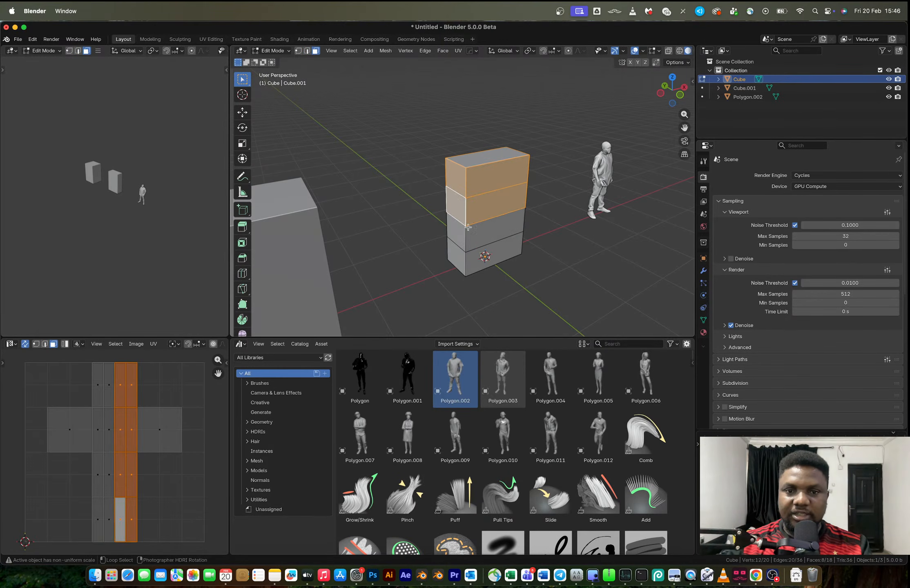
{"action": "left_click", "coordinate": [466, 240], "text": "alt+shift"}
{"action": "left_click", "coordinate": [465, 272], "text": "alt+shift"}
{"action": "key", "text": "x"}
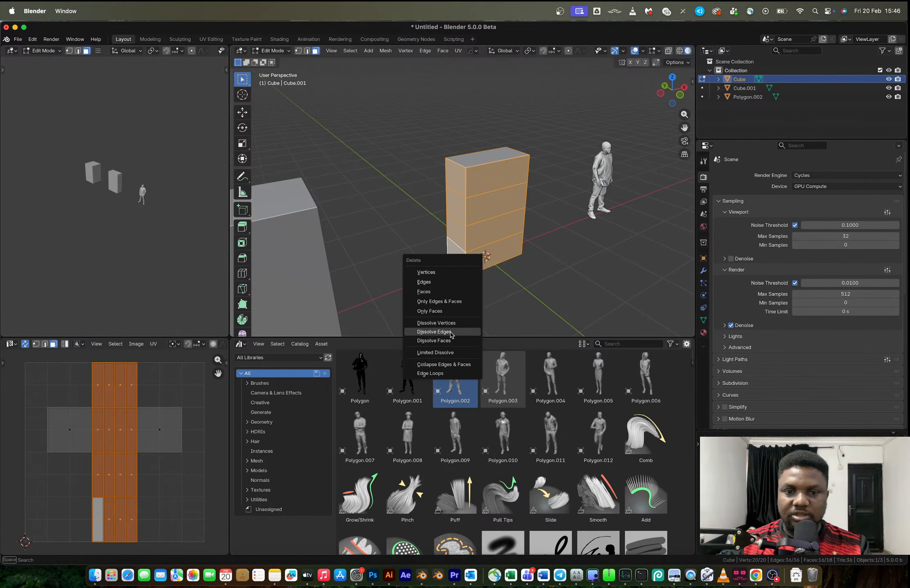
{"action": "left_click", "coordinate": [435, 293]}
{"action": "key", "text": "super+z"}
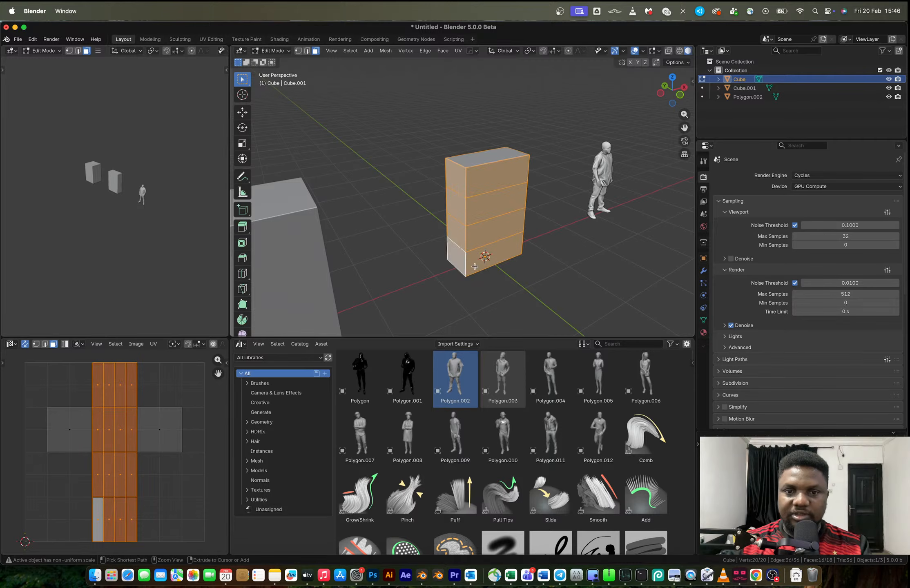
Try deleting only the selected side faces while keeping their edges, and undo the deletion
{"action": "key", "text": "x"}
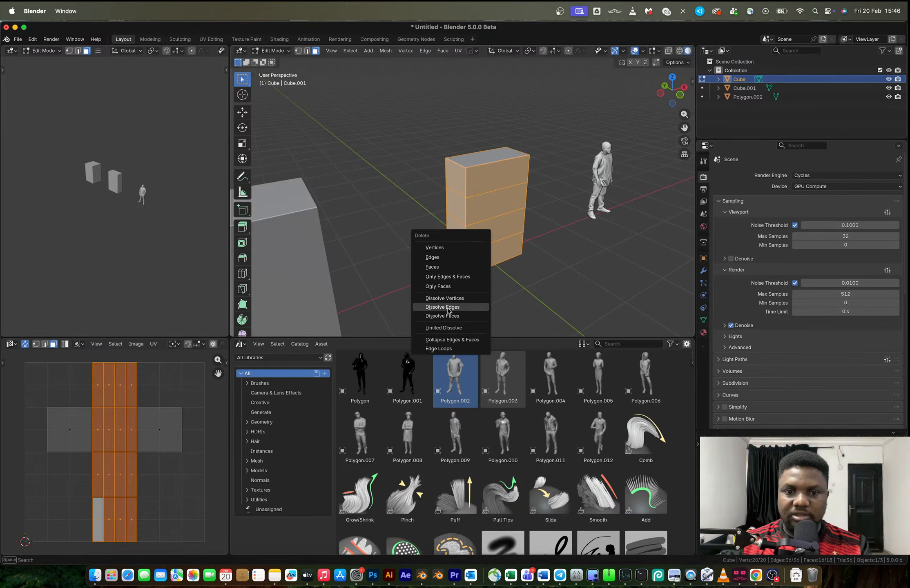
{"action": "left_click", "coordinate": [438, 286]}
{"action": "middle_click_drag", "start_coordinate": [437, 286], "coordinate": [456, 232]}
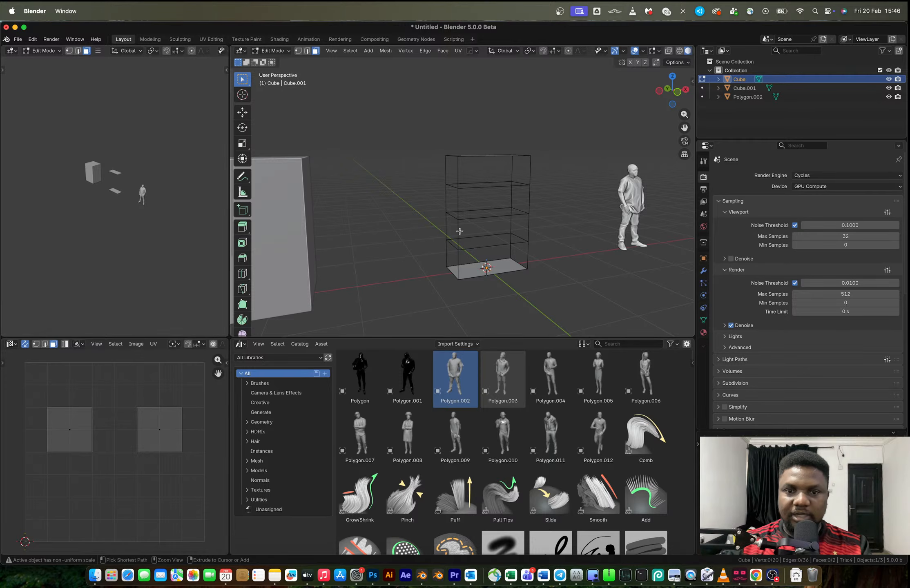
{"action": "key", "text": "super+z"}
{"action": "middle_click_drag", "start_coordinate": [459, 231], "coordinate": [485, 236]}
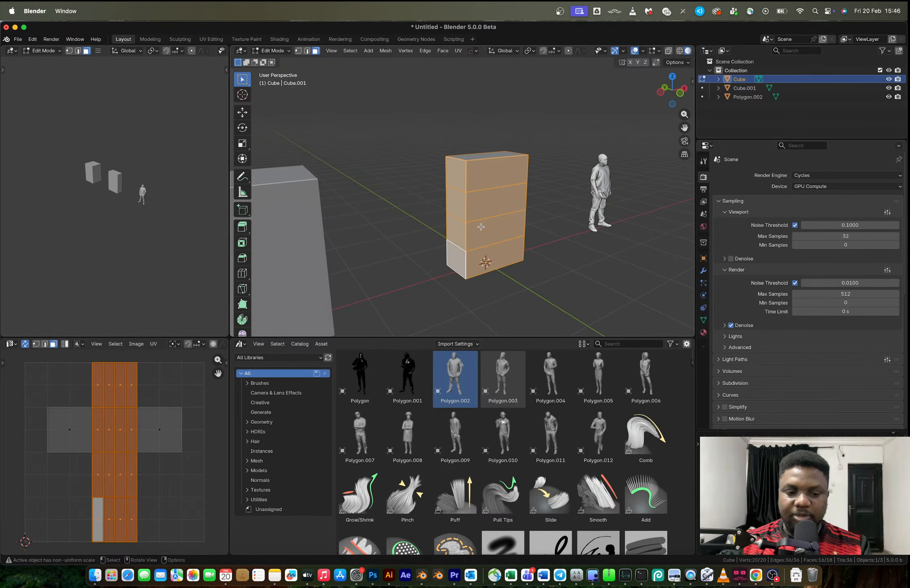
Select the side face loops of all four sections and delete them with Only Faces, keeping the edges
{"action": "left_click", "coordinate": [466, 179], "text": "alt"}
{"action": "left_click", "coordinate": [465, 206], "text": "alt+shift"}
{"action": "left_click", "coordinate": [465, 234], "text": "alt+shift"}
{"action": "left_click", "coordinate": [465, 264], "text": "alt+shift"}
{"action": "key", "text": "x"}
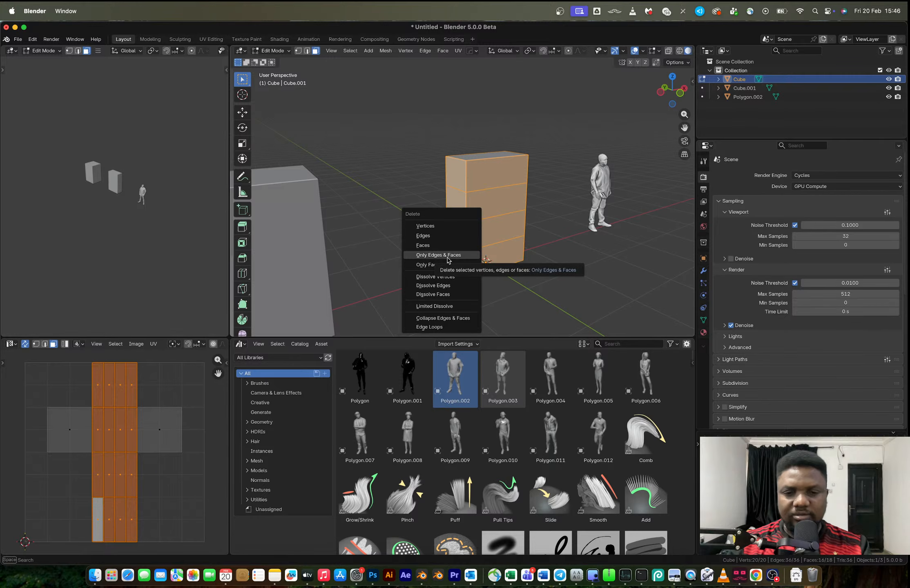
{"action": "left_click", "coordinate": [447, 255]}
{"action": "key", "text": "super+z"}
{"action": "key", "text": "x"}
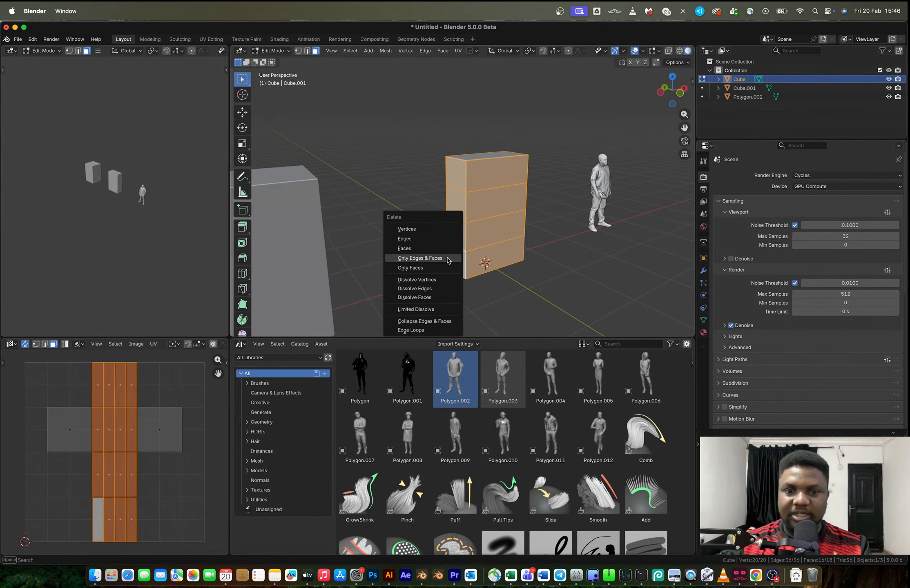
{"action": "left_click", "coordinate": [444, 268]}
Delete the vertical edges at all four corners with Only Edges & Faces, leaving the horizontal rectangles
{"action": "middle_click_drag", "start_coordinate": [445, 271], "coordinate": [456, 263]}
{"action": "key", "text": "2"}
{"action": "left_click", "coordinate": [447, 254], "text": "shift"}
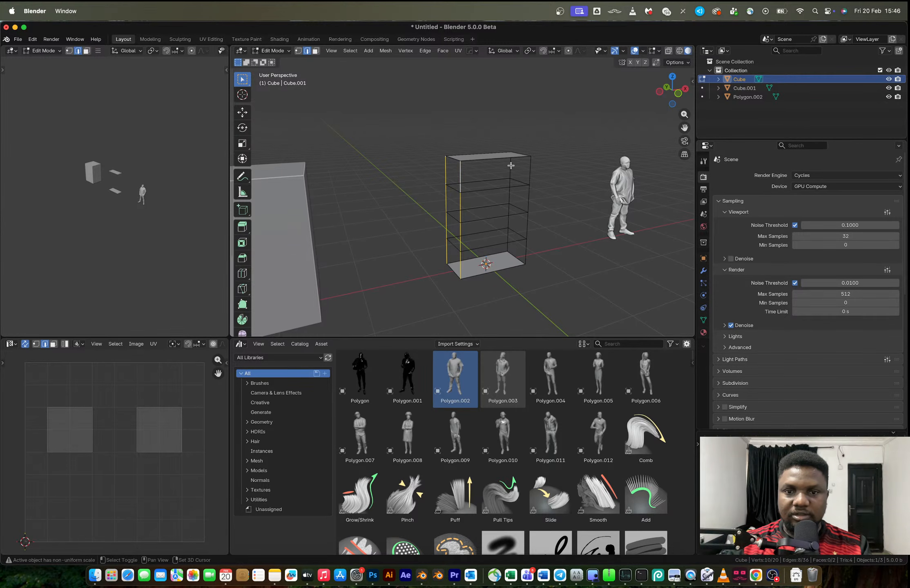
{"action": "left_click", "coordinate": [529, 175], "text": "shift"}
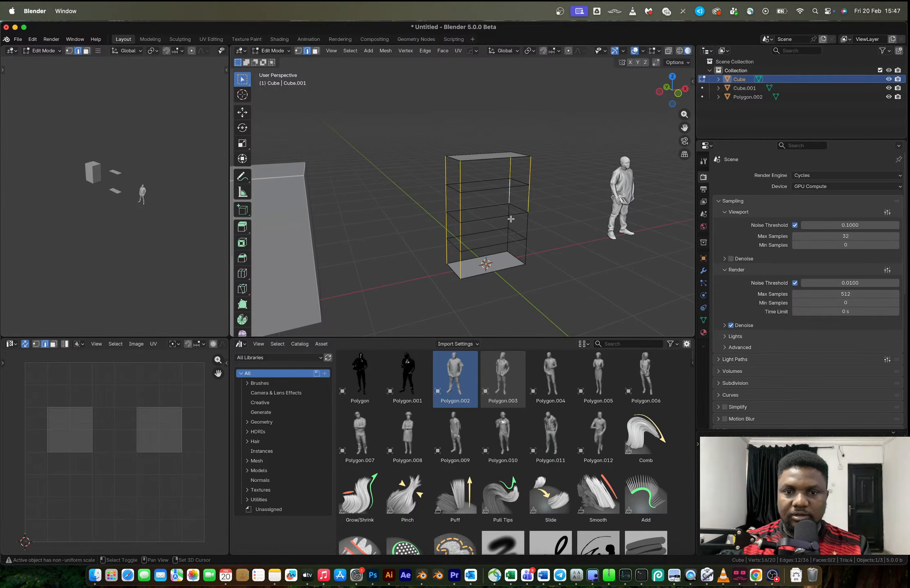
{"action": "left_click", "coordinate": [511, 247], "text": "shift"}
{"action": "key", "text": "x"}
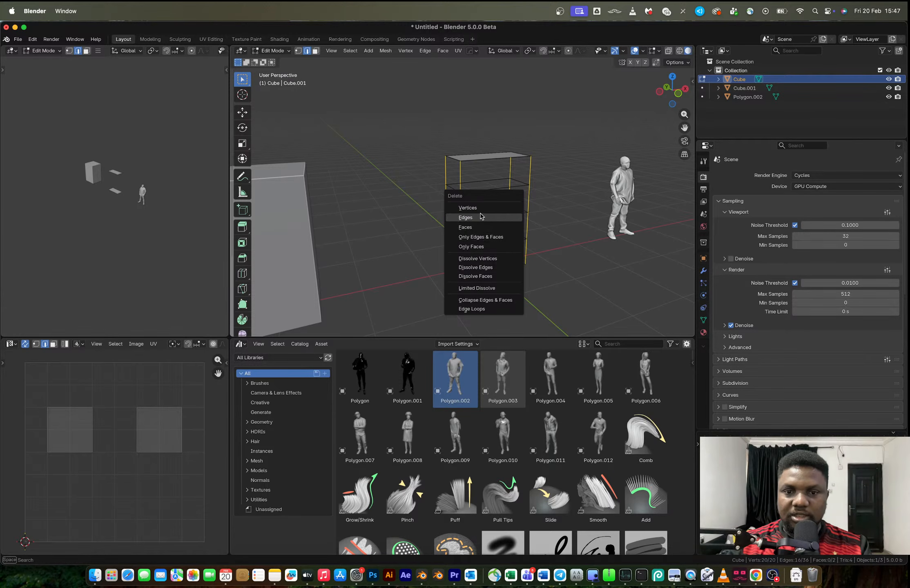
{"action": "left_click", "coordinate": [487, 238]}
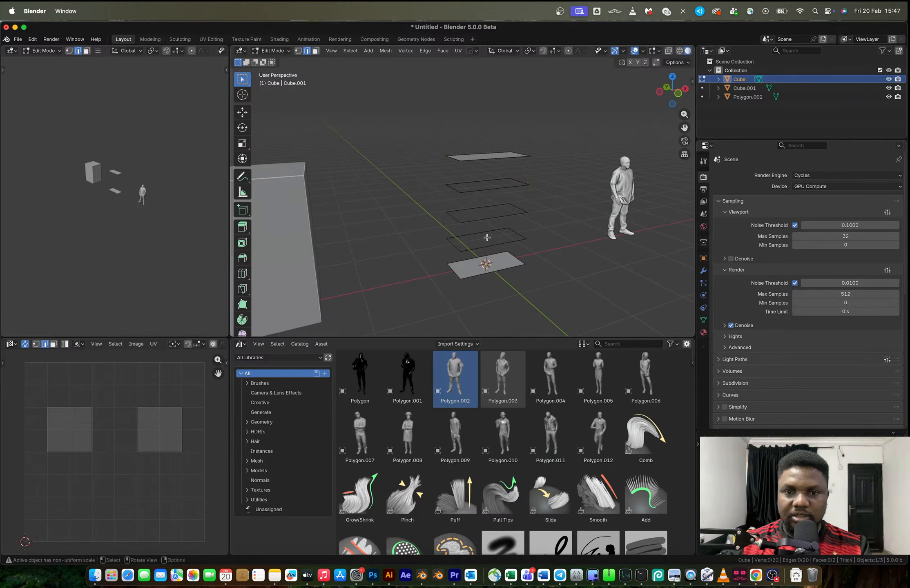
Fill the three middle rectangular edge loops with faces to form shelf planes, and return to Object Mode
{"action": "mouse_move", "coordinate": [497, 223]}
{"action": "middle_mouse_down"}
{"action": "mouse_move", "coordinate": [541, 207]}
{"action": "mouse_move", "coordinate": [480, 215]}
{"action": "mouse_move", "coordinate": [523, 204]}
{"action": "mouse_move", "coordinate": [487, 215]}
{"action": "middle_mouse_up"}
{"action": "scroll", "coordinate": [481, 215], "scroll_direction": "up", "scroll_amount": 2}
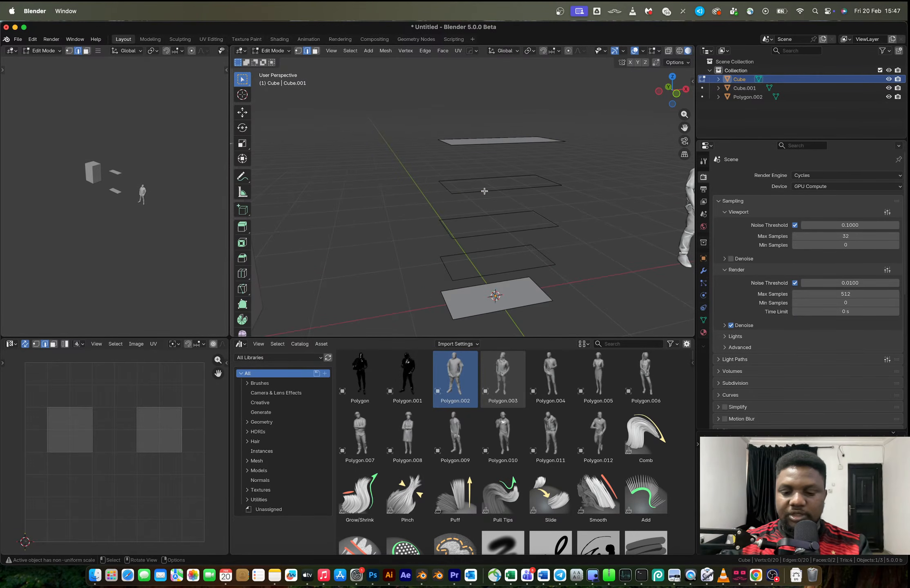
{"action": "key", "text": "l"}
{"action": "key", "text": "f"}
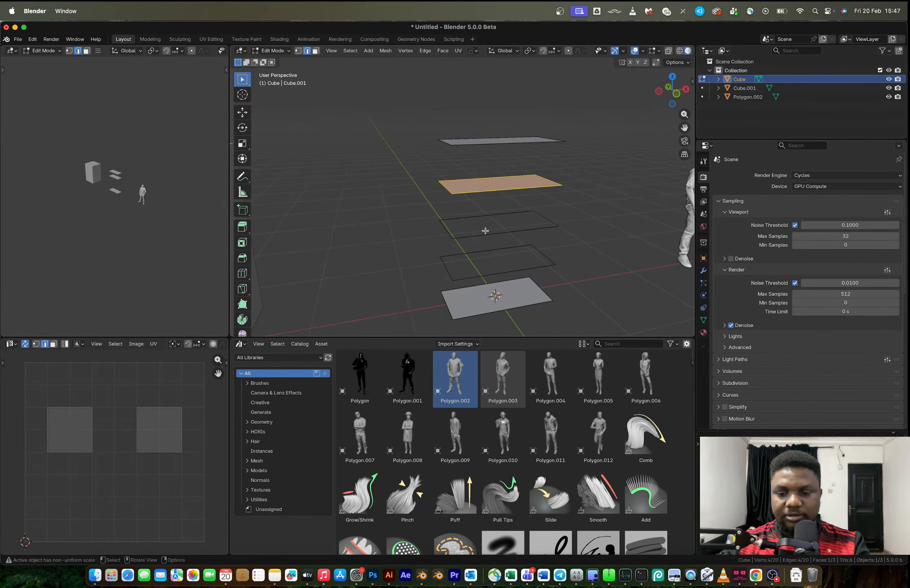
{"action": "key", "text": "l"}
{"action": "key", "text": "f"}
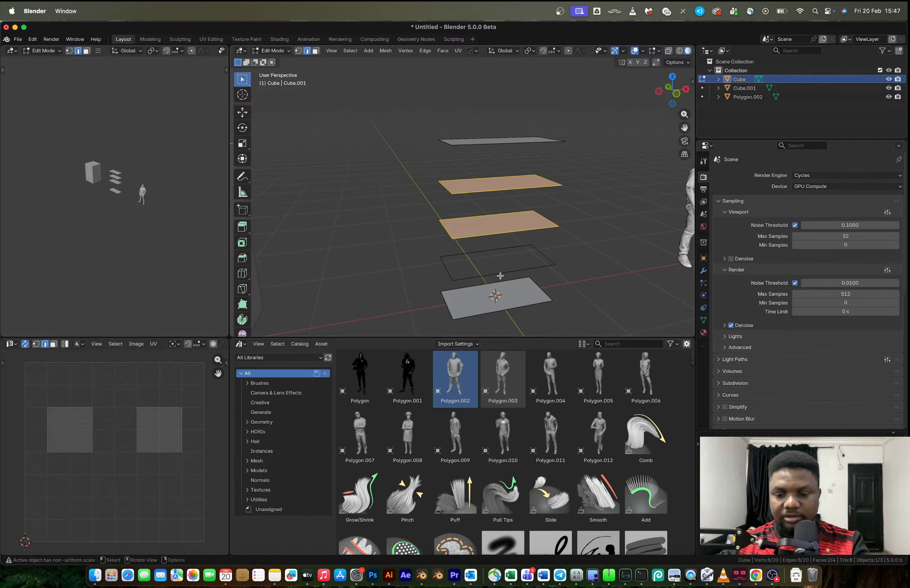
{"action": "key", "text": "l"}
{"action": "key", "text": "f"}
{"action": "key", "text": "Tab"}
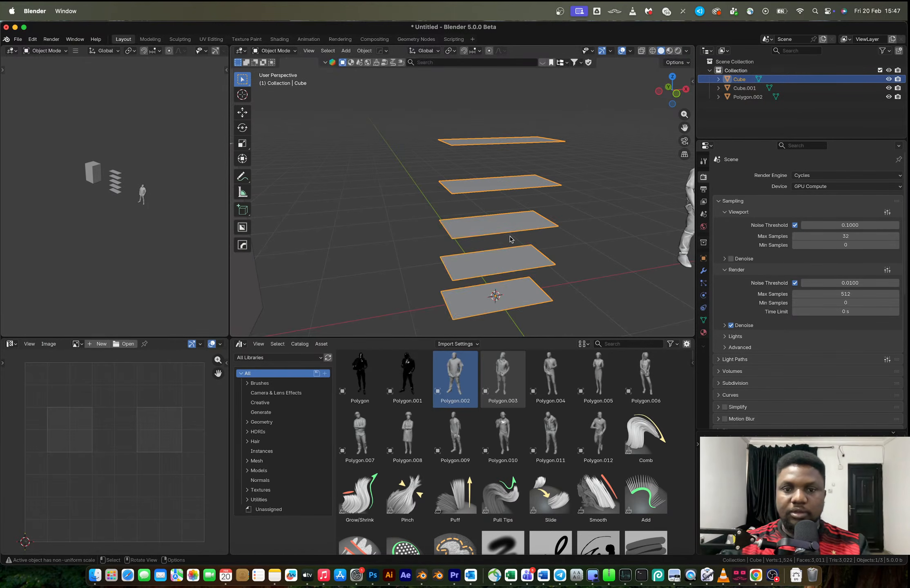
Set the shelf object's origin to its geometry and reselect the object
{"action": "right_click", "coordinate": [511, 238]}
{"action": "mouse_move", "coordinate": [485, 285]}
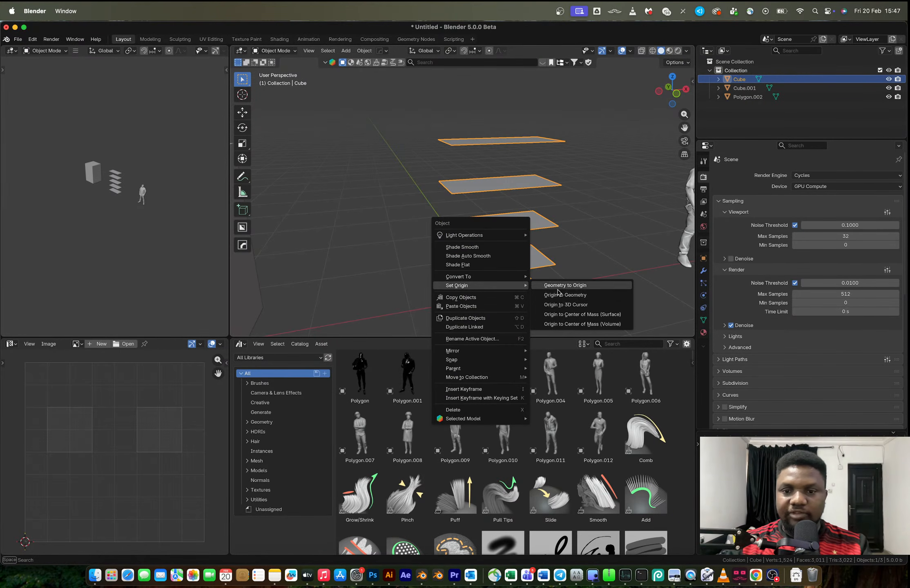
{"action": "left_click", "coordinate": [570, 295]}
{"action": "mouse_move", "coordinate": [565, 219]}
{"action": "middle_mouse_down"}
{"action": "mouse_move", "coordinate": [618, 192]}
{"action": "mouse_move", "coordinate": [579, 223]}
{"action": "middle_mouse_up"}
{"action": "left_click", "coordinate": [578, 222]}
{"action": "left_click", "coordinate": [499, 198]}
Merge all vertices of the shelf planes by distance
{"action": "key", "text": "Tab"}
{"action": "key", "text": "a"}
{"action": "key", "text": "m"}
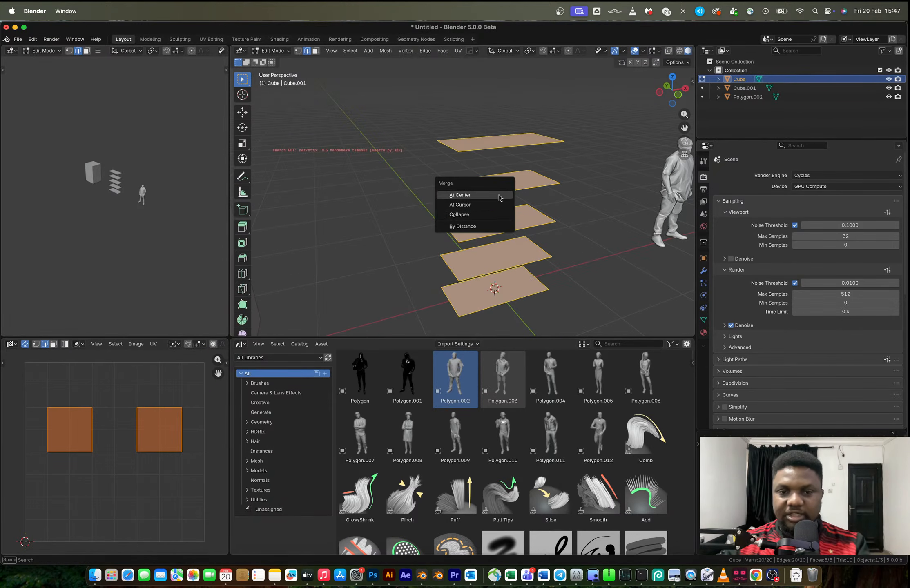
{"action": "left_click", "coordinate": [475, 225]}
{"action": "key", "text": "Tab"}
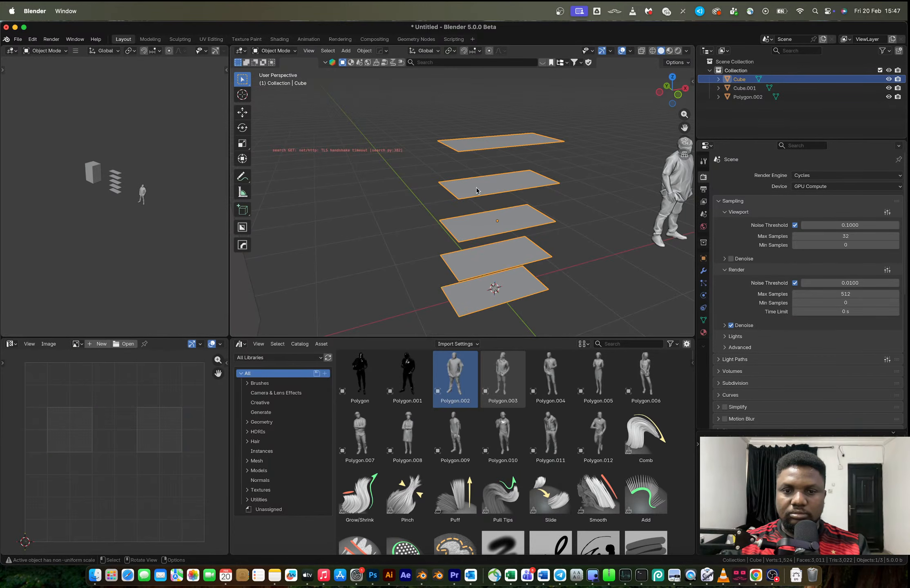
Separate the shelf planes into individual objects by loose parts
{"action": "left_click", "coordinate": [703, 227]}
{"action": "left_click", "coordinate": [586, 213]}
{"action": "left_click", "coordinate": [534, 186]}
{"action": "key", "text": "Tab"}
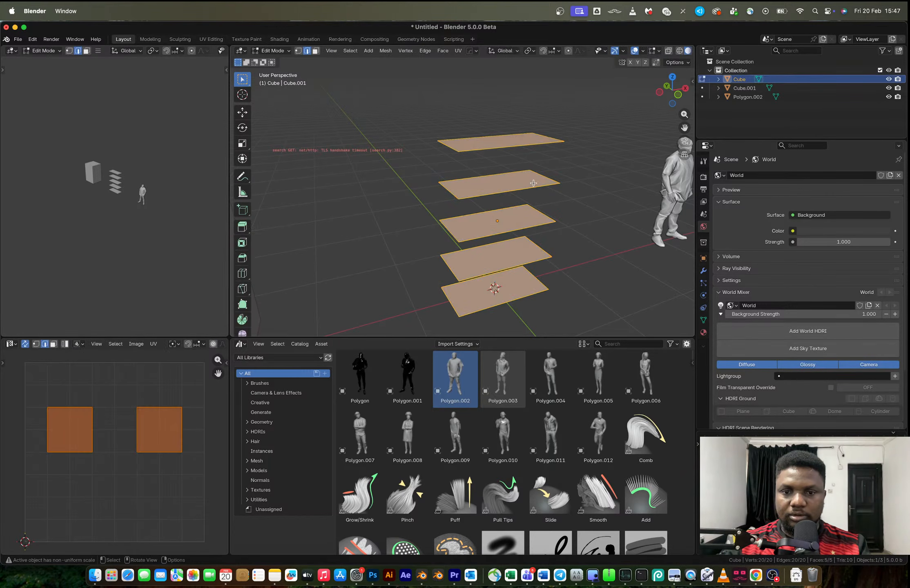
{"action": "key", "text": "p"}
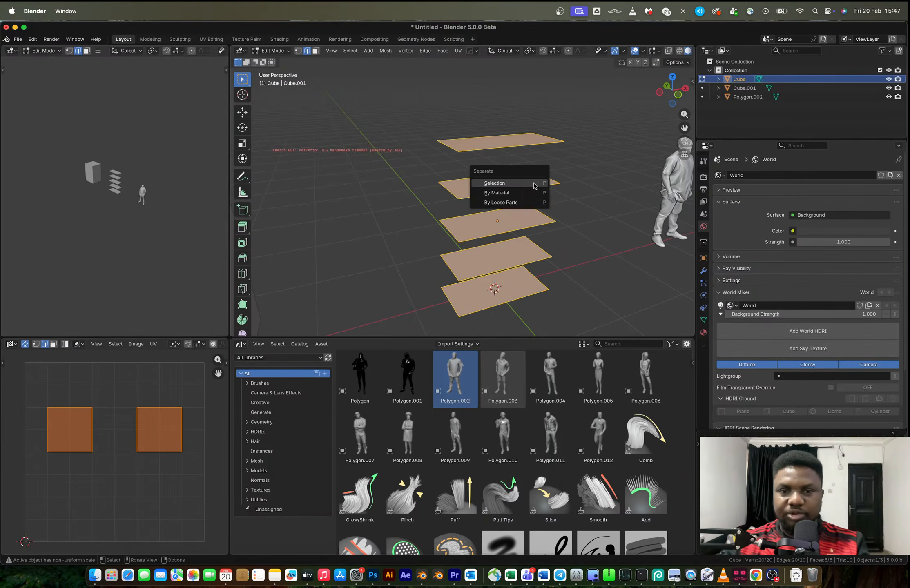
{"action": "left_click", "coordinate": [512, 201]}
{"action": "key", "text": "Tab"}
Set the origin of each separated shelf to its own geometry and deselect everything
{"action": "right_click", "coordinate": [523, 221]}
{"action": "mouse_move", "coordinate": [523, 221]}
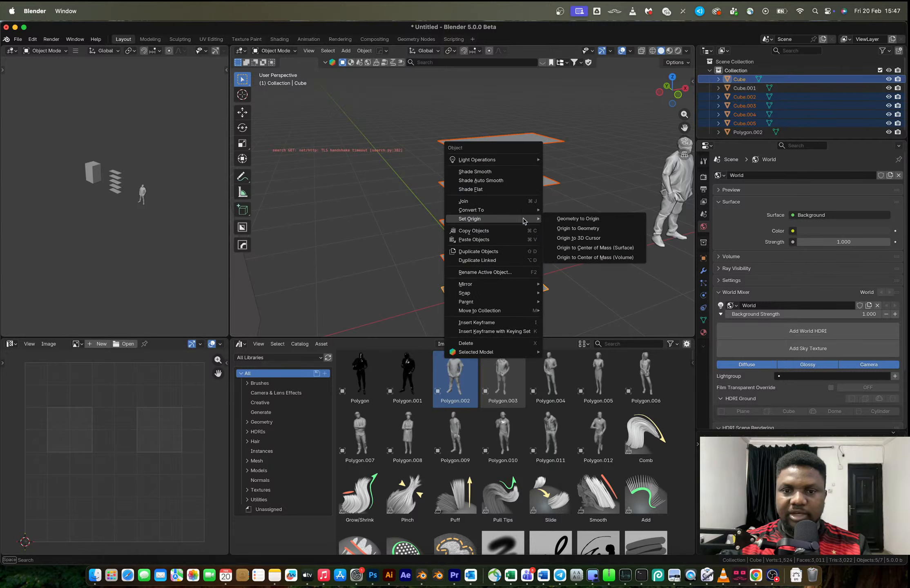
{"action": "left_click", "coordinate": [588, 229]}
{"action": "left_click", "coordinate": [599, 200]}
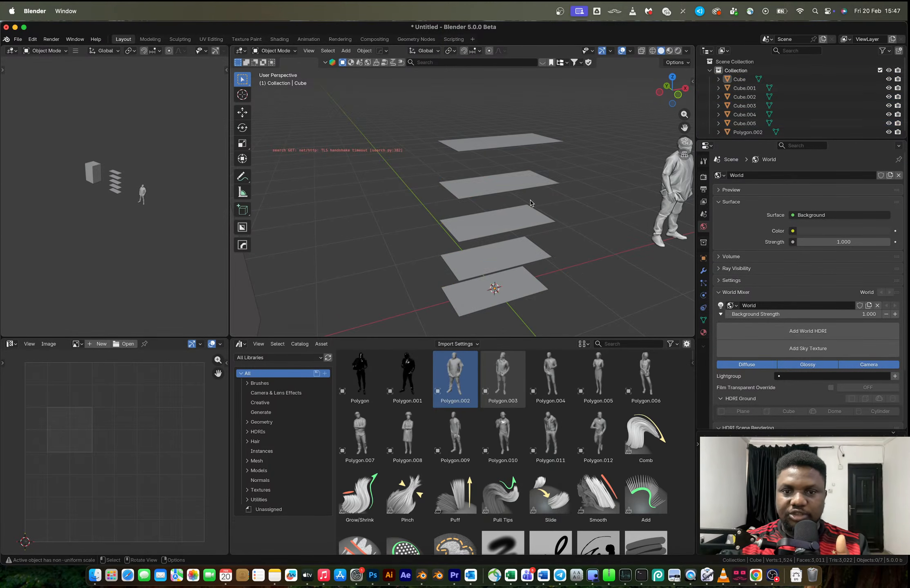
Extrude the second shelf plane from the top into a thin slab
{"action": "left_click", "coordinate": [514, 191]}
{"action": "scroll", "coordinate": [520, 201], "scroll_direction": "up", "scroll_amount": 3}
{"action": "key", "text": "Tab"}
{"action": "key", "text": "a"}
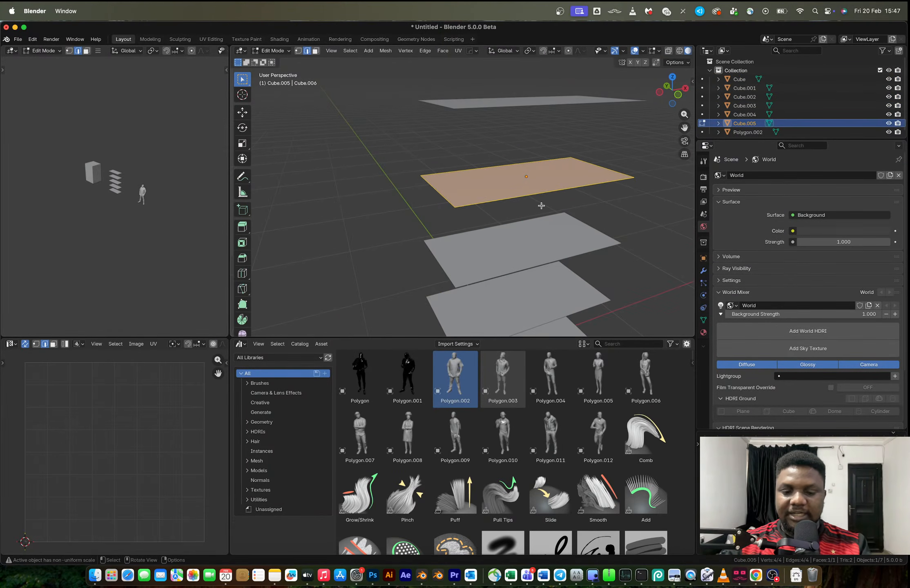
{"action": "key", "text": "e"}
{"action": "left_click", "coordinate": [541, 202]}
{"action": "middle_click_drag", "start_coordinate": [542, 202], "coordinate": [547, 151]}
Select the slab's underside face, try insetting it, and undo the inset
{"action": "left_click", "coordinate": [507, 168]}
{"action": "key", "text": "3"}
{"action": "left_click", "coordinate": [515, 174]}
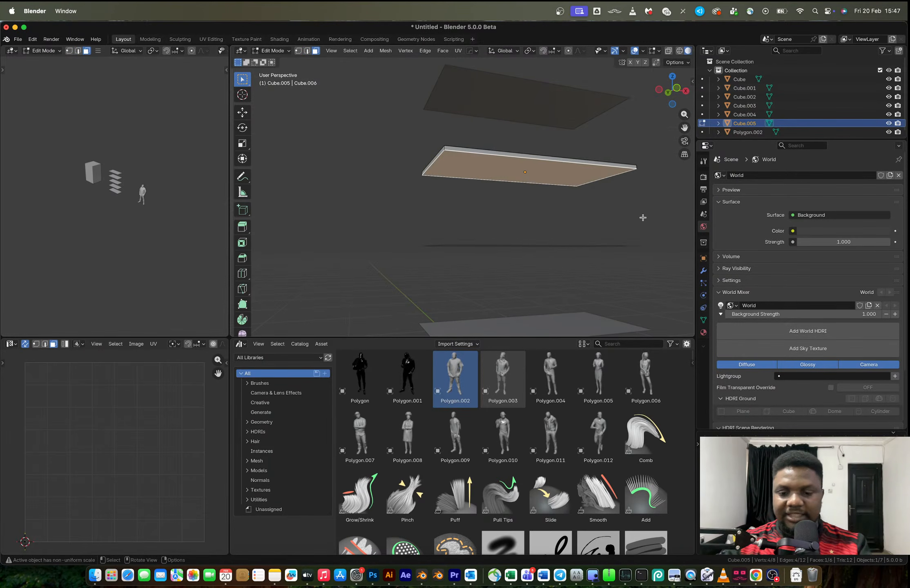
{"action": "key", "text": "i"}
{"action": "left_click", "coordinate": [640, 218]}
{"action": "key", "text": "super+z"}
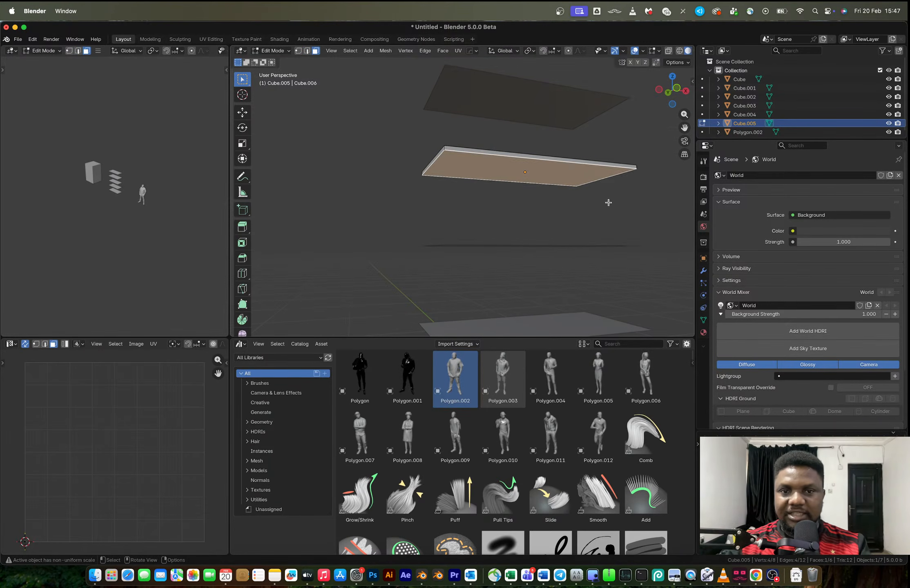
Leave Edit Mode, select all five shelves, and apply their scale
{"action": "key", "text": "Tab"}
{"action": "scroll", "coordinate": [609, 203], "scroll_direction": "down", "scroll_amount": 5}
{"action": "middle_click_drag", "start_coordinate": [466, 156], "coordinate": [485, 196]}
{"action": "left_click_drag", "start_coordinate": [451, 130], "coordinate": [512, 300]}
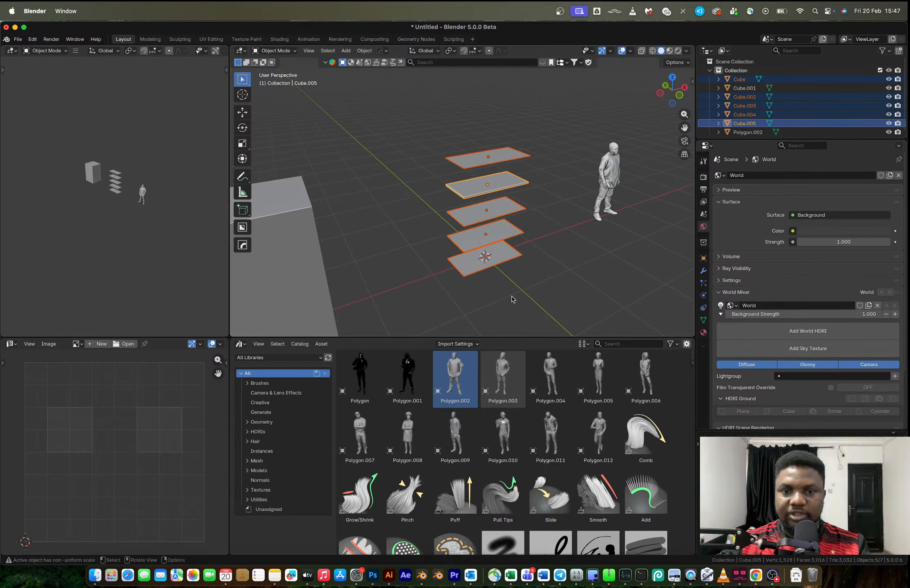
{"action": "key", "text": "ctrl+a"}
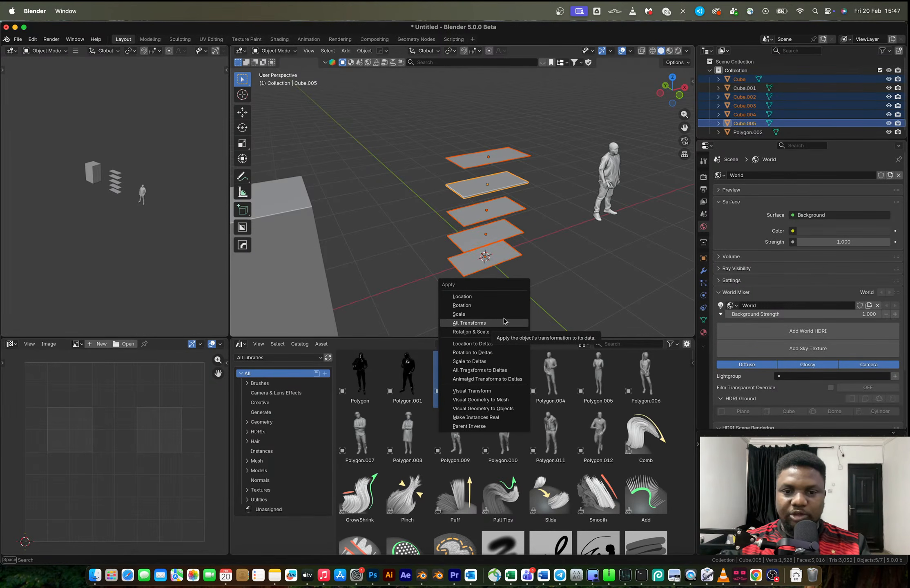
{"action": "left_click", "coordinate": [495, 315]}
Open the second shelf from the top for mesh editing and select its underside face
{"action": "middle_click_drag", "start_coordinate": [506, 210], "coordinate": [514, 150]}
{"action": "scroll", "coordinate": [486, 186], "scroll_direction": "up", "scroll_amount": 4}
{"action": "left_click", "coordinate": [485, 184]}
{"action": "scroll", "coordinate": [487, 185], "scroll_direction": "up", "scroll_amount": 3}
{"action": "key", "text": "Tab"}
{"action": "left_click", "coordinate": [514, 149]}
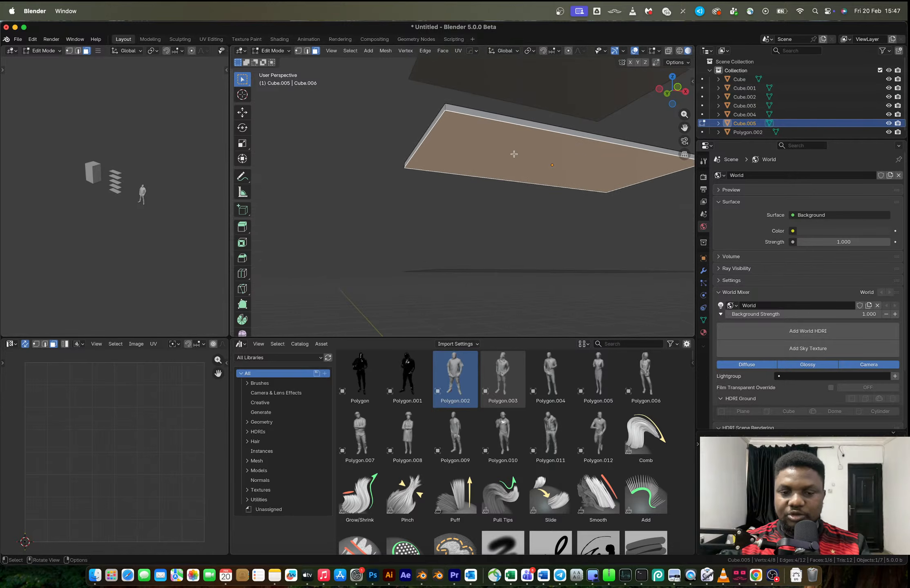
{"action": "key", "text": "e"}
{"action": "left_click", "coordinate": [427, 182]}
{"action": "key", "text": "ctrl+z"}
Inset the underside face about 0.02 m, extrude it downward into a stepped base, and return to Object Mode
{"action": "key", "text": "i"}
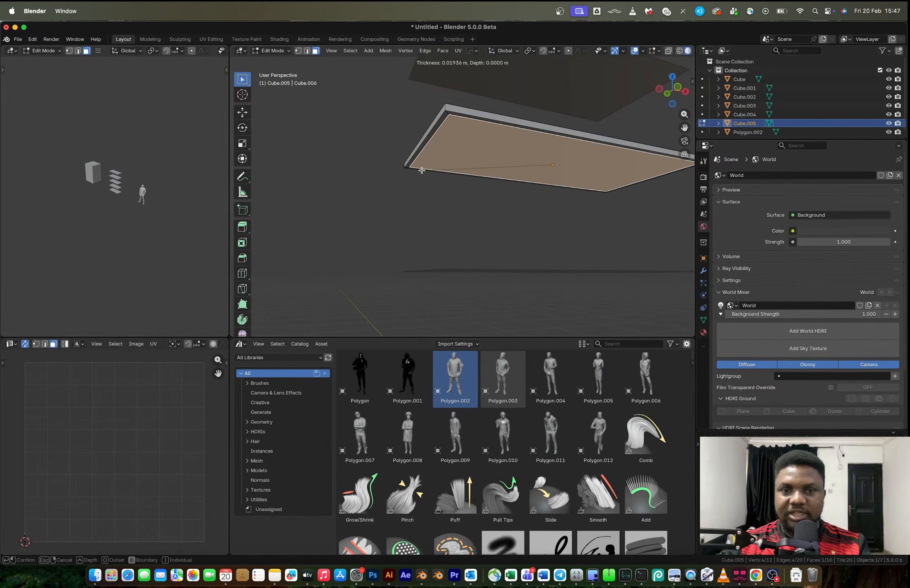
{"action": "left_click", "coordinate": [420, 172]}
{"action": "key", "text": "e"}
{"action": "left_click", "coordinate": [423, 174]}
{"action": "key", "text": "Tab"}
{"action": "middle_click_drag", "start_coordinate": [422, 174], "coordinate": [480, 200]}
{"action": "scroll", "coordinate": [480, 200], "scroll_direction": "down", "scroll_amount": 4}
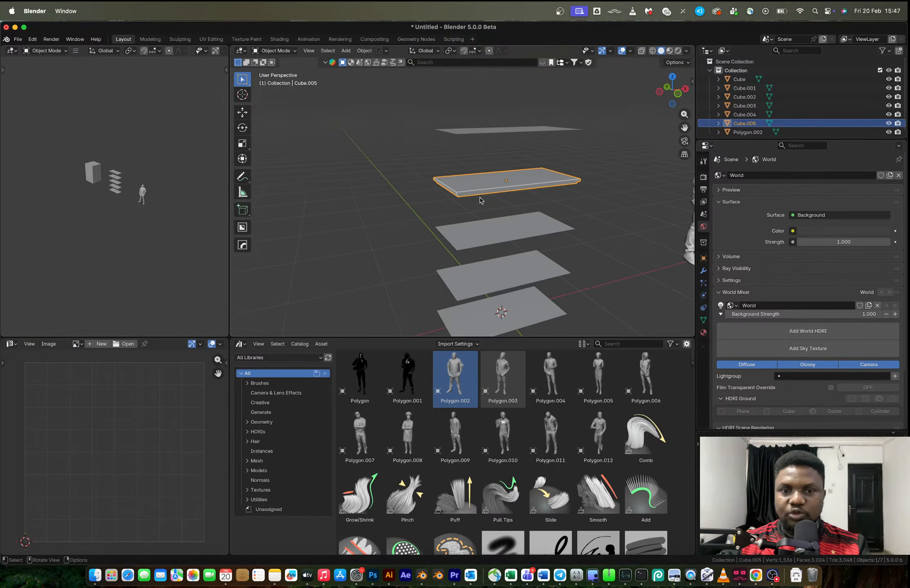
Select the other four shelves with the stepped shelf active and link its object data to them
{"action": "left_click", "coordinate": [479, 130]}
{"action": "left_click", "coordinate": [476, 226], "text": "shift"}
{"action": "left_click", "coordinate": [483, 269], "text": "shift"}
{"action": "left_click", "coordinate": [495, 307], "text": "shift"}
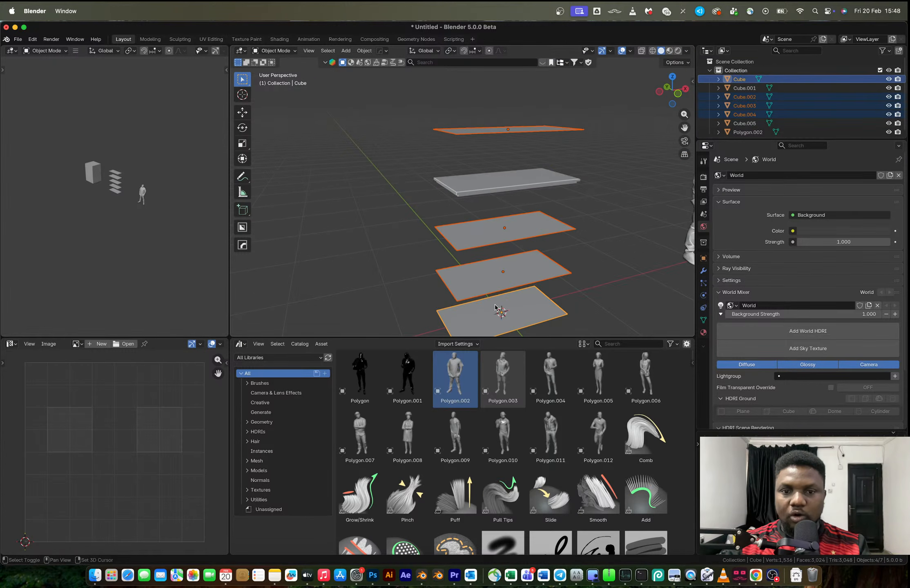
{"action": "left_click", "coordinate": [486, 188], "text": "shift"}
{"action": "key", "text": "ctrl+l"}
{"action": "left_click", "coordinate": [479, 198]}
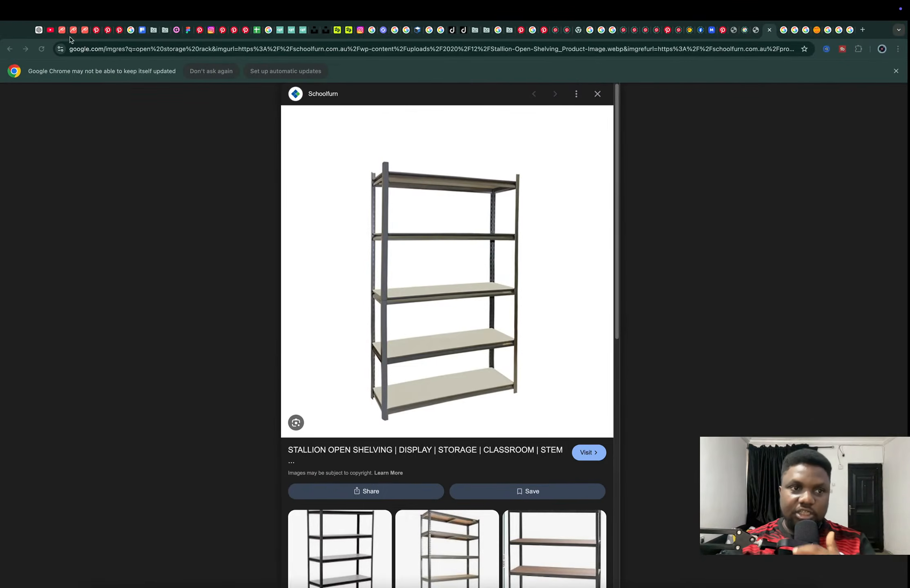
Check the Day 20 live stream page and its live chat on YouTube in Chrome, and return to Blender
{"action": "left_click", "coordinate": [49, 30]}
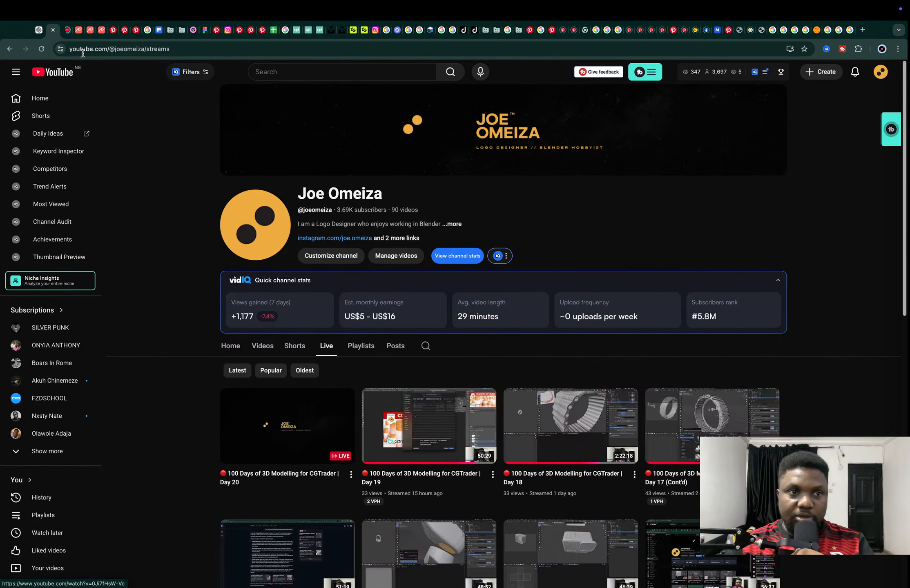
{"action": "left_click", "coordinate": [67, 31]}
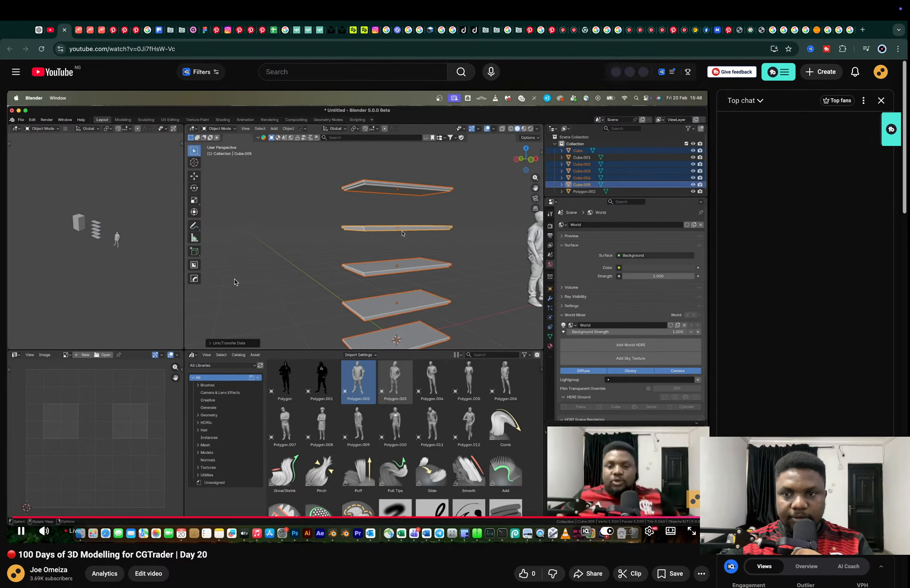
{"action": "scroll", "coordinate": [235, 282], "scroll_direction": "down", "scroll_amount": 3}
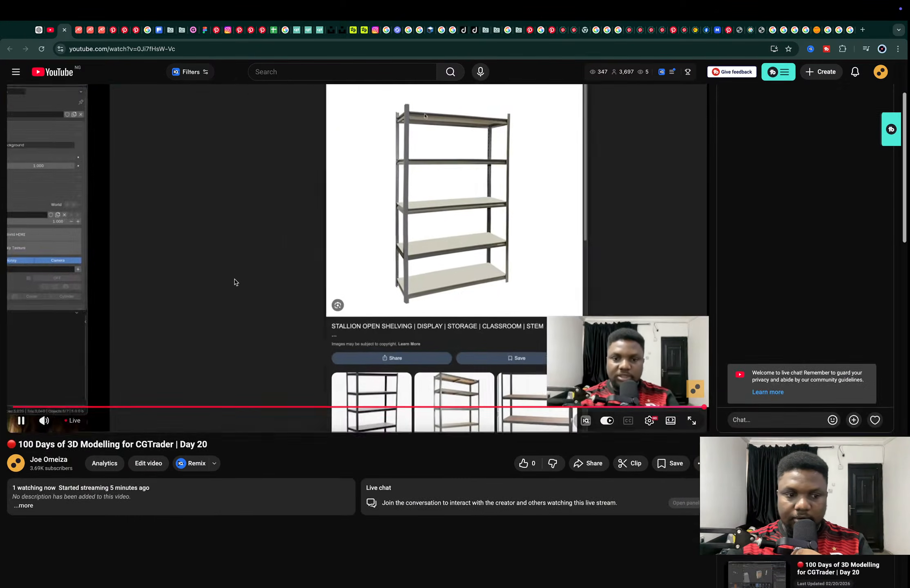
{"action": "scroll", "coordinate": [234, 281], "scroll_direction": "up", "scroll_amount": 2}
{"action": "scroll", "coordinate": [234, 282], "scroll_direction": "down", "scroll_amount": 3}
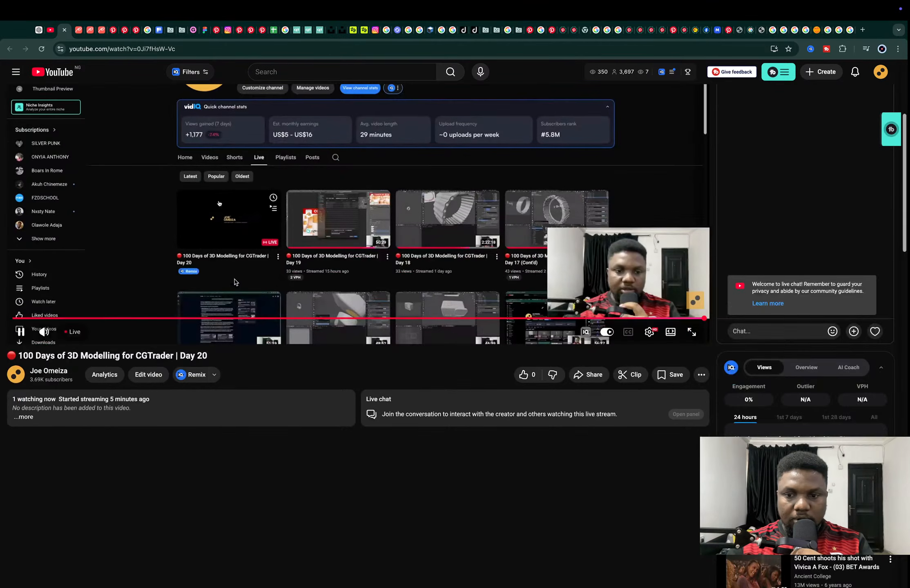
{"action": "scroll", "coordinate": [235, 282], "scroll_direction": "up", "scroll_amount": 4}
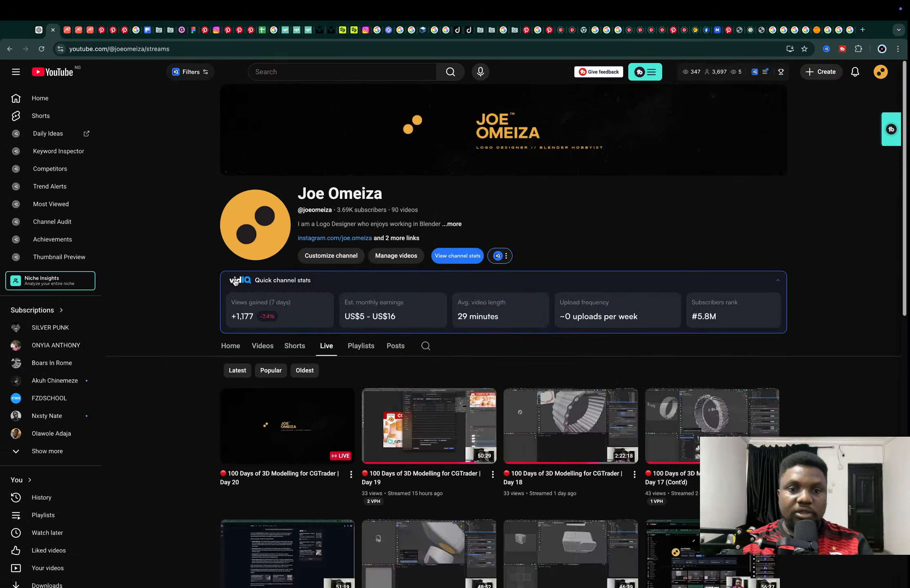
{"action": "key", "text": "super+Tab"}
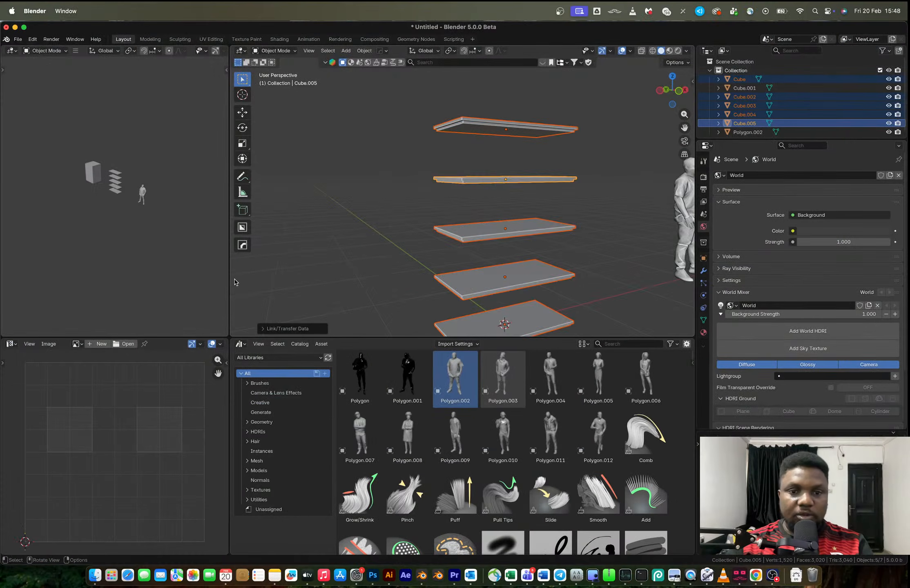
{"action": "middle_click_drag", "start_coordinate": [472, 237], "coordinate": [495, 246]}
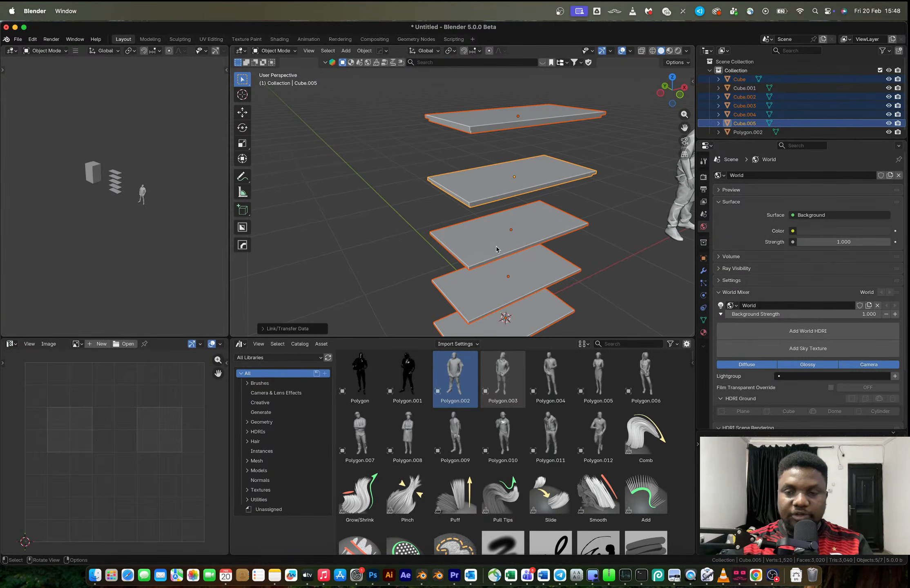
Switch to Chrome, examine the open shelving reference image up close for its shelf edges, and return to Blender
{"action": "key", "text": "super+Tab"}
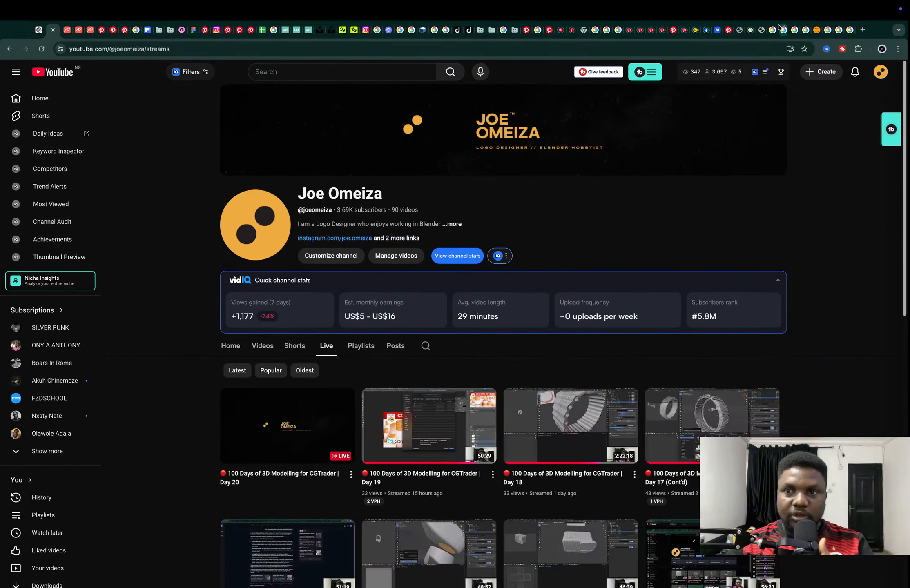
{"action": "left_click", "coordinate": [783, 28]}
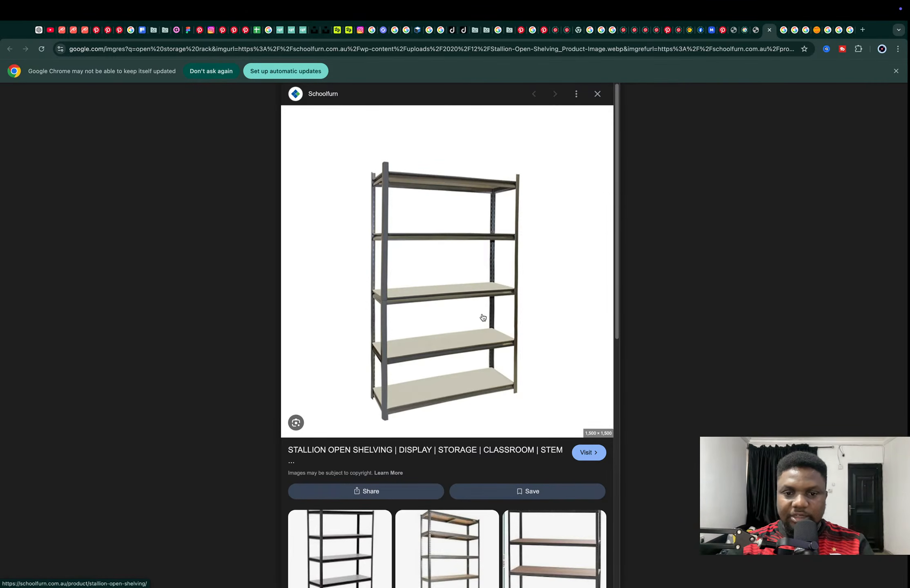
{"action": "scroll", "coordinate": [377, 252], "scroll_direction": "up", "scroll_amount": 5, "text": "ctrl"}
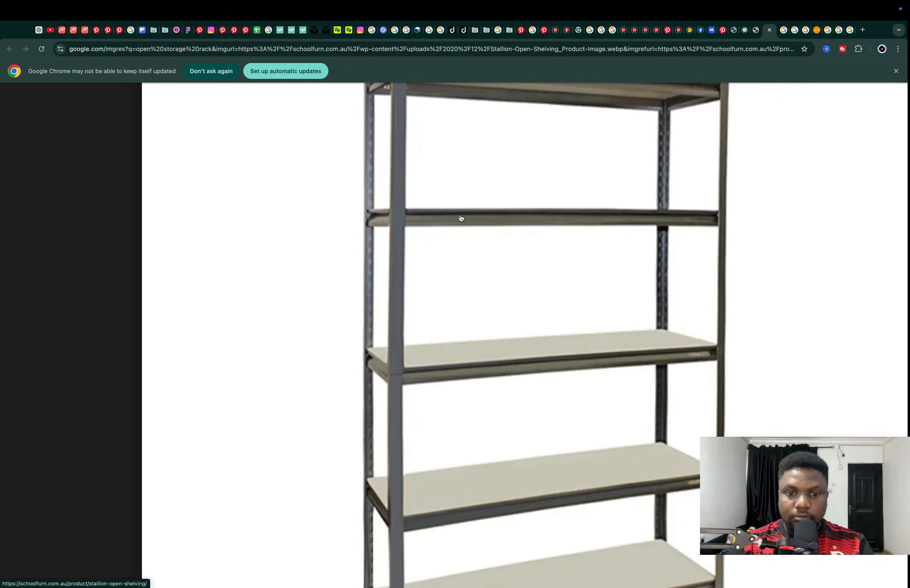
{"action": "key", "text": "super+Tab"}
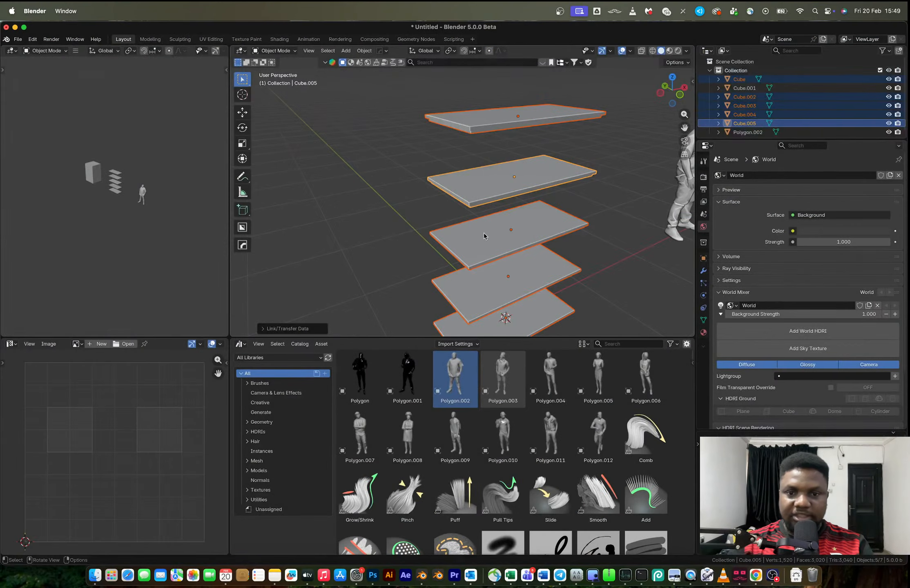
Try a scaled extrusion of the linked shelves' underside face, cancel the scaling, and extrude the face about 0.003 m instead
{"action": "middle_click_drag", "start_coordinate": [484, 233], "coordinate": [484, 190]}
{"action": "scroll", "coordinate": [481, 211], "scroll_direction": "up", "scroll_amount": 5}
{"action": "key", "text": "Tab"}
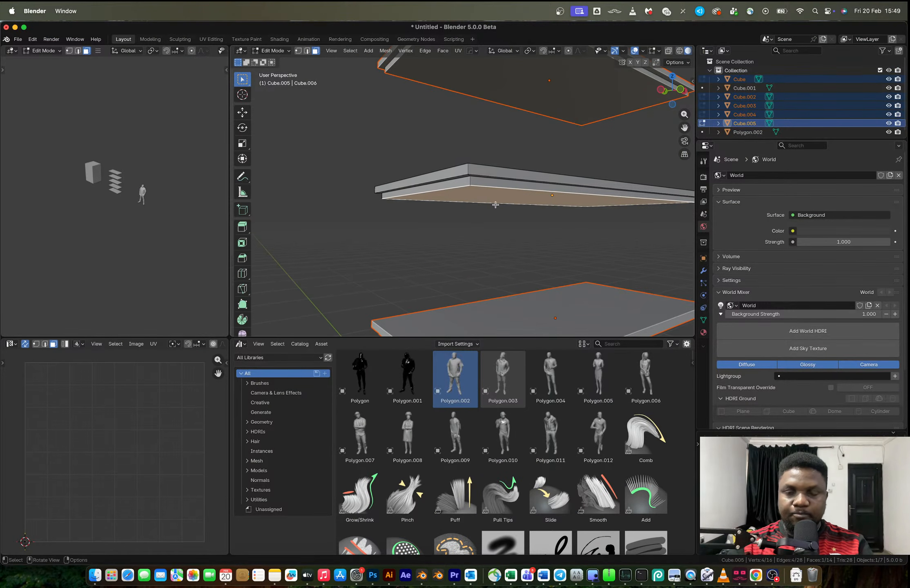
{"action": "scroll", "coordinate": [498, 208], "scroll_direction": "up", "scroll_amount": 3}
{"action": "key", "text": "e"}
{"action": "key", "text": "s"}
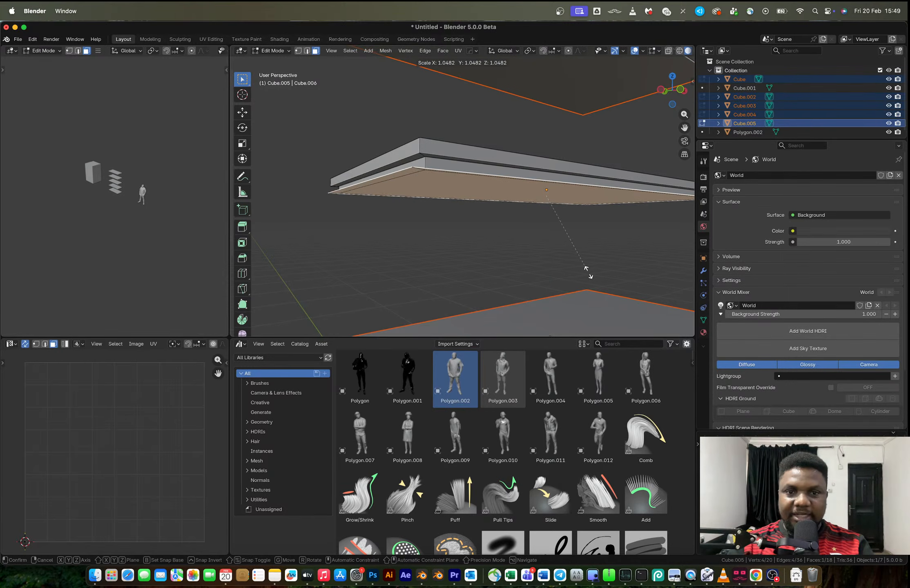
{"action": "key", "text": "Escape"}
{"action": "key", "text": "e"}
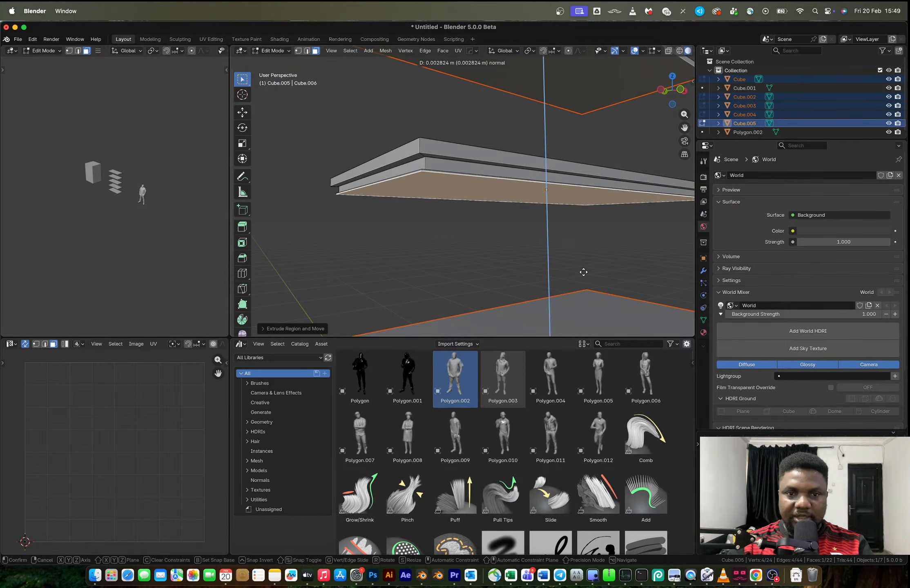
{"action": "left_click", "coordinate": [583, 273]}
{"action": "key", "text": "Tab"}
{"action": "scroll", "coordinate": [479, 253], "scroll_direction": "down", "scroll_amount": 4}
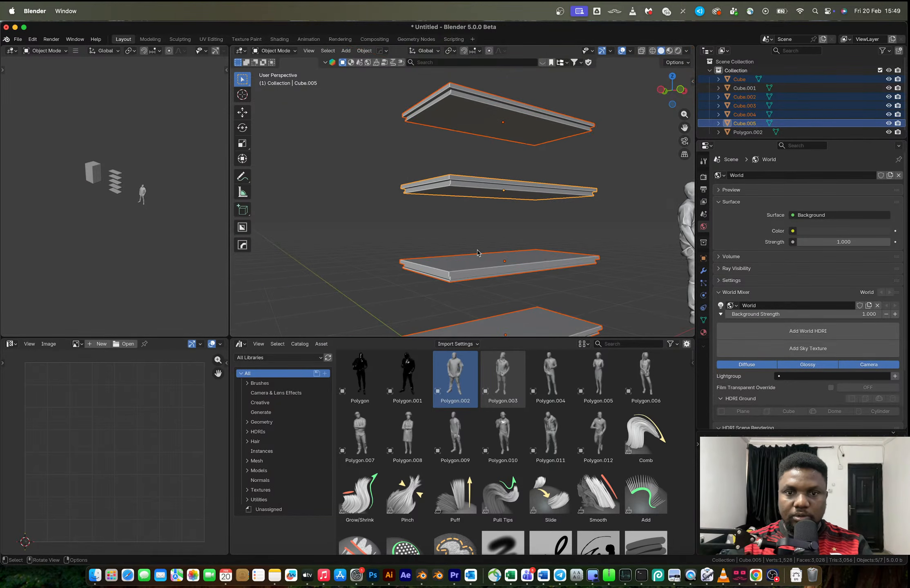
Deselect the shelves, add a cube, and scale it in front view into a thin upright post stretched along Z
{"action": "left_click", "coordinate": [437, 228]}
{"action": "middle_click_drag", "start_coordinate": [438, 228], "coordinate": [473, 226]}
{"action": "scroll", "coordinate": [449, 231], "scroll_direction": "up", "scroll_amount": 4}
{"action": "left_click", "coordinate": [445, 218]}
{"action": "scroll", "coordinate": [467, 232], "scroll_direction": "down", "scroll_amount": 3}
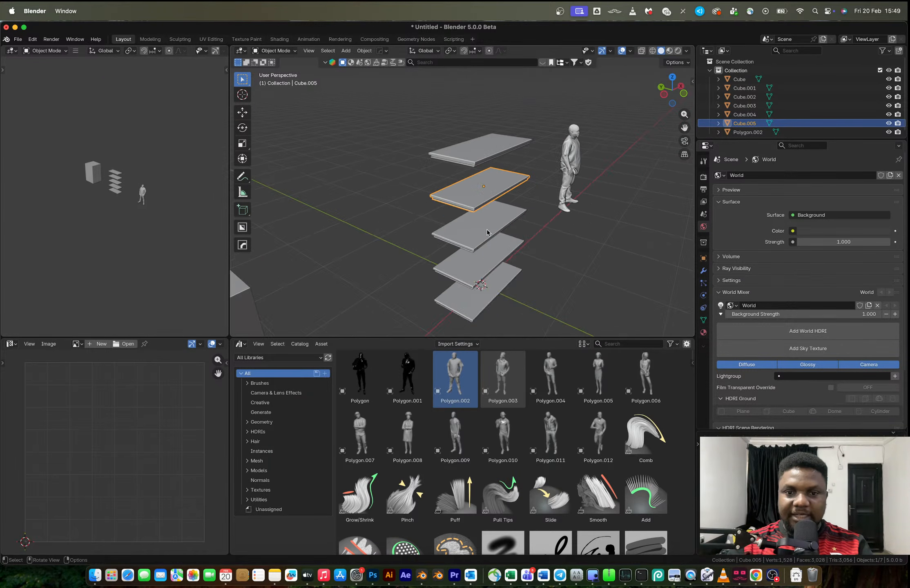
{"action": "key", "text": "shift+a"}
{"action": "mouse_move", "coordinate": [470, 228]}
{"action": "left_click", "coordinate": [523, 237]}
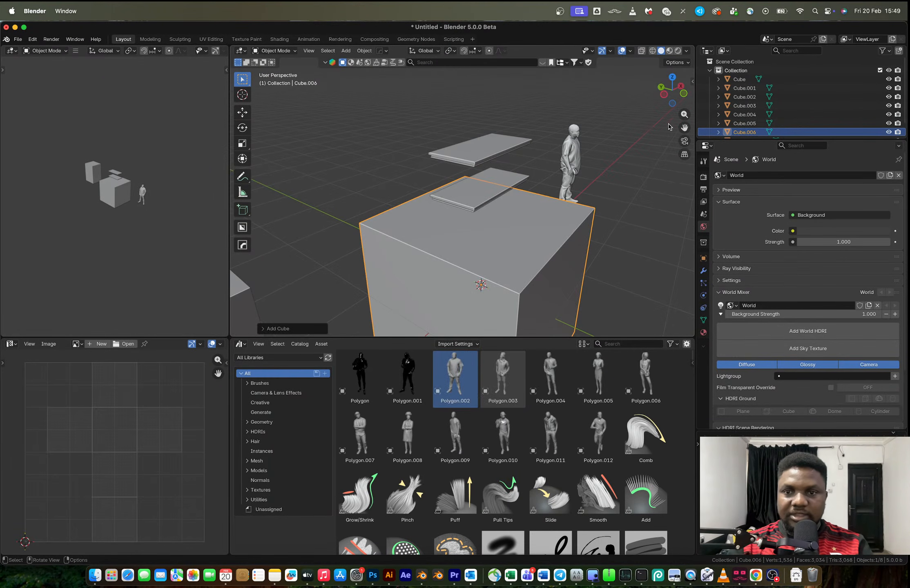
{"action": "left_click", "coordinate": [683, 94]}
{"action": "scroll", "coordinate": [540, 191], "scroll_direction": "down", "scroll_amount": 2}
{"action": "key", "text": "s"}
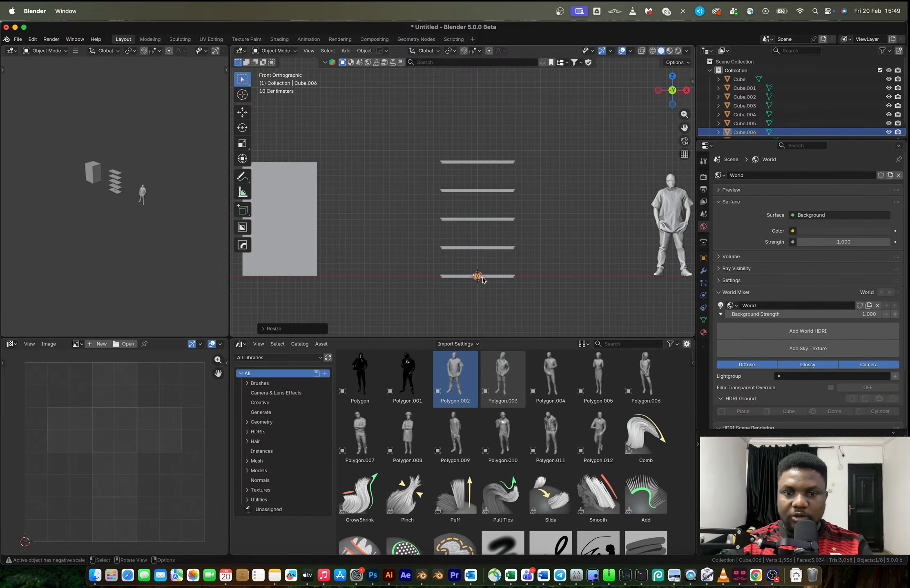
{"action": "key", "text": "z"}
Move the post to the left end of the shelves and scale its height to span the whole shelf stack
{"action": "key", "text": "g"}
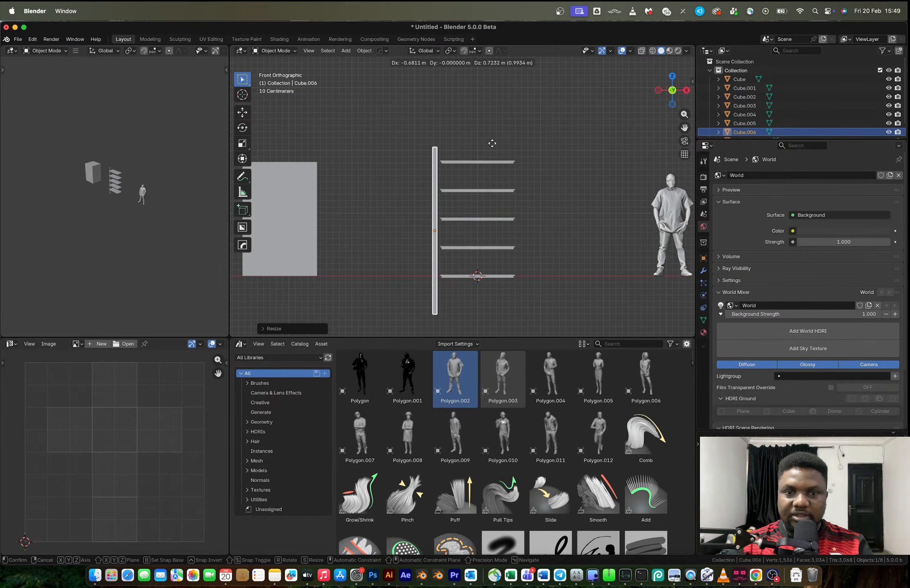
{"action": "left_click", "coordinate": [491, 148]}
{"action": "scroll", "coordinate": [476, 194], "scroll_direction": "up", "scroll_amount": 4}
{"action": "middle_click_drag", "start_coordinate": [477, 194], "coordinate": [491, 164], "text": "shift"}
{"action": "key", "text": "g"}
{"action": "left_click", "coordinate": [499, 217]}
{"action": "key", "text": "s"}
{"action": "left_click", "coordinate": [511, 230]}
{"action": "middle_click_drag", "start_coordinate": [511, 231], "coordinate": [525, 170], "text": "shift"}
{"action": "key", "text": "s"}
{"action": "left_click", "coordinate": [532, 172]}
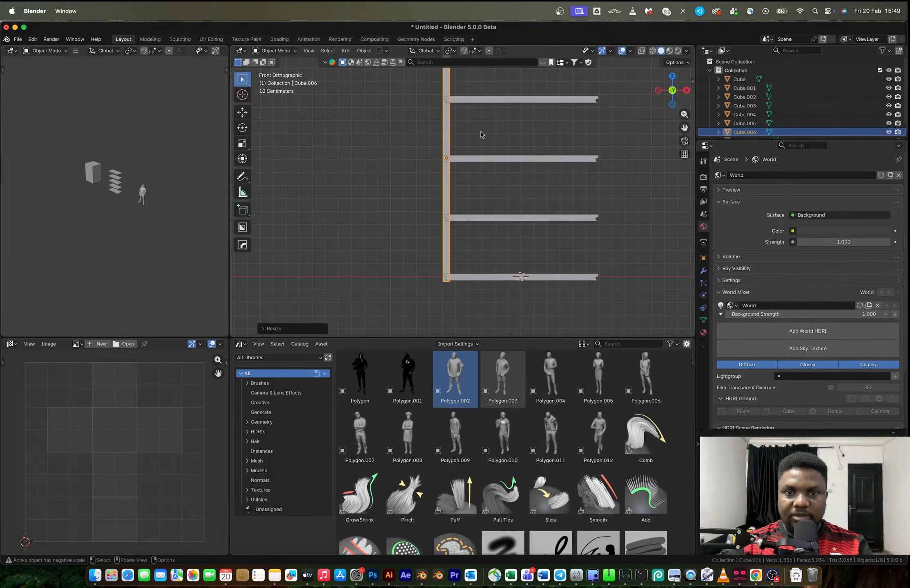
Move the post along Y to the shelves' front edge and align it with their front-left corner from above
{"action": "middle_click_drag", "start_coordinate": [481, 133], "coordinate": [560, 157]}
{"action": "scroll", "coordinate": [542, 155], "scroll_direction": "down", "scroll_amount": 3}
{"action": "key", "text": "g"}
{"action": "key", "text": "y"}
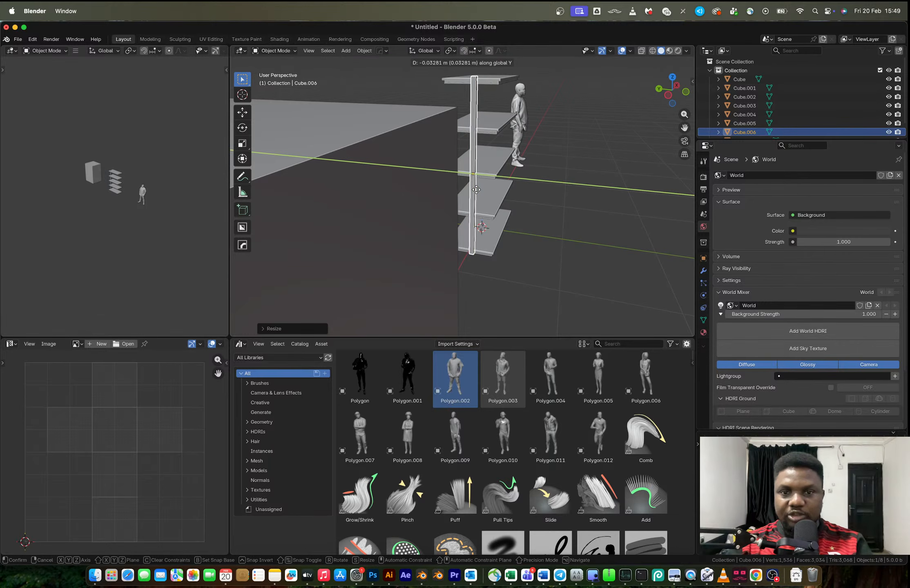
{"action": "left_click", "coordinate": [499, 194]}
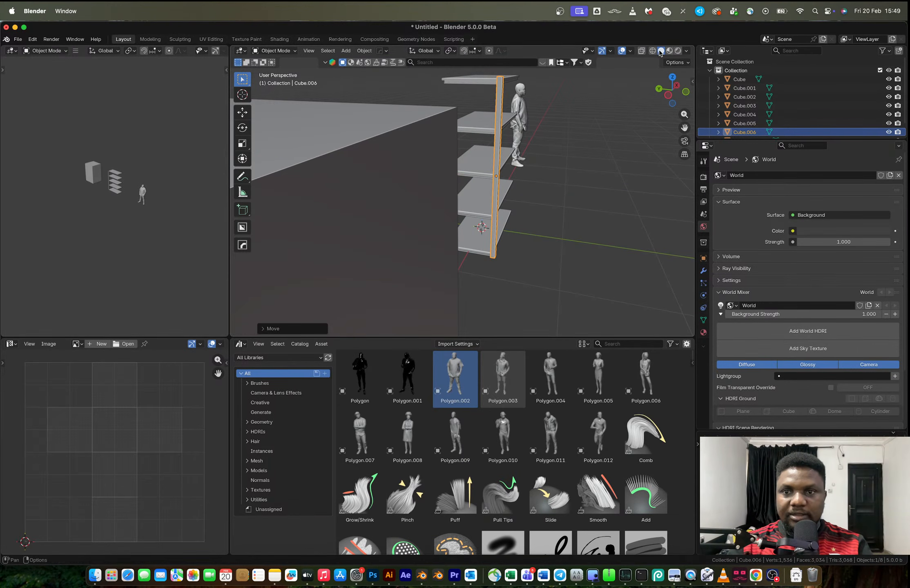
{"action": "left_click", "coordinate": [672, 77]}
{"action": "scroll", "coordinate": [492, 212], "scroll_direction": "up", "scroll_amount": 5}
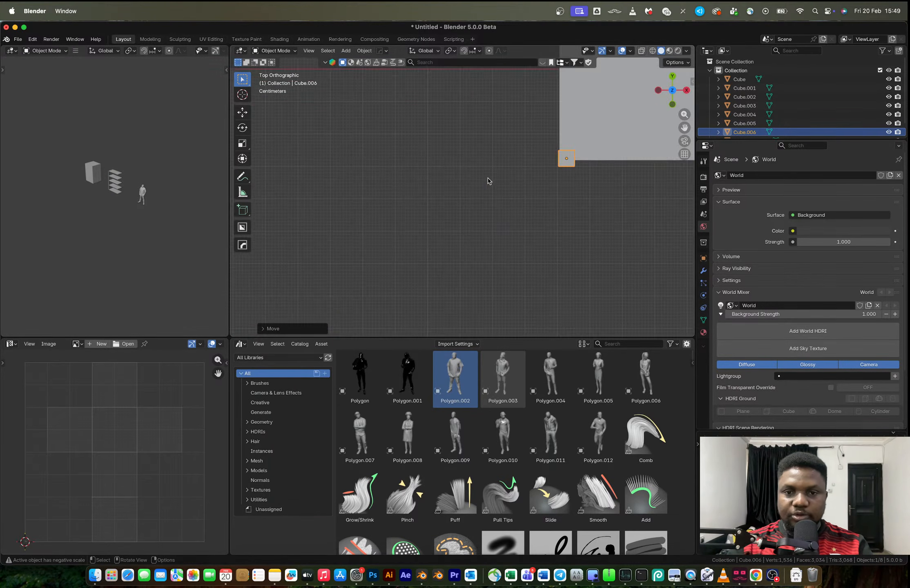
{"action": "key", "text": "g"}
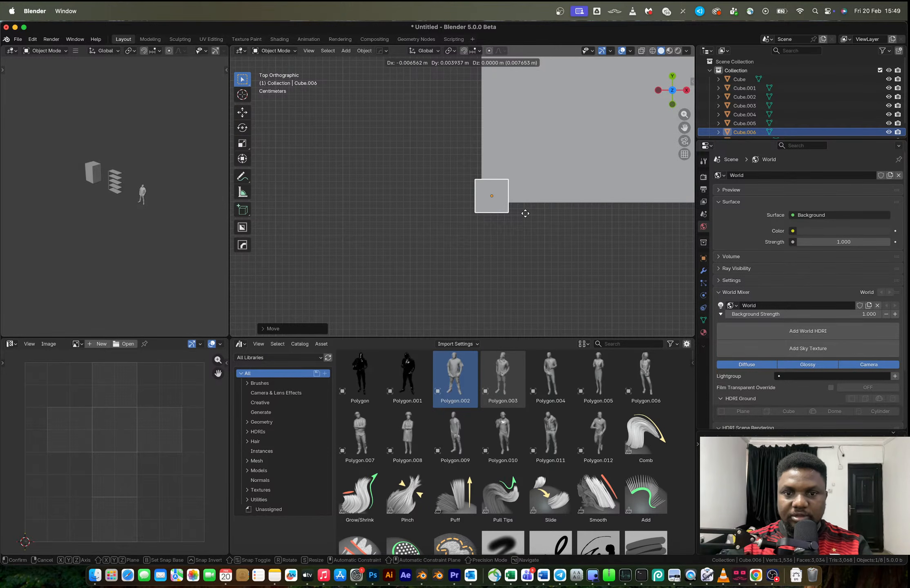
{"action": "left_click", "coordinate": [525, 215]}
Scale the corner post to about 0.51 in X and Y only, keeping its height
{"action": "middle_click_drag", "start_coordinate": [543, 219], "coordinate": [535, 186]}
{"action": "key", "text": "s"}
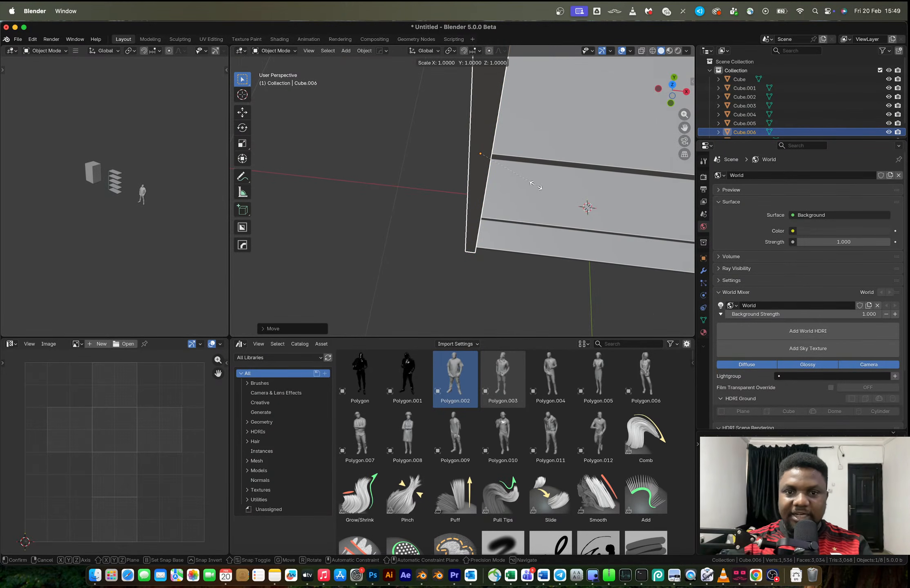
{"action": "key", "text": "shift+z"}
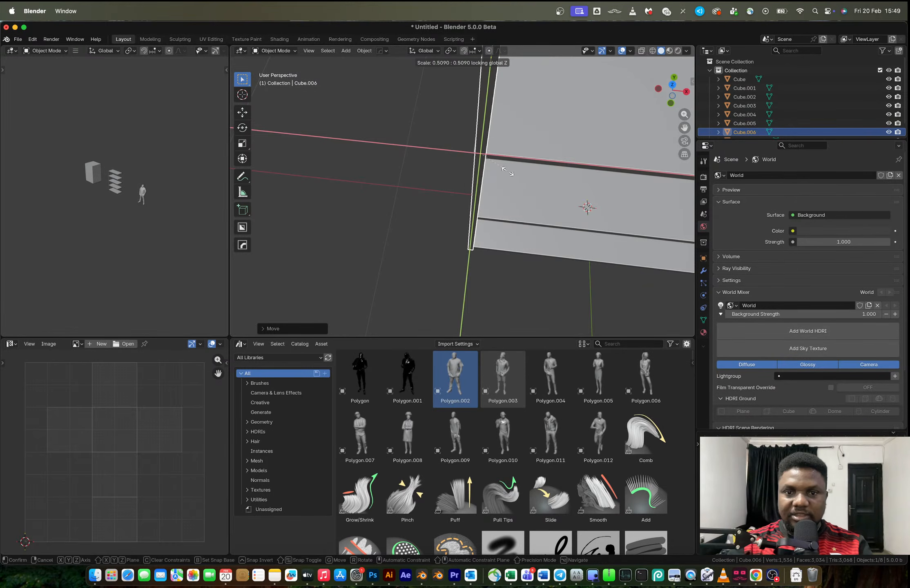
{"action": "left_click", "coordinate": [506, 170]}
Delete the vertices of the corner post's inner vertical edge, leaving an open L-shaped profile
{"action": "middle_click_drag", "start_coordinate": [507, 171], "coordinate": [474, 124]}
{"action": "key", "text": "Tab"}
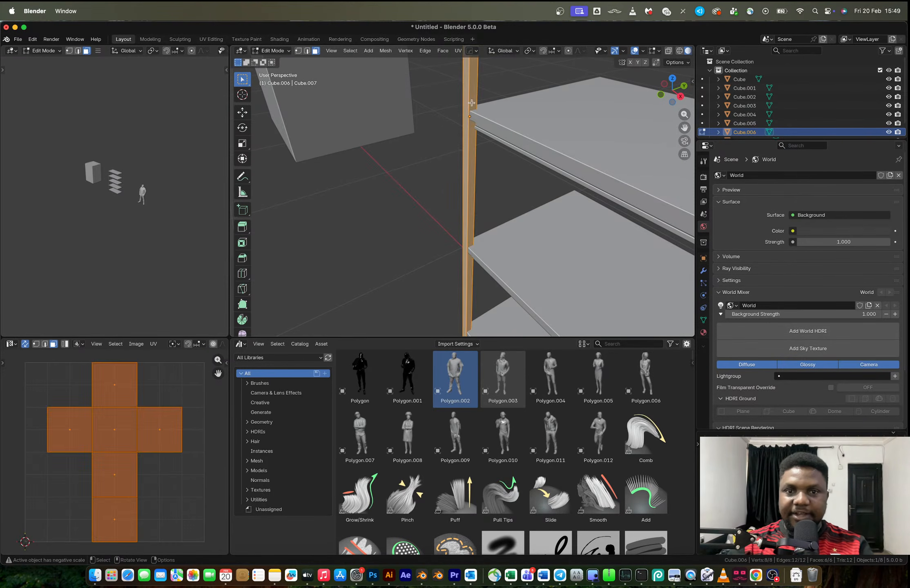
{"action": "left_click", "coordinate": [475, 94]}
{"action": "key", "text": "2"}
{"action": "left_click", "coordinate": [477, 94]}
{"action": "key", "text": "x"}
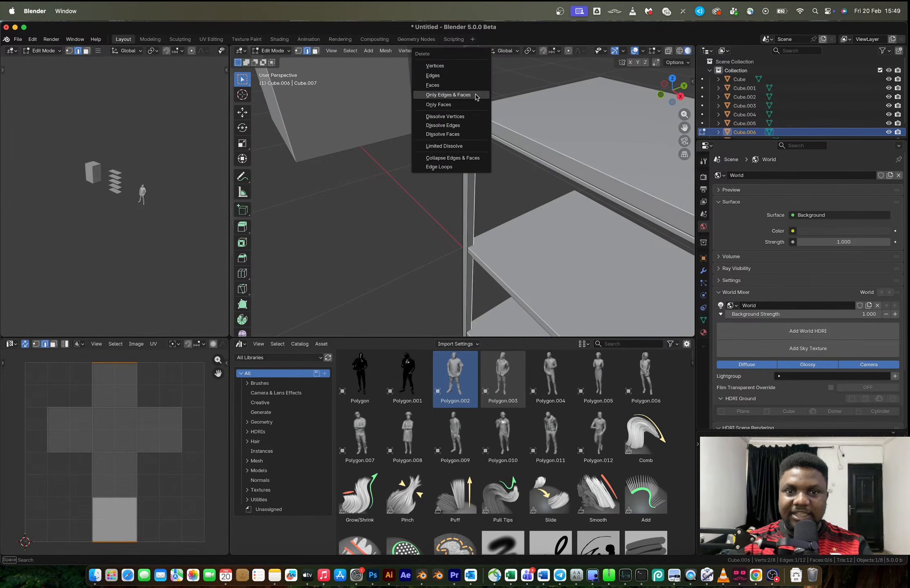
{"action": "left_click", "coordinate": [477, 66]}
{"action": "middle_click_drag", "start_coordinate": [481, 123], "coordinate": [480, 230]}
{"action": "scroll", "coordinate": [538, 116], "scroll_direction": "down", "scroll_amount": 4}
{"action": "scroll", "coordinate": [499, 121], "scroll_direction": "up", "scroll_amount": 3}
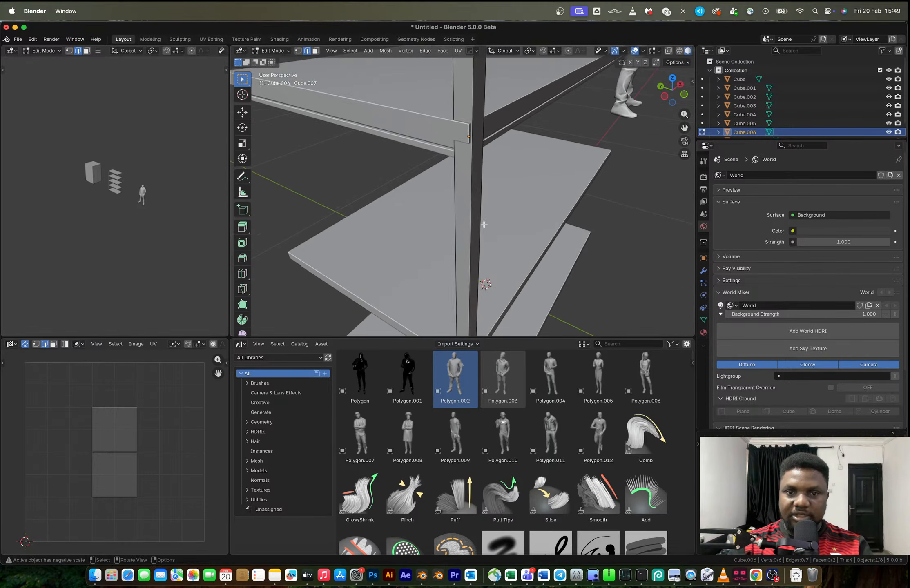
Scale the whole L-shaped post mesh up slightly and realign it from above with the shelves' front-left corner
{"action": "key", "text": "a"}
{"action": "key", "text": "s"}
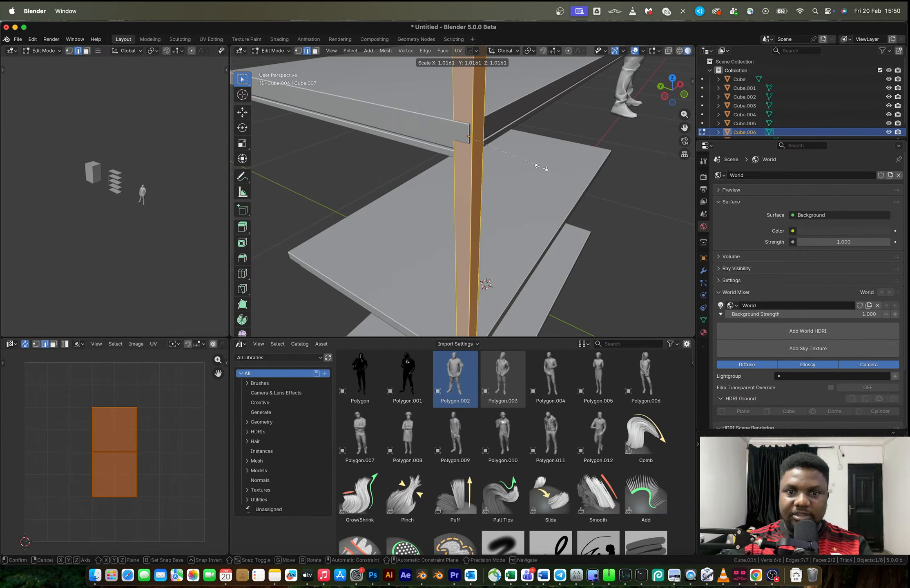
{"action": "left_click", "coordinate": [545, 167]}
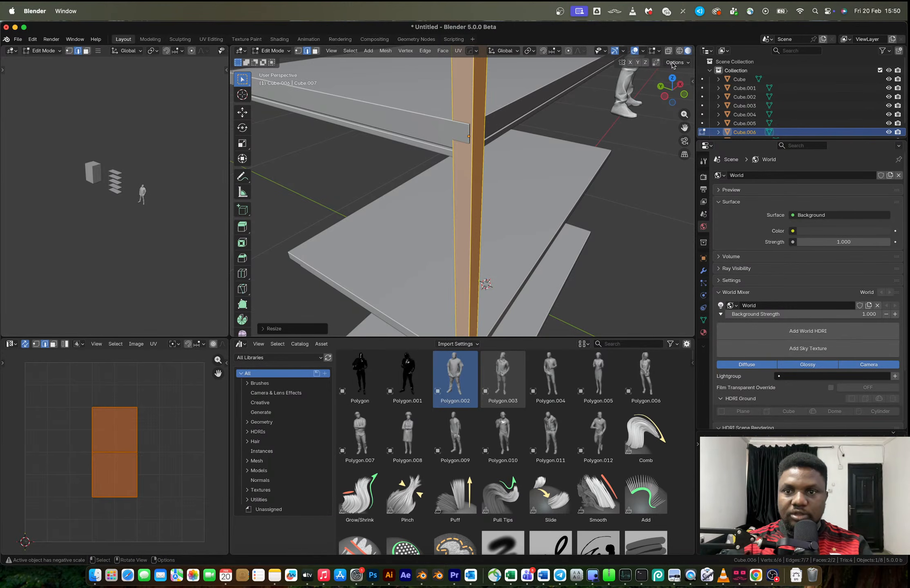
{"action": "left_click", "coordinate": [673, 78]}
{"action": "key", "text": "g"}
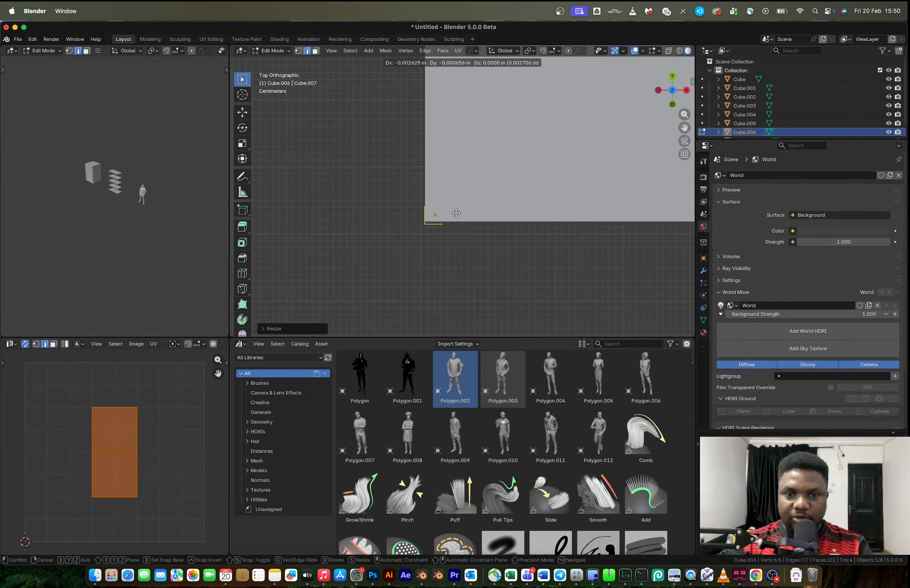
{"action": "left_click", "coordinate": [454, 213]}
{"action": "middle_click_drag", "start_coordinate": [454, 213], "coordinate": [621, 178]}
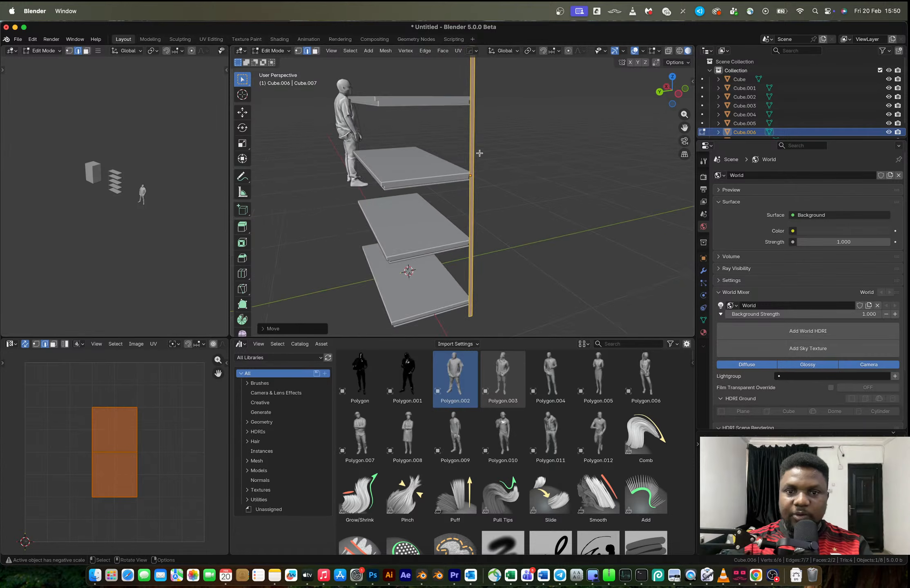
Add 77 loop cuts along the post's height and select the entire mesh
{"action": "scroll", "coordinate": [480, 153], "scroll_direction": "up", "scroll_amount": 3}
{"action": "scroll", "coordinate": [471, 171], "scroll_direction": "down", "scroll_amount": 4}
{"action": "key", "text": "ctrl+r"}
{"action": "scroll", "coordinate": [468, 158], "scroll_direction": "up", "scroll_amount": 6}
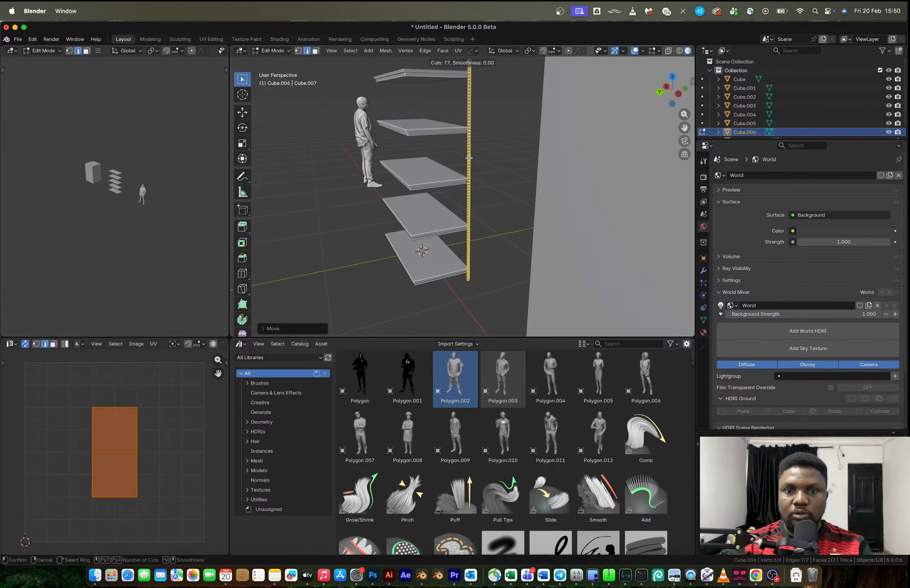
{"action": "left_click", "coordinate": [468, 158]}
{"action": "left_click", "coordinate": [469, 158]}
{"action": "middle_click_drag", "start_coordinate": [515, 168], "coordinate": [456, 174]}
{"action": "key", "text": "a"}
Try to inset the post's segmented faces individually
{"action": "scroll", "coordinate": [457, 174], "scroll_direction": "up", "scroll_amount": 4}
{"action": "scroll", "coordinate": [456, 174], "scroll_direction": "up", "scroll_amount": 3}
{"action": "middle_click_drag", "start_coordinate": [527, 185], "coordinate": [452, 166]}
{"action": "scroll", "coordinate": [452, 166], "scroll_direction": "up", "scroll_amount": 2}
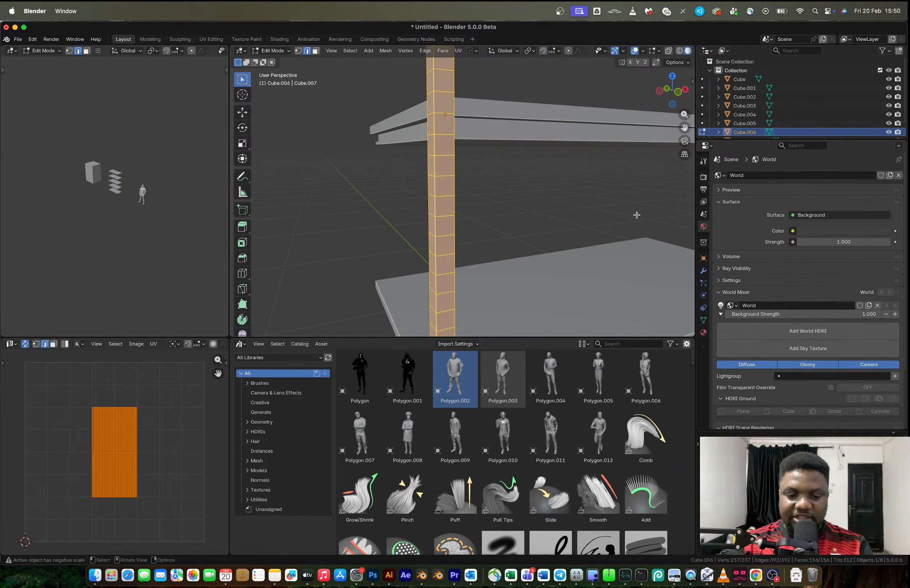
{"action": "key", "text": "i"}
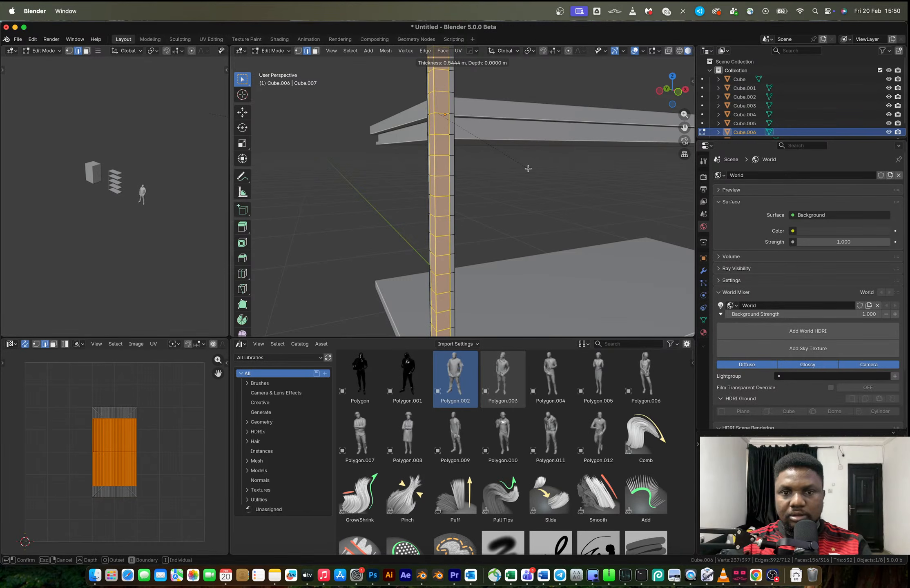
{"action": "key", "text": "i"}
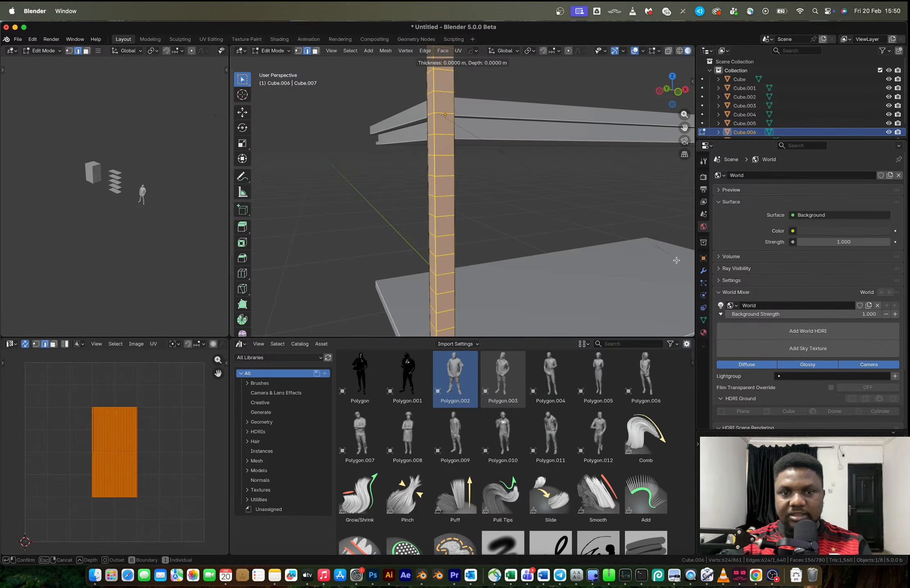
{"action": "left_click", "coordinate": [482, 134]}
{"action": "key", "text": "super+z"}
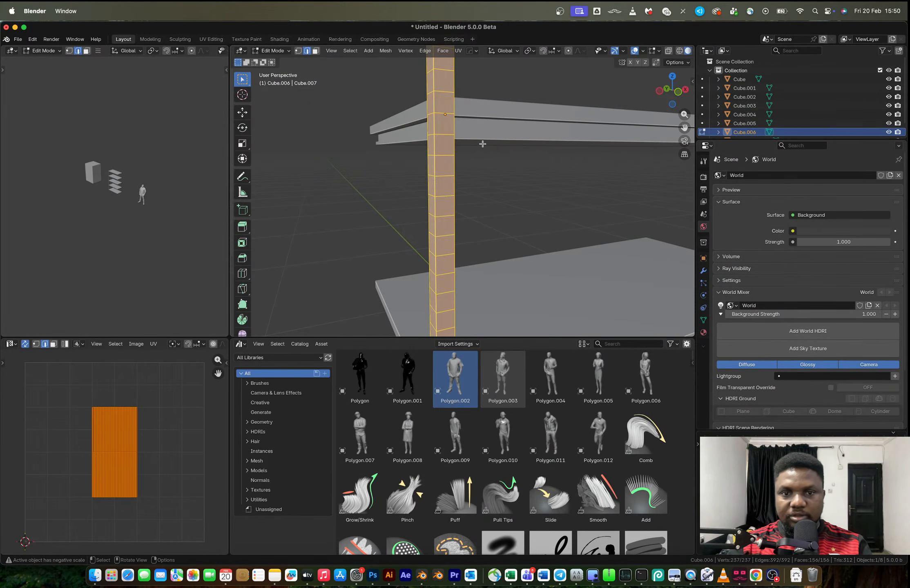
Apply the post's scale in Object Mode and return to editing its mesh
{"action": "key", "text": "Tab"}
{"action": "key", "text": "ctrl+a"}
{"action": "left_click", "coordinate": [484, 146]}
{"action": "key", "text": "Tab"}
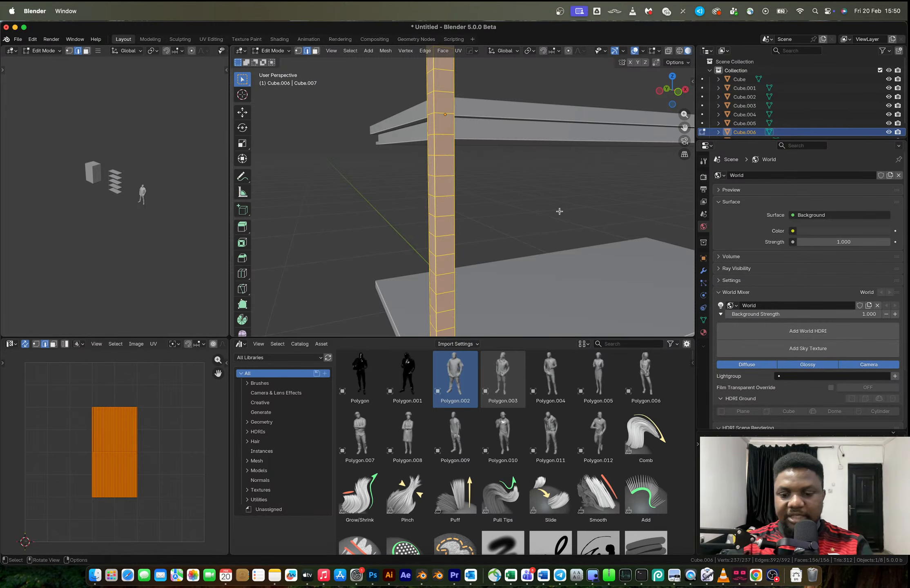
Inset the post's faces individually by about 0.006 m and extrude them along their normals by about 0.01 m
{"action": "key", "text": "i"}
{"action": "key", "text": "i"}
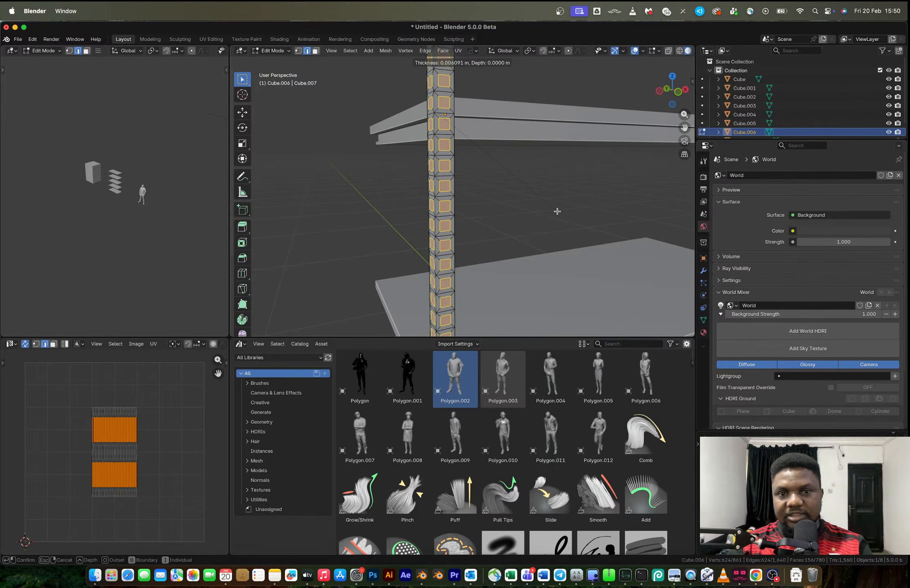
{"action": "left_click", "coordinate": [553, 209]}
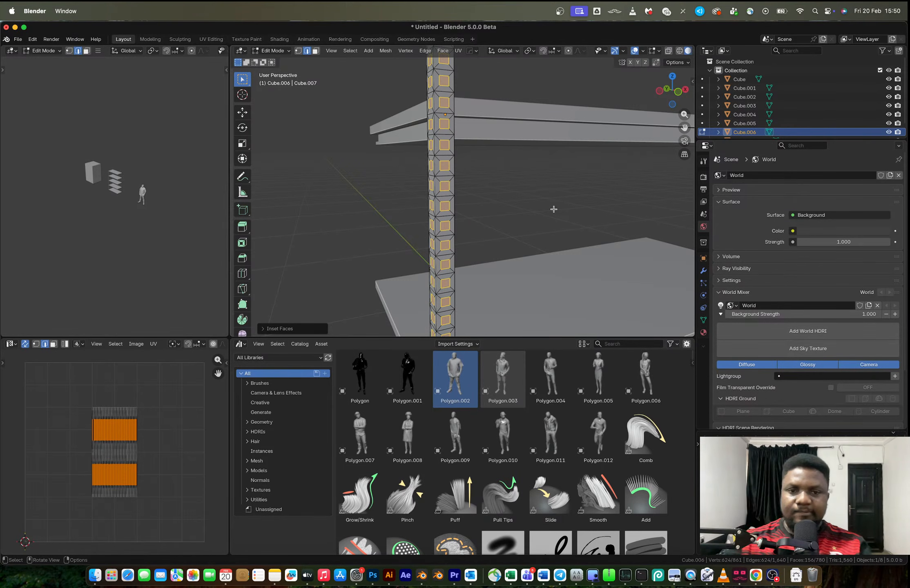
{"action": "key", "text": "alt+e"}
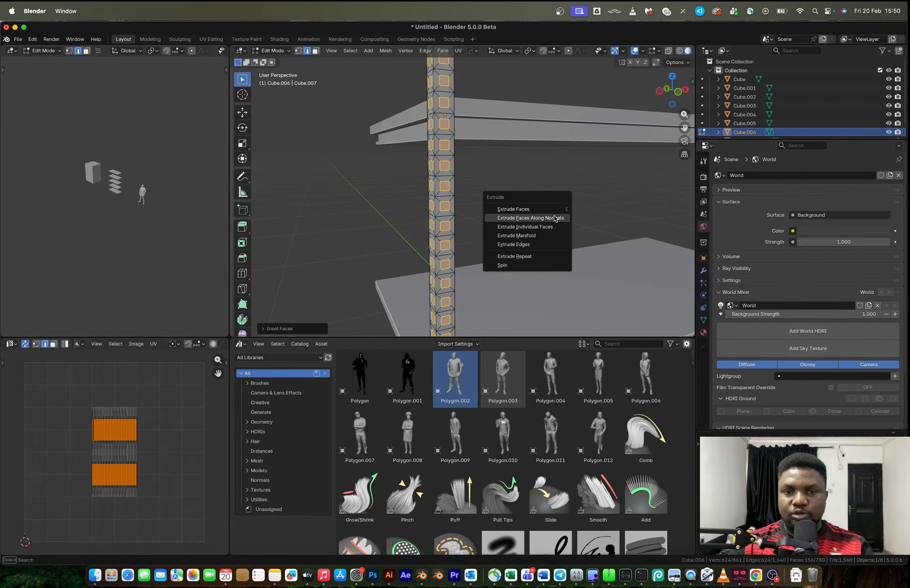
{"action": "left_click", "coordinate": [554, 213]}
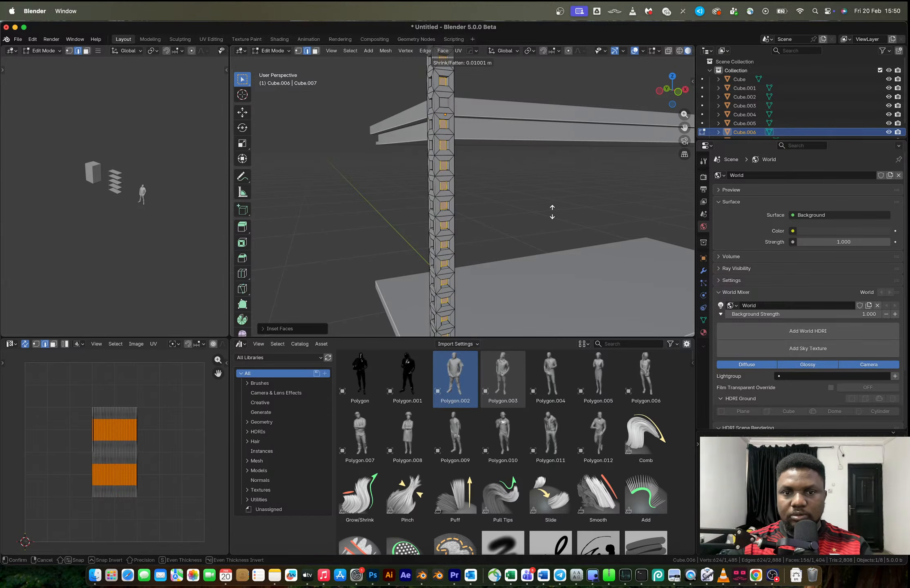
{"action": "left_click", "coordinate": [548, 208]}
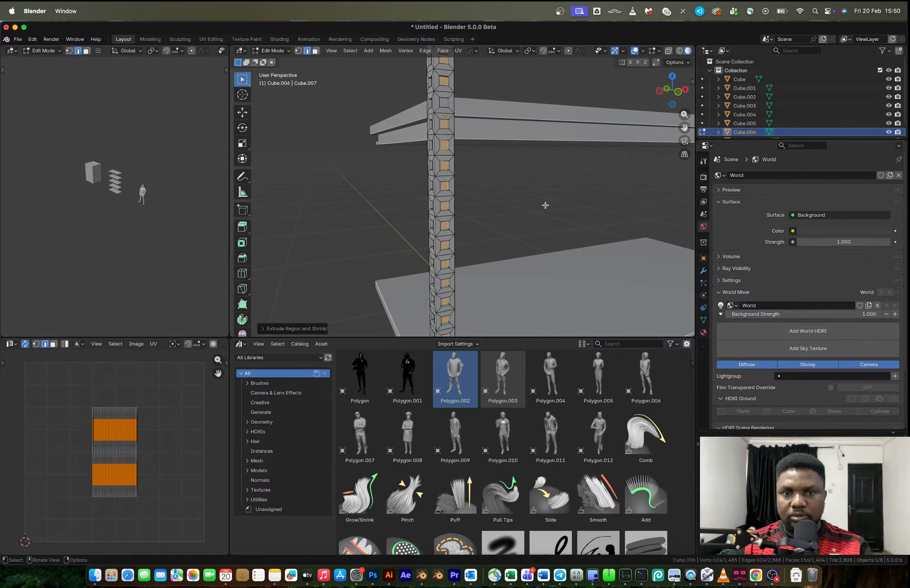
Examine the post's extruded holes from several sides, and undo the extrusion and the inset
{"action": "key", "text": "Tab"}
{"action": "middle_click_drag", "start_coordinate": [495, 169], "coordinate": [316, 183]}
{"action": "scroll", "coordinate": [453, 185], "scroll_direction": "down", "scroll_amount": 3}
{"action": "left_click", "coordinate": [480, 196]}
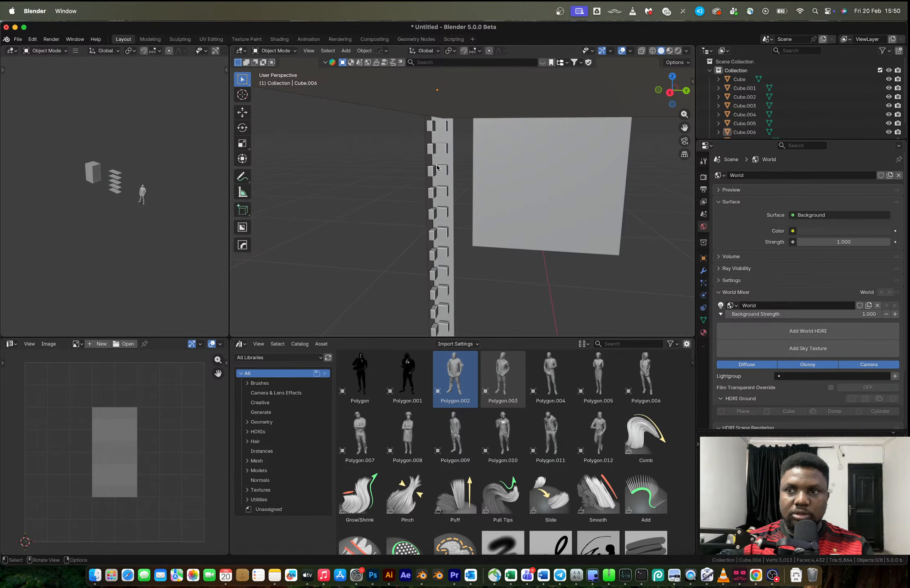
{"action": "middle_click_drag", "start_coordinate": [436, 167], "coordinate": [532, 168]}
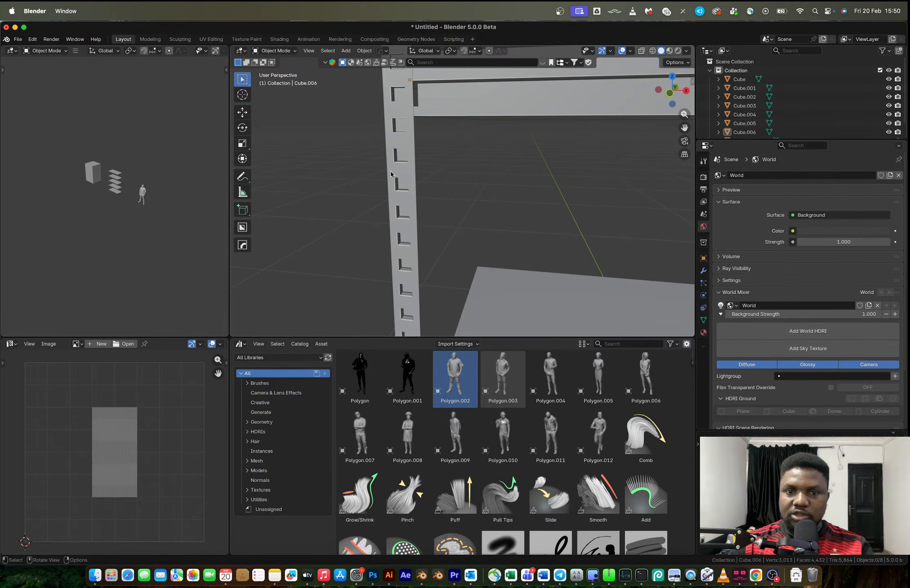
{"action": "middle_click_drag", "start_coordinate": [392, 171], "coordinate": [434, 171]}
{"action": "left_click", "coordinate": [436, 172]}
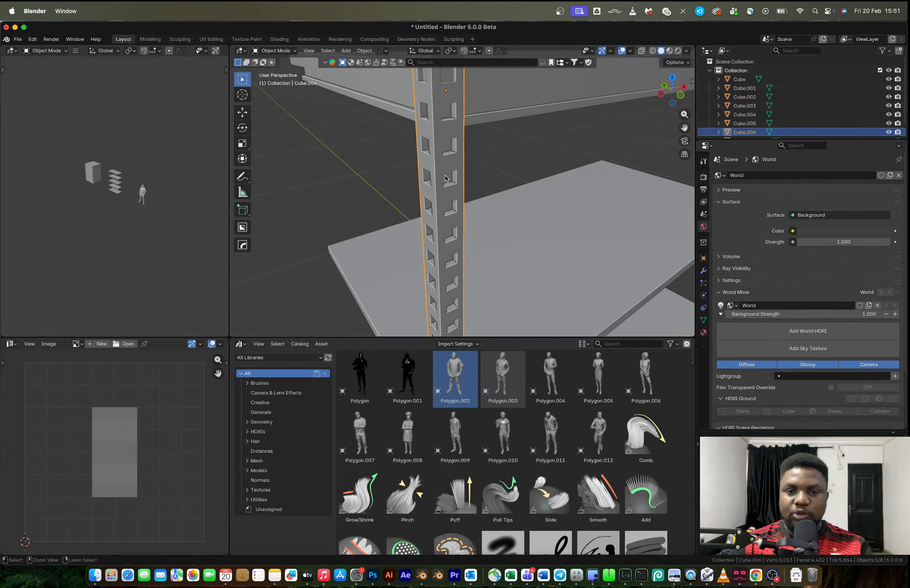
{"action": "key", "text": "Tab"}
{"action": "key", "text": "ctrl+z"}
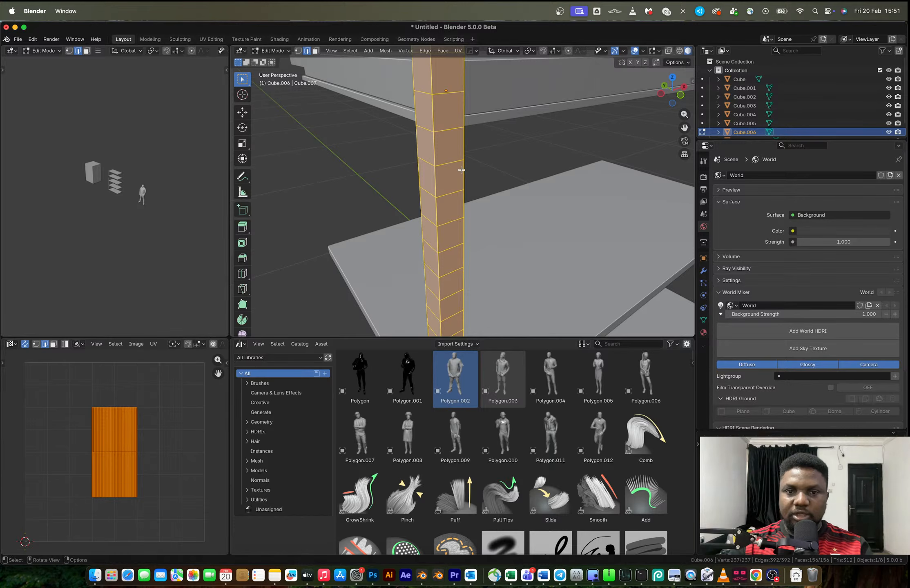
Extrude all the post's faces along their normals by about -0.007 m to give the L profile thickness
{"action": "middle_click_drag", "start_coordinate": [460, 170], "coordinate": [422, 166]}
{"action": "key", "text": "alt+e"}
{"action": "left_click", "coordinate": [398, 166]}
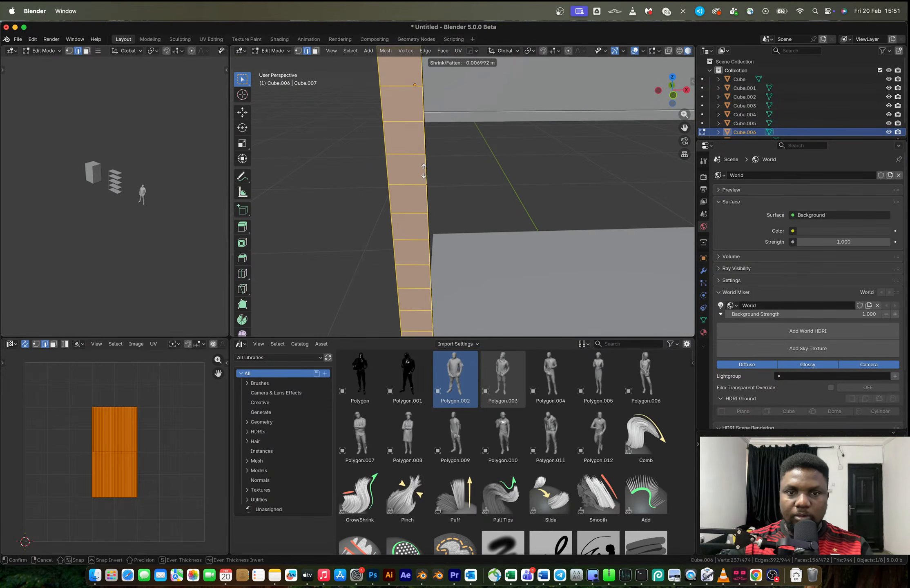
{"action": "left_click", "coordinate": [423, 170]}
Switch to face selection on the thickened post and isolate it in local view
{"action": "middle_click_drag", "start_coordinate": [422, 170], "coordinate": [337, 148]}
{"action": "key", "text": "a"}
{"action": "key", "text": "3"}
{"action": "left_click", "coordinate": [436, 219], "text": "alt"}
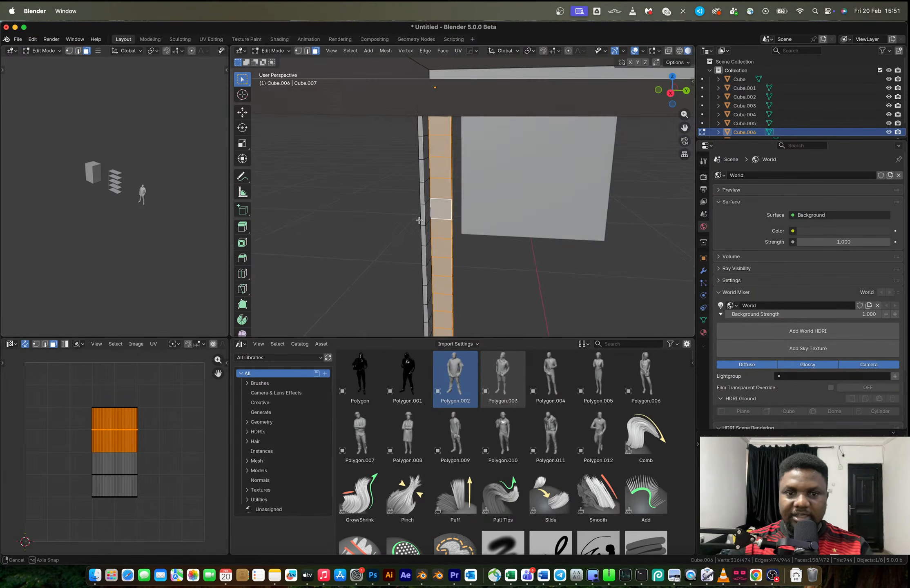
{"action": "left_click", "coordinate": [444, 220], "text": "alt+shift"}
{"action": "middle_click_drag", "start_coordinate": [444, 221], "coordinate": [466, 277]}
{"action": "key", "text": "slash"}
Select both full-height strips of faces on the inner side of the L-shaped post
{"action": "middle_click_drag", "start_coordinate": [465, 167], "coordinate": [461, 128]}
{"action": "left_click", "coordinate": [420, 71]}
{"action": "middle_click_drag", "start_coordinate": [473, 217], "coordinate": [464, 164], "text": "shift"}
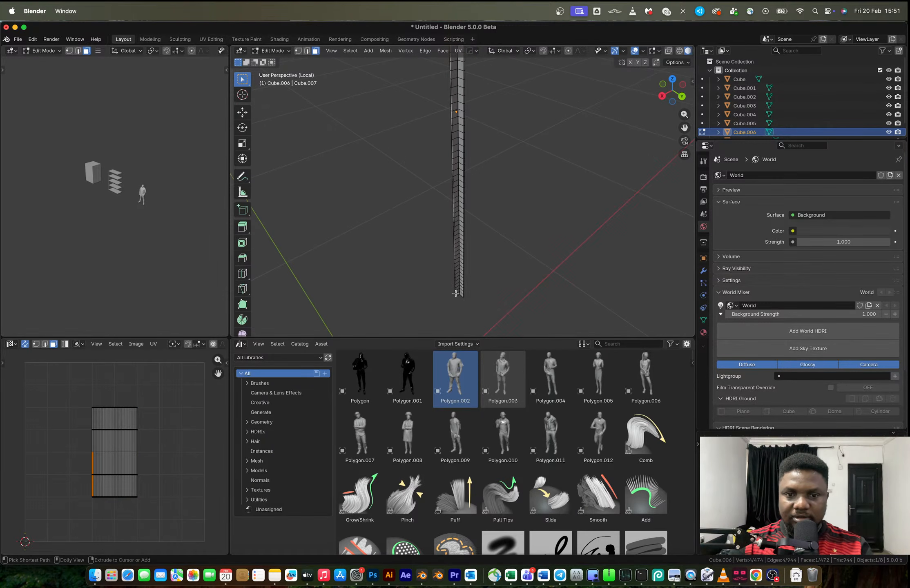
{"action": "left_click", "coordinate": [457, 293], "text": "ctrl"}
{"action": "left_click", "coordinate": [461, 293], "text": "shift"}
{"action": "middle_click_drag", "start_coordinate": [460, 291], "coordinate": [454, 220], "text": "shift"}
{"action": "middle_click_drag", "start_coordinate": [457, 176], "coordinate": [470, 201], "text": "shift"}
{"action": "left_click", "coordinate": [452, 268], "text": "ctrl"}
Inset the selected inner faces individually by about 0.0055 m and extrude them along their normals by about -0.008 m
{"action": "scroll", "coordinate": [458, 82], "scroll_direction": "up", "scroll_amount": 5}
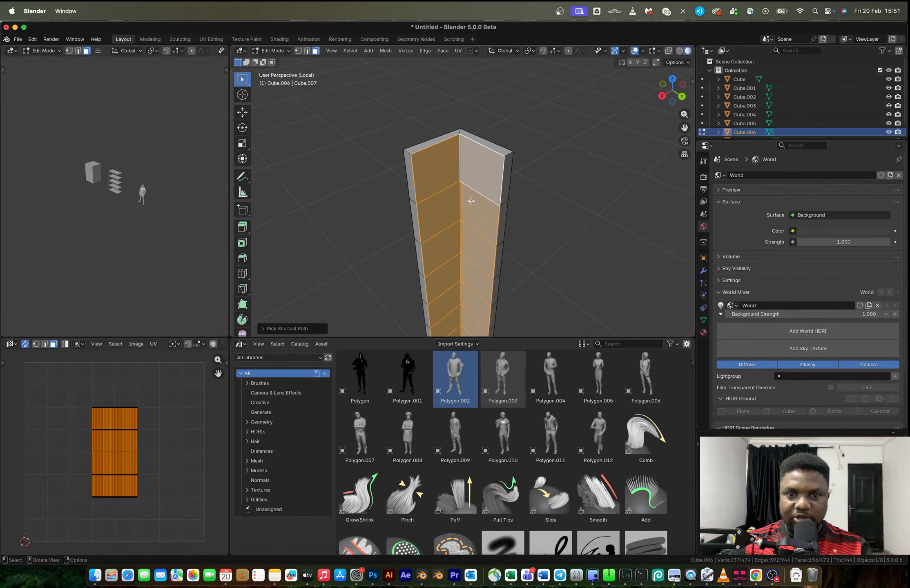
{"action": "key", "text": "i"}
{"action": "key", "text": "i"}
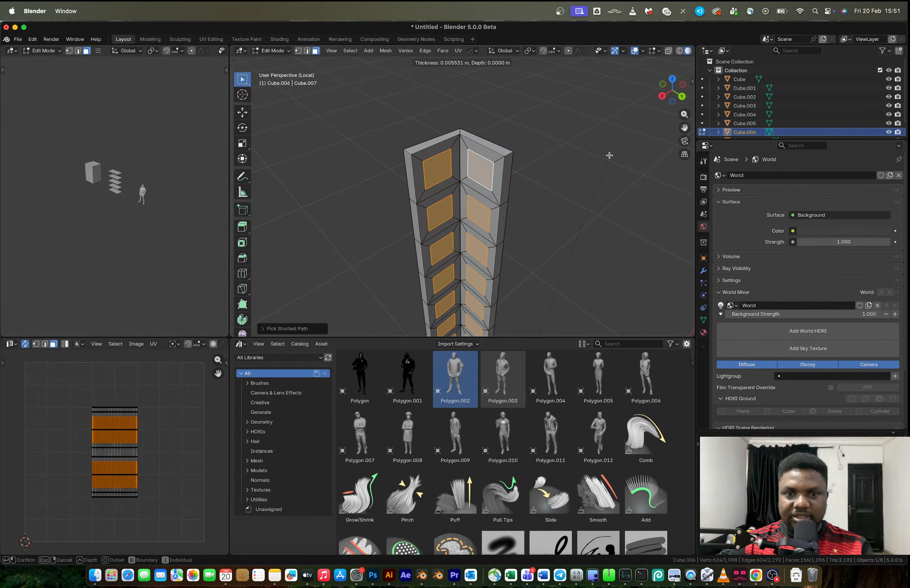
{"action": "left_click", "coordinate": [608, 155]}
{"action": "key", "text": "alt+e"}
{"action": "left_click", "coordinate": [609, 154]}
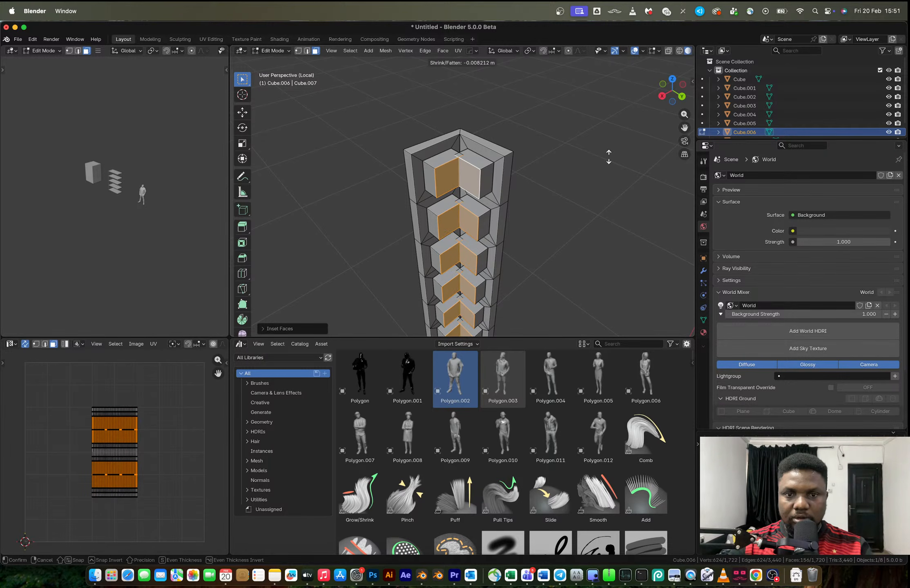
{"action": "left_click", "coordinate": [609, 156]}
Scale the extruded faces to about 0.57 around their individual origins
{"action": "key", "text": "period"}
{"action": "left_click", "coordinate": [593, 205]}
{"action": "key", "text": "s"}
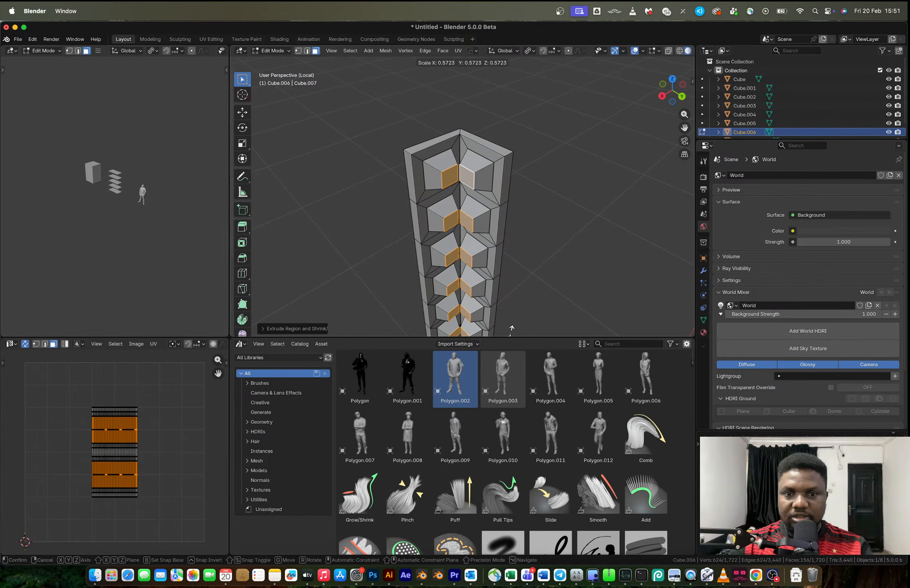
{"action": "left_click", "coordinate": [505, 62]}
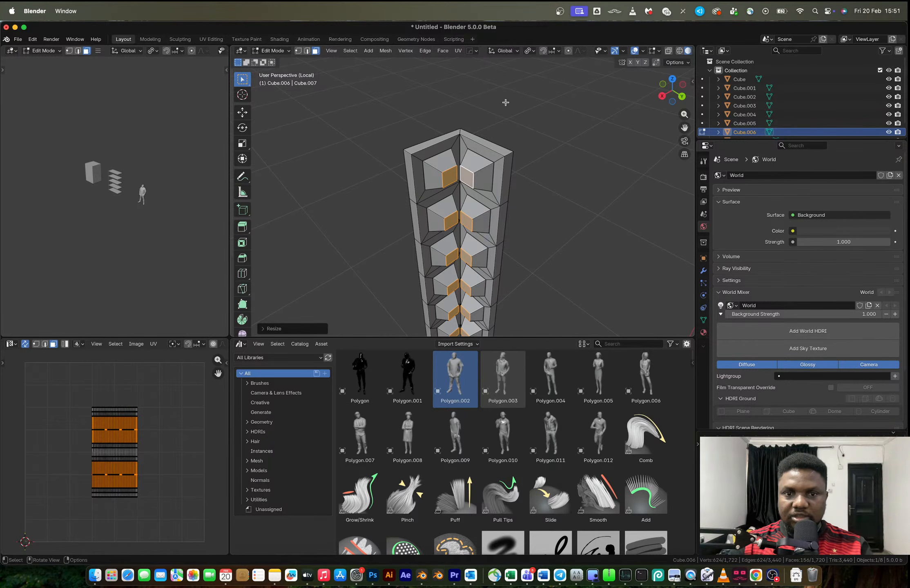
Return to the full scene, set the post's origin to the 3D cursor, and mirror the post along X
{"action": "key", "text": "Tab"}
{"action": "key", "text": "slash"}
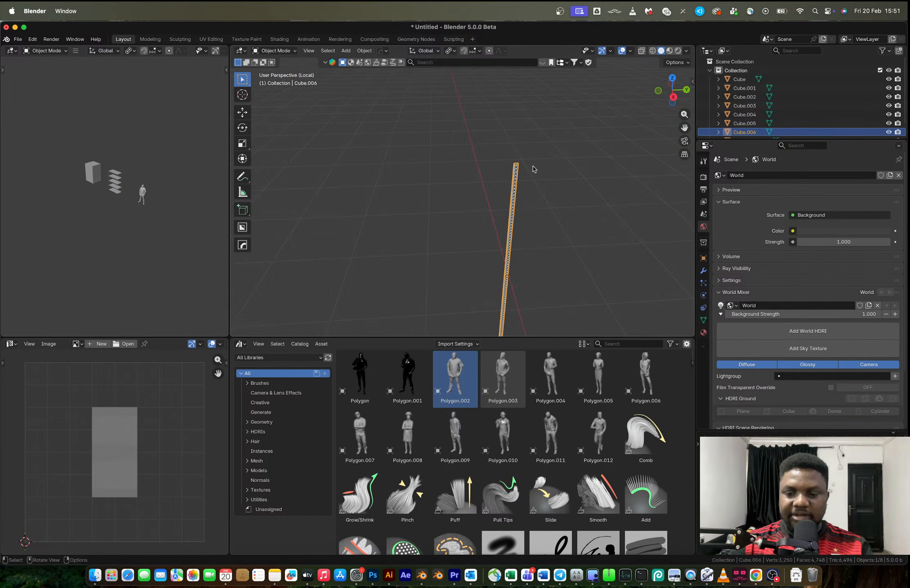
{"action": "middle_click_drag", "start_coordinate": [532, 166], "coordinate": [480, 190]}
{"action": "right_click", "coordinate": [477, 193]}
{"action": "mouse_move", "coordinate": [478, 192]}
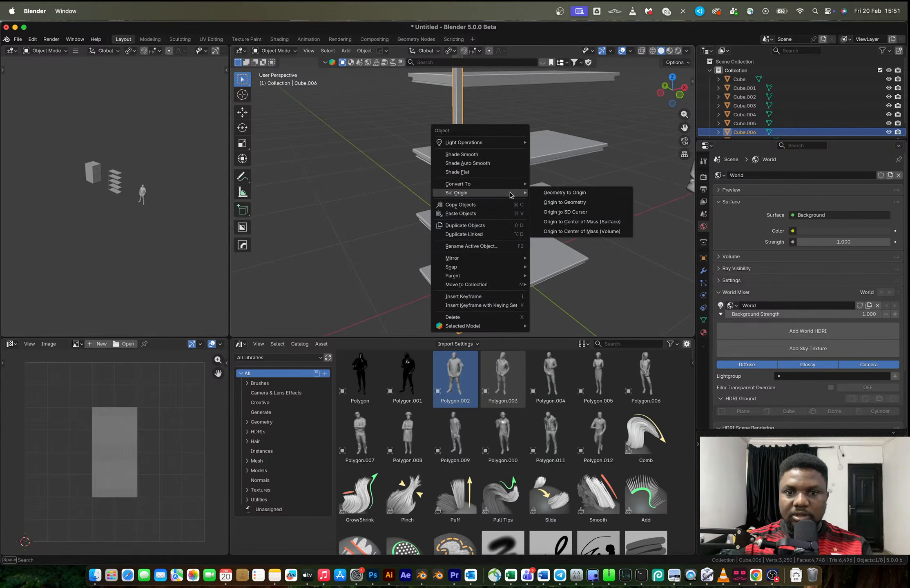
{"action": "left_click", "coordinate": [586, 215]}
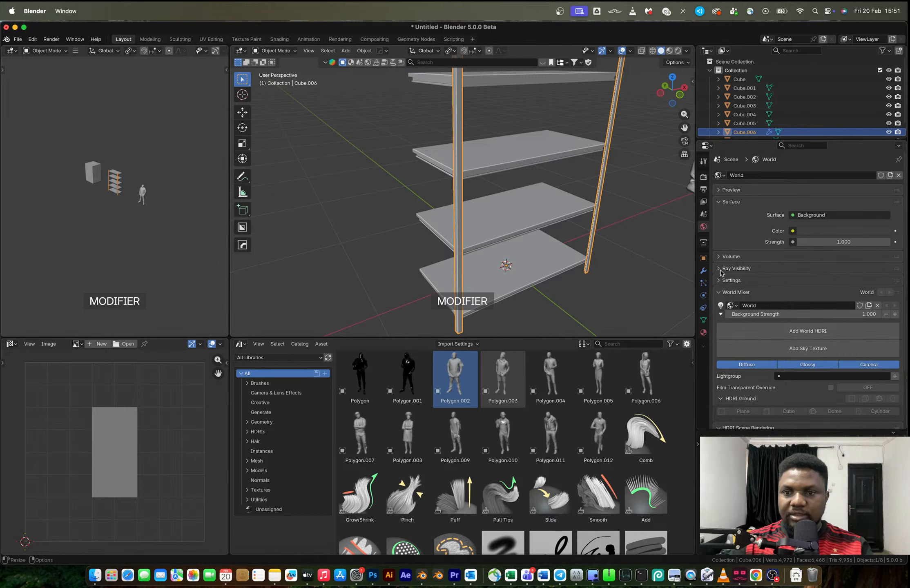
Apply the post's mirror modifier, mirror the front pair along Y to the back corners, and apply that mirror too
{"action": "left_click", "coordinate": [702, 271]}
{"action": "key", "text": "ctrl+a"}
{"action": "key", "text": "alt+x"}
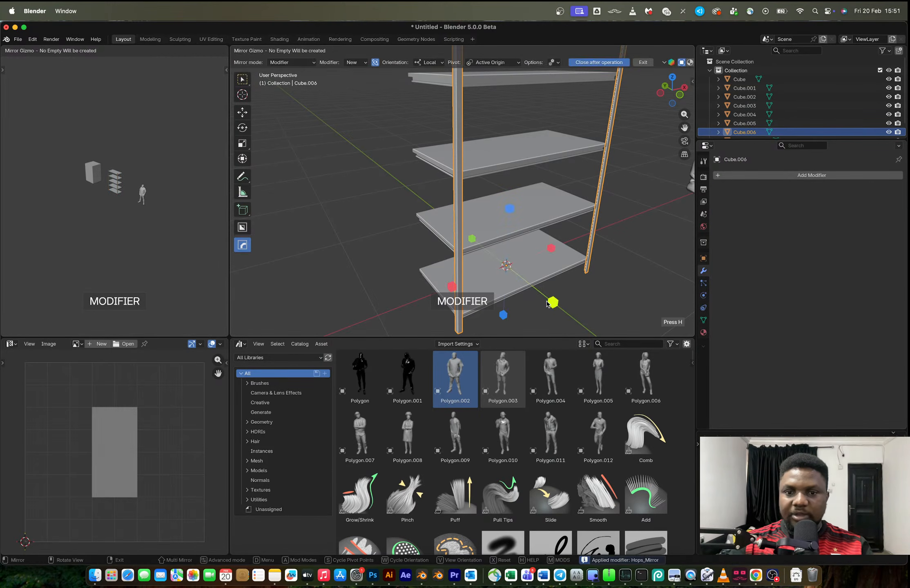
{"action": "left_click", "coordinate": [551, 302]}
{"action": "middle_click_drag", "start_coordinate": [537, 250], "coordinate": [639, 219]}
{"action": "key", "text": "ctrl+a"}
Try to move the large box and the complete rack together along X, away from the human figure
{"action": "scroll", "coordinate": [523, 204], "scroll_direction": "down", "scroll_amount": 4}
{"action": "left_click", "coordinate": [547, 136]}
{"action": "middle_click_drag", "start_coordinate": [548, 136], "coordinate": [518, 149]}
{"action": "scroll", "coordinate": [518, 148], "scroll_direction": "down", "scroll_amount": 4}
{"action": "left_click", "coordinate": [354, 169]}
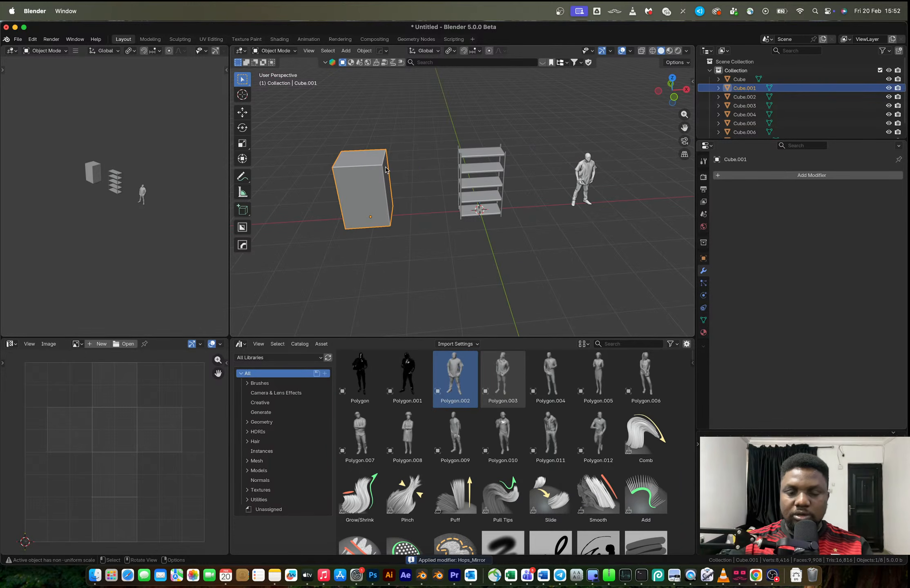
{"action": "left_click_drag", "start_coordinate": [309, 128], "coordinate": [527, 255]}
{"action": "key", "text": "g"}
{"action": "key", "text": "x"}
{"action": "left_click", "coordinate": [325, 276]}
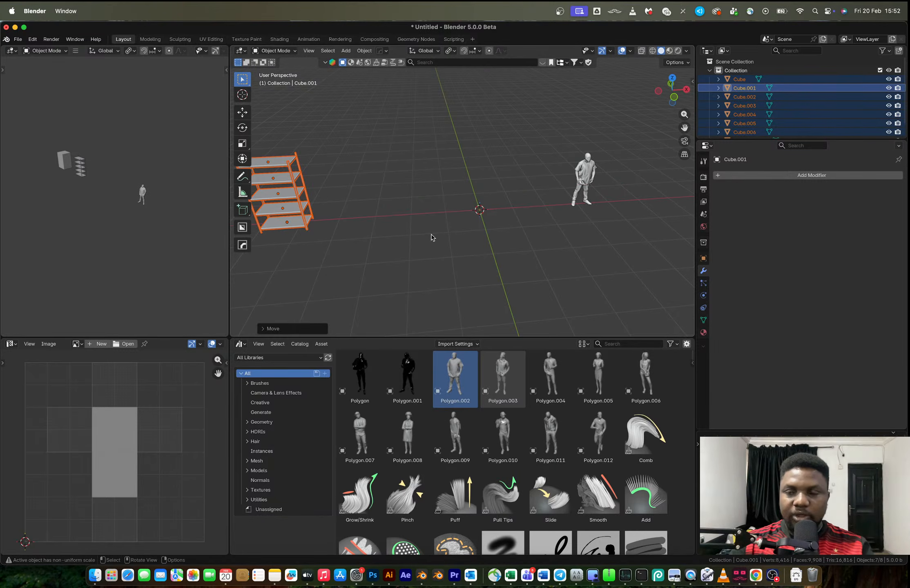
Try to duplicate only the five shelves along X, back near the world origin
{"action": "key", "text": "ctrl+Right"}
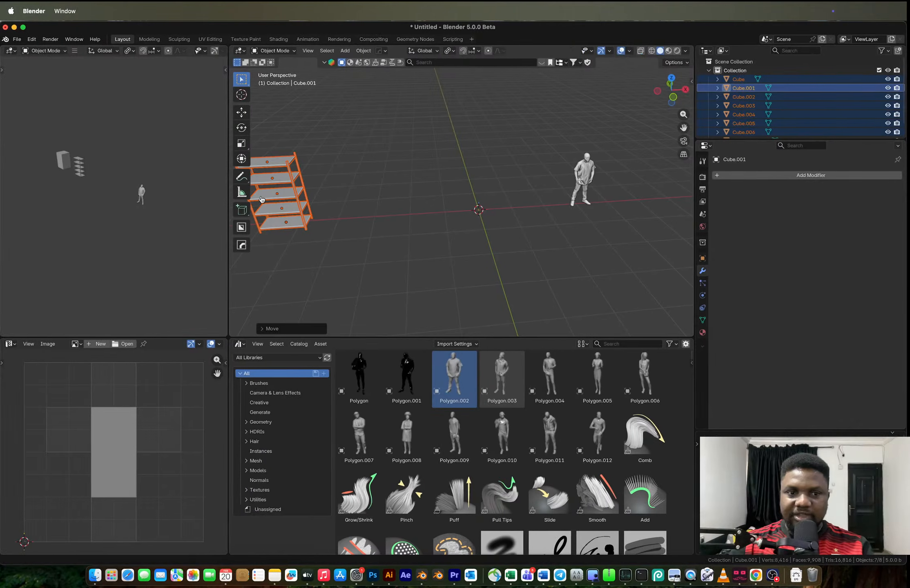
{"action": "left_click", "coordinate": [267, 198]}
{"action": "left_click", "coordinate": [265, 177], "text": "shift"}
{"action": "left_click", "coordinate": [264, 166], "text": "shift"}
{"action": "left_click", "coordinate": [270, 203], "text": "shift"}
{"action": "left_click", "coordinate": [276, 226], "text": "shift"}
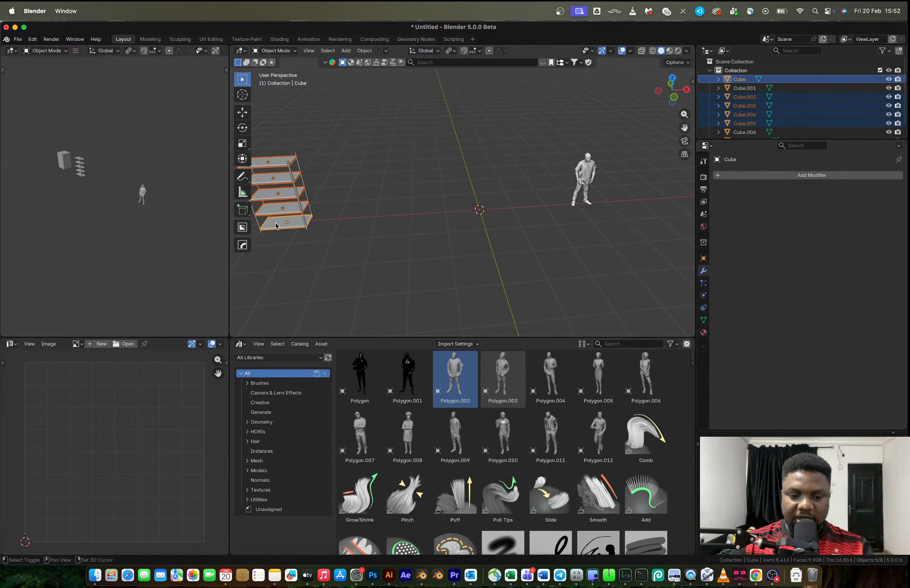
{"action": "key", "text": "shift+d"}
{"action": "key", "text": "x"}
{"action": "left_click", "coordinate": [479, 244]}
Undo the shelf duplication and the combined move of the box and rack
{"action": "key", "text": "ctrl+z"}
{"action": "key", "text": "ctrl+z"}
{"action": "key", "text": "ctrl+z"}
{"action": "key", "text": "ctrl+z"}
{"action": "key", "text": "ctrl+z"}
{"action": "key", "text": "ctrl+z"}
{"action": "key", "text": "ctrl+z"}
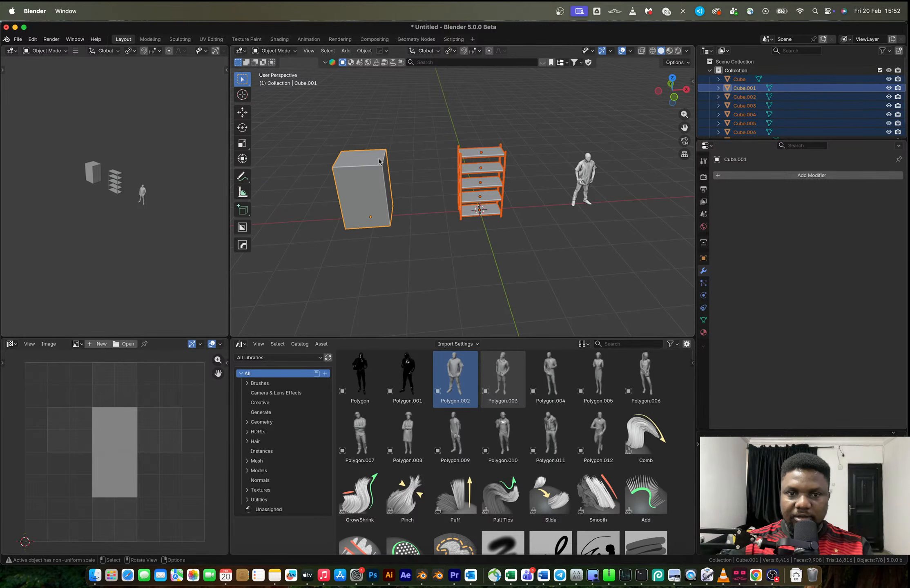
Move the large box alone along X, farther away from the rack and the human figure
{"action": "left_click_drag", "start_coordinate": [305, 125], "coordinate": [404, 247]}
{"action": "key", "text": "g"}
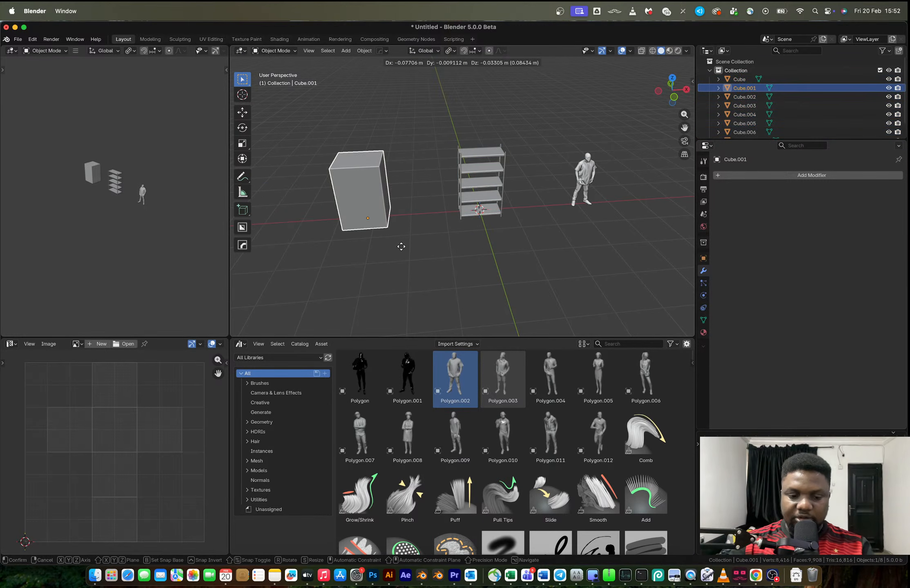
{"action": "key", "text": "x"}
{"action": "left_click", "coordinate": [684, 253]}
Duplicate the complete rack and place the copy along X beside the large box
{"action": "left_click_drag", "start_coordinate": [432, 117], "coordinate": [511, 231]}
{"action": "key", "text": "shift+d"}
{"action": "key", "text": "x"}
{"action": "left_click", "coordinate": [277, 259]}
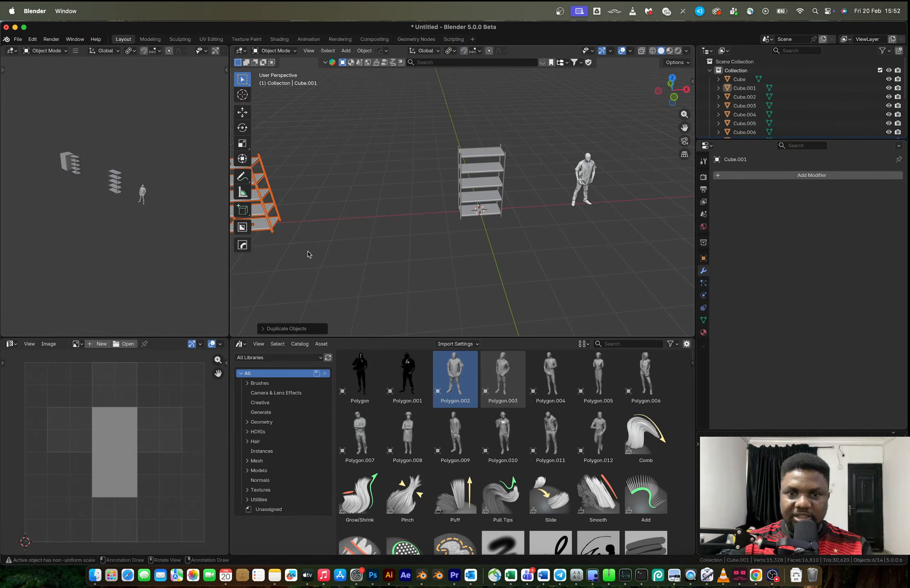
Delete the corner posts from the original rack and check the bare shelves against the reference photo
{"action": "left_click", "coordinate": [458, 160]}
{"action": "key", "text": "x"}
{"action": "left_click", "coordinate": [472, 170]}
{"action": "scroll", "coordinate": [472, 170], "scroll_direction": "up", "scroll_amount": 6}
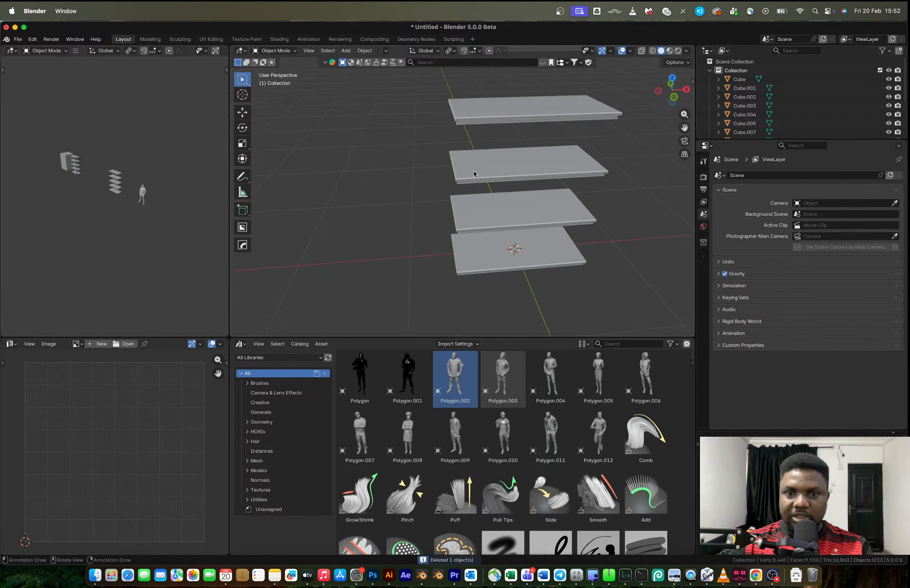
{"action": "middle_click_drag", "start_coordinate": [472, 170], "coordinate": [533, 172]}
{"action": "key", "text": "ctrl+Right"}
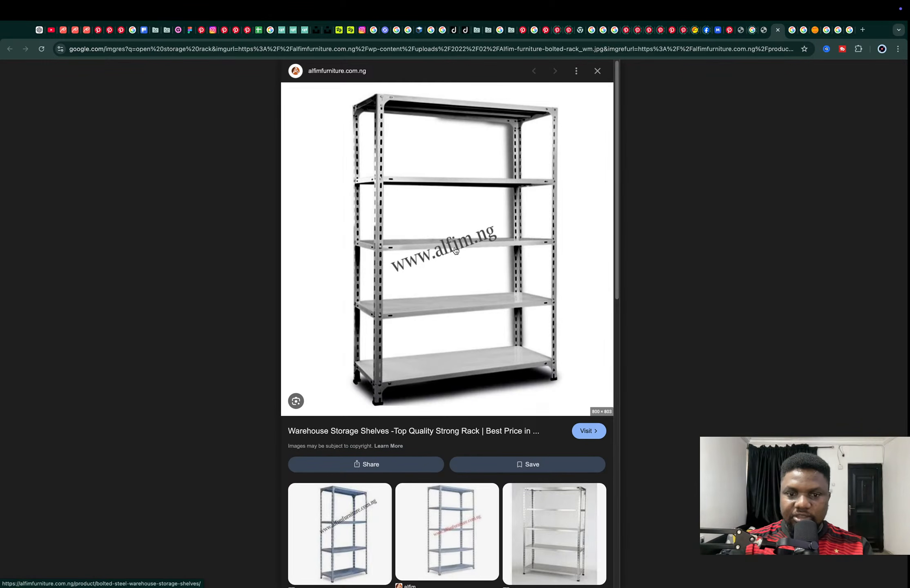
{"action": "key", "text": "ctrl+Left"}
Delete the vertices of the lowest flange on the middle shelf and close the open underside
{"action": "scroll", "coordinate": [499, 153], "scroll_direction": "up", "scroll_amount": 4}
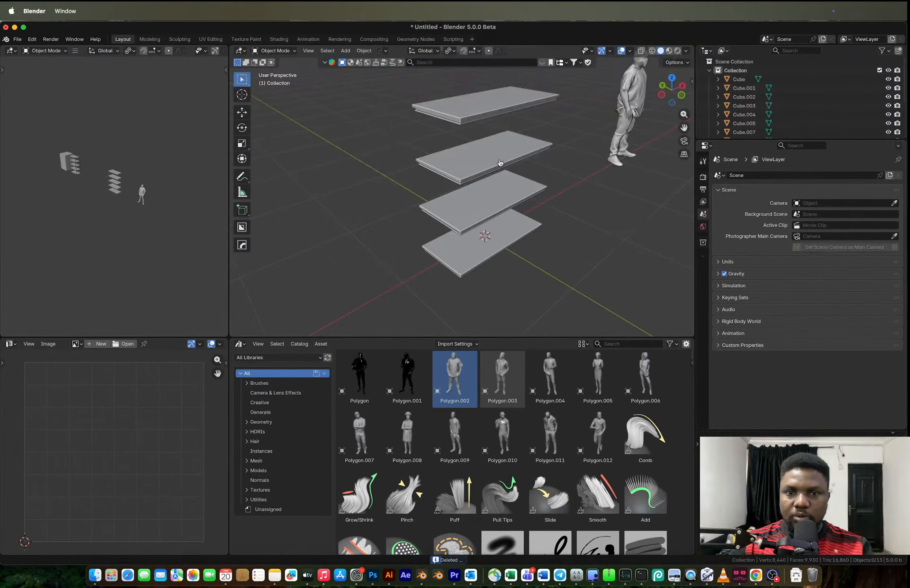
{"action": "middle_click_drag", "start_coordinate": [499, 153], "coordinate": [477, 153]}
{"action": "left_click", "coordinate": [454, 189]}
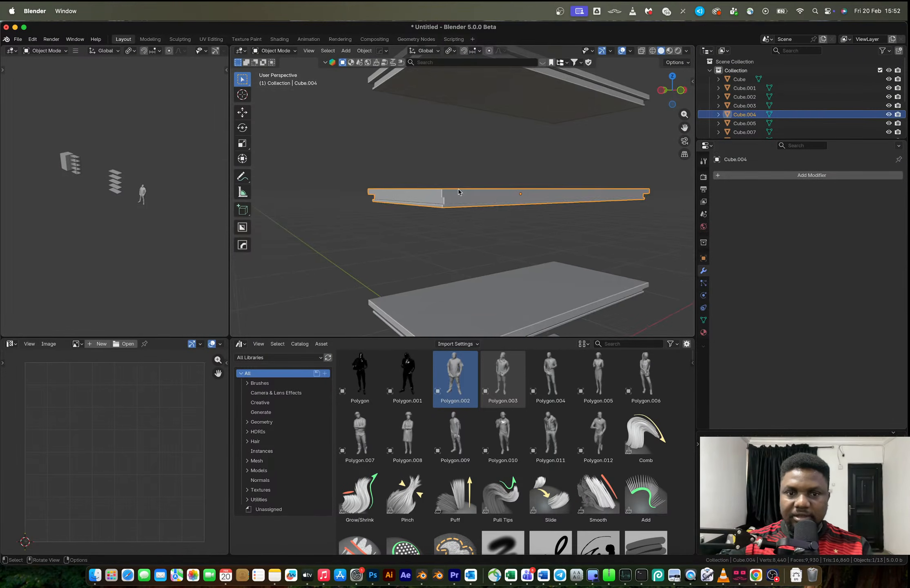
{"action": "key", "text": "Tab"}
{"action": "scroll", "coordinate": [462, 203], "scroll_direction": "up", "scroll_amount": 5}
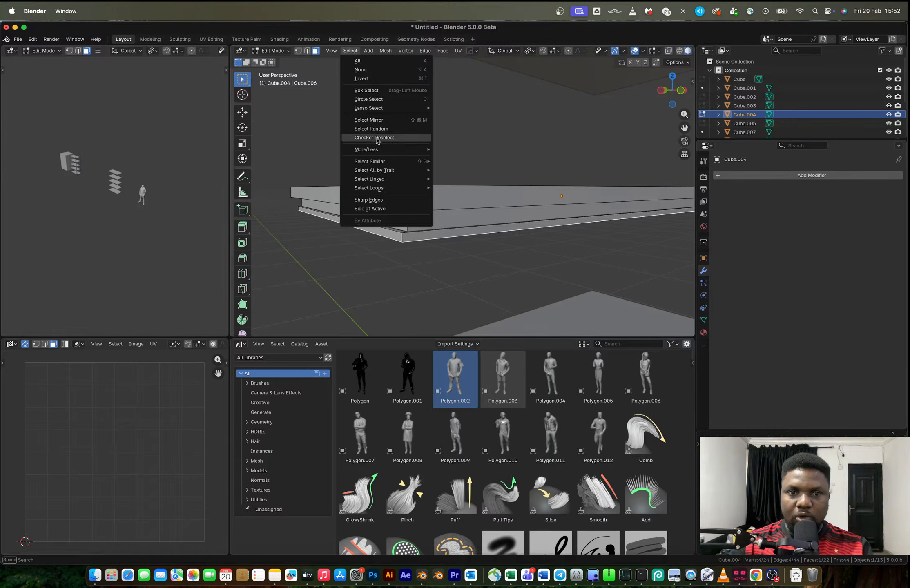
{"action": "mouse_move", "coordinate": [377, 151]}
{"action": "left_click", "coordinate": [453, 150]}
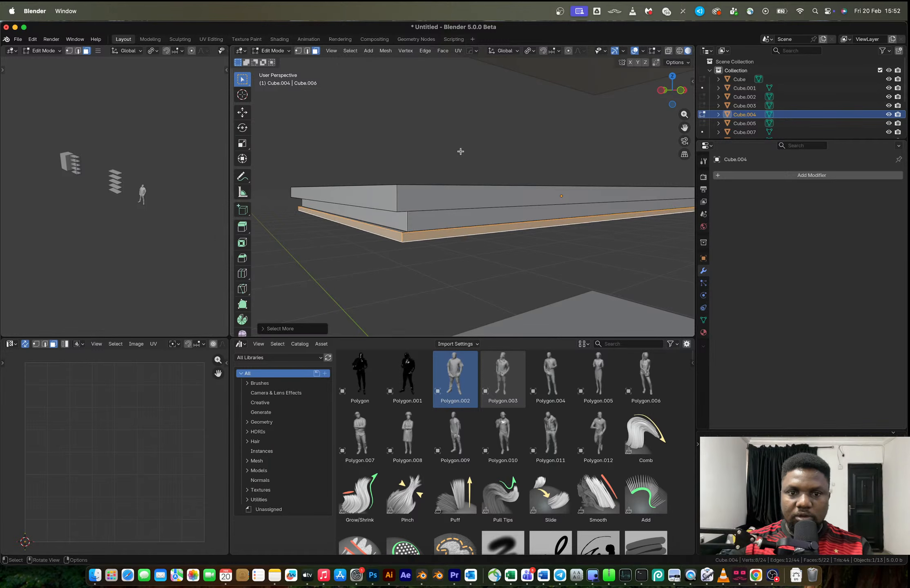
{"action": "key", "text": "x"}
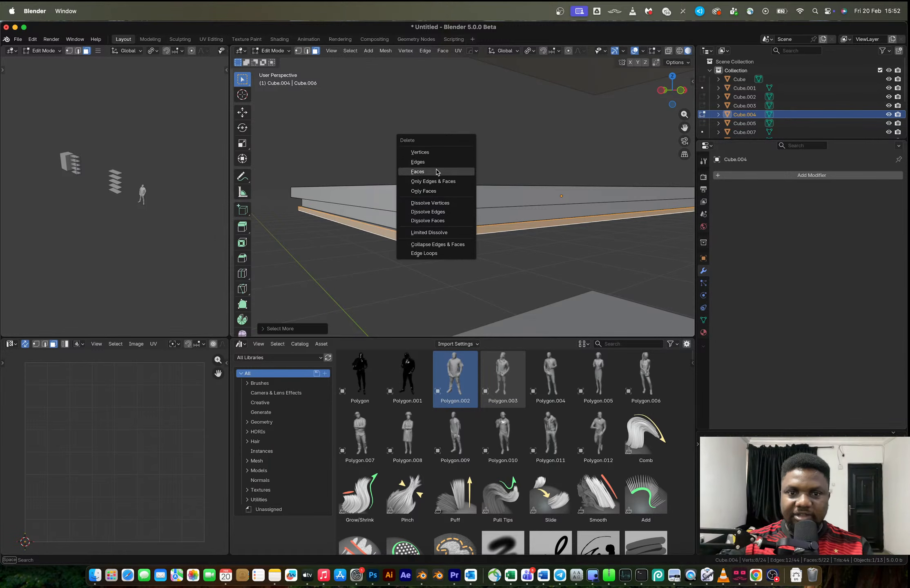
{"action": "left_click", "coordinate": [430, 153]}
{"action": "key", "text": "2"}
{"action": "left_click", "coordinate": [435, 227], "text": "alt"}
{"action": "key", "text": "Tab"}
Switch to Chrome, check the YouTube channel's streams page, close the live-stream video tab, and return to Blender
{"action": "scroll", "coordinate": [495, 191], "scroll_direction": "down", "scroll_amount": 6}
{"action": "middle_click_drag", "start_coordinate": [498, 198], "coordinate": [503, 207]}
{"action": "key", "text": "ctrl+Right"}
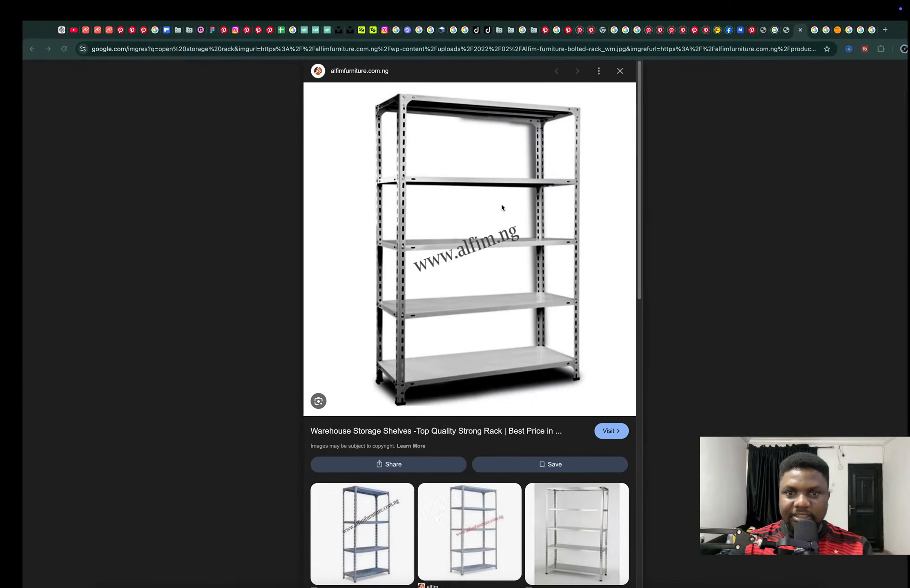
{"action": "left_click", "coordinate": [78, 30]}
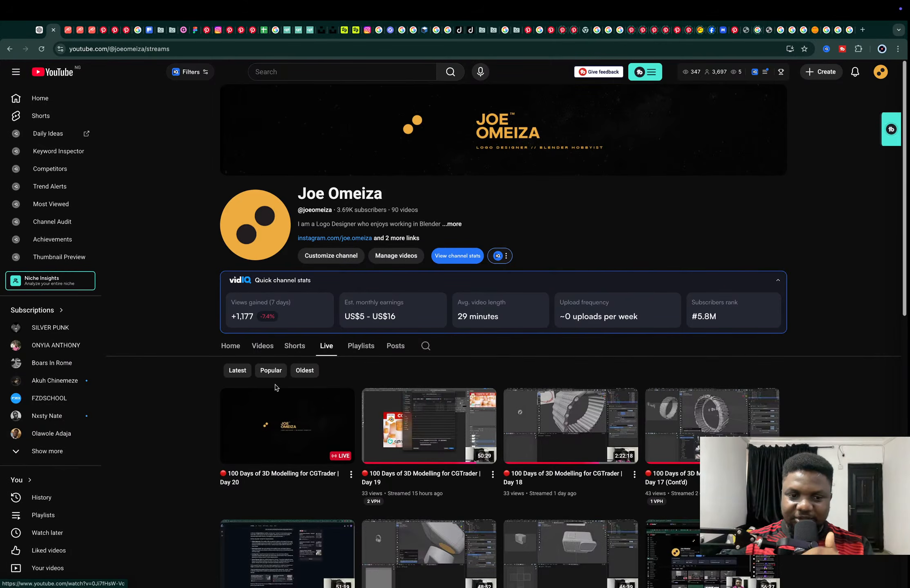
{"action": "left_click", "coordinate": [67, 29]}
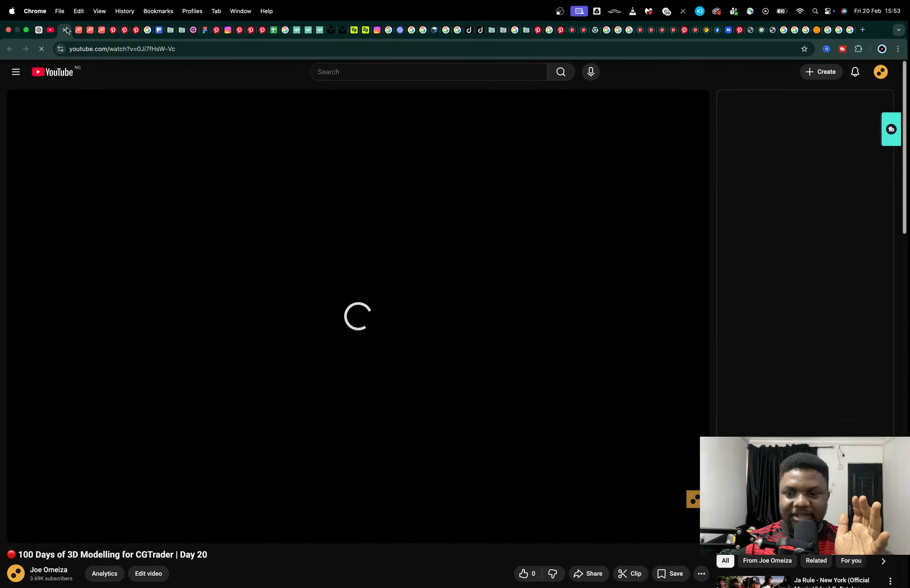
{"action": "key", "text": "super+w"}
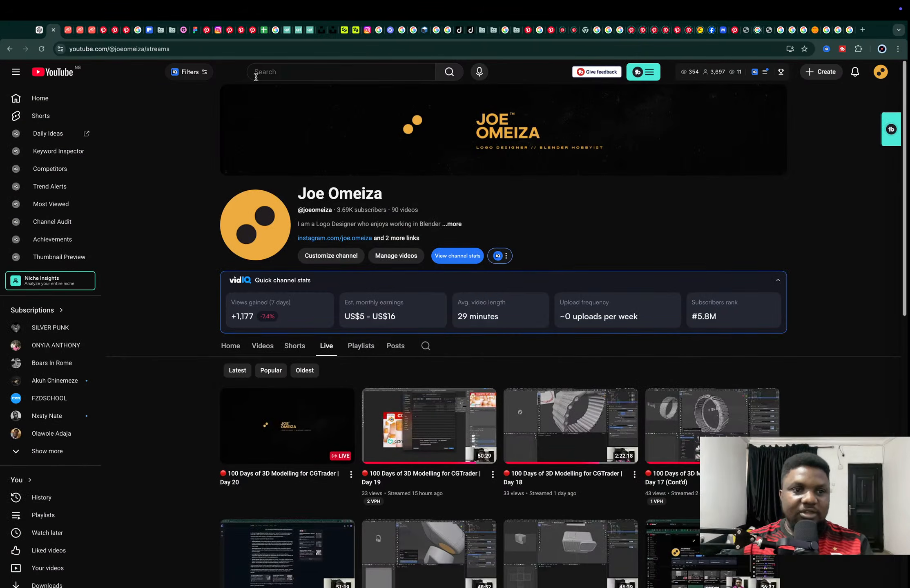
{"action": "key", "text": "super+Tab"}
{"action": "middle_click_drag", "start_coordinate": [480, 171], "coordinate": [490, 197]}
{"action": "key", "text": "shift+a"}
{"action": "mouse_move", "coordinate": [490, 197]}
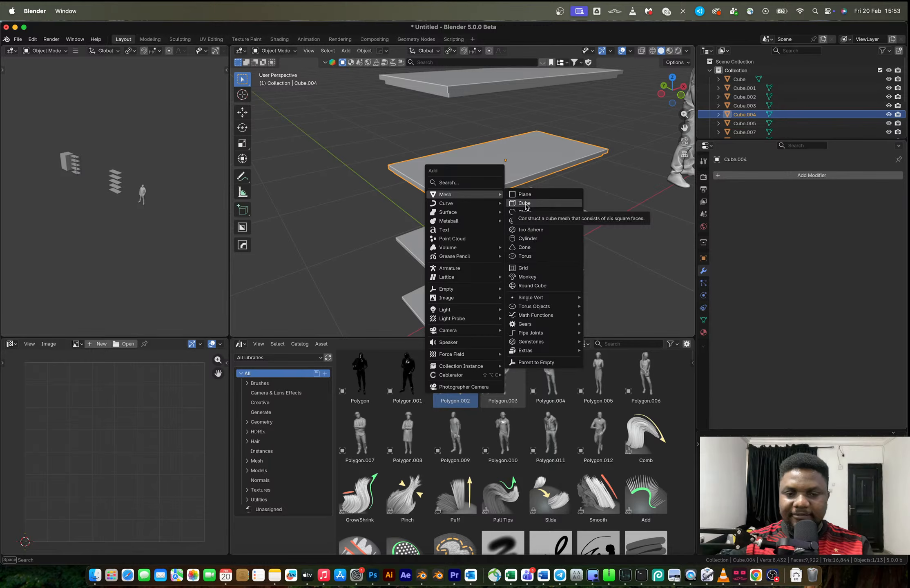
{"action": "key", "text": "Escape"}
Try a loop cut across the middle shelf near one short end, with an edge slide of about -0.9
{"action": "middle_click_drag", "start_coordinate": [525, 204], "coordinate": [460, 183]}
{"action": "scroll", "coordinate": [459, 184], "scroll_direction": "up", "scroll_amount": 4}
{"action": "key", "text": "Tab"}
{"action": "scroll", "coordinate": [449, 200], "scroll_direction": "down", "scroll_amount": 3}
{"action": "key", "text": "ctrl+r"}
{"action": "left_click", "coordinate": [553, 187]}
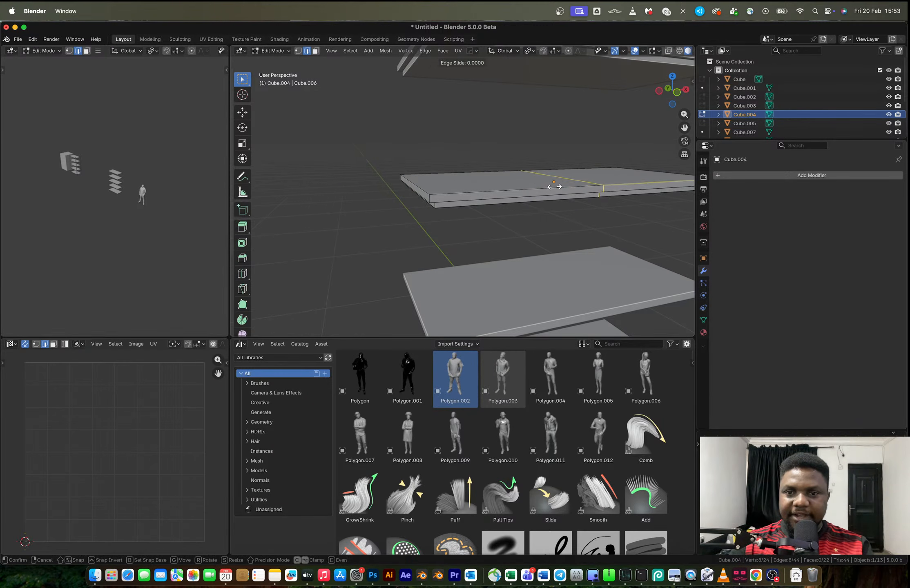
{"action": "left_click", "coordinate": [421, 198]}
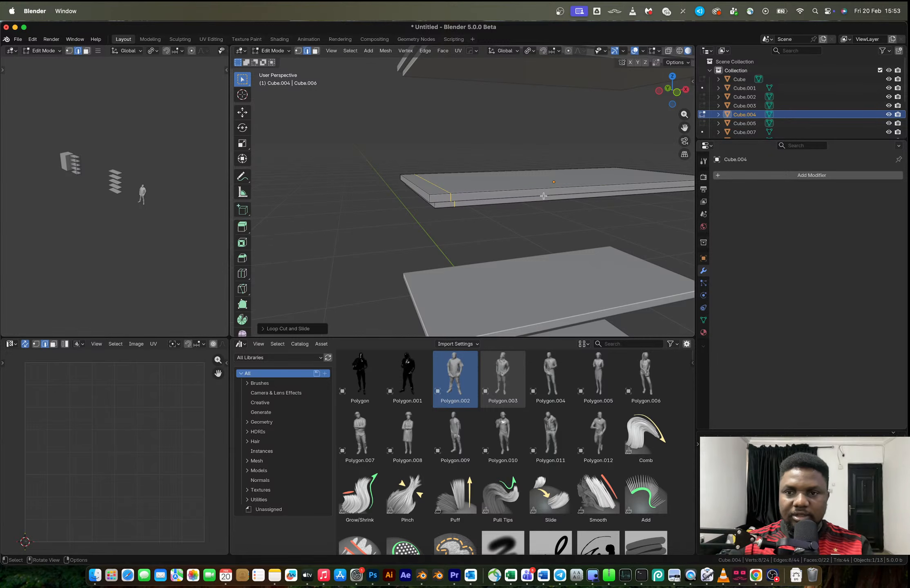
Check the reference photo, try a lengthwise loop cut near the shelf's long edge, and undo both cuts
{"action": "key", "text": "ctrl+Right"}
{"action": "left_click", "coordinate": [781, 32]}
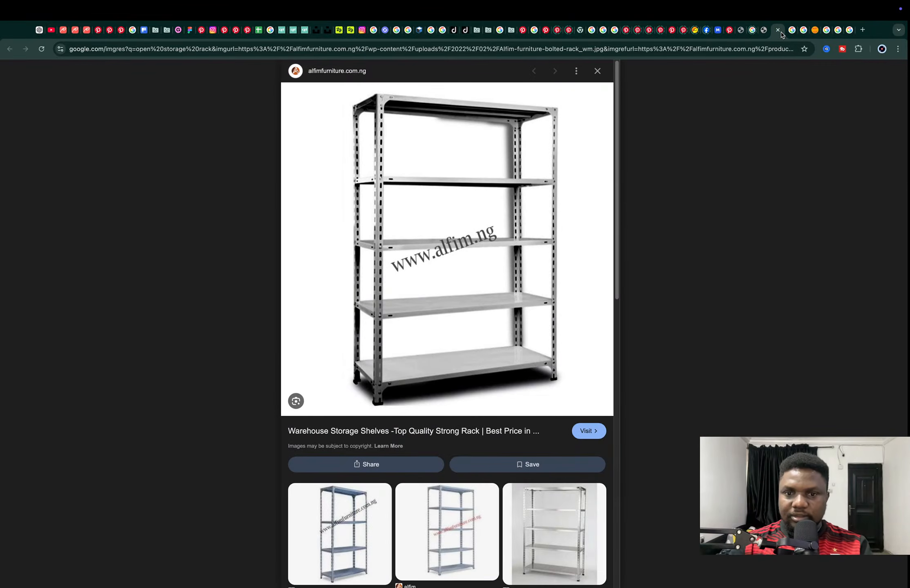
{"action": "key", "text": "ctrl+Left"}
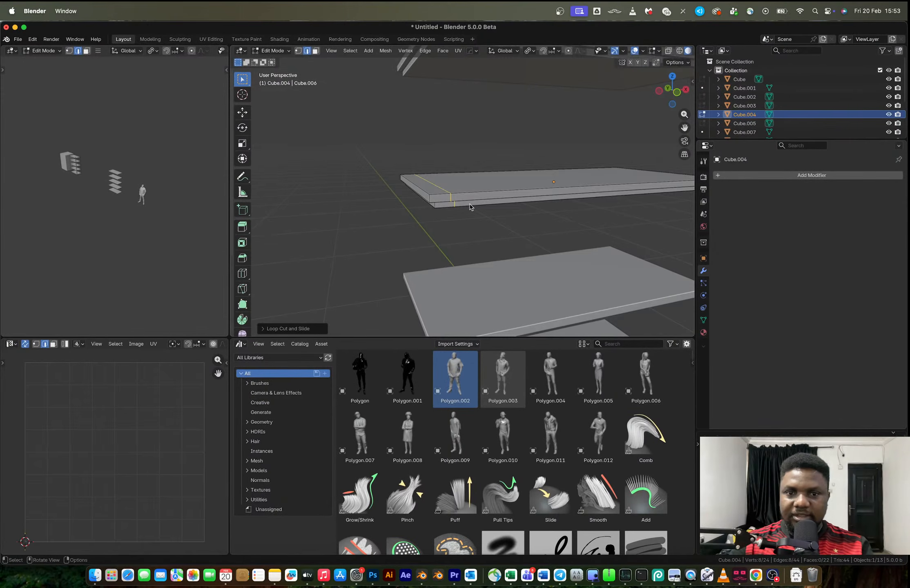
{"action": "key", "text": "ctrl+r"}
{"action": "left_click", "coordinate": [447, 202]}
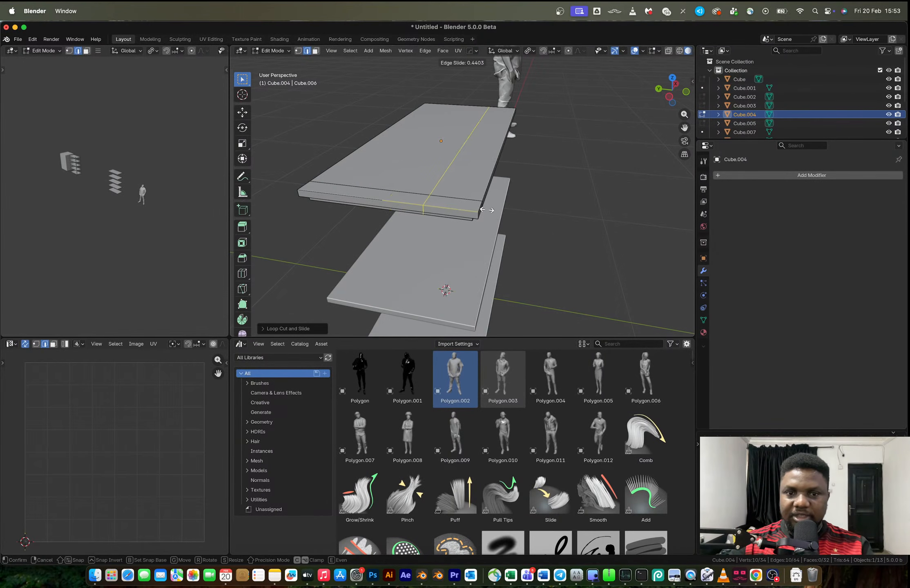
{"action": "left_click", "coordinate": [509, 209]}
{"action": "key", "text": "ctrl+z"}
{"action": "key", "text": "ctrl+z"}
Add two centred loop cuts to the middle shelf, one across its width and one along its length
{"action": "key", "text": "ctrl+r"}
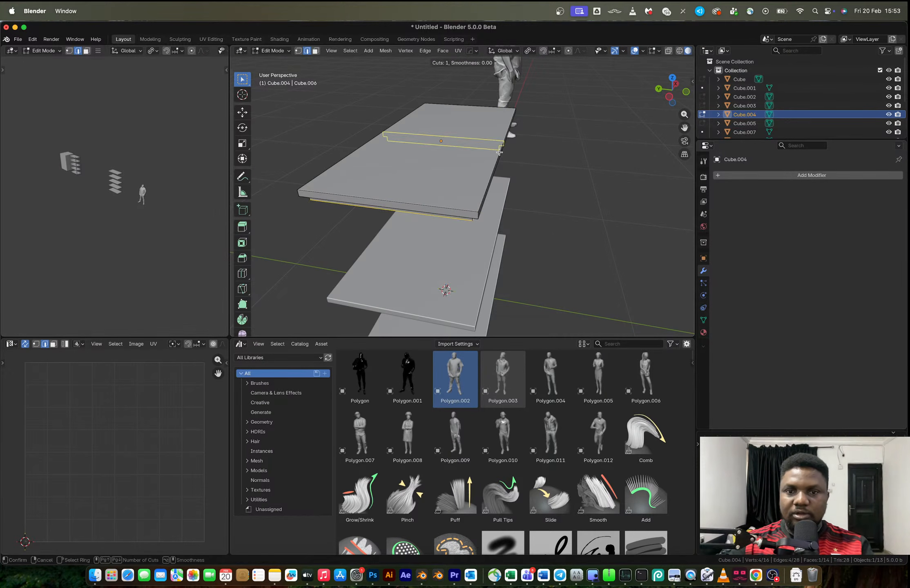
{"action": "left_click", "coordinate": [499, 153]}
{"action": "right_click", "coordinate": [498, 152]}
{"action": "key", "text": "ctrl+r"}
{"action": "left_click", "coordinate": [404, 209]}
{"action": "right_click", "coordinate": [403, 209]}
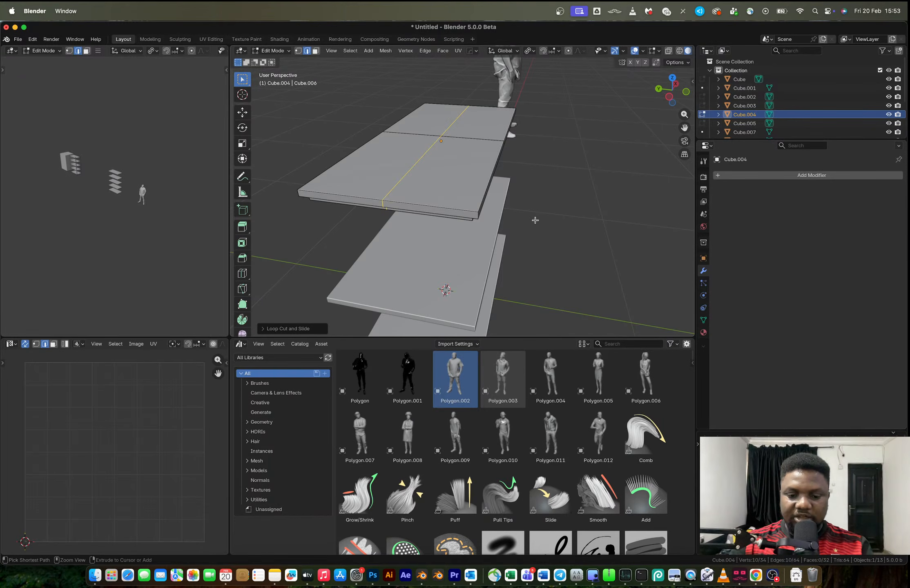
Bevel the lengthwise loop out toward the long edges and the crosswise loop by about 0.511 m toward the short ends
{"action": "key", "text": "ctrl+b"}
{"action": "left_click", "coordinate": [527, 161]}
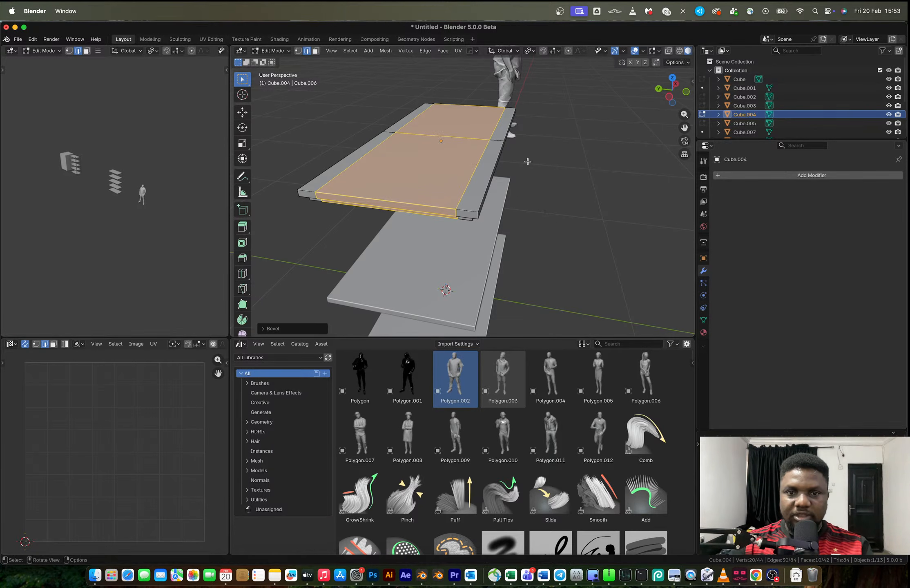
{"action": "left_click", "coordinate": [495, 140], "text": "alt"}
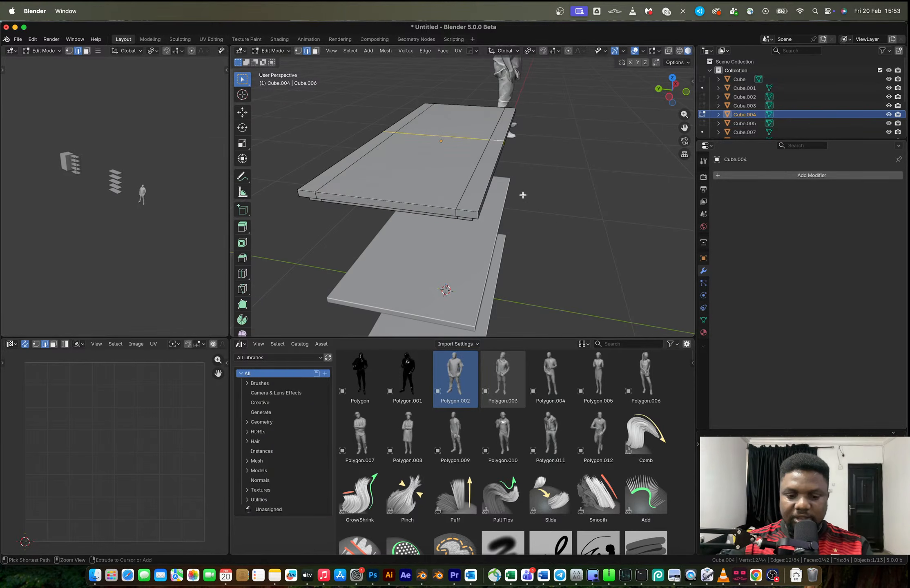
{"action": "key", "text": "ctrl+b"}
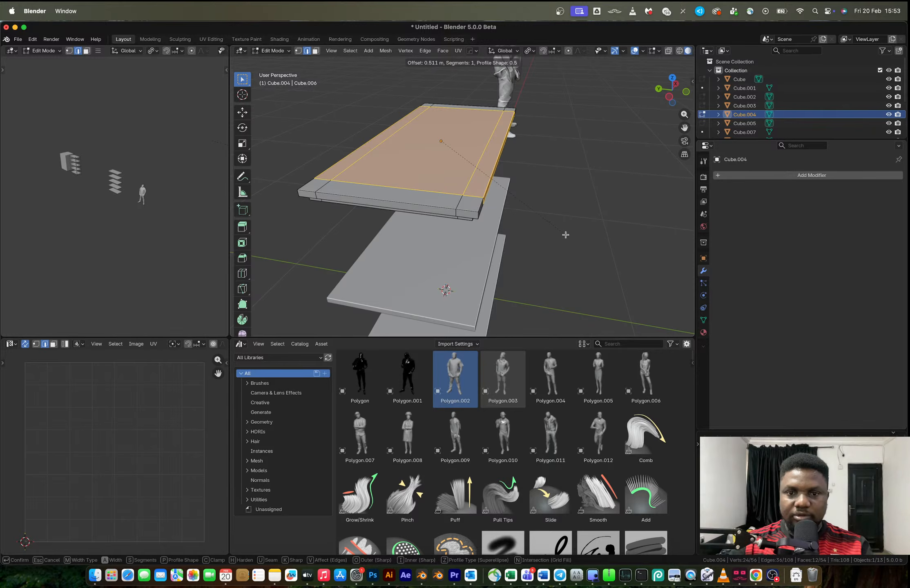
{"action": "left_click", "coordinate": [565, 235]}
Select the four border edge loops on the middle shelf and bevel them into narrow strips
{"action": "middle_click_drag", "start_coordinate": [518, 211], "coordinate": [451, 204]}
{"action": "left_click", "coordinate": [439, 187], "text": "alt"}
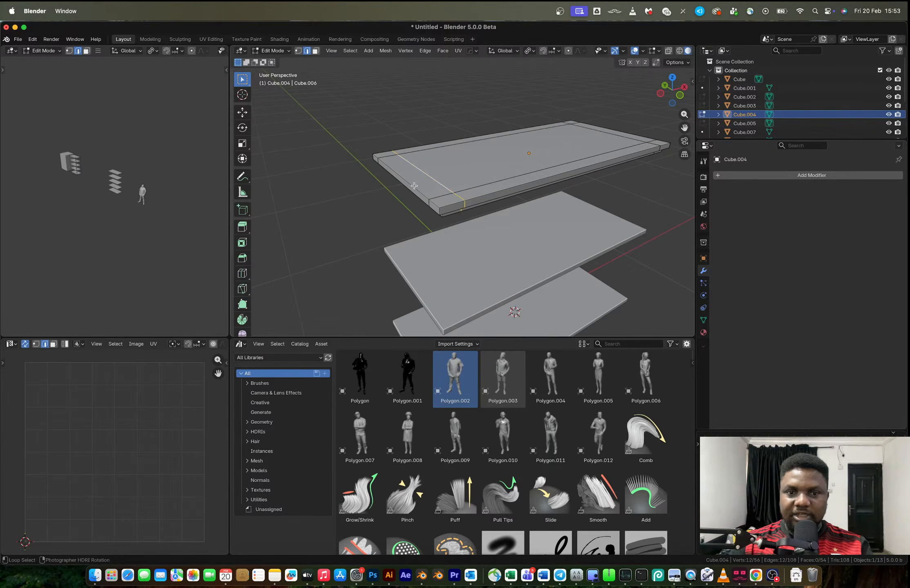
{"action": "left_click", "coordinate": [438, 147], "text": "alt+shift"}
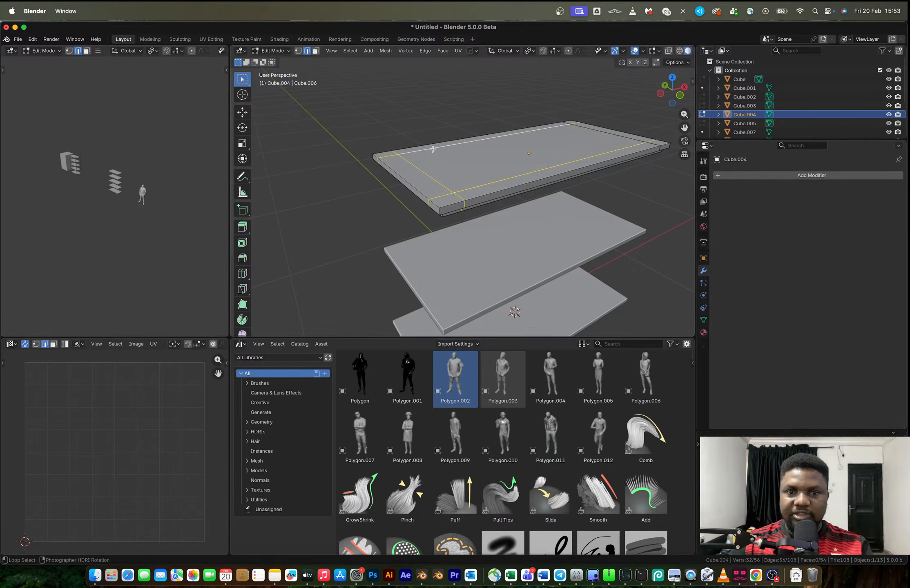
{"action": "left_click", "coordinate": [610, 136], "text": "alt+shift"}
{"action": "scroll", "coordinate": [623, 163], "scroll_direction": "up", "scroll_amount": 3}
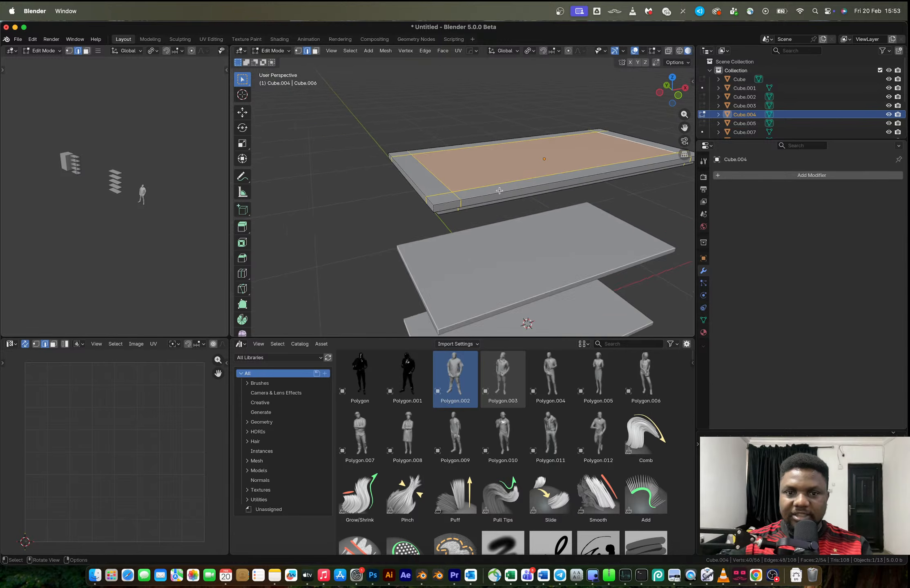
{"action": "key", "text": "ctrl+b"}
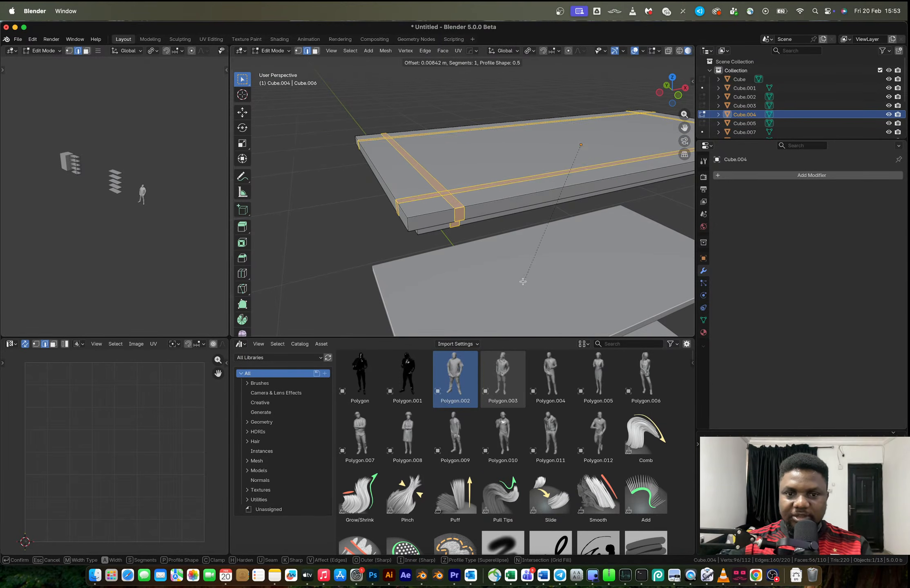
{"action": "left_click", "coordinate": [468, 274]}
Inset the two small corner faces on the middle shelf's adjoining long and short sides by about 0.0056 m
{"action": "key", "text": "3"}
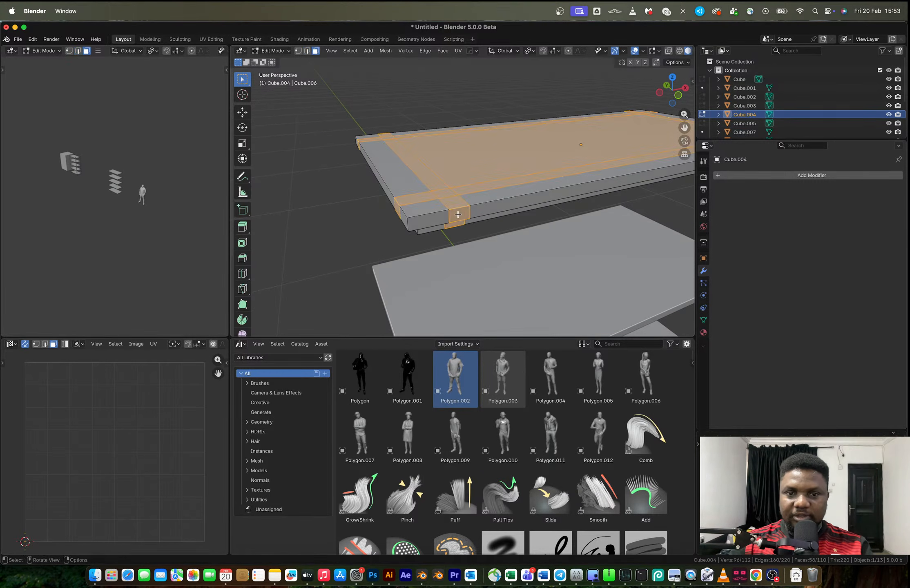
{"action": "left_click", "coordinate": [459, 215]}
{"action": "middle_click_drag", "start_coordinate": [398, 216], "coordinate": [437, 220]}
{"action": "left_click", "coordinate": [428, 224], "text": "shift"}
{"action": "middle_click_drag", "start_coordinate": [392, 195], "coordinate": [451, 206]}
{"action": "key", "text": "i"}
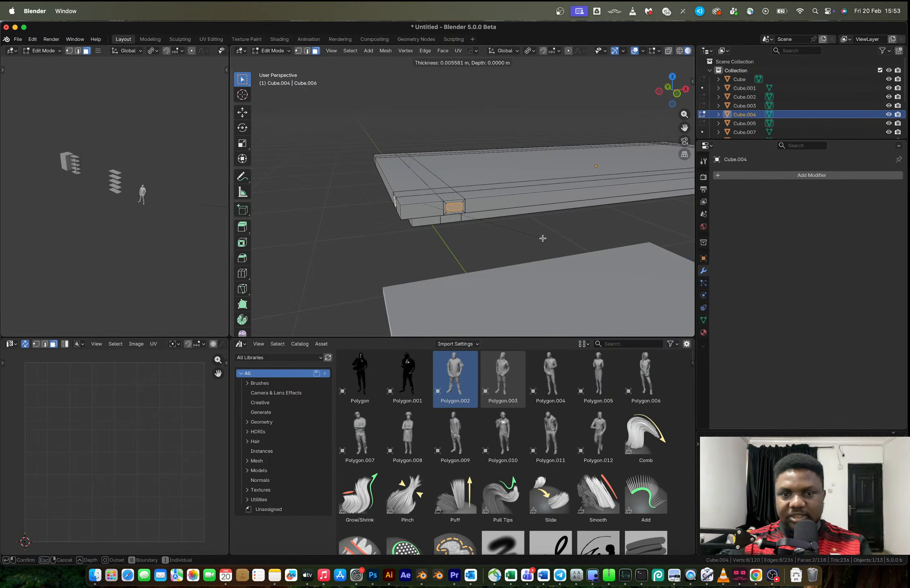
{"action": "left_click", "coordinate": [539, 239]}
Extrude the two inset corner faces inward along their normals to form recessed bolt slots, and return to Object Mode
{"action": "scroll", "coordinate": [468, 236], "scroll_direction": "up", "scroll_amount": 2}
{"action": "key", "text": "alt+e"}
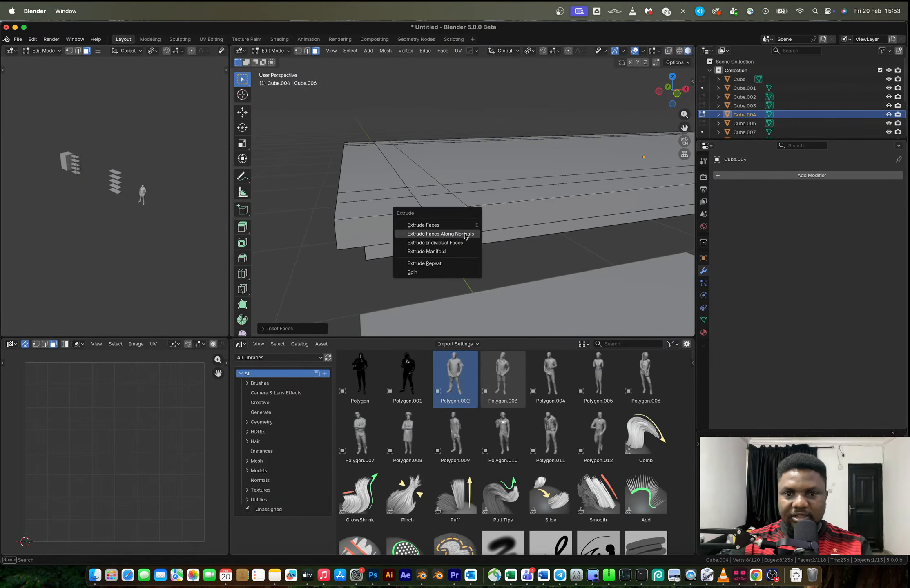
{"action": "left_click", "coordinate": [465, 236]}
{"action": "left_click", "coordinate": [467, 239]}
{"action": "key", "text": "Tab"}
{"action": "scroll", "coordinate": [465, 229], "scroll_direction": "down", "scroll_amount": 5}
{"action": "middle_click_drag", "start_coordinate": [465, 227], "coordinate": [443, 207]}
{"action": "scroll", "coordinate": [476, 204], "scroll_direction": "down", "scroll_amount": 3}
Mirror the slotted shelf across its X and Y axes so the bolt slots repeat at the other corners
{"action": "key", "text": "alt+x"}
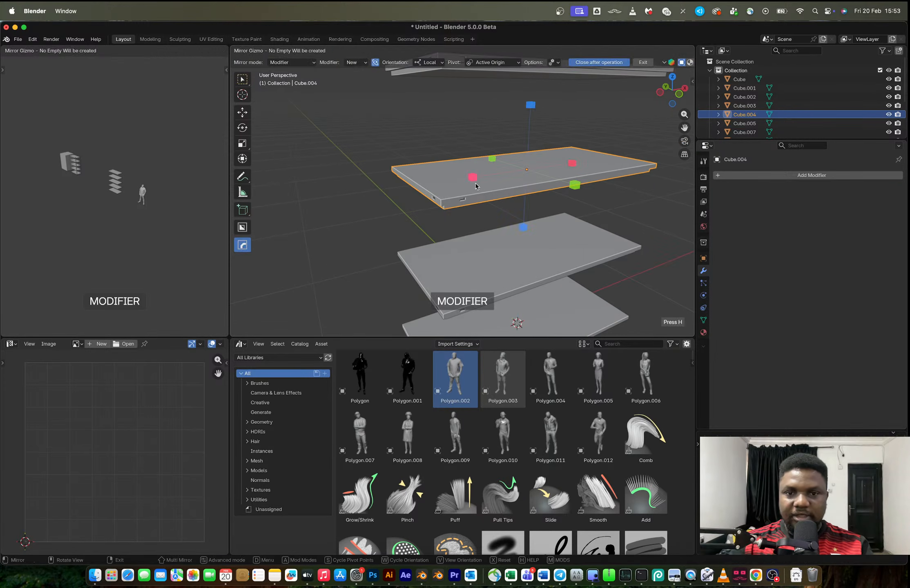
{"action": "left_click", "coordinate": [475, 182]}
{"action": "key", "text": "alt+x"}
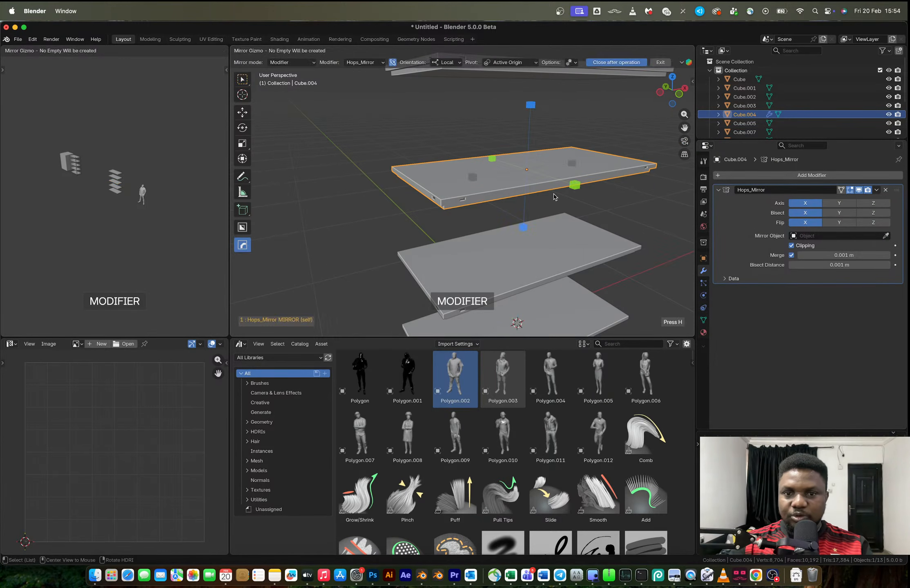
{"action": "left_click", "coordinate": [574, 192]}
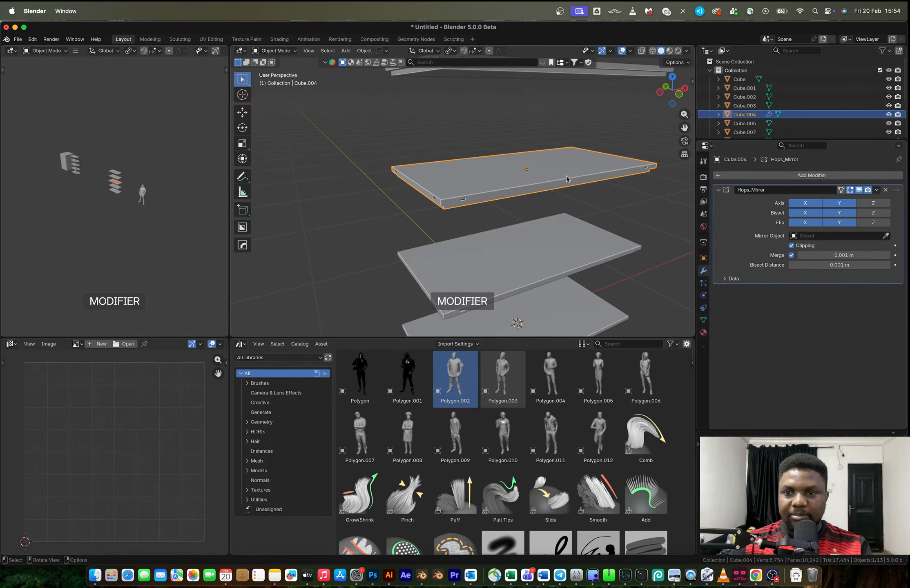
Apply the middle shelf's scale, making its shared mesh data single-user
{"action": "key", "text": "ctrl+a"}
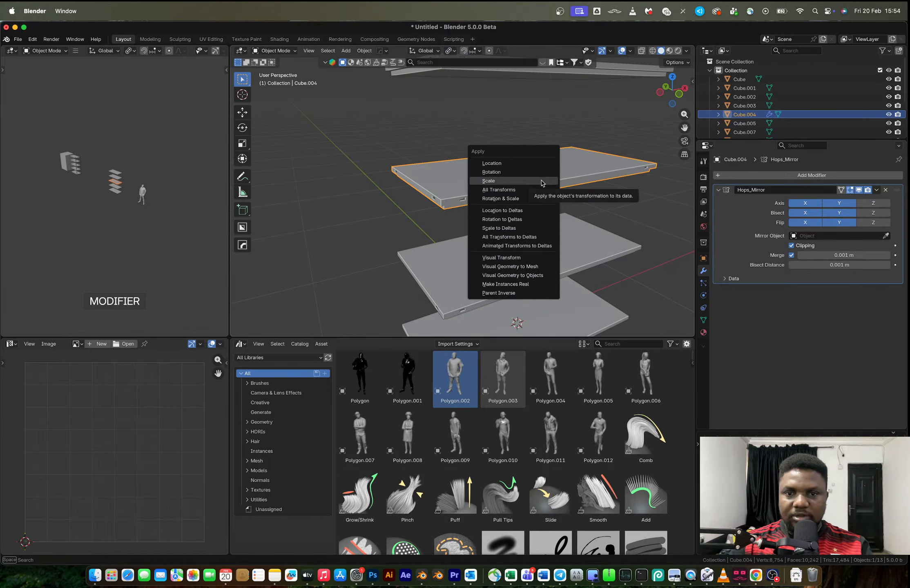
{"action": "left_click", "coordinate": [542, 186]}
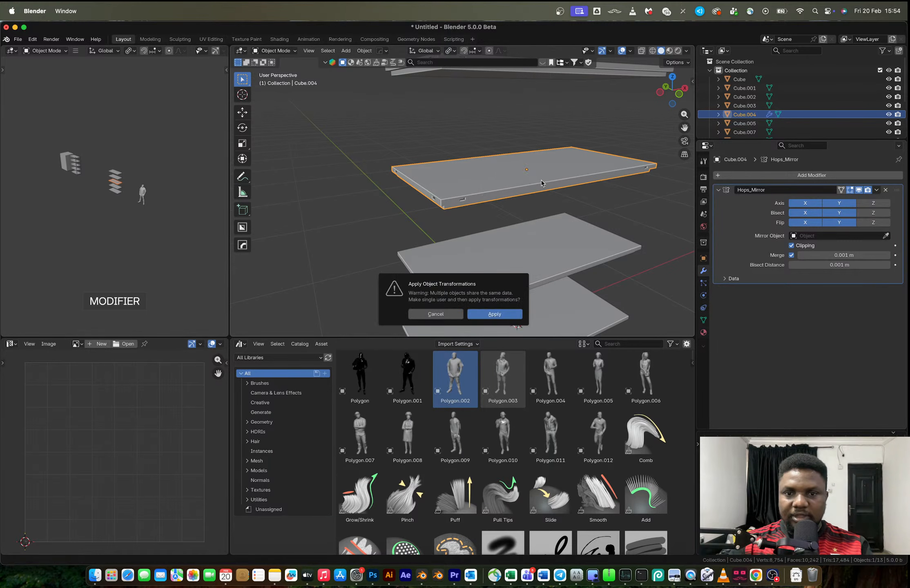
{"action": "left_click", "coordinate": [494, 314]}
{"action": "middle_click_drag", "start_coordinate": [388, 198], "coordinate": [421, 197]}
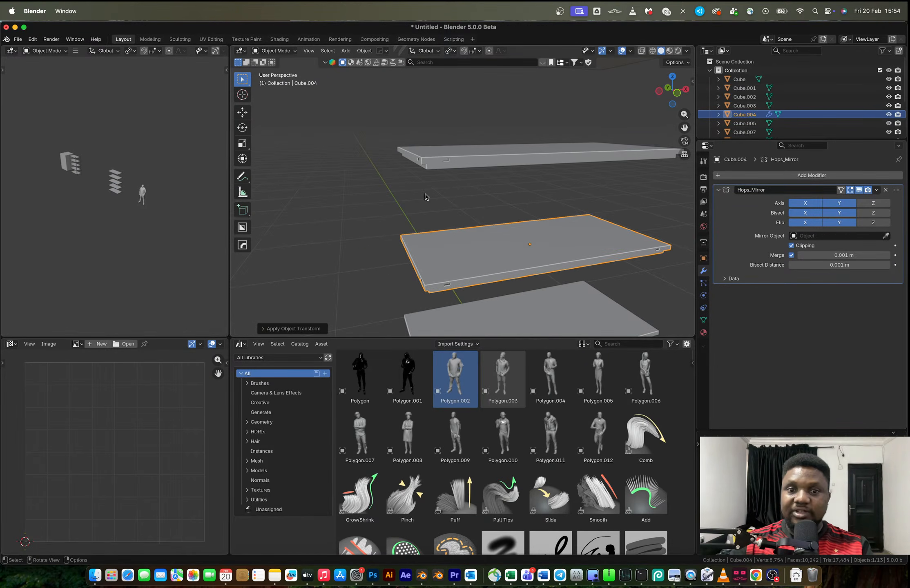
Add a cube, shrink it to a small block, and stretch it along Z into a thin upright post
{"action": "key", "text": "shift+a"}
{"action": "mouse_move", "coordinate": [486, 203]}
{"action": "left_click", "coordinate": [542, 208]}
{"action": "key", "text": "s"}
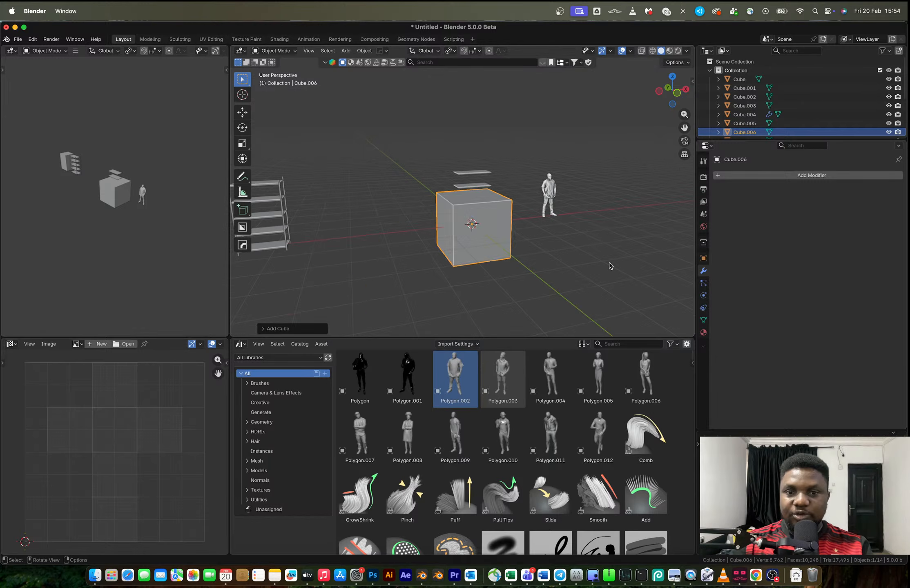
{"action": "left_click", "coordinate": [485, 229]}
{"action": "key", "text": "s"}
{"action": "key", "text": "z"}
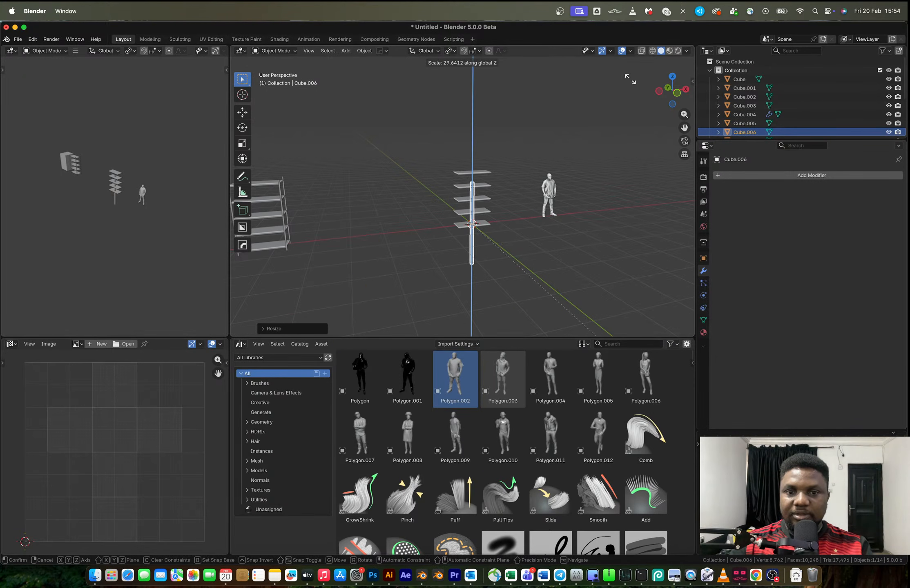
{"action": "left_click", "coordinate": [549, 62]}
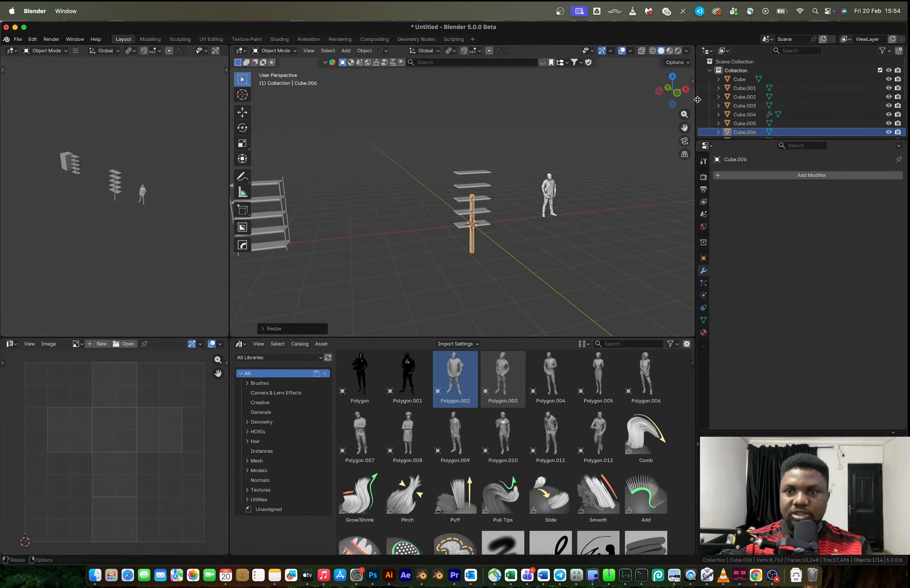
In front view, scale the post down to about 0.48 and move it to the shelves' left end
{"action": "left_click", "coordinate": [676, 93]}
{"action": "scroll", "coordinate": [486, 245], "scroll_direction": "up", "scroll_amount": 5}
{"action": "key", "text": "s"}
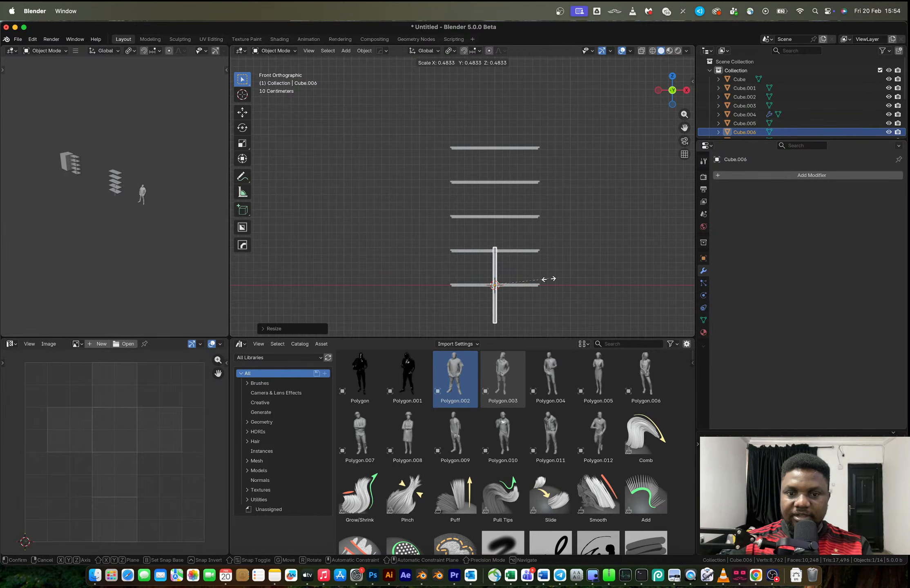
{"action": "left_click", "coordinate": [551, 283]}
{"action": "key", "text": "g"}
{"action": "left_click", "coordinate": [509, 206]}
Stretch the post along Z and shift it vertically so it spans all five shelves
{"action": "key", "text": "s"}
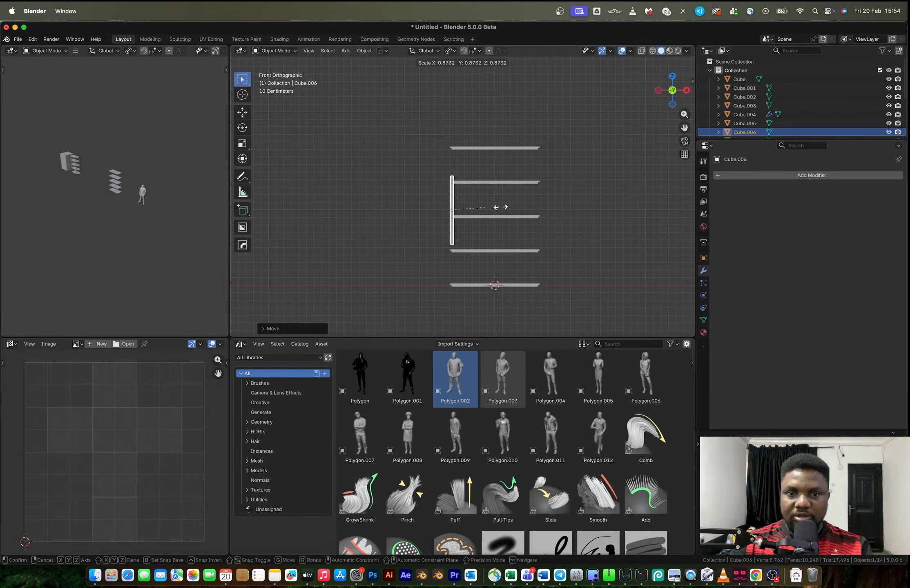
{"action": "key", "text": "z"}
{"action": "left_click", "coordinate": [542, 159]}
{"action": "key", "text": "g"}
{"action": "key", "text": "z"}
{"action": "left_click", "coordinate": [544, 173]}
{"action": "key", "text": "s"}
{"action": "key", "text": "z"}
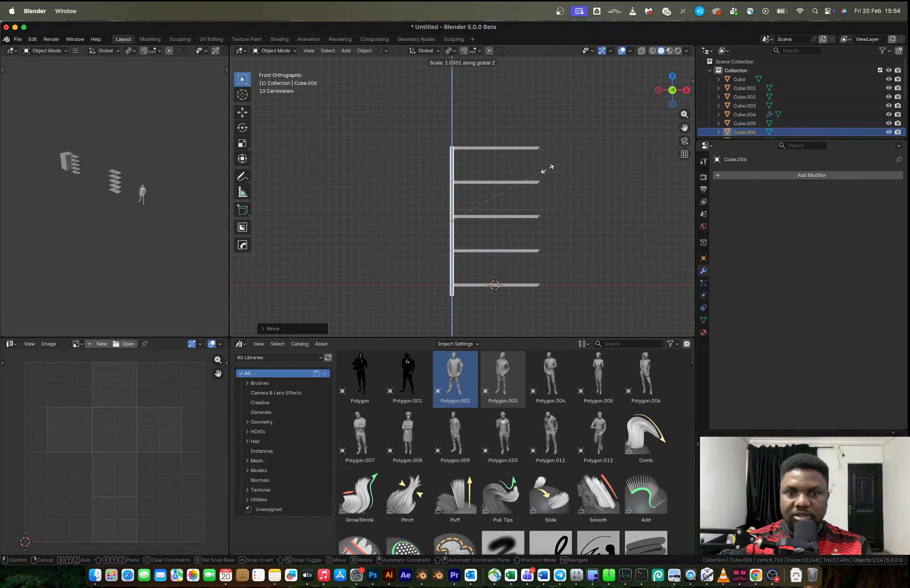
{"action": "right_click", "coordinate": [550, 170]}
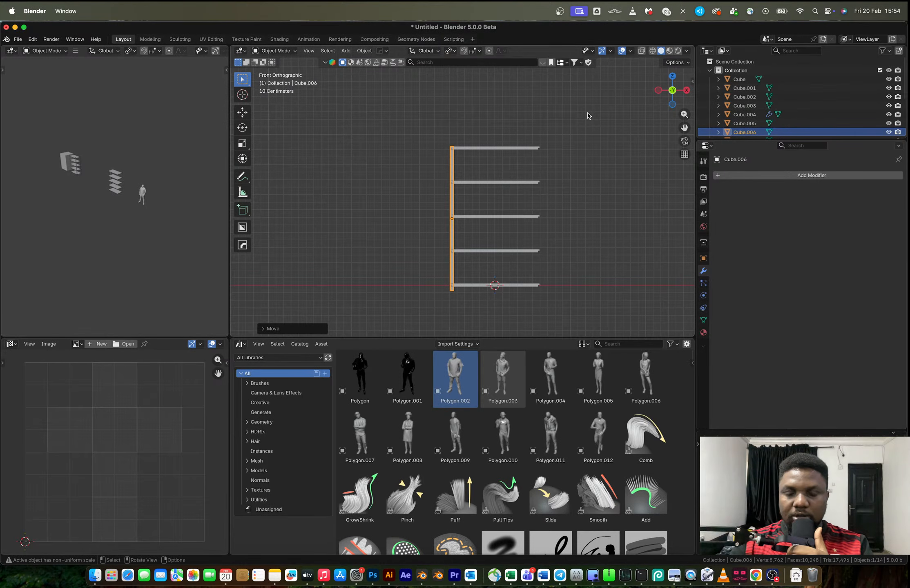
Lengthen the post slightly along Z and lower it about 0.041 m so it extends below the bottom shelf
{"action": "key", "text": "s"}
{"action": "key", "text": "z"}
{"action": "left_click", "coordinate": [522, 233]}
{"action": "key", "text": "g"}
{"action": "key", "text": "z"}
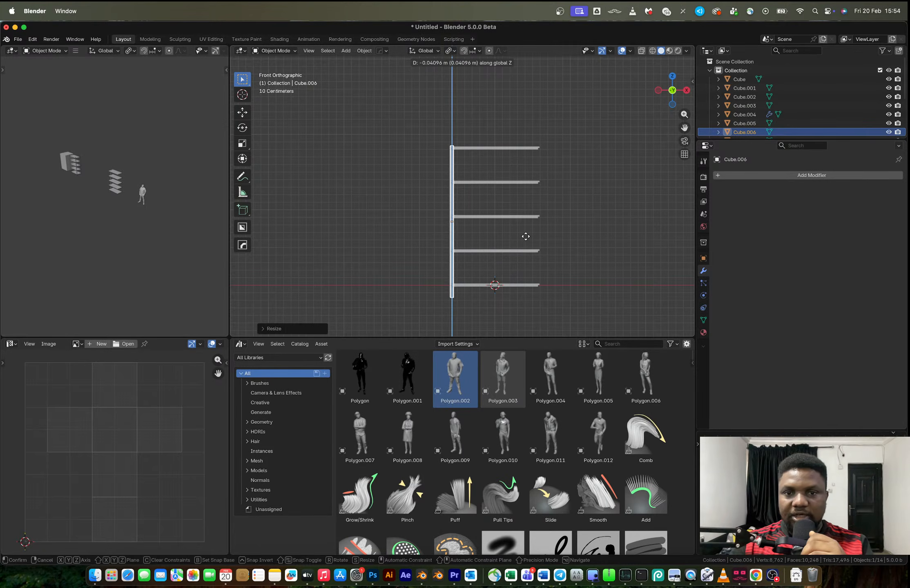
{"action": "left_click", "coordinate": [526, 236]}
Check the rack reference photo, and move the post about 0.256 m along negative Y to the shelves' front corner
{"action": "key", "text": "ctrl+Right"}
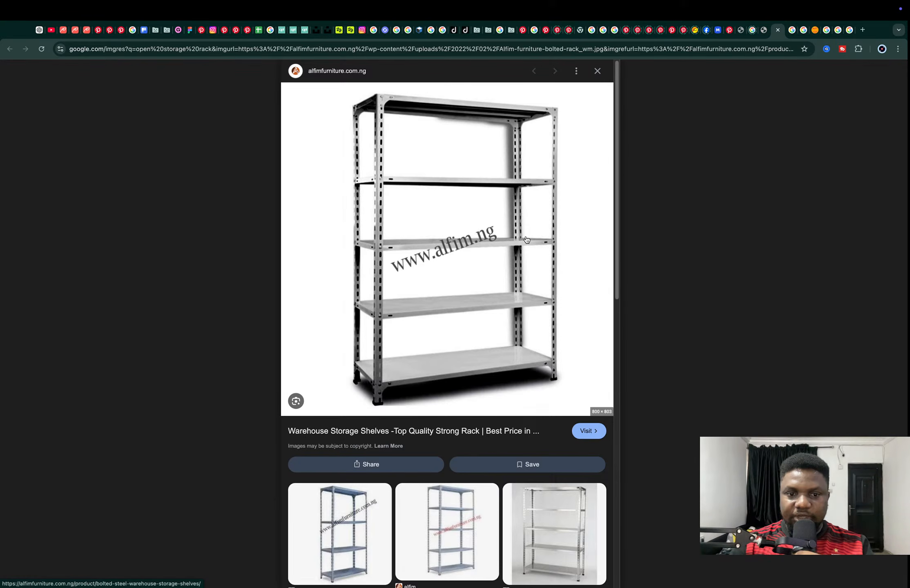
{"action": "key", "text": "ctrl+Left"}
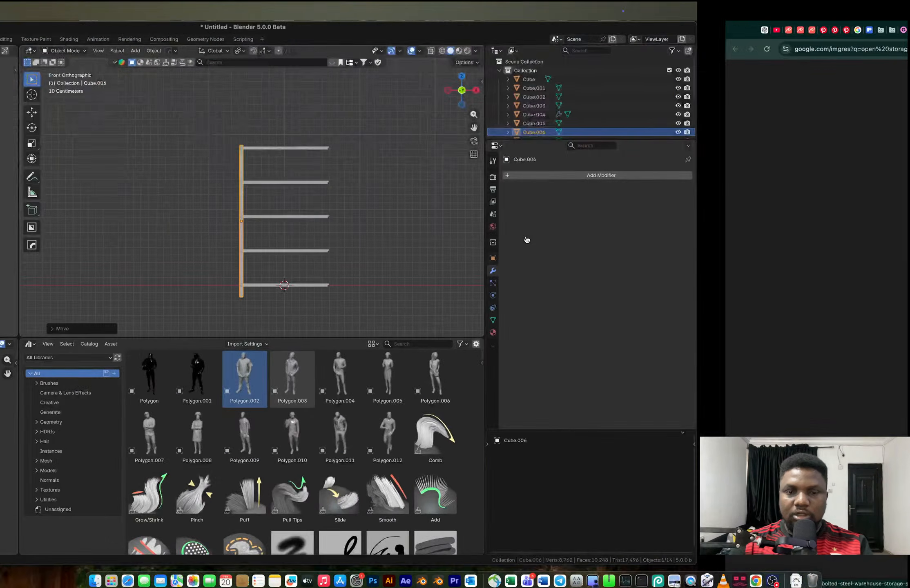
{"action": "middle_click_drag", "start_coordinate": [466, 186], "coordinate": [495, 205]}
{"action": "scroll", "coordinate": [449, 184], "scroll_direction": "up", "scroll_amount": 3}
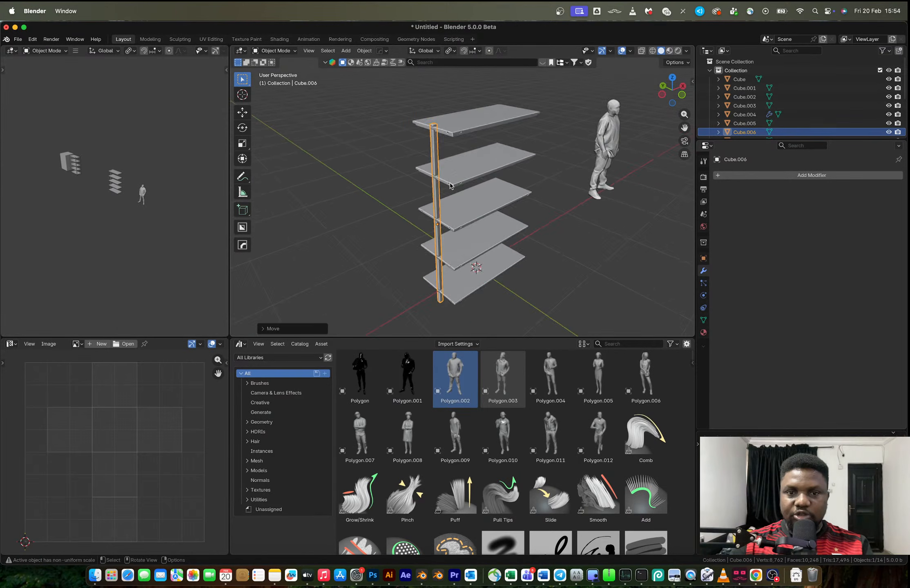
{"action": "middle_click_drag", "start_coordinate": [441, 191], "coordinate": [461, 198]}
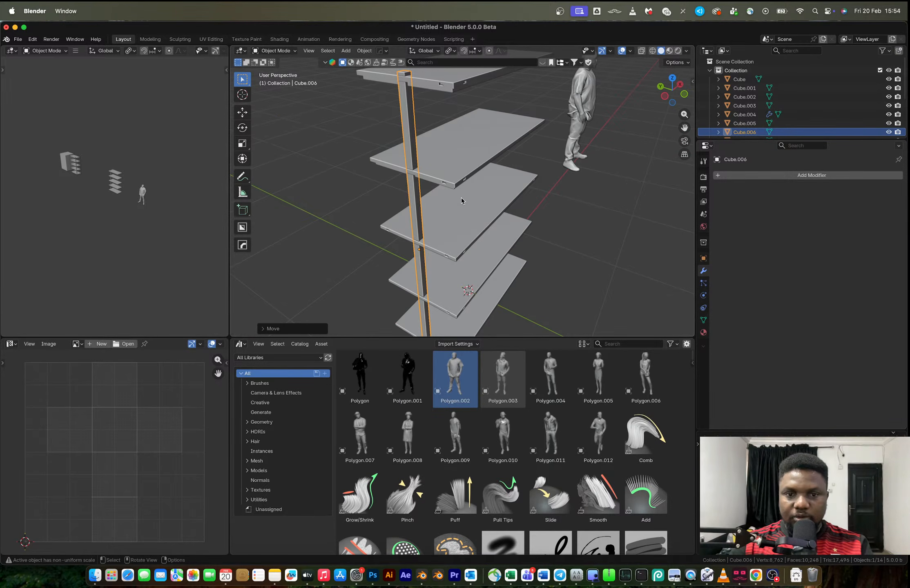
{"action": "key", "text": "g"}
{"action": "key", "text": "y"}
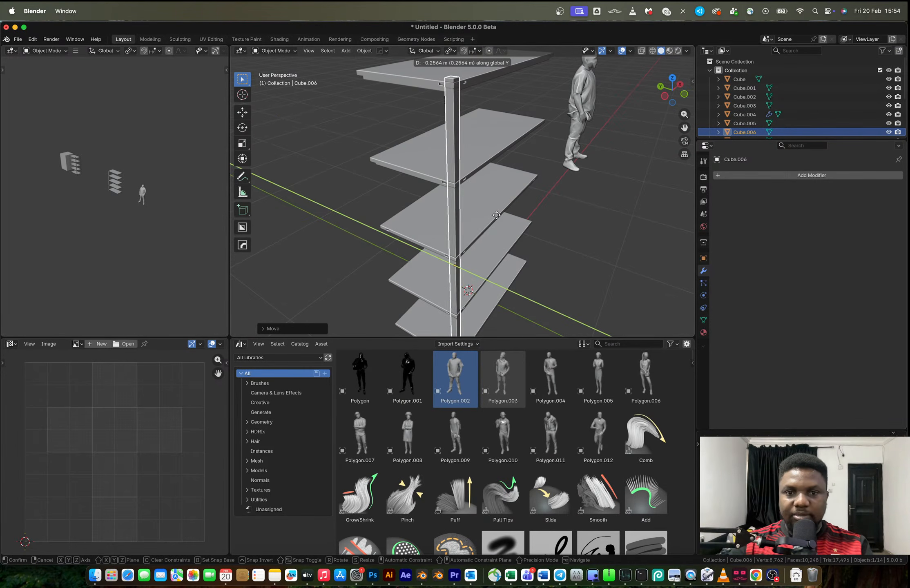
{"action": "left_click", "coordinate": [496, 215]}
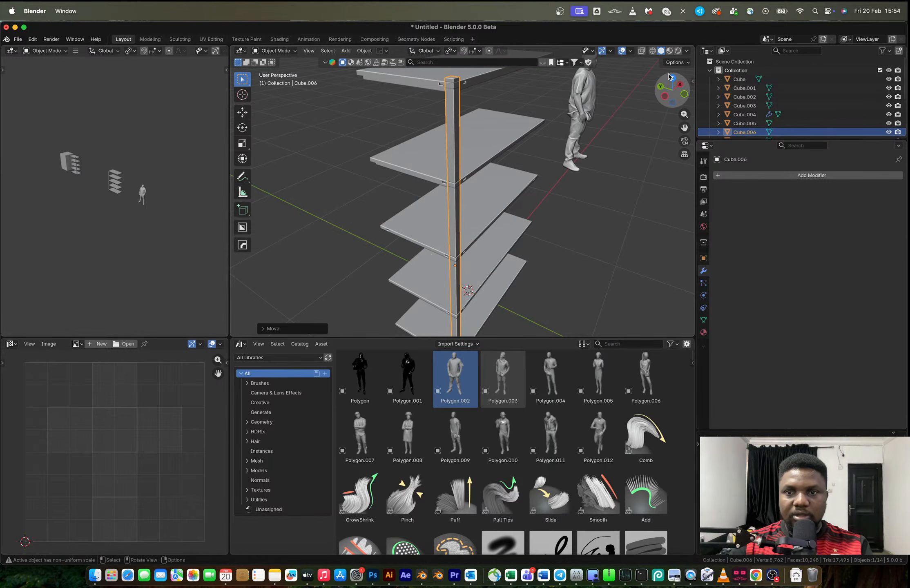
In top view, shift the post diagonally outward so its outer sides sit just outside the shelf corner
{"action": "left_click", "coordinate": [670, 78]}
{"action": "scroll", "coordinate": [423, 196], "scroll_direction": "up", "scroll_amount": 2}
{"action": "middle_click_drag", "start_coordinate": [424, 197], "coordinate": [497, 176], "text": "shift"}
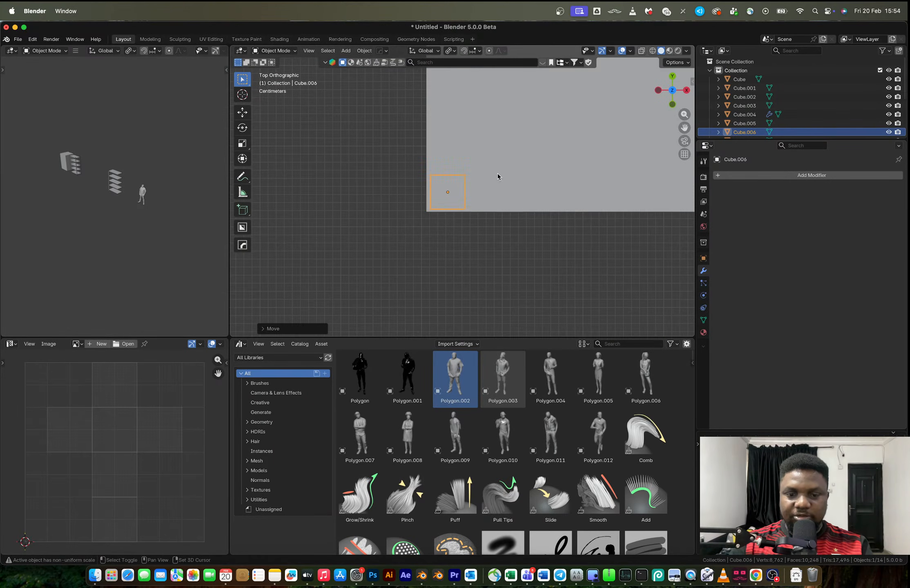
{"action": "key", "text": "g"}
{"action": "left_click", "coordinate": [484, 198]}
Delete the post's inner corner vertices along its full height, leaving an L-shaped angle profile
{"action": "key", "text": "Tab"}
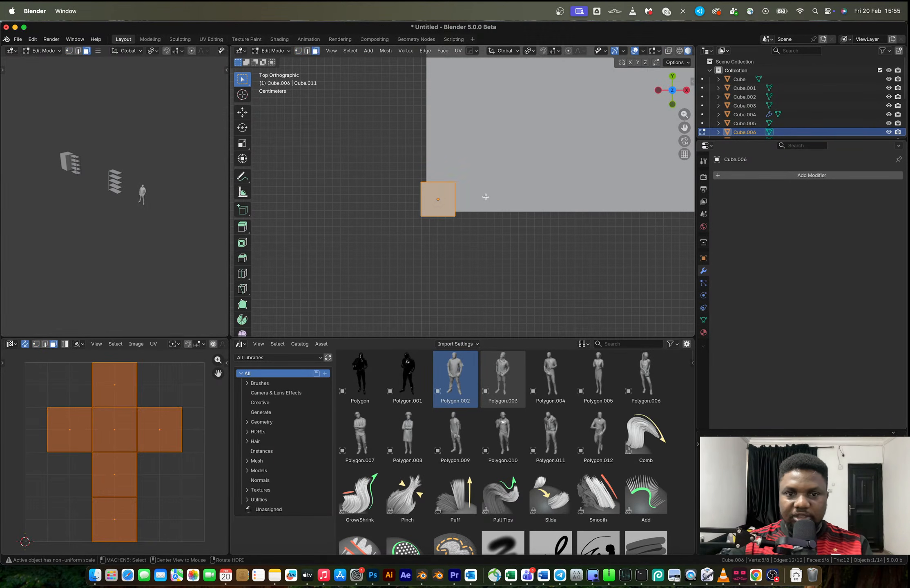
{"action": "key", "text": "alt+z"}
{"action": "key", "text": "1"}
{"action": "left_click_drag", "start_coordinate": [443, 172], "coordinate": [470, 196]}
{"action": "key", "text": "x"}
{"action": "left_click", "coordinate": [469, 196]}
{"action": "middle_click_drag", "start_coordinate": [478, 191], "coordinate": [463, 131]}
{"action": "scroll", "coordinate": [481, 150], "scroll_direction": "down", "scroll_amount": 2}
{"action": "key", "text": "Tab"}
{"action": "key", "text": "alt+z"}
Scale the L-shaped post along Z to extend it beyond the shelf stack
{"action": "scroll", "coordinate": [481, 150], "scroll_direction": "down", "scroll_amount": 2}
{"action": "scroll", "coordinate": [483, 133], "scroll_direction": "down", "scroll_amount": 2}
{"action": "key", "text": "s"}
{"action": "key", "text": "z"}
{"action": "left_click", "coordinate": [488, 131]}
{"action": "scroll", "coordinate": [465, 164], "scroll_direction": "up", "scroll_amount": 3}
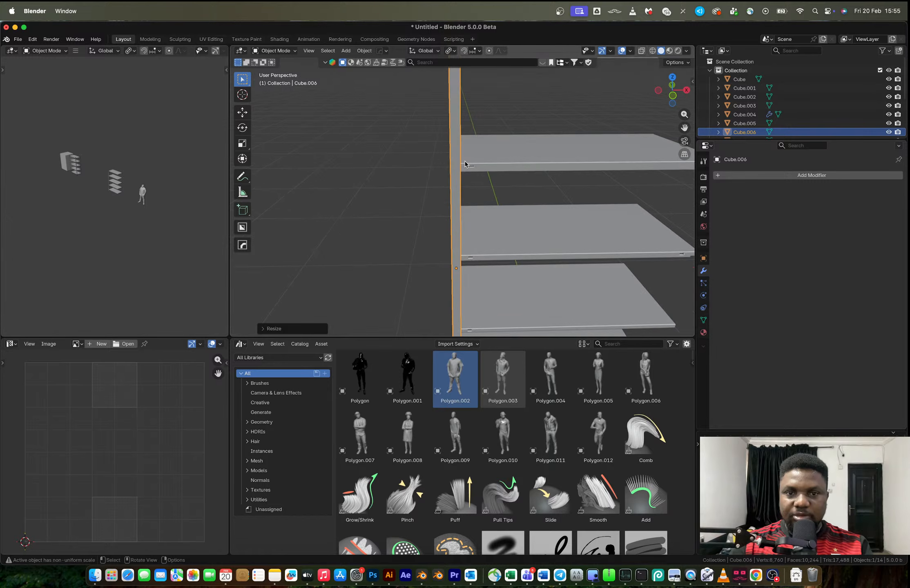
Add about 40 evenly spaced loop cuts across the post's length and select all its faces
{"action": "left_click", "coordinate": [672, 77]}
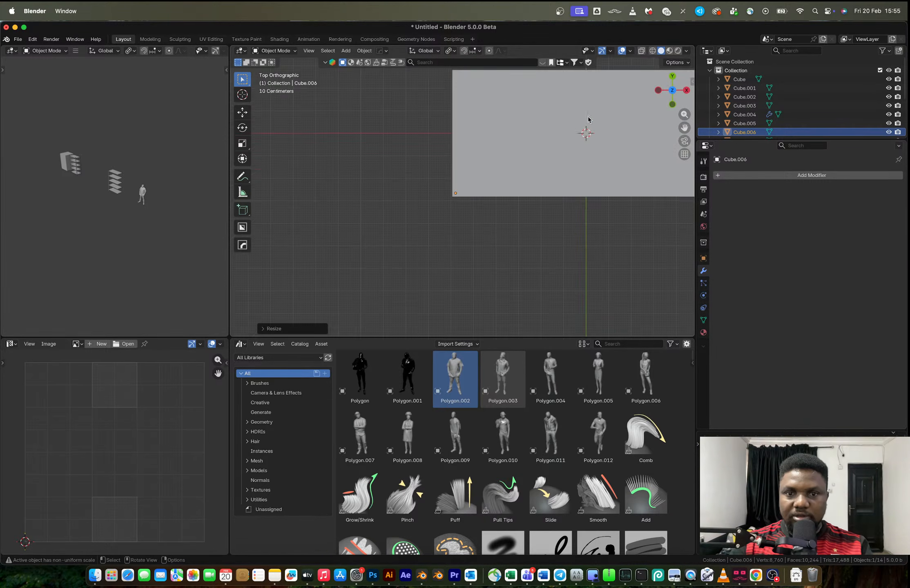
{"action": "middle_click_drag", "start_coordinate": [478, 216], "coordinate": [482, 184]}
{"action": "scroll", "coordinate": [481, 183], "scroll_direction": "up", "scroll_amount": 10}
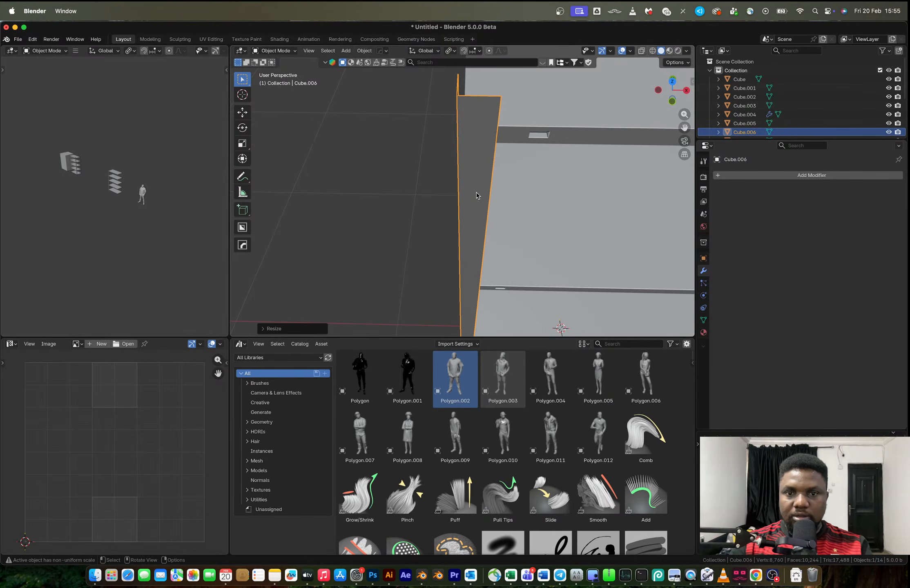
{"action": "scroll", "coordinate": [478, 190], "scroll_direction": "down", "scroll_amount": 2}
{"action": "key", "text": "Tab"}
{"action": "key", "text": "ctrl+r"}
{"action": "scroll", "coordinate": [474, 203], "scroll_direction": "up", "scroll_amount": 20}
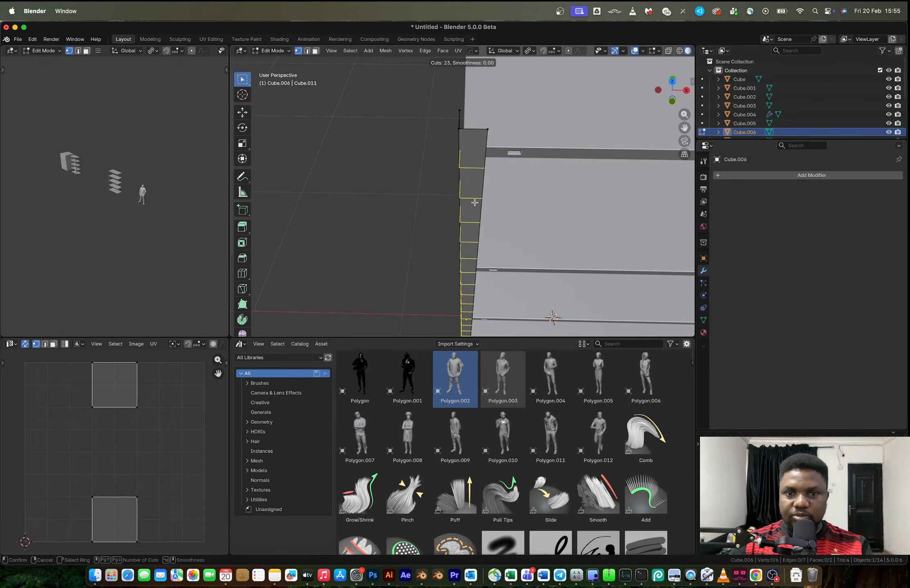
{"action": "scroll", "coordinate": [474, 203], "scroll_direction": "up", "scroll_amount": 12}
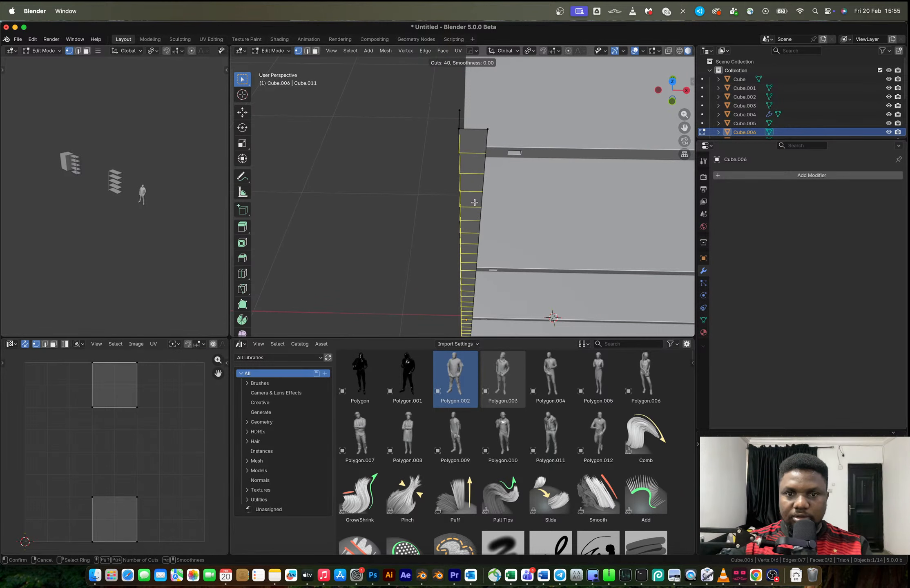
{"action": "left_click", "coordinate": [474, 202]}
{"action": "right_click", "coordinate": [474, 202]}
{"action": "key", "text": "a"}
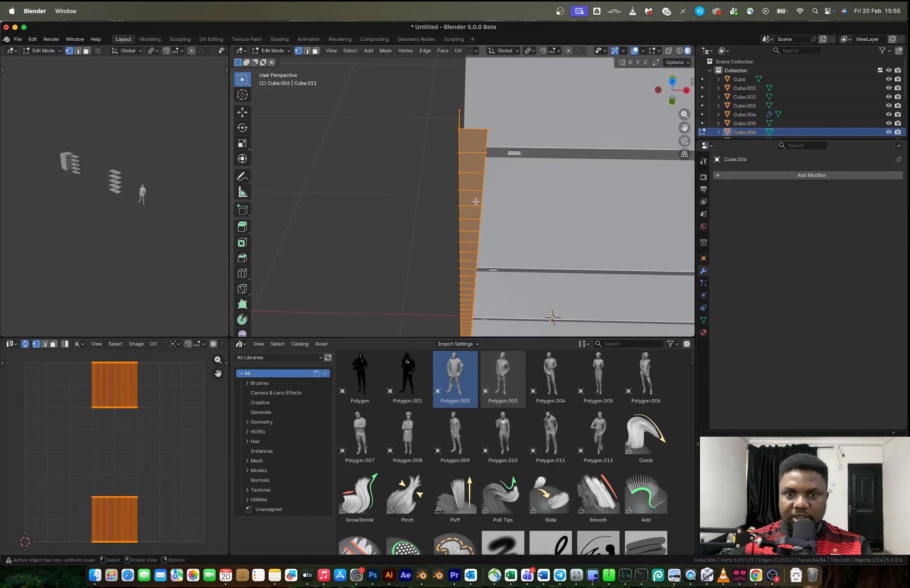
{"action": "key", "text": "3"}
Try insetting each of the post's faces individually, and undo the inset
{"action": "key", "text": "i"}
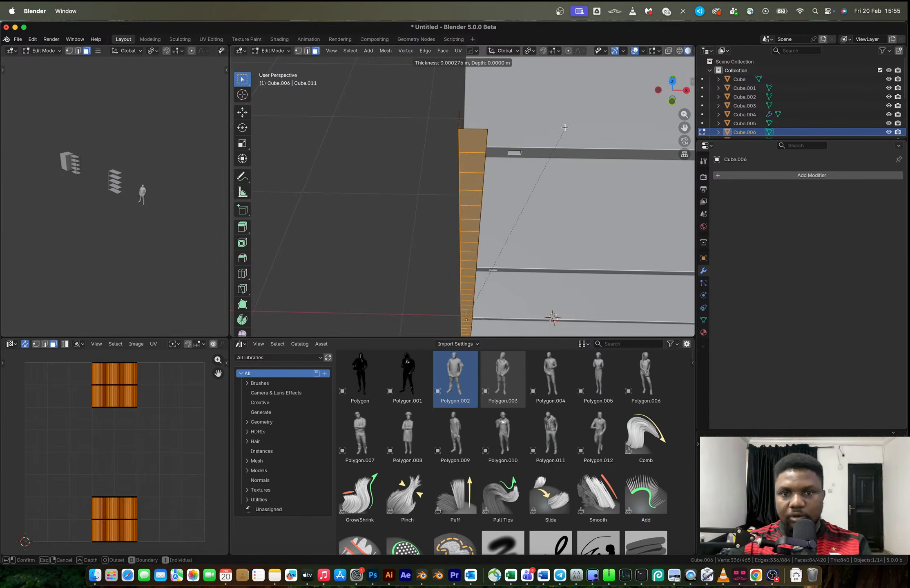
{"action": "key", "text": "i"}
{"action": "left_click", "coordinate": [551, 134]}
{"action": "key", "text": "ctrl+z"}
Apply the post's scale and inset all its faces individually by about 0.013 m
{"action": "key", "text": "Tab"}
{"action": "key", "text": "ctrl+a"}
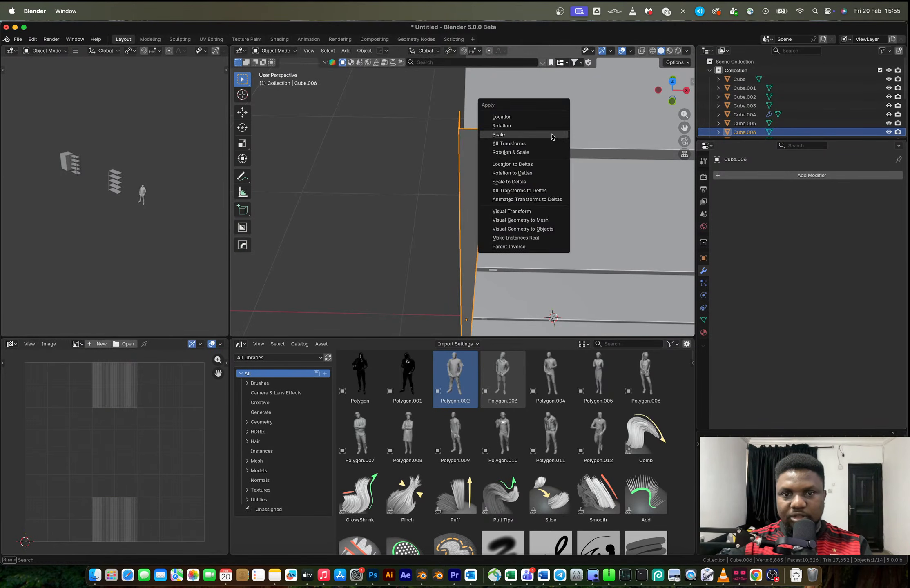
{"action": "left_click", "coordinate": [551, 134]}
{"action": "key", "text": "Tab"}
{"action": "key", "text": "i"}
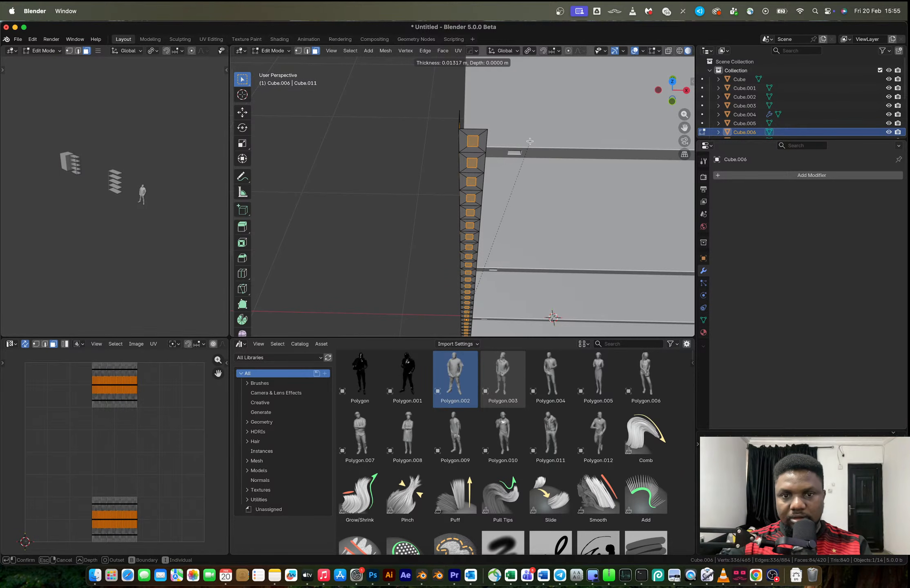
{"action": "left_click", "coordinate": [530, 141]}
Scale the post's inset faces by about 1.25 along Z around their individual origins and delete them to cut slots
{"action": "key", "text": "period"}
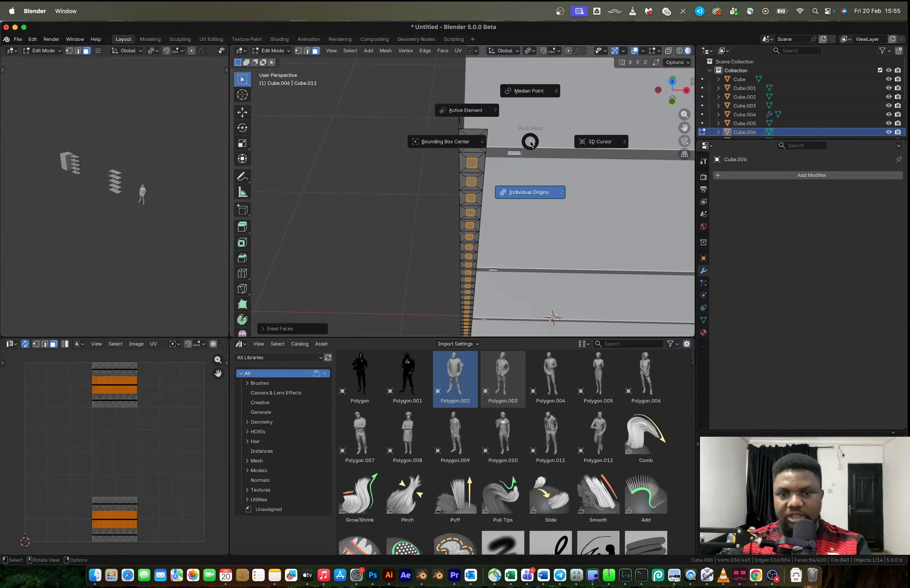
{"action": "left_click", "coordinate": [531, 184]}
{"action": "key", "text": "s"}
{"action": "key", "text": "z"}
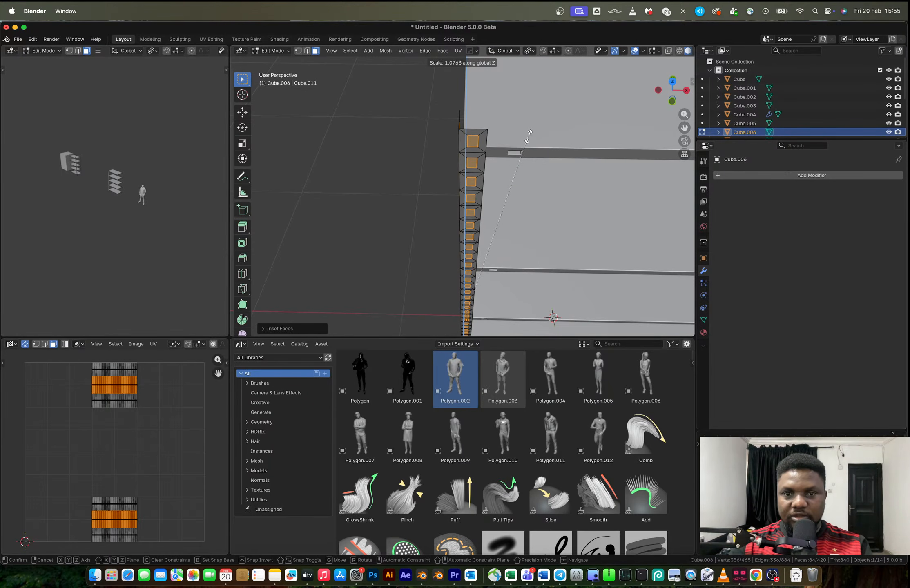
{"action": "left_click", "coordinate": [536, 110]}
{"action": "key", "text": "x"}
{"action": "left_click", "coordinate": [515, 132]}
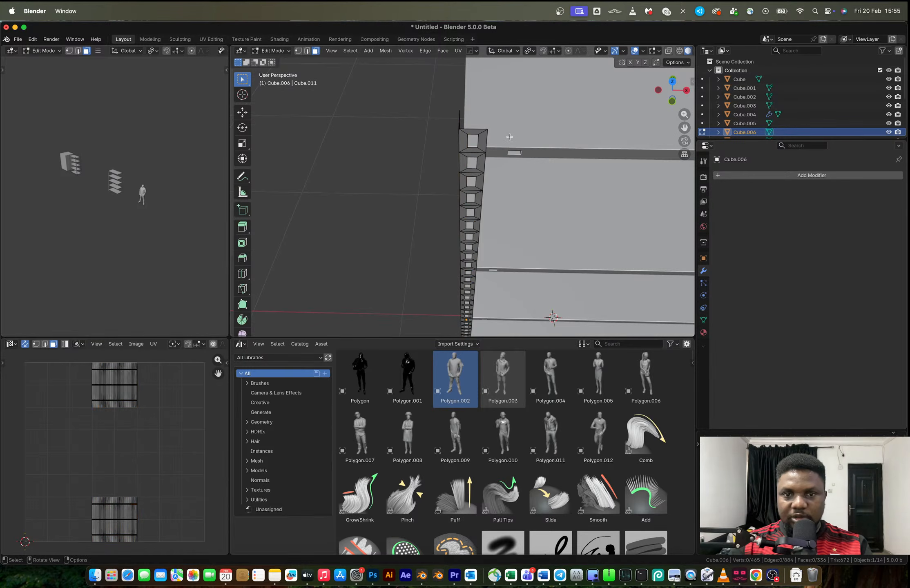
Try to extrude the perforated post's faces along their normals by about 0.012 m
{"action": "scroll", "coordinate": [500, 171], "scroll_direction": "up", "scroll_amount": 3}
{"action": "scroll", "coordinate": [501, 172], "scroll_direction": "down", "scroll_amount": 2}
{"action": "key", "text": "alt+e"}
{"action": "left_click", "coordinate": [503, 175]}
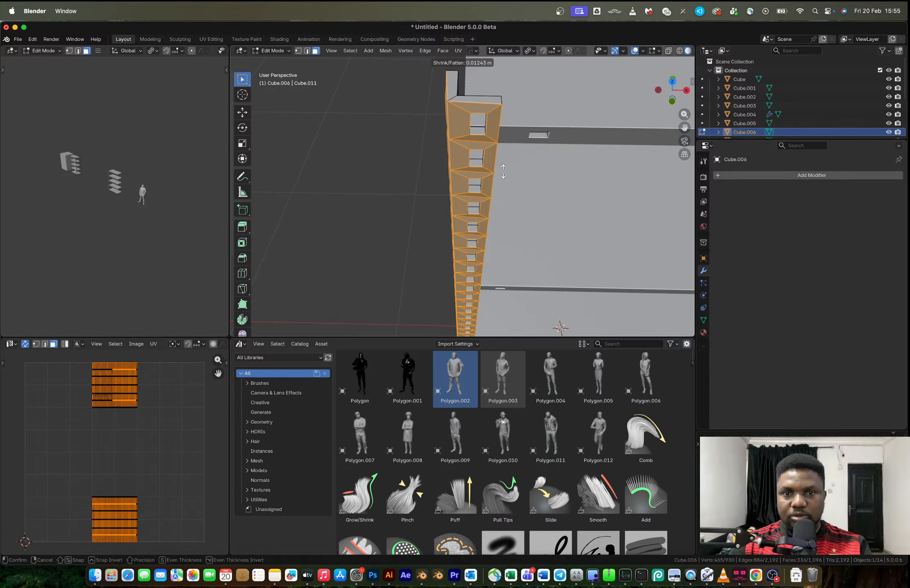
{"action": "left_click", "coordinate": [503, 174]}
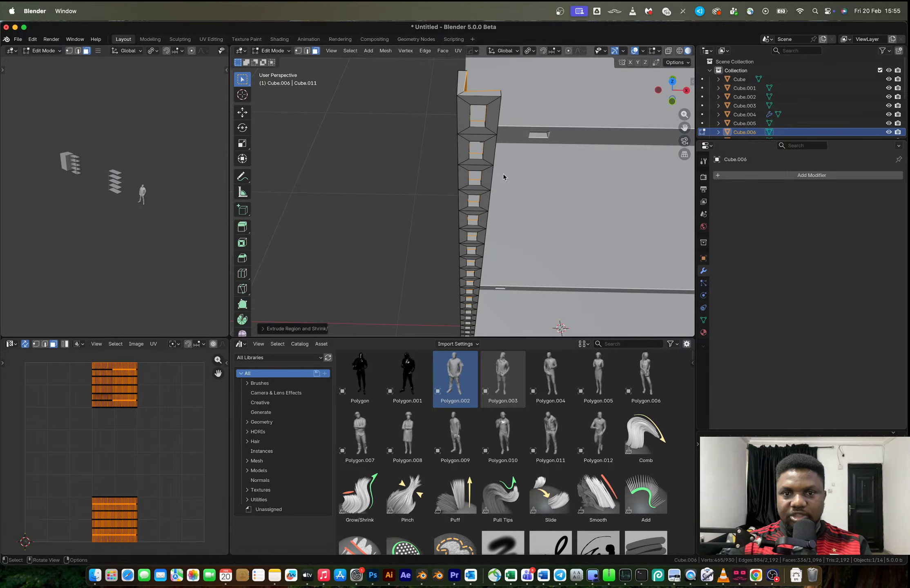
Add a Solidify modifier to the perforated post with a thickness of about 0.008 m
{"action": "key", "text": "Tab"}
{"action": "key", "text": "q"}
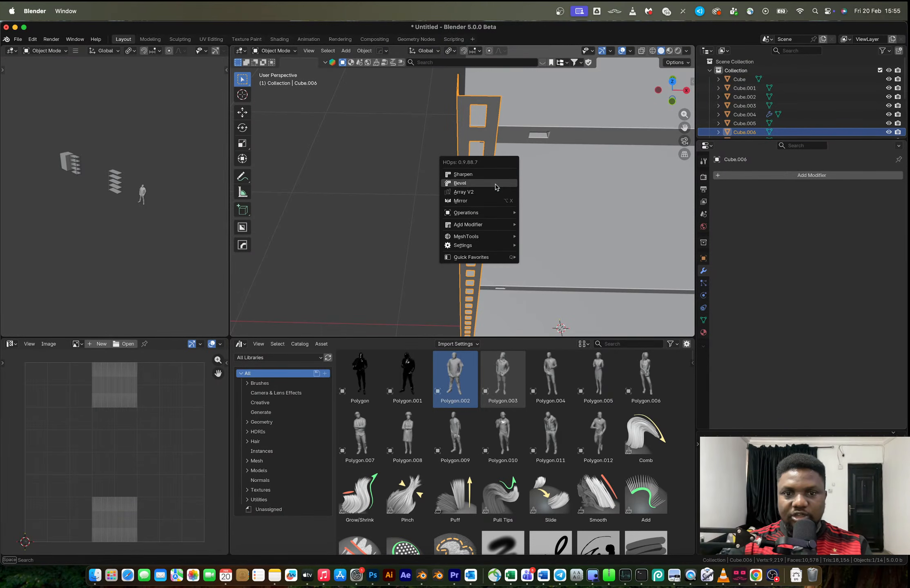
{"action": "mouse_move", "coordinate": [479, 225]}
{"action": "left_click", "coordinate": [538, 236]}
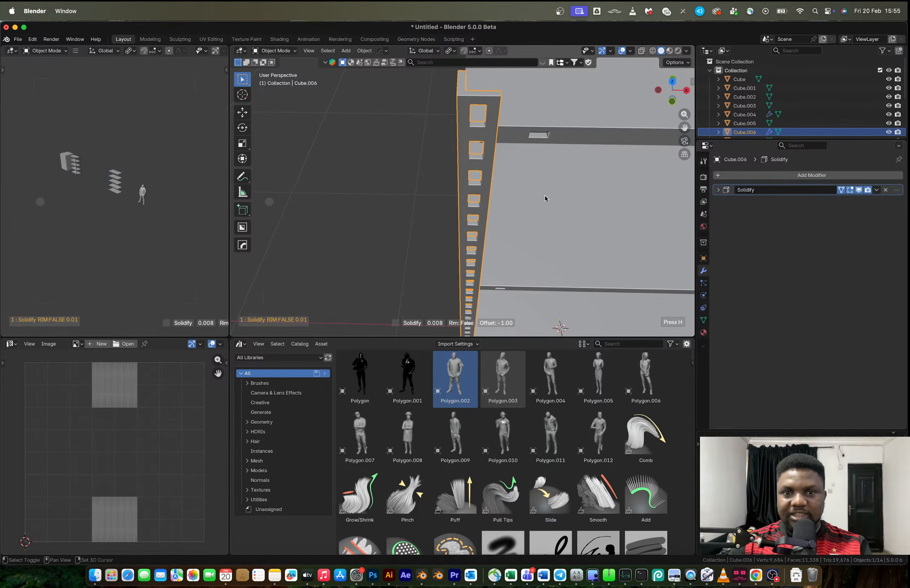
{"action": "left_click", "coordinate": [531, 191]}
{"action": "middle_click_drag", "start_coordinate": [530, 190], "coordinate": [485, 171]}
{"action": "left_click", "coordinate": [412, 169]}
{"action": "middle_click_drag", "start_coordinate": [412, 169], "coordinate": [509, 148]}
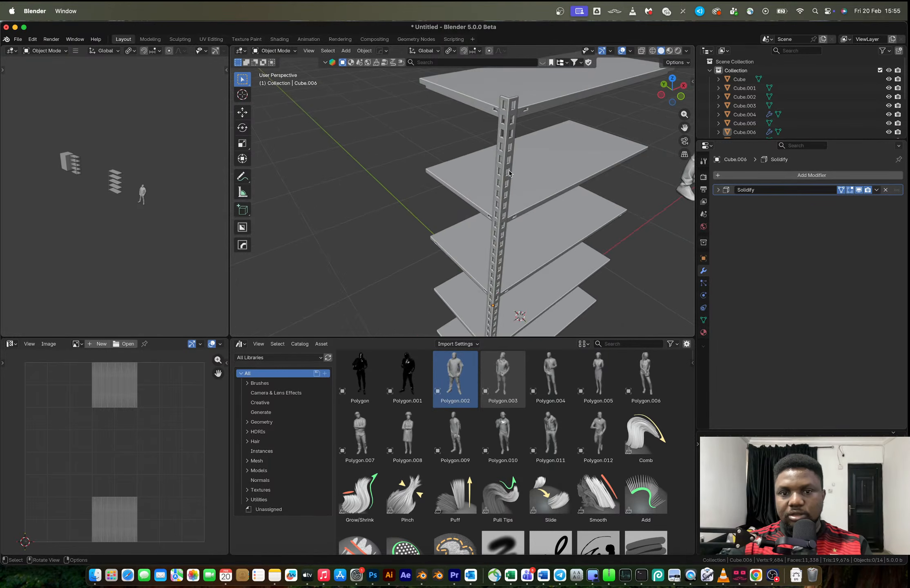
Set the corner post's origin to the 3D cursor
{"action": "left_click", "coordinate": [509, 148]}
{"action": "scroll", "coordinate": [512, 188], "scroll_direction": "down", "scroll_amount": 2}
{"action": "middle_click_drag", "start_coordinate": [512, 190], "coordinate": [504, 183]}
{"action": "right_click", "coordinate": [501, 186]}
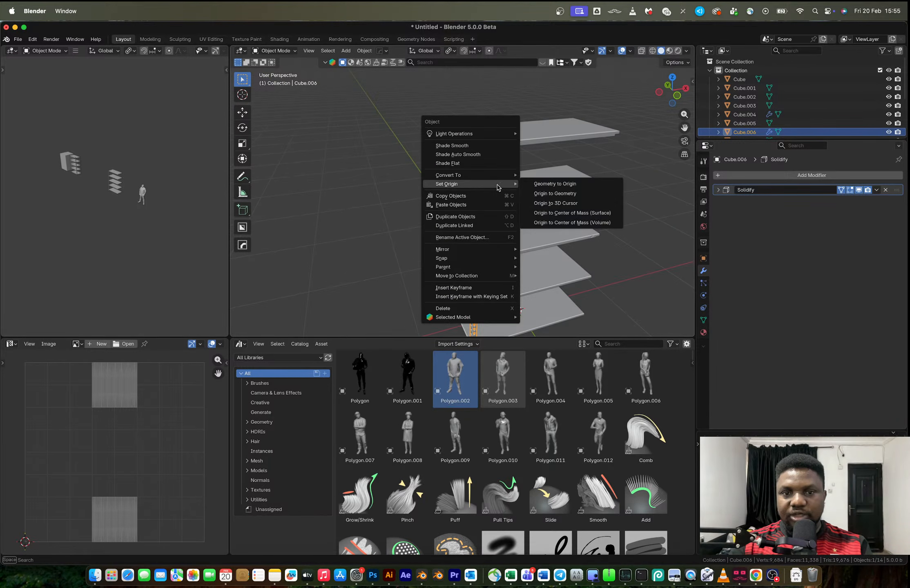
{"action": "left_click", "coordinate": [562, 203]}
Mirror the post across X and Y to all four rack corners and apply the mirror modifier
{"action": "key", "text": "alt+x"}
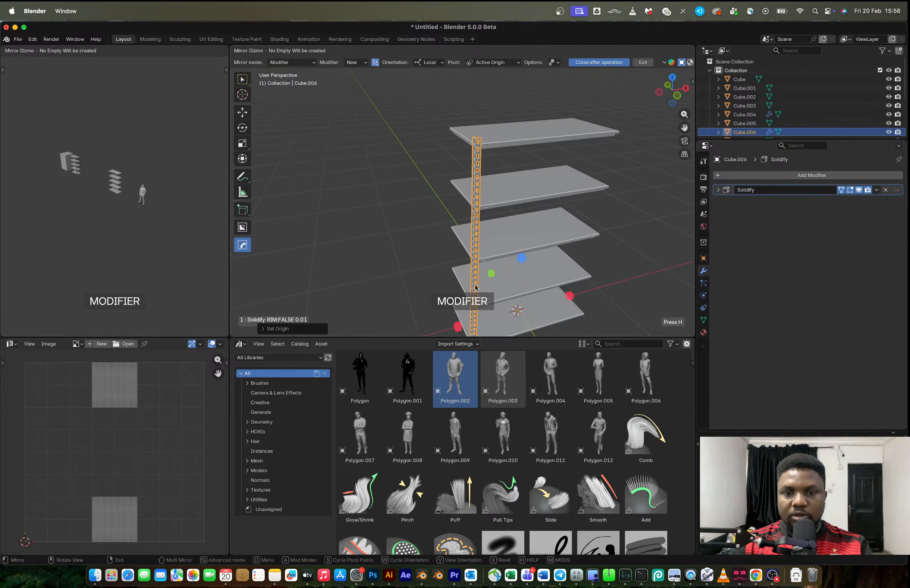
{"action": "left_click", "coordinate": [457, 327]}
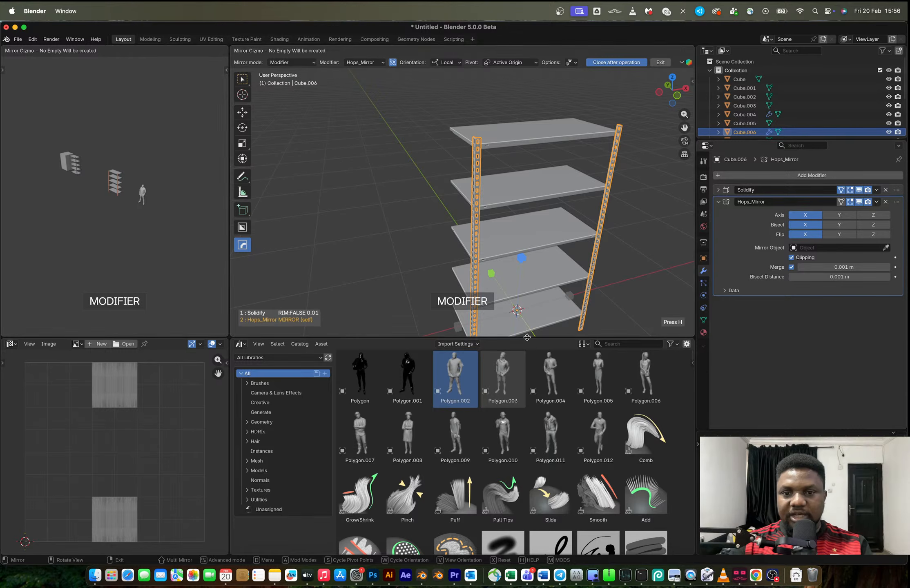
{"action": "scroll", "coordinate": [528, 326], "scroll_direction": "down", "scroll_amount": 3}
{"action": "left_click", "coordinate": [529, 313]}
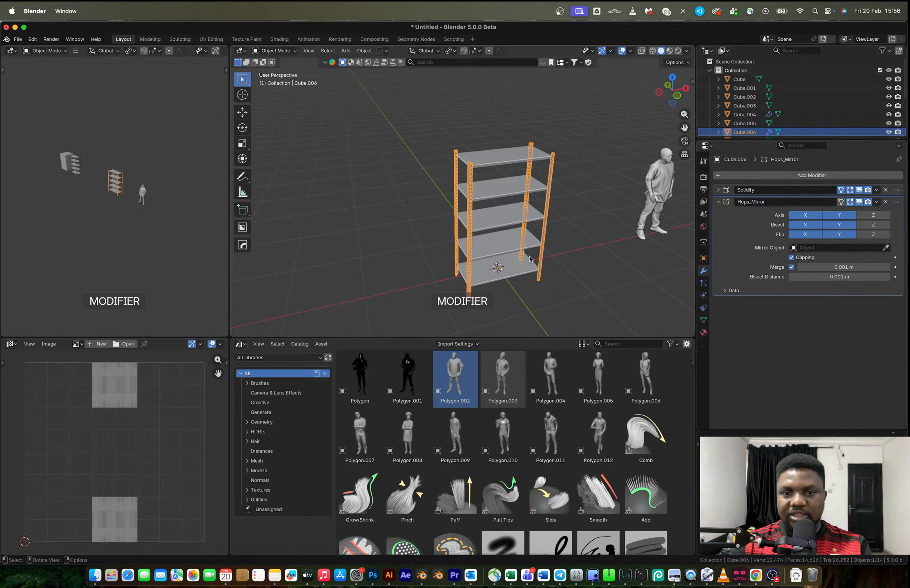
{"action": "middle_click_drag", "start_coordinate": [535, 249], "coordinate": [583, 232]}
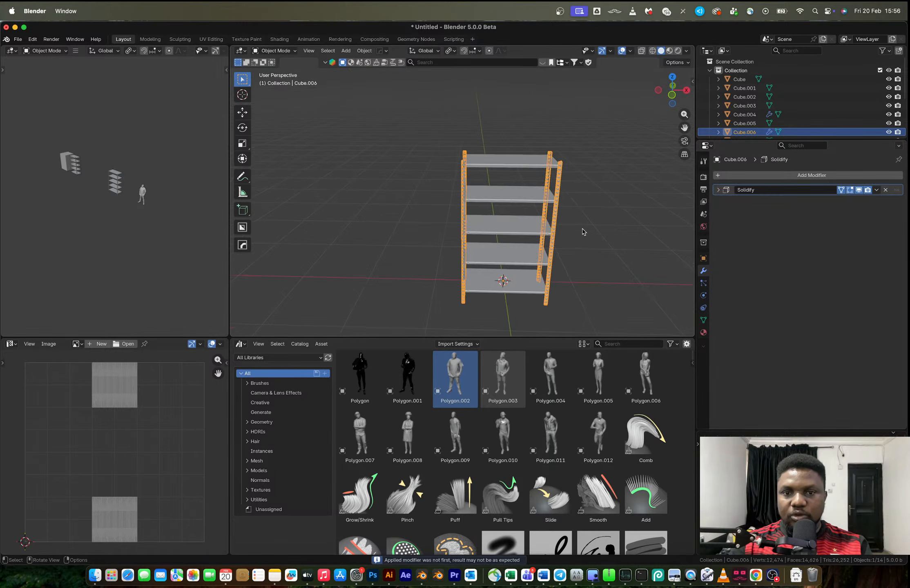
Inspect the rack's posts and compare them with the storage rack reference photo in the browser
{"action": "middle_click_drag", "start_coordinate": [543, 204], "coordinate": [518, 208]}
{"action": "left_click", "coordinate": [594, 195]}
{"action": "scroll", "coordinate": [510, 201], "scroll_direction": "up", "scroll_amount": 8}
{"action": "middle_click_drag", "start_coordinate": [504, 193], "coordinate": [542, 207]}
{"action": "key", "text": "ctrl+Right"}
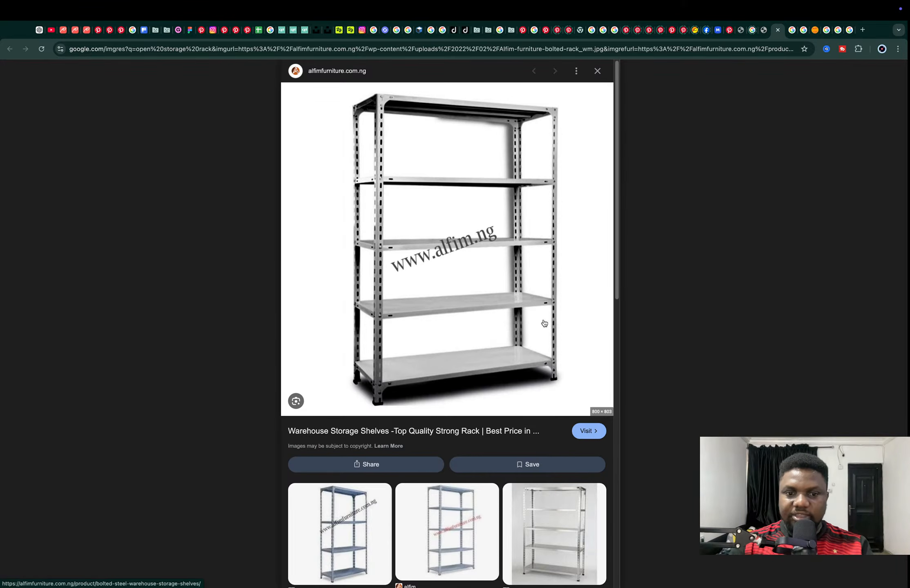
{"action": "key", "text": "ctrl+Left"}
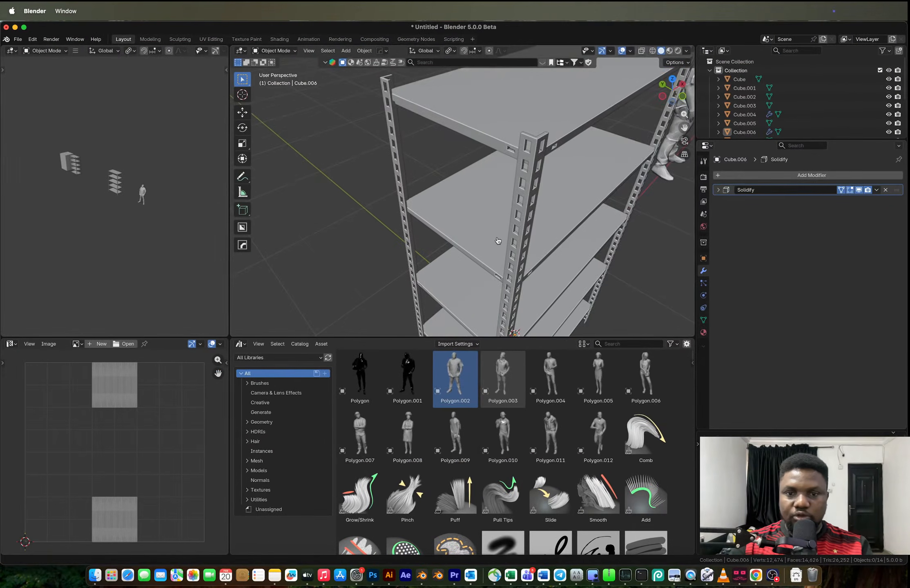
{"action": "scroll", "coordinate": [497, 238], "scroll_direction": "down", "scroll_amount": 5}
{"action": "middle_click_drag", "start_coordinate": [497, 238], "coordinate": [490, 208]}
{"action": "middle_click_drag", "start_coordinate": [490, 208], "coordinate": [482, 169], "text": "shift"}
{"action": "scroll", "coordinate": [483, 169], "scroll_direction": "up", "scroll_amount": 6}
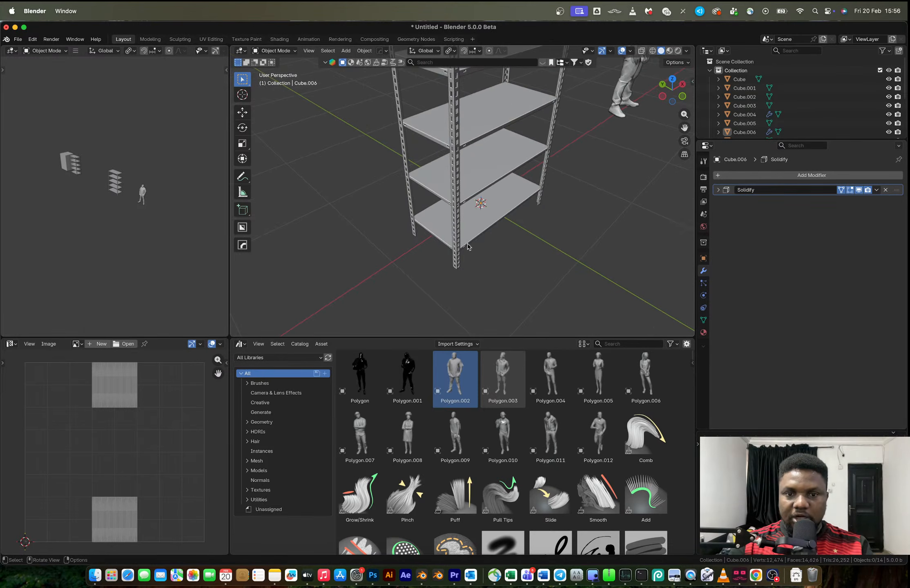
Select the lowest vertices of one corner post with see-through selection in Edit Mode
{"action": "left_click", "coordinate": [453, 316]}
{"action": "middle_click_drag", "start_coordinate": [452, 315], "coordinate": [452, 246]}
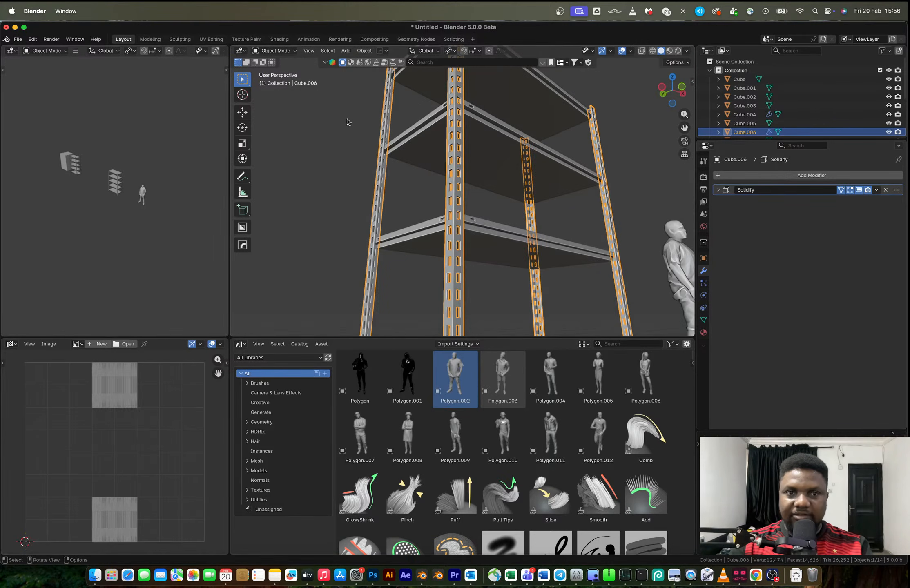
{"action": "key", "text": "Tab"}
{"action": "scroll", "coordinate": [470, 200], "scroll_direction": "down", "scroll_amount": 6}
{"action": "key", "text": "1"}
{"action": "key", "text": "alt+z"}
{"action": "left_click_drag", "start_coordinate": [449, 309], "coordinate": [472, 321]}
Frame the selected bottom vertices and snap the 3D cursor to them
{"action": "left_click", "coordinate": [330, 51]}
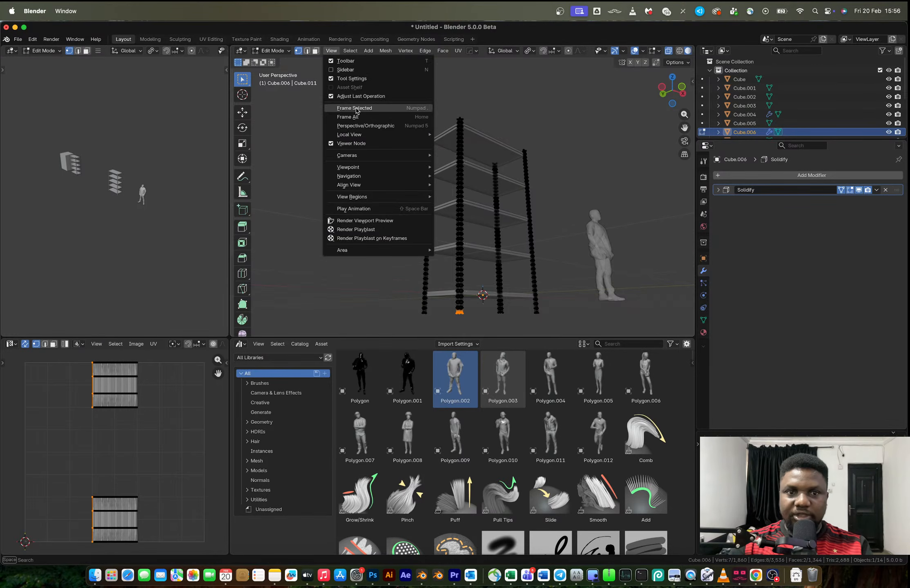
{"action": "left_click", "coordinate": [357, 104]}
{"action": "key", "text": "alt+z"}
{"action": "middle_click_drag", "start_coordinate": [454, 175], "coordinate": [463, 162]}
{"action": "key", "text": "shift+s"}
{"action": "left_click", "coordinate": [465, 213]}
Try to select the thin bottom rim of the post as faces and edges
{"action": "middle_click_drag", "start_coordinate": [465, 211], "coordinate": [455, 152]}
{"action": "key", "text": "3"}
{"action": "left_click", "coordinate": [436, 152]}
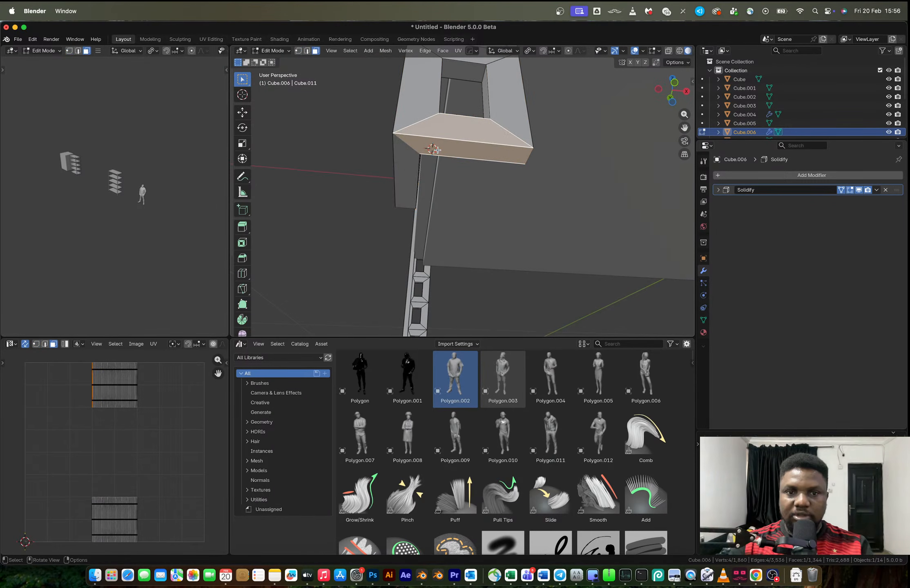
{"action": "key", "text": "2"}
{"action": "left_click", "coordinate": [411, 153]}
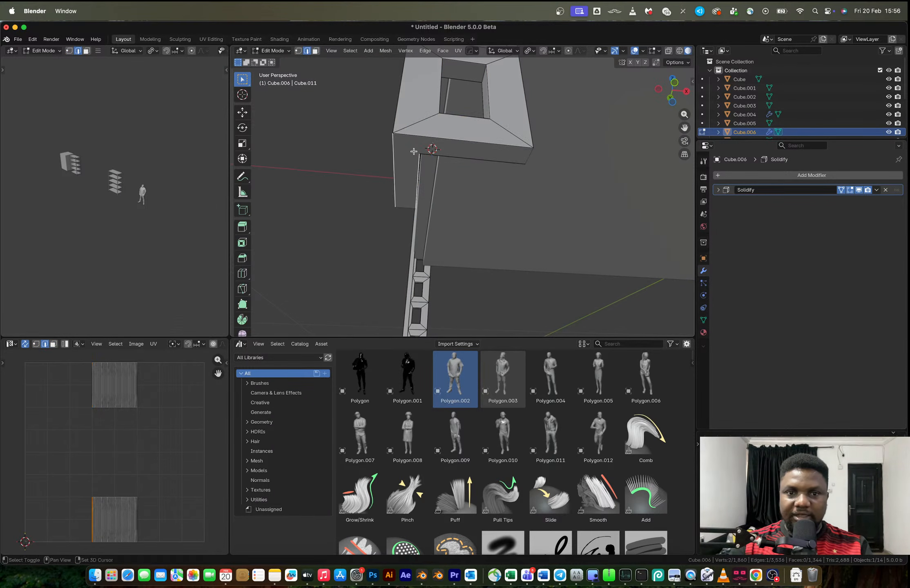
{"action": "key", "text": "3"}
{"action": "left_click", "coordinate": [400, 164]}
{"action": "left_click", "coordinate": [436, 144], "text": "shift"}
{"action": "mouse_move", "coordinate": [437, 144]}
{"action": "middle_mouse_down"}
{"action": "mouse_move", "coordinate": [442, 166]}
{"action": "mouse_move", "coordinate": [464, 170]}
{"action": "mouse_move", "coordinate": [439, 212]}
{"action": "mouse_move", "coordinate": [440, 155]}
{"action": "middle_mouse_up"}
{"action": "key", "text": "Tab"}
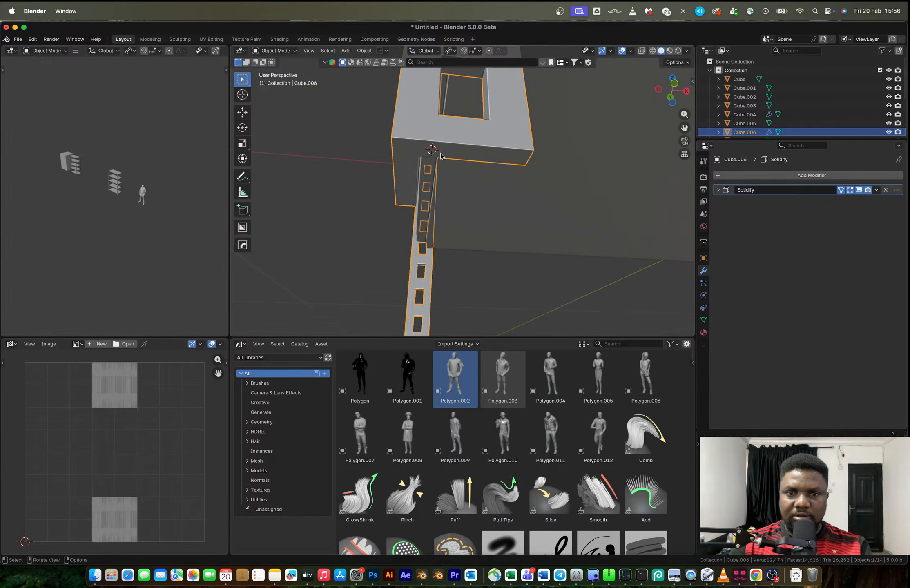
Apply the posts' Solidify modifier and select the two bottom rim faces of the corner post
{"action": "key", "text": "ctrl+a"}
{"action": "key", "text": "Tab"}
{"action": "left_click", "coordinate": [456, 152]}
{"action": "left_click", "coordinate": [407, 167], "text": "shift"}
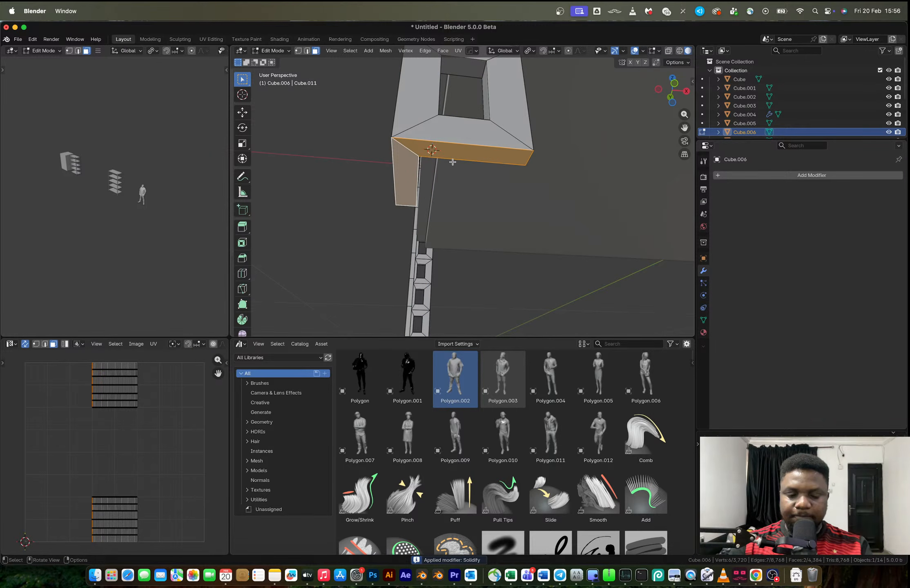
Duplicate the two bottom rim faces in place and separate the mesh by loose parts
{"action": "key", "text": "shift+d"}
{"action": "right_click", "coordinate": [437, 188]}
{"action": "key", "text": "p"}
{"action": "left_click", "coordinate": [439, 190]}
{"action": "key", "text": "Tab"}
Enlarge the separated L-shaped faces slightly and extrude them upward into a foot cap around the post's end
{"action": "left_click", "coordinate": [431, 154]}
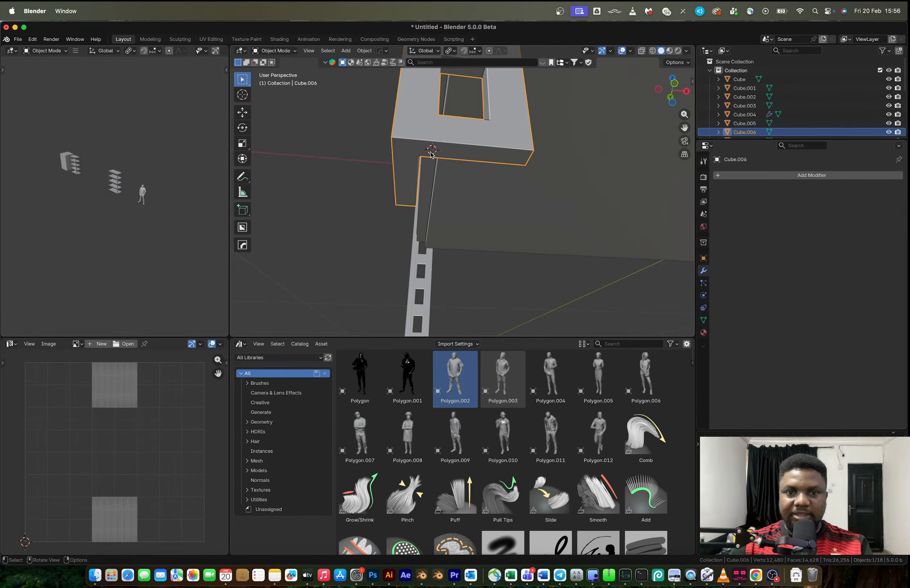
{"action": "left_click", "coordinate": [431, 154]}
{"action": "key", "text": "Tab"}
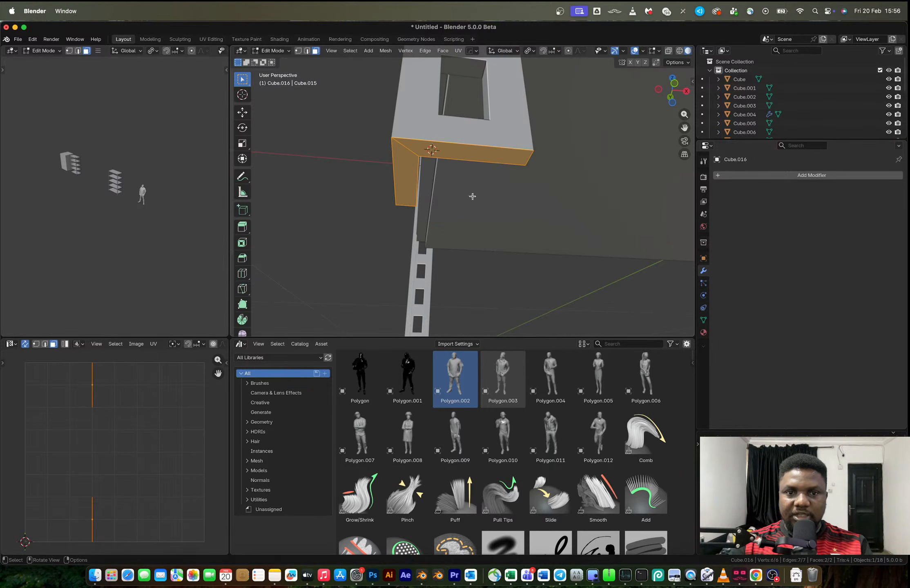
{"action": "key", "text": "s"}
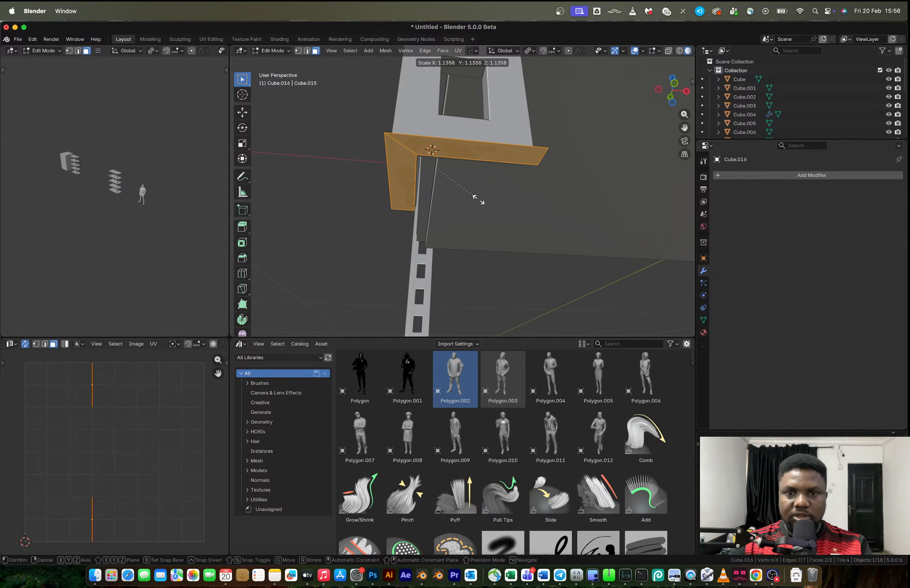
{"action": "left_click", "coordinate": [476, 198]}
{"action": "key", "text": "e"}
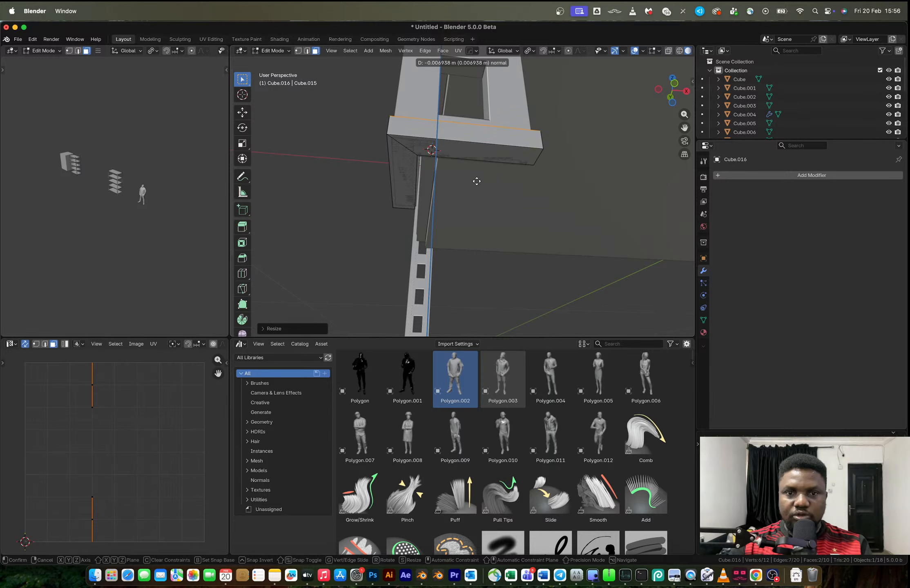
{"action": "left_click", "coordinate": [478, 167]}
{"action": "key", "text": "Tab"}
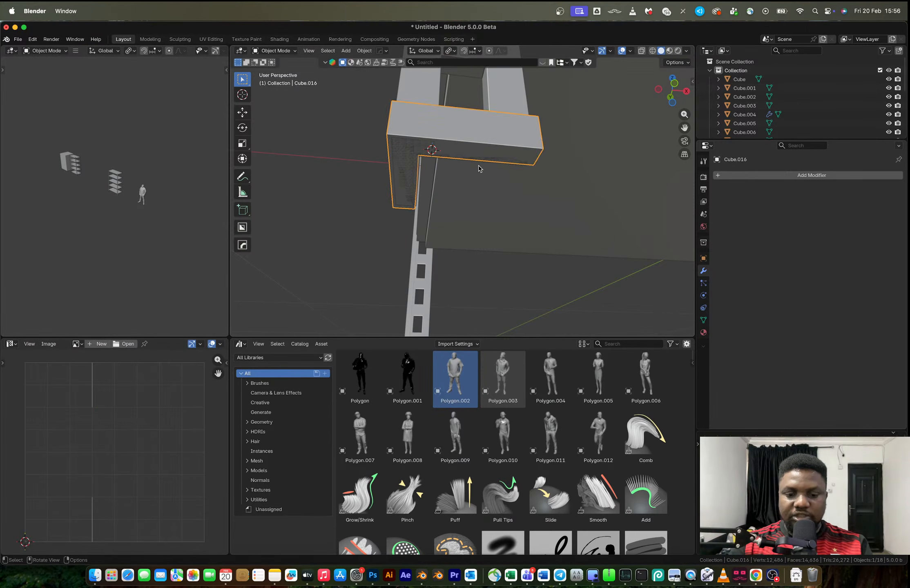
Lower the foot cap about 0.003 m along Z and join it to its corner post
{"action": "key", "text": "g"}
{"action": "key", "text": "z"}
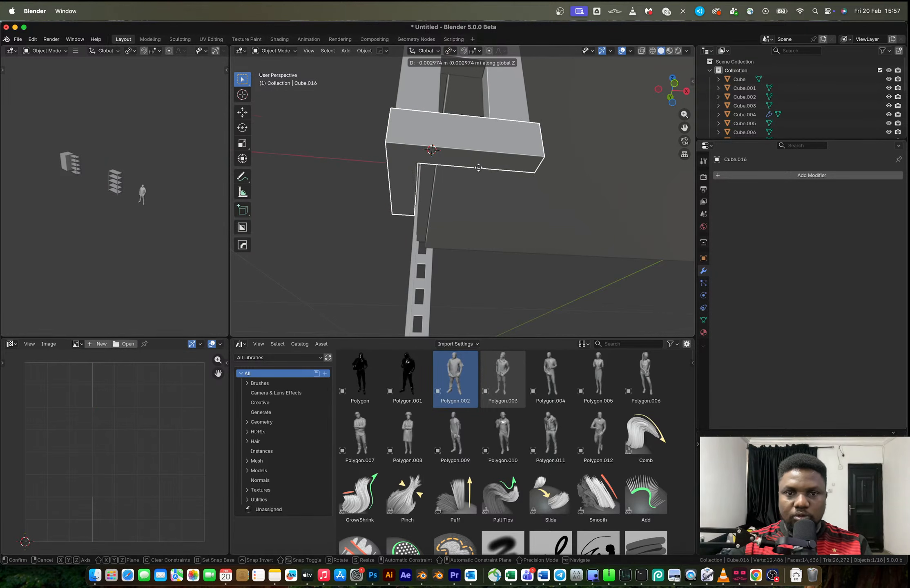
{"action": "left_click", "coordinate": [478, 166]}
{"action": "mouse_move", "coordinate": [478, 165]}
{"action": "middle_mouse_down"}
{"action": "mouse_move", "coordinate": [492, 201]}
{"action": "mouse_move", "coordinate": [476, 198]}
{"action": "mouse_move", "coordinate": [489, 165]}
{"action": "middle_mouse_up"}
{"action": "left_click", "coordinate": [489, 164], "text": "shift"}
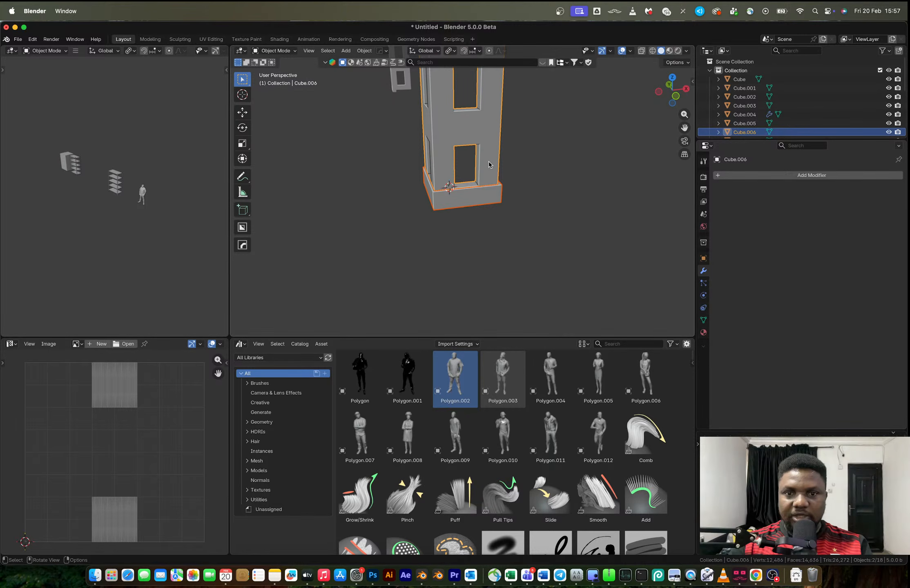
{"action": "key", "text": "ctrl+j"}
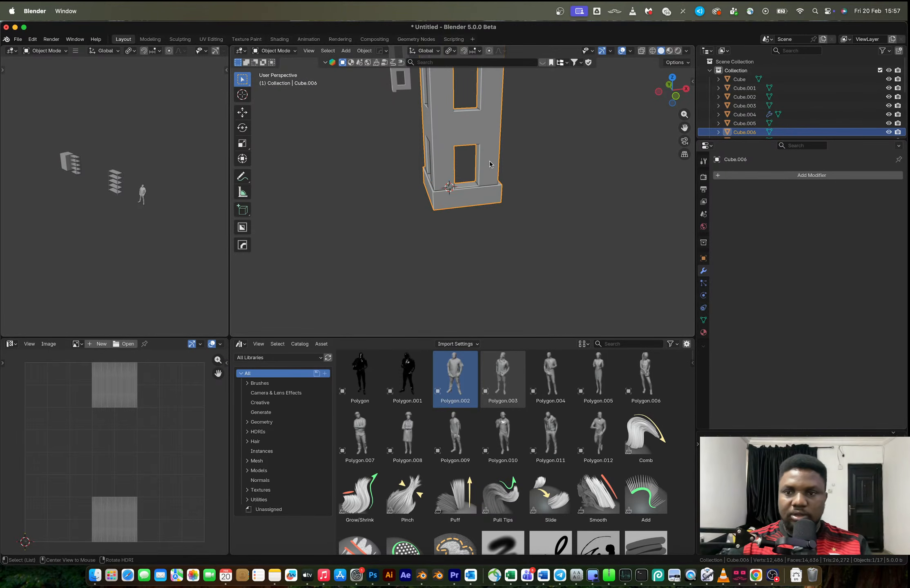
Mirror the capped post across X and Y to the other corners and apply the mirror modifier
{"action": "scroll", "coordinate": [490, 167], "scroll_direction": "down", "scroll_amount": 5}
{"action": "scroll", "coordinate": [492, 175], "scroll_direction": "down", "scroll_amount": 6}
{"action": "middle_click_drag", "start_coordinate": [493, 175], "coordinate": [506, 180]}
{"action": "key", "text": "alt+x"}
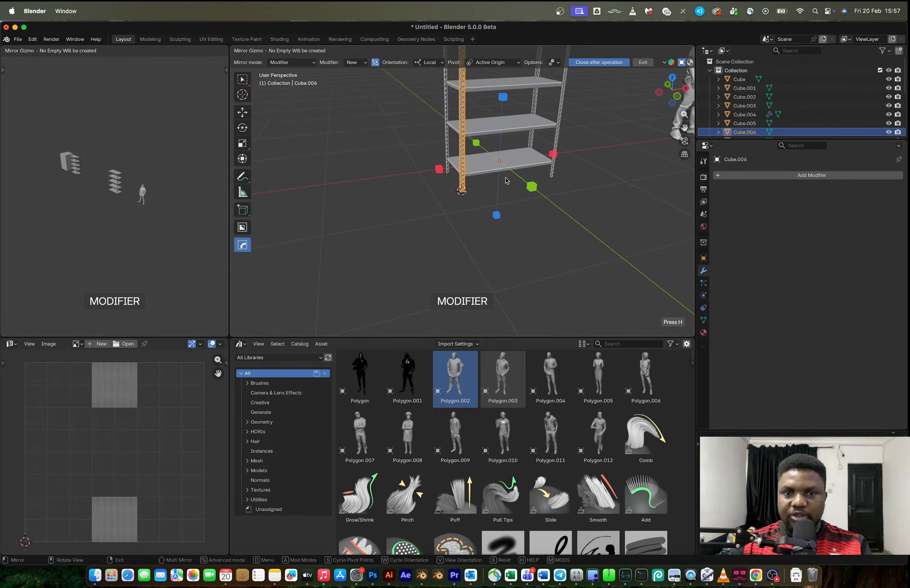
{"action": "left_click", "coordinate": [440, 169]}
{"action": "key", "text": "alt+x"}
{"action": "left_click", "coordinate": [531, 187]}
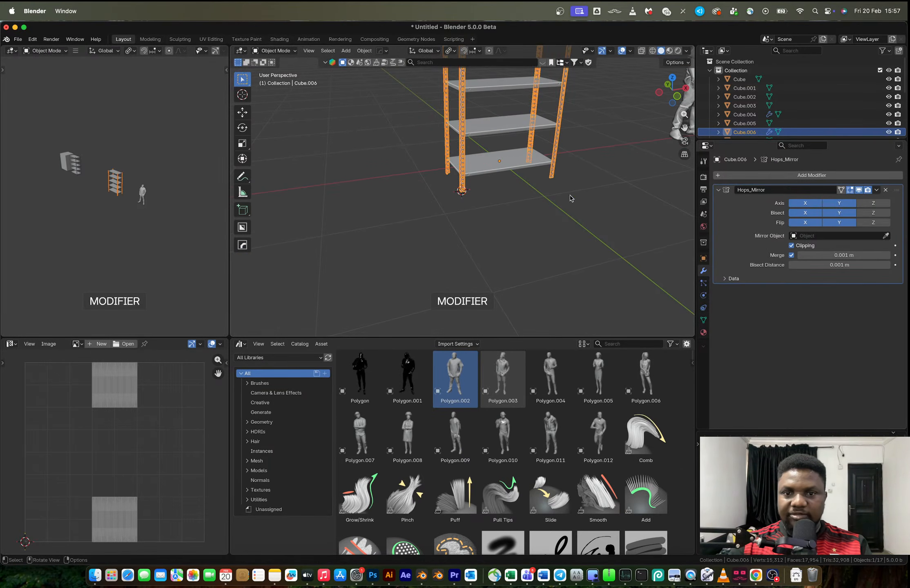
{"action": "key", "text": "ctrl+a"}
Merge all vertices of the mirrored posts by distance
{"action": "scroll", "coordinate": [502, 157], "scroll_direction": "up", "scroll_amount": 4}
{"action": "key", "text": "a"}
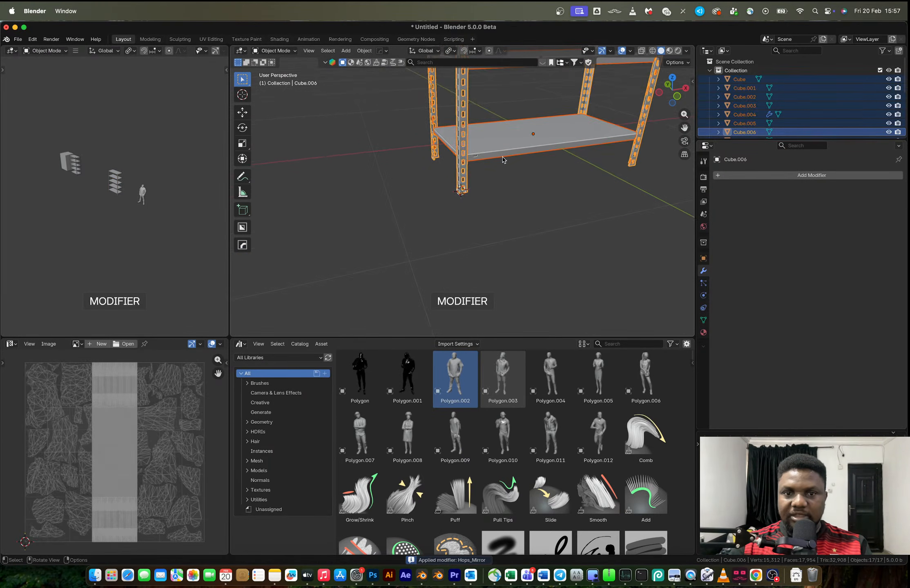
{"action": "left_click", "coordinate": [463, 183]}
{"action": "key", "text": "Tab"}
{"action": "key", "text": "1"}
{"action": "key", "text": "period"}
{"action": "key", "text": "m"}
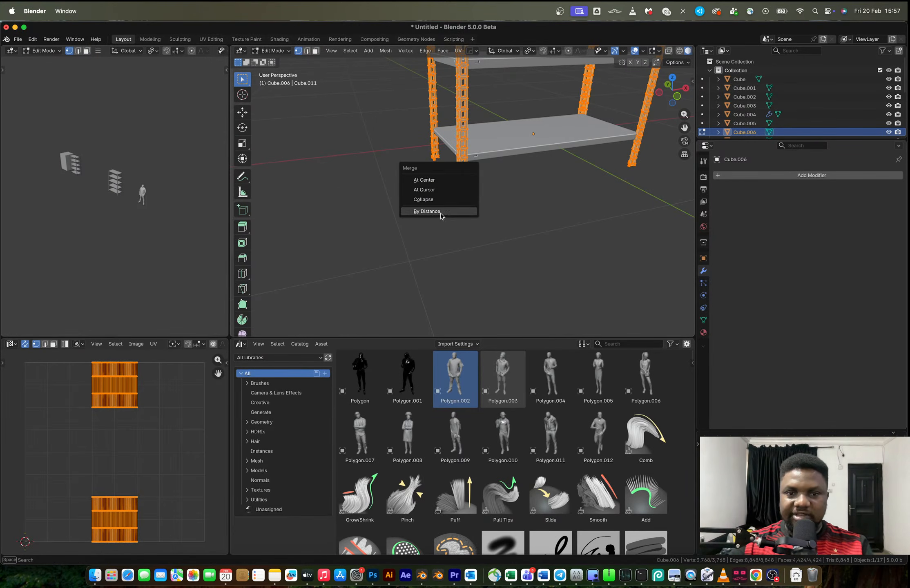
{"action": "left_click", "coordinate": [427, 211]}
{"action": "key", "text": "Tab"}
Scale the four posts by about 0.99 along X to fit them closer to the shelves
{"action": "middle_click_drag", "start_coordinate": [481, 186], "coordinate": [467, 273]}
{"action": "middle_click_drag", "start_coordinate": [455, 106], "coordinate": [385, 180], "text": "shift"}
{"action": "scroll", "coordinate": [446, 212], "scroll_direction": "up", "scroll_amount": 5}
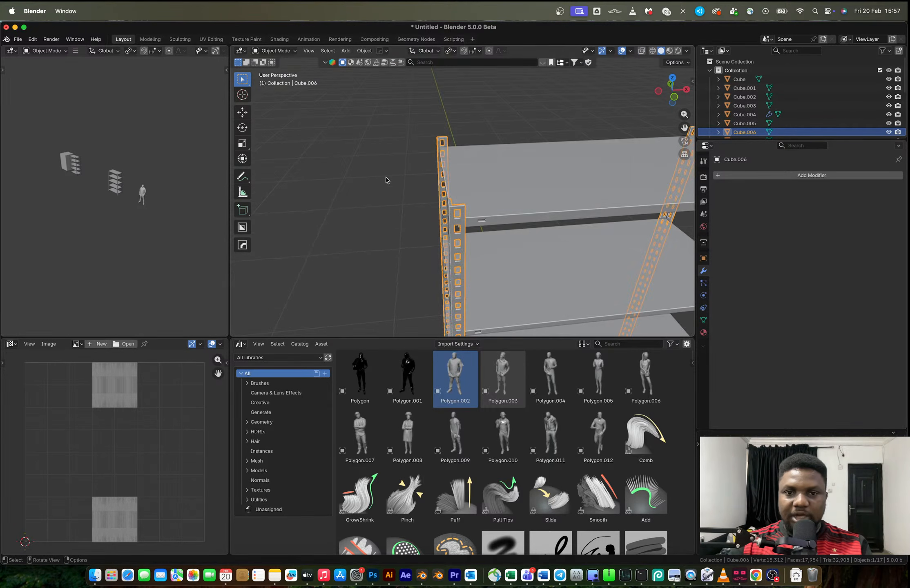
{"action": "middle_click_drag", "start_coordinate": [568, 182], "coordinate": [432, 169], "text": "shift"}
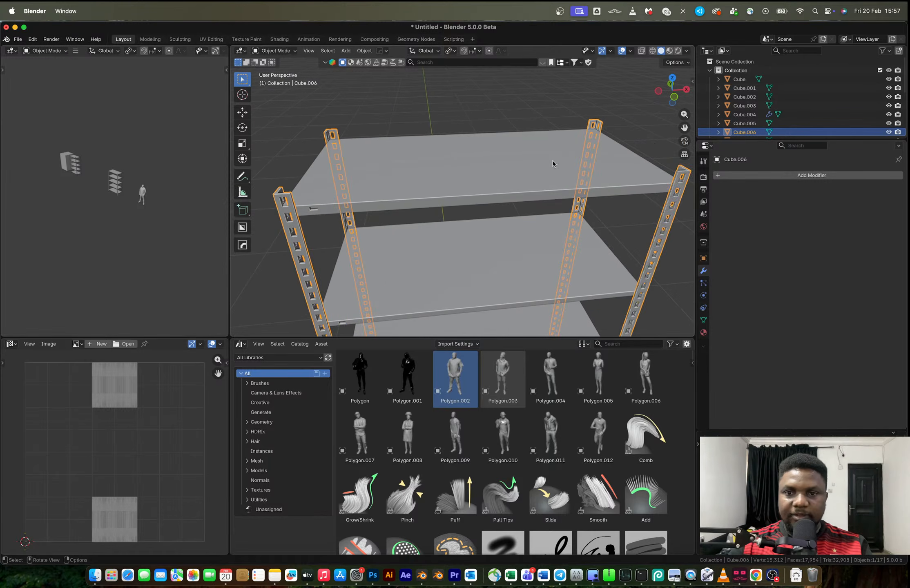
{"action": "key", "text": "s"}
{"action": "key", "text": "x"}
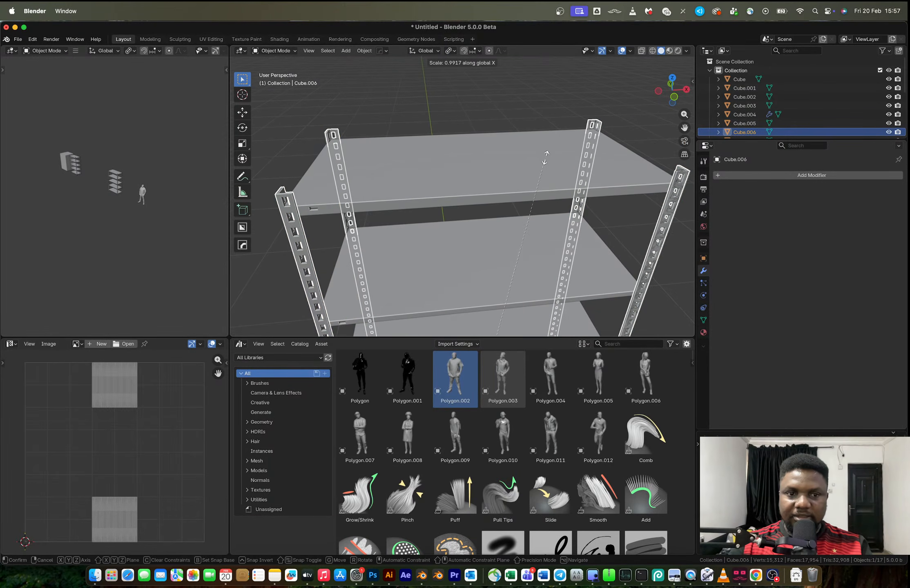
{"action": "left_click", "coordinate": [468, 166]}
Scale the four posts by about 0.99 along Y to fit them closer to the shelves
{"action": "middle_click_drag", "start_coordinate": [468, 166], "coordinate": [512, 160]}
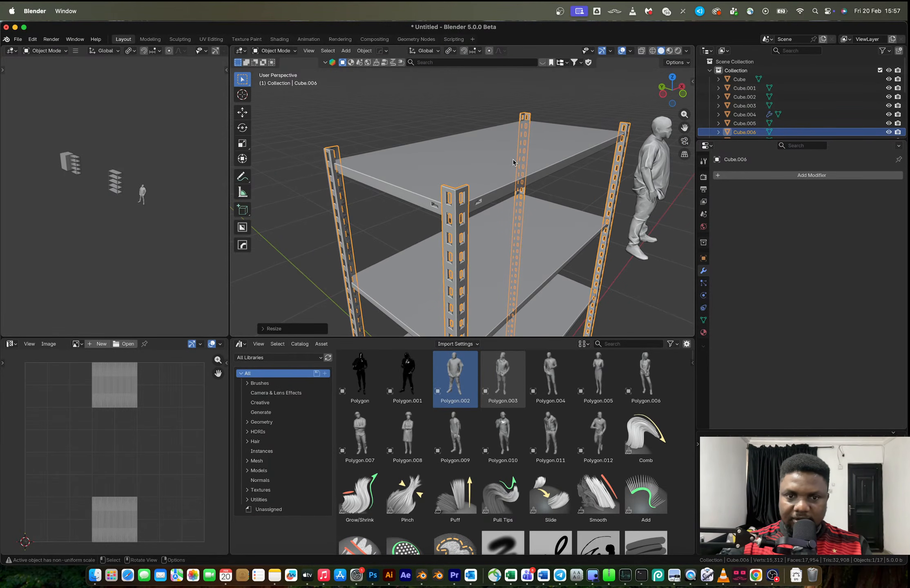
{"action": "key", "text": "s"}
{"action": "key", "text": "y"}
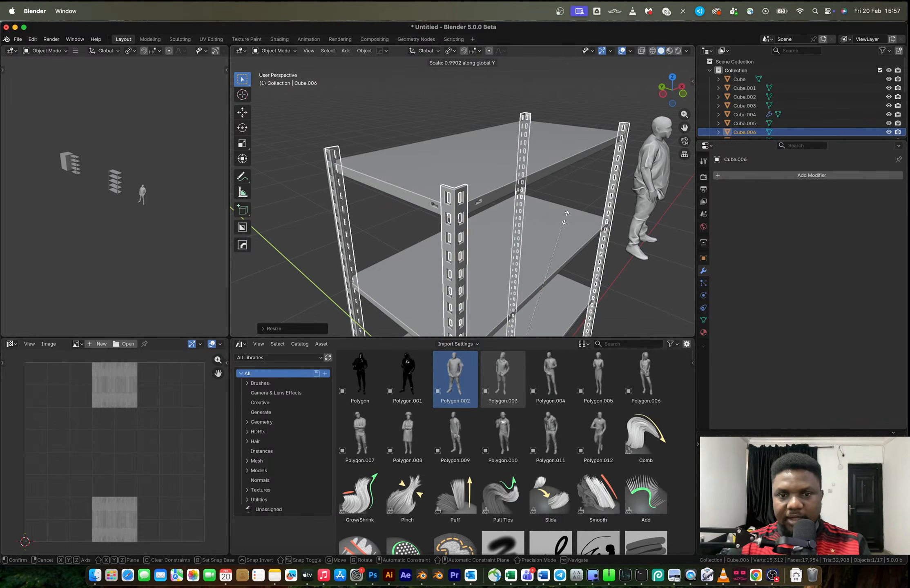
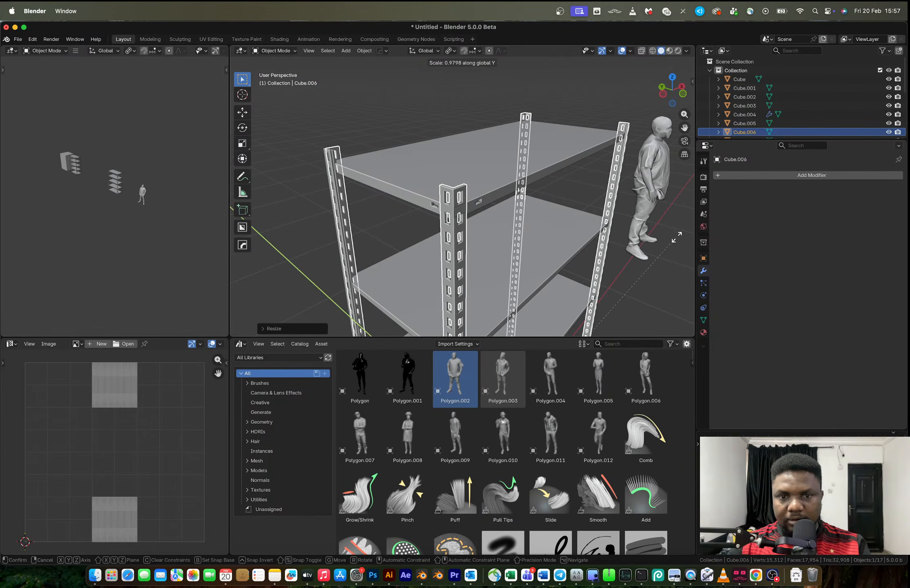
Finish scaling the four posts along Y to fit them closer to the shelves
{"action": "left_click", "coordinate": [423, 176]}
{"action": "middle_click_drag", "start_coordinate": [423, 176], "coordinate": [328, 196]}
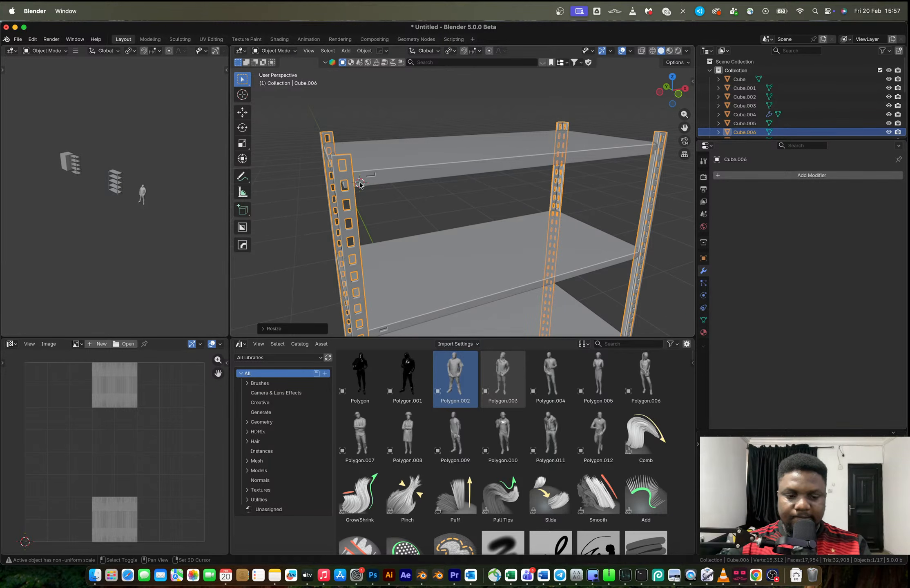
Add a plane where the top shelf meets the corner post, rotate it 90° about X, and scale it down to bracket size
{"action": "key", "text": "shift+a"}
{"action": "mouse_move", "coordinate": [360, 184]}
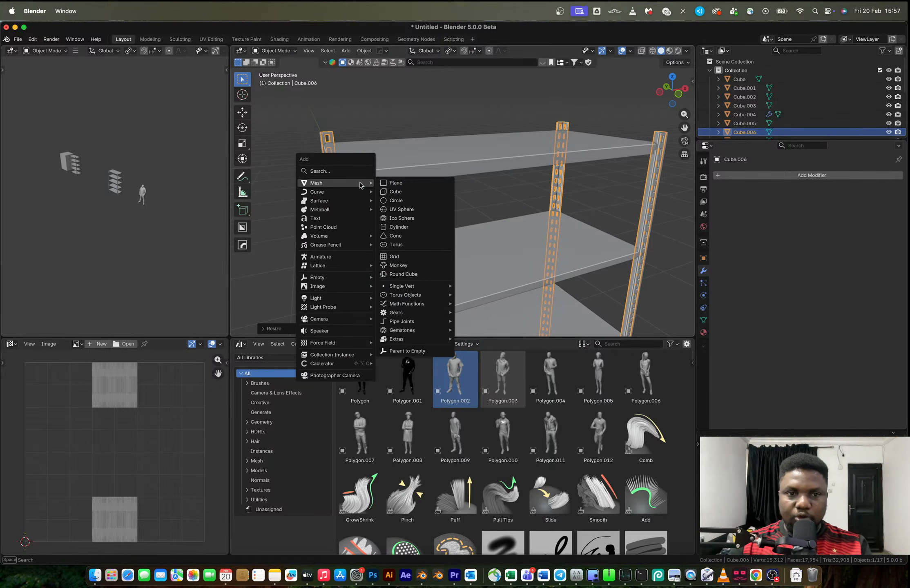
{"action": "left_click", "coordinate": [401, 184]}
{"action": "type", "text": "rx90"}
{"action": "key", "text": "Return"}
{"action": "key", "text": "s"}
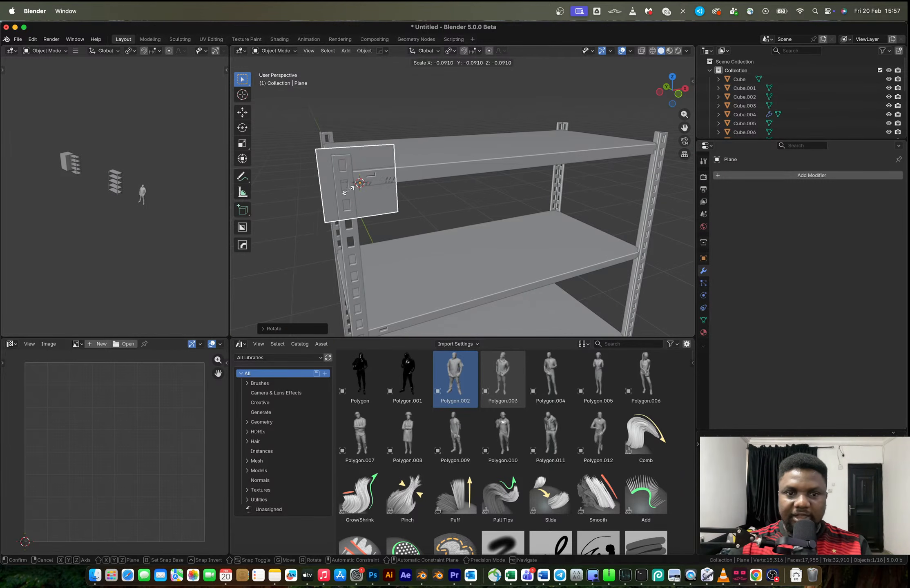
{"action": "left_click", "coordinate": [387, 204]}
Move the plane along Y to just in front of the post, and lower it slightly along Z
{"action": "middle_click_drag", "start_coordinate": [387, 206], "coordinate": [429, 219]}
{"action": "key", "text": "g"}
{"action": "key", "text": "y"}
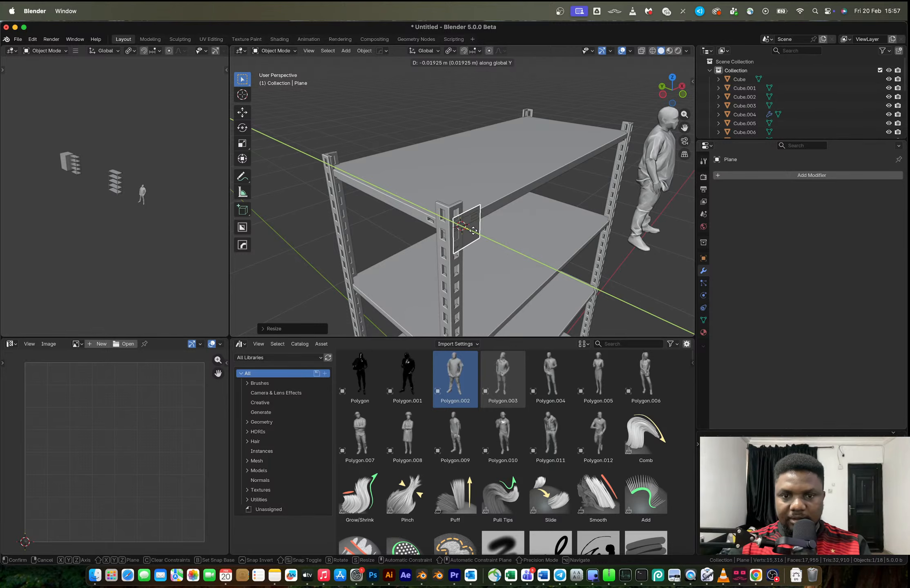
{"action": "left_click", "coordinate": [483, 232]}
{"action": "key", "text": "g"}
{"action": "key", "text": "z"}
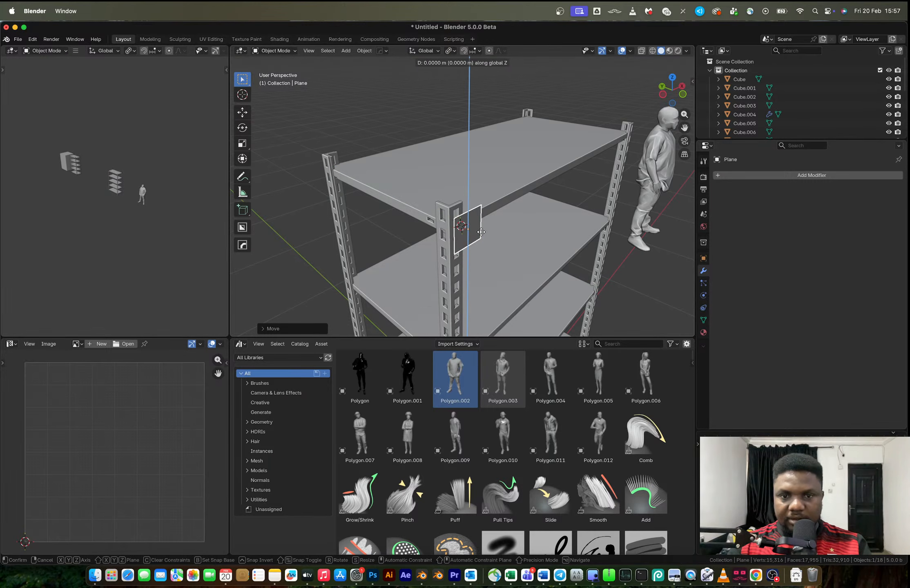
{"action": "left_click", "coordinate": [486, 242]}
Dissolve the plane's lower inner vertex to turn it into a triangular bracket, working from the front view
{"action": "left_click", "coordinate": [682, 94]}
{"action": "middle_click_drag", "start_coordinate": [373, 171], "coordinate": [537, 194], "text": "shift"}
{"action": "scroll", "coordinate": [402, 179], "scroll_direction": "up", "scroll_amount": 9}
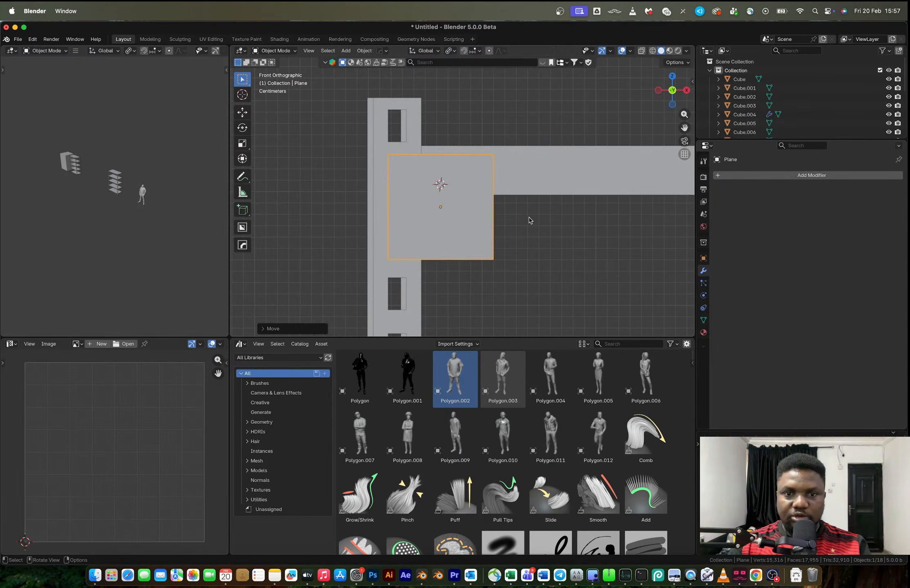
{"action": "key", "text": "Tab"}
{"action": "left_click", "coordinate": [492, 261]}
{"action": "key", "text": "x"}
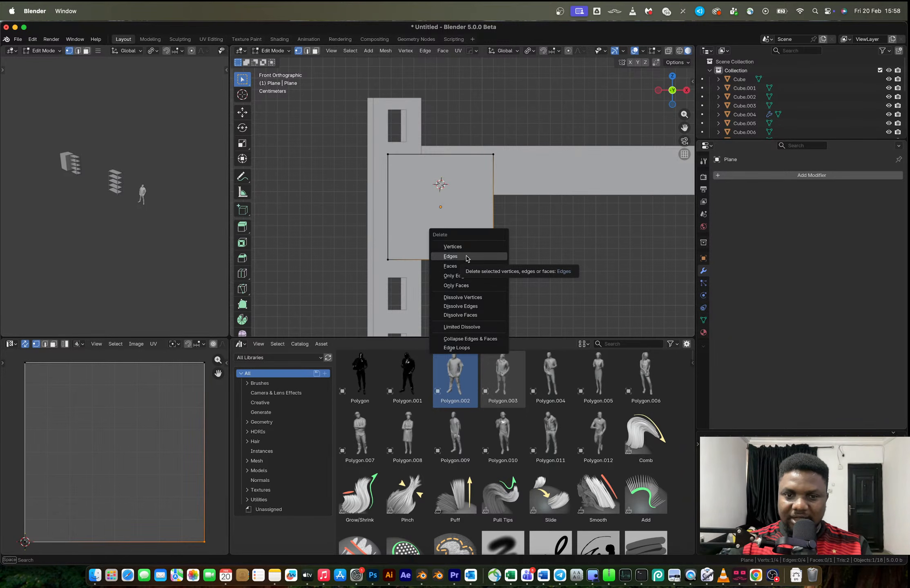
{"action": "left_click", "coordinate": [470, 298]}
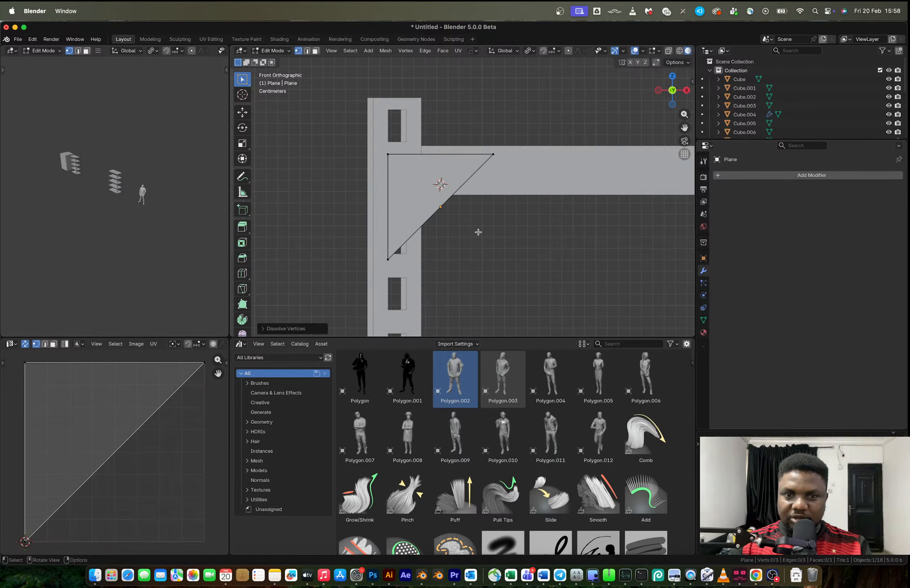
Add a vertex at the middle of the triangle's diagonal edge and move it inward toward the outer corner
{"action": "key", "text": "ctrl+r"}
{"action": "scroll", "coordinate": [440, 208], "scroll_direction": "up", "scroll_amount": 1}
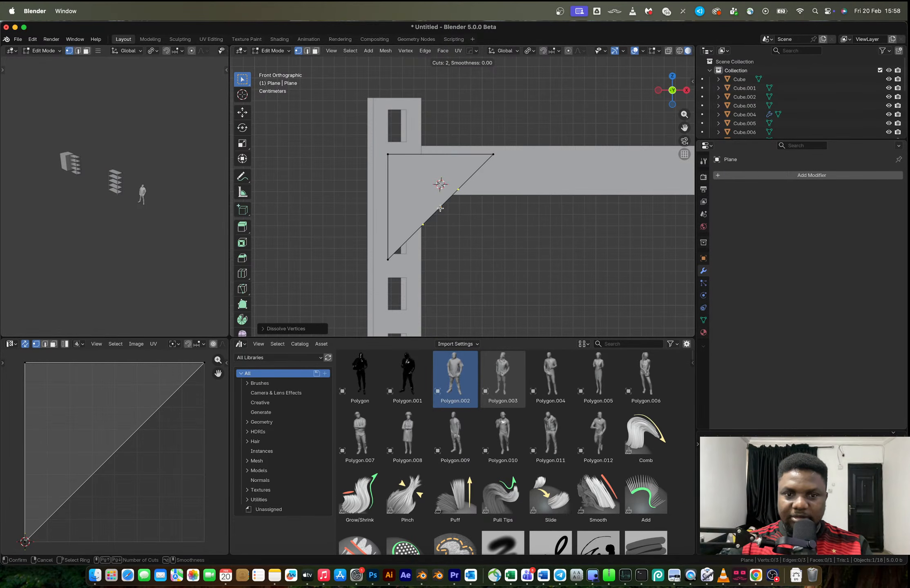
{"action": "left_click", "coordinate": [440, 208]}
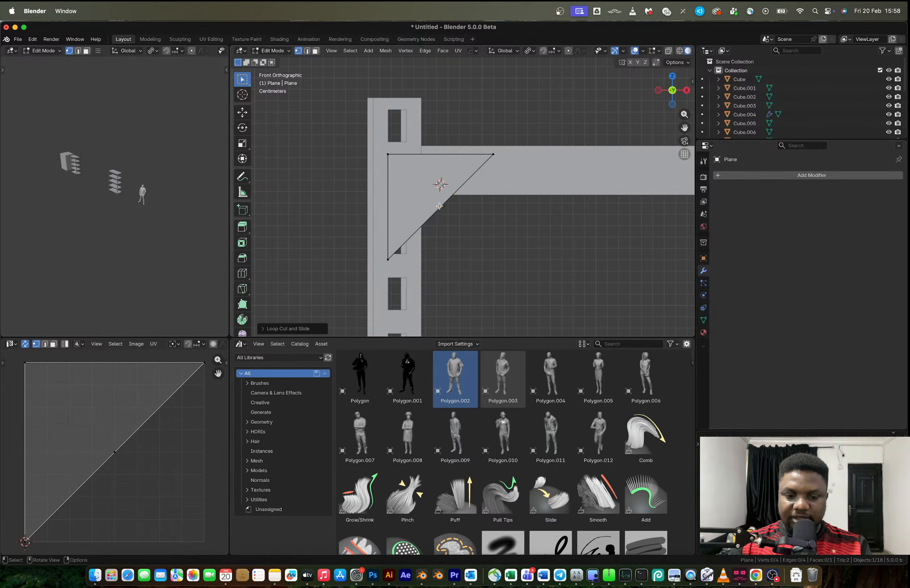
{"action": "left_click", "coordinate": [439, 206]}
{"action": "key", "text": "g"}
{"action": "left_click", "coordinate": [417, 182]}
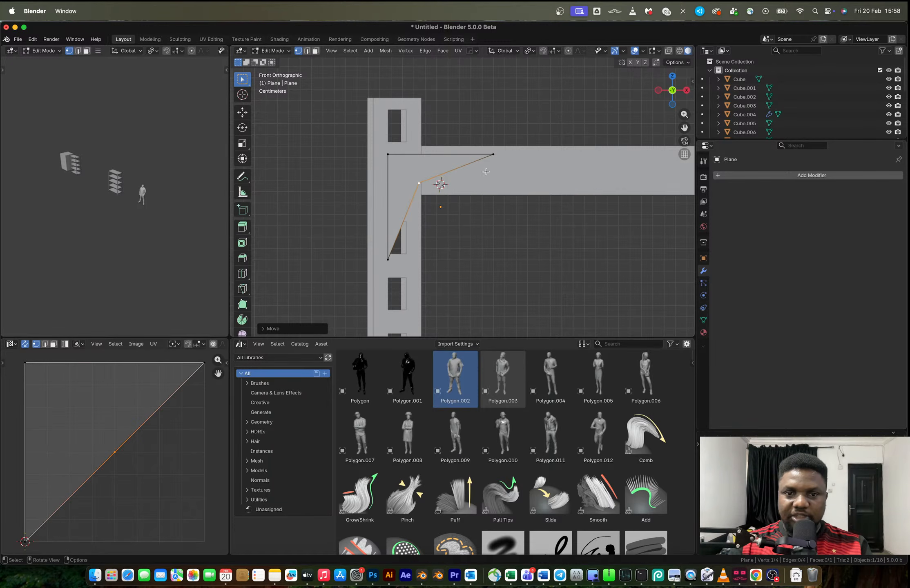
Try to round the bracket with a level 1 Subdivision modifier and supporting loop cuts
{"action": "left_click", "coordinate": [491, 156], "text": "shift"}
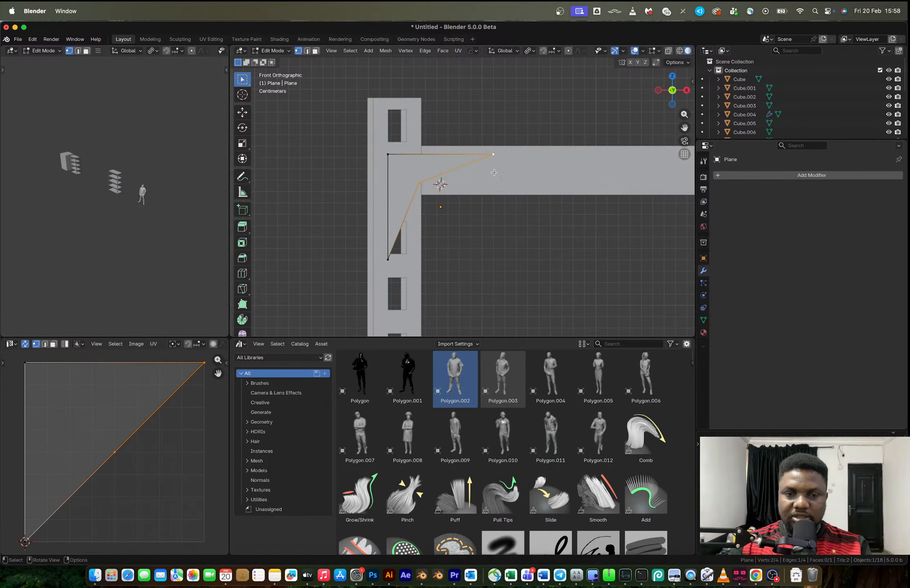
{"action": "key", "text": "ctrl+1"}
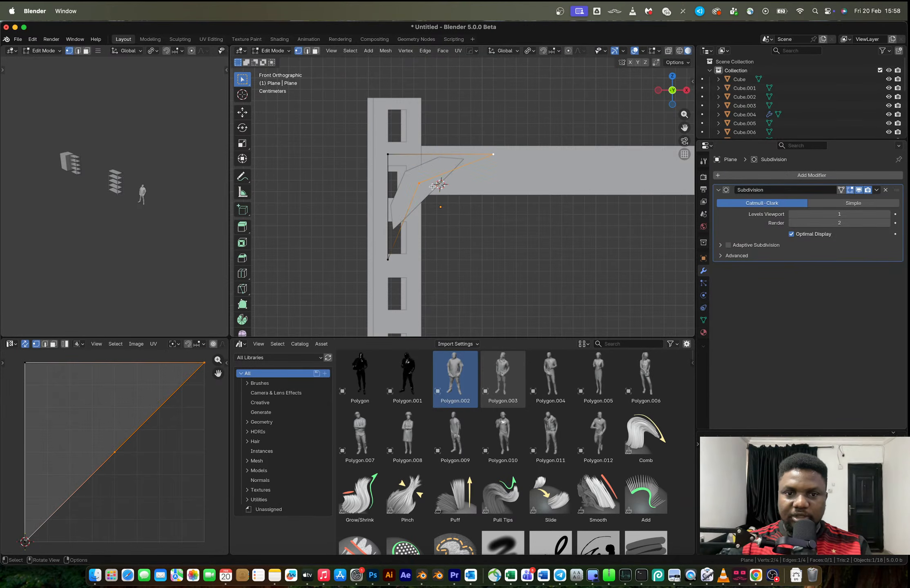
{"action": "key", "text": "ctrl+r"}
{"action": "left_click", "coordinate": [421, 169]}
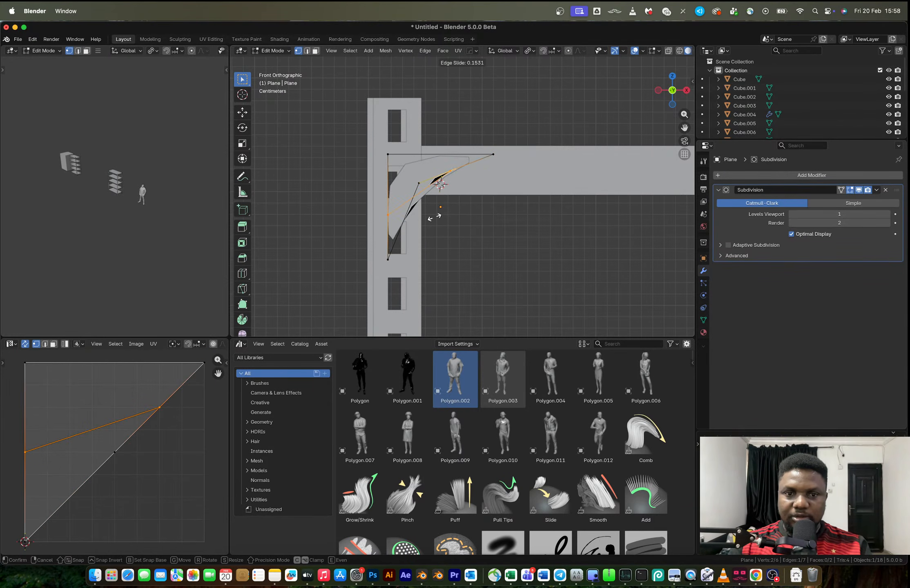
{"action": "left_click", "coordinate": [441, 128]}
{"action": "key", "text": "ctrl+r"}
{"action": "left_click", "coordinate": [435, 195]}
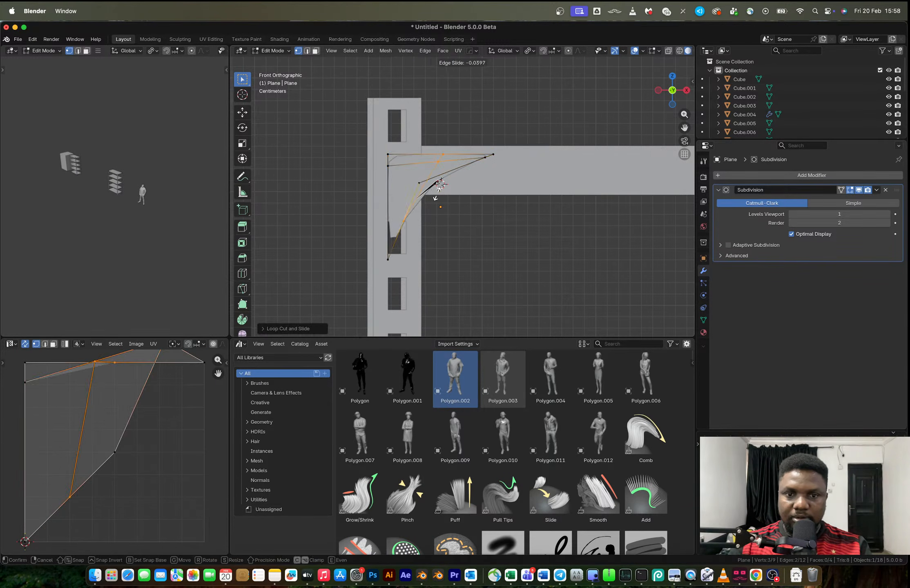
{"action": "left_click", "coordinate": [487, 186]}
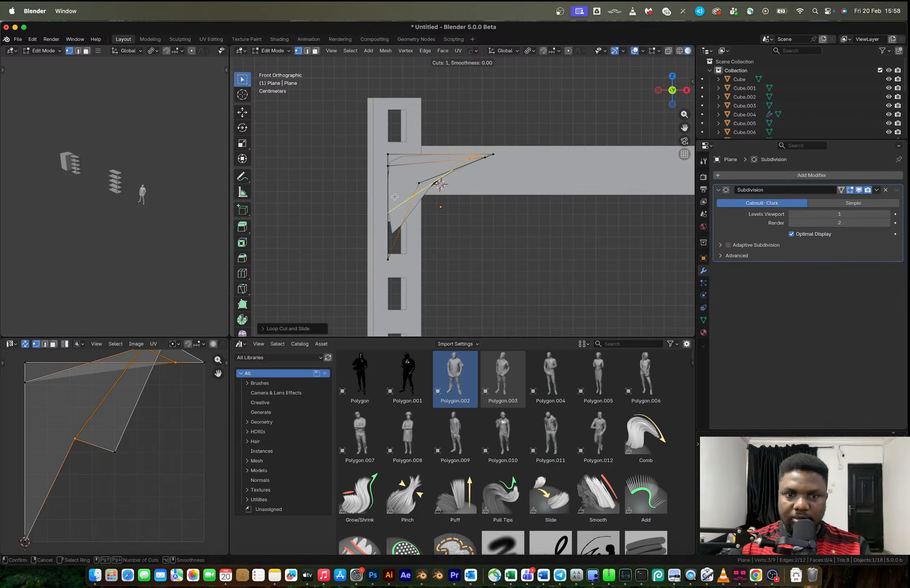
{"action": "key", "text": "ctrl+r"}
{"action": "left_click", "coordinate": [390, 227]}
{"action": "left_click", "coordinate": [388, 237]}
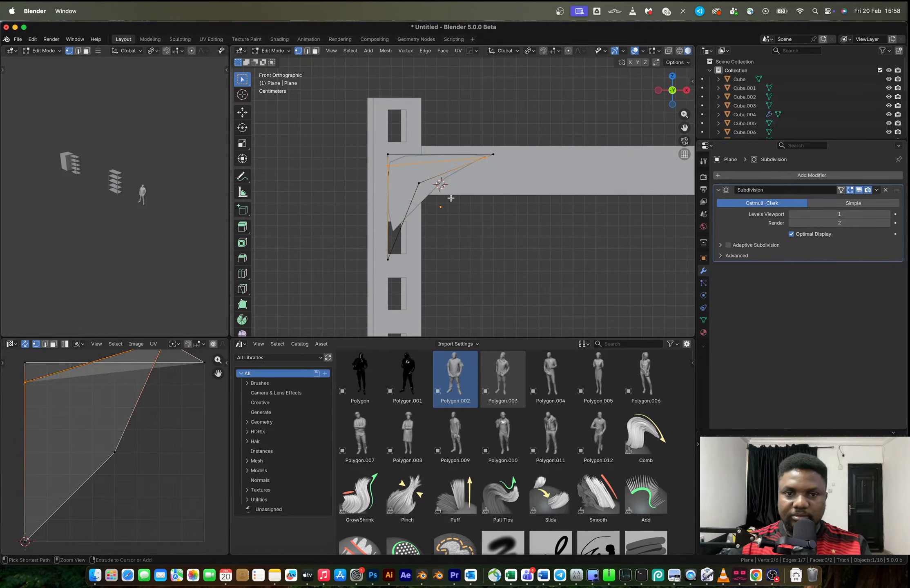
{"action": "key", "text": "Tab"}
{"action": "key", "text": "ctrl+z"}
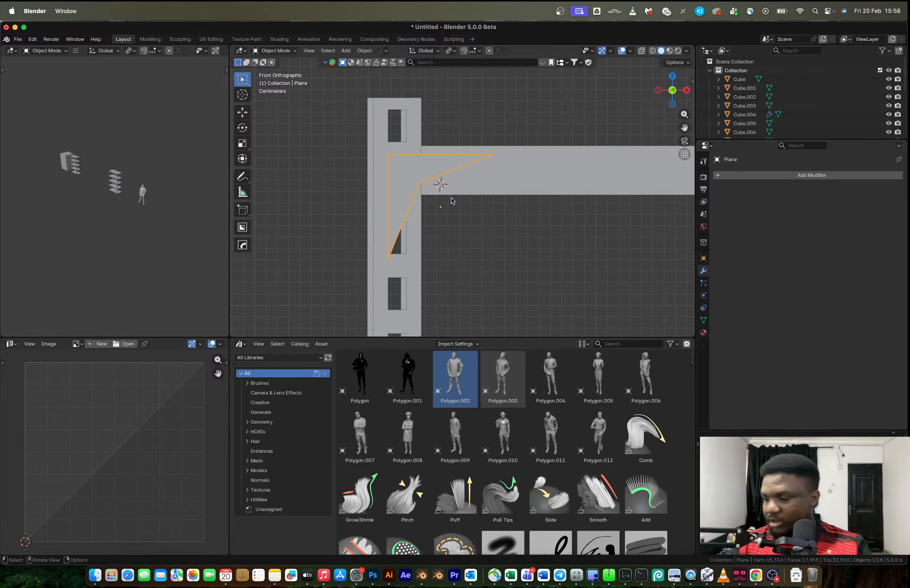
Lengthen the bracket's arms by moving the horizontal tip outward along X and the vertical tip downward along Z
{"action": "key", "text": "Tab"}
{"action": "key", "text": "a"}
{"action": "left_click", "coordinate": [490, 162]}
{"action": "key", "text": "g"}
{"action": "key", "text": "x"}
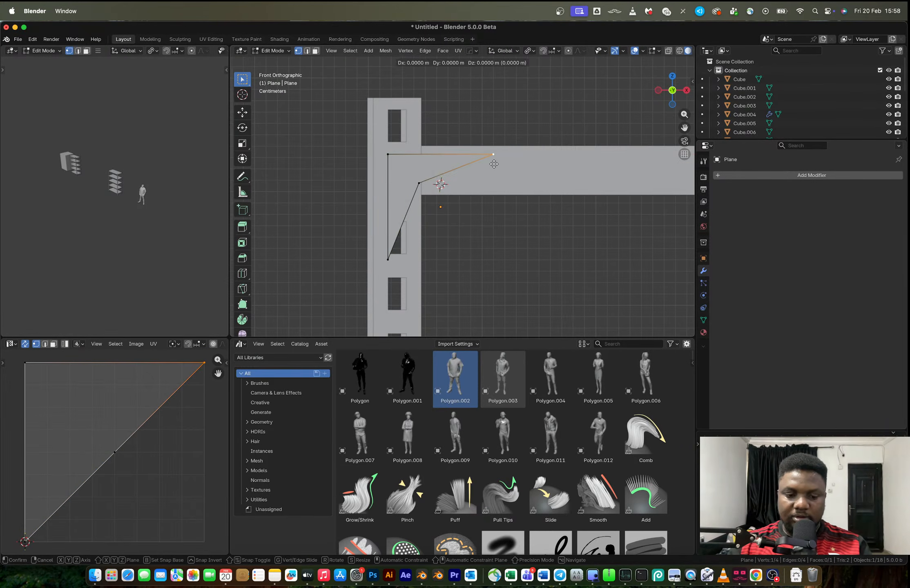
{"action": "left_click", "coordinate": [520, 166]}
{"action": "left_click", "coordinate": [387, 259]}
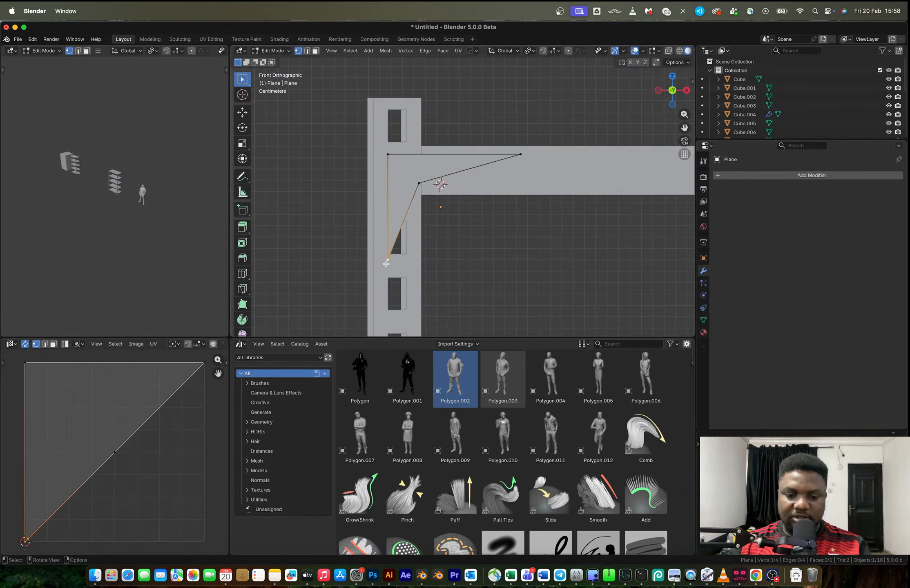
{"action": "key", "text": "g"}
{"action": "key", "text": "z"}
{"action": "left_click", "coordinate": [392, 299]}
Move the bracket's inner corner vertex slightly down and outward, and extend the horizontal tip about 0.02 m more along X
{"action": "left_click", "coordinate": [420, 184]}
{"action": "key", "text": "g"}
{"action": "left_click", "coordinate": [427, 199]}
{"action": "left_click", "coordinate": [517, 165]}
{"action": "key", "text": "g"}
{"action": "key", "text": "x"}
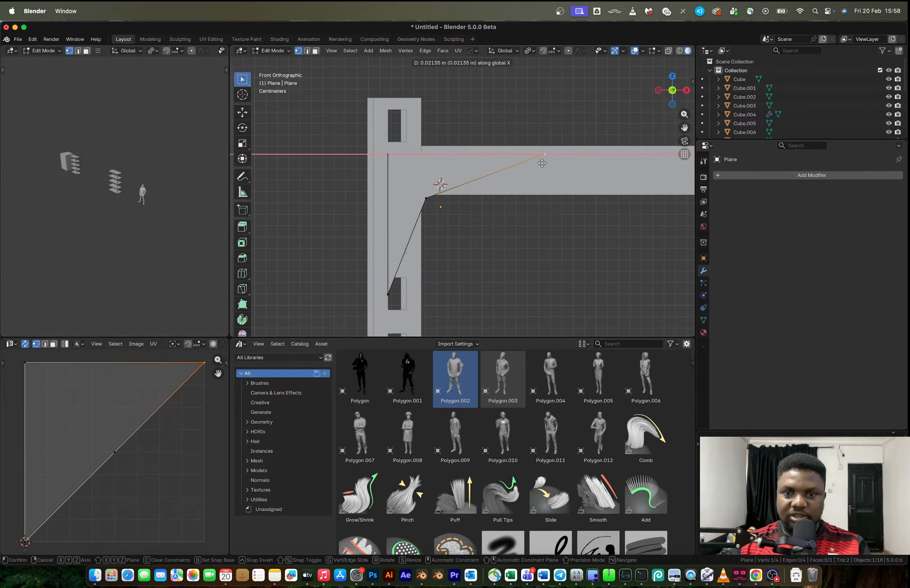
{"action": "left_click", "coordinate": [540, 163]}
Try to round all the bracket's corners with a five-segment vertex bevel
{"action": "key", "text": "a"}
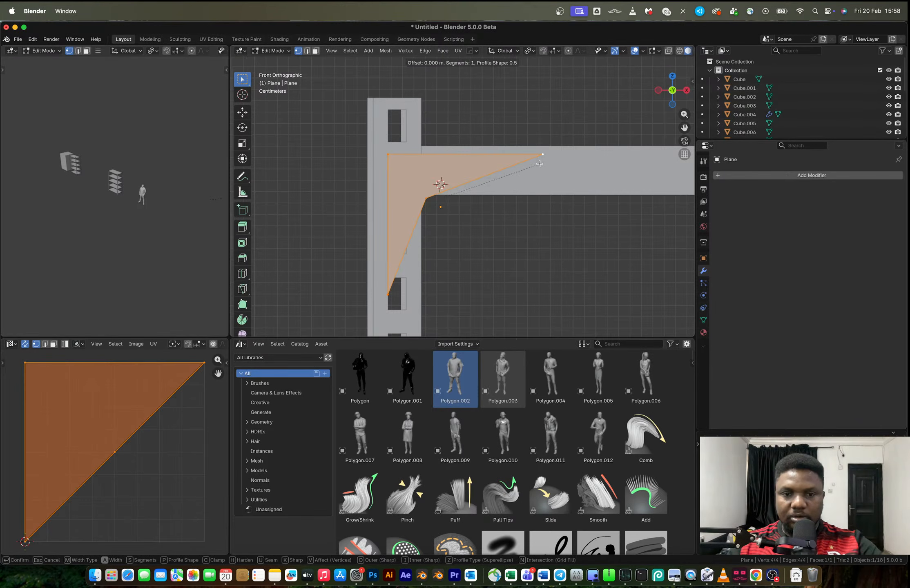
{"action": "key", "text": "ctrl+shift+b"}
{"action": "scroll", "coordinate": [637, 176], "scroll_direction": "up", "scroll_amount": 3}
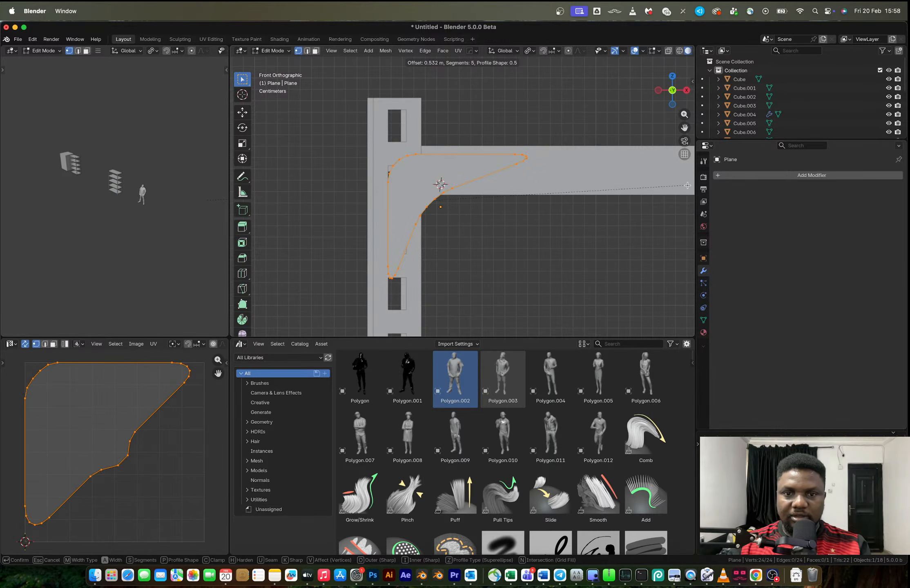
{"action": "left_click", "coordinate": [248, 196]}
{"action": "key", "text": "super+z"}
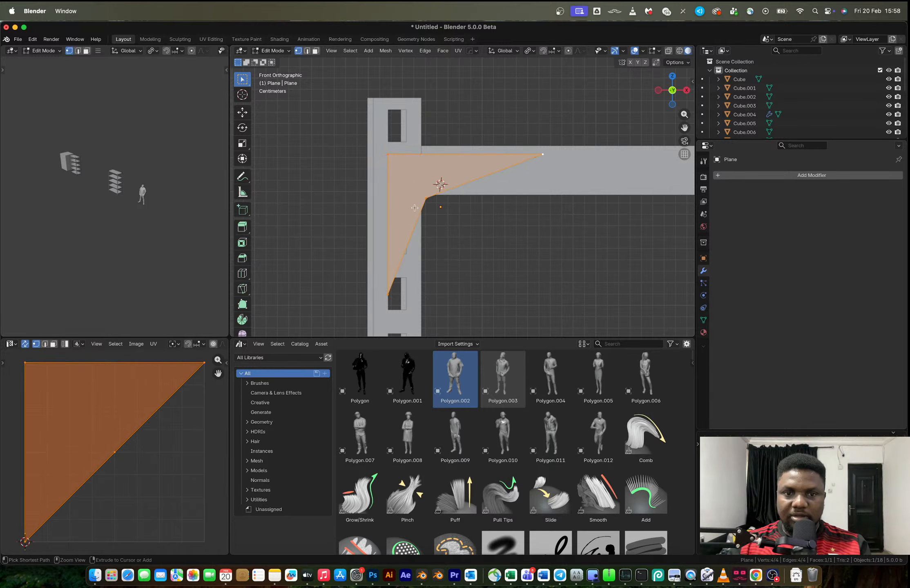
Apply the bracket's object transform and bevel all its vertices by about 0.026 m with five segments
{"action": "key", "text": "Tab"}
{"action": "key", "text": "ctrl+a"}
{"action": "left_click", "coordinate": [420, 209]}
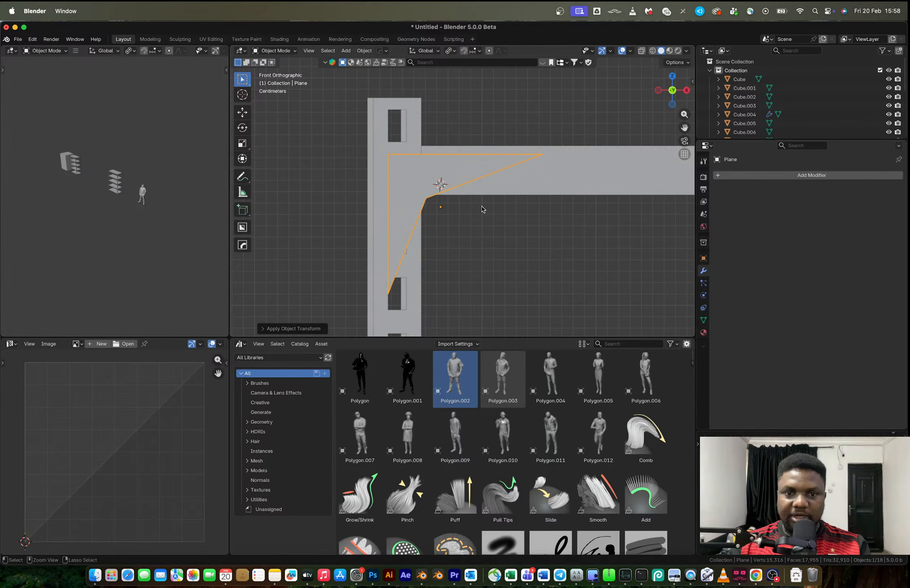
{"action": "key", "text": "Tab"}
{"action": "key", "text": "ctrl+shift+b"}
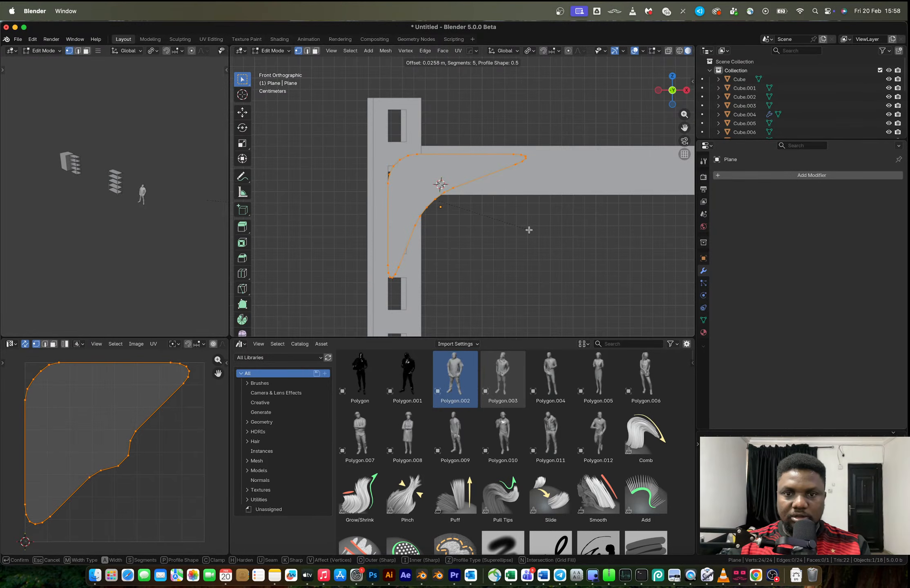
{"action": "left_click", "coordinate": [531, 230]}
{"action": "key", "text": "Tab"}
Extrude the rounded bracket face slightly to give the corner plate thickness
{"action": "mouse_move", "coordinate": [440, 171]}
{"action": "middle_mouse_down"}
{"action": "mouse_move", "coordinate": [515, 200]}
{"action": "mouse_move", "coordinate": [489, 227]}
{"action": "mouse_move", "coordinate": [443, 169]}
{"action": "mouse_move", "coordinate": [442, 179]}
{"action": "middle_mouse_up"}
{"action": "scroll", "coordinate": [481, 193], "scroll_direction": "down", "scroll_amount": 8}
{"action": "scroll", "coordinate": [526, 193], "scroll_direction": "up", "scroll_amount": 3}
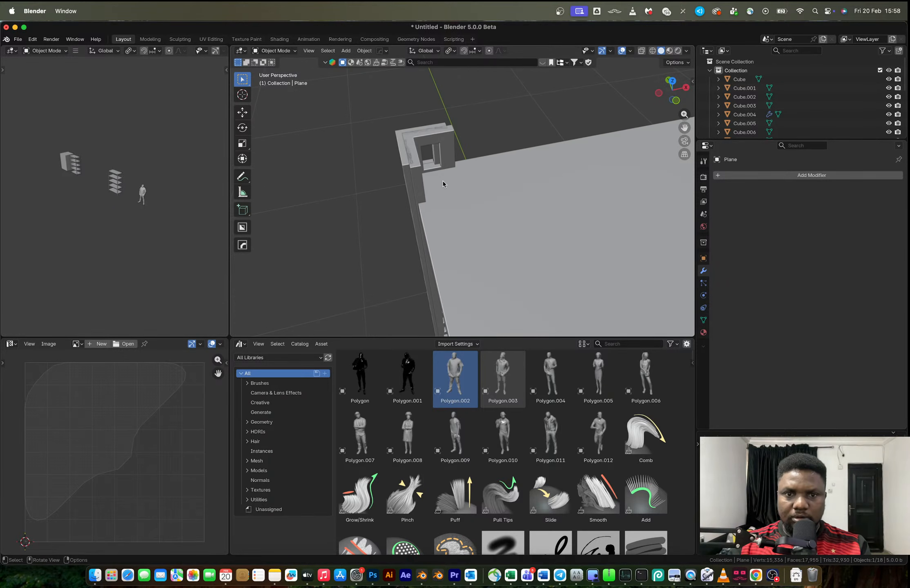
{"action": "scroll", "coordinate": [442, 184], "scroll_direction": "down", "scroll_amount": 3}
{"action": "scroll", "coordinate": [468, 203], "scroll_direction": "down", "scroll_amount": 5}
{"action": "middle_click_drag", "start_coordinate": [475, 204], "coordinate": [467, 186]}
{"action": "scroll", "coordinate": [494, 203], "scroll_direction": "up", "scroll_amount": 4}
{"action": "scroll", "coordinate": [466, 207], "scroll_direction": "up", "scroll_amount": 5}
{"action": "scroll", "coordinate": [465, 209], "scroll_direction": "up", "scroll_amount": 3}
{"action": "key", "text": "Tab"}
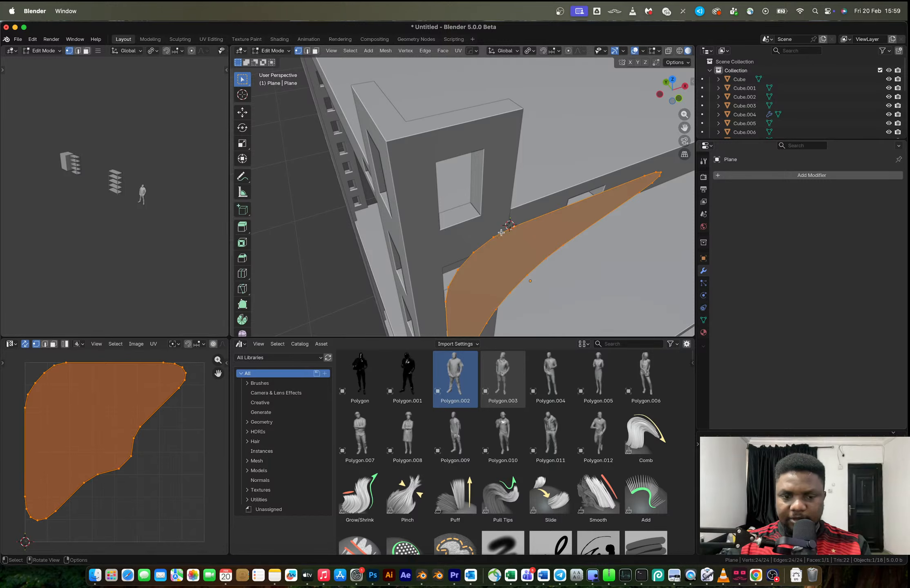
{"action": "key", "text": "e"}
{"action": "left_click", "coordinate": [497, 228]}
{"action": "key", "text": "Tab"}
{"action": "mouse_move", "coordinate": [497, 228]}
{"action": "middle_mouse_down"}
{"action": "mouse_move", "coordinate": [501, 186]}
{"action": "mouse_move", "coordinate": [509, 217]}
{"action": "middle_mouse_up"}
{"action": "scroll", "coordinate": [490, 187], "scroll_direction": "down", "scroll_amount": 3}
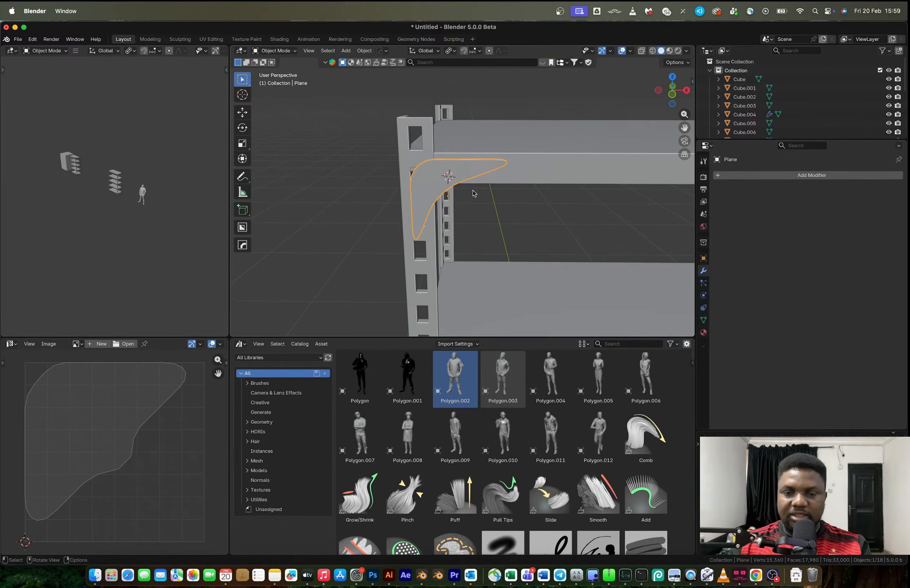
Add a cylinder on the bracket near its outer corner, rotate it 90° about X, and scale it down to fit the bracket
{"action": "key", "text": "ctrl+Right"}
{"action": "key", "text": "ctrl+Left"}
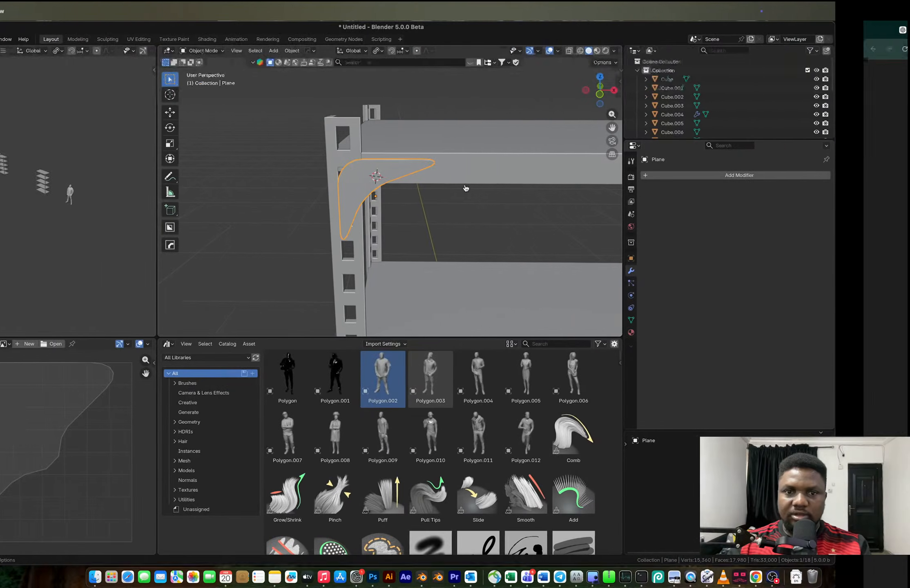
{"action": "scroll", "coordinate": [389, 160], "scroll_direction": "up", "scroll_amount": 4}
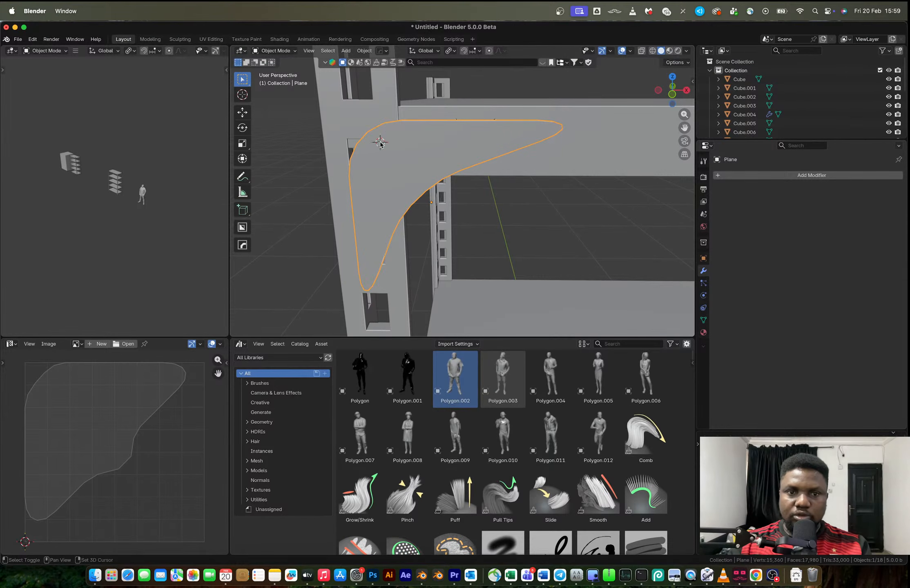
{"action": "key", "text": "shift+a"}
{"action": "mouse_move", "coordinate": [380, 141]}
{"action": "left_click", "coordinate": [423, 186]}
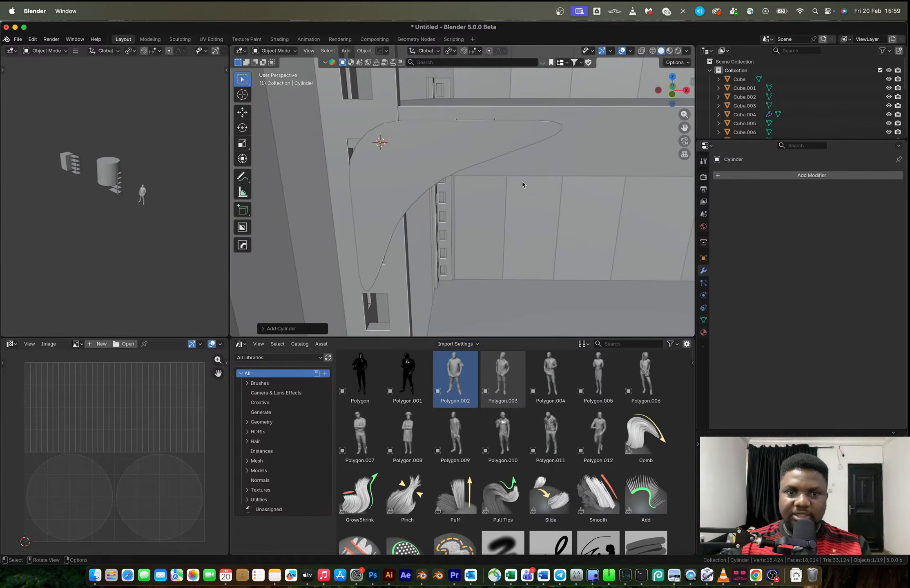
{"action": "type", "text": "rx90"}
{"action": "key", "text": "Return"}
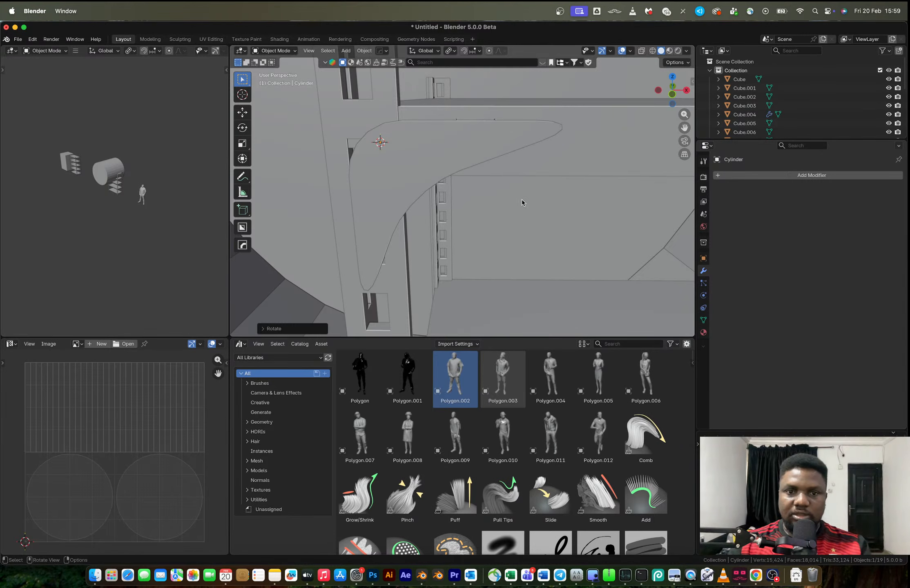
{"action": "key", "text": "s"}
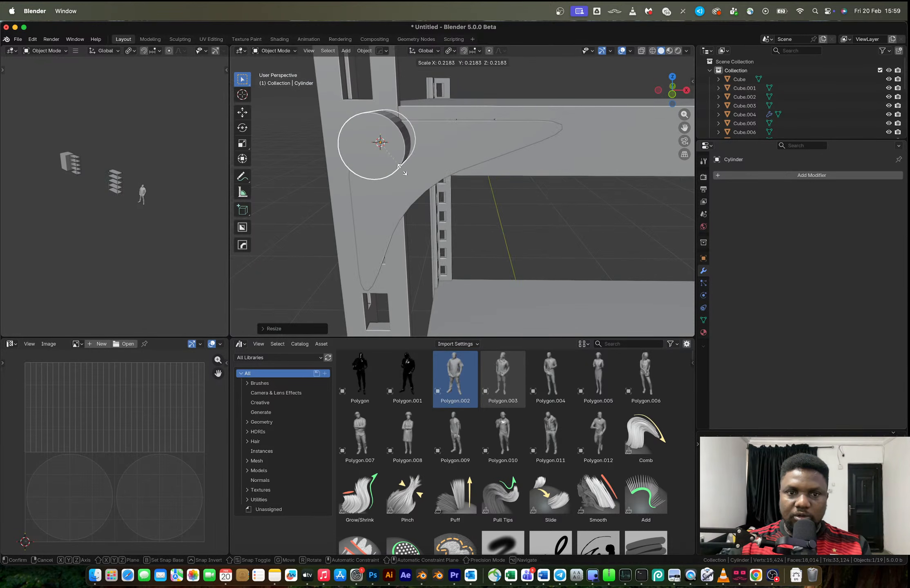
{"action": "left_click", "coordinate": [380, 142]}
{"action": "middle_click_drag", "start_coordinate": [378, 145], "coordinate": [445, 169]}
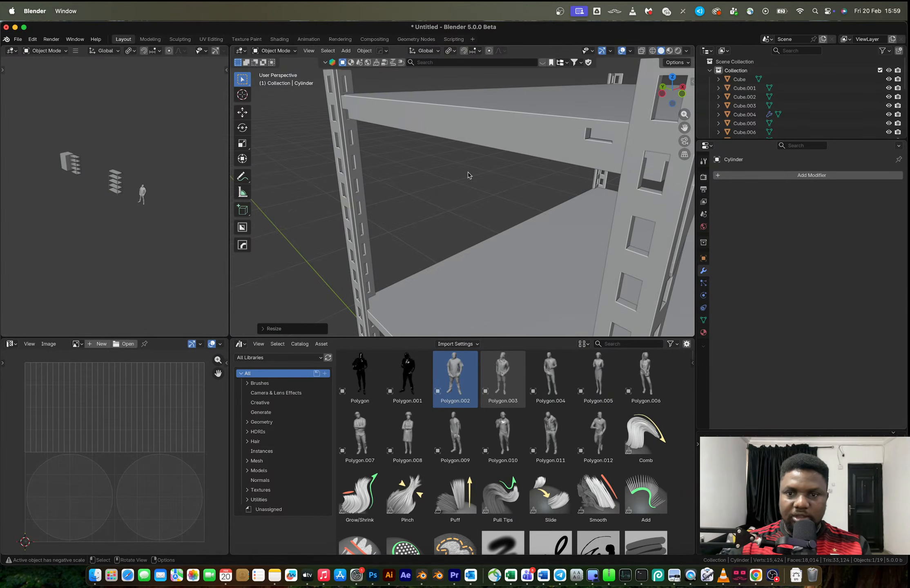
Stretch the small cylinder on the bracket along Y to about 2.1 times its length
{"action": "left_click", "coordinate": [309, 51]}
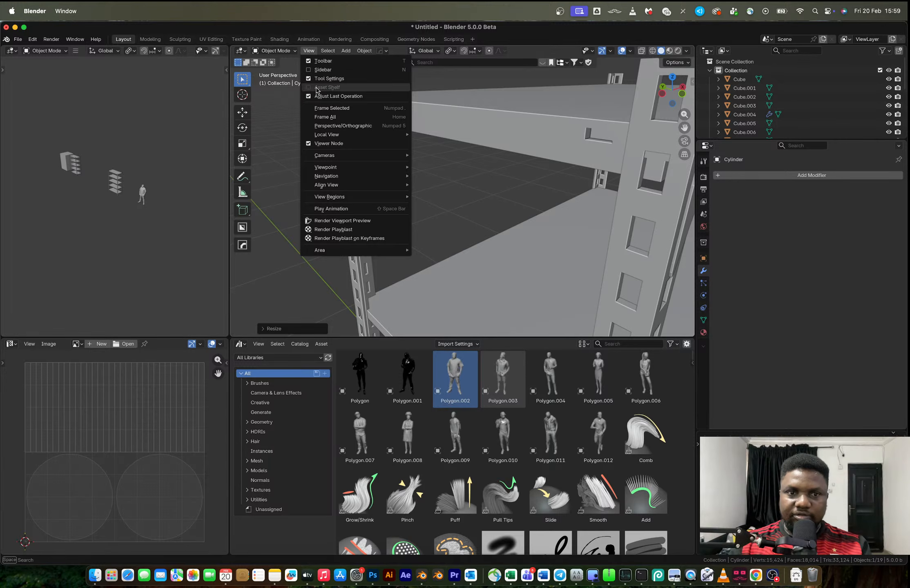
{"action": "left_click", "coordinate": [322, 107]}
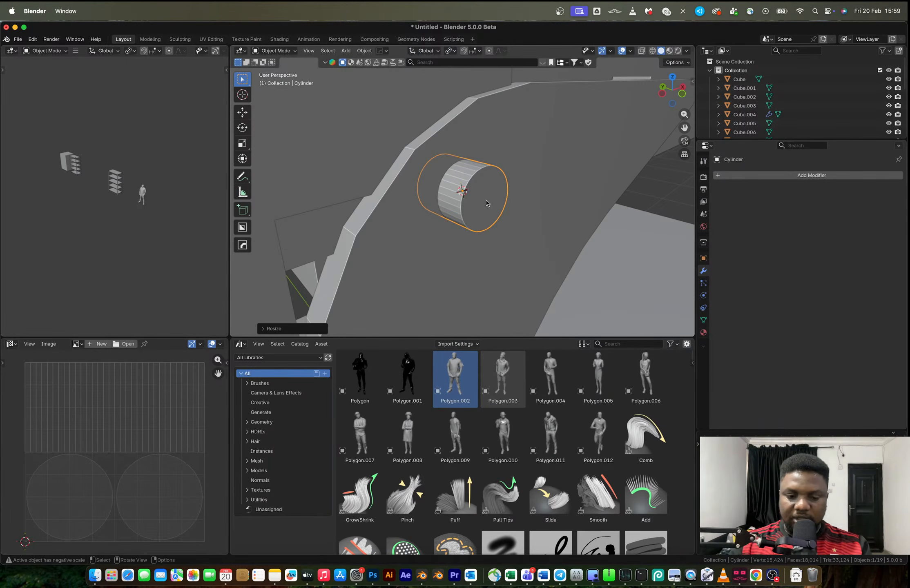
{"action": "key", "text": "s"}
{"action": "key", "text": "y"}
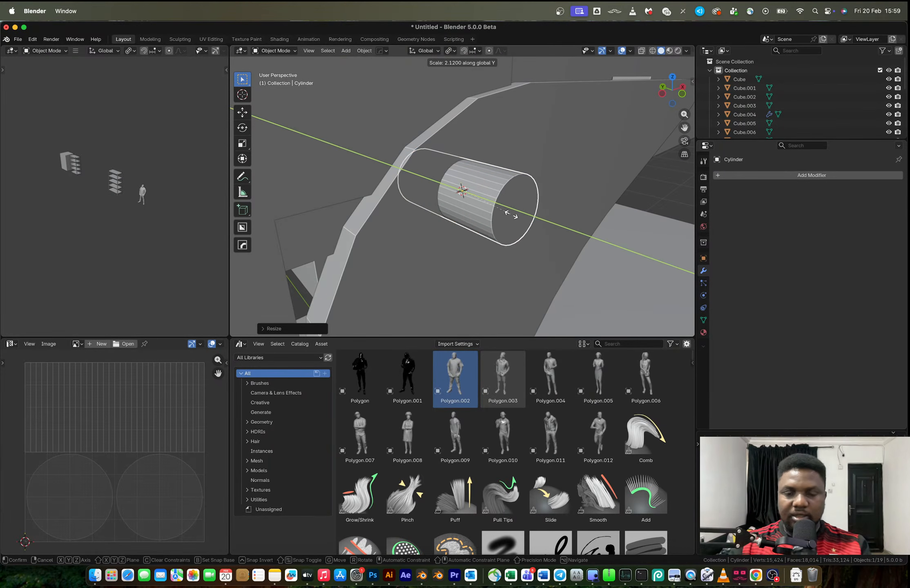
{"action": "left_click", "coordinate": [512, 213]}
Add a second cylinder mesh with 6 vertices at the 3D cursor to serve as the hexagonal bolt head
{"action": "key", "text": "shift+a"}
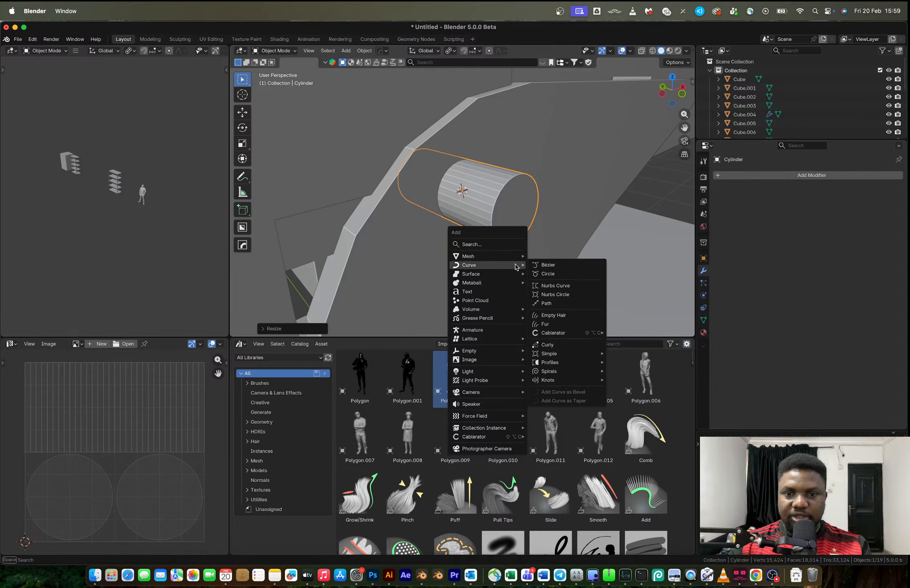
{"action": "mouse_move", "coordinate": [513, 257]}
{"action": "left_click", "coordinate": [550, 300]}
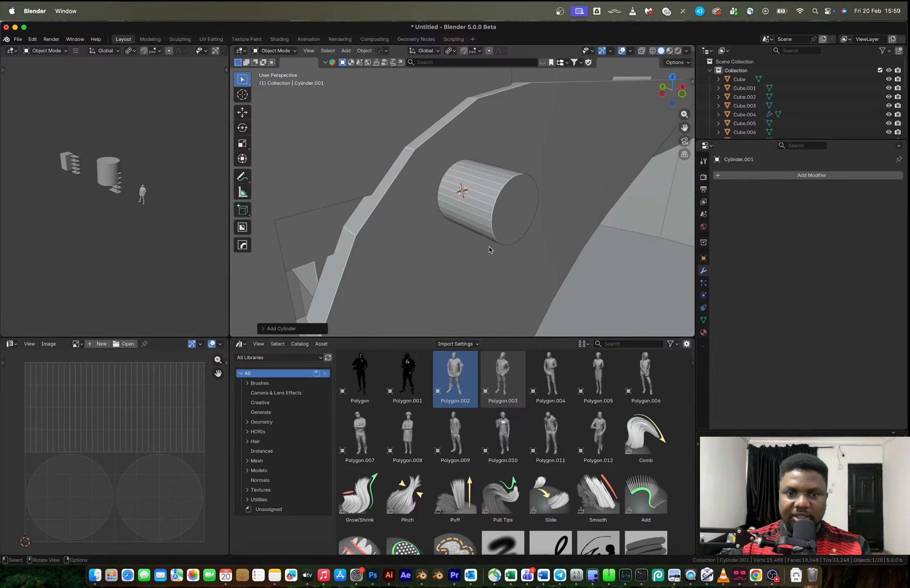
{"action": "left_click", "coordinate": [265, 329]}
{"action": "left_click_drag", "start_coordinate": [343, 223], "coordinate": [343, 222]}
{"action": "type", "text": "6"}
{"action": "key", "text": "Return"}
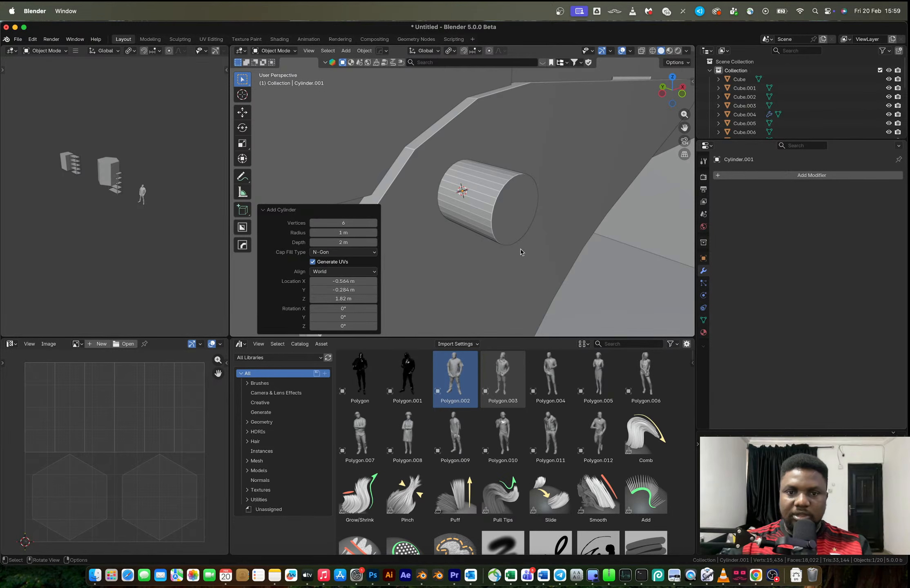
Scale the hexagonal cylinder down to bolt size, rotate it 90° about X, and shrink it further around the shaft
{"action": "key", "text": "s"}
{"action": "left_click", "coordinate": [464, 201]}
{"action": "key", "text": "s"}
{"action": "left_click", "coordinate": [451, 214]}
{"action": "key", "text": "s"}
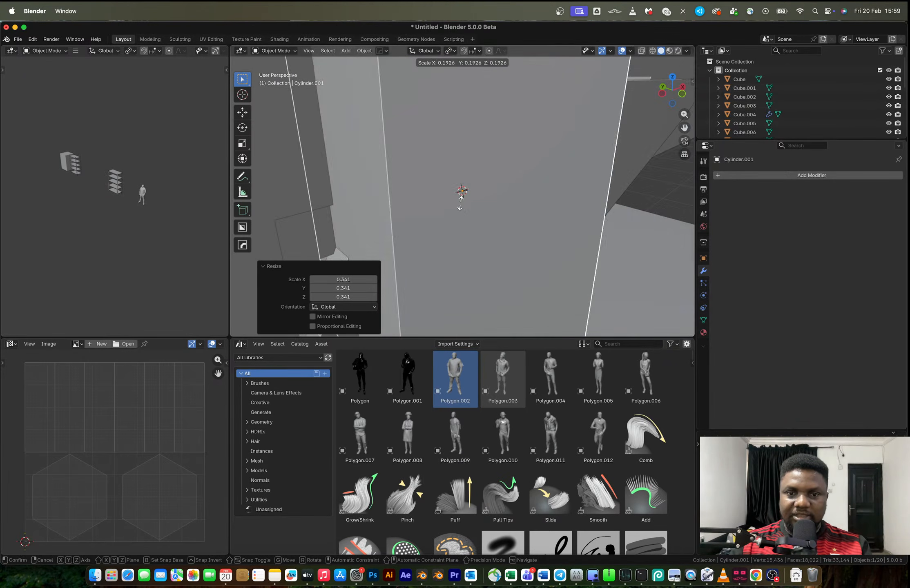
{"action": "left_click", "coordinate": [458, 204]}
{"action": "key", "text": "s"}
{"action": "left_click", "coordinate": [452, 218]}
{"action": "type", "text": "rx90"}
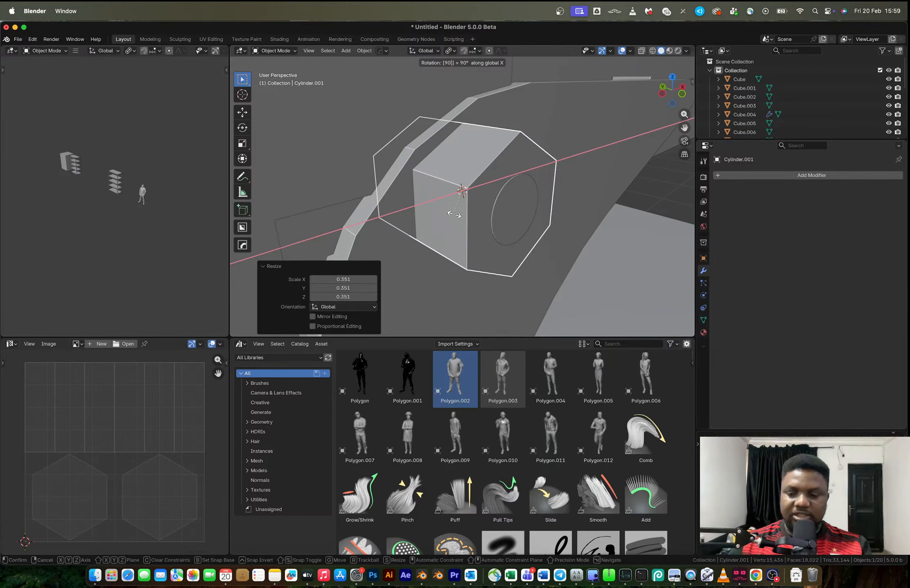
{"action": "left_click", "coordinate": [455, 215]}
{"action": "key", "text": "s"}
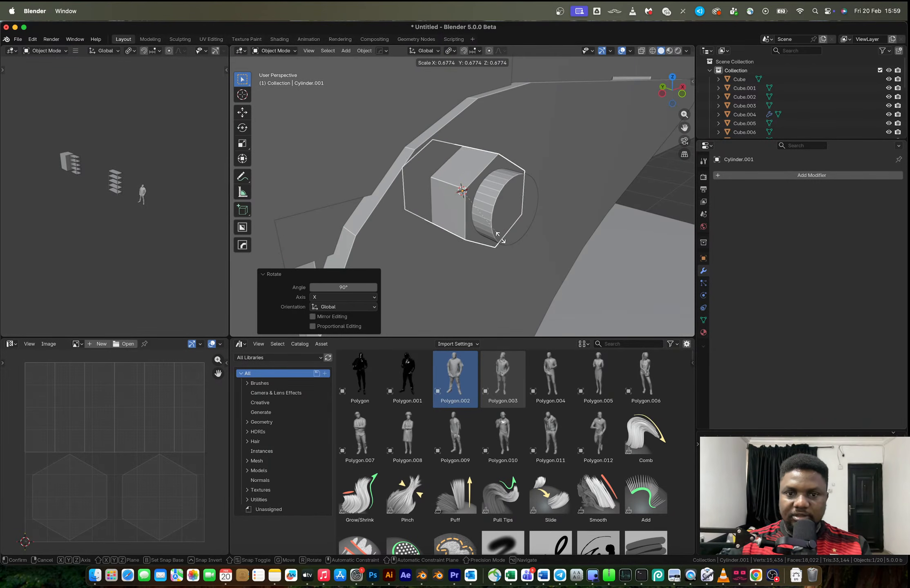
{"action": "left_click", "coordinate": [500, 239]}
Flatten the hexagonal bolt head along Y, shift it along Y, and adjust its overall size
{"action": "key", "text": "s"}
{"action": "key", "text": "x"}
{"action": "key", "text": "y"}
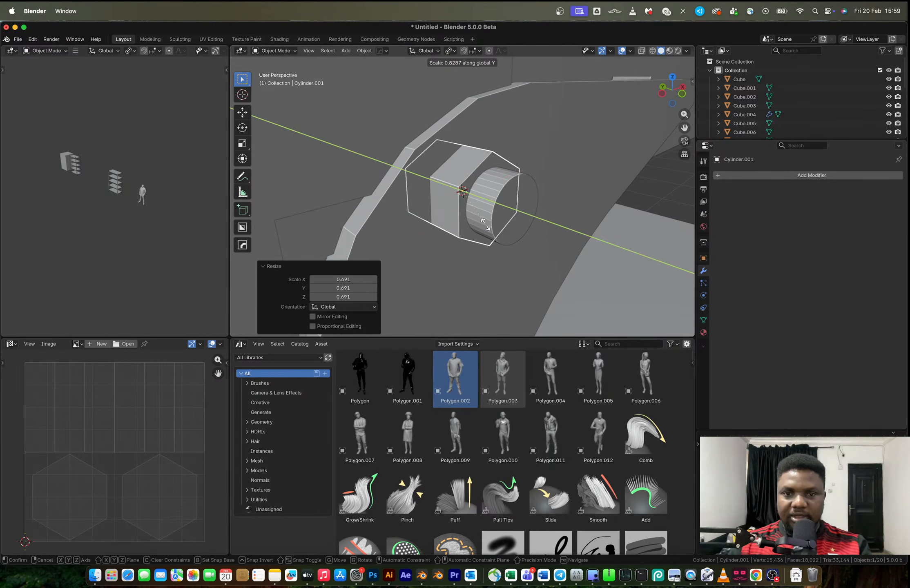
{"action": "left_click", "coordinate": [466, 219]}
{"action": "key", "text": "g"}
{"action": "key", "text": "y"}
{"action": "left_click", "coordinate": [474, 227]}
{"action": "key", "text": "s"}
{"action": "left_click", "coordinate": [480, 234]}
Thin the round bolt shaft by scaling it on every axis except Y
{"action": "left_click", "coordinate": [480, 232]}
{"action": "key", "text": "s"}
{"action": "key", "text": "shift+y"}
{"action": "left_click", "coordinate": [489, 201]}
Move the hexagonal bolt head slightly outward along Y, by about 0.001 m
{"action": "left_click", "coordinate": [471, 197]}
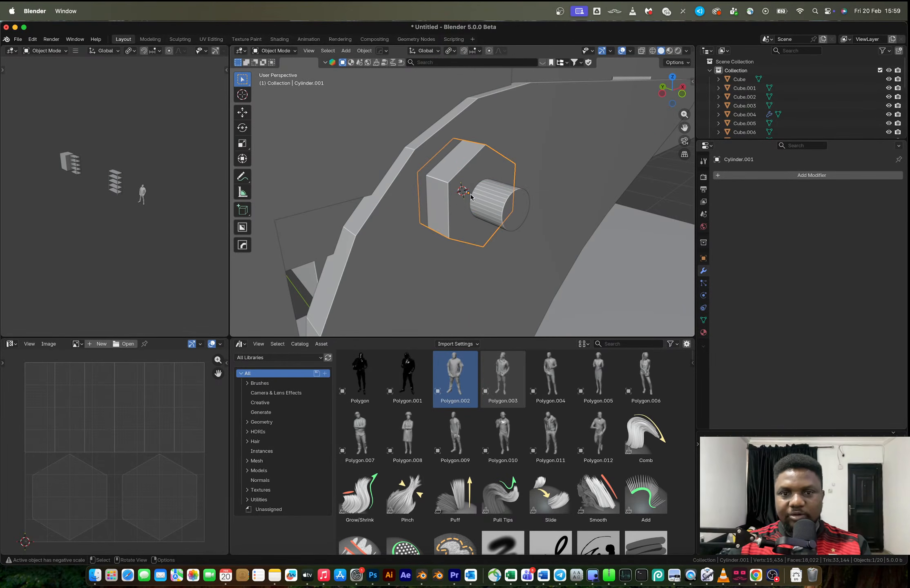
{"action": "key", "text": "g"}
{"action": "key", "text": "y"}
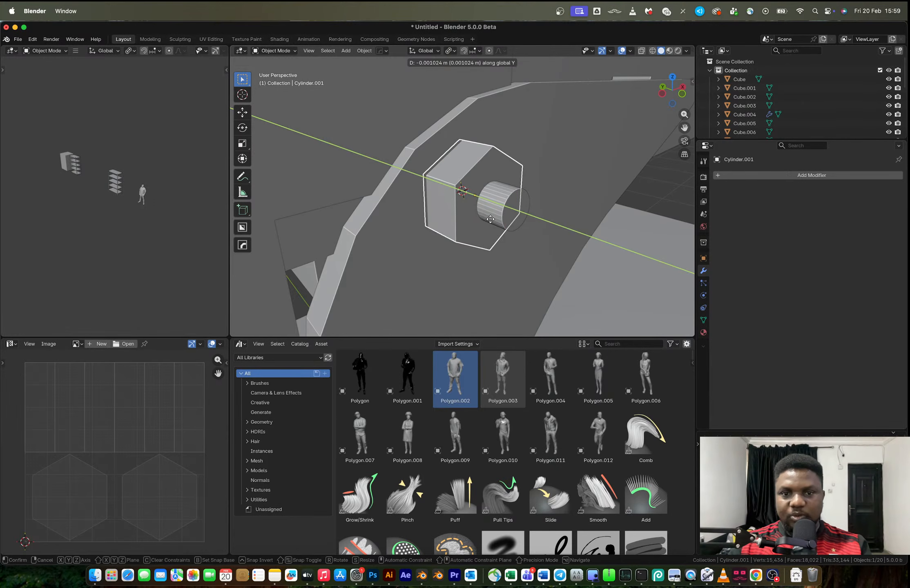
{"action": "left_click", "coordinate": [490, 222]}
Apply the hexagonal head's object transform and give all its edges a small bevel
{"action": "key", "text": "Tab"}
{"action": "key", "text": "Tab"}
{"action": "key", "text": "ctrl+a"}
{"action": "left_click", "coordinate": [490, 222]}
{"action": "key", "text": "Tab"}
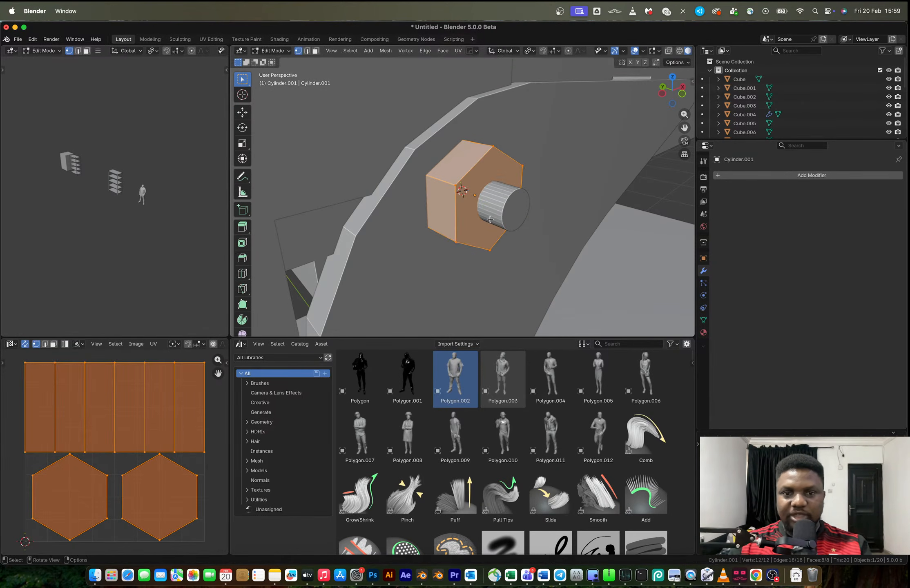
{"action": "key", "text": "ctrl+b"}
{"action": "left_click", "coordinate": [577, 266]}
{"action": "key", "text": "Tab"}
Adjust the bolt shaft's thickness across X and Z while keeping its Y length
{"action": "left_click", "coordinate": [505, 210]}
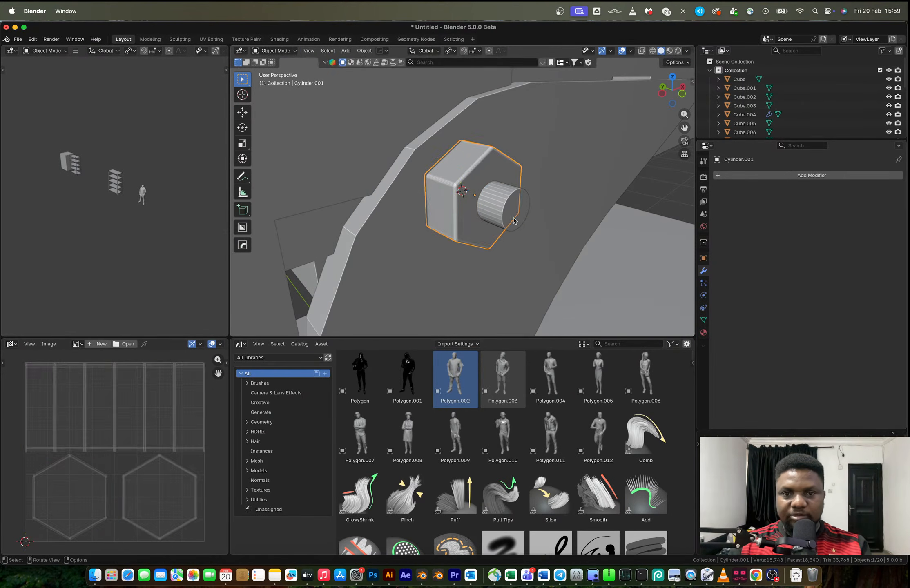
{"action": "key", "text": "s"}
{"action": "key", "text": "shift+y"}
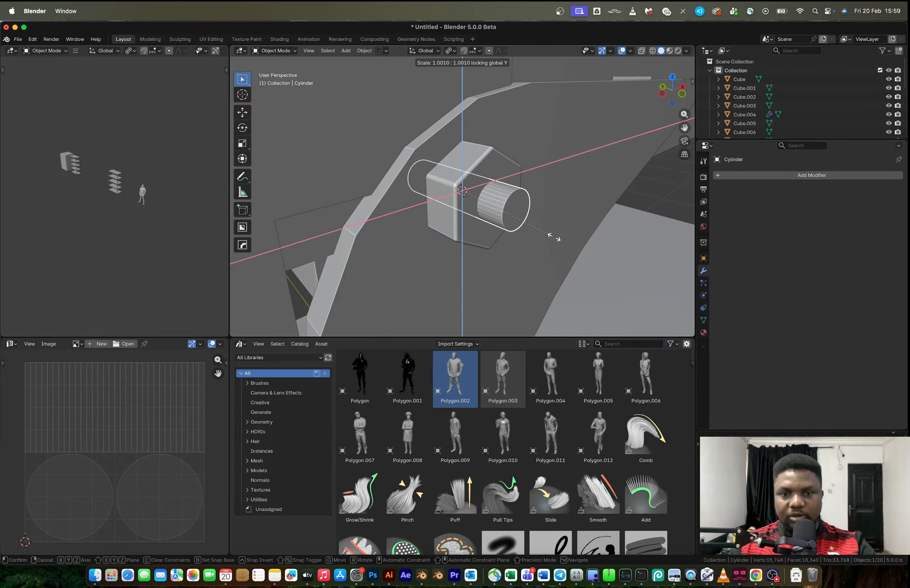
{"action": "left_click", "coordinate": [566, 247]}
Join the hexagonal head and the shaft into one bolt and shade it auto smooth at 30°
{"action": "left_click", "coordinate": [471, 186], "text": "shift"}
{"action": "left_click", "coordinate": [501, 215], "text": "shift"}
{"action": "right_click", "coordinate": [501, 216]}
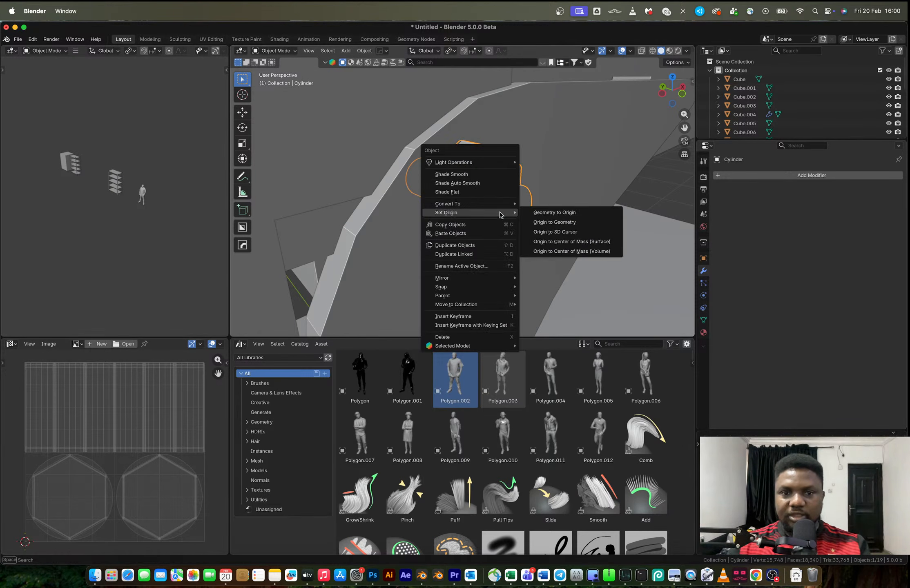
{"action": "left_click", "coordinate": [490, 190]}
{"action": "middle_click_drag", "start_coordinate": [490, 190], "coordinate": [488, 201]}
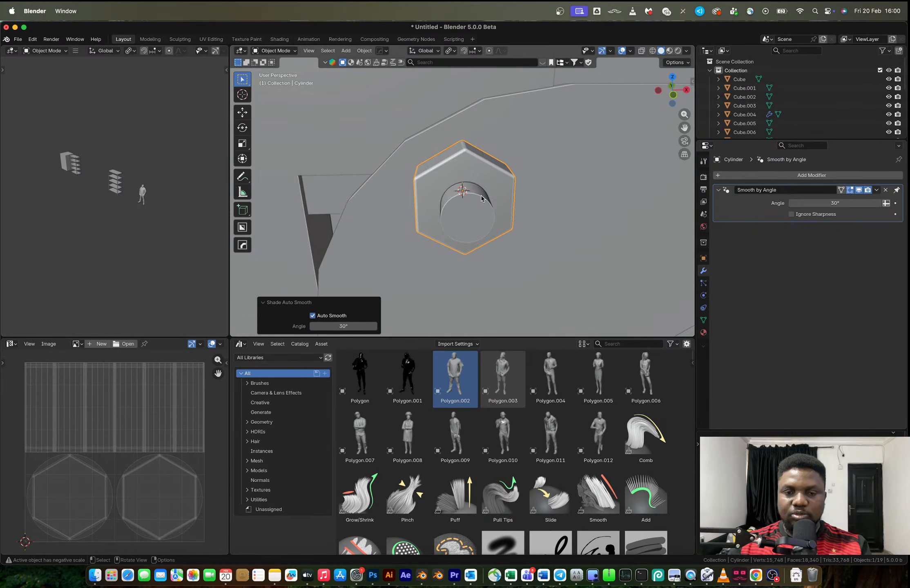
Scale the bolt to about 0.61, and in front view enlarge it by about 1.13
{"action": "scroll", "coordinate": [488, 200], "scroll_direction": "down", "scroll_amount": 4}
{"action": "key", "text": "s"}
{"action": "left_click", "coordinate": [503, 225]}
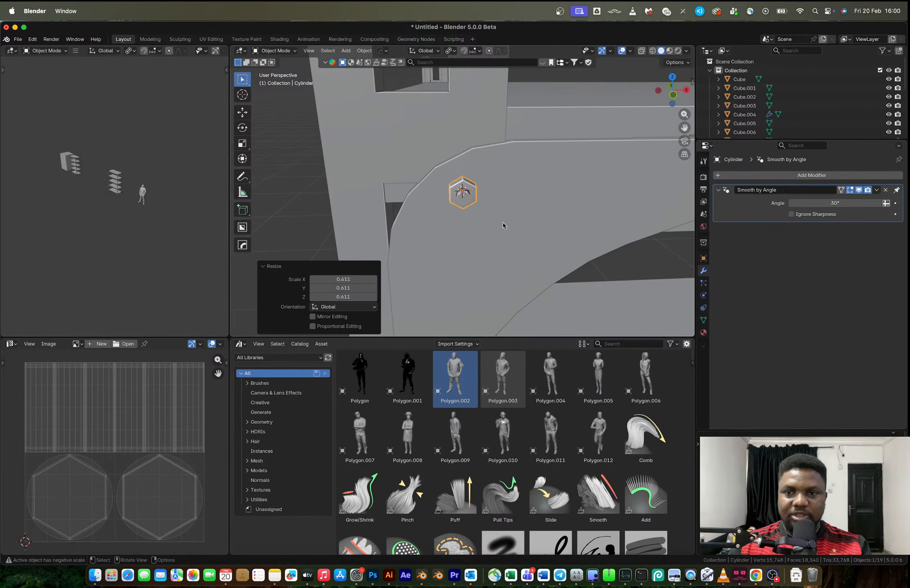
{"action": "left_click", "coordinate": [672, 95]}
{"action": "key", "text": "s"}
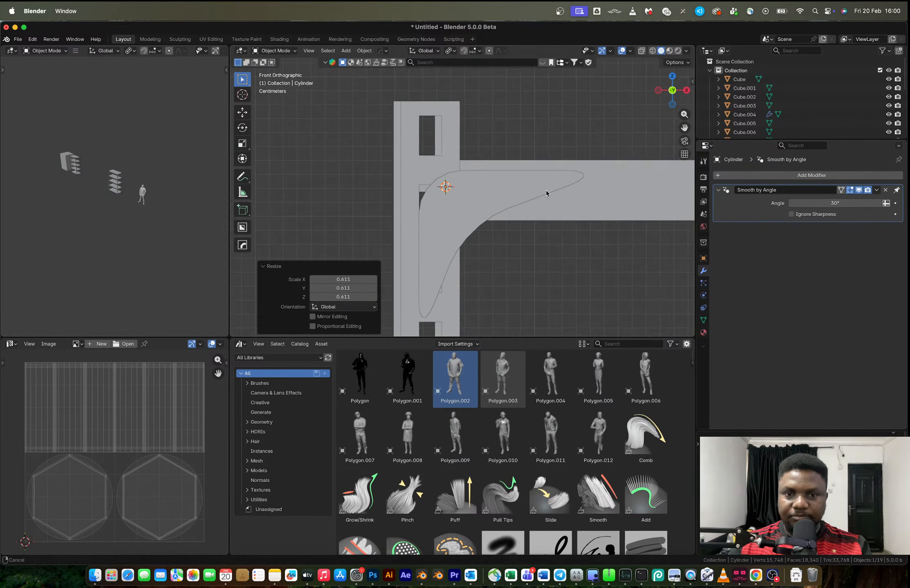
{"action": "left_click", "coordinate": [532, 210]}
Duplicate the bolt to the bracket's horizontal tip and again to its lower vertical tip
{"action": "key", "text": "shift+d"}
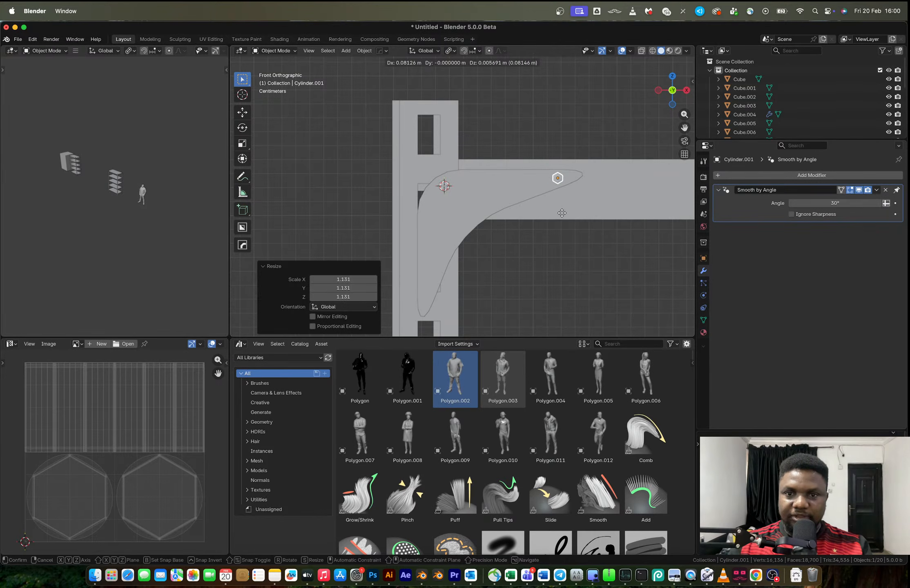
{"action": "left_click", "coordinate": [561, 212]}
{"action": "key", "text": "shift+d"}
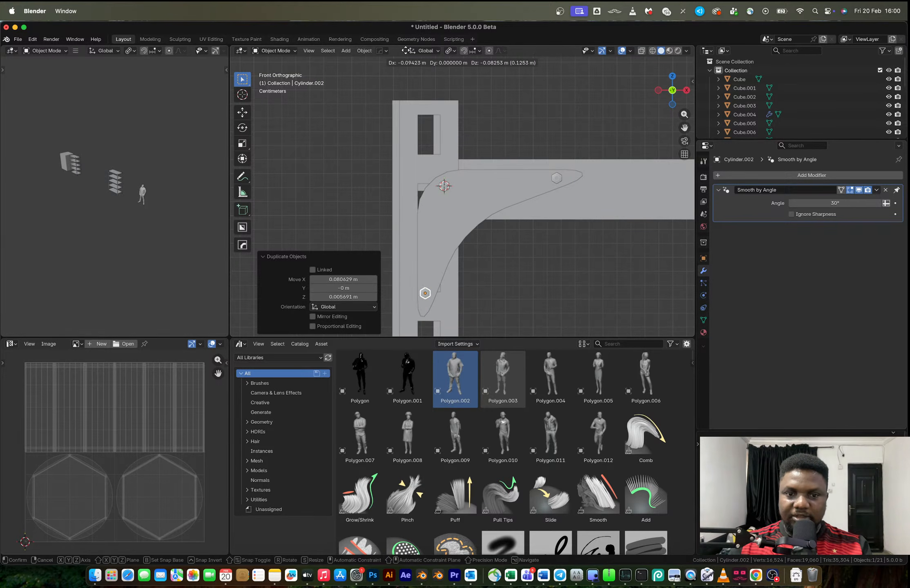
{"action": "left_click", "coordinate": [406, 51]}
Isolate the bracket in local view and move one of its large faces along Y to adjust the plate thickness
{"action": "left_click", "coordinate": [478, 188]}
{"action": "mouse_move", "coordinate": [478, 188]}
{"action": "middle_mouse_down"}
{"action": "mouse_move", "coordinate": [505, 198]}
{"action": "mouse_move", "coordinate": [486, 192]}
{"action": "middle_mouse_up"}
{"action": "scroll", "coordinate": [476, 189], "scroll_direction": "up", "scroll_amount": 3}
{"action": "key", "text": "Tab"}
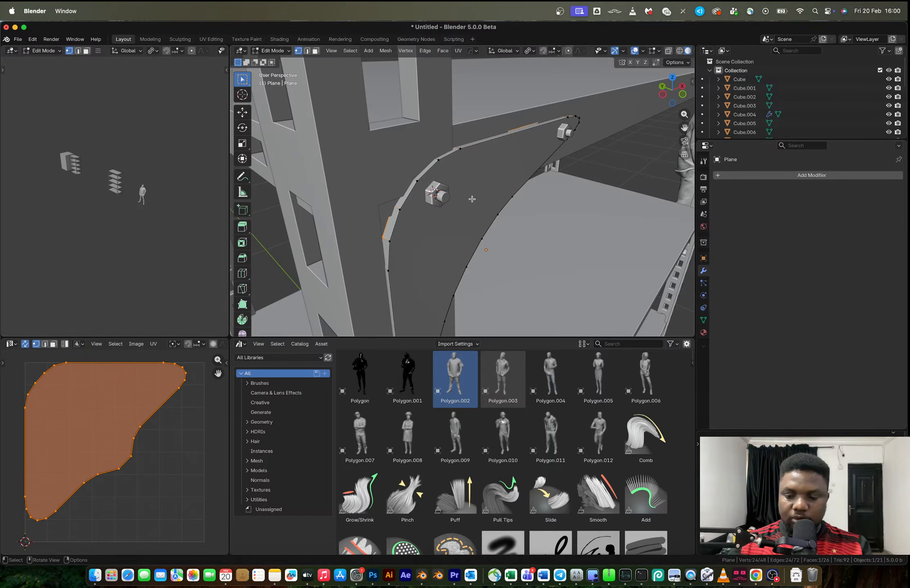
{"action": "key", "text": "KP_Divide"}
{"action": "key", "text": "3"}
{"action": "middle_click_drag", "start_coordinate": [431, 166], "coordinate": [451, 146]}
{"action": "left_click", "coordinate": [481, 162]}
{"action": "key", "text": "g"}
{"action": "key", "text": "y"}
{"action": "left_click", "coordinate": [476, 163]}
Slightly bevel the outlines of both large faces of the bracket
{"action": "left_click", "coordinate": [451, 147]}
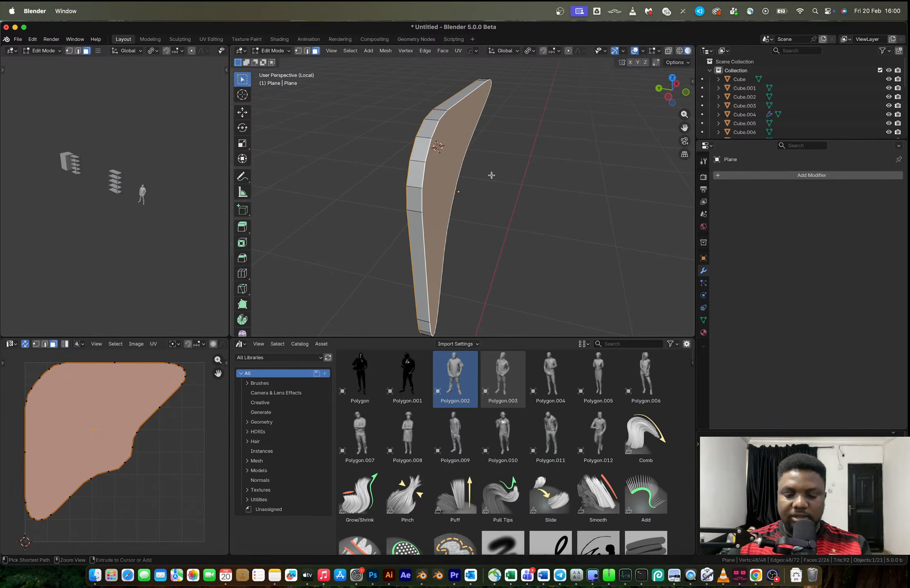
{"action": "key", "text": "ctrl+b"}
{"action": "left_click", "coordinate": [502, 179]}
{"action": "key", "text": "Tab"}
Add a level 1 Subdivision modifier to the bracket and turn off its viewport display
{"action": "middle_click_drag", "start_coordinate": [499, 179], "coordinate": [438, 181]}
{"action": "key", "text": "ctrl+1"}
{"action": "key", "text": "Tab"}
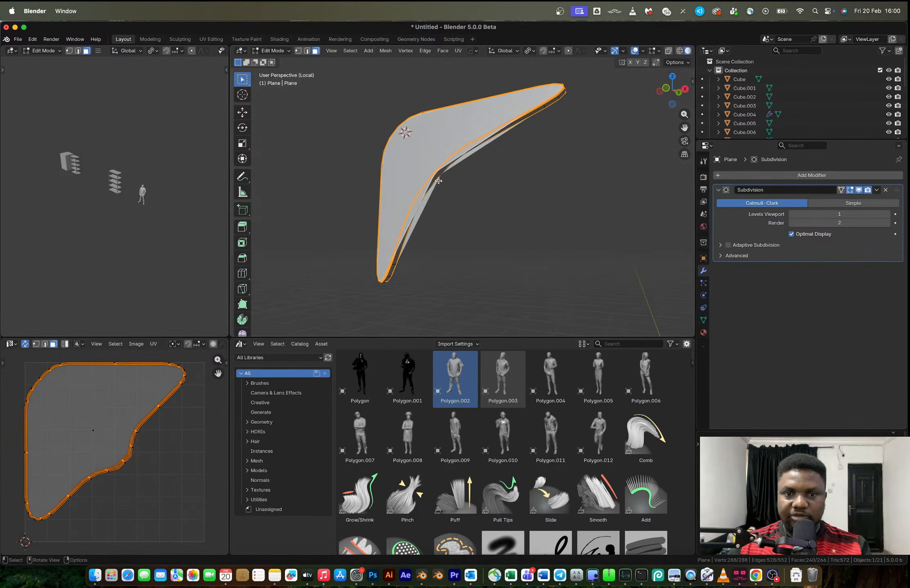
{"action": "left_click", "coordinate": [860, 190]}
Delete the large face on one side of the bracket and refill its boundary loop with quads
{"action": "scroll", "coordinate": [418, 163], "scroll_direction": "up", "scroll_amount": 3}
{"action": "mouse_move", "coordinate": [418, 163]}
{"action": "middle_mouse_down"}
{"action": "mouse_move", "coordinate": [442, 162]}
{"action": "mouse_move", "coordinate": [471, 189]}
{"action": "mouse_move", "coordinate": [414, 160]}
{"action": "middle_mouse_up"}
{"action": "scroll", "coordinate": [439, 160], "scroll_direction": "down", "scroll_amount": 5}
{"action": "left_click", "coordinate": [413, 160]}
{"action": "key", "text": "x"}
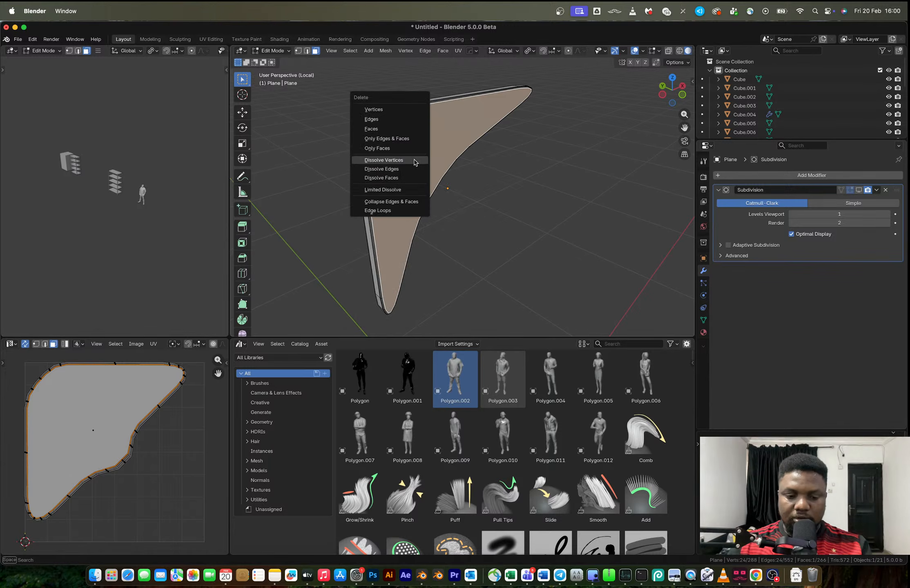
{"action": "left_click", "coordinate": [395, 129]}
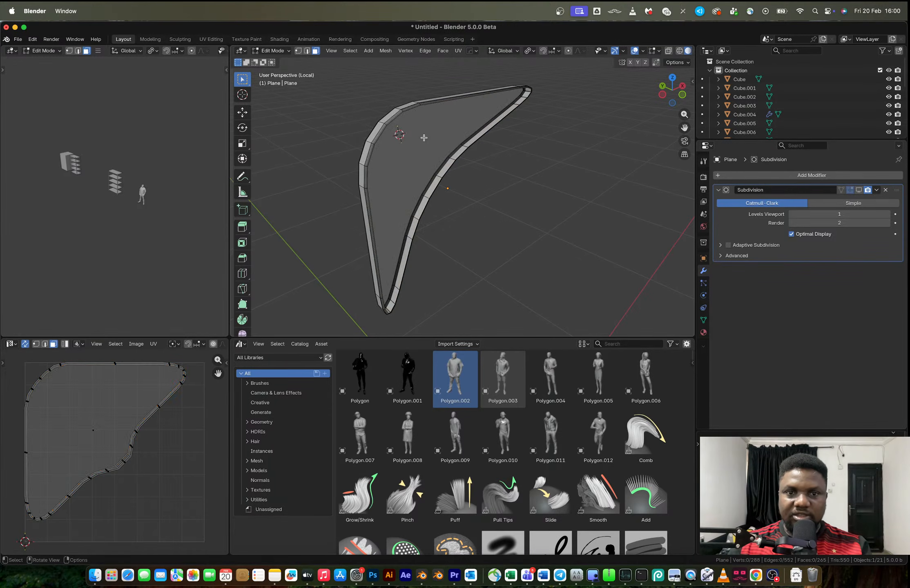
{"action": "left_click", "coordinate": [399, 117], "text": "alt"}
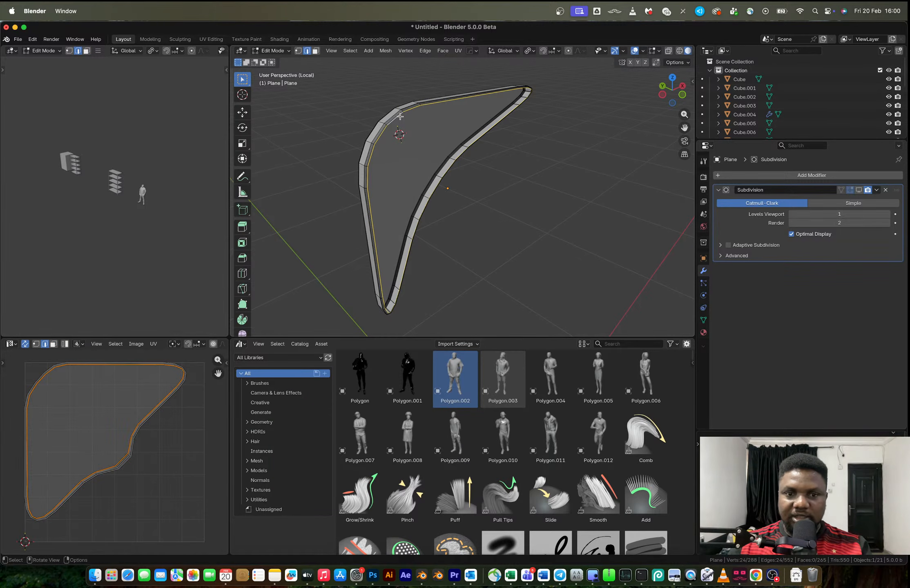
{"action": "key", "text": "F3"}
{"action": "left_click", "coordinate": [447, 134]}
{"action": "middle_click_drag", "start_coordinate": [447, 134], "coordinate": [463, 152]}
Try to mirror the bracket along Z with a bisecting mirror modifier
{"action": "key", "text": "Tab"}
{"action": "key", "text": "alt+x"}
{"action": "left_click", "coordinate": [525, 184]}
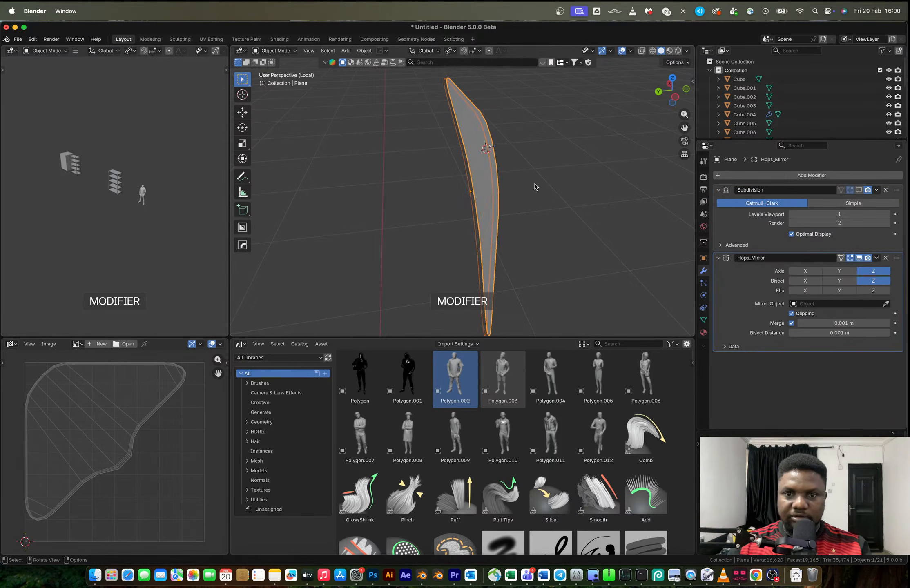
{"action": "key", "text": "ctrl+z"}
Delete the large face on the bracket's opposite side and refill its boundary loop with quads
{"action": "middle_click_drag", "start_coordinate": [528, 185], "coordinate": [491, 154]}
{"action": "key", "text": "Tab"}
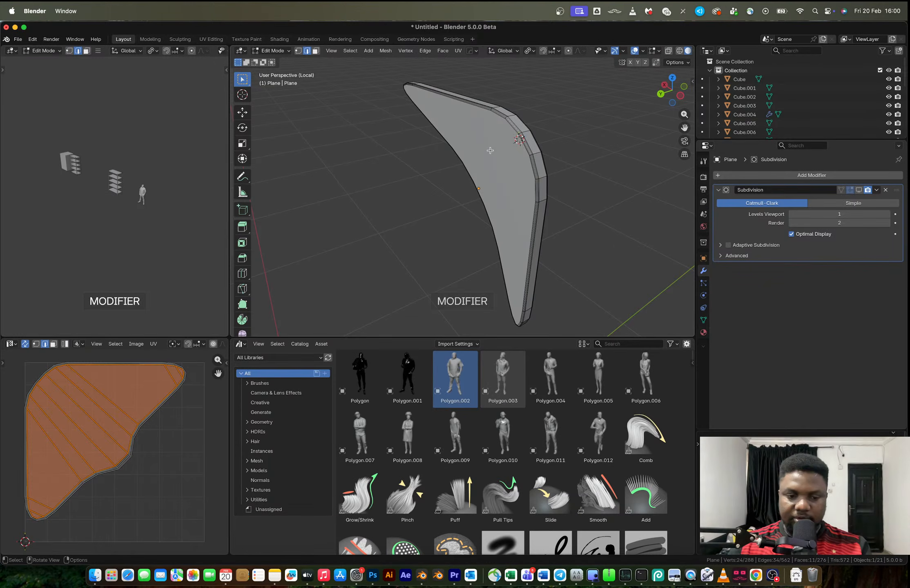
{"action": "key", "text": "x"}
{"action": "left_click", "coordinate": [490, 150]}
{"action": "key", "text": "2"}
{"action": "left_click", "coordinate": [486, 110], "text": "alt"}
{"action": "key", "text": "x"}
{"action": "key", "text": "Escape"}
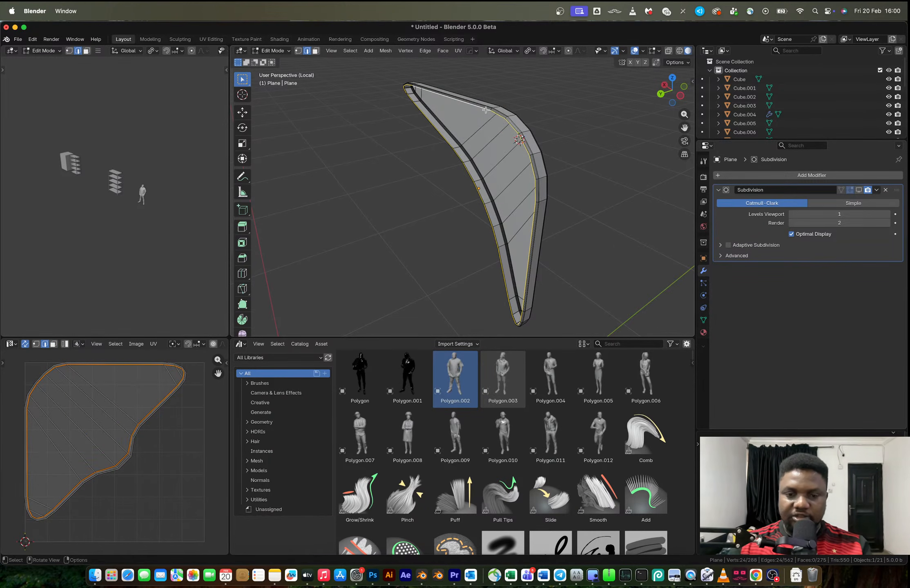
{"action": "key", "text": "F3"}
{"action": "left_click", "coordinate": [513, 128]}
Turn the viewport display of the bracket's Subdivision modifier back on
{"action": "key", "text": "Tab"}
{"action": "middle_click_drag", "start_coordinate": [470, 171], "coordinate": [428, 138]}
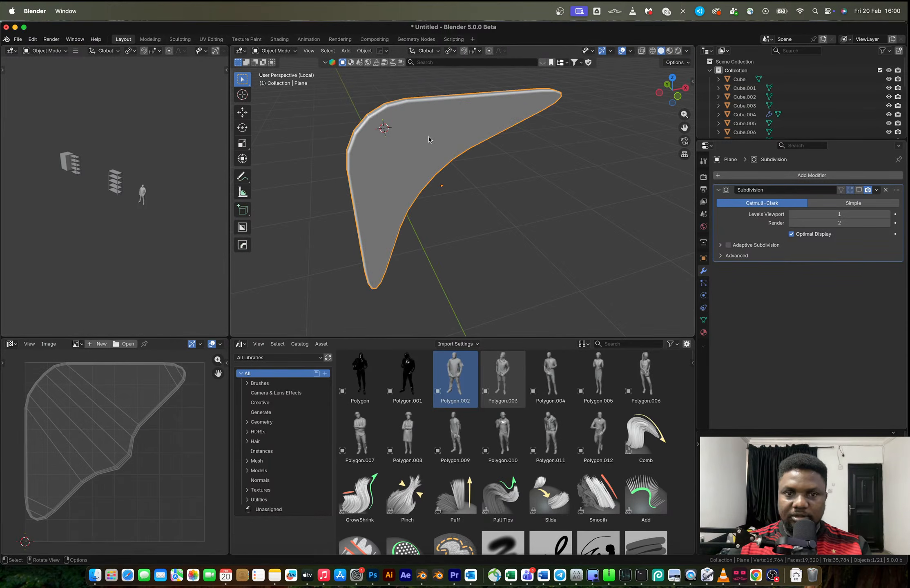
{"action": "left_click", "coordinate": [859, 190]}
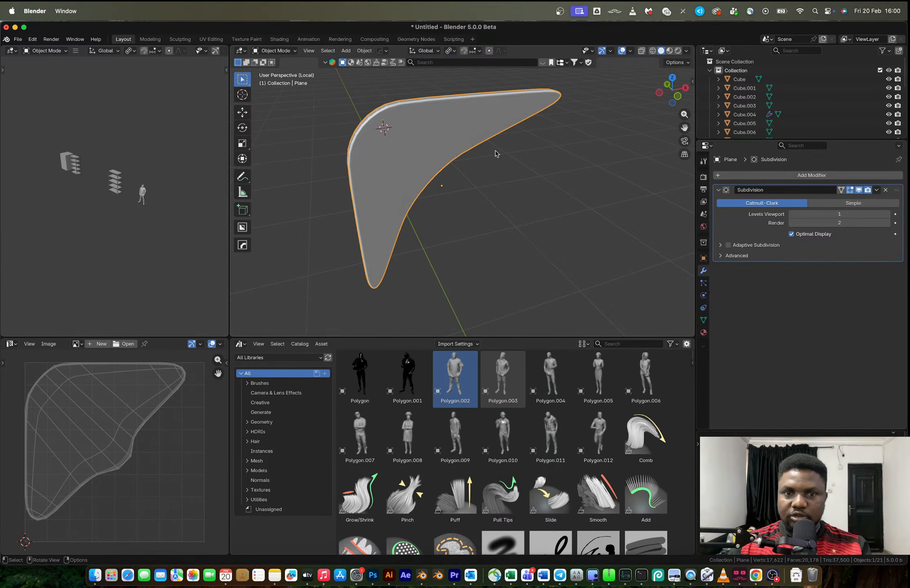
Smooth-shade the bracket, apply its Subdivision modifier, and leave local view
{"action": "middle_click_drag", "start_coordinate": [493, 150], "coordinate": [561, 160]}
{"action": "right_click", "coordinate": [443, 176]}
{"action": "left_click", "coordinate": [392, 164]}
{"action": "middle_click_drag", "start_coordinate": [501, 171], "coordinate": [451, 191]}
{"action": "key", "text": "ctrl+a"}
{"action": "key", "text": "ctrl+a"}
{"action": "key", "text": "slash"}
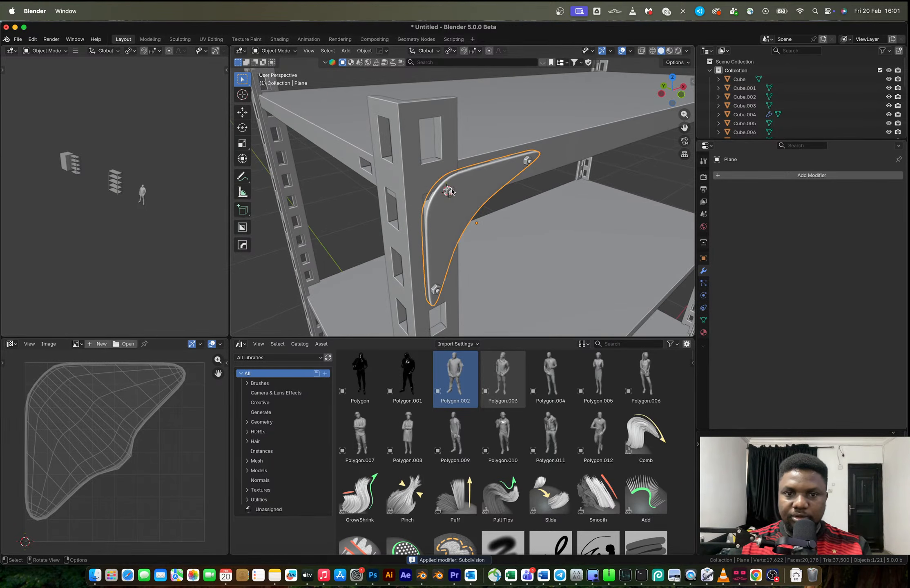
Join the three bolts with the bracket plate into a single object
{"action": "left_click", "coordinate": [451, 192]}
{"action": "left_click", "coordinate": [470, 187], "text": "shift"}
{"action": "left_click", "coordinate": [527, 161], "text": "shift"}
{"action": "left_click", "coordinate": [437, 291], "text": "shift"}
{"action": "key", "text": "ctrl+j"}
Set the joined bracket's origin to the 3D cursor
{"action": "scroll", "coordinate": [449, 251], "scroll_direction": "down", "scroll_amount": 8}
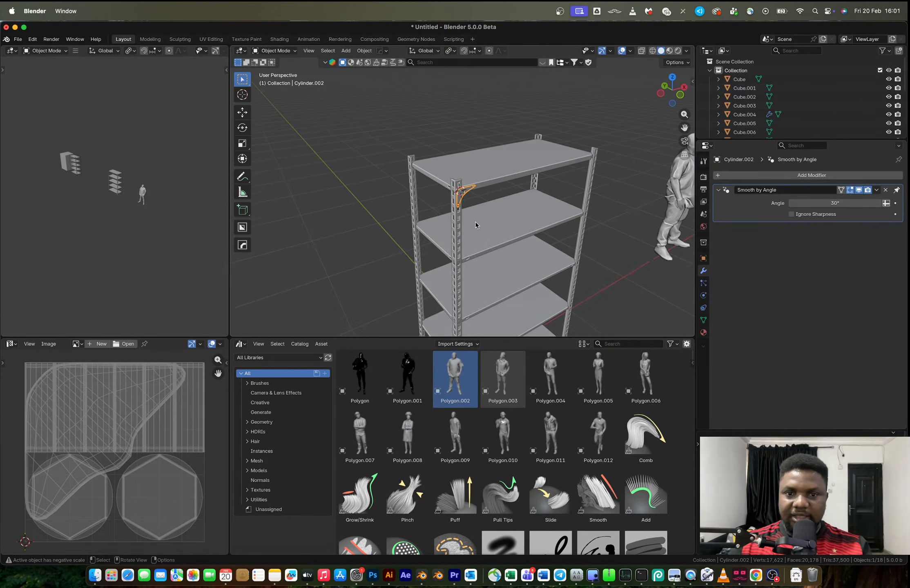
{"action": "right_click", "coordinate": [470, 240]}
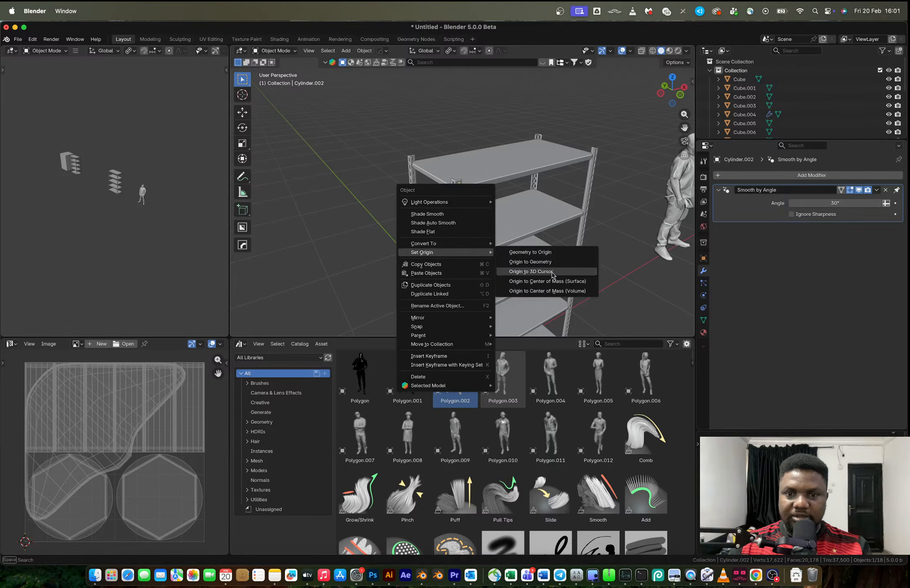
{"action": "left_click", "coordinate": [553, 270]}
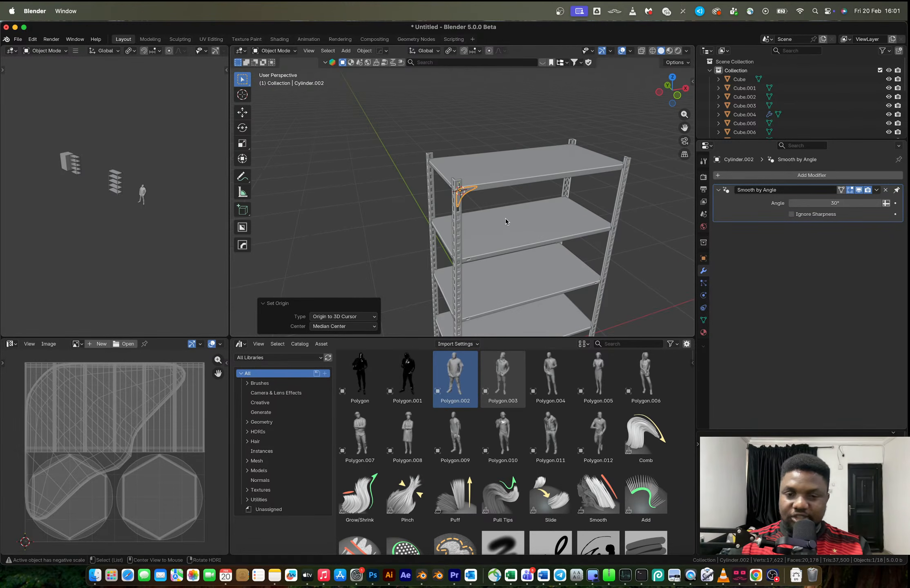
{"action": "key", "text": "alt+x"}
{"action": "scroll", "coordinate": [505, 221], "scroll_direction": "down", "scroll_amount": 4}
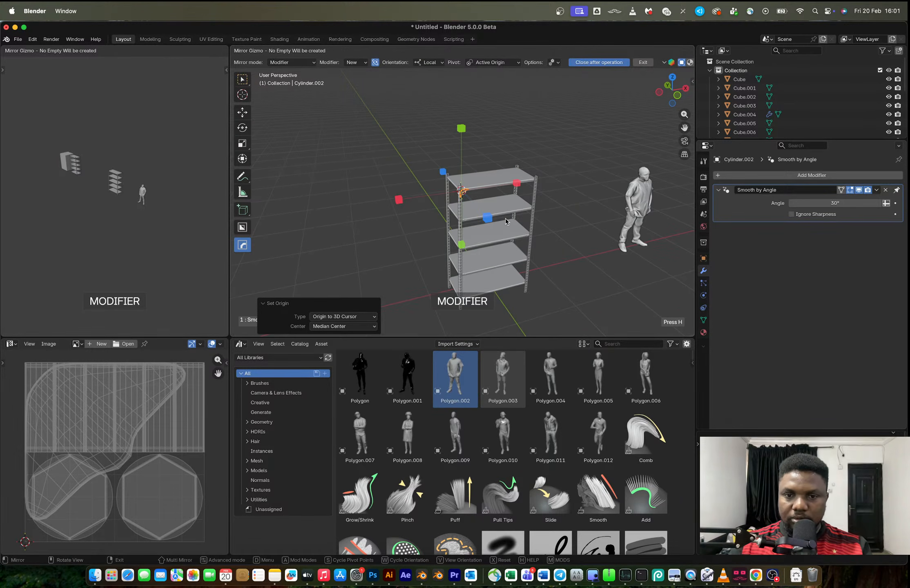
{"action": "middle_click_drag", "start_coordinate": [504, 258], "coordinate": [485, 208], "text": "shift"}
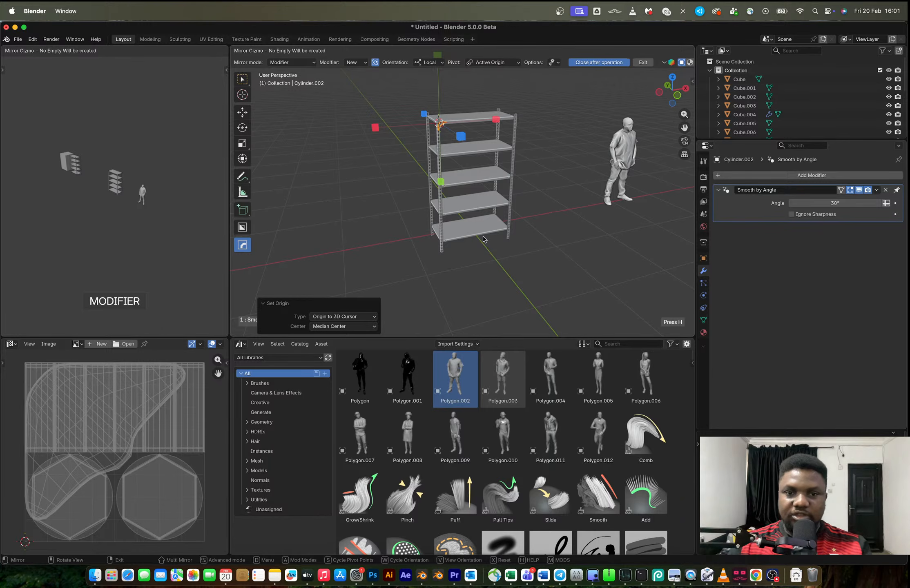
{"action": "scroll", "coordinate": [483, 238], "scroll_direction": "up", "scroll_amount": 3}
{"action": "left_click", "coordinate": [581, 236]}
{"action": "right_click", "coordinate": [581, 236]}
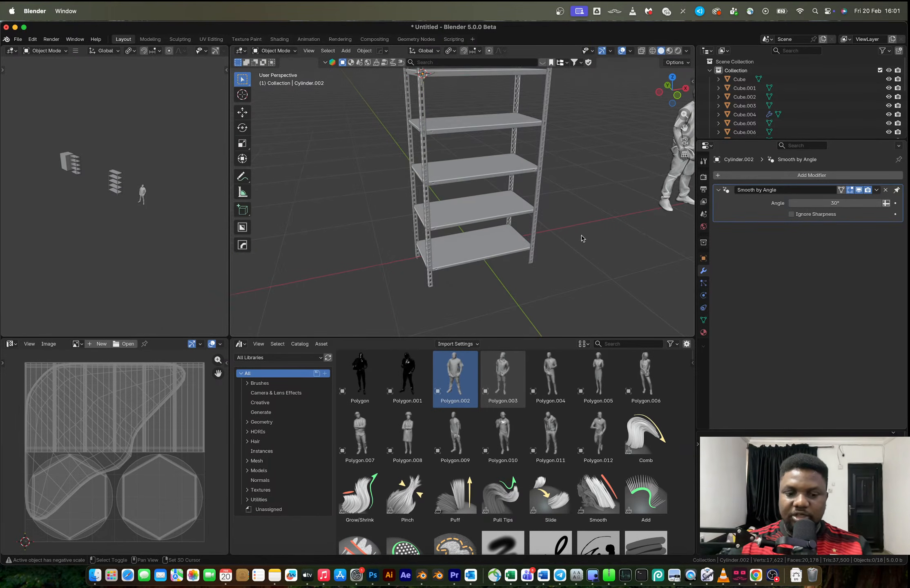
Reset the 3D cursor to the world origin and set the bracket's origin to the 3D cursor
{"action": "key", "text": "shift+c"}
{"action": "scroll", "coordinate": [505, 220], "scroll_direction": "up", "scroll_amount": 6}
{"action": "middle_click_drag", "start_coordinate": [560, 193], "coordinate": [418, 243], "text": "shift"}
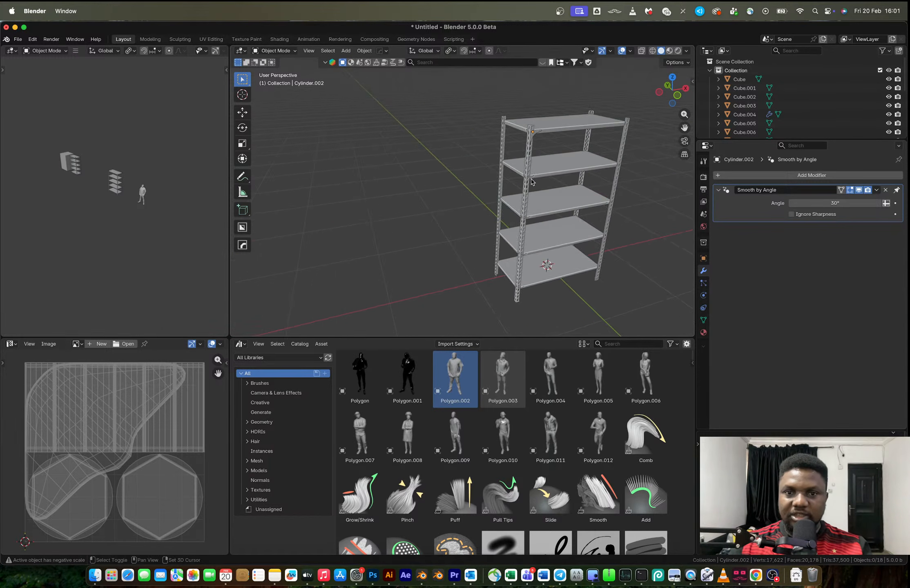
{"action": "middle_click_drag", "start_coordinate": [526, 181], "coordinate": [467, 183], "text": "shift"}
{"action": "scroll", "coordinate": [467, 154], "scroll_direction": "up", "scroll_amount": 3}
{"action": "right_click", "coordinate": [496, 177]}
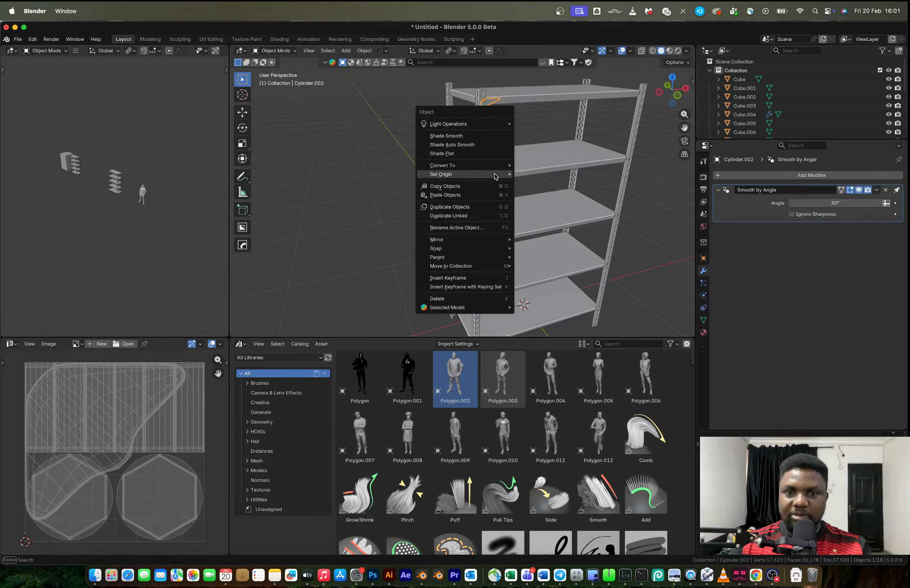
{"action": "mouse_move", "coordinate": [496, 177]}
{"action": "left_click", "coordinate": [542, 195]}
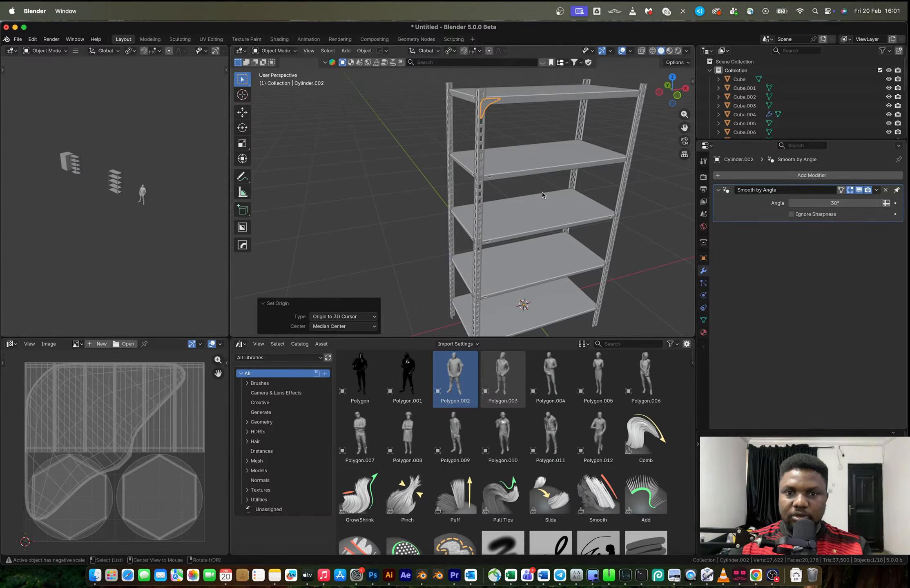
Try mirroring the bracket along X about its own origin, undoing each attempt
{"action": "key", "text": "alt+x"}
{"action": "left_click", "coordinate": [466, 320]}
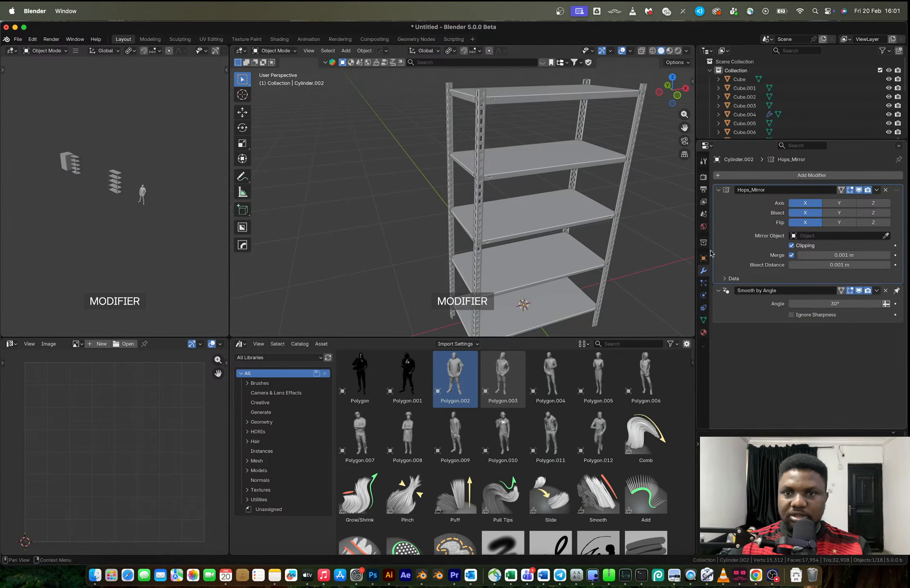
{"action": "scroll", "coordinate": [642, 255], "scroll_direction": "down", "scroll_amount": 3}
{"action": "middle_click_drag", "start_coordinate": [587, 240], "coordinate": [516, 156]}
{"action": "scroll", "coordinate": [515, 154], "scroll_direction": "up", "scroll_amount": 3}
{"action": "key", "text": "super+z"}
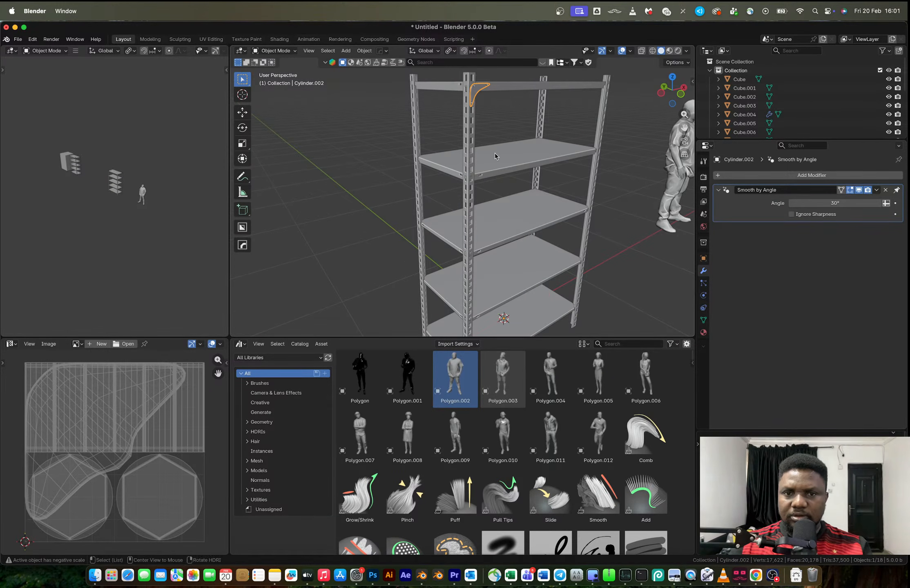
{"action": "key", "text": "alt+x"}
{"action": "scroll", "coordinate": [450, 265], "scroll_direction": "down", "scroll_amount": 3}
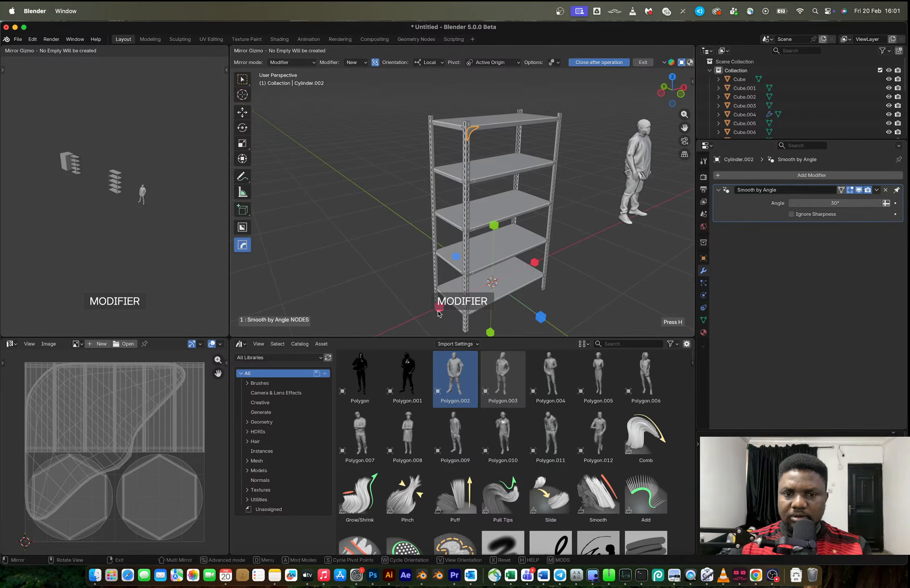
{"action": "left_click", "coordinate": [438, 311]}
{"action": "key", "text": "super+z"}
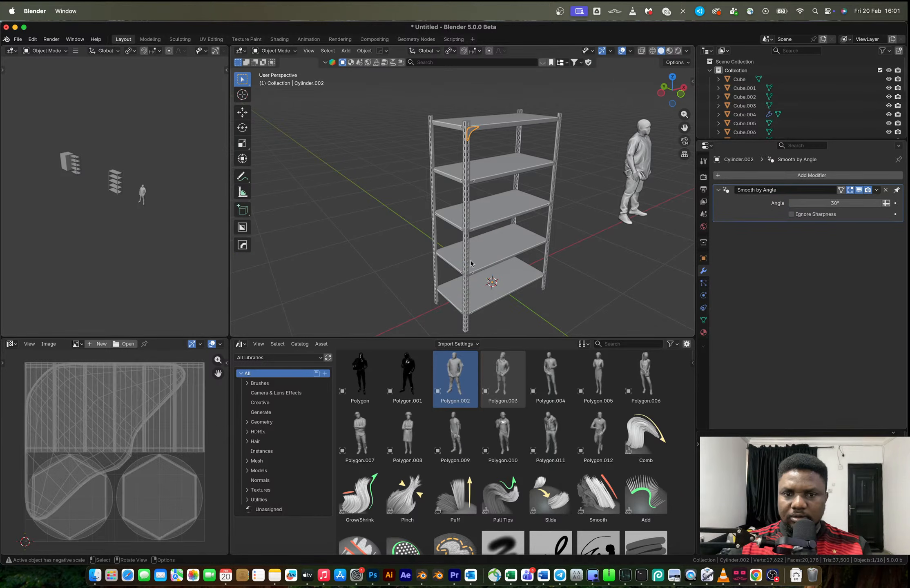
{"action": "key", "text": "alt+x"}
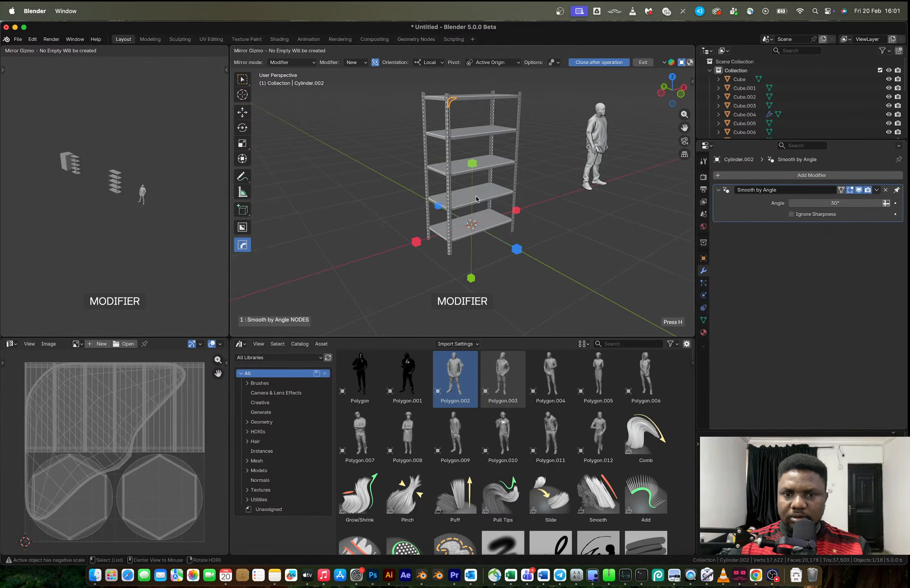
{"action": "left_click", "coordinate": [415, 244]}
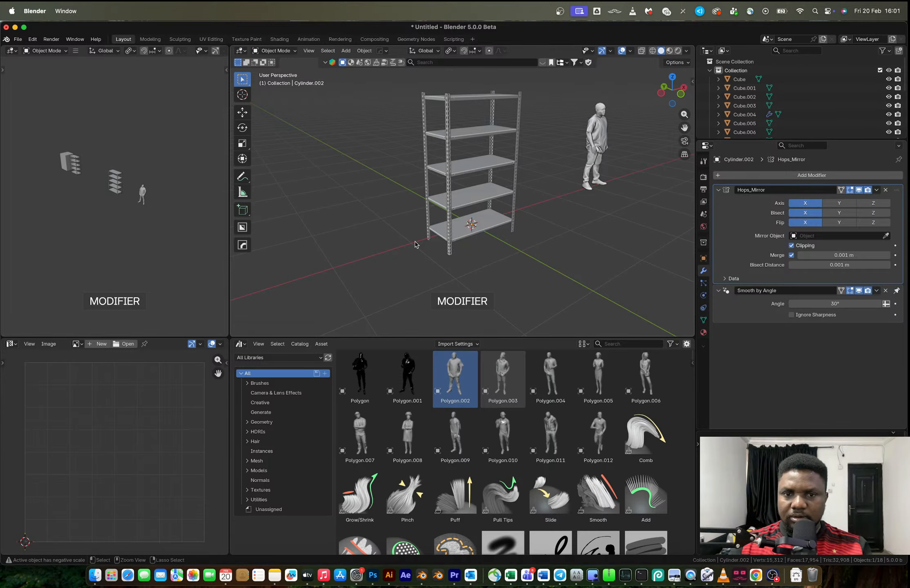
{"action": "key", "text": "super+z"}
Mirror the bracket along X using the top shelf as the mirror object, and apply the mirror modifier
{"action": "left_click", "coordinate": [469, 104]}
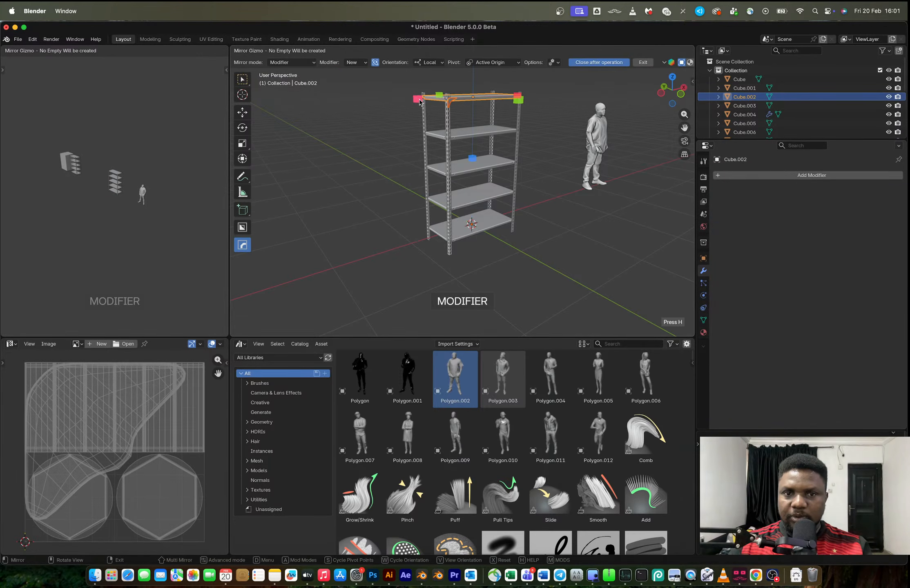
{"action": "middle_click_drag", "start_coordinate": [470, 103], "coordinate": [471, 188]}
{"action": "left_click", "coordinate": [503, 217]}
{"action": "left_click", "coordinate": [420, 191]}
{"action": "scroll", "coordinate": [424, 193], "scroll_direction": "up", "scroll_amount": 5}
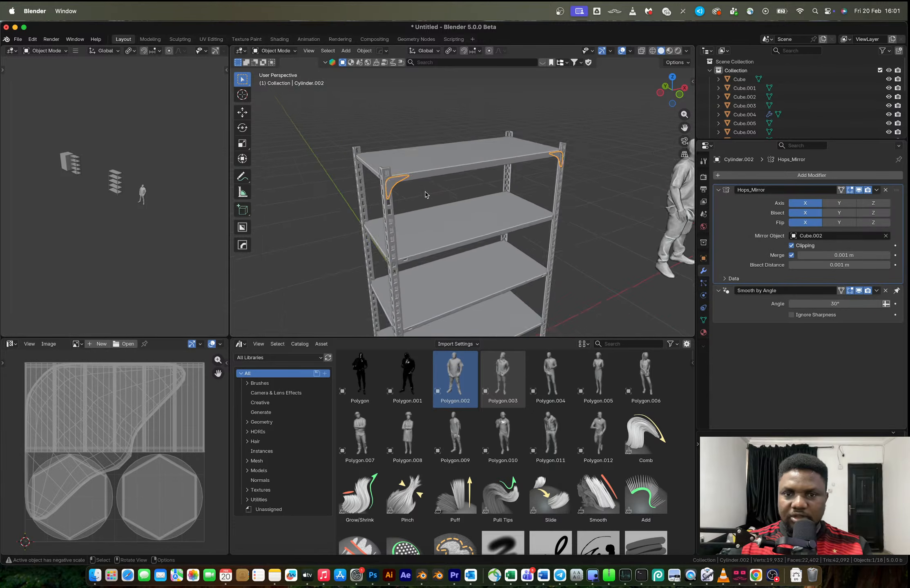
{"action": "key", "text": "ctrl+a"}
{"action": "middle_click_drag", "start_coordinate": [568, 197], "coordinate": [586, 194]}
{"action": "scroll", "coordinate": [511, 175], "scroll_direction": "down", "scroll_amount": 3}
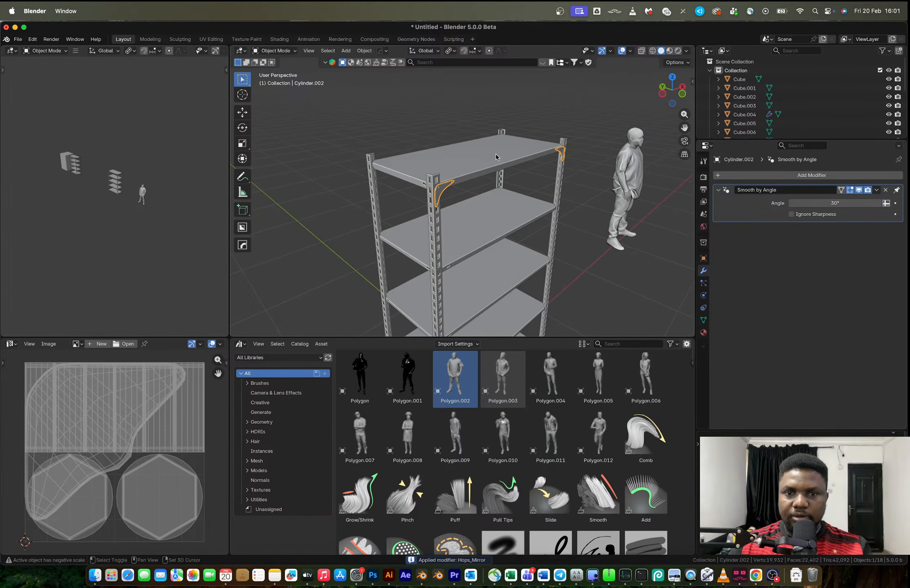
Mirror both front brackets along Y about the top shelf and apply the mirror modifier
{"action": "left_click", "coordinate": [495, 154]}
{"action": "left_click", "coordinate": [443, 190]}
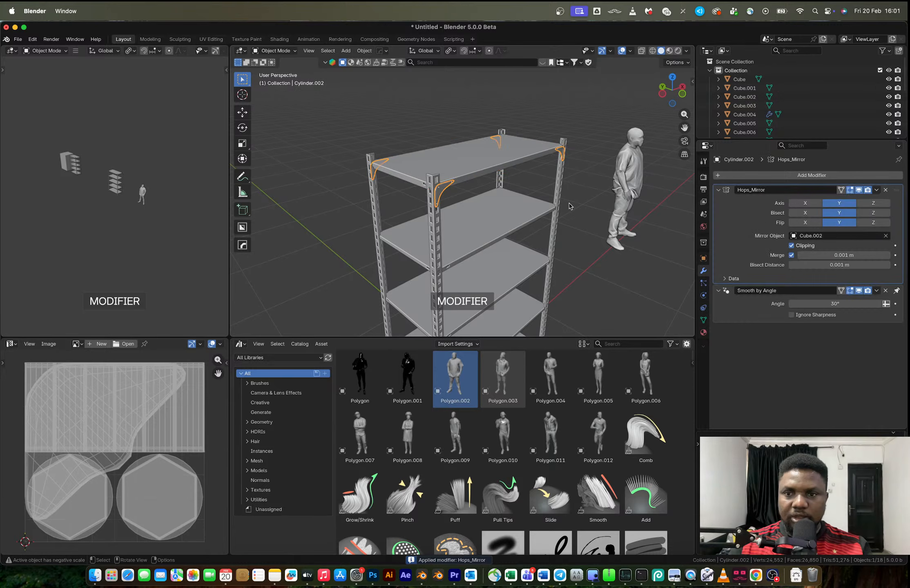
{"action": "key", "text": "ctrl+a"}
{"action": "middle_click_drag", "start_coordinate": [526, 204], "coordinate": [536, 206]}
Move the whole open rack about -4.69 m along X, beside the other storage units
{"action": "scroll", "coordinate": [536, 206], "scroll_direction": "down", "scroll_amount": 5}
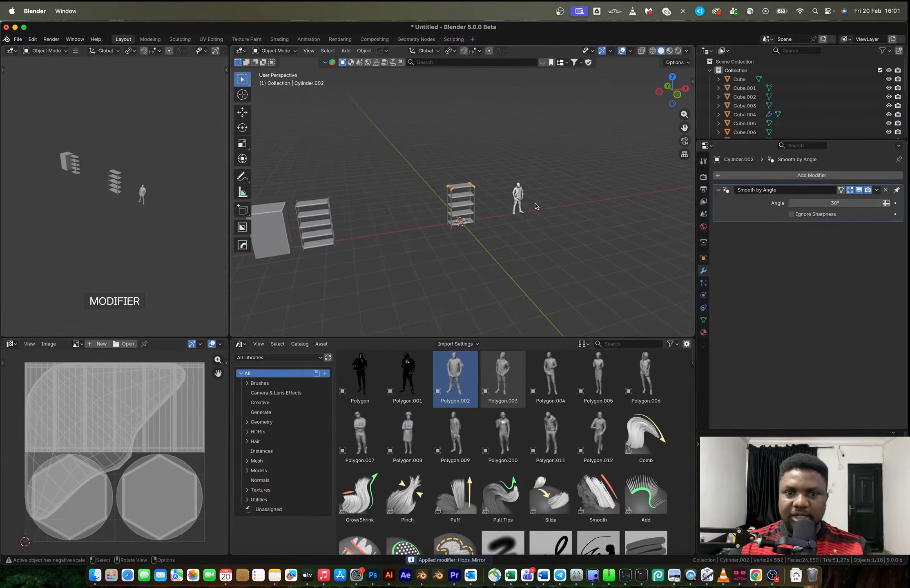
{"action": "left_click_drag", "start_coordinate": [428, 162], "coordinate": [490, 245]}
{"action": "key", "text": "g"}
{"action": "key", "text": "x"}
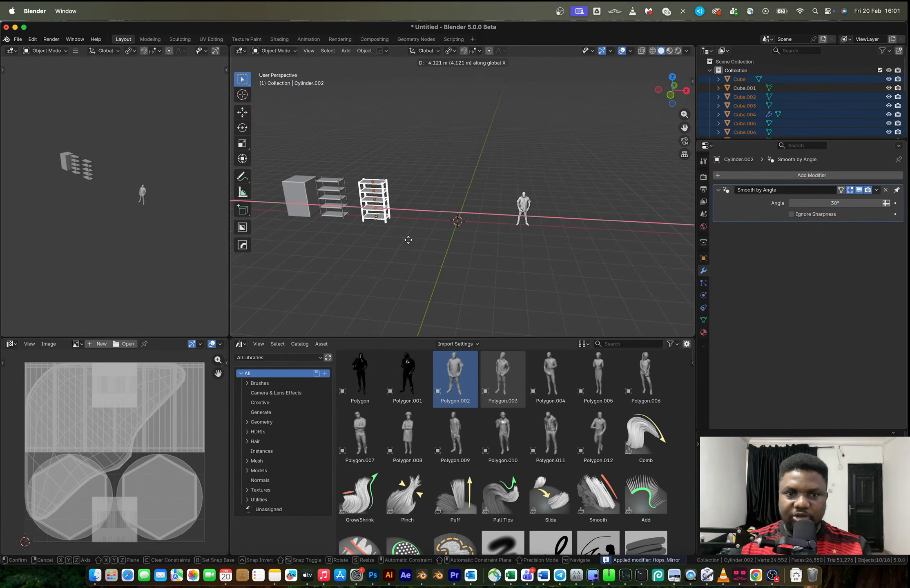
{"action": "left_click", "coordinate": [397, 242]}
Switch to the browser to examine the bolted rack reference photo, including the top shelf's underside, and return to Blender
{"action": "key", "text": "ctrl+Right"}
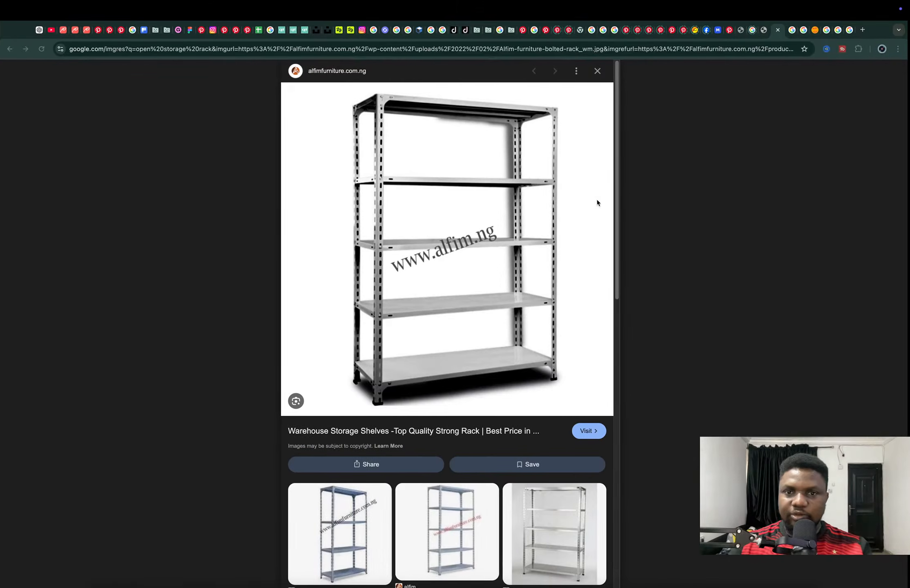
{"action": "key", "text": "ctrl+Left"}
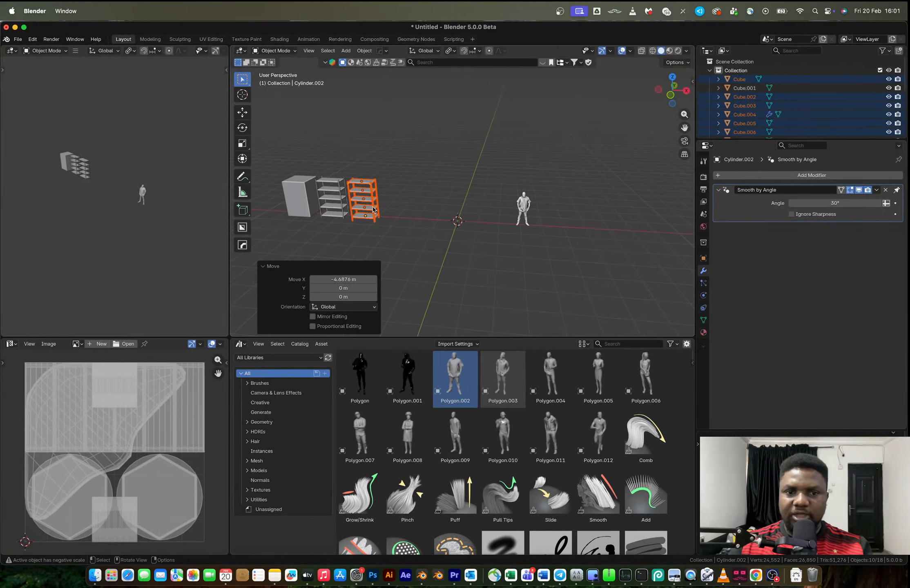
{"action": "key", "text": "ctrl+Right"}
{"action": "left_click", "coordinate": [554, 189]}
{"action": "key", "text": "super+w"}
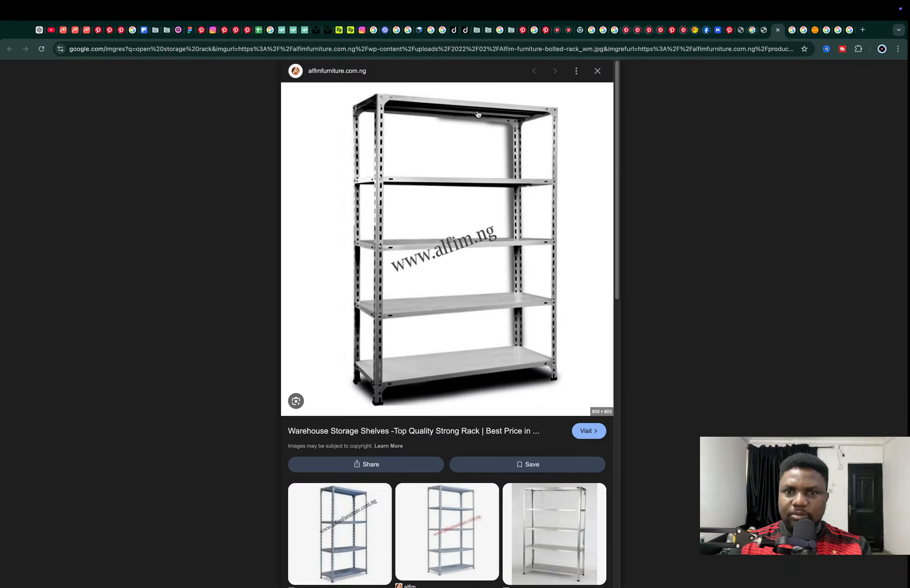
{"action": "key", "text": "ctrl+Left"}
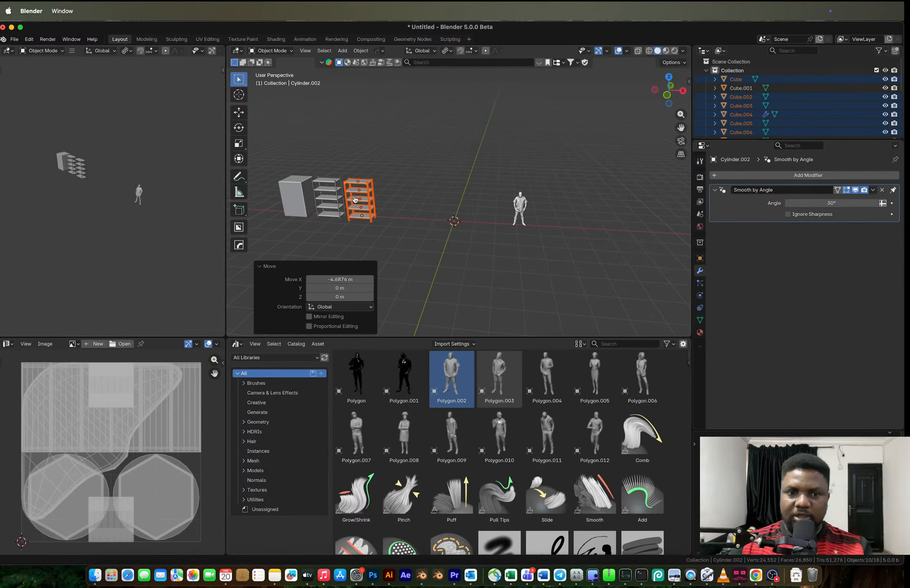
Undo the rack's last move and open the top shelf's mesh for editing from its underside
{"action": "left_click_drag", "start_coordinate": [354, 199], "coordinate": [461, 190]}
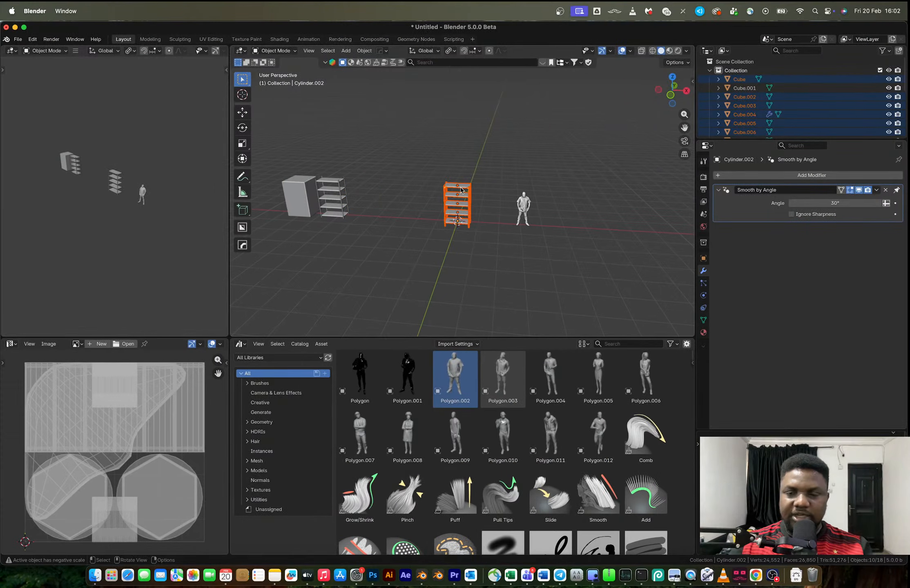
{"action": "left_click", "coordinate": [309, 51]}
{"action": "left_click", "coordinate": [336, 107]}
{"action": "middle_click_drag", "start_coordinate": [438, 182], "coordinate": [470, 143]}
{"action": "middle_click_drag", "start_coordinate": [470, 143], "coordinate": [465, 188], "text": "shift"}
{"action": "scroll", "coordinate": [466, 188], "scroll_direction": "up", "scroll_amount": 5}
{"action": "left_click", "coordinate": [412, 143]}
{"action": "key", "text": "Tab"}
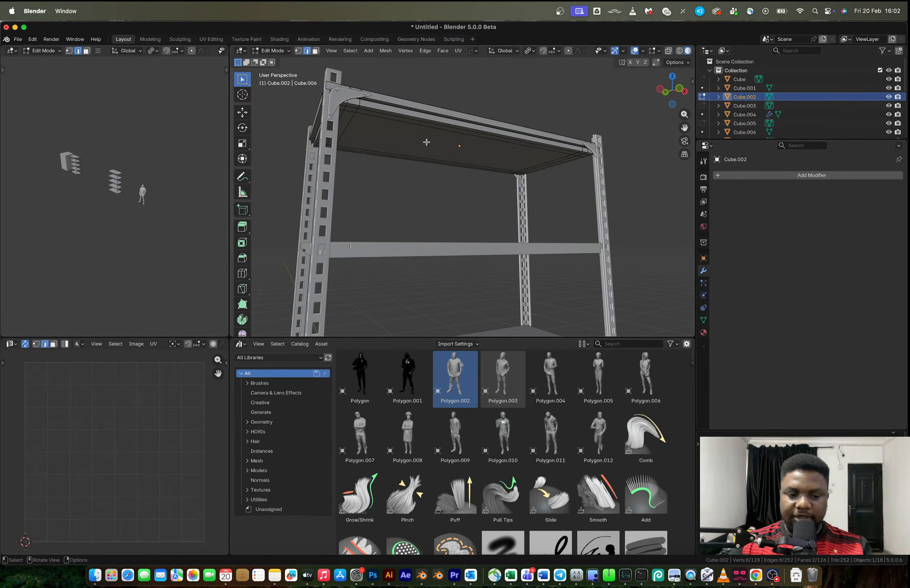
Expand the selection from the top shelf's underside face to its surrounding faces, scale it 1.049 along X, and extrude it about -0.016 m
{"action": "key", "text": "3"}
{"action": "left_click", "coordinate": [430, 146]}
{"action": "middle_click_drag", "start_coordinate": [555, 178], "coordinate": [399, 149]}
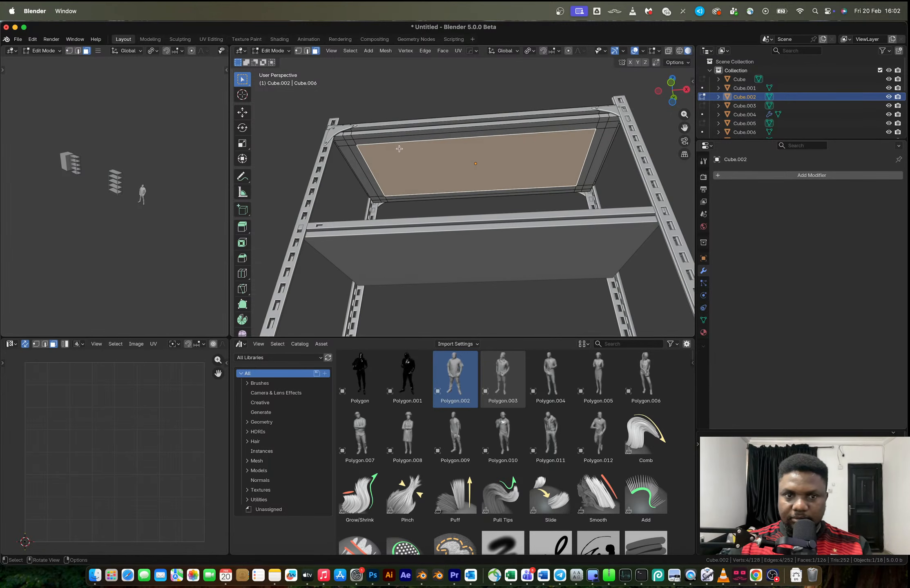
{"action": "left_click", "coordinate": [350, 51]}
{"action": "mouse_move", "coordinate": [367, 150]}
{"action": "left_click", "coordinate": [445, 149]}
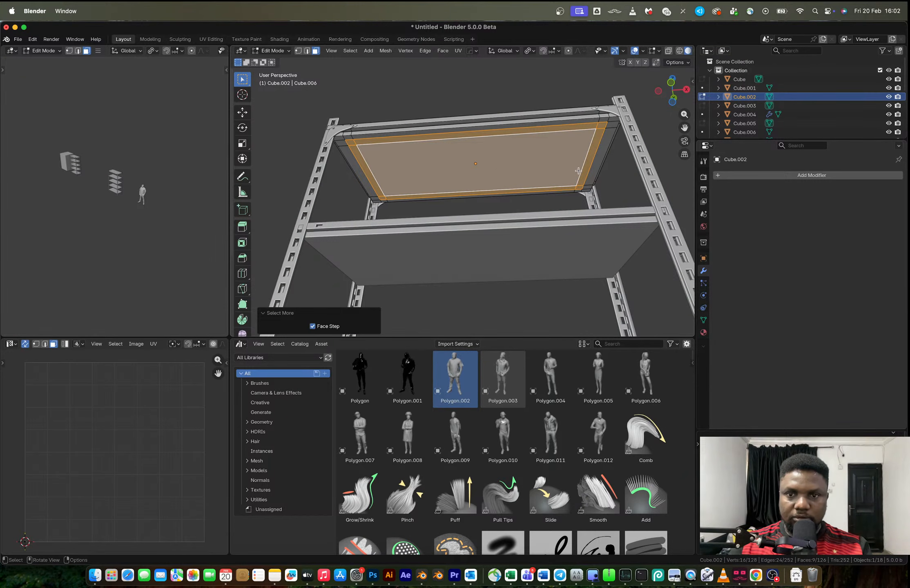
{"action": "key", "text": "s"}
{"action": "key", "text": "x"}
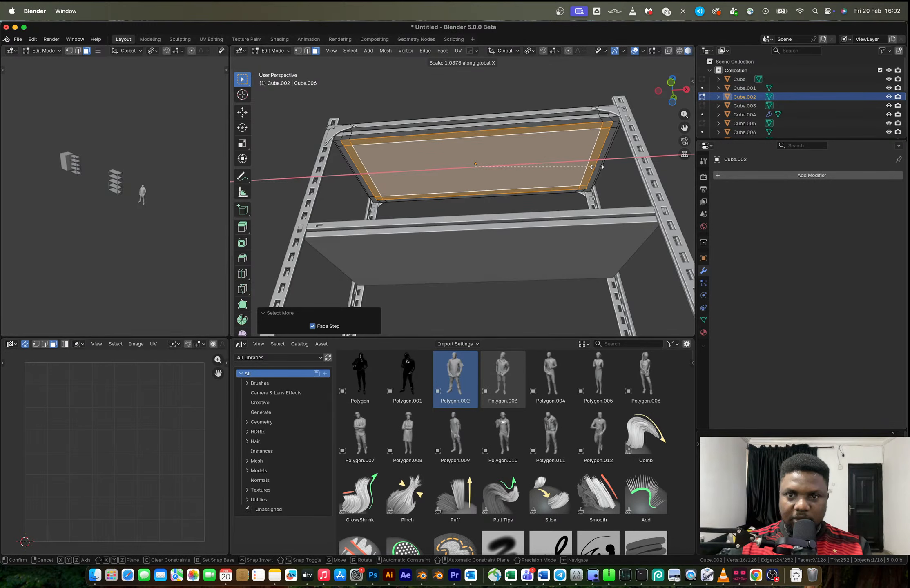
{"action": "left_click", "coordinate": [597, 166]}
{"action": "key", "text": "e"}
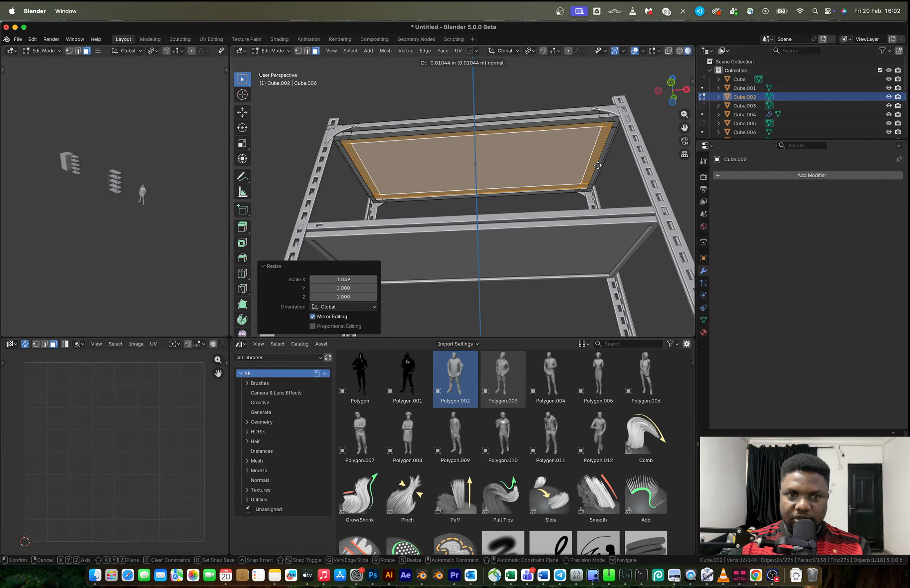
{"action": "left_click", "coordinate": [597, 165]}
Snap the 3D cursor to the selected underside of the top shelf and add a cube there
{"action": "key", "text": "ctrl+Tab"}
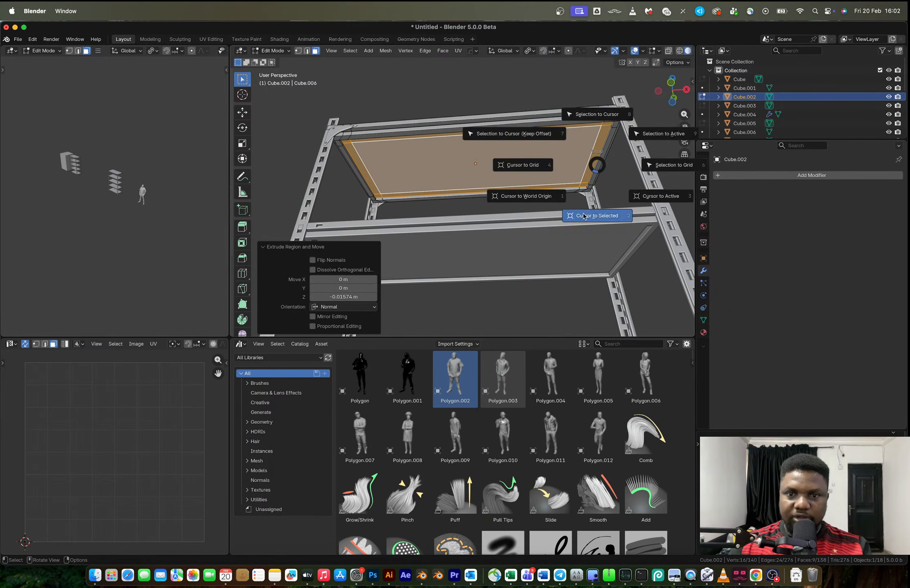
{"action": "left_click", "coordinate": [574, 198]}
{"action": "key", "text": "shift+a"}
{"action": "mouse_move", "coordinate": [573, 198]}
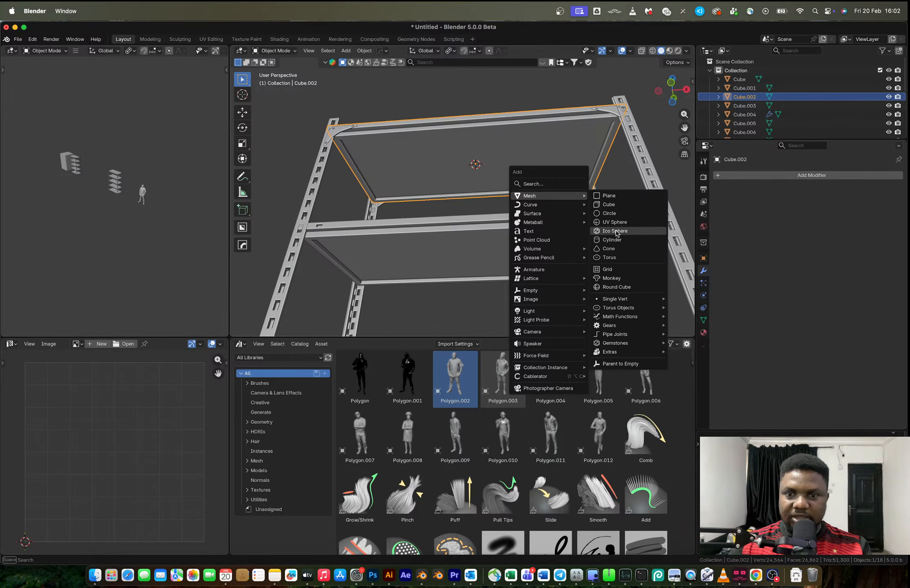
{"action": "left_click", "coordinate": [608, 204]}
Scale the cube by -0.014 and a further 0.740, and stretch it along X into a thin bar running beneath the top shelf
{"action": "key", "text": "s"}
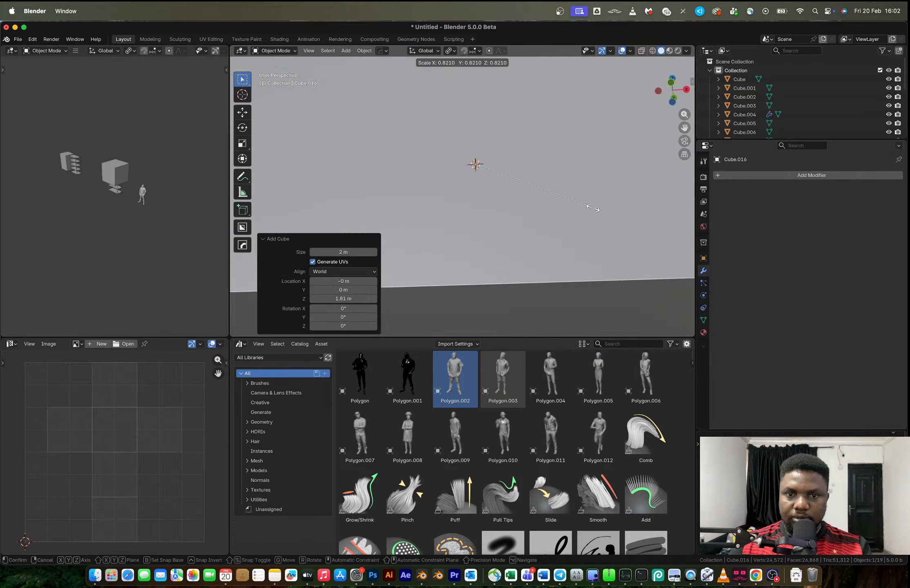
{"action": "left_click", "coordinate": [479, 165]}
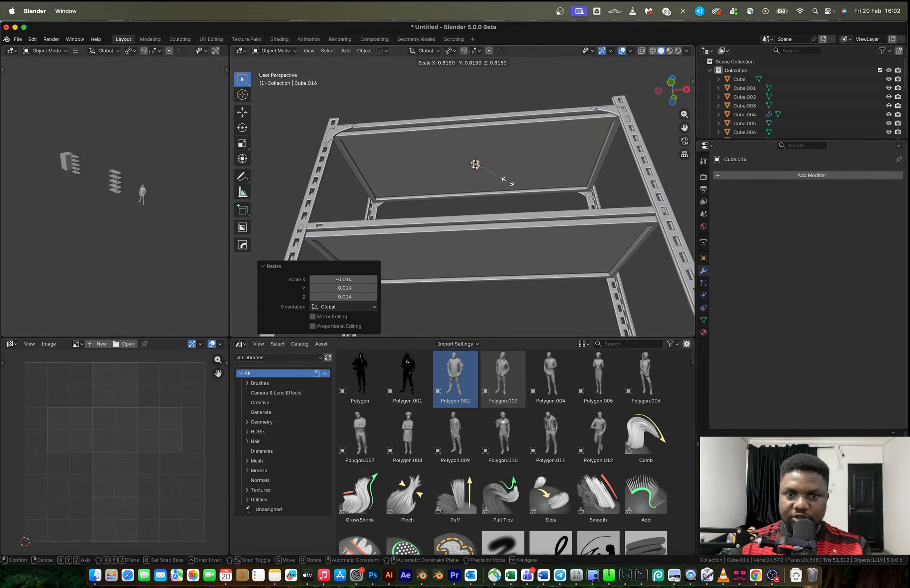
{"action": "key", "text": "s"}
{"action": "key", "text": "x"}
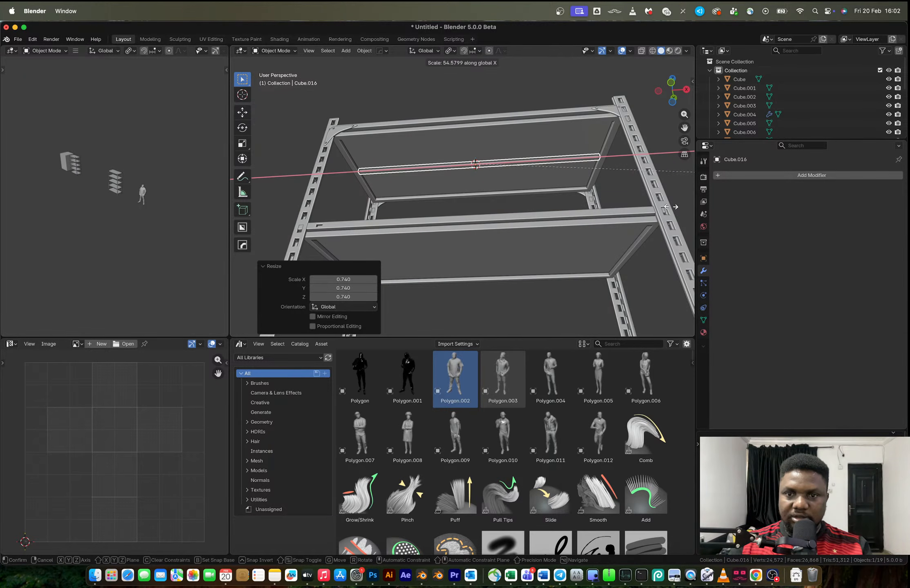
{"action": "left_click", "coordinate": [684, 203]}
Shift the bar's mesh along Y towards the shelf's long edge while leaving its origin at the shelf's centre
{"action": "middle_click_drag", "start_coordinate": [536, 165], "coordinate": [483, 177]}
{"action": "key", "text": "Tab"}
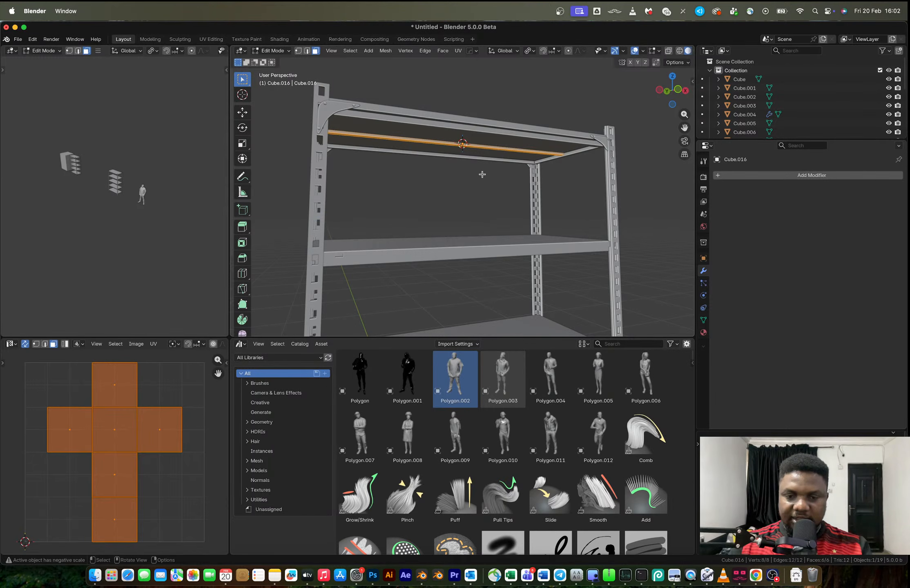
{"action": "key", "text": "g"}
{"action": "key", "text": "y"}
{"action": "left_click", "coordinate": [496, 166]}
{"action": "key", "text": "Tab"}
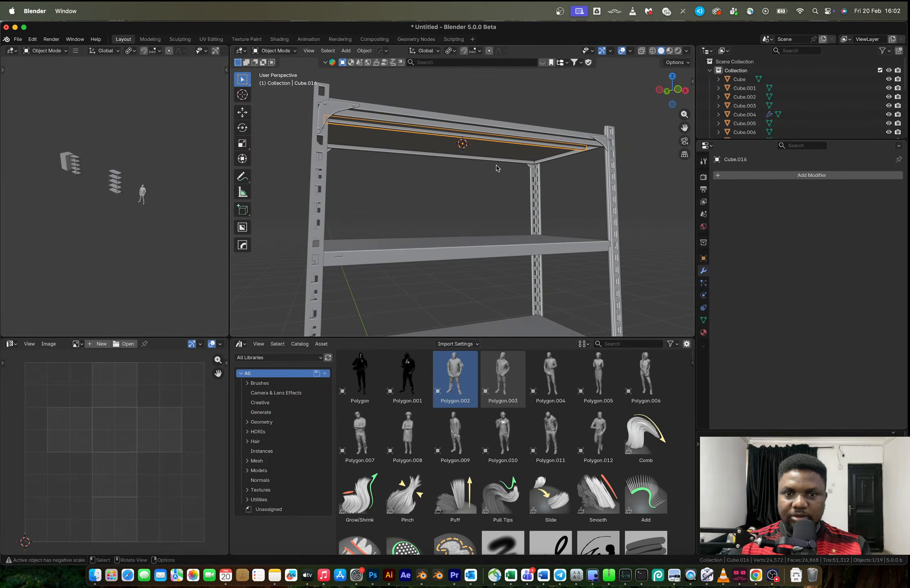
{"action": "key", "text": "alt+x"}
{"action": "left_click", "coordinate": [492, 127]}
{"action": "middle_click_drag", "start_coordinate": [494, 126], "coordinate": [502, 165]}
{"action": "key", "text": "ctrl+z"}
Mirror the thin bar along Z and along Y to create a matching bar beneath the shelf's opposite side
{"action": "key", "text": "alt+x"}
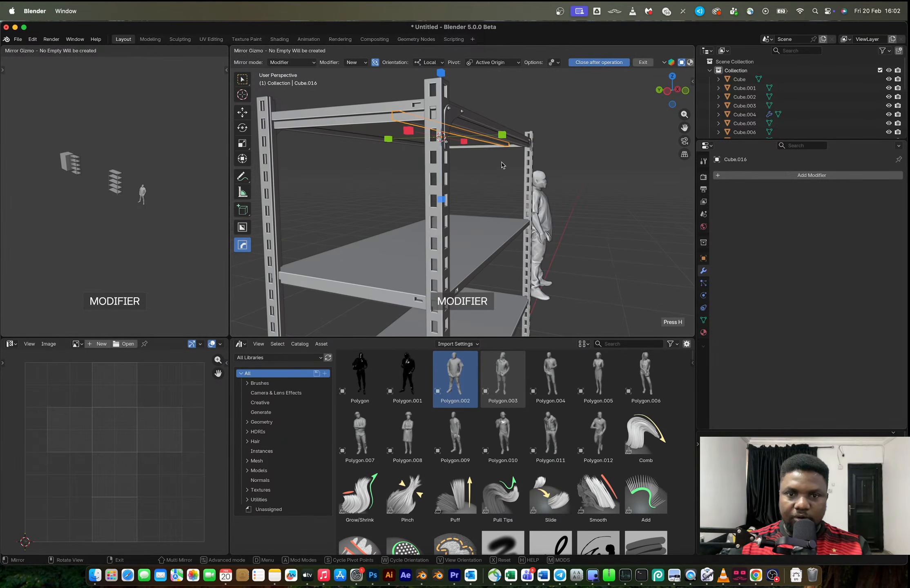
{"action": "left_click", "coordinate": [441, 198]}
{"action": "middle_click_drag", "start_coordinate": [466, 167], "coordinate": [440, 154]}
{"action": "key", "text": "alt+x"}
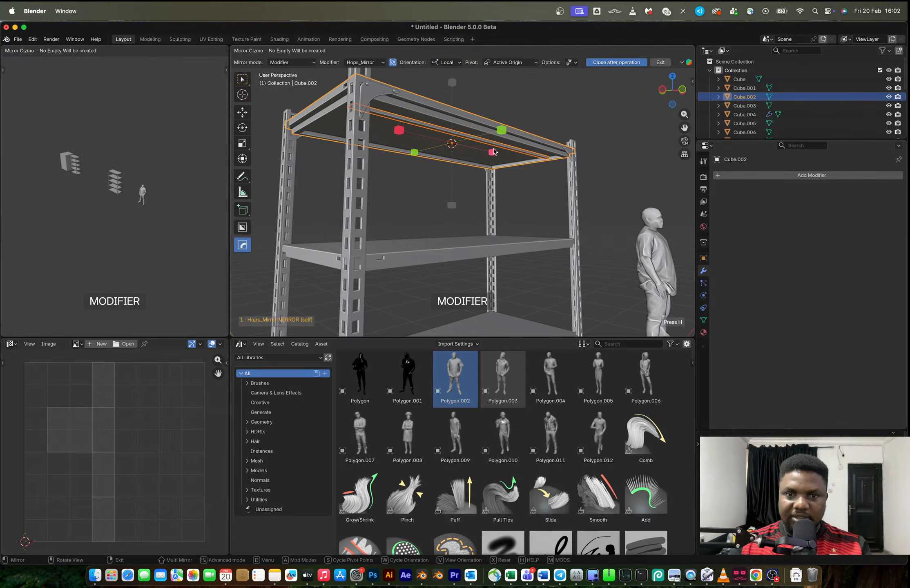
{"action": "left_click", "coordinate": [499, 131]}
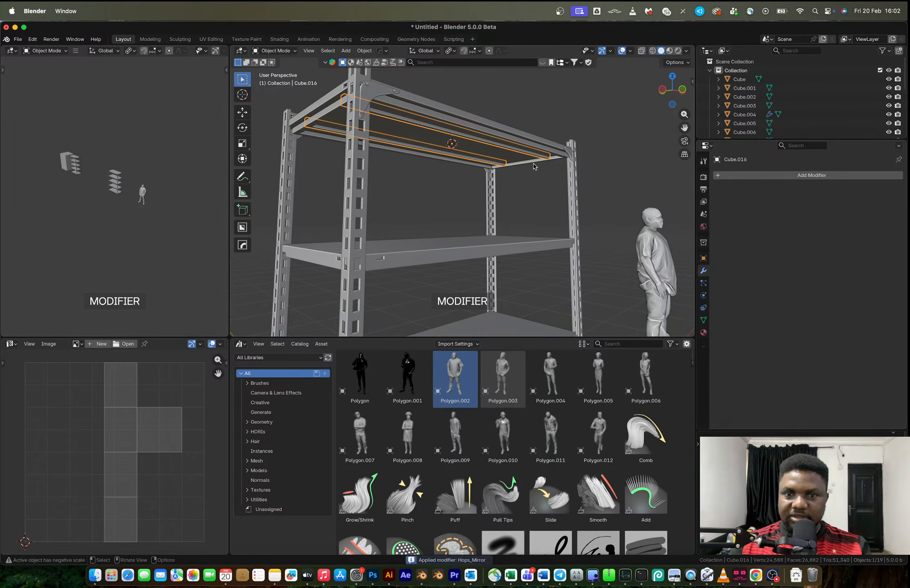
Merge all of the top shelf's vertices by distance
{"action": "left_click", "coordinate": [455, 118]}
{"action": "key", "text": "Tab"}
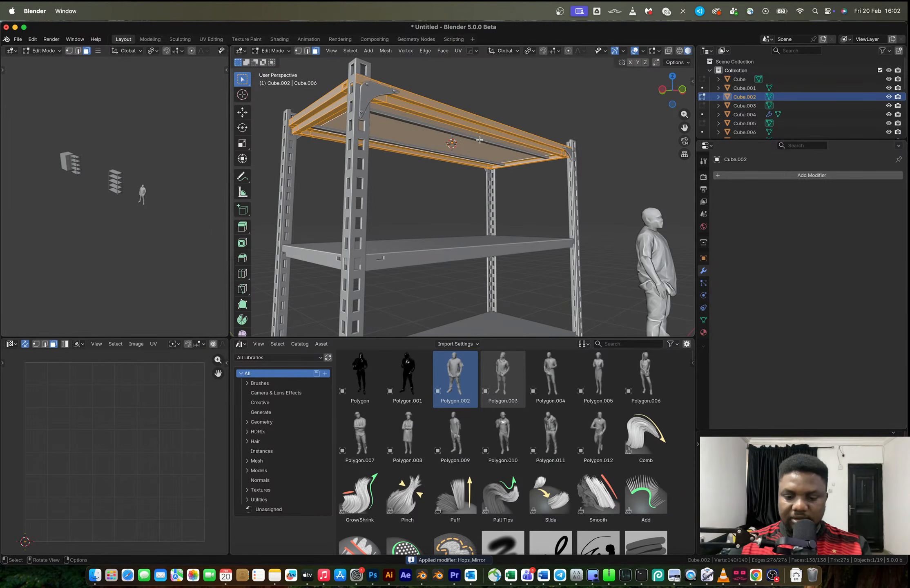
{"action": "key", "text": "comma"}
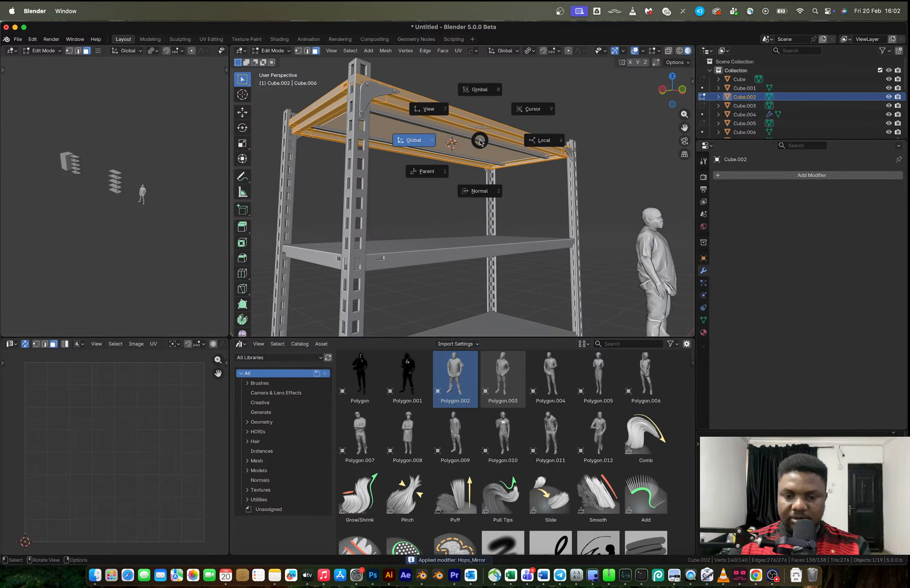
{"action": "key", "text": "Escape"}
{"action": "key", "text": "m"}
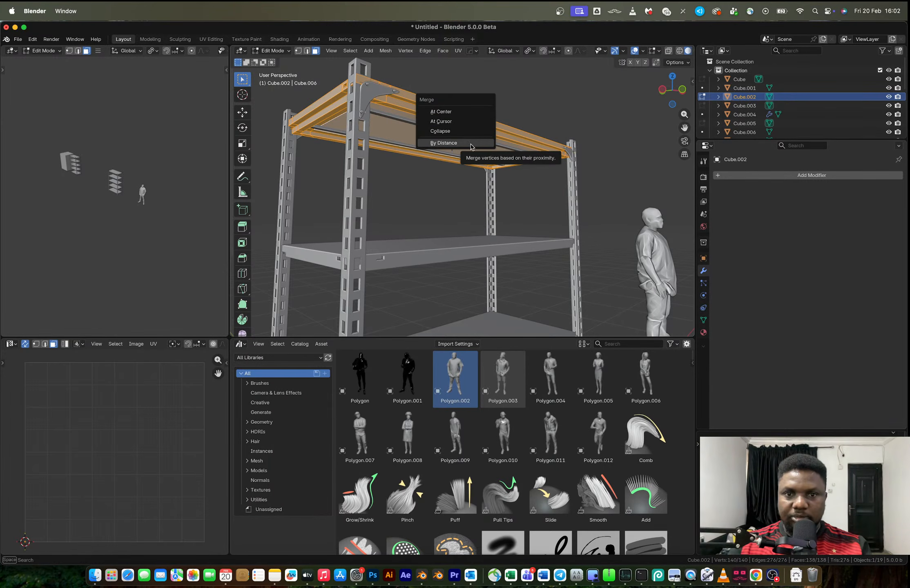
{"action": "left_click", "coordinate": [470, 143]}
{"action": "key", "text": "Tab"}
Join the mirrored underside bars with the top shelf into one object
{"action": "scroll", "coordinate": [470, 148], "scroll_direction": "down", "scroll_amount": 2}
{"action": "middle_click_drag", "start_coordinate": [469, 149], "coordinate": [457, 137]}
{"action": "left_click", "coordinate": [459, 154], "text": "shift"}
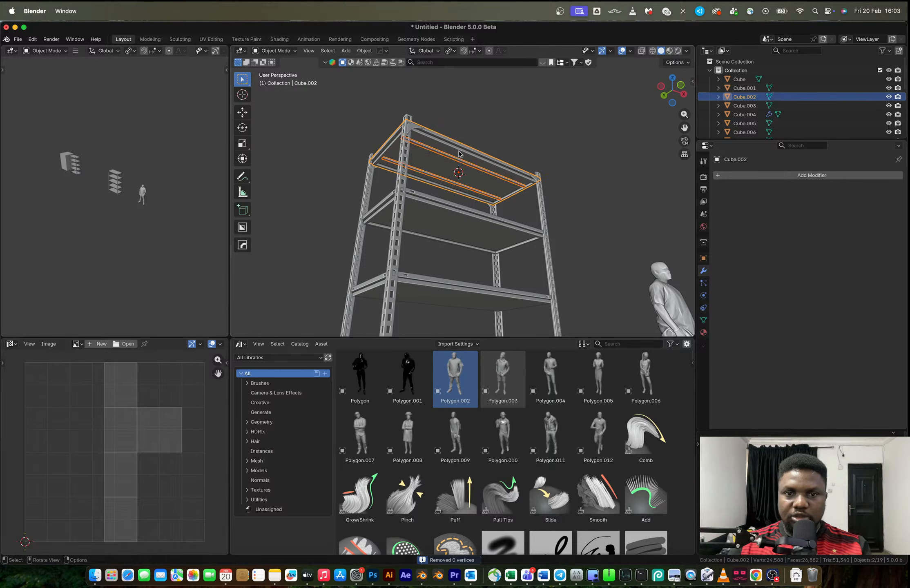
{"action": "key", "text": "ctrl+j"}
Link the third shelf from the top to the mesh data of the second shelf, which already has the underside bars
{"action": "scroll", "coordinate": [479, 178], "scroll_direction": "down", "scroll_amount": 5}
{"action": "middle_click_drag", "start_coordinate": [494, 196], "coordinate": [432, 255]}
{"action": "middle_click_drag", "start_coordinate": [427, 191], "coordinate": [471, 245]}
{"action": "scroll", "coordinate": [472, 268], "scroll_direction": "up", "scroll_amount": 5}
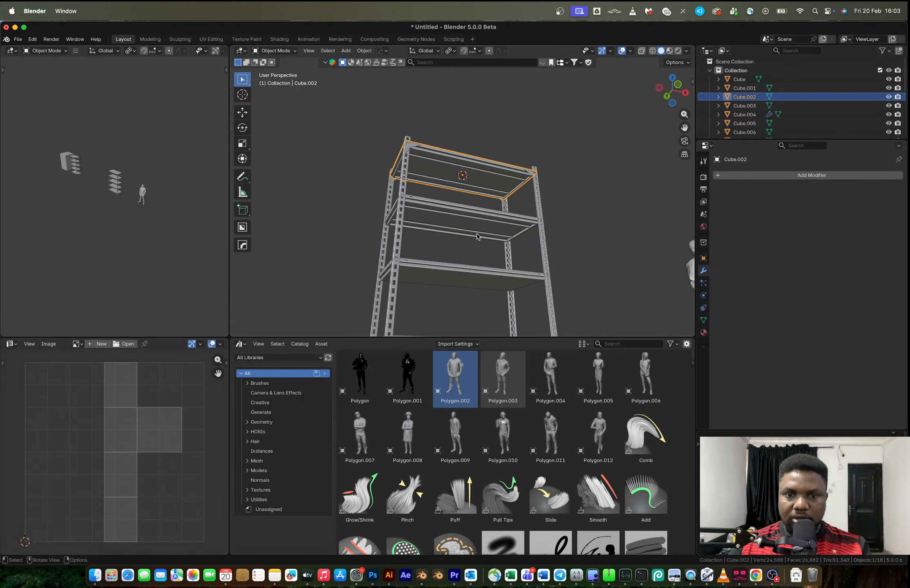
{"action": "left_click", "coordinate": [470, 268]}
{"action": "left_click", "coordinate": [458, 230], "text": "shift"}
{"action": "key", "text": "ctrl+l"}
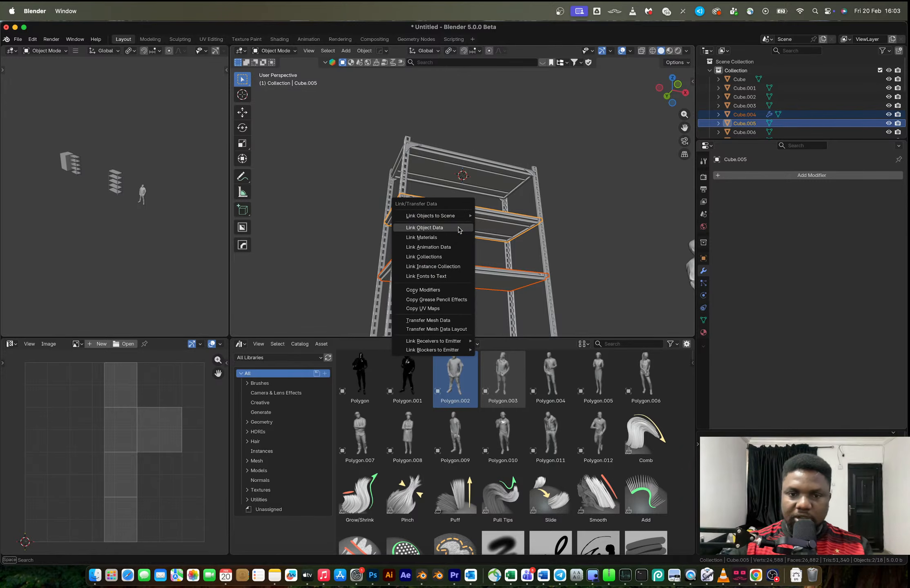
{"action": "left_click", "coordinate": [458, 227]}
Select the whole open rack, move it along negative X beside the other storage units, and reset the 3D cursor to the world origin
{"action": "left_click", "coordinate": [569, 217]}
{"action": "middle_click_drag", "start_coordinate": [569, 217], "coordinate": [484, 284]}
{"action": "scroll", "coordinate": [483, 284], "scroll_direction": "down", "scroll_amount": 4}
{"action": "left_click_drag", "start_coordinate": [397, 148], "coordinate": [521, 315]}
{"action": "key", "text": "g"}
{"action": "key", "text": "x"}
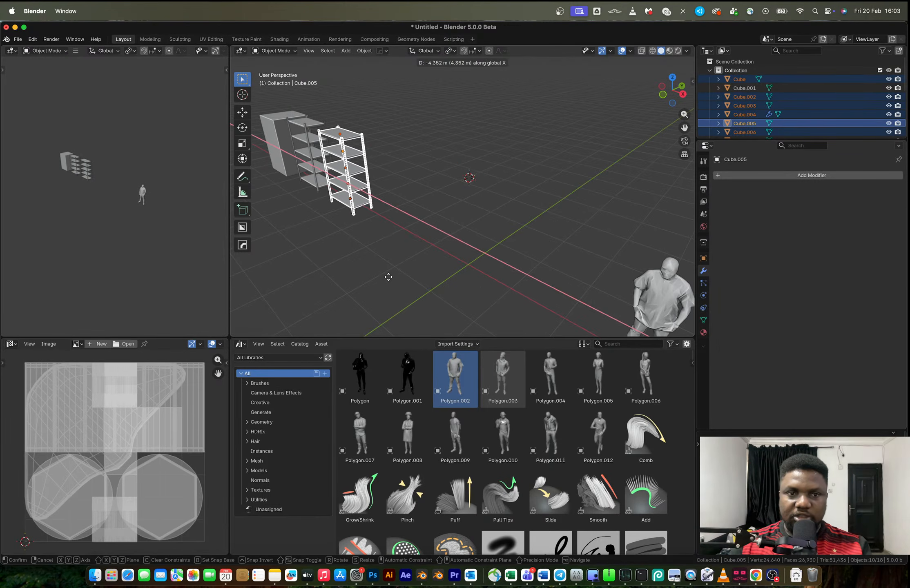
{"action": "left_click", "coordinate": [423, 241]}
{"action": "middle_click_drag", "start_coordinate": [423, 240], "coordinate": [454, 231]}
{"action": "middle_click_drag", "start_coordinate": [323, 218], "coordinate": [398, 234], "text": "shift"}
{"action": "key", "text": "shift+c"}
{"action": "scroll", "coordinate": [532, 247], "scroll_direction": "up", "scroll_amount": 7}
Switch to the browser, view the black MuscleRack reference image, and open its source shop page
{"action": "key", "text": "ctrl+Right"}
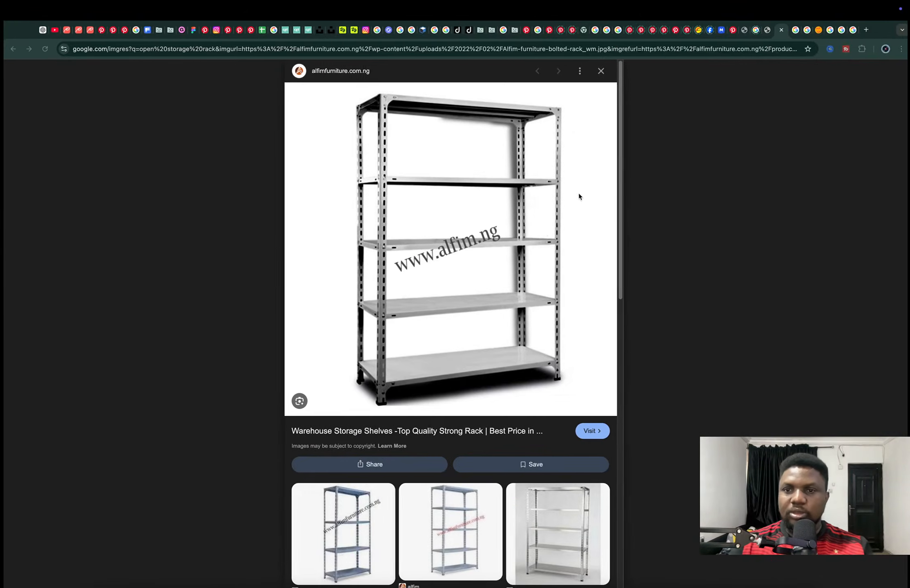
{"action": "key", "text": "Right"}
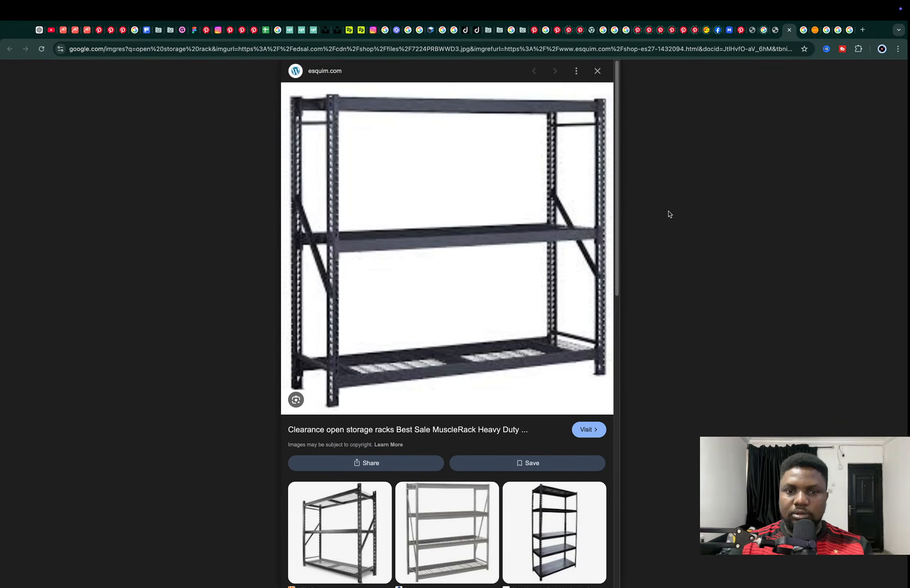
{"action": "left_click", "coordinate": [438, 248]}
{"action": "left_click", "coordinate": [789, 31]}
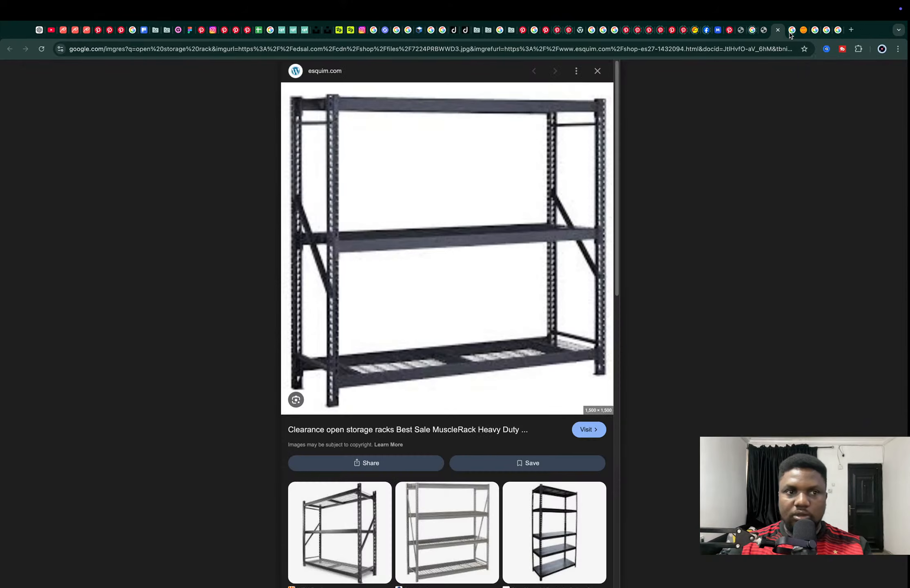
{"action": "left_click", "coordinate": [447, 256]}
{"action": "left_click", "coordinate": [775, 31]}
{"action": "left_click", "coordinate": [777, 31]}
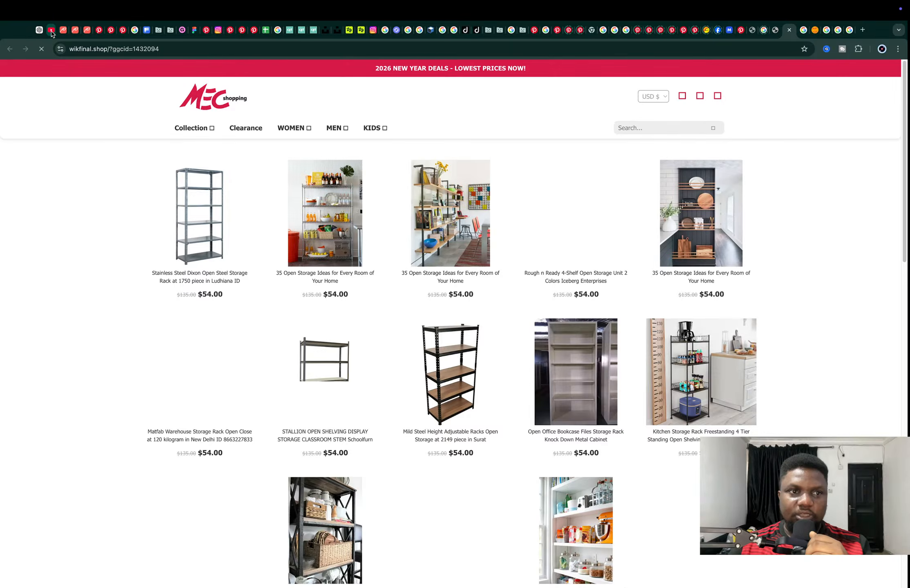
Check the live Day 20 stream on the YouTube channel page and close its tab
{"action": "left_click", "coordinate": [52, 31]}
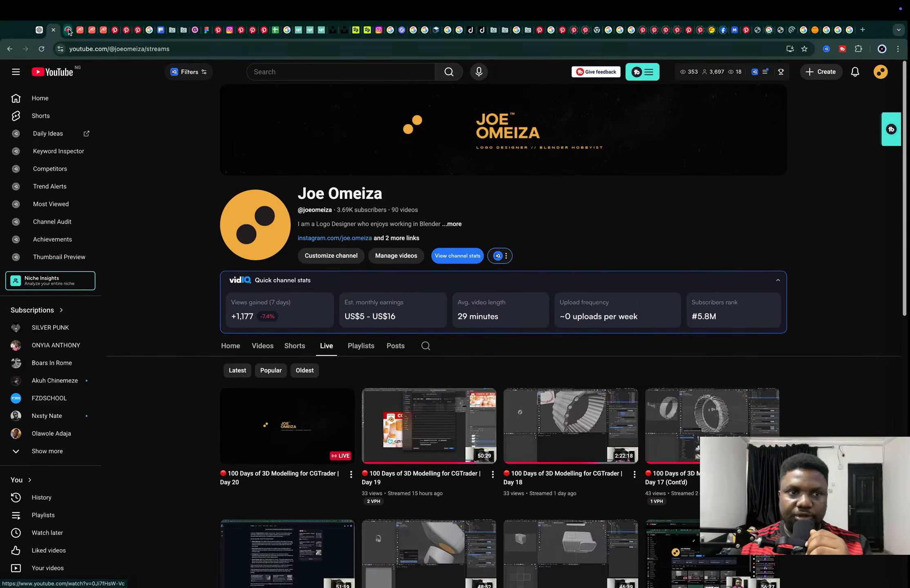
{"action": "left_click", "coordinate": [69, 31]}
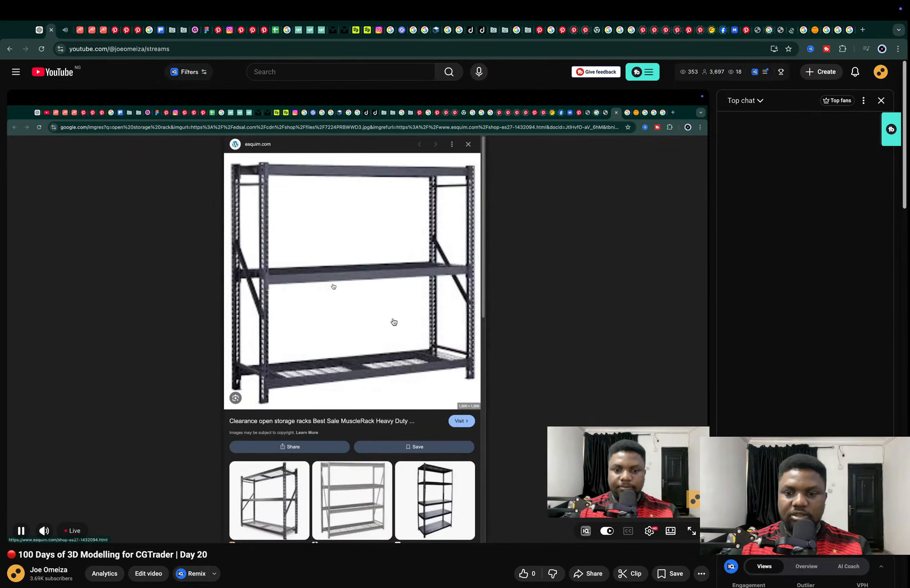
{"action": "key", "text": "ctrl+w"}
Return to the MEC shopping results page and examine its open storage racks for another reference
{"action": "left_click", "coordinate": [790, 30]}
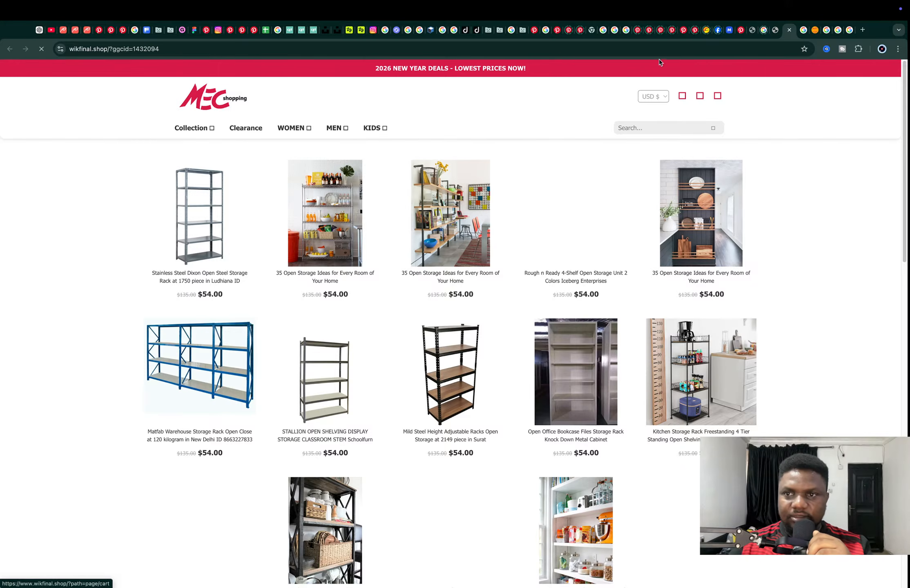
{"action": "left_click", "coordinate": [774, 29]}
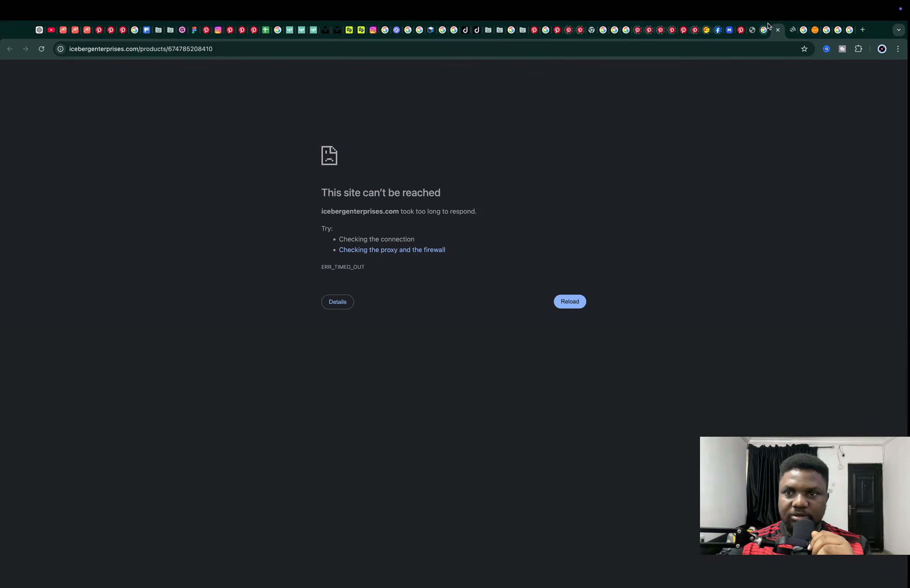
{"action": "left_click", "coordinate": [764, 30]}
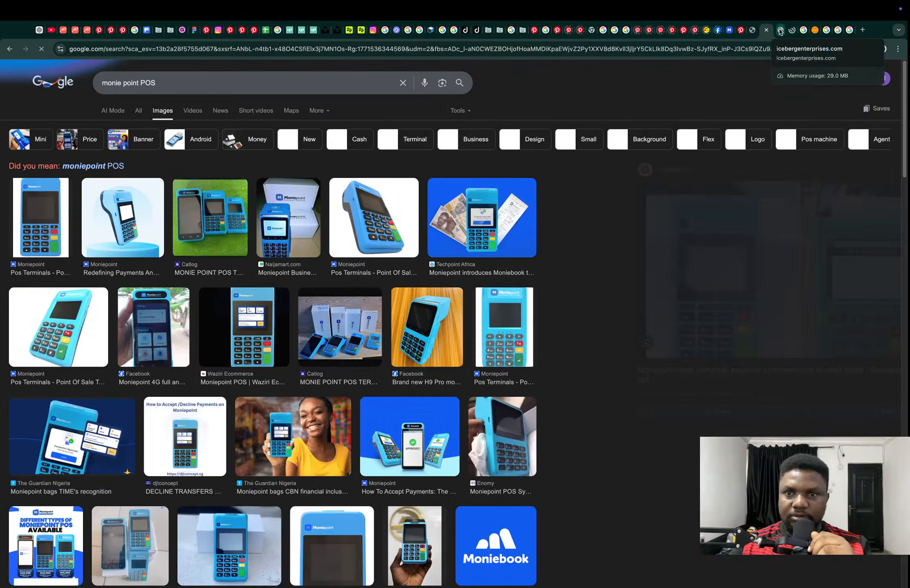
{"action": "left_click", "coordinate": [780, 31]}
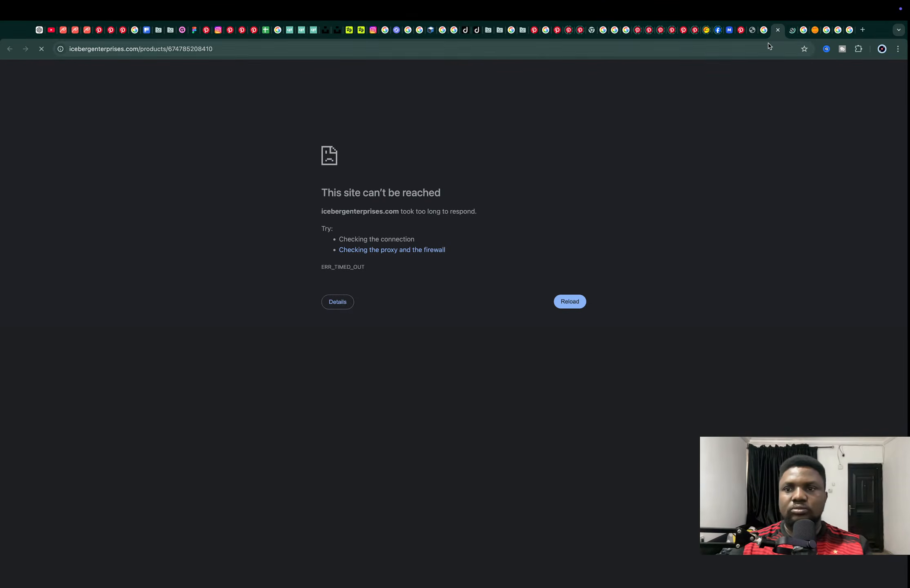
{"action": "left_click", "coordinate": [790, 32]}
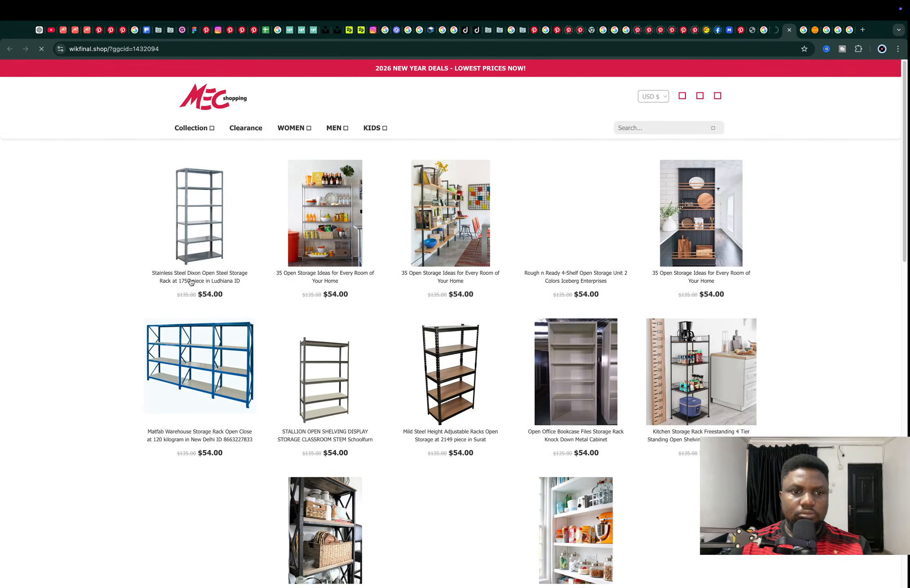
{"action": "scroll", "coordinate": [207, 241], "scroll_direction": "down", "scroll_amount": 10}
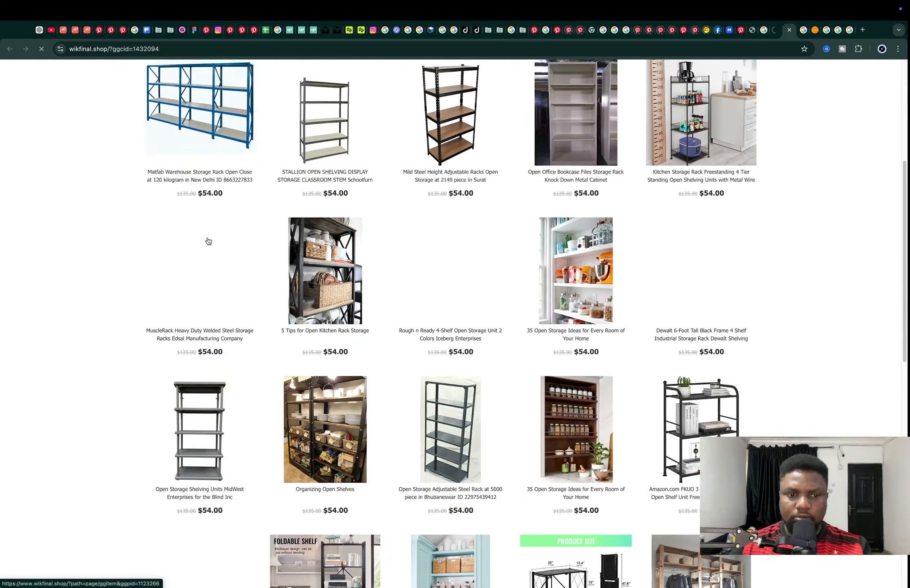
{"action": "scroll", "coordinate": [206, 241], "scroll_direction": "down", "scroll_amount": 7}
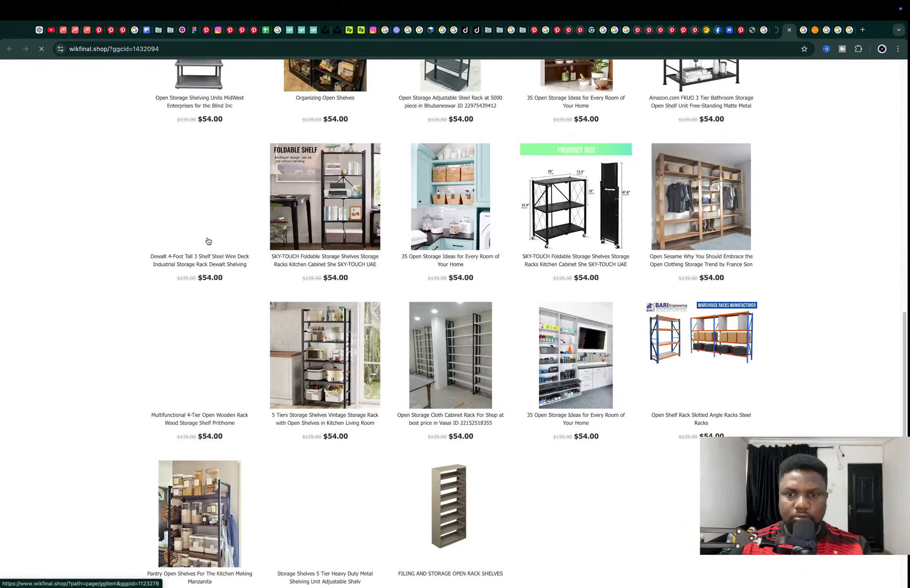
{"action": "key", "text": "super+2"}
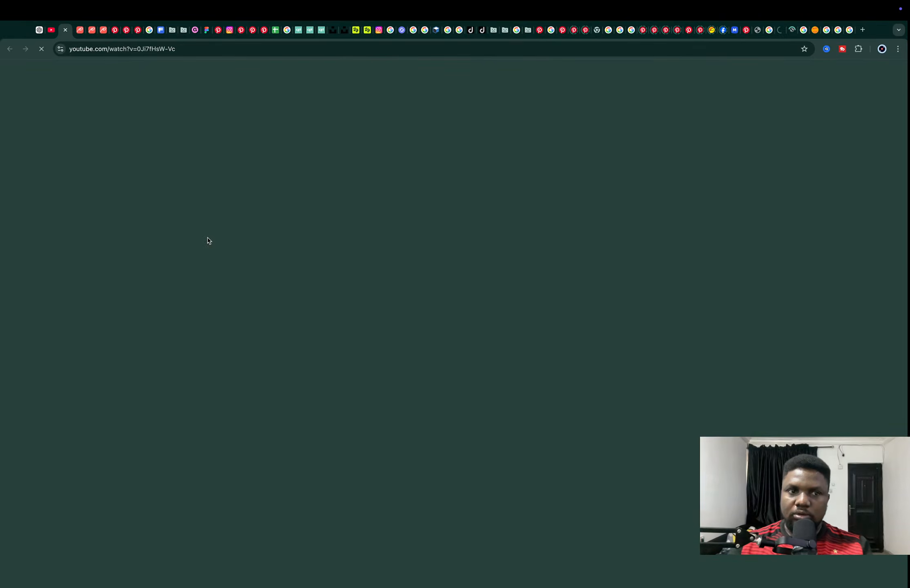
{"action": "key", "text": "super+3"}
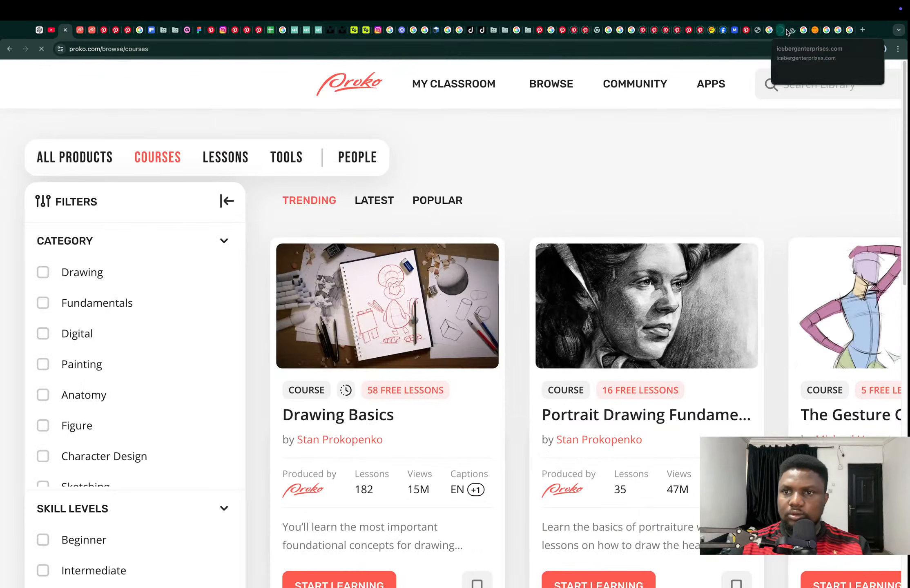
{"action": "left_click", "coordinate": [792, 31]}
{"action": "scroll", "coordinate": [701, 307], "scroll_direction": "up", "scroll_amount": 10}
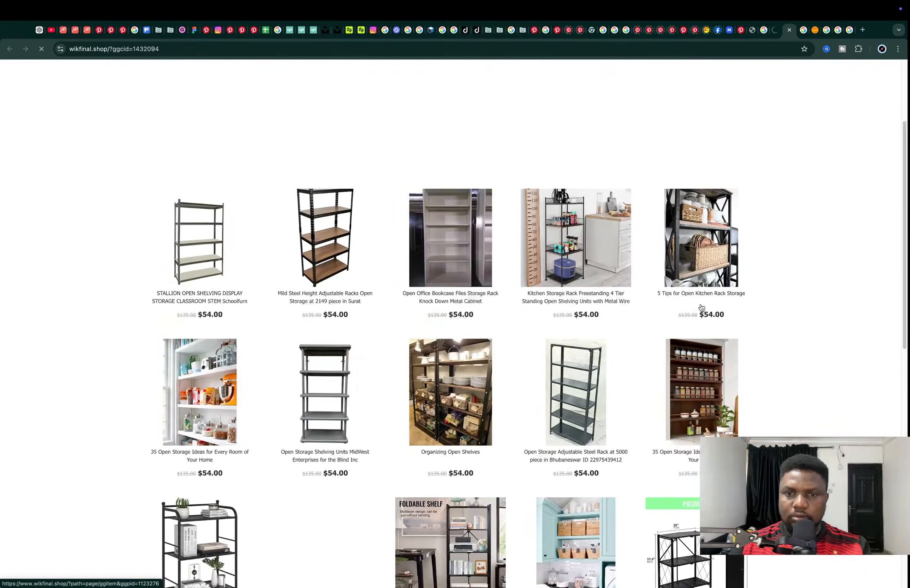
{"action": "scroll", "coordinate": [701, 307], "scroll_direction": "up", "scroll_amount": 3}
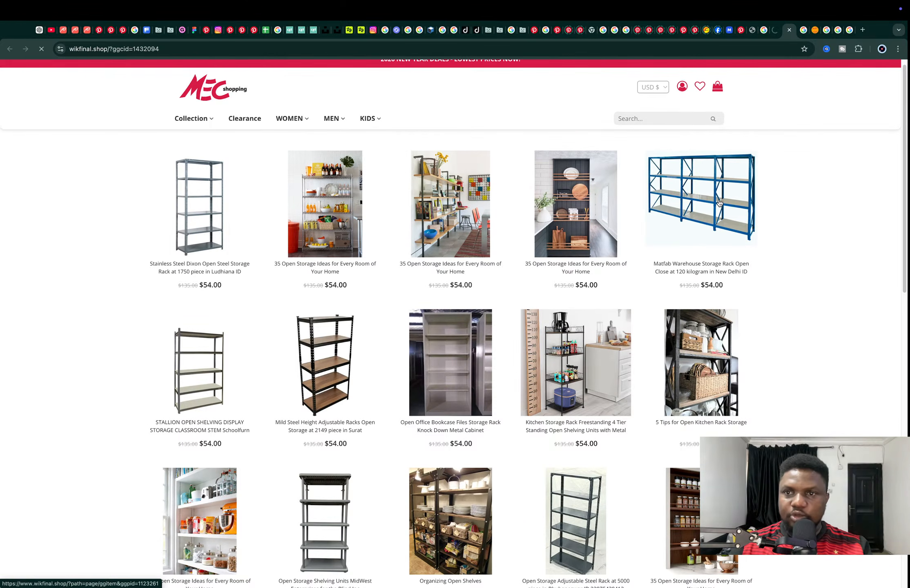
Open the blue Matfab Warehouse Storage Rack product, view its image in a new tab, and compare it with the stainless steel rack reference
{"action": "left_click", "coordinate": [719, 203]}
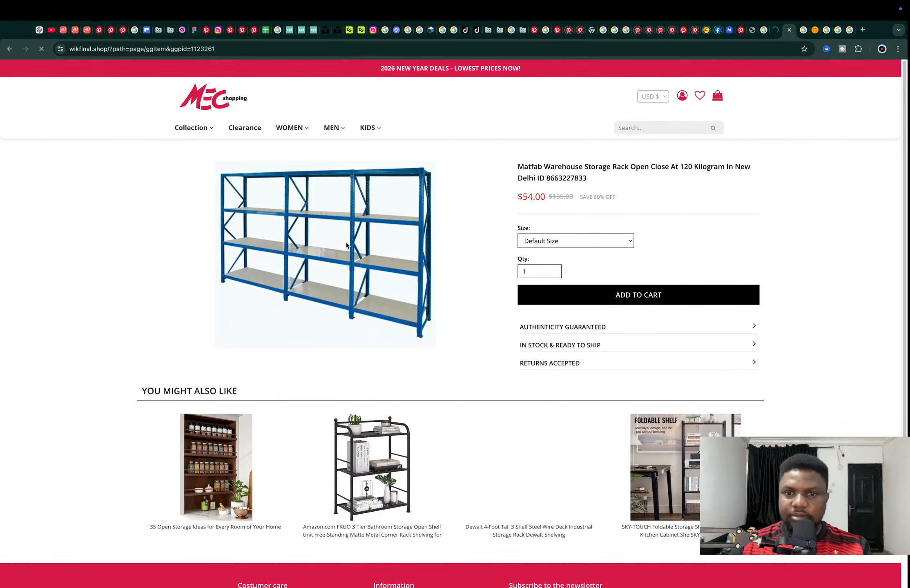
{"action": "right_click", "coordinate": [325, 248]}
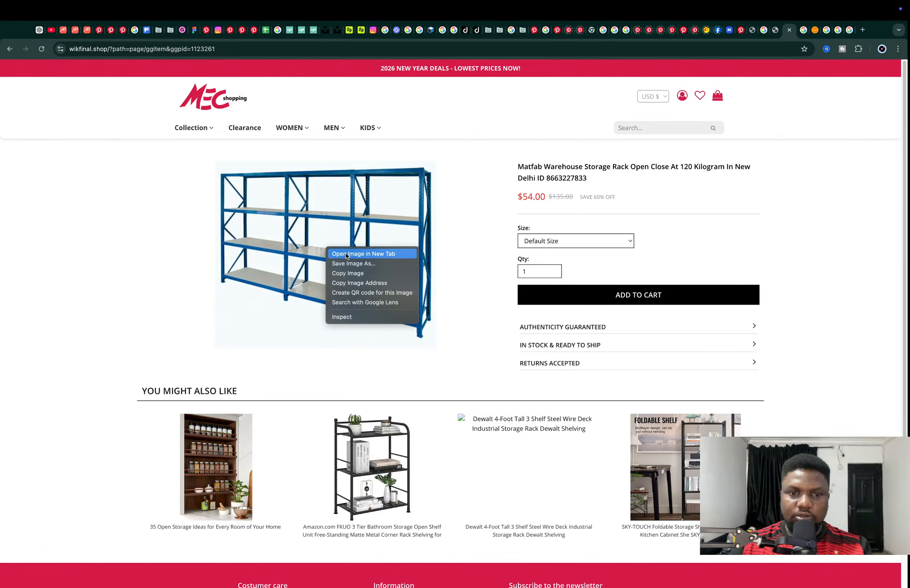
{"action": "left_click", "coordinate": [778, 31]}
{"action": "scroll", "coordinate": [434, 311], "scroll_direction": "up", "scroll_amount": 5, "text": "ctrl"}
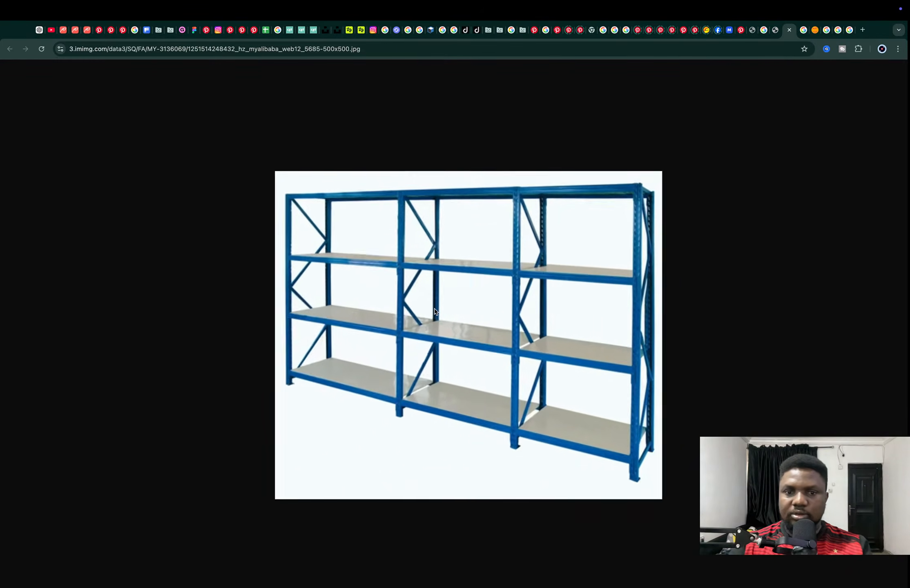
{"action": "left_click", "coordinate": [802, 30]}
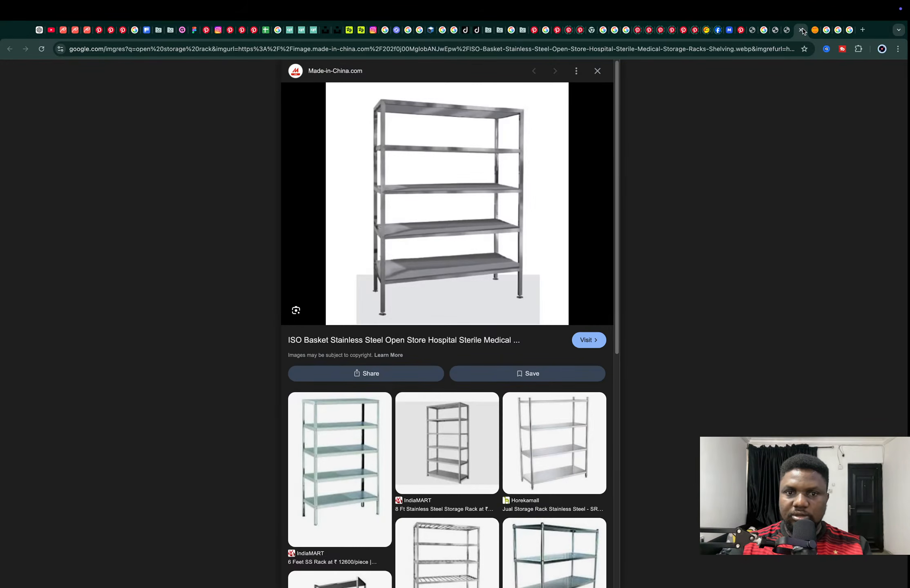
{"action": "left_click", "coordinate": [800, 30]}
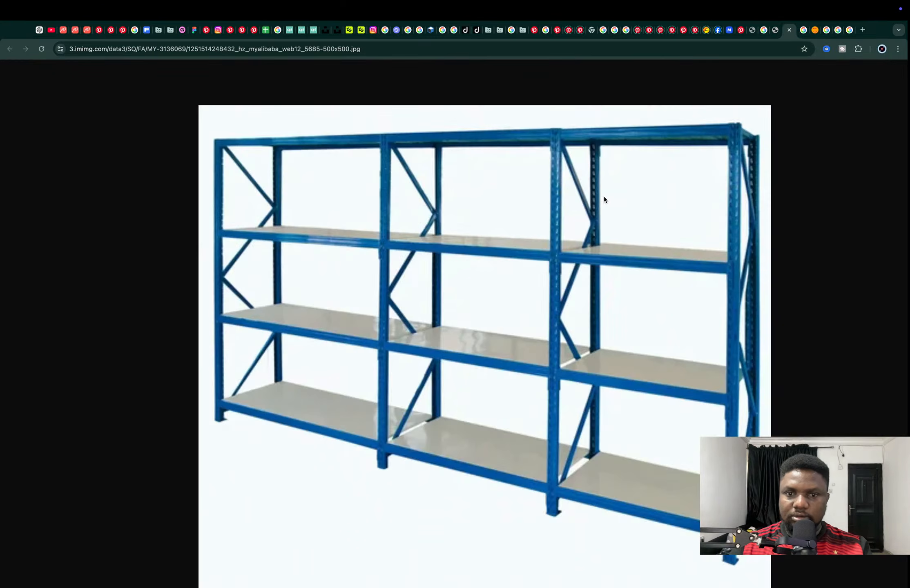
Switch to Blender and undo the last move of the open storage rack
{"action": "key", "text": "super+Tab"}
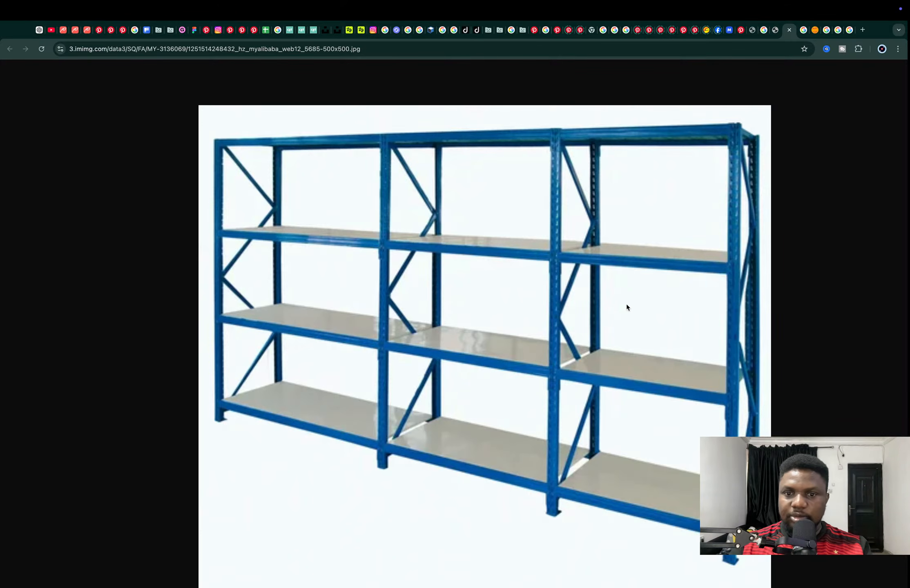
{"action": "key", "text": "super+Tab"}
{"action": "scroll", "coordinate": [424, 284], "scroll_direction": "down", "scroll_amount": 3}
{"action": "middle_click_drag", "start_coordinate": [421, 263], "coordinate": [411, 251]}
{"action": "key", "text": "super+z"}
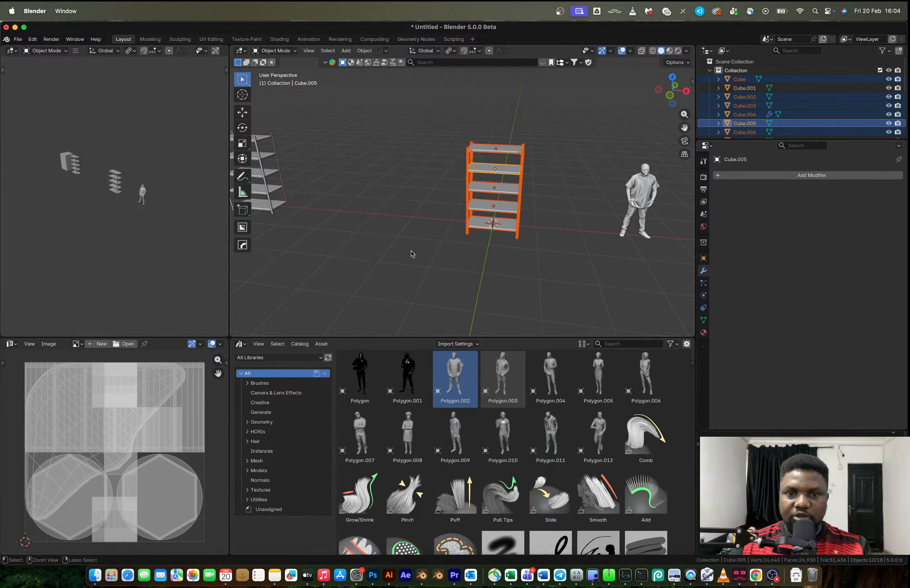
{"action": "scroll", "coordinate": [509, 208], "scroll_direction": "up", "scroll_amount": 4}
{"action": "scroll", "coordinate": [522, 191], "scroll_direction": "down", "scroll_amount": 3}
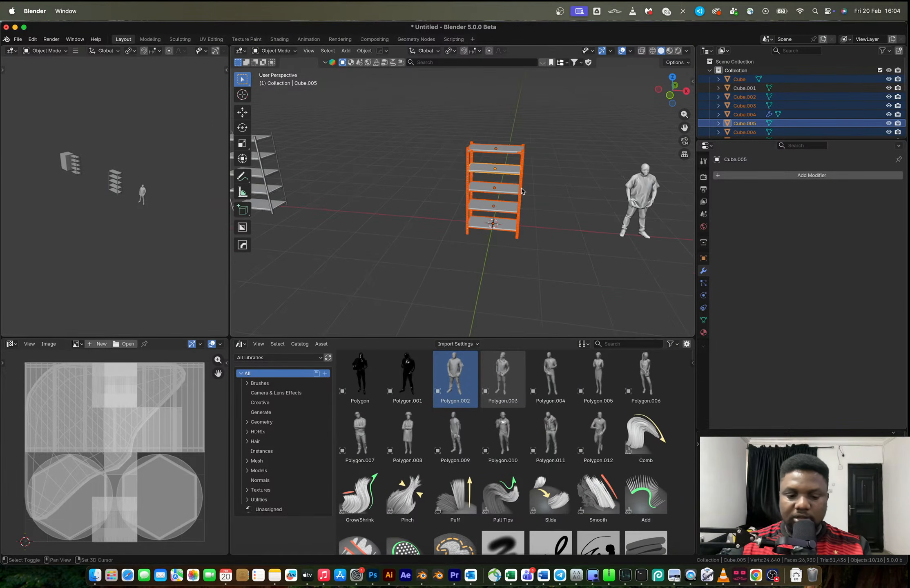
Duplicate the whole rack -4.7278 m along X, placing the copy beside the other storage units
{"action": "key", "text": "shift+d"}
{"action": "key", "text": "x"}
{"action": "left_click", "coordinate": [338, 196]}
{"action": "scroll", "coordinate": [539, 174], "scroll_direction": "up", "scroll_amount": 3}
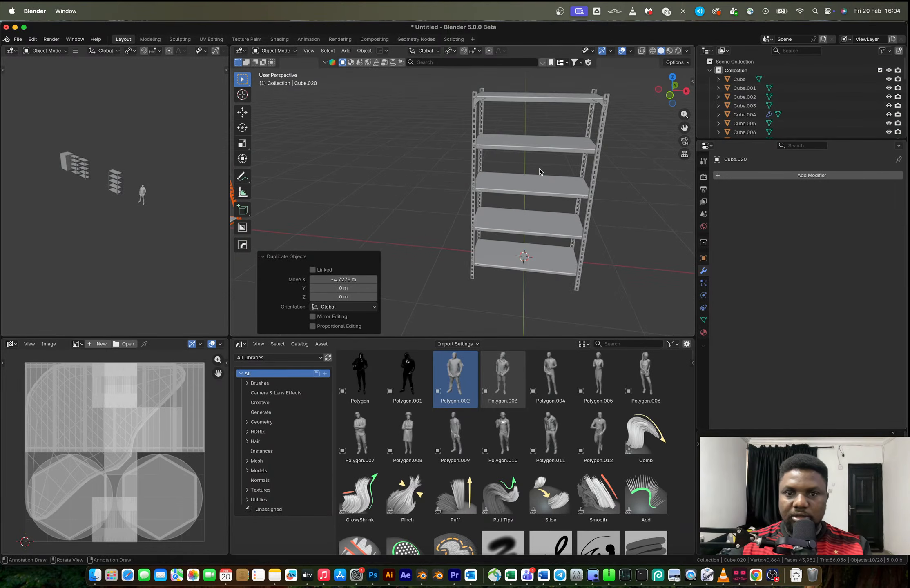
Open the perforated uprights of the rack at the world origin in Edit Mode with nothing selected
{"action": "scroll", "coordinate": [529, 155], "scroll_direction": "down", "scroll_amount": 3}
{"action": "left_click_drag", "start_coordinate": [432, 119], "coordinate": [542, 262]}
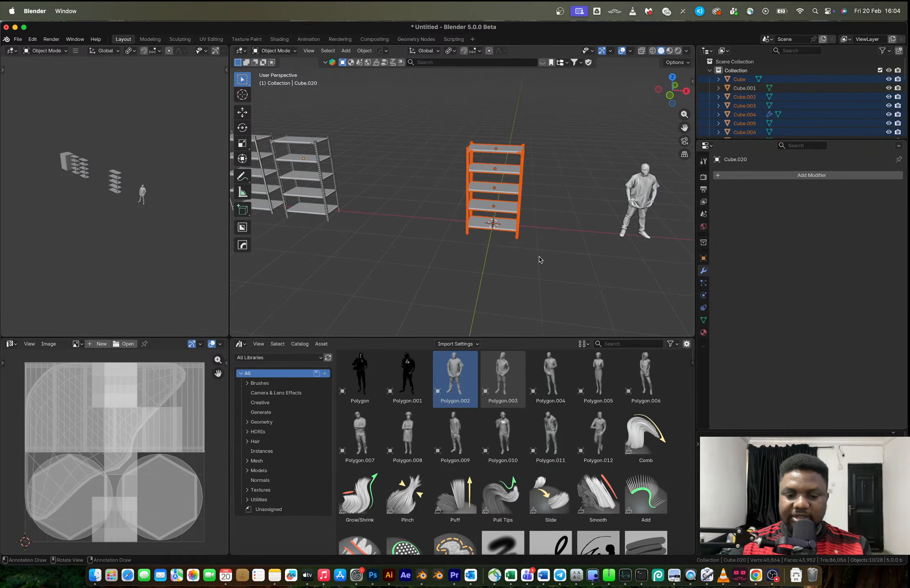
{"action": "scroll", "coordinate": [526, 221], "scroll_direction": "up", "scroll_amount": 3}
{"action": "scroll", "coordinate": [523, 208], "scroll_direction": "up", "scroll_amount": 3}
{"action": "middle_click_drag", "start_coordinate": [463, 221], "coordinate": [527, 239]}
{"action": "left_click", "coordinate": [402, 232]}
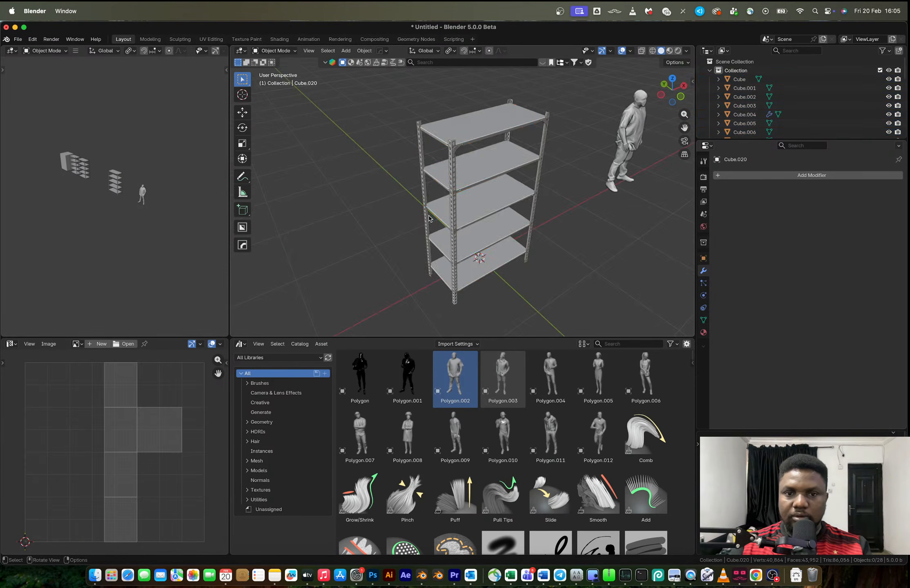
{"action": "scroll", "coordinate": [431, 213], "scroll_direction": "up", "scroll_amount": 3}
{"action": "left_click", "coordinate": [444, 168]}
{"action": "key", "text": "Tab"}
{"action": "key", "text": "alt+a"}
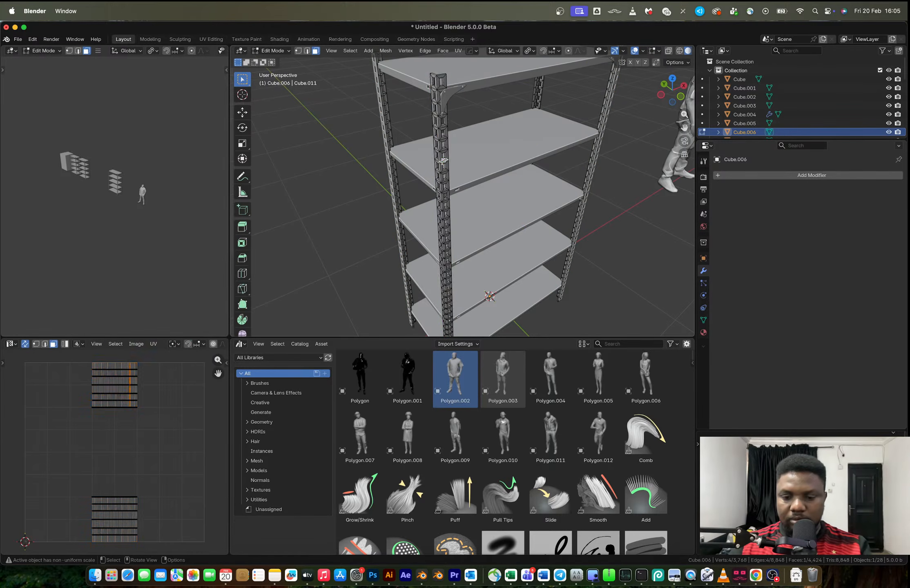
{"action": "key", "text": "l"}
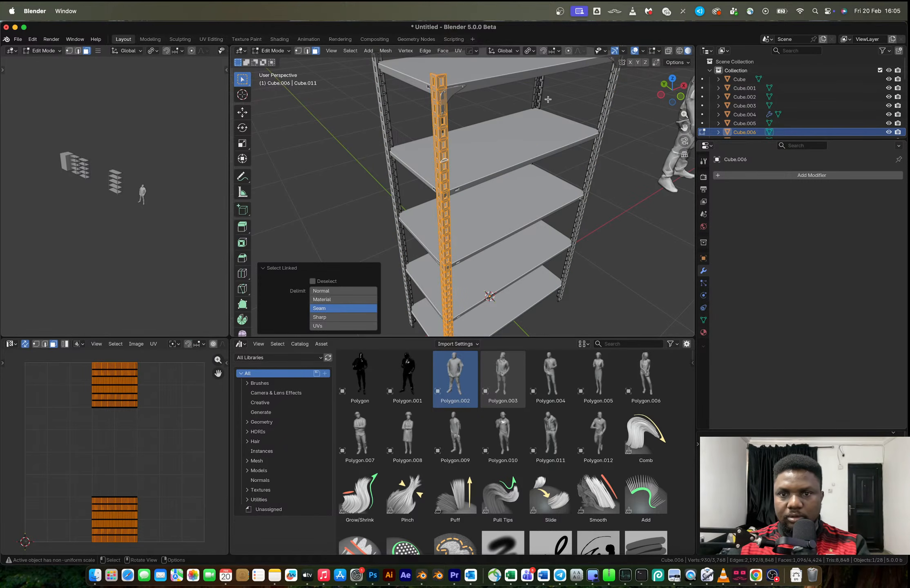
{"action": "key", "text": "l"}
{"action": "key", "text": "l"}
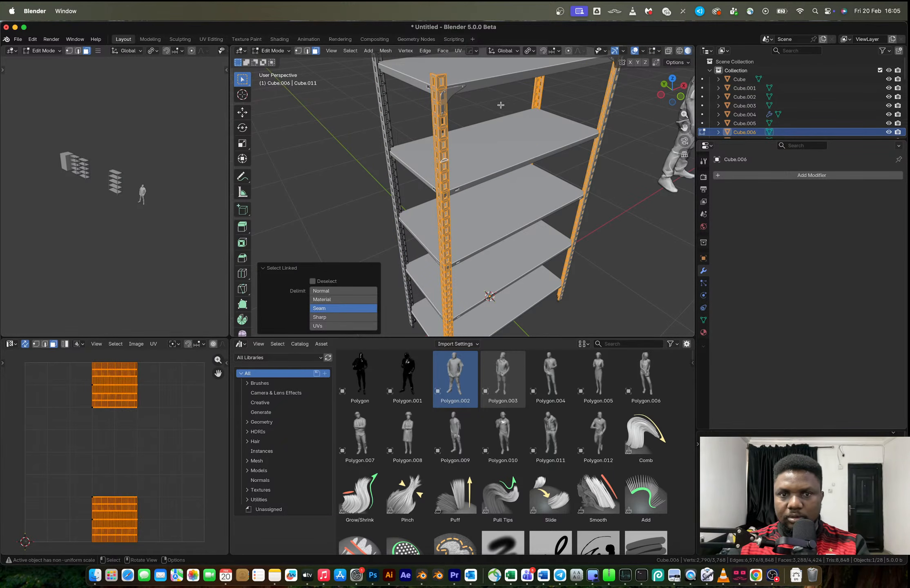
{"action": "key", "text": "l"}
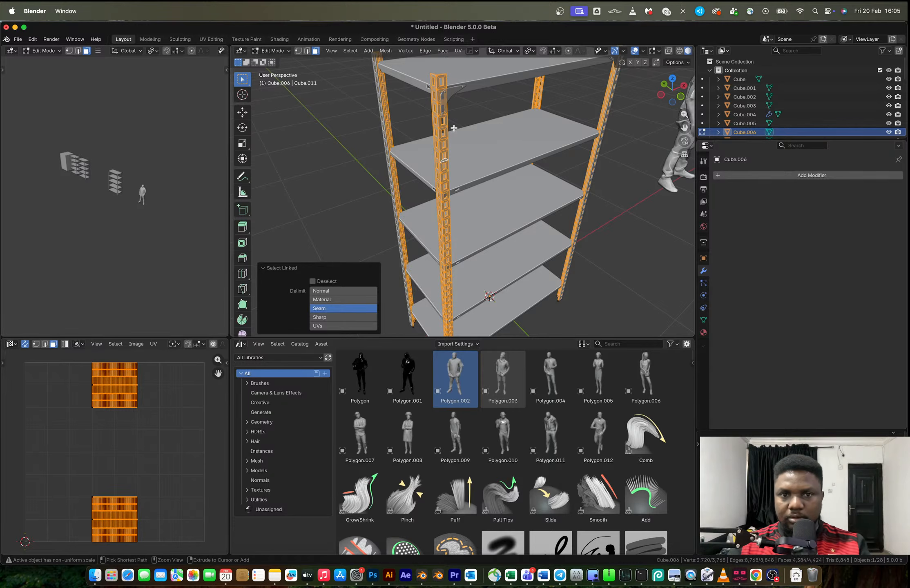
{"action": "key", "text": "super+z"}
{"action": "key", "text": "super+z"}
{"action": "key", "text": "super+z"}
{"action": "key", "text": "super+z"}
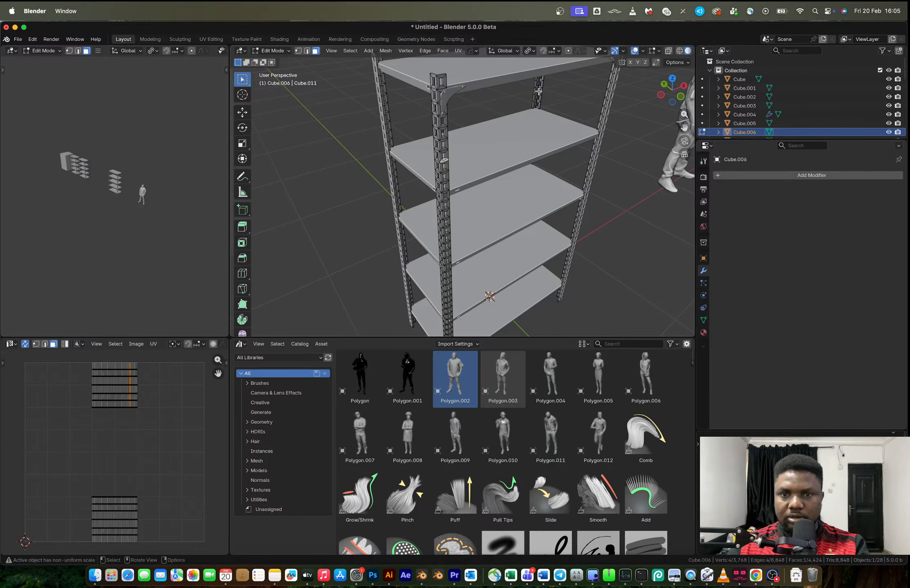
Check the connected corner uprights one by one and inspect their geometry for overlapping copies
{"action": "key", "text": "l"}
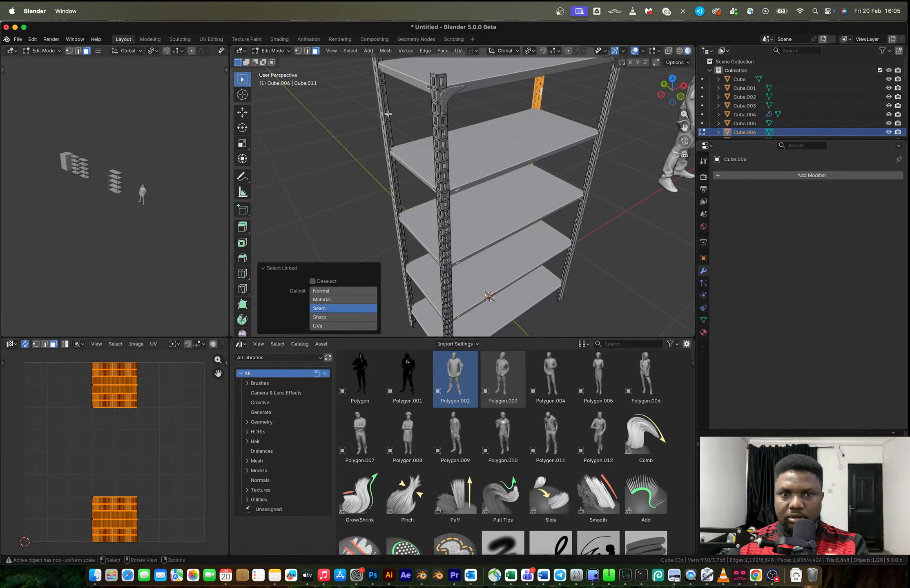
{"action": "key", "text": "l"}
{"action": "key", "text": "l"}
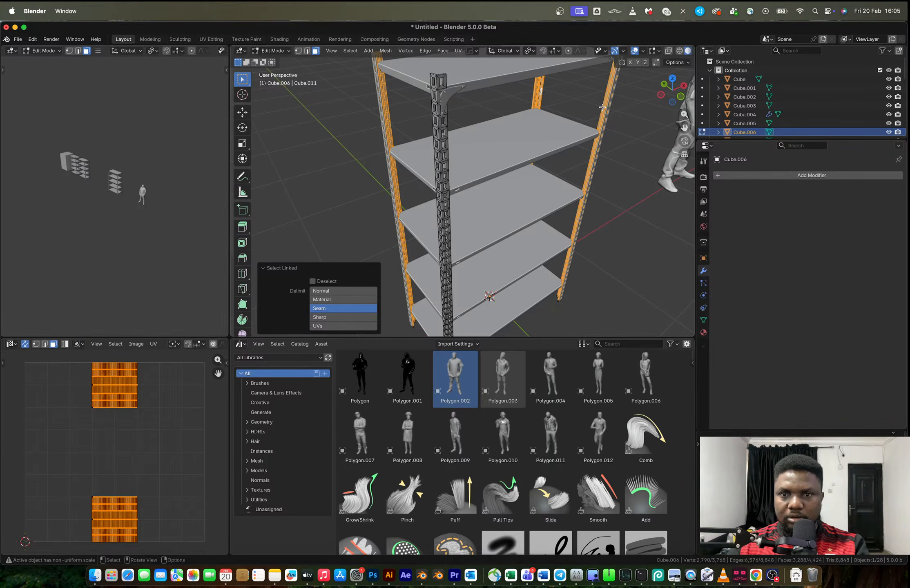
{"action": "middle_click_drag", "start_coordinate": [459, 149], "coordinate": [504, 235]}
{"action": "key", "text": "l"}
{"action": "left_click", "coordinate": [318, 121]}
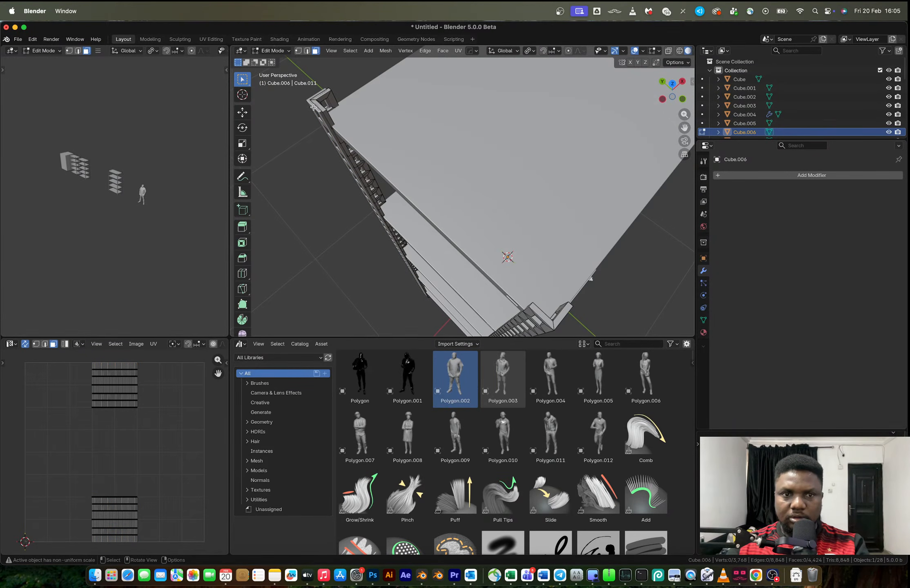
{"action": "middle_click_drag", "start_coordinate": [313, 107], "coordinate": [396, 129]}
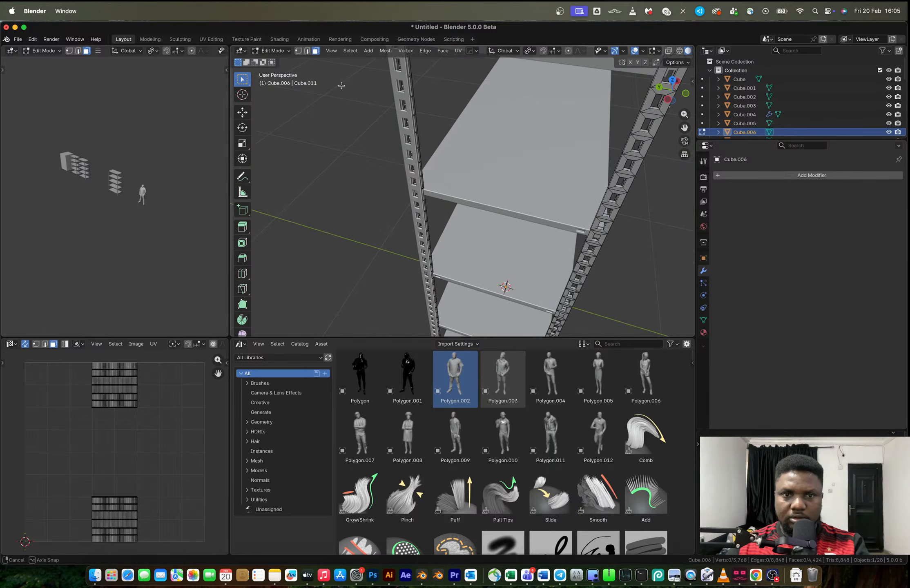
Return to Object Mode and delete the three redundant overlapping uprights from the rack at the origin
{"action": "key", "text": "Tab"}
{"action": "left_click", "coordinate": [412, 129]}
{"action": "key", "text": "x"}
{"action": "left_click", "coordinate": [413, 129]}
{"action": "scroll", "coordinate": [378, 167], "scroll_direction": "down", "scroll_amount": 3}
{"action": "middle_click_drag", "start_coordinate": [413, 129], "coordinate": [435, 167]}
{"action": "left_click", "coordinate": [518, 167]}
{"action": "key", "text": "x"}
{"action": "left_click", "coordinate": [518, 167]}
{"action": "left_click", "coordinate": [395, 192]}
{"action": "key", "text": "x"}
{"action": "left_click", "coordinate": [394, 192]}
Delete the three redundant overlapping uprights from the duplicated rack beside the other storage units
{"action": "middle_click_drag", "start_coordinate": [394, 192], "coordinate": [544, 253], "text": "shift"}
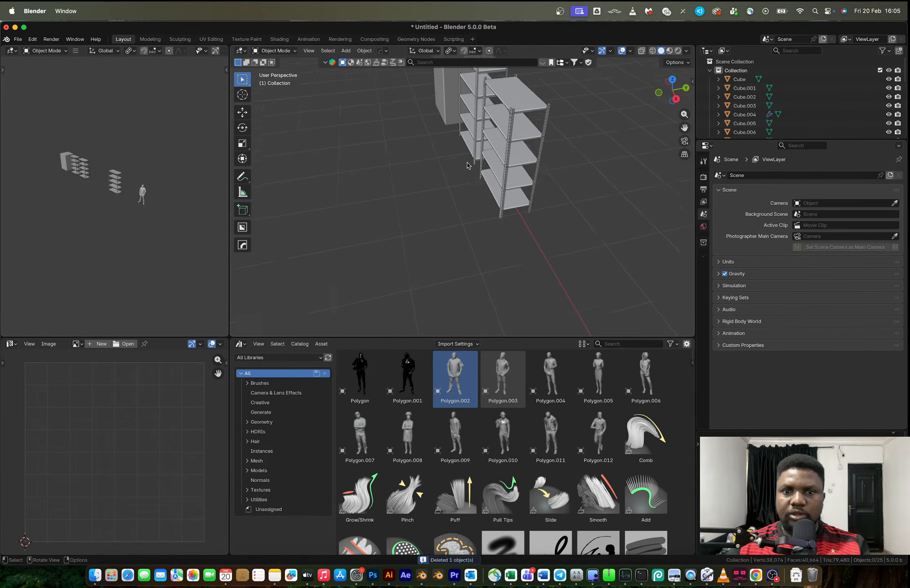
{"action": "left_click", "coordinate": [521, 114]}
{"action": "left_click", "coordinate": [308, 50]}
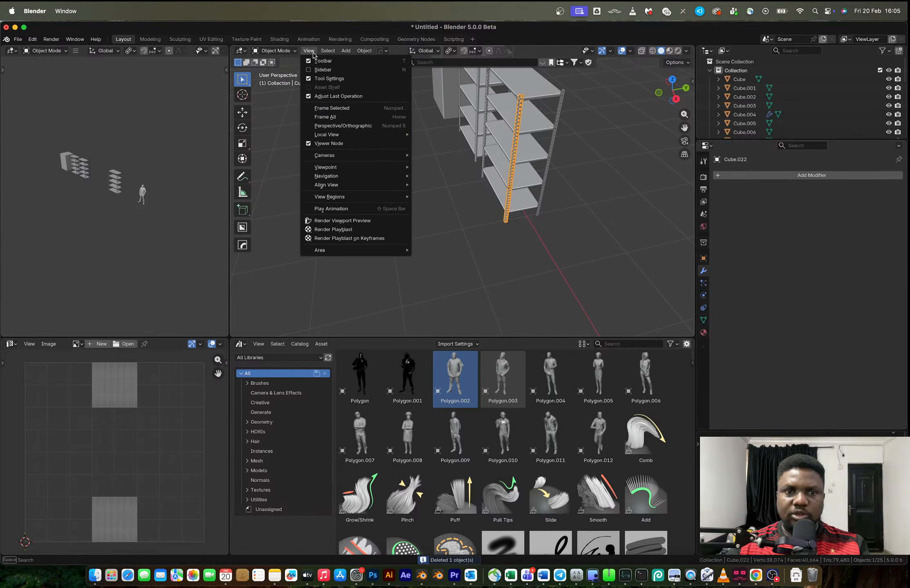
{"action": "left_click", "coordinate": [326, 117]}
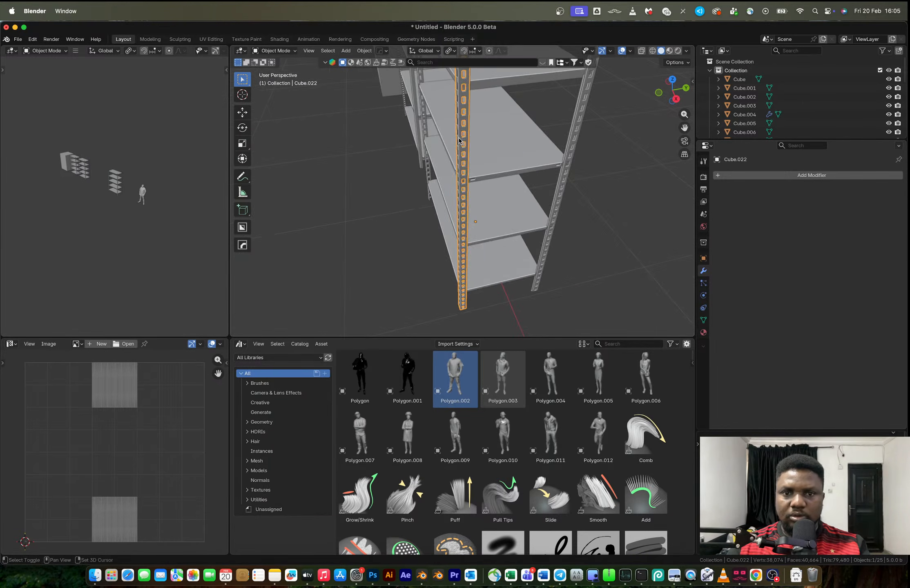
{"action": "scroll", "coordinate": [470, 114], "scroll_direction": "up", "scroll_amount": 6}
{"action": "scroll", "coordinate": [483, 85], "scroll_direction": "down", "scroll_amount": 6}
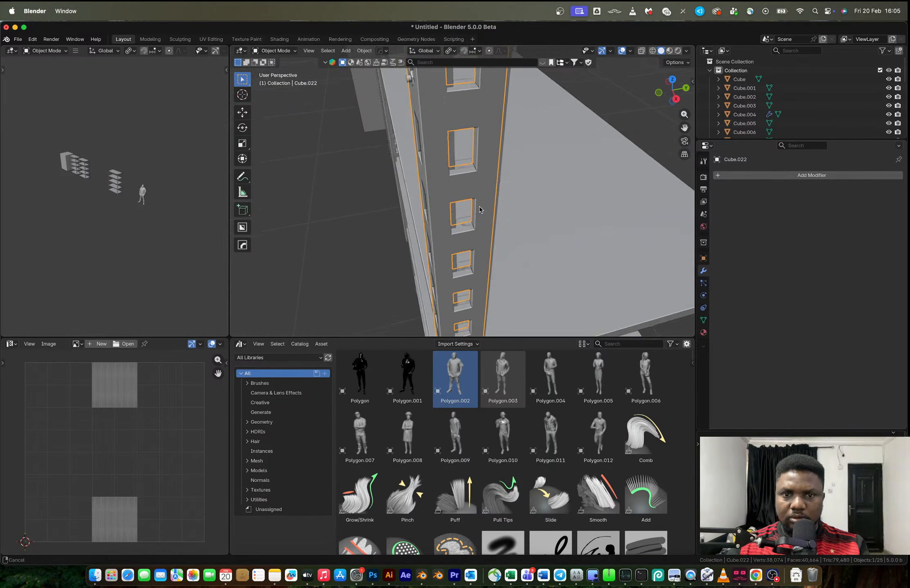
{"action": "key", "text": "x"}
{"action": "left_click", "coordinate": [438, 183]}
{"action": "middle_click_drag", "start_coordinate": [449, 185], "coordinate": [524, 219]}
{"action": "left_click", "coordinate": [567, 258]}
{"action": "key", "text": "x"}
{"action": "left_click", "coordinate": [553, 253]}
Select the whole rack at the world origin and check the blue warehouse rack reference image in the browser
{"action": "middle_click_drag", "start_coordinate": [479, 194], "coordinate": [421, 162]}
{"action": "scroll", "coordinate": [443, 193], "scroll_direction": "down", "scroll_amount": 5}
{"action": "scroll", "coordinate": [466, 175], "scroll_direction": "down", "scroll_amount": 6}
{"action": "left_click_drag", "start_coordinate": [500, 166], "coordinate": [608, 317]}
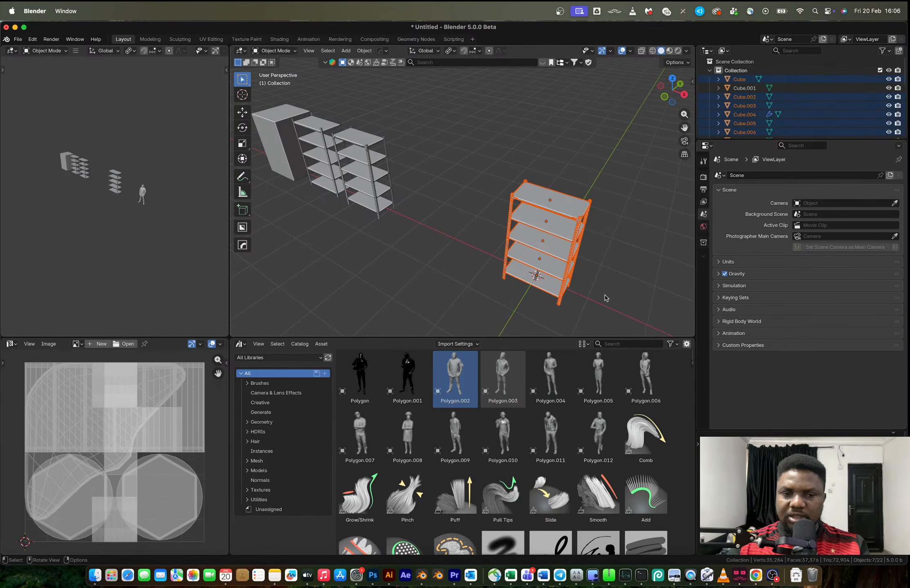
{"action": "key", "text": "ctrl+Right"}
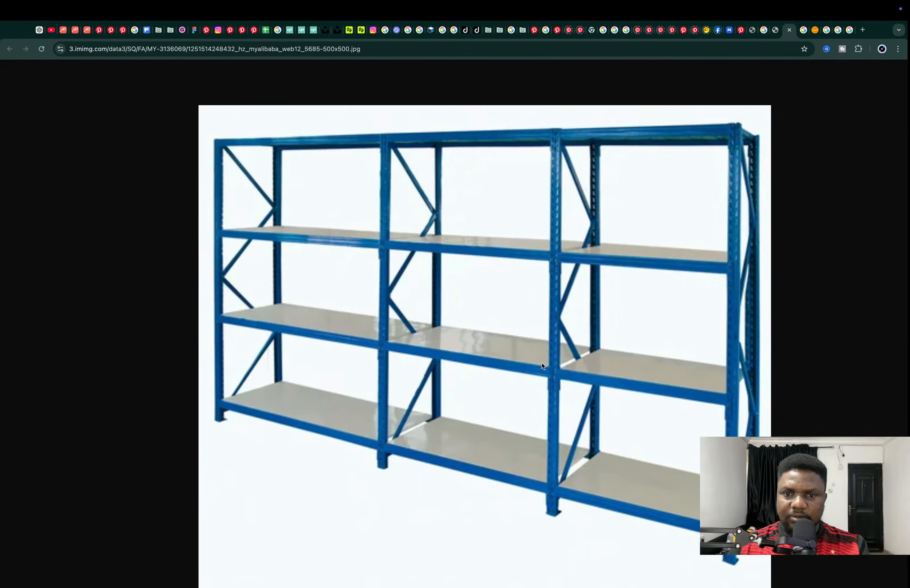
{"action": "key", "text": "ctrl+Left"}
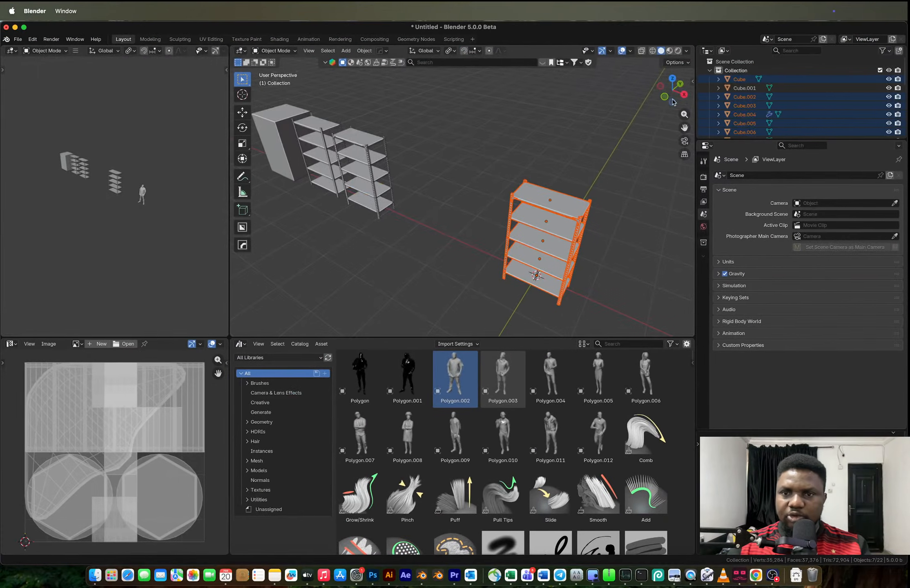
In front view, scale the selected rack to 0.865 along X
{"action": "left_click", "coordinate": [665, 97]}
{"action": "scroll", "coordinate": [576, 218], "scroll_direction": "up", "scroll_amount": 2}
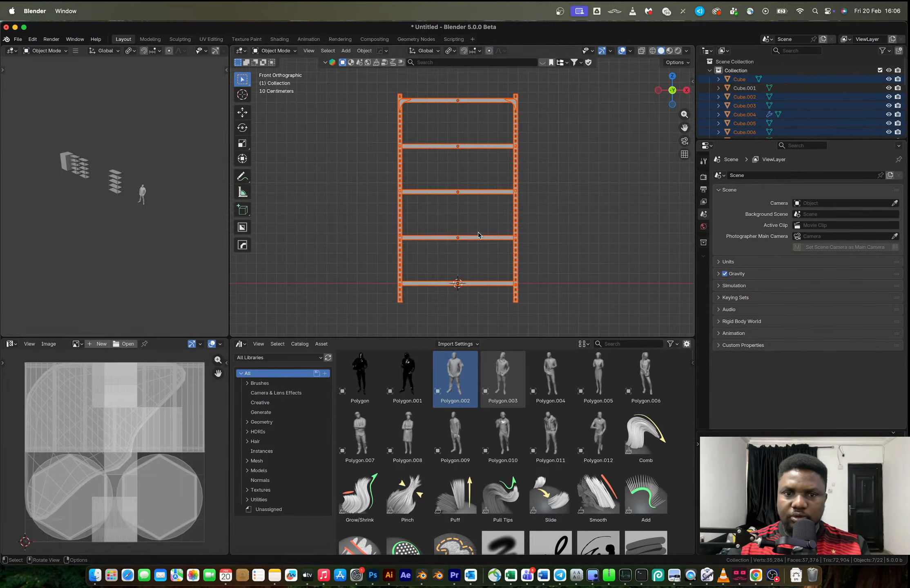
{"action": "key", "text": "s"}
{"action": "left_click", "coordinate": [556, 214]}
{"action": "scroll", "coordinate": [543, 217], "scroll_direction": "down", "scroll_amount": 4}
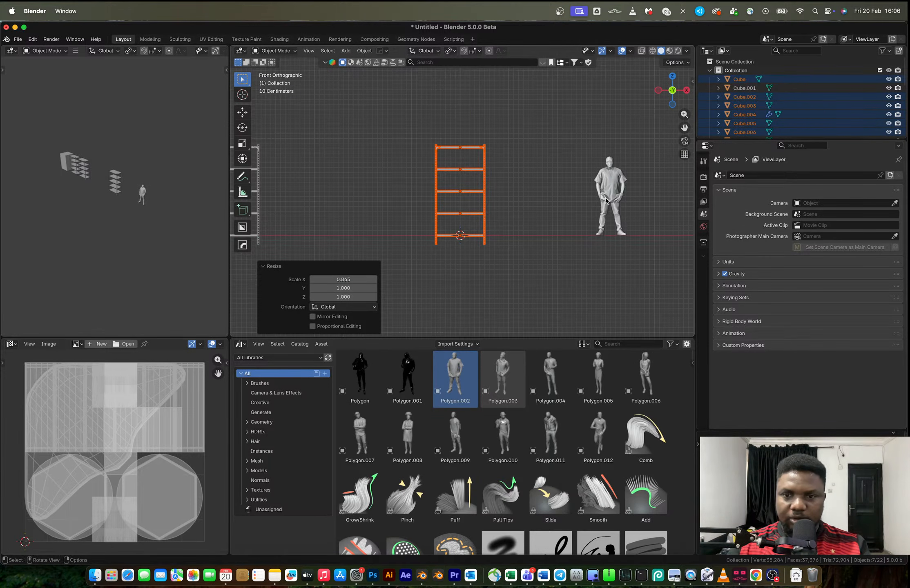
Move the human reference figure 1.4635 m along X and reselect the whole rack at the origin
{"action": "left_click", "coordinate": [608, 206]}
{"action": "key", "text": "g"}
{"action": "key", "text": "x"}
{"action": "left_click", "coordinate": [676, 204]}
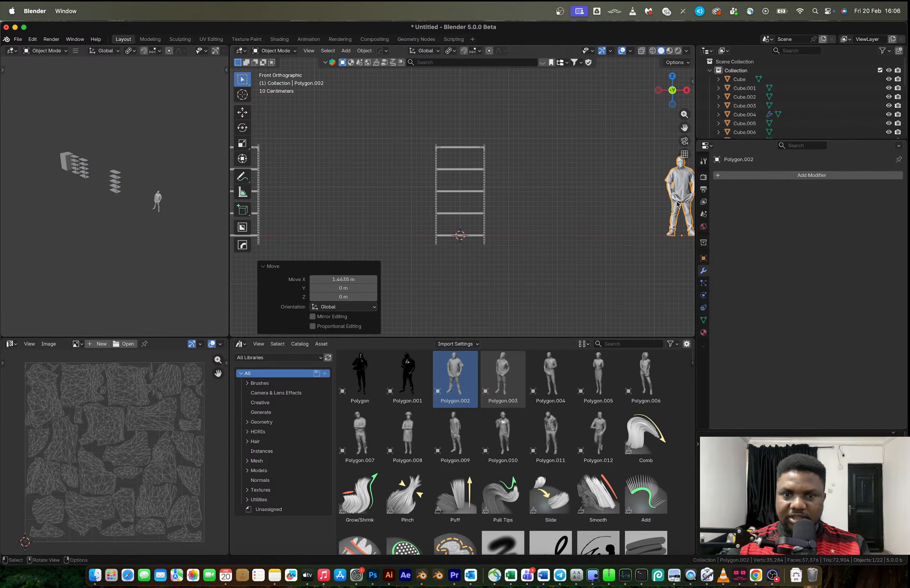
{"action": "left_click_drag", "start_coordinate": [422, 123], "coordinate": [513, 269]}
{"action": "scroll", "coordinate": [455, 244], "scroll_direction": "up", "scroll_amount": 6}
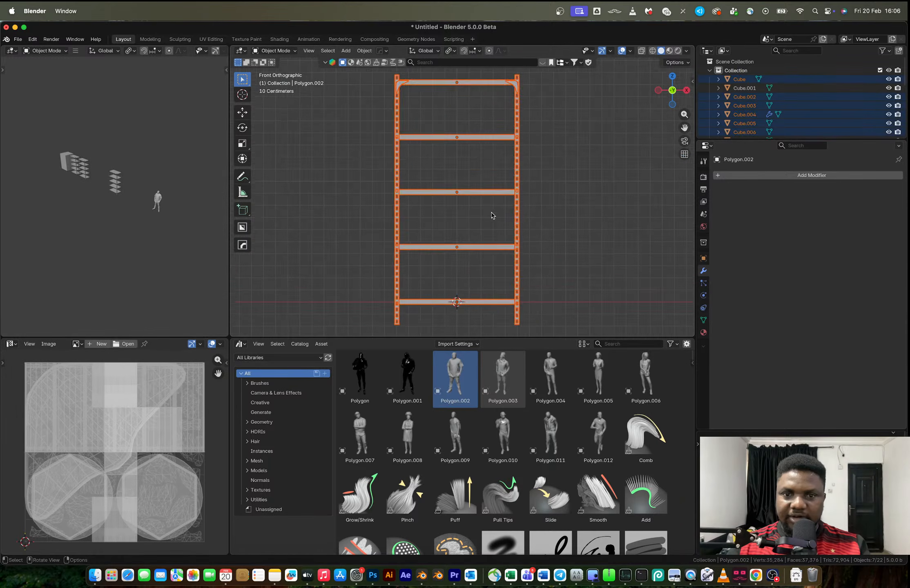
Try to duplicate the rack 1.032 m along X and place another copy farther along
{"action": "key", "text": "shift+d"}
{"action": "key", "text": "x"}
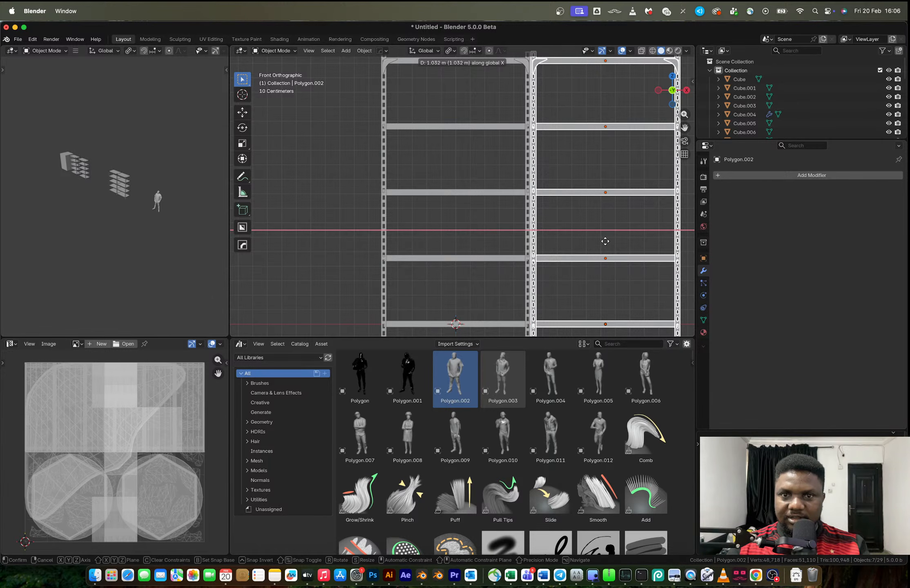
{"action": "left_click", "coordinate": [604, 241]}
{"action": "scroll", "coordinate": [587, 232], "scroll_direction": "down", "scroll_amount": 3}
{"action": "key", "text": "shift+d"}
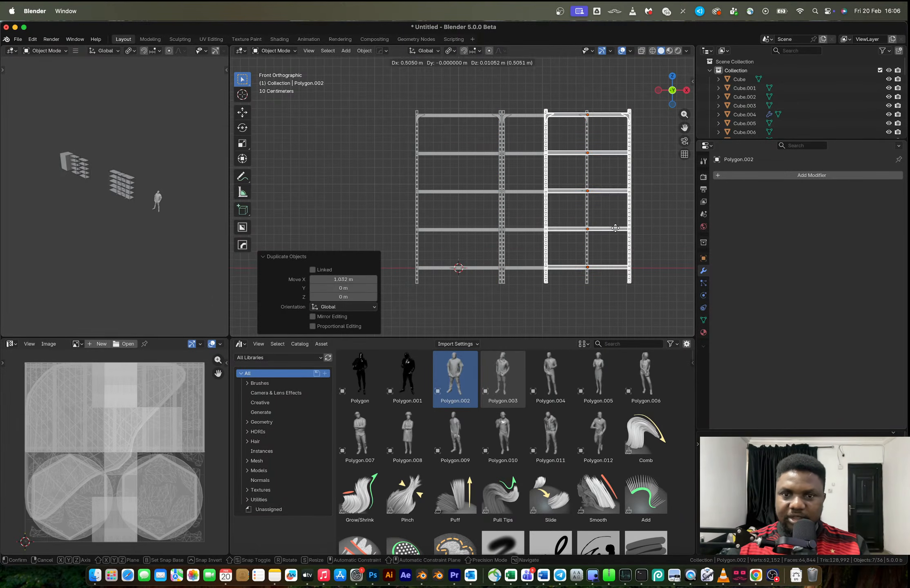
{"action": "left_click", "coordinate": [614, 228]}
{"action": "key", "text": "super+z"}
{"action": "key", "text": "super+z"}
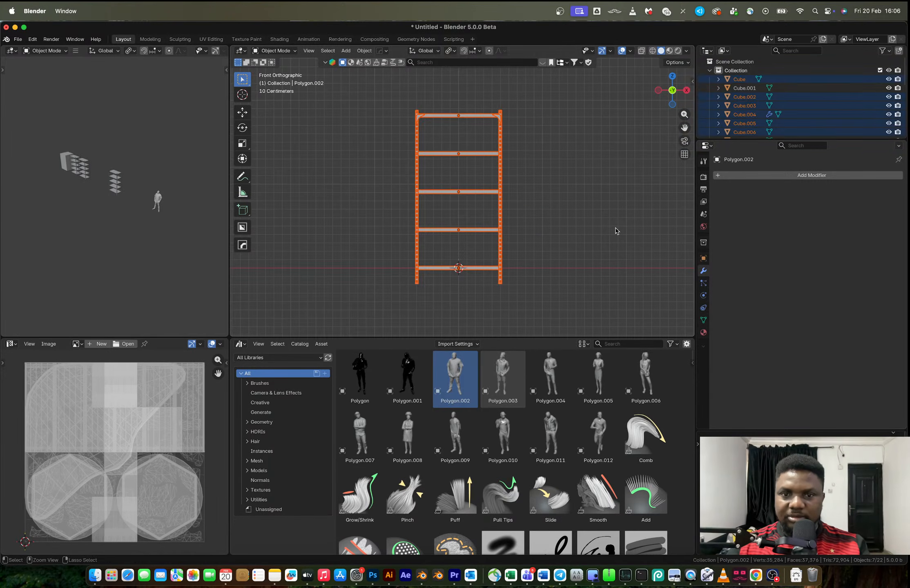
Try duplicating the rack 1.0311 m along X and repeating the duplication for a third bay
{"action": "key", "text": "shift+d"}
{"action": "key", "text": "x"}
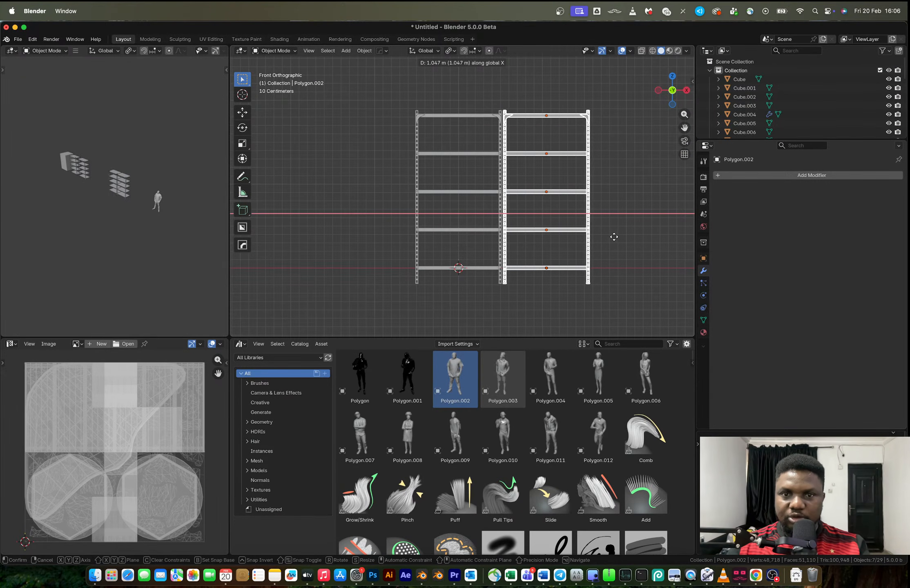
{"action": "left_click", "coordinate": [613, 237]}
{"action": "scroll", "coordinate": [509, 258], "scroll_direction": "up", "scroll_amount": 5}
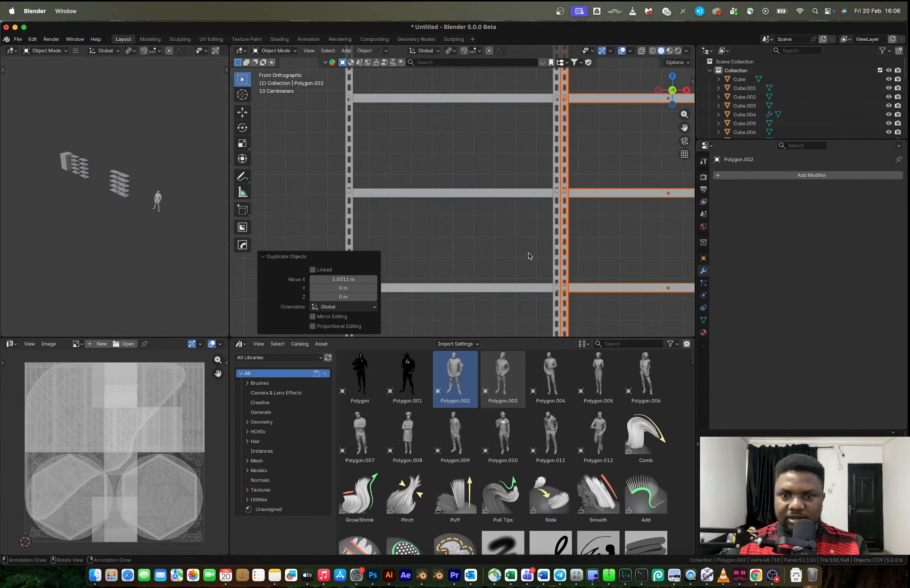
{"action": "scroll", "coordinate": [450, 227], "scroll_direction": "down", "scroll_amount": 3}
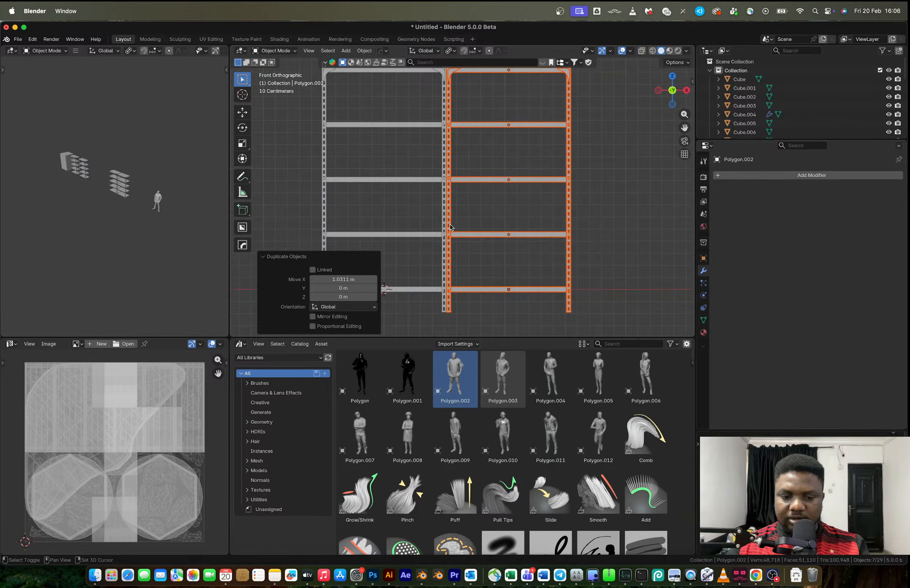
{"action": "key", "text": "shift+r"}
{"action": "middle_click_drag", "start_coordinate": [450, 227], "coordinate": [549, 228]}
{"action": "scroll", "coordinate": [550, 228], "scroll_direction": "up", "scroll_amount": 6}
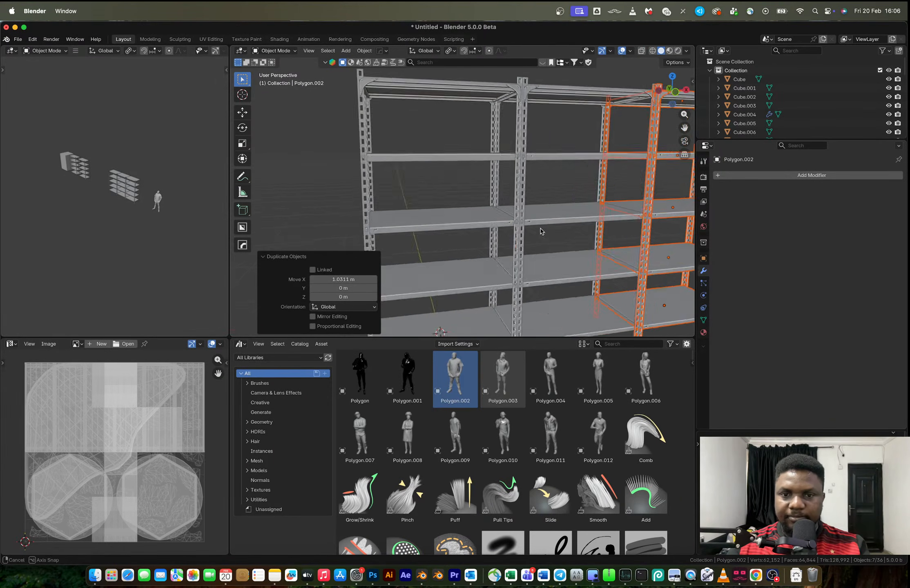
{"action": "key", "text": "super+z"}
{"action": "key", "text": "super+z"}
{"action": "middle_click_drag", "start_coordinate": [489, 229], "coordinate": [463, 223]}
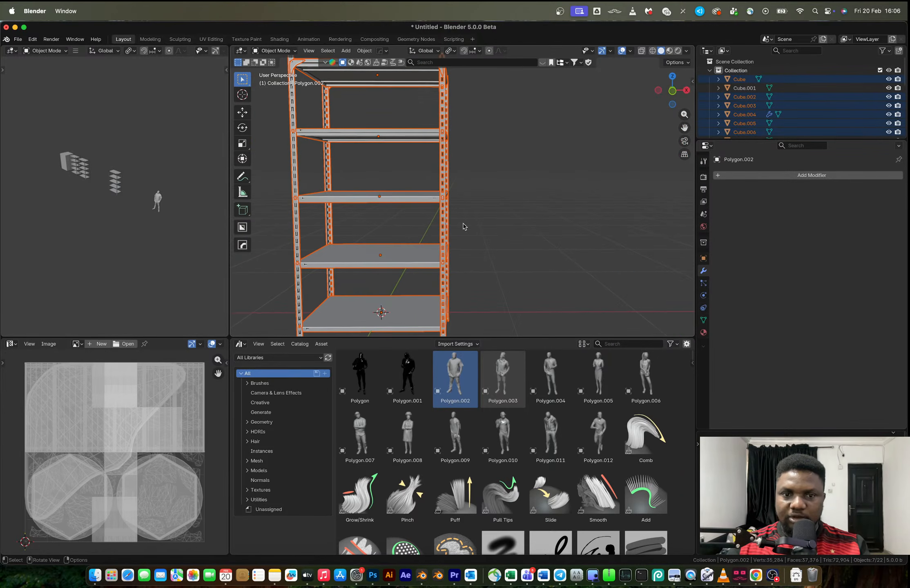
Check the blue rack reference image, duplicate the rack 0.99996 m along X in Blender, and repeat the duplication for a third bay
{"action": "key", "text": "ctrl+Right"}
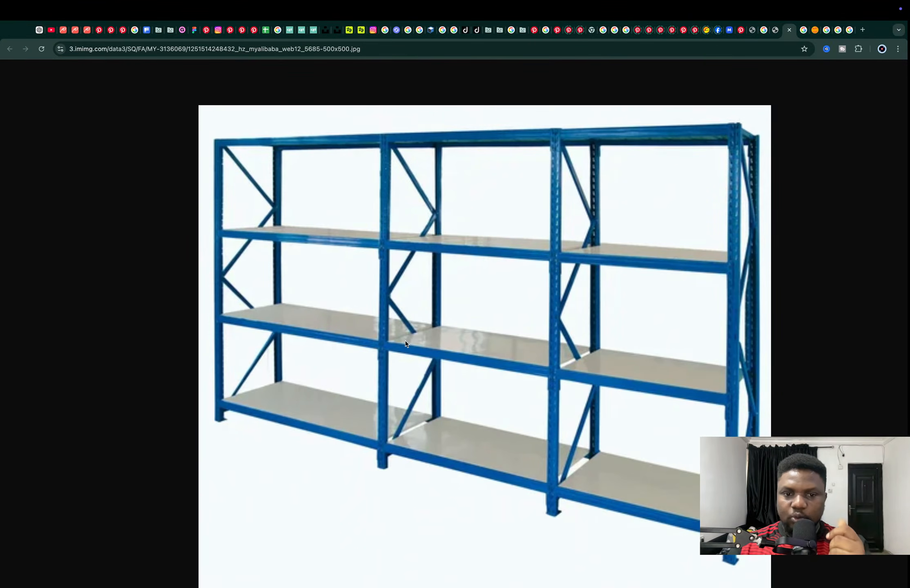
{"action": "key", "text": "ctrl+Left"}
{"action": "scroll", "coordinate": [433, 221], "scroll_direction": "down", "scroll_amount": 2}
{"action": "middle_click_drag", "start_coordinate": [433, 218], "coordinate": [434, 239], "text": "shift"}
{"action": "key", "text": "shift+d"}
{"action": "key", "text": "x"}
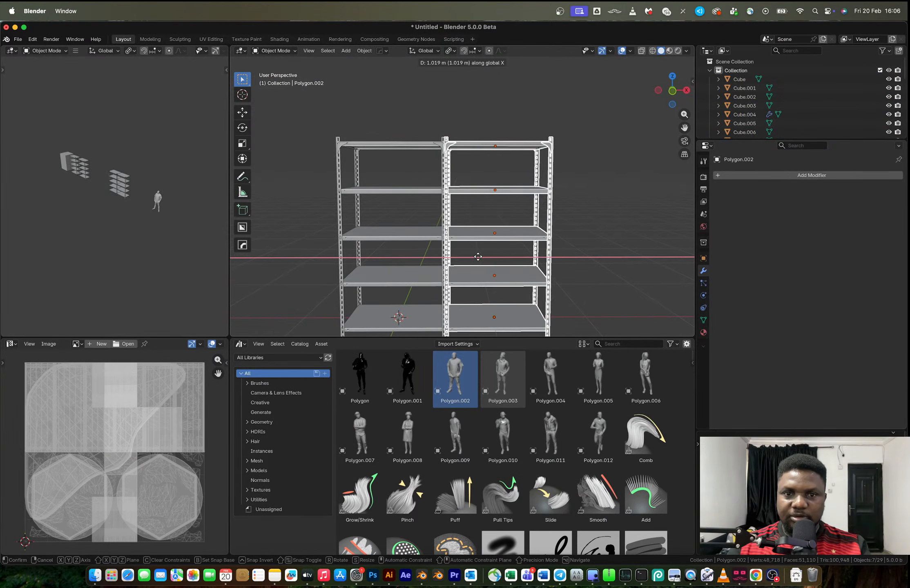
{"action": "left_click", "coordinate": [460, 256]}
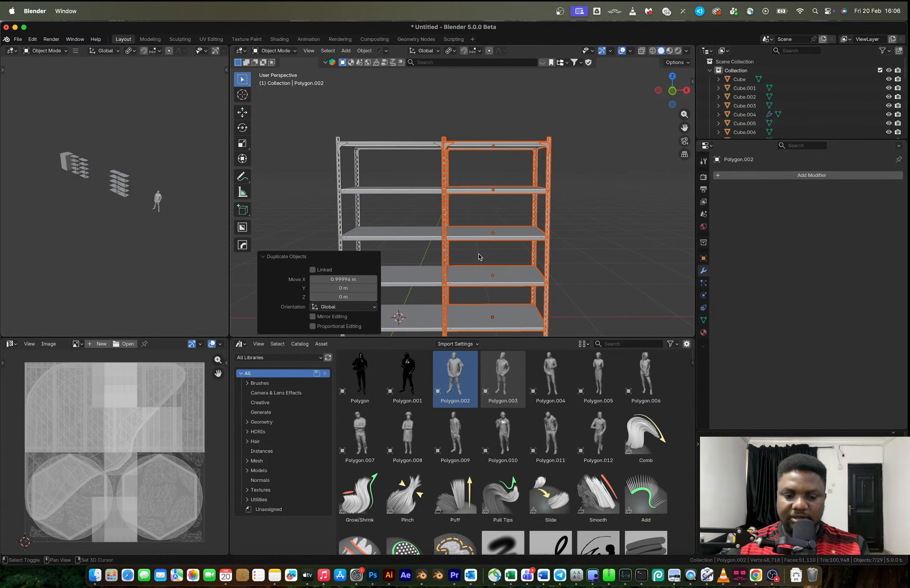
{"action": "key", "text": "shift+r"}
Delete the middle bay's overlapping set of upright posts
{"action": "scroll", "coordinate": [432, 191], "scroll_direction": "up", "scroll_amount": 6}
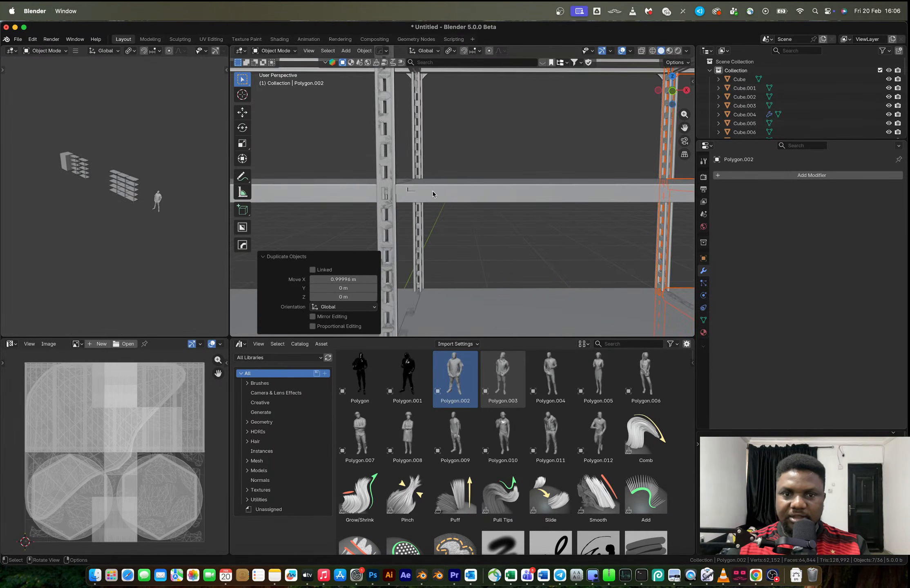
{"action": "left_click", "coordinate": [554, 185]}
{"action": "key", "text": "x"}
{"action": "left_click", "coordinate": [495, 159]}
{"action": "scroll", "coordinate": [500, 191], "scroll_direction": "down", "scroll_amount": 5}
{"action": "scroll", "coordinate": [488, 191], "scroll_direction": "up", "scroll_amount": 5}
{"action": "scroll", "coordinate": [488, 191], "scroll_direction": "up", "scroll_amount": 3}
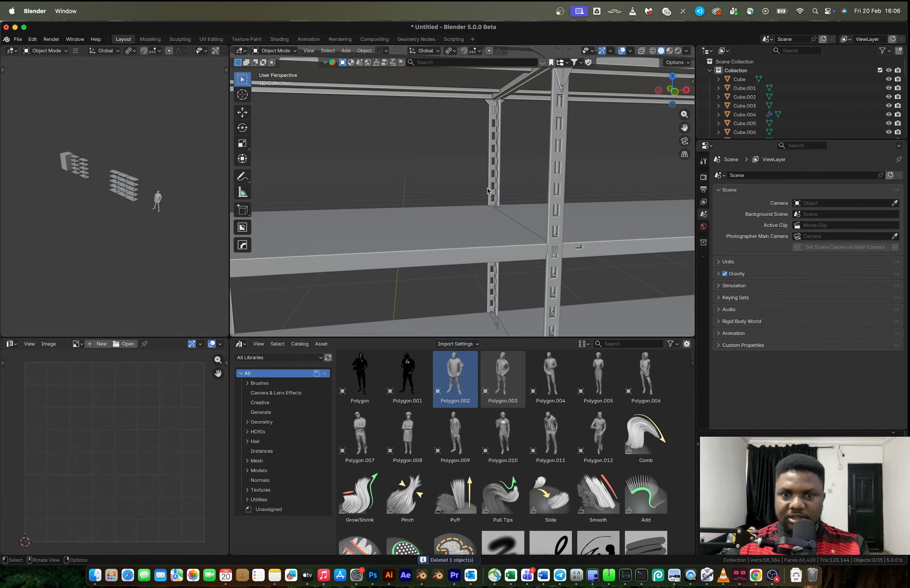
Try deleting the first bay's upright posts and the third bay's upright posts
{"action": "left_click", "coordinate": [554, 177]}
{"action": "key", "text": "x"}
{"action": "left_click", "coordinate": [554, 179]}
{"action": "key", "text": "super+z"}
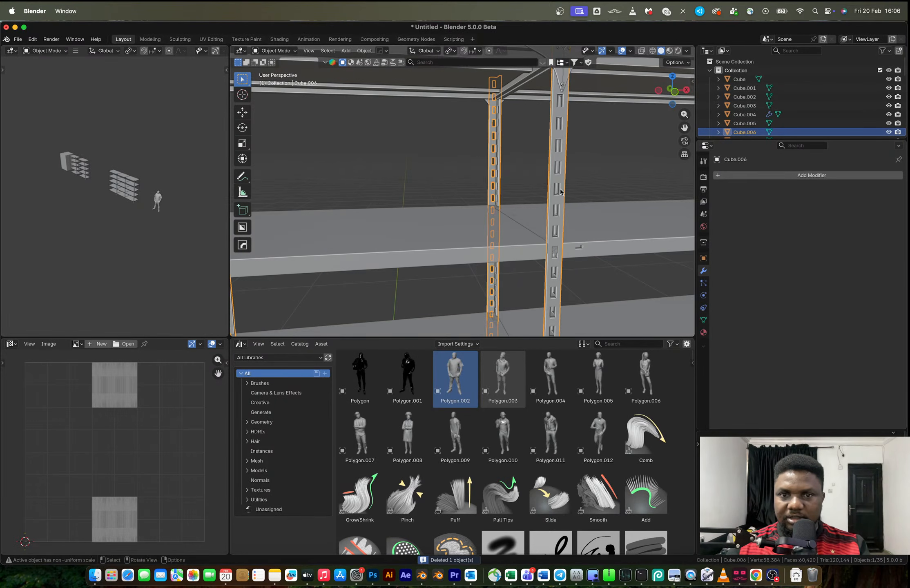
{"action": "scroll", "coordinate": [562, 185], "scroll_direction": "down", "scroll_amount": 5}
{"action": "left_click", "coordinate": [485, 192]}
{"action": "key", "text": "x"}
{"action": "left_click", "coordinate": [493, 194]}
{"action": "key", "text": "super+z"}
{"action": "scroll", "coordinate": [414, 196], "scroll_direction": "up", "scroll_amount": 4}
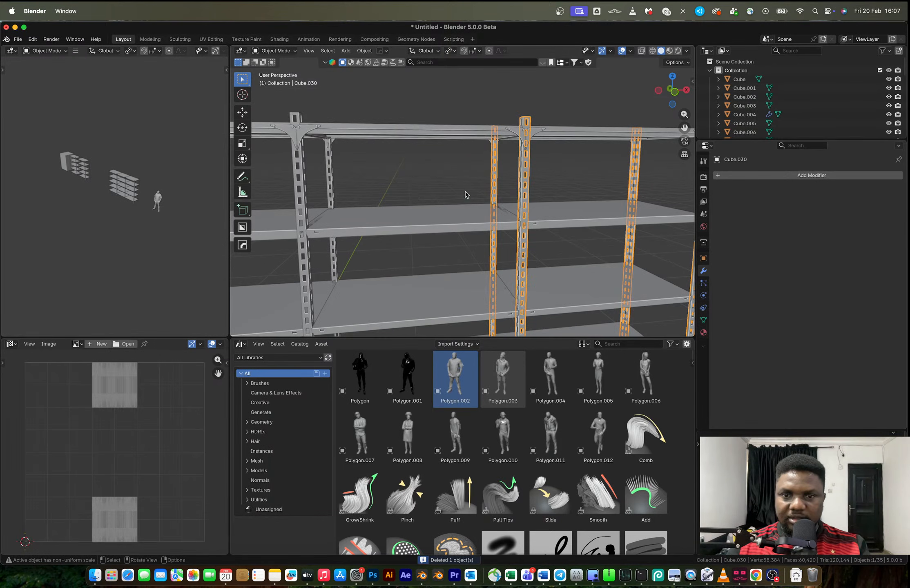
{"action": "left_click", "coordinate": [551, 178]}
{"action": "scroll", "coordinate": [532, 183], "scroll_direction": "up", "scroll_amount": 3}
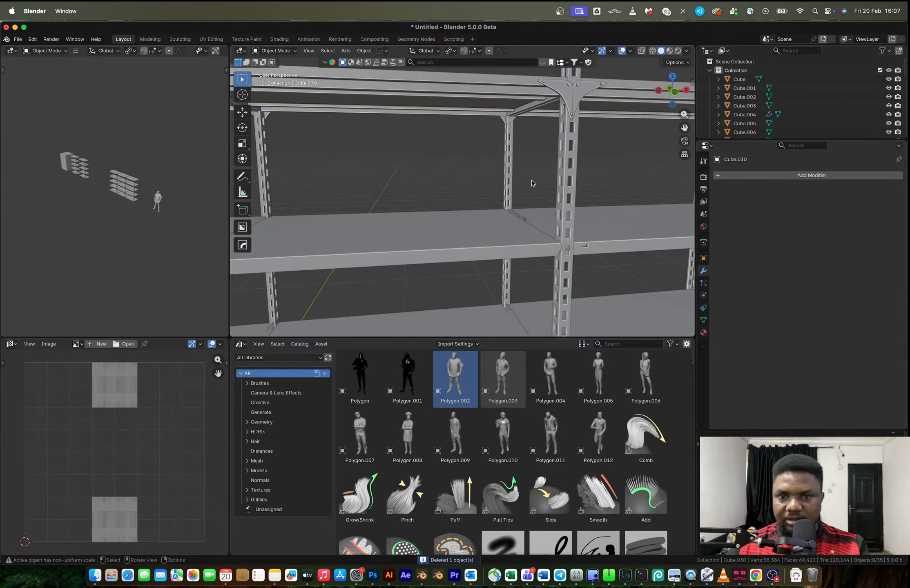
Separate the third bay's joined upright posts into individual objects
{"action": "scroll", "coordinate": [531, 184], "scroll_direction": "down", "scroll_amount": 3}
{"action": "middle_click_drag", "start_coordinate": [342, 206], "coordinate": [378, 175], "text": "shift"}
{"action": "scroll", "coordinate": [478, 189], "scroll_direction": "down", "scroll_amount": 6}
{"action": "left_click_drag", "start_coordinate": [448, 139], "coordinate": [540, 315]}
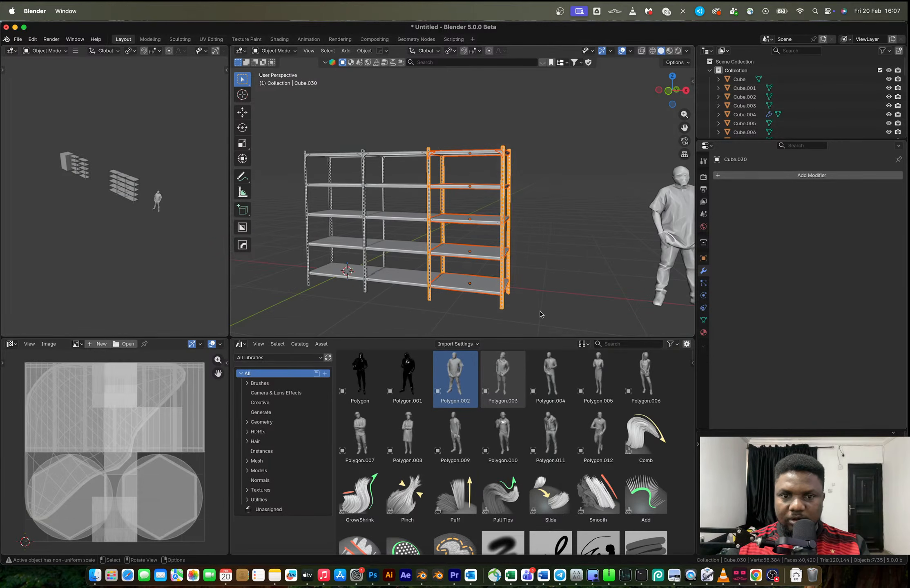
{"action": "scroll", "coordinate": [505, 285], "scroll_direction": "up", "scroll_amount": 3}
{"action": "scroll", "coordinate": [507, 286], "scroll_direction": "down", "scroll_amount": 4}
{"action": "middle_click_drag", "start_coordinate": [505, 282], "coordinate": [525, 280]}
{"action": "scroll", "coordinate": [519, 264], "scroll_direction": "up", "scroll_amount": 3}
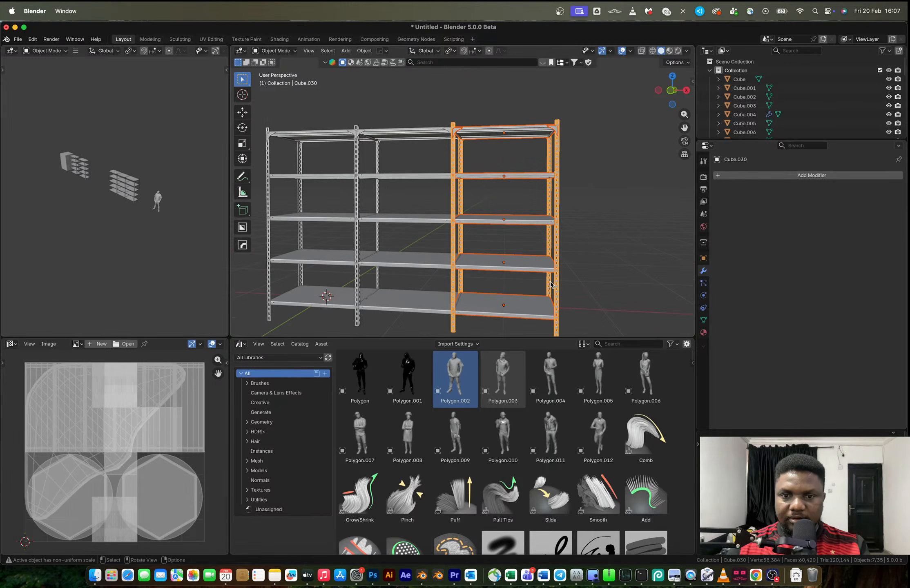
{"action": "key", "text": "Tab"}
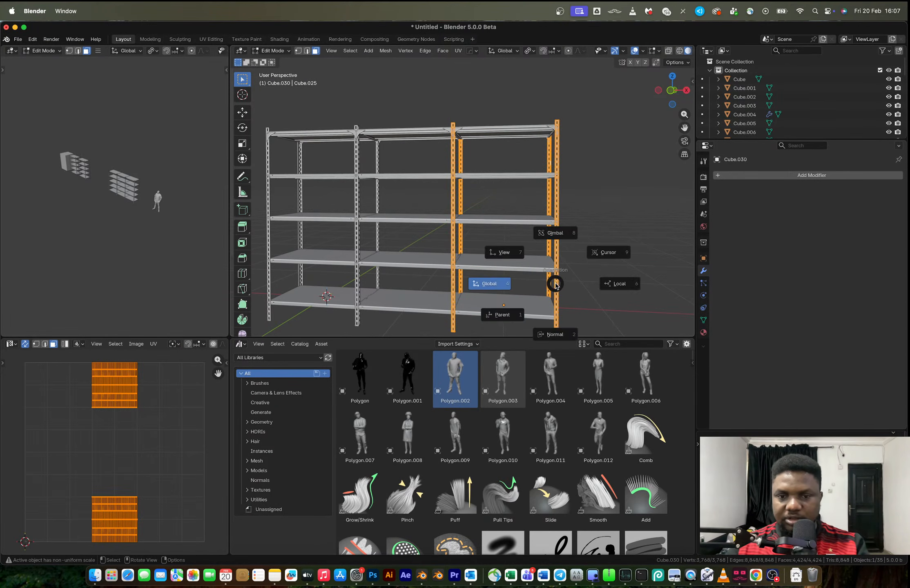
{"action": "key", "text": "p"}
{"action": "left_click", "coordinate": [556, 286]}
{"action": "middle_click_drag", "start_coordinate": [397, 223], "coordinate": [478, 224], "text": "shift"}
{"action": "key", "text": "Tab"}
Separate the first bay's joined upright posts into individual objects
{"action": "left_click", "coordinate": [436, 200]}
{"action": "key", "text": "Tab"}
{"action": "key", "text": "a"}
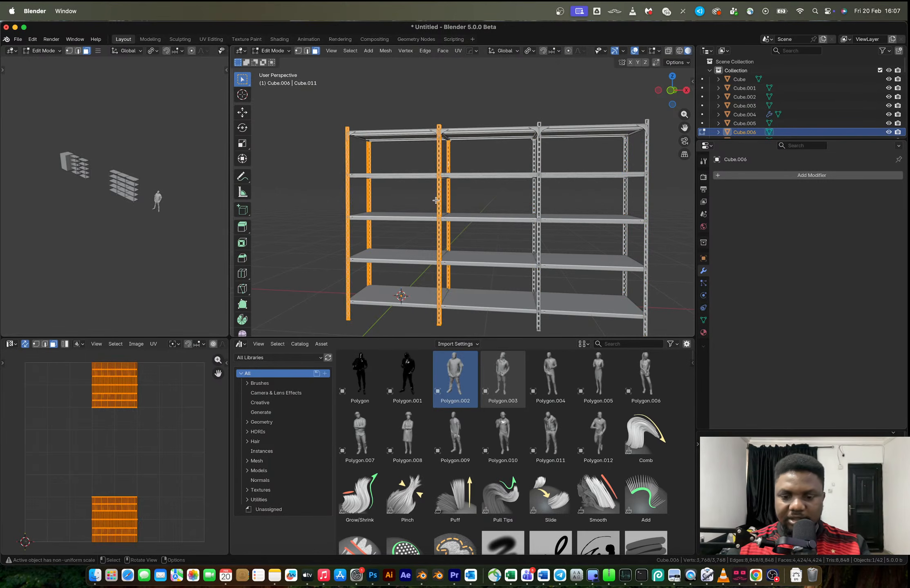
{"action": "key", "text": "p"}
{"action": "key", "text": "Escape"}
{"action": "key", "text": "p"}
{"action": "left_click", "coordinate": [408, 201]}
{"action": "key", "text": "Tab"}
{"action": "scroll", "coordinate": [505, 205], "scroll_direction": "down", "scroll_amount": 4}
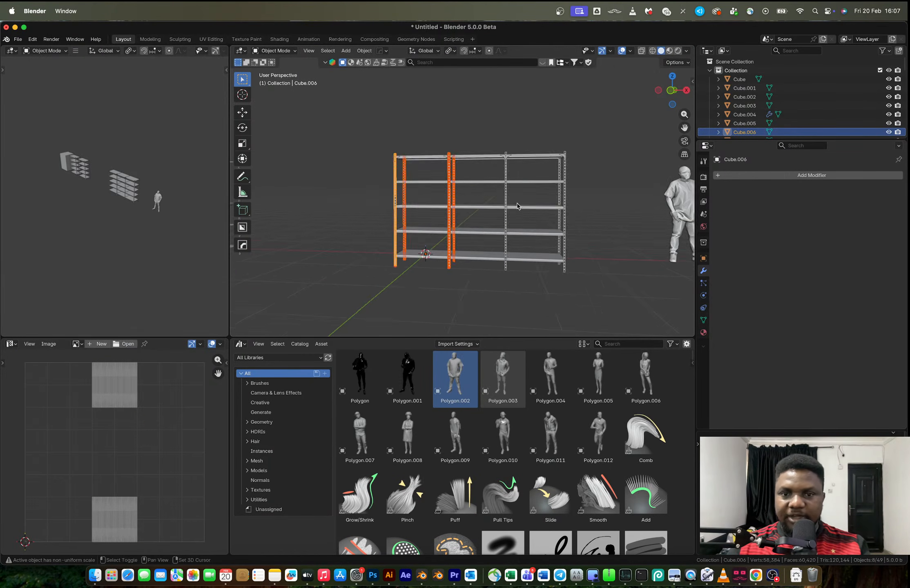
Move the third bay, without the posts it shares with the middle bay, 0.030529 m along X
{"action": "middle_click_drag", "start_coordinate": [517, 206], "coordinate": [456, 194], "text": "shift"}
{"action": "left_click_drag", "start_coordinate": [506, 282], "coordinate": [529, 265]}
{"action": "scroll", "coordinate": [514, 264], "scroll_direction": "up", "scroll_amount": 5}
{"action": "key", "text": "g"}
{"action": "key", "text": "x"}
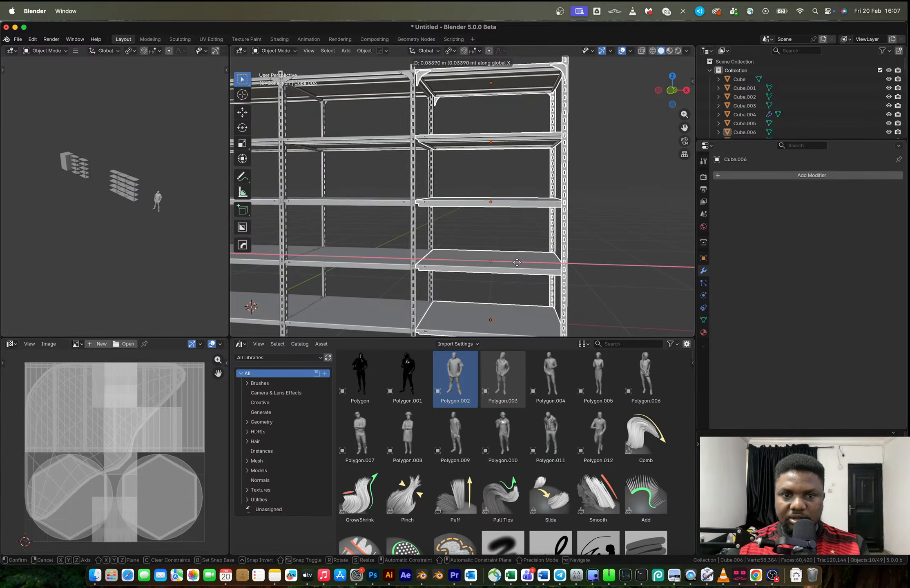
{"action": "left_click", "coordinate": [516, 260]}
{"action": "scroll", "coordinate": [490, 220], "scroll_direction": "down", "scroll_amount": 5}
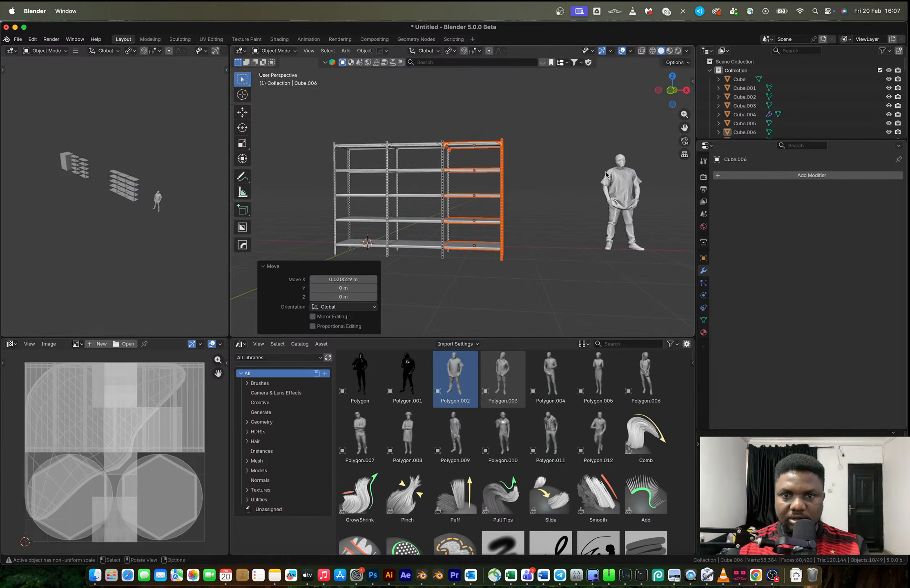
In front view, move the first and middle bays slightly in the negative X direction, leaving out the posts shared with the third bay
{"action": "left_click", "coordinate": [671, 90]}
{"action": "scroll", "coordinate": [434, 190], "scroll_direction": "up", "scroll_amount": 4}
{"action": "left_click_drag", "start_coordinate": [376, 111], "coordinate": [549, 301]}
{"action": "key", "text": "g"}
{"action": "key", "text": "x"}
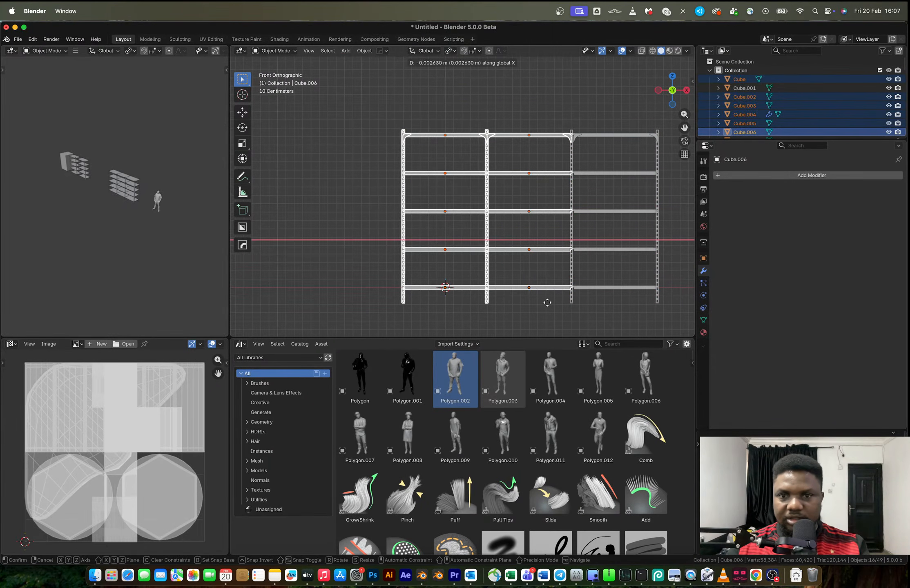
{"action": "left_click", "coordinate": [531, 290]}
Try moving the first bay with both of its post pairs about 0.04 m in the negative X direction
{"action": "left_click_drag", "start_coordinate": [367, 98], "coordinate": [456, 326]}
{"action": "key", "text": "g"}
{"action": "key", "text": "x"}
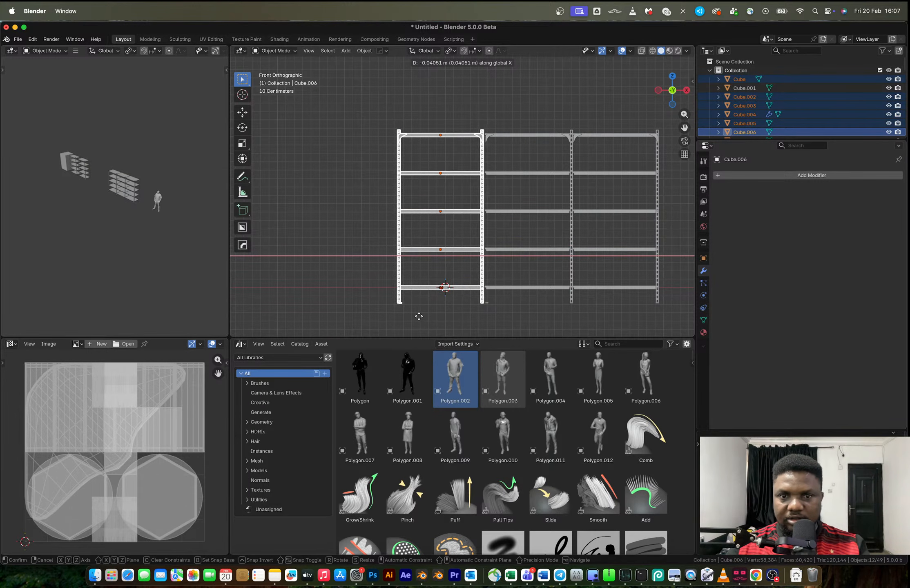
{"action": "left_click", "coordinate": [418, 316]}
{"action": "key", "text": "super+z"}
{"action": "left_click", "coordinate": [509, 155]}
{"action": "left_click", "coordinate": [484, 160]}
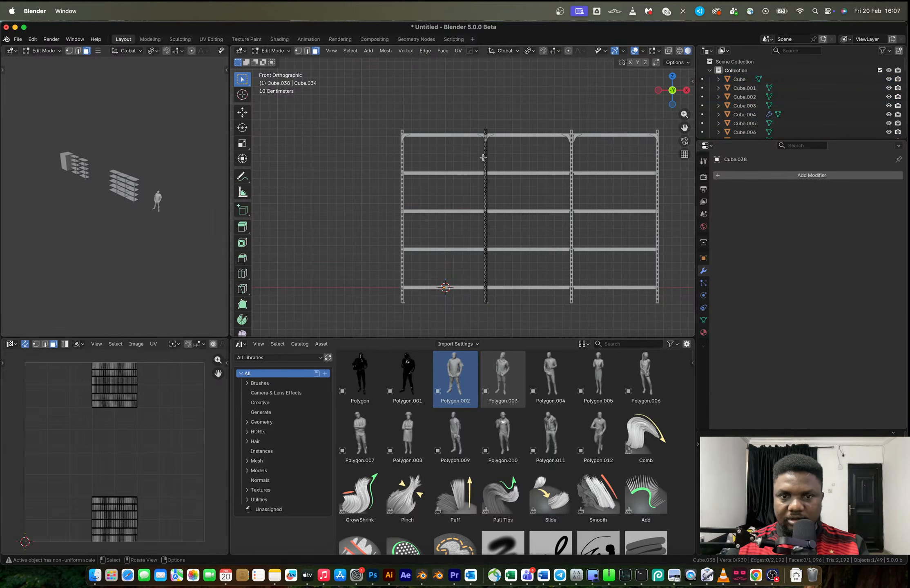
Move the first bay, without the posts it shares with the middle bay, about 0.03 m in the negative X direction
{"action": "left_click_drag", "start_coordinate": [383, 118], "coordinate": [423, 316]}
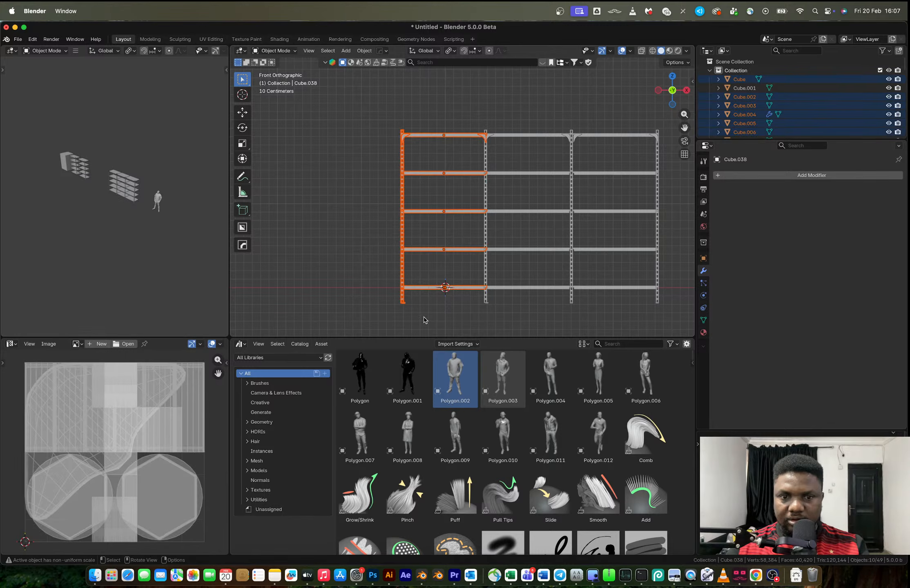
{"action": "key", "text": "g"}
{"action": "key", "text": "x"}
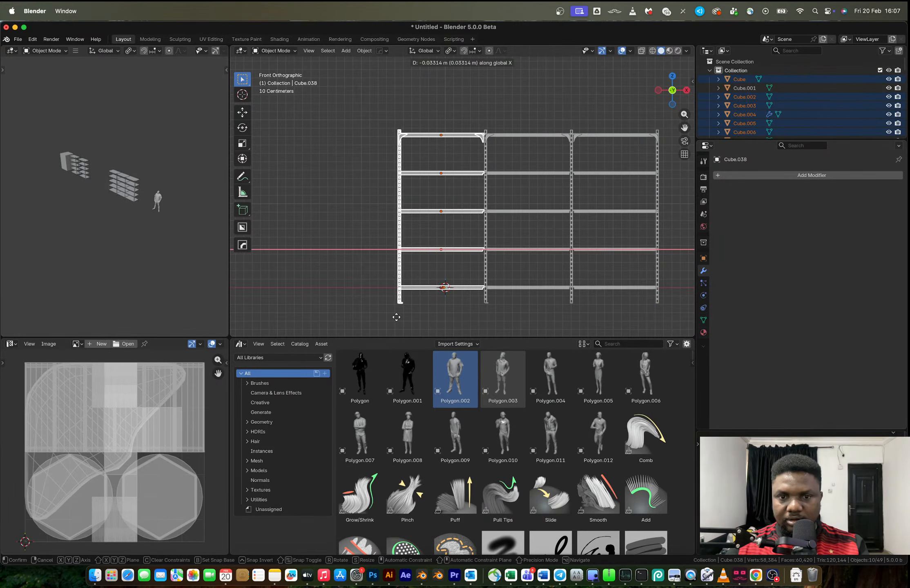
{"action": "left_click", "coordinate": [399, 320]}
In Edit Mode, move the first bay's corner brackets beside the shared posts about 0.027 m along X
{"action": "left_click", "coordinate": [538, 182]}
{"action": "middle_click_drag", "start_coordinate": [538, 183], "coordinate": [535, 203]}
{"action": "scroll", "coordinate": [538, 208], "scroll_direction": "up", "scroll_amount": 3}
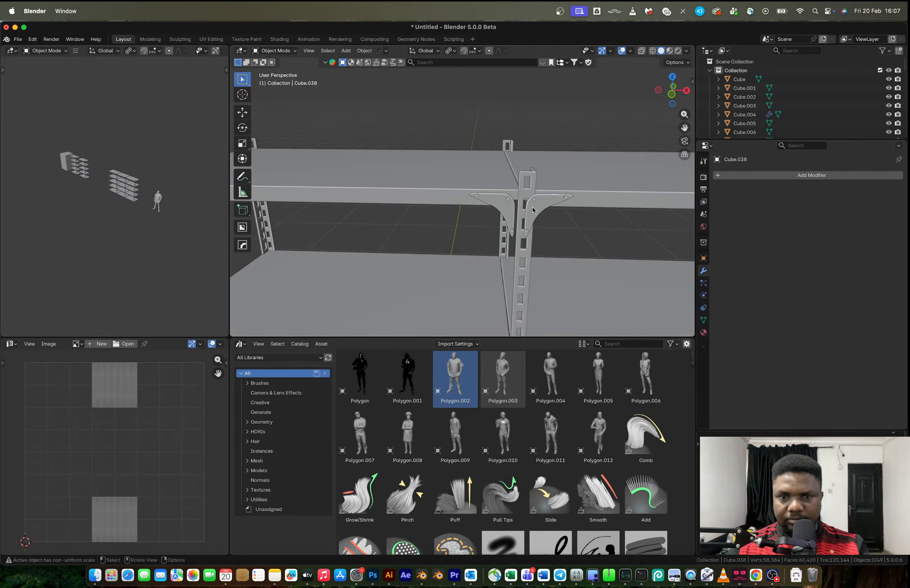
{"action": "left_click", "coordinate": [506, 204]}
{"action": "key", "text": "Tab"}
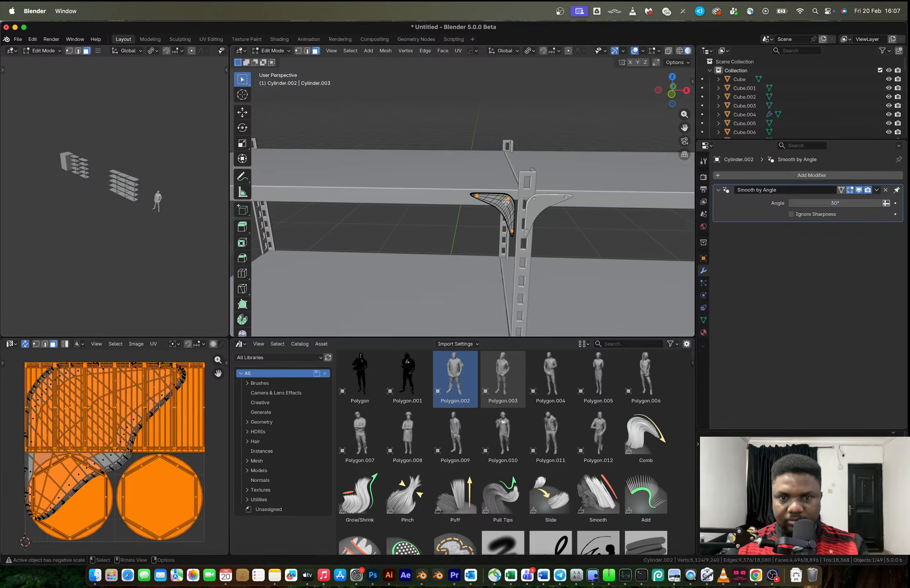
{"action": "scroll", "coordinate": [505, 202], "scroll_direction": "down", "scroll_amount": 5}
{"action": "key", "text": "alt+z"}
{"action": "left_click_drag", "start_coordinate": [453, 154], "coordinate": [501, 227]}
{"action": "scroll", "coordinate": [489, 214], "scroll_direction": "up", "scroll_amount": 5}
{"action": "key", "text": "g"}
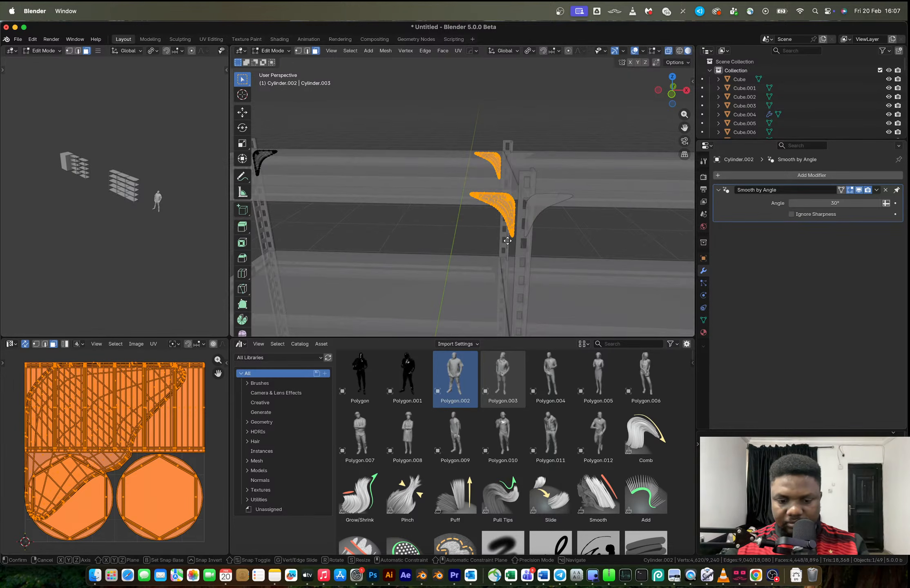
{"action": "key", "text": "x"}
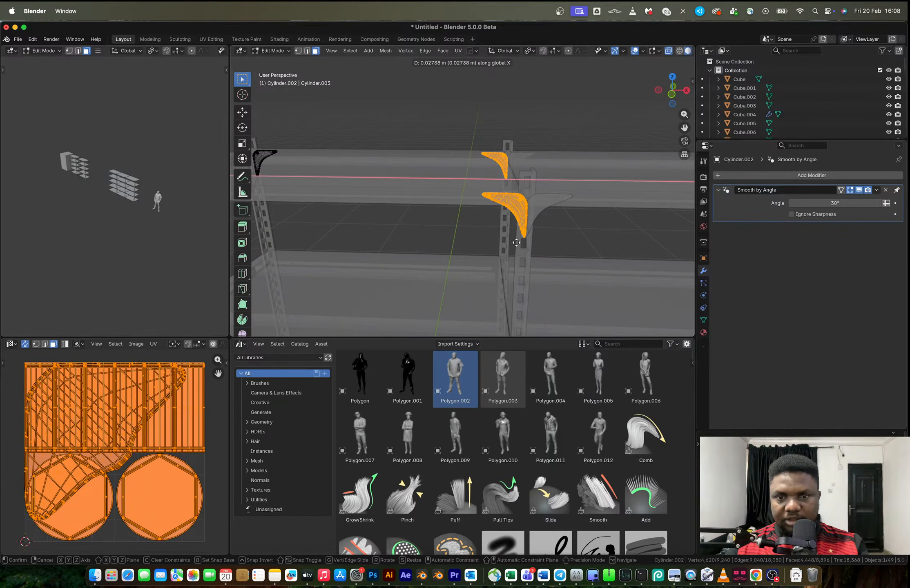
{"action": "left_click", "coordinate": [516, 242]}
{"action": "key", "text": "Tab"}
Try scaling the middle bay's second-from-top shelf to 0.9695 along X in Edit Mode
{"action": "scroll", "coordinate": [528, 250], "scroll_direction": "down", "scroll_amount": 5}
{"action": "middle_click_drag", "start_coordinate": [515, 179], "coordinate": [491, 207]}
{"action": "scroll", "coordinate": [527, 198], "scroll_direction": "up", "scroll_amount": 5}
{"action": "left_click", "coordinate": [497, 205]}
{"action": "key", "text": "Tab"}
{"action": "key", "text": "s"}
{"action": "key", "text": "x"}
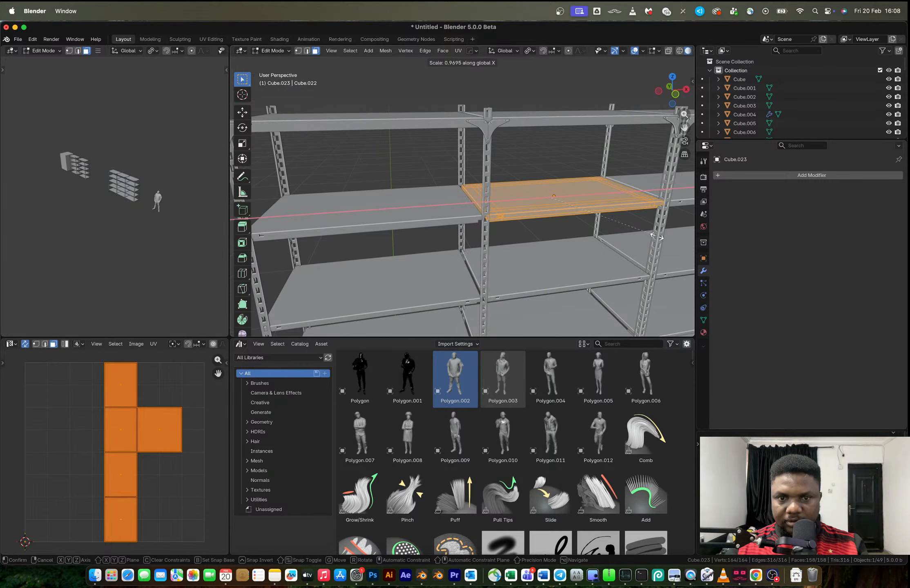
{"action": "left_click", "coordinate": [656, 236]}
{"action": "key", "text": "Tab"}
{"action": "scroll", "coordinate": [407, 198], "scroll_direction": "down", "scroll_amount": 5}
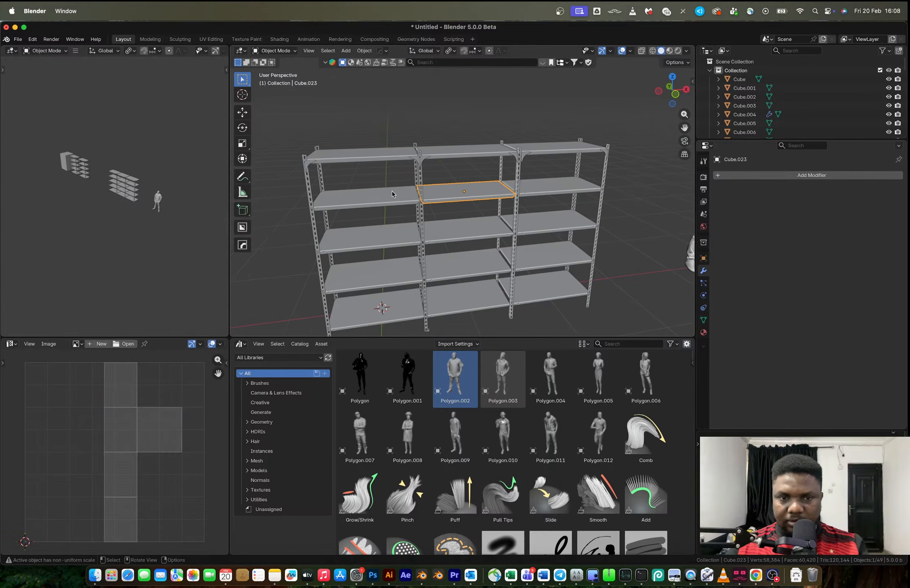
{"action": "left_click", "coordinate": [390, 195], "text": "shift"}
{"action": "key", "text": "ctrl+z"}
{"action": "key", "text": "Tab"}
In Edit Mode, scale the second-from-top shelves of all three bays to 0.990 along X and slightly smaller along Y
{"action": "key", "text": "Tab"}
{"action": "left_click", "coordinate": [538, 182], "text": "shift"}
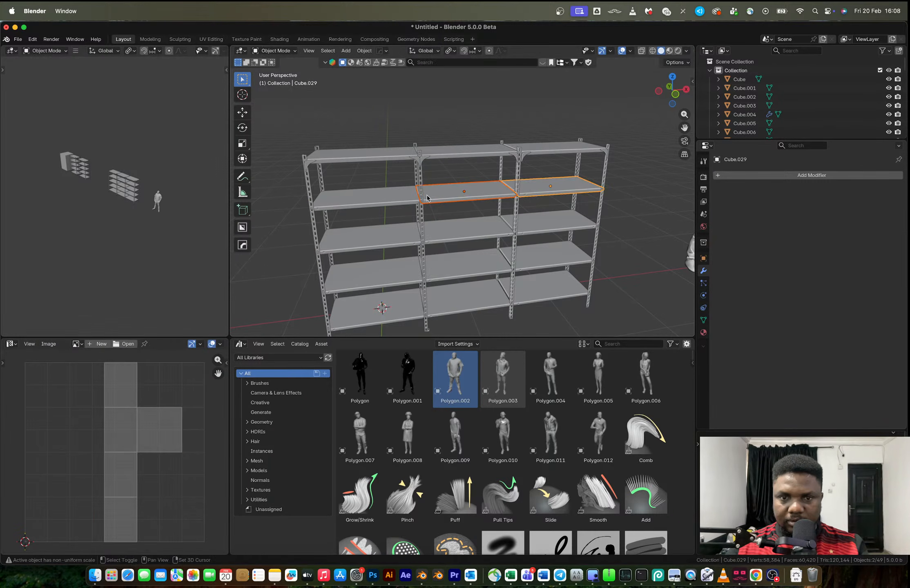
{"action": "left_click", "coordinate": [396, 195], "text": "shift"}
{"action": "scroll", "coordinate": [444, 213], "scroll_direction": "up", "scroll_amount": 6}
{"action": "key", "text": "Tab"}
{"action": "key", "text": "s"}
{"action": "key", "text": "x"}
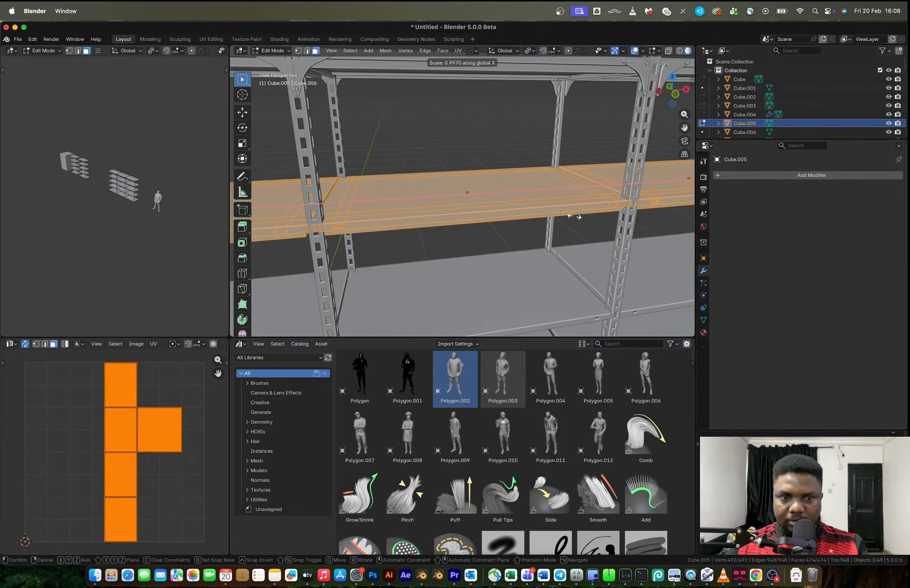
{"action": "left_click", "coordinate": [572, 217]}
{"action": "middle_click_drag", "start_coordinate": [573, 216], "coordinate": [533, 239]}
{"action": "key", "text": "s"}
{"action": "key", "text": "y"}
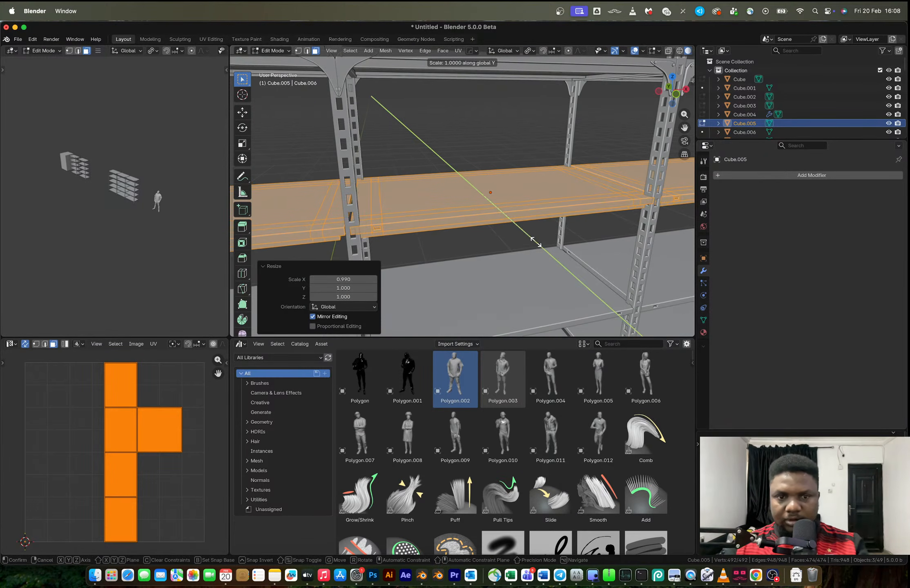
{"action": "left_click", "coordinate": [528, 237]}
{"action": "key", "text": "Tab"}
In Edit Mode, scale the second-from-top shelves of all three bays to about 0.98 along X
{"action": "scroll", "coordinate": [454, 216], "scroll_direction": "down", "scroll_amount": 6}
{"action": "middle_click_drag", "start_coordinate": [455, 217], "coordinate": [450, 209]}
{"action": "key", "text": "Tab"}
{"action": "scroll", "coordinate": [451, 209], "scroll_direction": "up", "scroll_amount": 5}
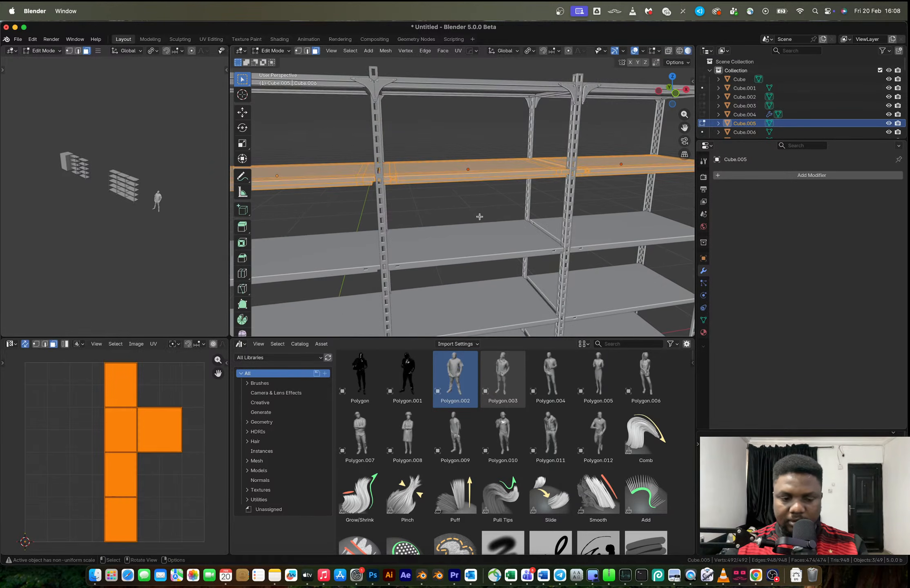
{"action": "key", "text": "s"}
{"action": "key", "text": "x"}
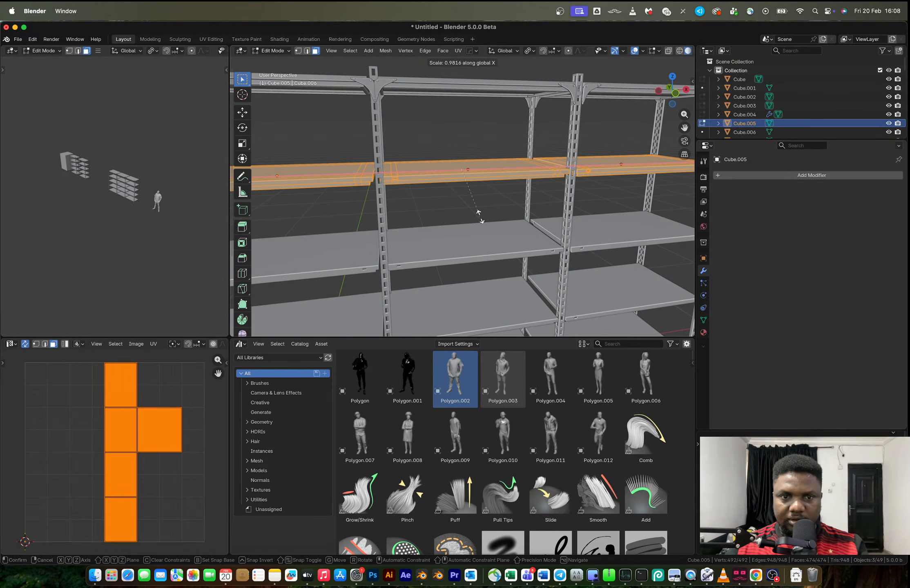
{"action": "left_click", "coordinate": [478, 212]}
{"action": "key", "text": "Tab"}
Move the front post shared by the first and middle bays slightly in the negative X direction
{"action": "scroll", "coordinate": [482, 215], "scroll_direction": "down", "scroll_amount": 5}
{"action": "scroll", "coordinate": [416, 192], "scroll_direction": "up", "scroll_amount": 6}
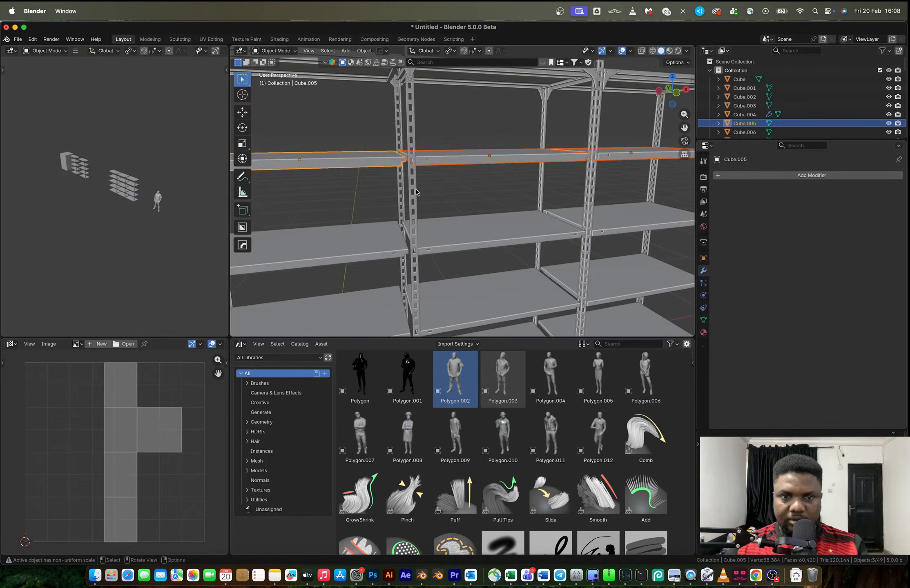
{"action": "left_click", "coordinate": [416, 192]}
{"action": "middle_click_drag", "start_coordinate": [425, 202], "coordinate": [418, 201]}
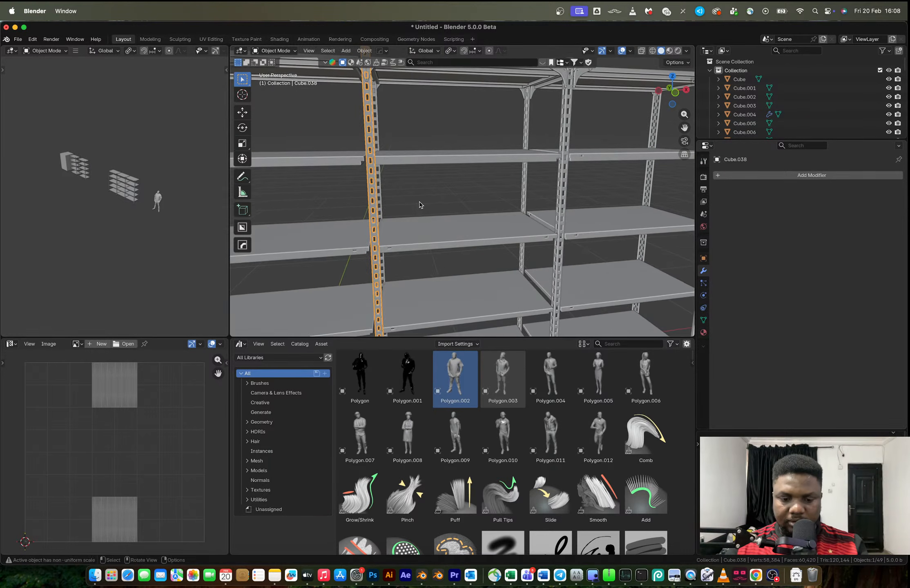
{"action": "key", "text": "g"}
{"action": "key", "text": "x"}
{"action": "left_click", "coordinate": [399, 201]}
{"action": "left_click", "coordinate": [485, 195]}
{"action": "mouse_move", "coordinate": [485, 195]}
{"action": "middle_mouse_down"}
{"action": "mouse_move", "coordinate": [505, 188]}
{"action": "mouse_move", "coordinate": [497, 187]}
{"action": "middle_mouse_up"}
Move both posts shared by the first and middle bays about 0.016 m in the negative X direction
{"action": "left_click", "coordinate": [328, 192]}
{"action": "left_click", "coordinate": [355, 205], "text": "shift"}
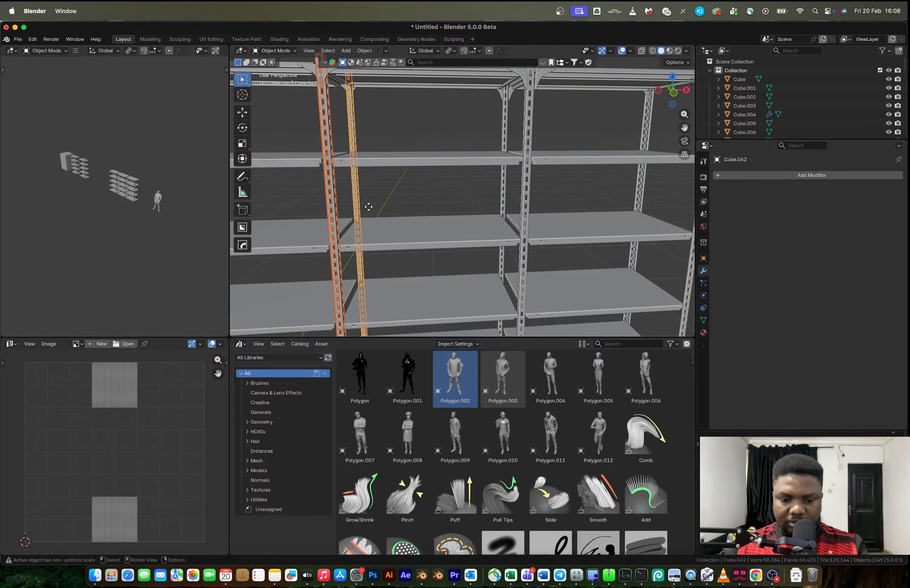
{"action": "key", "text": "g"}
{"action": "key", "text": "x"}
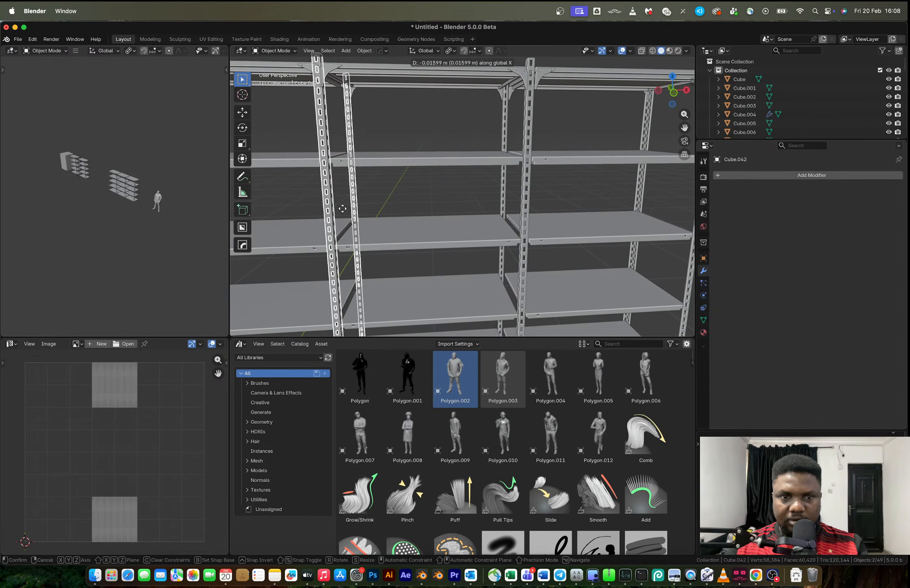
{"action": "left_click", "coordinate": [342, 208]}
{"action": "left_click", "coordinate": [404, 193]}
Move the posts shared by the middle and third bays about 0.003 m in the negative X direction
{"action": "middle_click_drag", "start_coordinate": [440, 206], "coordinate": [432, 205]}
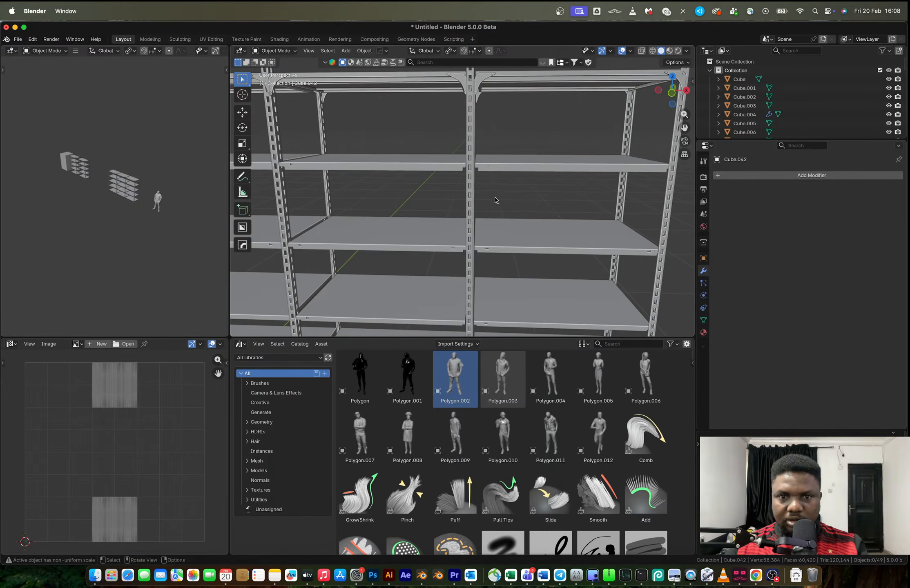
{"action": "left_click", "coordinate": [474, 199]}
{"action": "key", "text": "g"}
{"action": "key", "text": "x"}
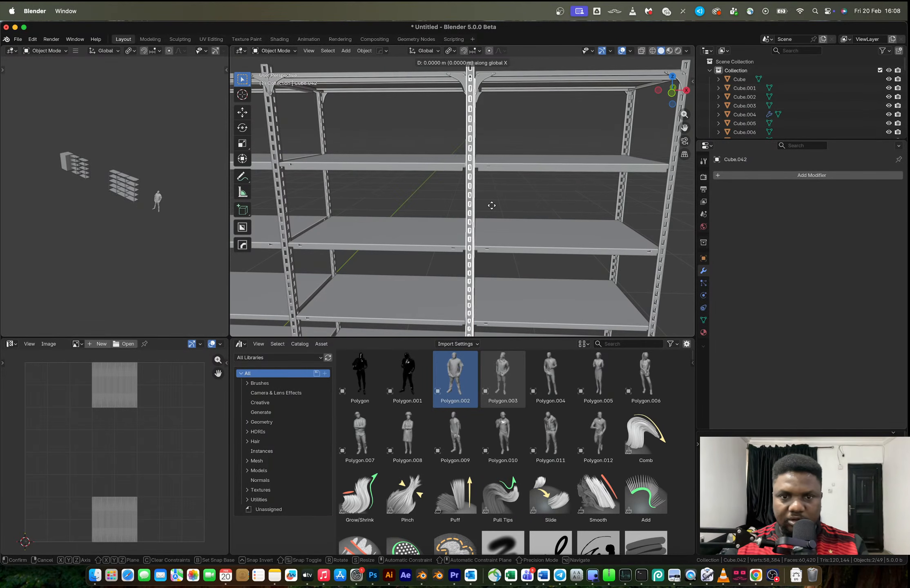
{"action": "left_click", "coordinate": [489, 210]}
In Edit Mode, widen the shared posts to about 1.25 along X
{"action": "key", "text": "s"}
{"action": "key", "text": "x"}
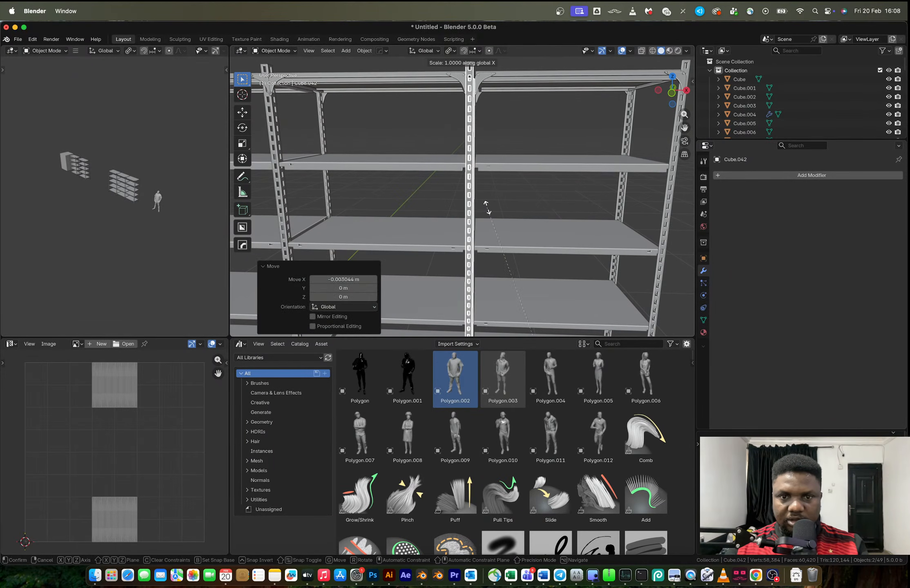
{"action": "left_click", "coordinate": [487, 207]}
{"action": "key", "text": "Tab"}
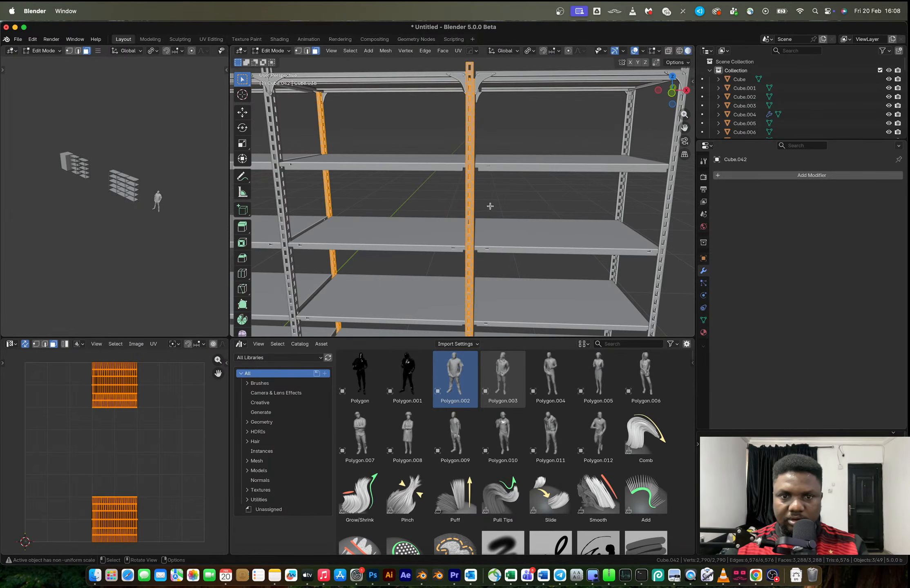
{"action": "middle_click_drag", "start_coordinate": [486, 199], "coordinate": [477, 202]}
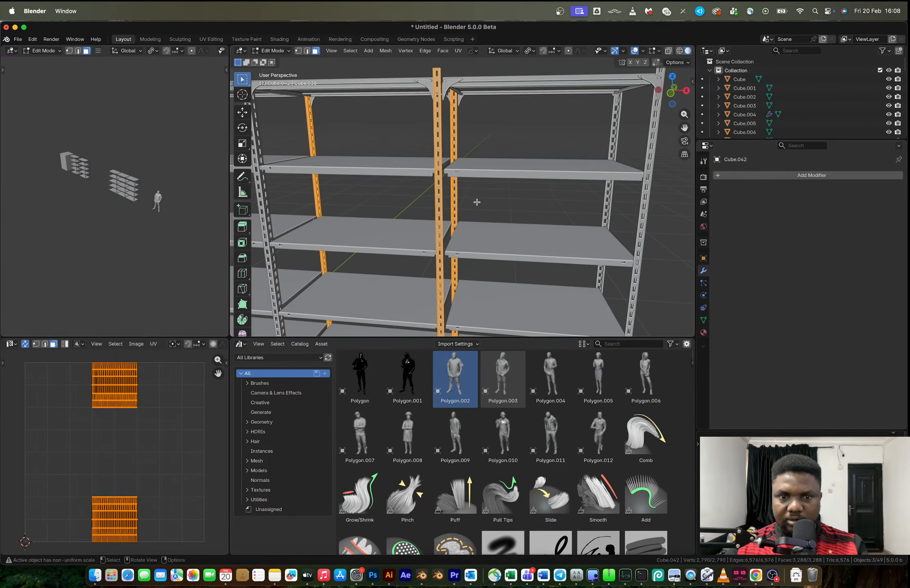
{"action": "key", "text": "s"}
{"action": "key", "text": "x"}
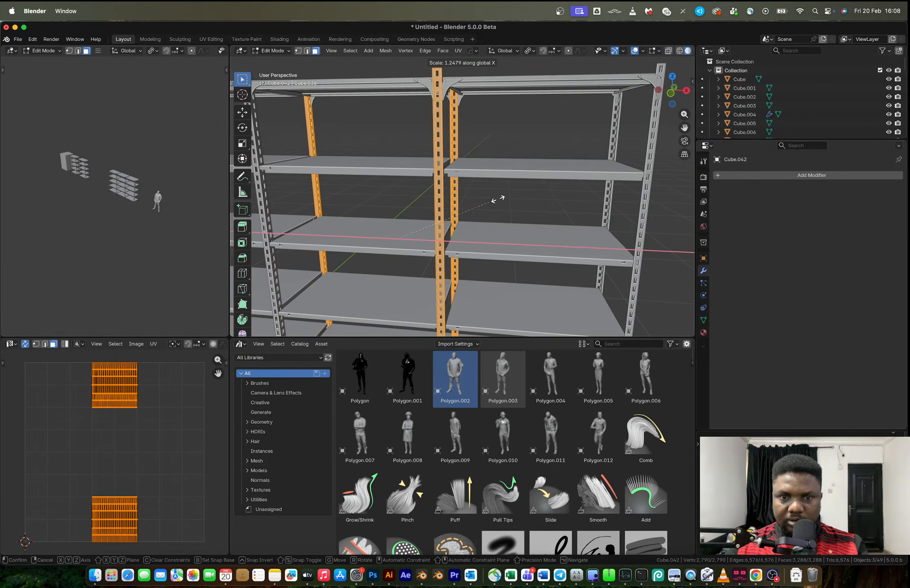
{"action": "left_click", "coordinate": [503, 197]}
{"action": "key", "text": "Tab"}
Select the two posts shared by the first and middle bays and snap the 3D cursor to the selection
{"action": "left_click", "coordinate": [489, 201]}
{"action": "scroll", "coordinate": [489, 201], "scroll_direction": "down", "scroll_amount": 5}
{"action": "middle_click_drag", "start_coordinate": [490, 201], "coordinate": [454, 209]}
{"action": "left_click", "coordinate": [473, 203]}
{"action": "left_click", "coordinate": [453, 202], "text": "shift"}
{"action": "key", "text": "shift+s"}
{"action": "left_click", "coordinate": [461, 290]}
{"action": "key", "text": "Tab"}
{"action": "key", "text": "Tab"}
{"action": "key", "text": "shift+s"}
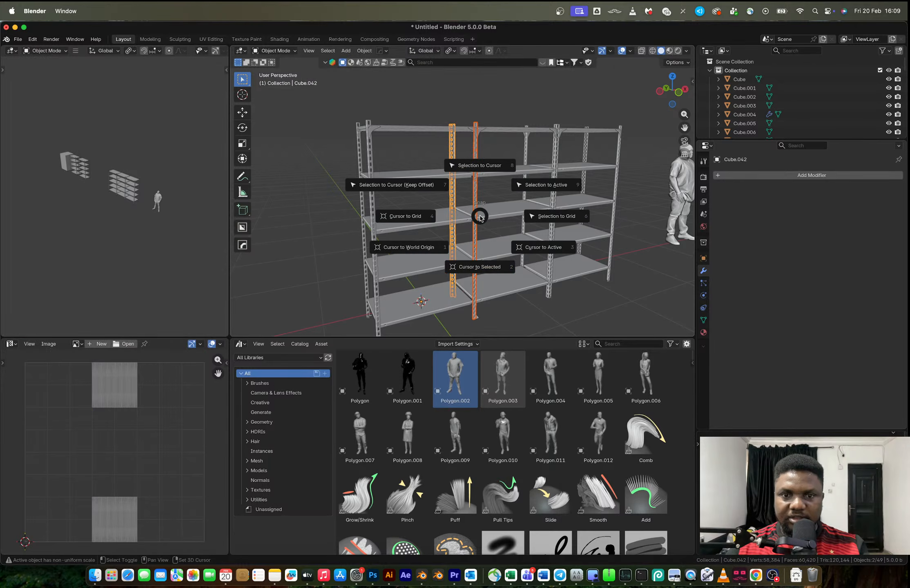
{"action": "left_click", "coordinate": [482, 258]}
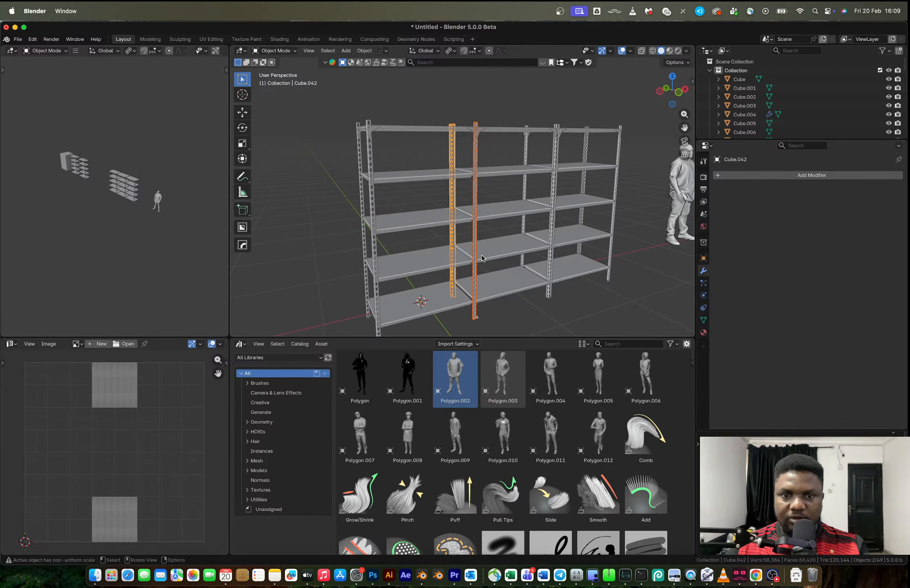
{"action": "left_click", "coordinate": [473, 199]}
{"action": "left_click", "coordinate": [454, 196]}
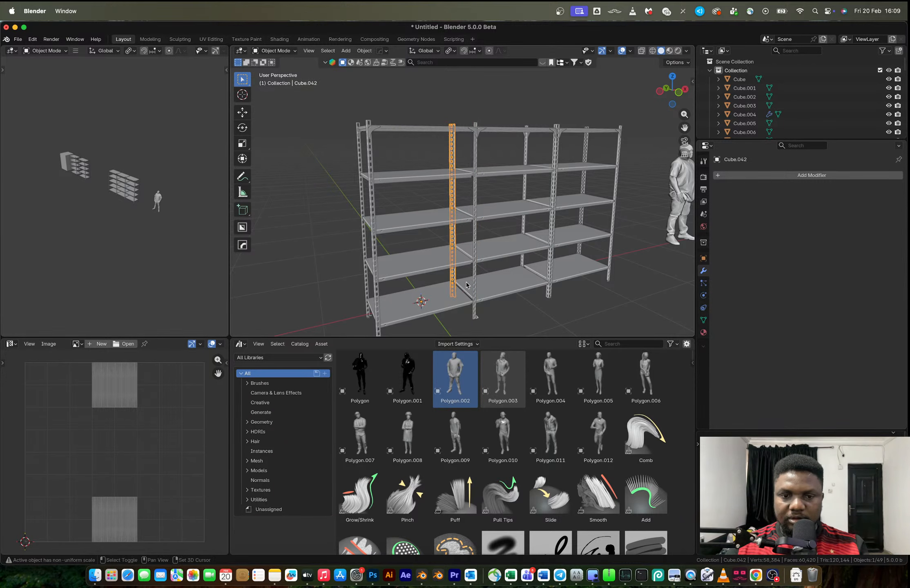
Add a 12-vertex cylinder at the 3D cursor and scale it down uniformly to a thin size
{"action": "key", "text": "shift+a"}
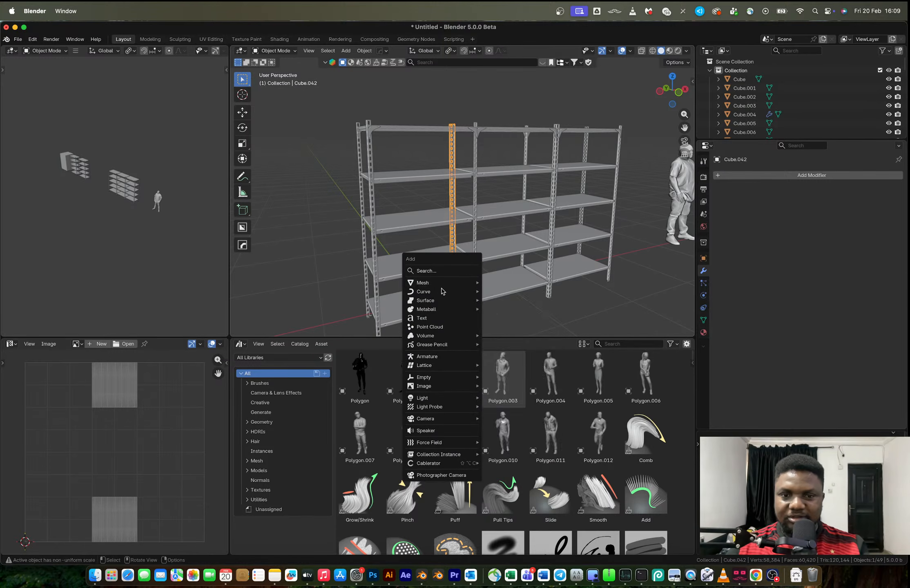
{"action": "left_click", "coordinate": [505, 326]}
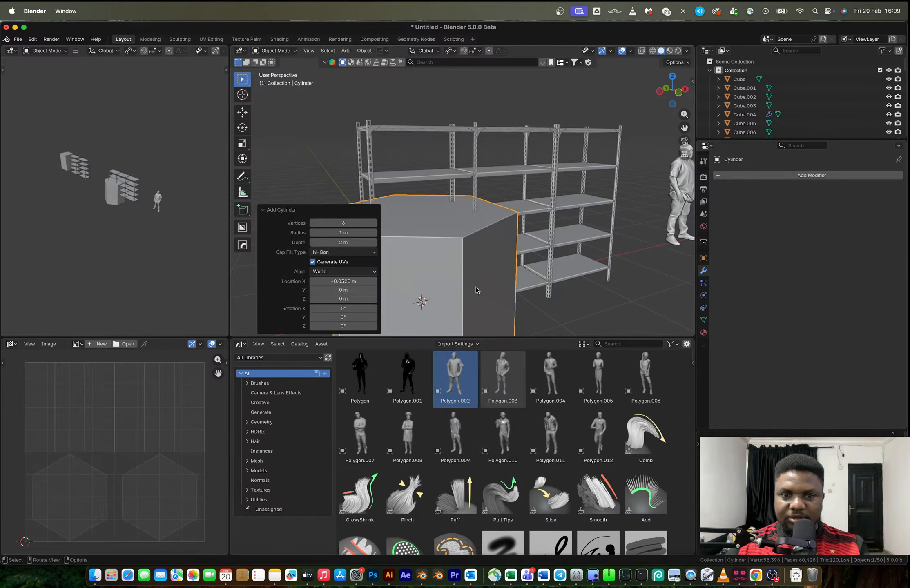
{"action": "left_click", "coordinate": [345, 223]}
{"action": "type", "text": "12"}
{"action": "key", "text": "Return"}
{"action": "key", "text": "s"}
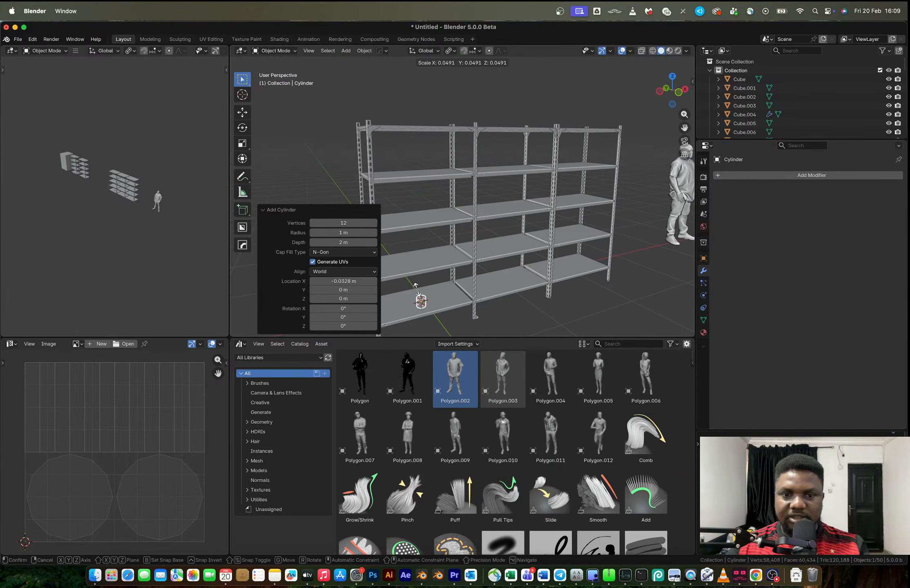
{"action": "left_click", "coordinate": [423, 304]}
Stretch the cylinder along Z into a tall rod and scale it uniformly by 0.681
{"action": "key", "text": "s"}
{"action": "key", "text": "z"}
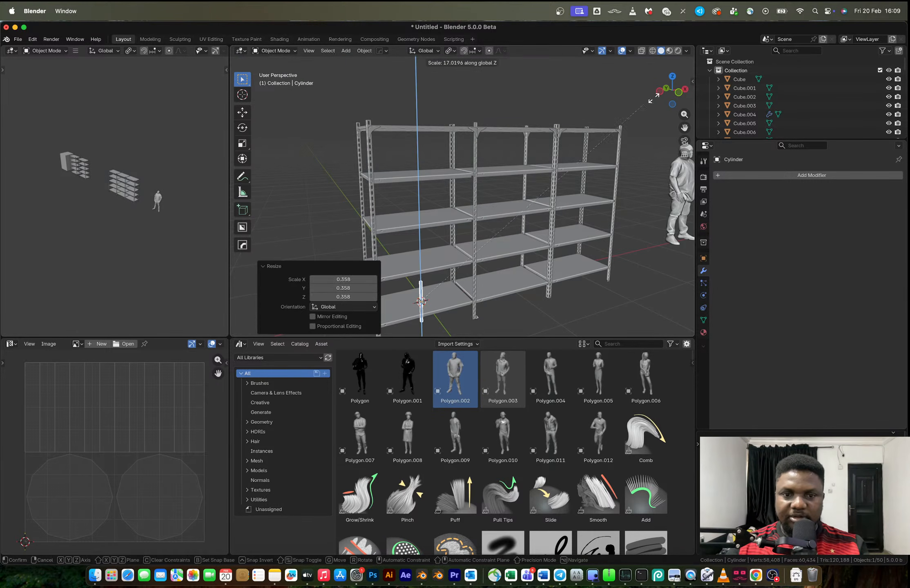
{"action": "left_click", "coordinate": [282, 461]}
{"action": "key", "text": "s"}
{"action": "key", "text": "z"}
{"action": "left_click", "coordinate": [484, 166]}
{"action": "key", "text": "s"}
{"action": "left_click", "coordinate": [460, 206]}
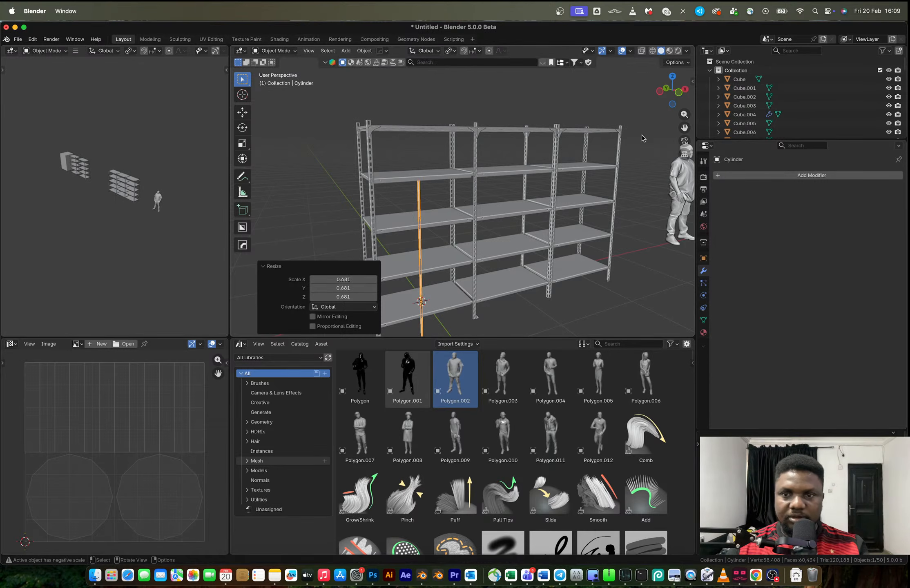
In the side view, shorten the rod along Z and move it about 0.03 m in Y and 0.868 m up
{"action": "left_click", "coordinate": [659, 91]}
{"action": "scroll", "coordinate": [555, 223], "scroll_direction": "up", "scroll_amount": 3}
{"action": "middle_click_drag", "start_coordinate": [614, 244], "coordinate": [515, 244], "text": "shift"}
{"action": "scroll", "coordinate": [512, 257], "scroll_direction": "down", "scroll_amount": 1}
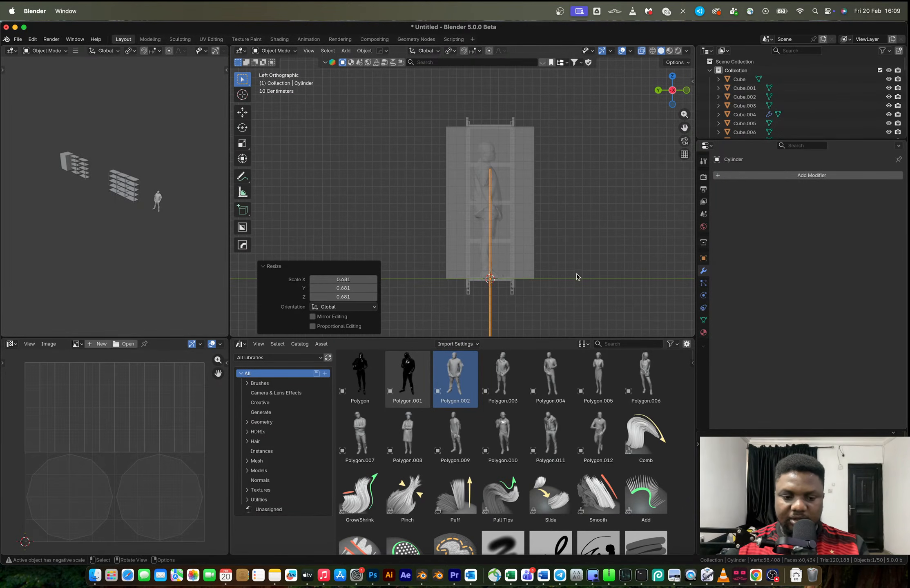
{"action": "key", "text": "s"}
{"action": "key", "text": "z"}
{"action": "left_click", "coordinate": [564, 280]}
{"action": "key", "text": "g"}
{"action": "left_click", "coordinate": [555, 211]}
Rotate the rod 15.8° in the side view and move it about -0.037 m in Y and 0.042 m in Z to span the posts diagonally
{"action": "key", "text": "r"}
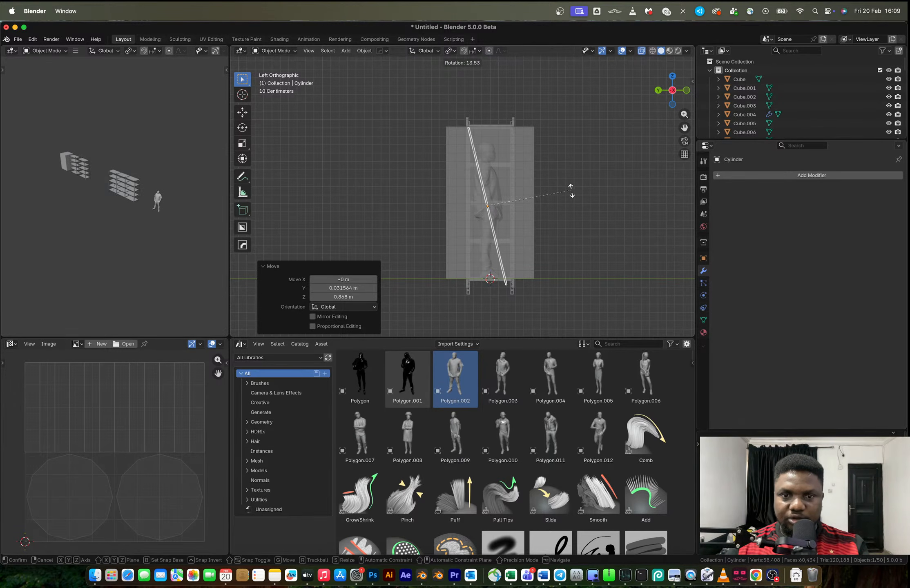
{"action": "key", "text": "g"}
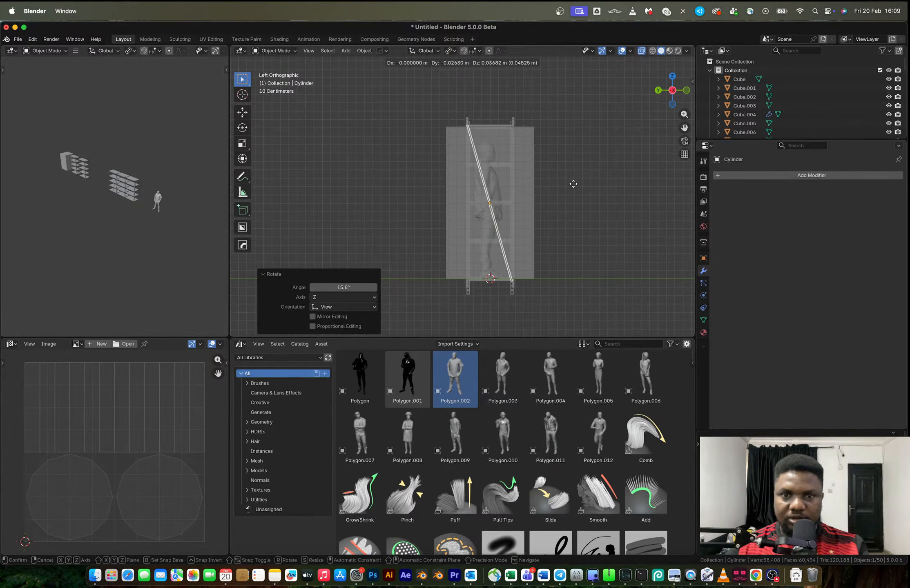
{"action": "left_click", "coordinate": [575, 186]}
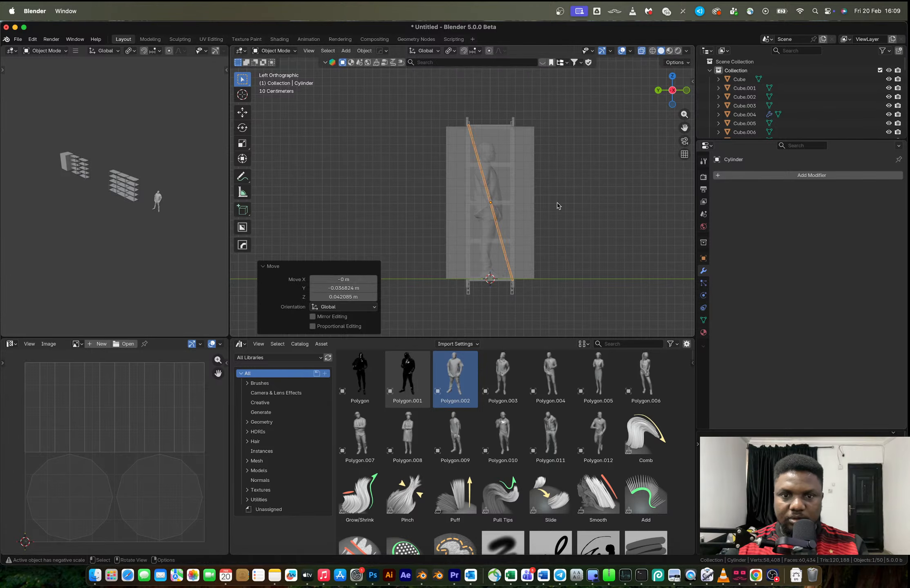
Try duplicating the diagonal rod in Edit Mode and rotating the copy about the Z axis to form a crossed brace
{"action": "key", "text": "Tab"}
{"action": "key", "text": "shift+d"}
{"action": "key", "text": "r"}
{"action": "key", "text": "z"}
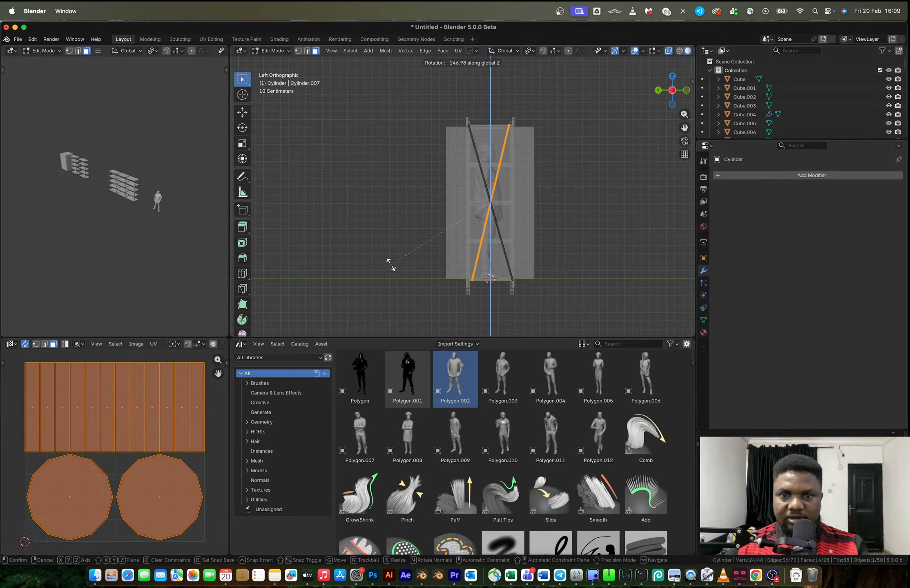
{"action": "left_click", "coordinate": [369, 218]}
{"action": "key", "text": "Tab"}
Try moving the crossed brace about 0.48 m along X, and undo back to the single diagonal rod
{"action": "middle_click_drag", "start_coordinate": [519, 204], "coordinate": [432, 235]}
{"action": "key", "text": "alt+z"}
{"action": "scroll", "coordinate": [432, 236], "scroll_direction": "down", "scroll_amount": 3}
{"action": "scroll", "coordinate": [384, 244], "scroll_direction": "up", "scroll_amount": 3}
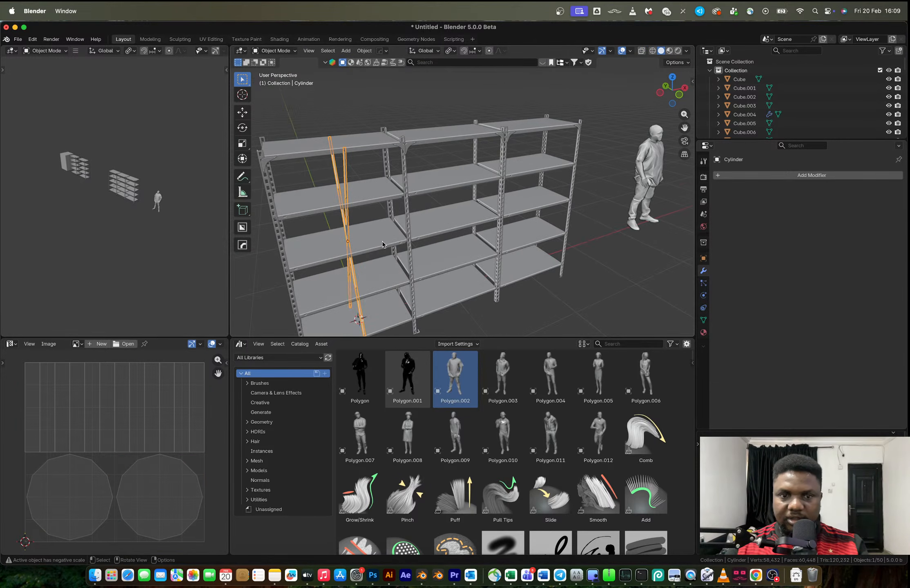
{"action": "left_click", "coordinate": [679, 95]}
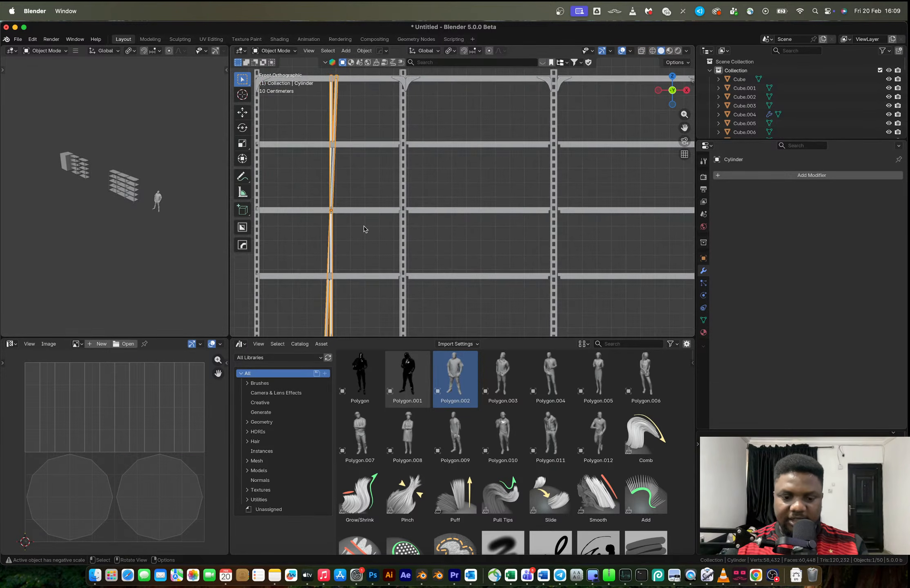
{"action": "key", "text": "g"}
{"action": "key", "text": "x"}
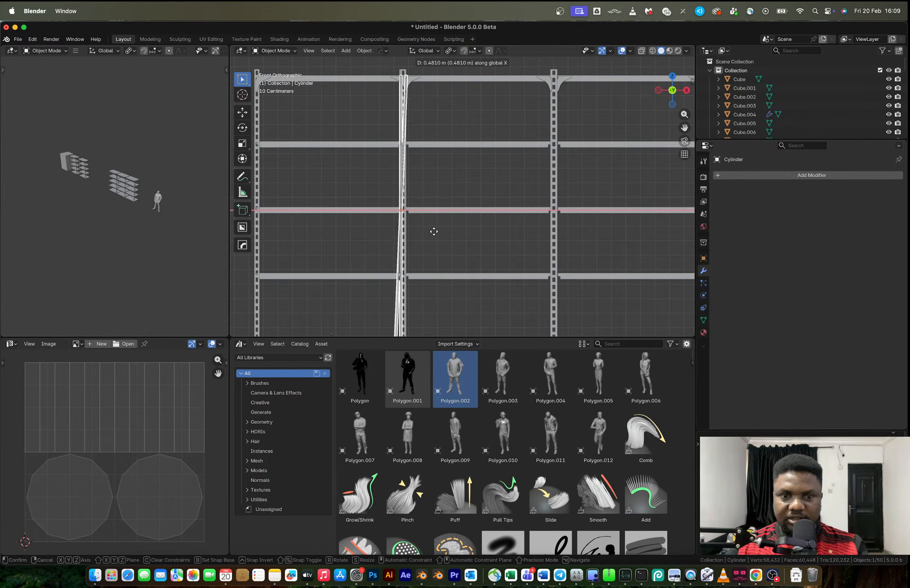
{"action": "left_click", "coordinate": [436, 234]}
{"action": "key", "text": "super+z"}
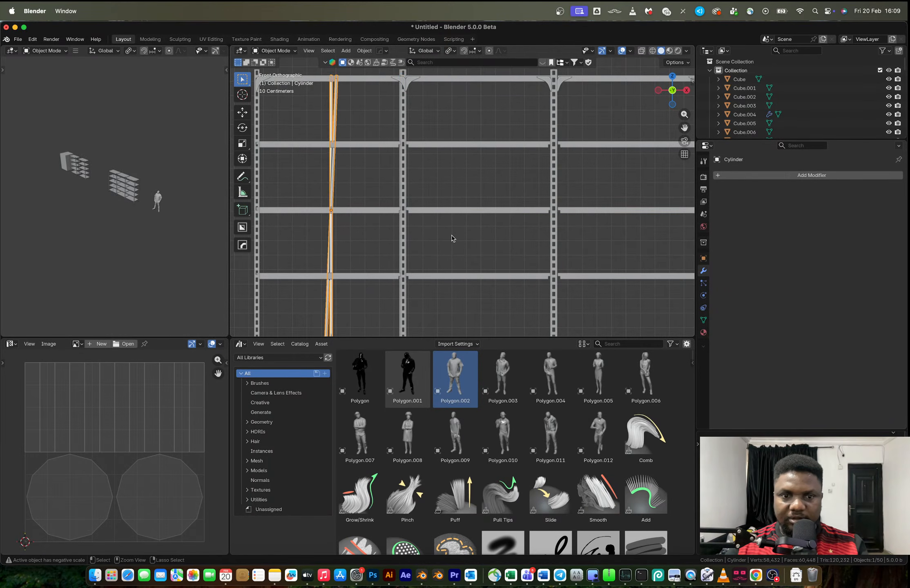
{"action": "key", "text": "Tab"}
{"action": "middle_click_drag", "start_coordinate": [485, 225], "coordinate": [463, 189]}
In Edit Mode, duplicate the diagonal rod and rotate the copy about -30° in the side view to form an X brace
{"action": "left_click", "coordinate": [666, 90]}
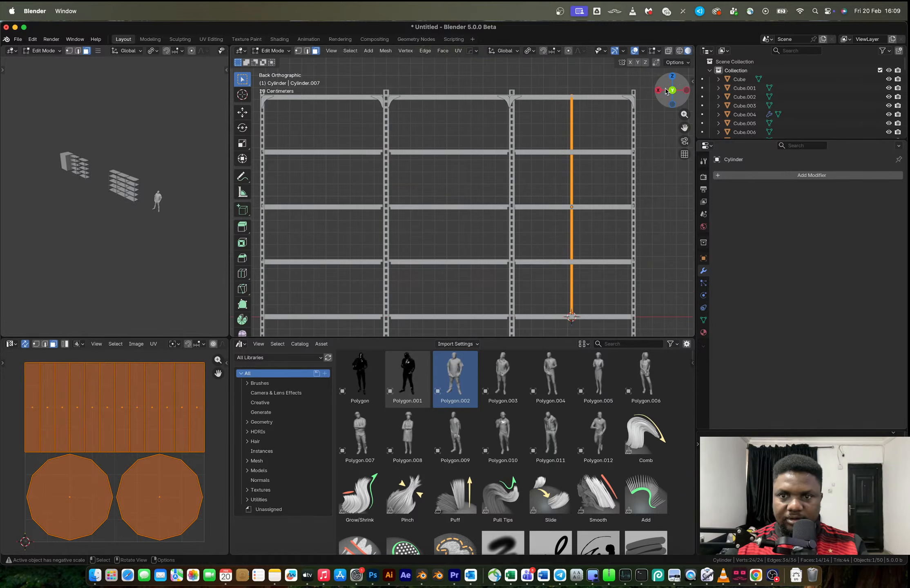
{"action": "left_click", "coordinate": [686, 90]}
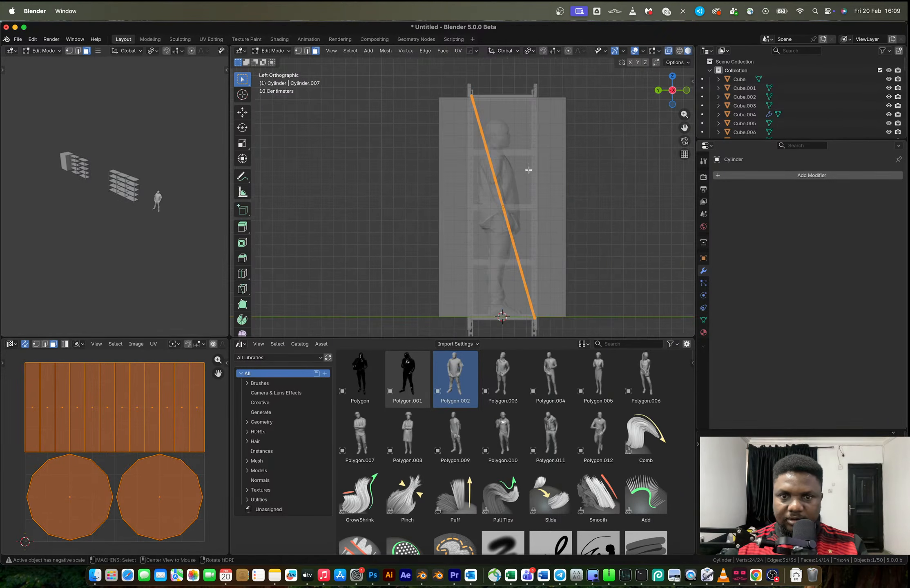
{"action": "key", "text": "alt+z"}
{"action": "key", "text": "shift+d"}
{"action": "key", "text": "r"}
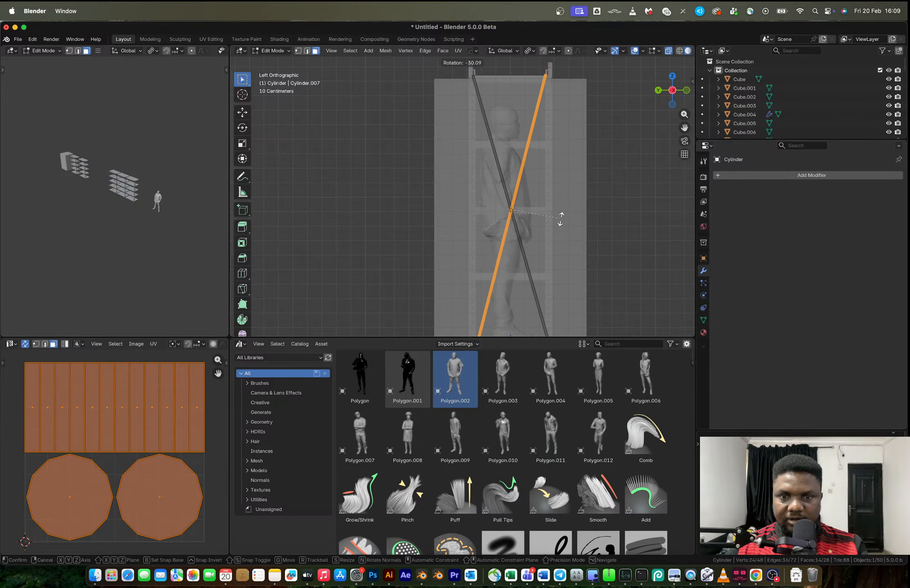
{"action": "left_click", "coordinate": [560, 221]}
{"action": "key", "text": "Tab"}
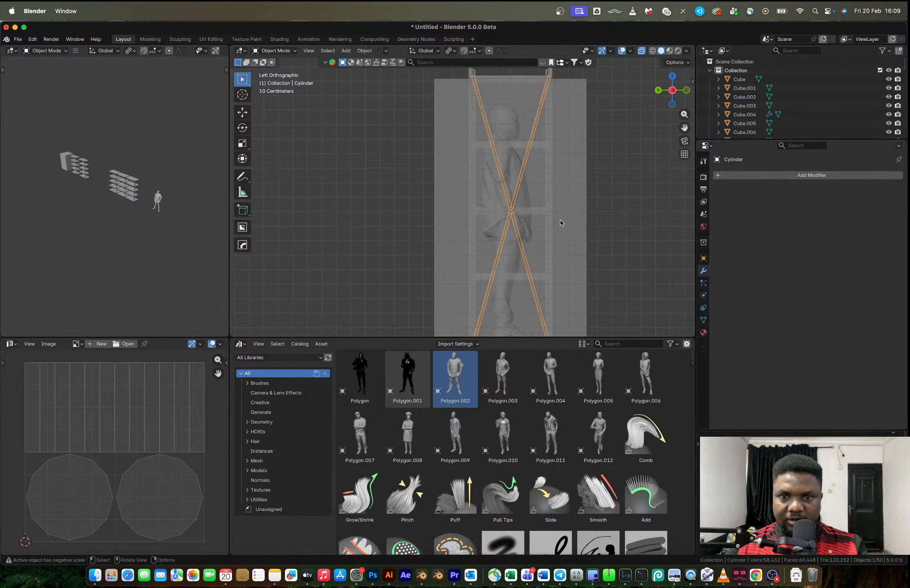
In the front view, move the X brace about 0.50 m along X onto the first inner post
{"action": "left_click", "coordinate": [686, 89]}
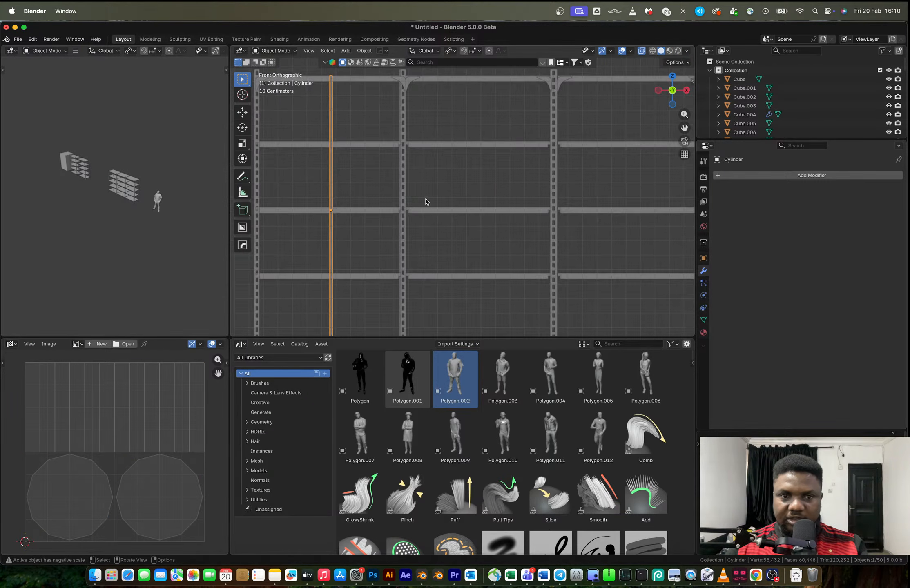
{"action": "key", "text": "g"}
{"action": "key", "text": "x"}
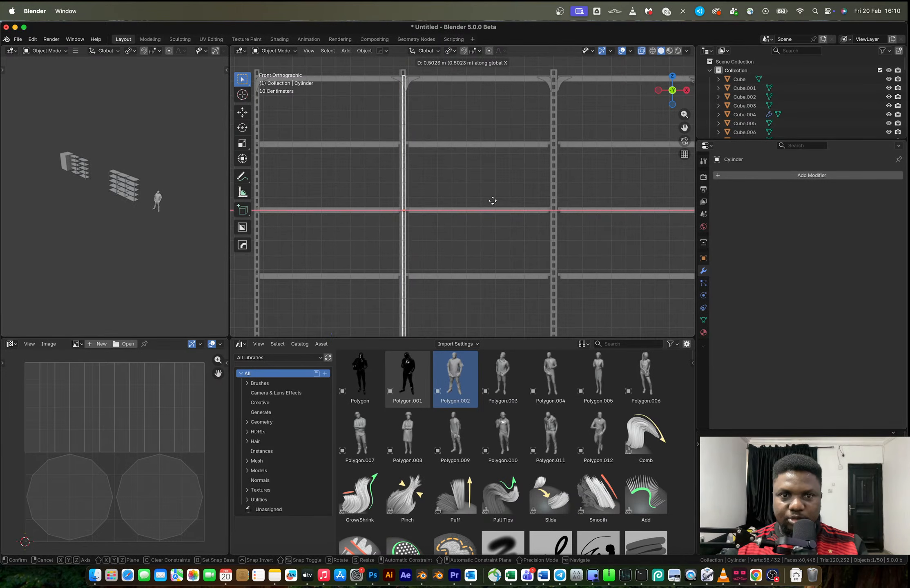
{"action": "left_click", "coordinate": [492, 200]}
In Edit Mode, duplicate the X brace and move the copy along X onto the second inner post
{"action": "key", "text": "Tab"}
{"action": "key", "text": "g"}
{"action": "key", "text": "x"}
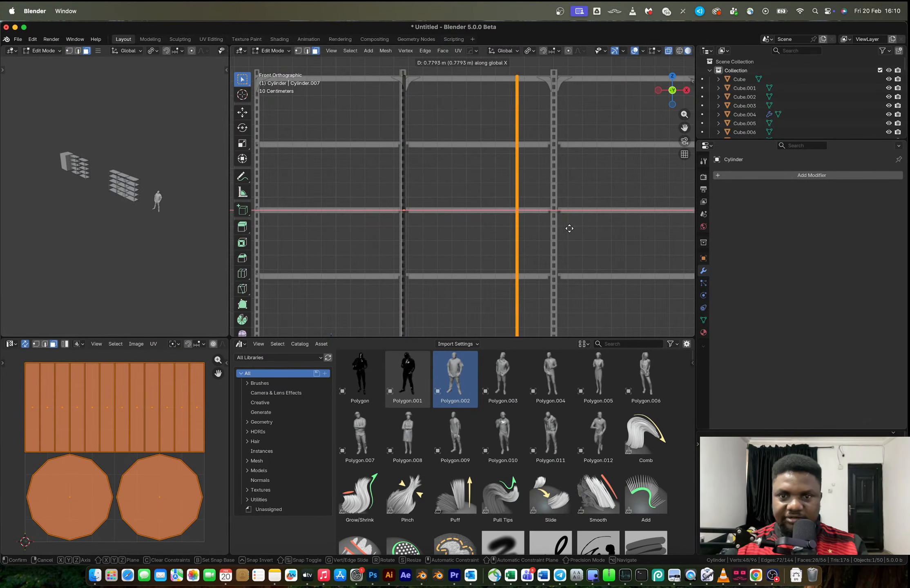
{"action": "left_click", "coordinate": [606, 226]}
{"action": "key", "text": "Tab"}
Select the whole three-bay rack and move it in the top view about -6.3 m in X and 1.2 m in Y, behind the earlier racks
{"action": "middle_click_drag", "start_coordinate": [532, 219], "coordinate": [504, 302]}
{"action": "left_click", "coordinate": [543, 302]}
{"action": "scroll", "coordinate": [504, 303], "scroll_direction": "down", "scroll_amount": 4}
{"action": "left_click_drag", "start_coordinate": [375, 143], "coordinate": [551, 298]}
{"action": "scroll", "coordinate": [527, 269], "scroll_direction": "down", "scroll_amount": 2}
{"action": "middle_click_drag", "start_coordinate": [499, 250], "coordinate": [522, 299], "text": "shift"}
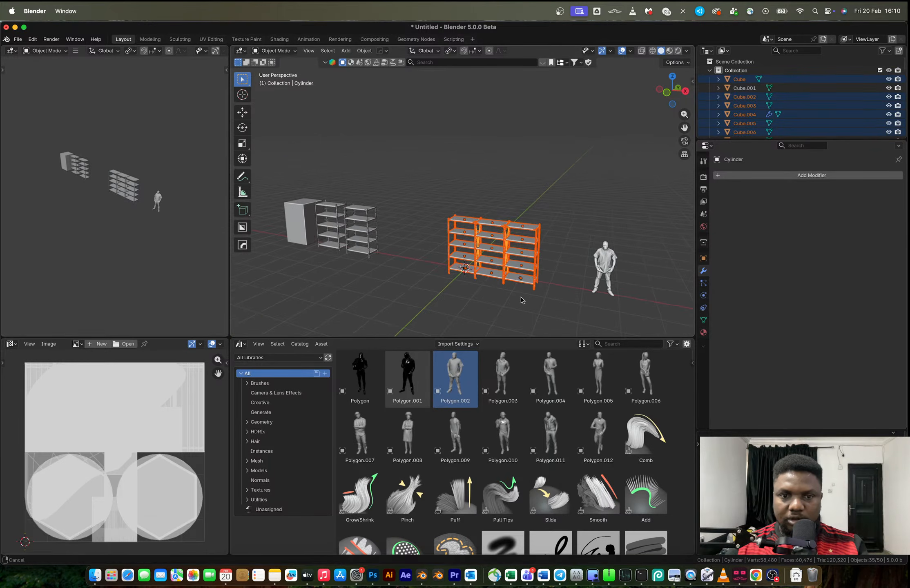
{"action": "left_click", "coordinate": [671, 76]}
{"action": "key", "text": "g"}
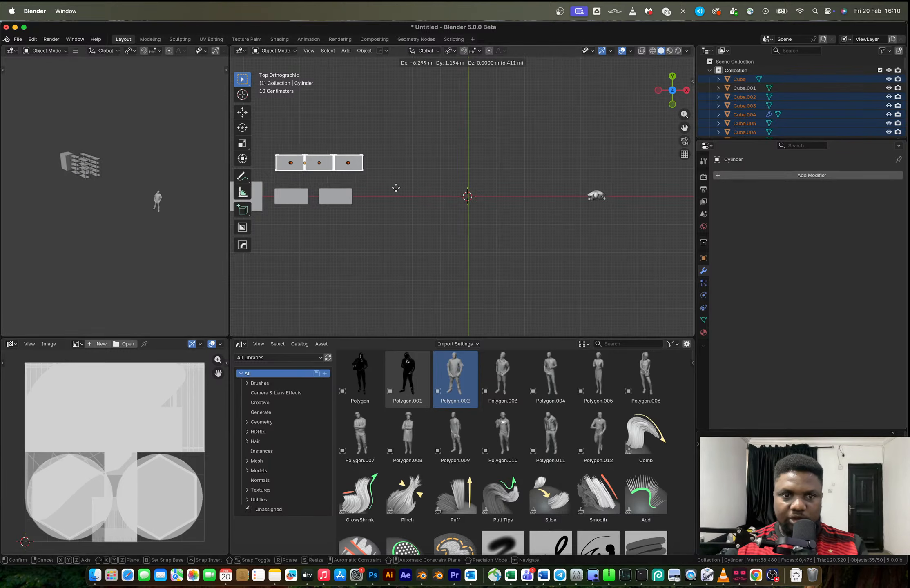
{"action": "left_click", "coordinate": [394, 190]}
Switch to Chrome, close the blue three-bay rack reference image, and open the Konga heavy-duty butterfly-hole warehouse storage rack page
{"action": "key", "text": "ctrl+Right"}
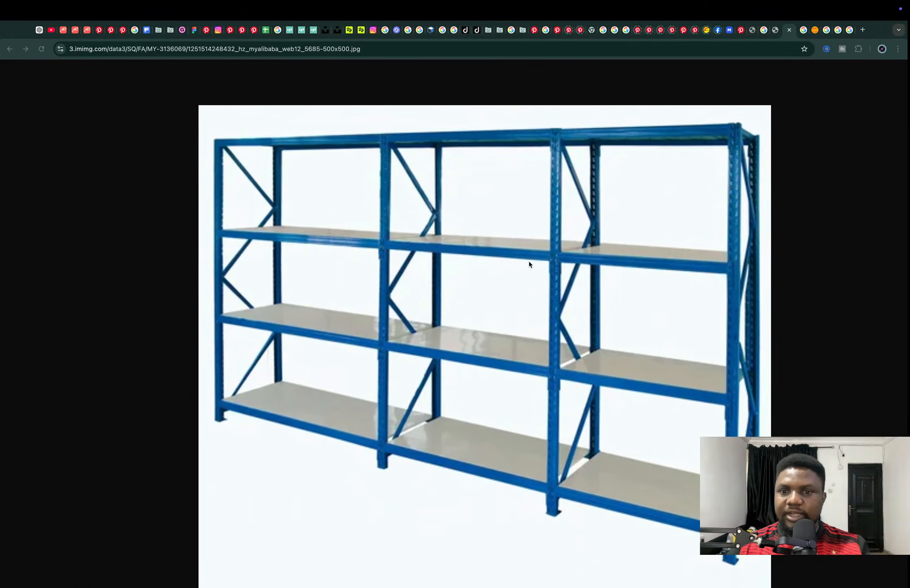
{"action": "key", "text": "super+w"}
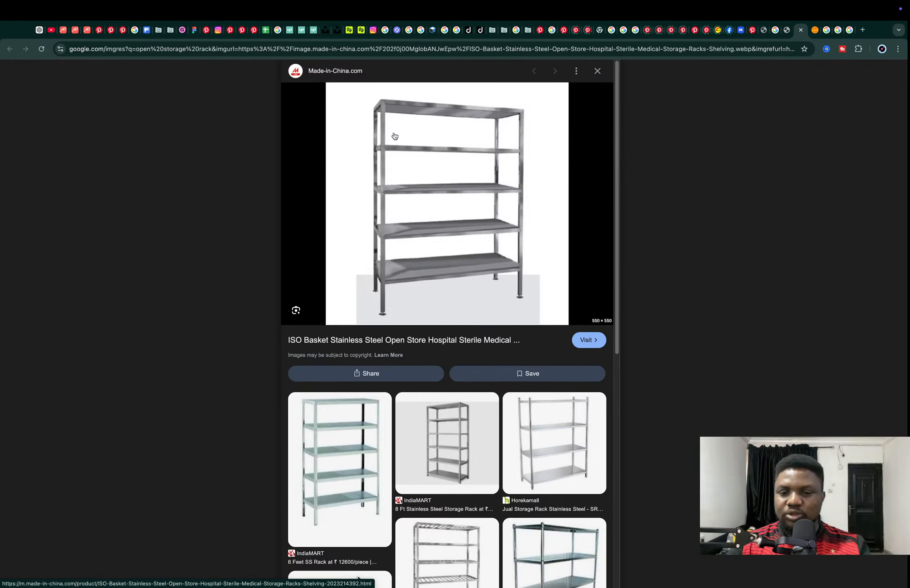
{"action": "left_click", "coordinate": [813, 32]}
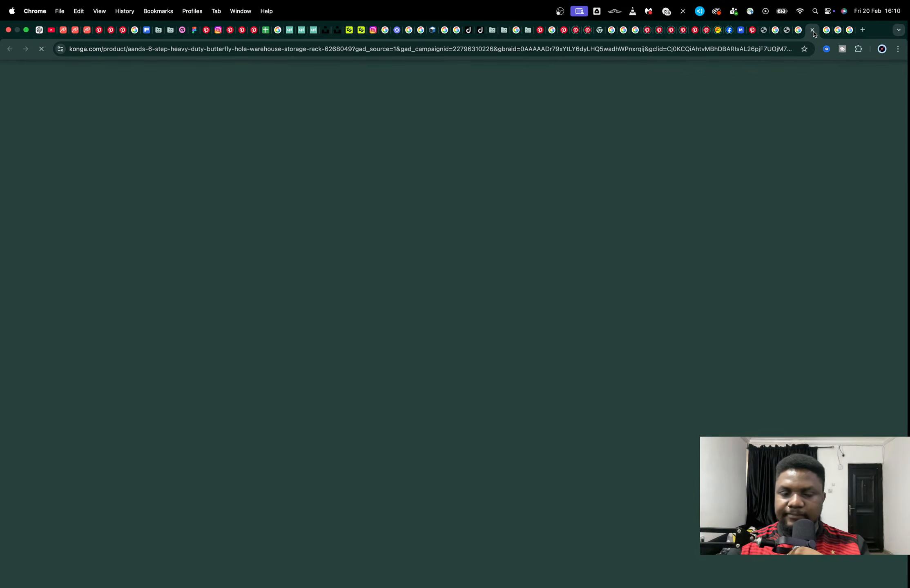
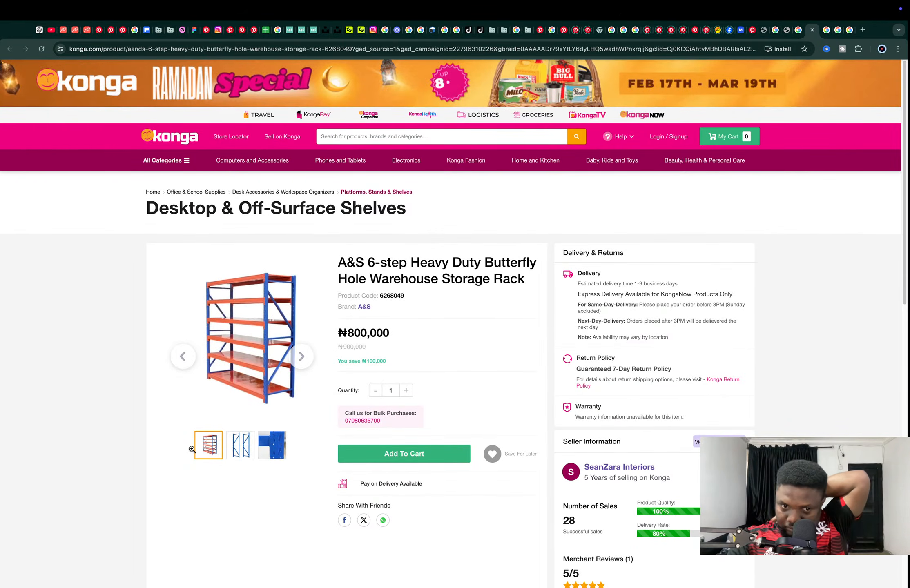
Enlarge the Konga rack's product image, and bring up the Made-in-China ISO Basket stainless steel storage rack reference
{"action": "left_click", "coordinate": [237, 385]}
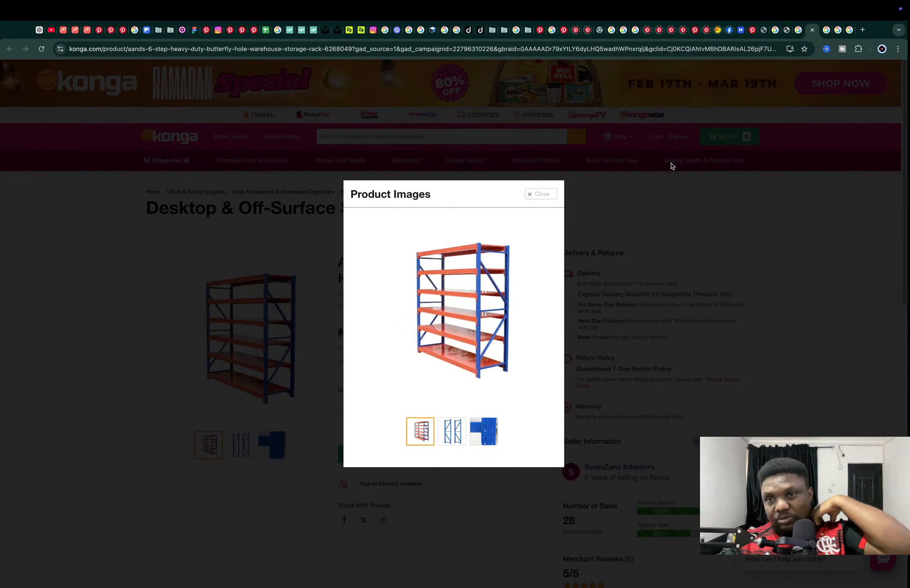
{"action": "left_click", "coordinate": [825, 31]}
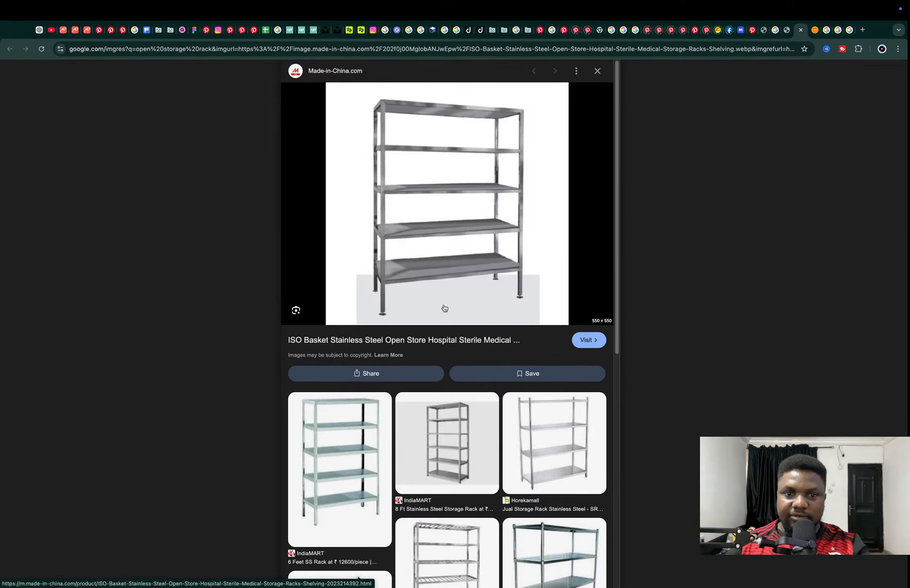
Switch to Blender and duplicate the three lowest shelves of the front rack about 4.6 m along X
{"action": "key", "text": "ctrl+Left"}
{"action": "mouse_move", "coordinate": [496, 253]}
{"action": "middle_mouse_down"}
{"action": "mouse_move", "coordinate": [479, 169]}
{"action": "mouse_move", "coordinate": [436, 139]}
{"action": "mouse_move", "coordinate": [489, 260]}
{"action": "middle_mouse_up"}
{"action": "scroll", "coordinate": [406, 149], "scroll_direction": "up", "scroll_amount": 3}
{"action": "left_click", "coordinate": [425, 190]}
{"action": "left_click", "coordinate": [422, 176], "text": "shift"}
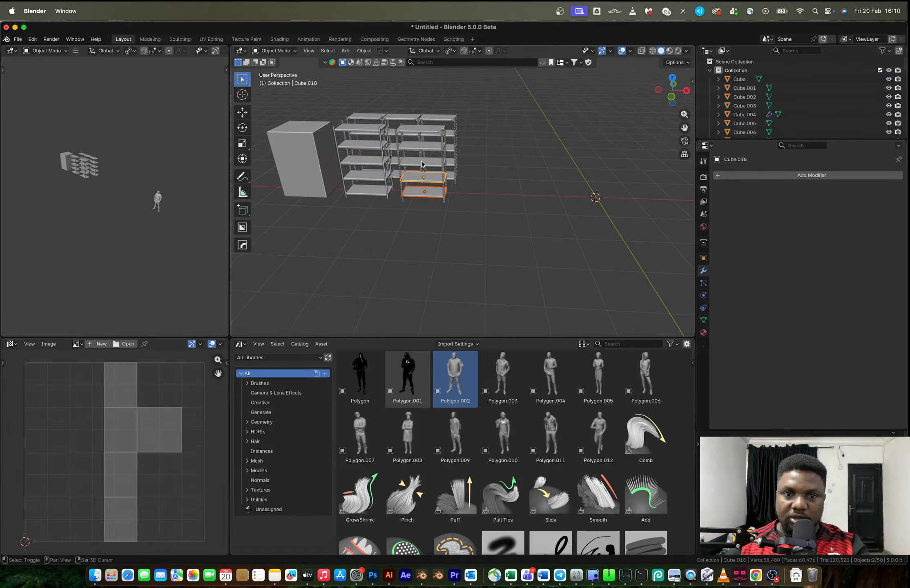
{"action": "left_click", "coordinate": [422, 164], "text": "shift"}
{"action": "key", "text": "shift+s"}
{"action": "key", "text": "Escape"}
{"action": "key", "text": "shift+s"}
{"action": "key", "text": "Escape"}
{"action": "key", "text": "shift+d"}
{"action": "key", "text": "x"}
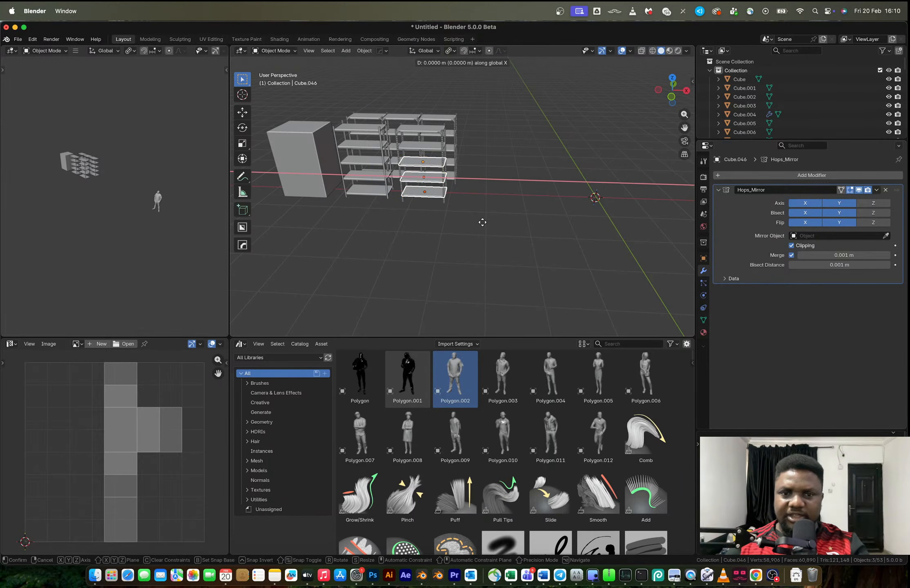
{"action": "left_click", "coordinate": [653, 188]}
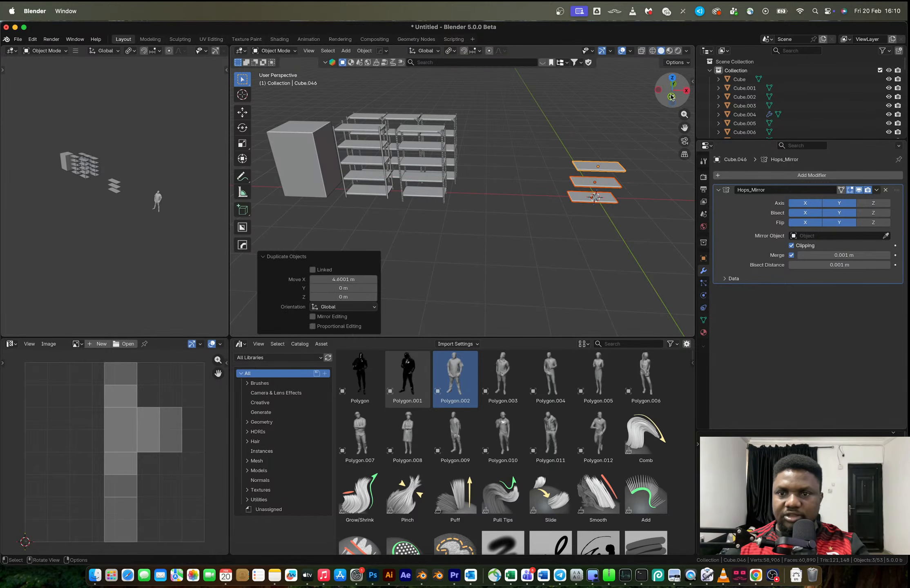
In the front view, move the three duplicated shelves about 0.10 m along X toward the 3D cursor
{"action": "left_click", "coordinate": [672, 96]}
{"action": "key", "text": "KP_Decimal"}
{"action": "scroll", "coordinate": [460, 260], "scroll_direction": "up", "scroll_amount": 3}
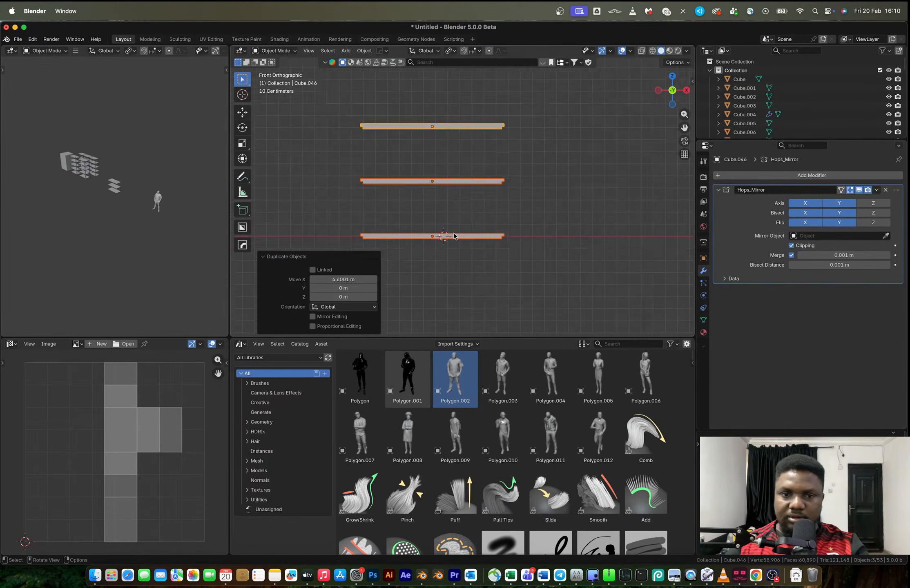
{"action": "key", "text": "g"}
{"action": "key", "text": "x"}
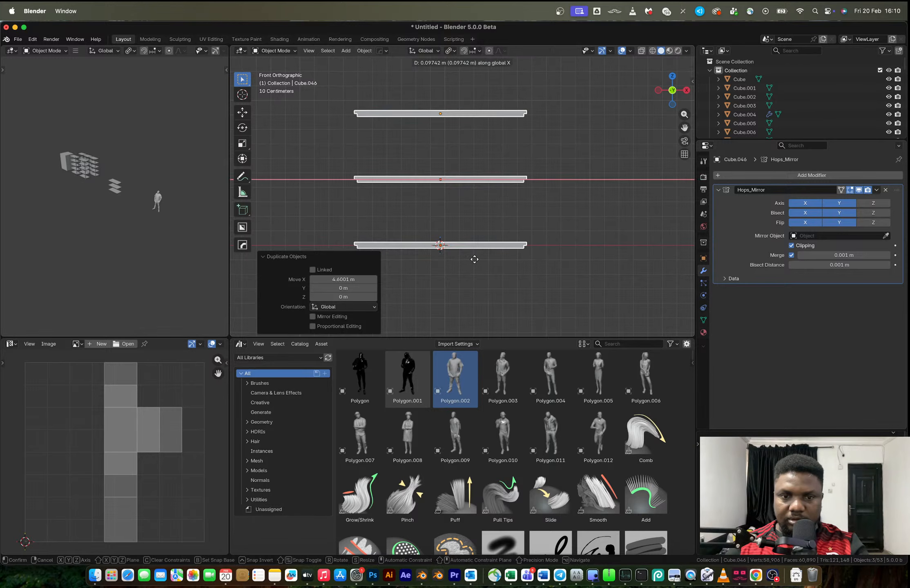
{"action": "left_click", "coordinate": [475, 262]}
{"action": "key", "text": "ctrl+j"}
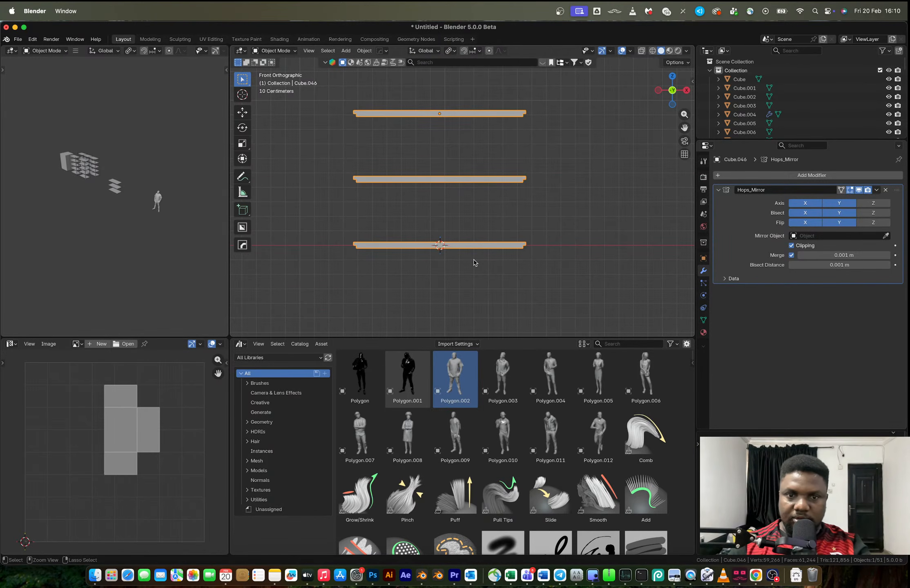
{"action": "key", "text": "shift+s"}
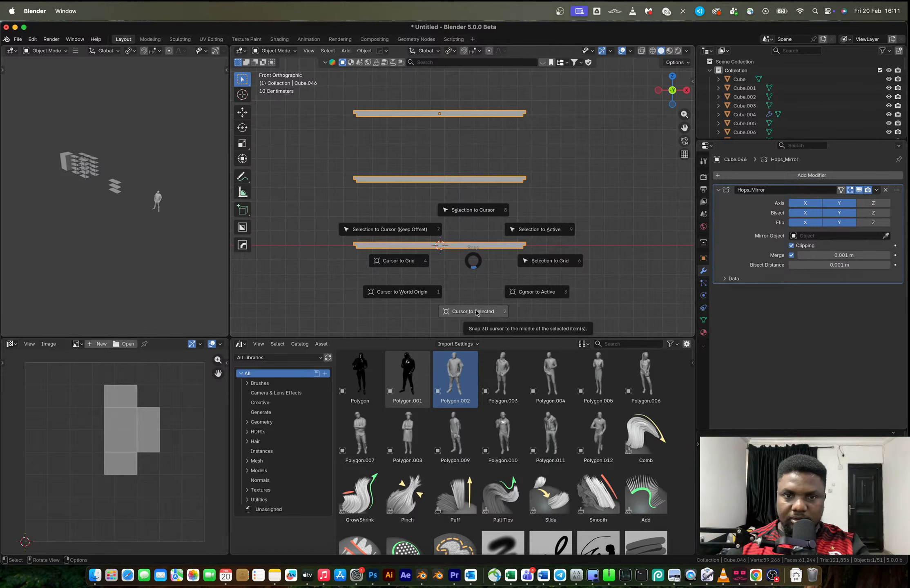
{"action": "key", "text": "Escape"}
{"action": "key", "text": "ctrl+z"}
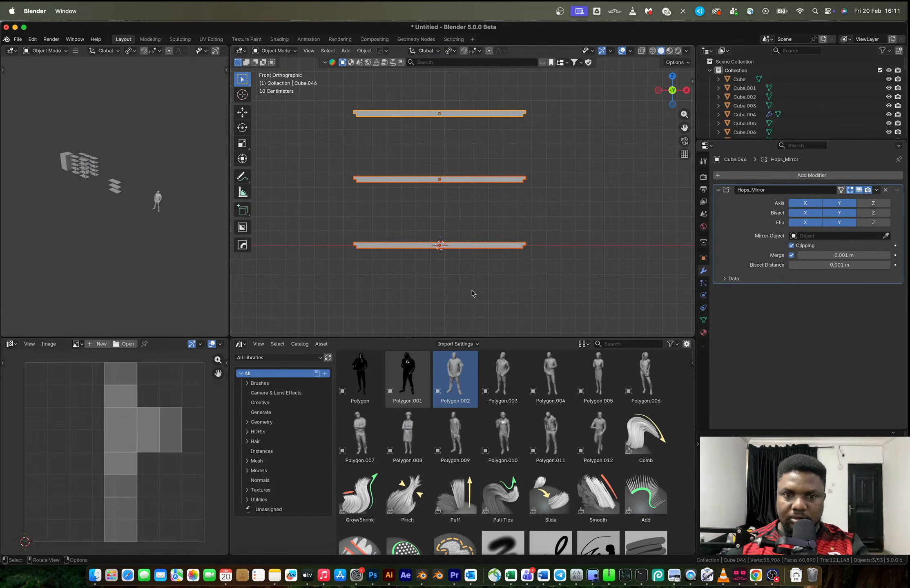
Fine-tune the three shelves about 0.0036 m along X to centre them on the 3D cursor
{"action": "scroll", "coordinate": [451, 268], "scroll_direction": "up", "scroll_amount": 8}
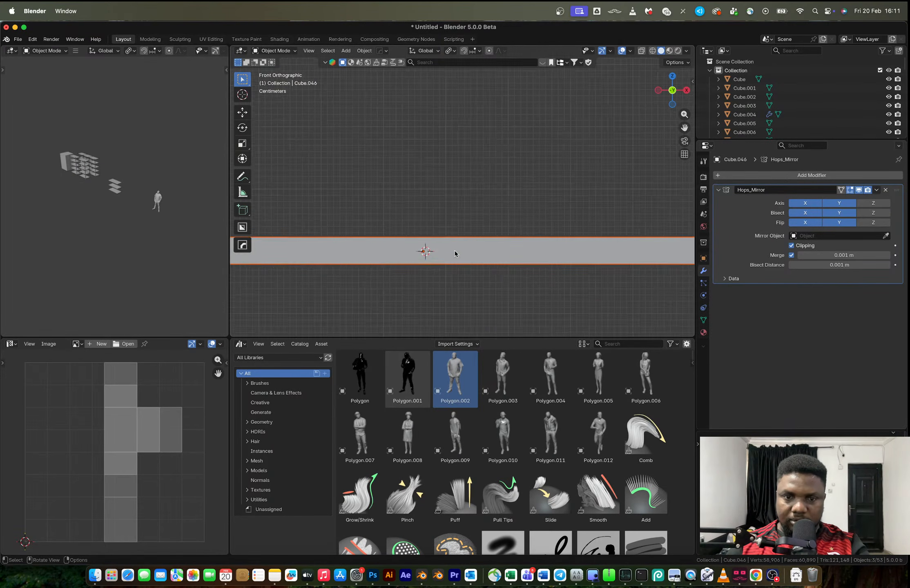
{"action": "scroll", "coordinate": [456, 254], "scroll_direction": "up", "scroll_amount": 10}
{"action": "key", "text": "g"}
{"action": "key", "text": "x"}
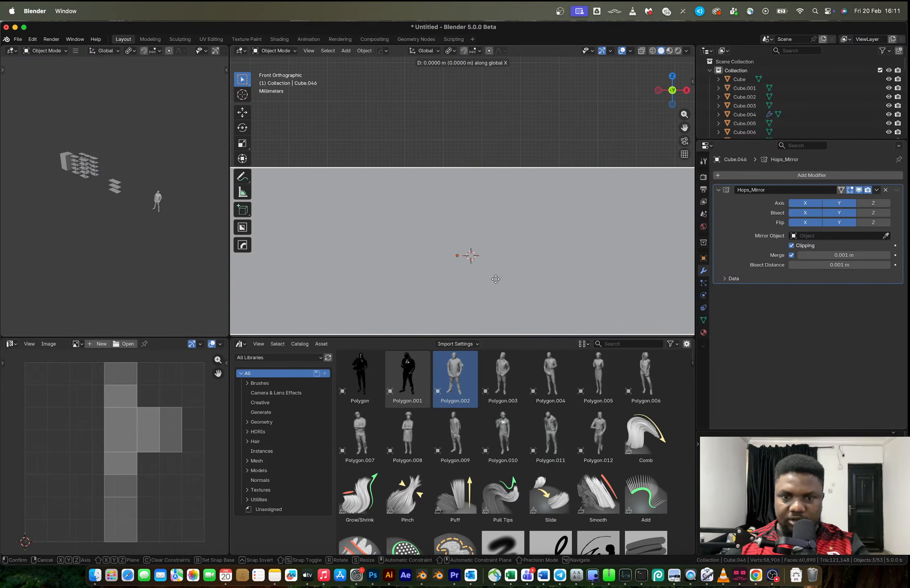
{"action": "left_click", "coordinate": [605, 285]}
{"action": "scroll", "coordinate": [527, 235], "scroll_direction": "down", "scroll_amount": 10}
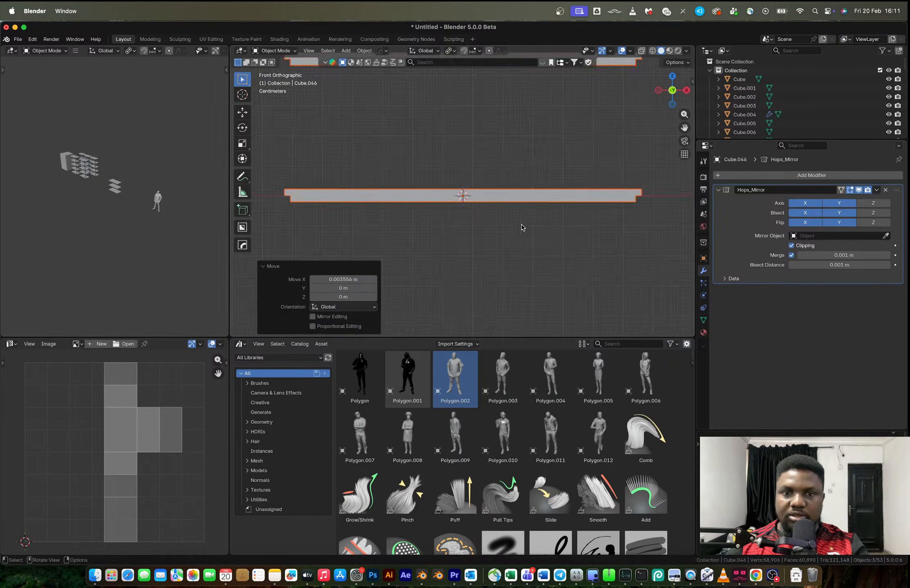
Add a cylinder mesh at the 3D cursor and scale it down to a thin post's width
{"action": "middle_click_drag", "start_coordinate": [510, 225], "coordinate": [461, 199]}
{"action": "middle_click_drag", "start_coordinate": [401, 136], "coordinate": [421, 253]}
{"action": "key", "text": "shift+a"}
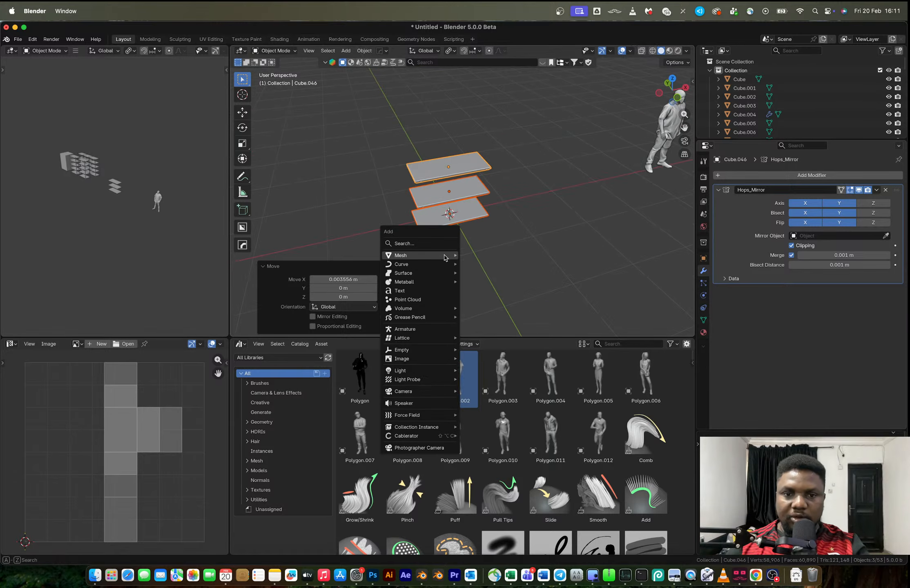
{"action": "mouse_move", "coordinate": [420, 255]}
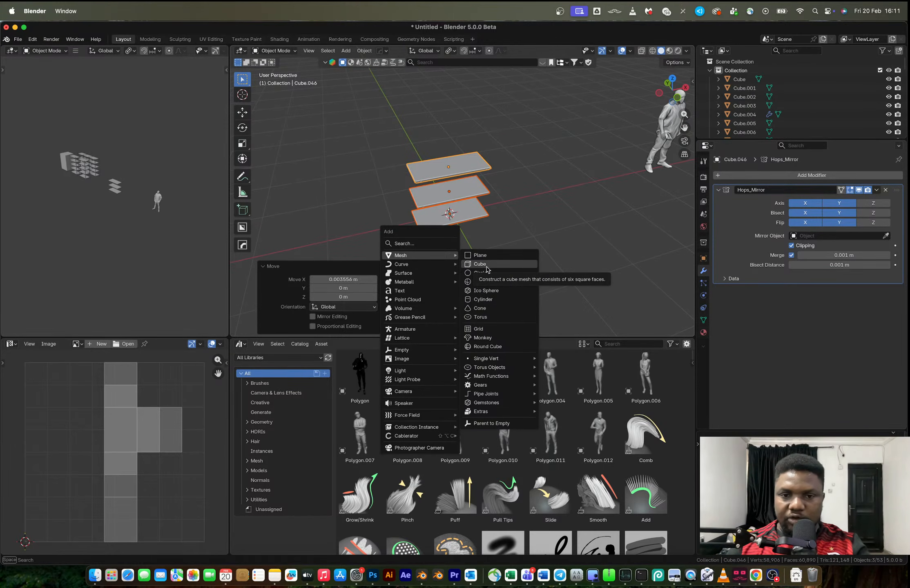
{"action": "left_click", "coordinate": [483, 299]}
{"action": "key", "text": "s"}
{"action": "left_click", "coordinate": [436, 222]}
{"action": "key", "text": "s"}
{"action": "left_click", "coordinate": [461, 224]}
In Edit Mode, move the cylinder in the top view about -0.61 m in X and -0.29 m in Y to the shelf's front corner
{"action": "key", "text": "Tab"}
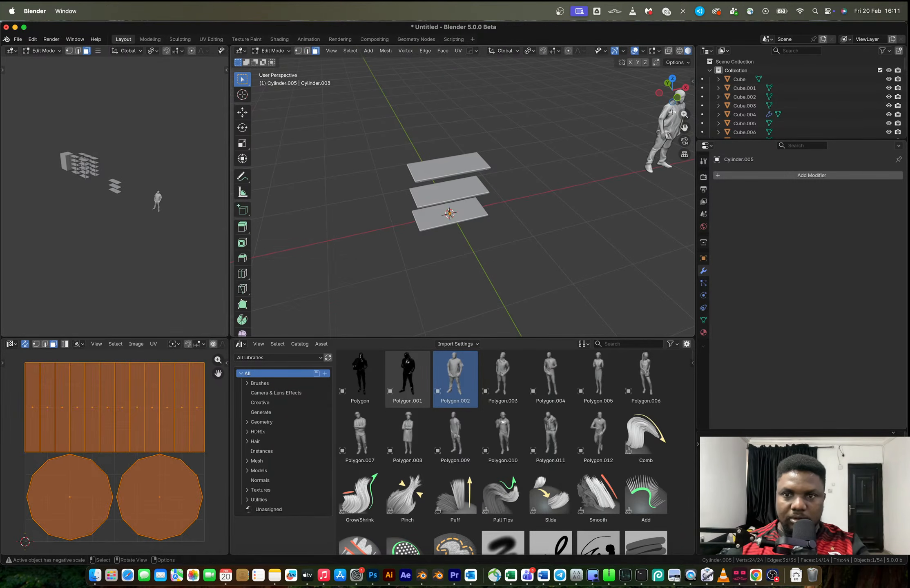
{"action": "left_click", "coordinate": [671, 78]}
{"action": "scroll", "coordinate": [487, 163], "scroll_direction": "up", "scroll_amount": 3}
{"action": "middle_click_drag", "start_coordinate": [487, 163], "coordinate": [540, 250], "text": "shift"}
{"action": "key", "text": "g"}
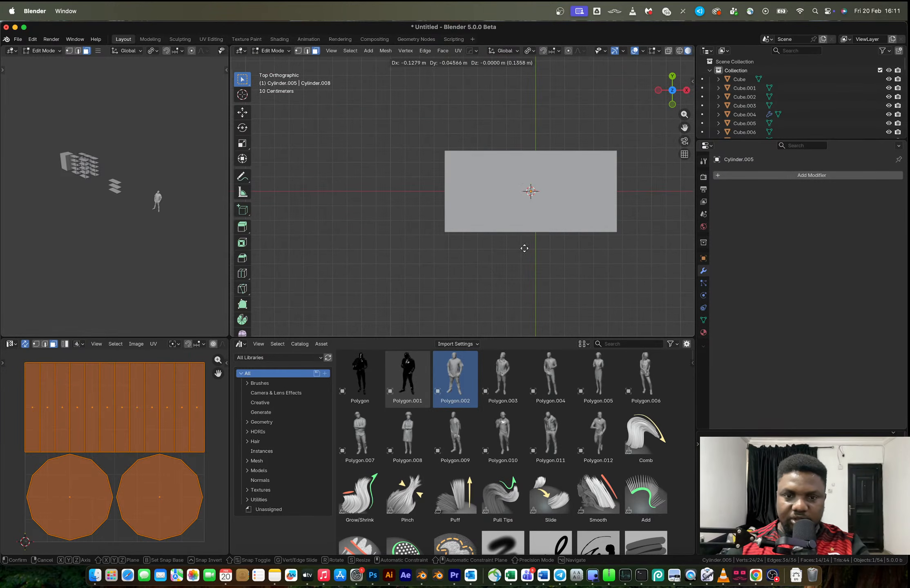
{"action": "left_click", "coordinate": [471, 277]}
Check the reference rack's post shape, and snap the 3D cursor to the cylinder at the shelf corner
{"action": "key", "text": "ctrl+Right"}
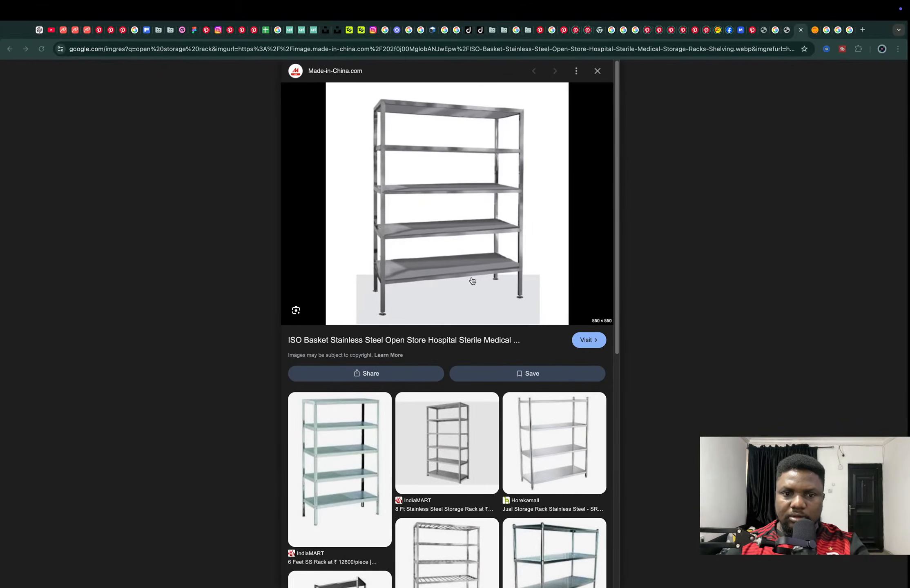
{"action": "key", "text": "ctrl+Left"}
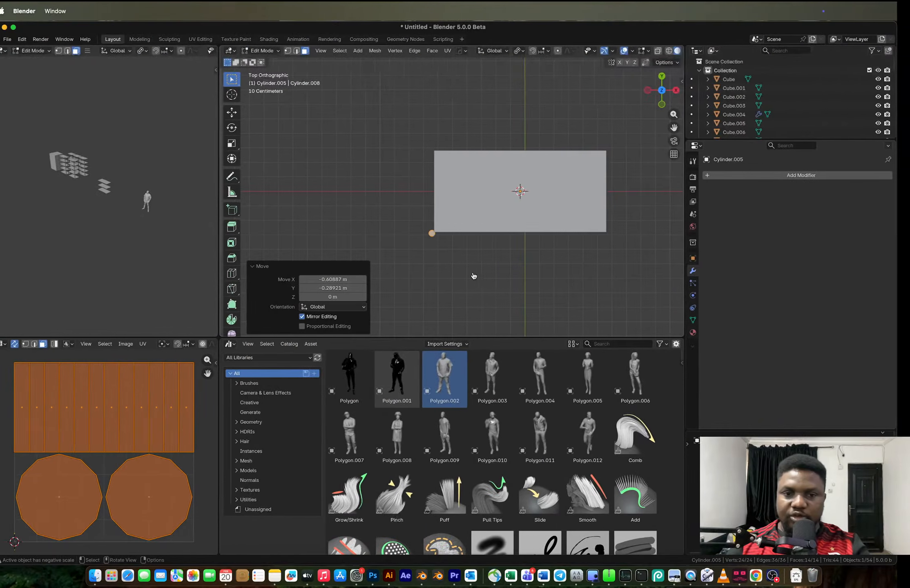
{"action": "mouse_move", "coordinate": [471, 266]}
{"action": "middle_mouse_down"}
{"action": "mouse_move", "coordinate": [482, 211]}
{"action": "mouse_move", "coordinate": [487, 265]}
{"action": "middle_mouse_up"}
{"action": "key", "text": "shift+s"}
{"action": "left_click", "coordinate": [491, 334]}
{"action": "key", "text": "Tab"}
Add a cube at the shelf corner scaled to 0.028, and delete the small cylinder there
{"action": "key", "text": "shift+a"}
{"action": "mouse_move", "coordinate": [469, 309]}
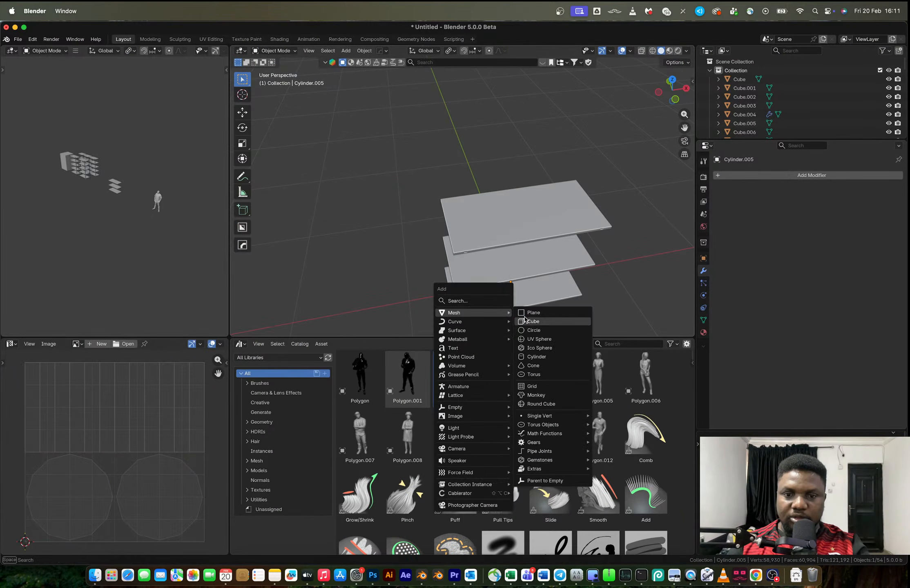
{"action": "left_click", "coordinate": [526, 321]}
{"action": "key", "text": "s"}
{"action": "left_click", "coordinate": [456, 322]}
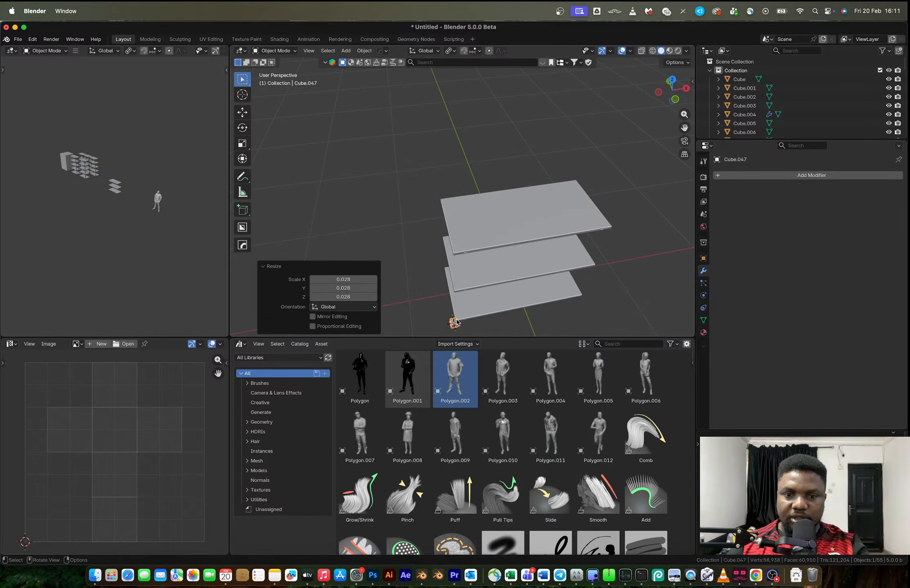
{"action": "key", "text": "x"}
{"action": "left_click", "coordinate": [457, 326]}
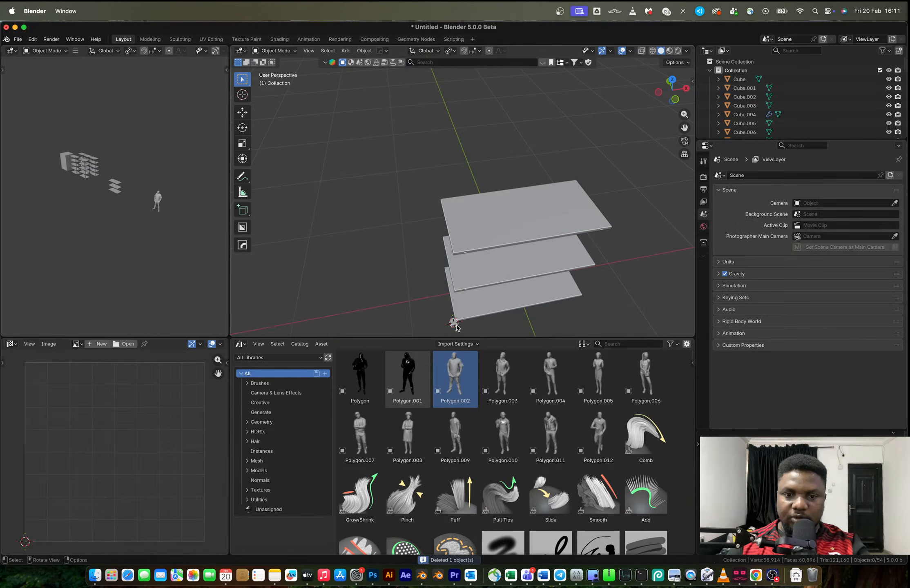
{"action": "left_click", "coordinate": [457, 326]}
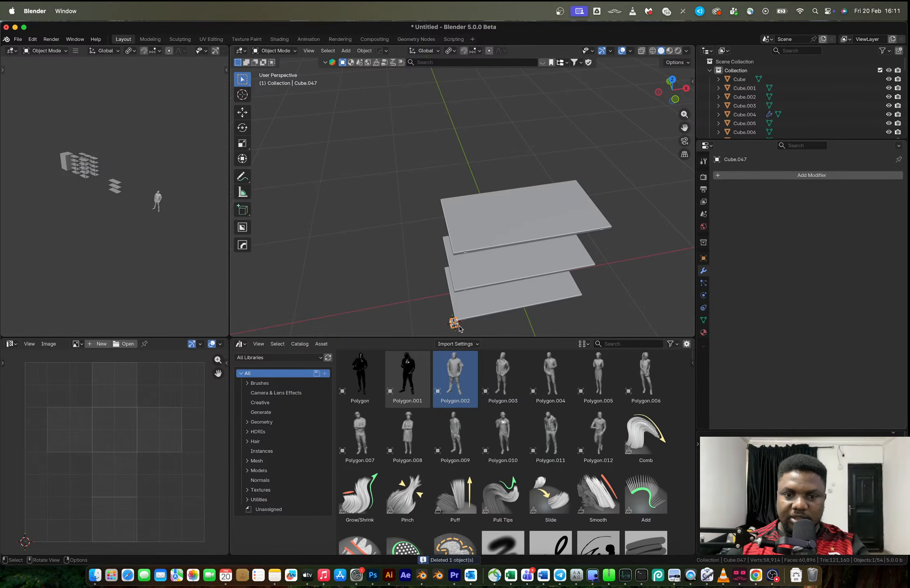
In the front view, stretch the cube about 25.51 times along Z into a post and raise it about 0.49 m
{"action": "left_click", "coordinate": [675, 99]}
{"action": "middle_click_drag", "start_coordinate": [500, 268], "coordinate": [523, 107], "text": "shift"}
{"action": "key", "text": "s"}
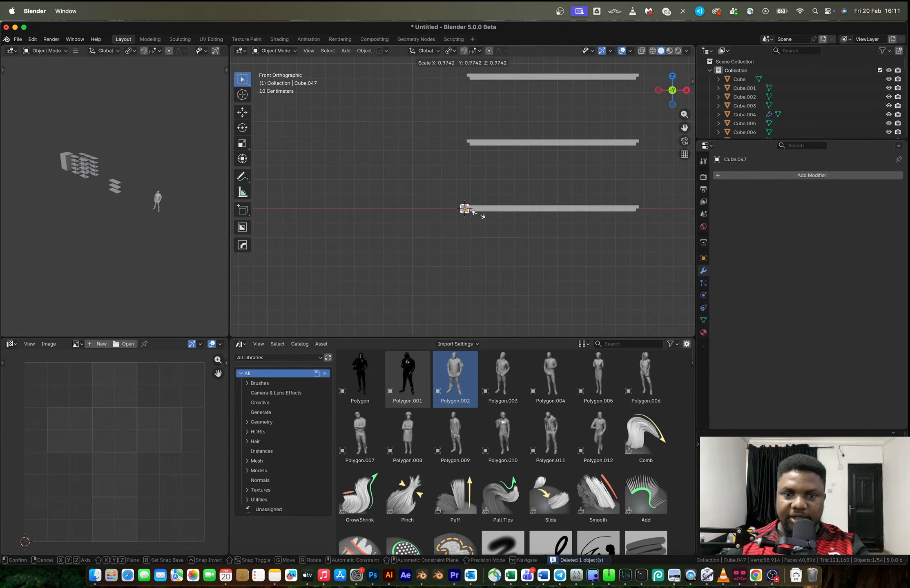
{"action": "key", "text": "z"}
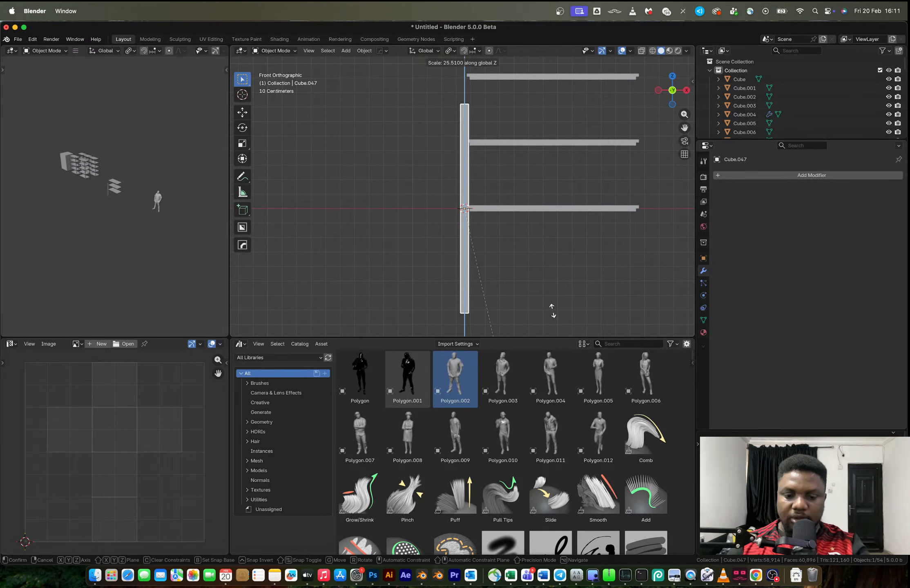
{"action": "left_click", "coordinate": [552, 311]}
{"action": "key", "text": "g"}
{"action": "key", "text": "z"}
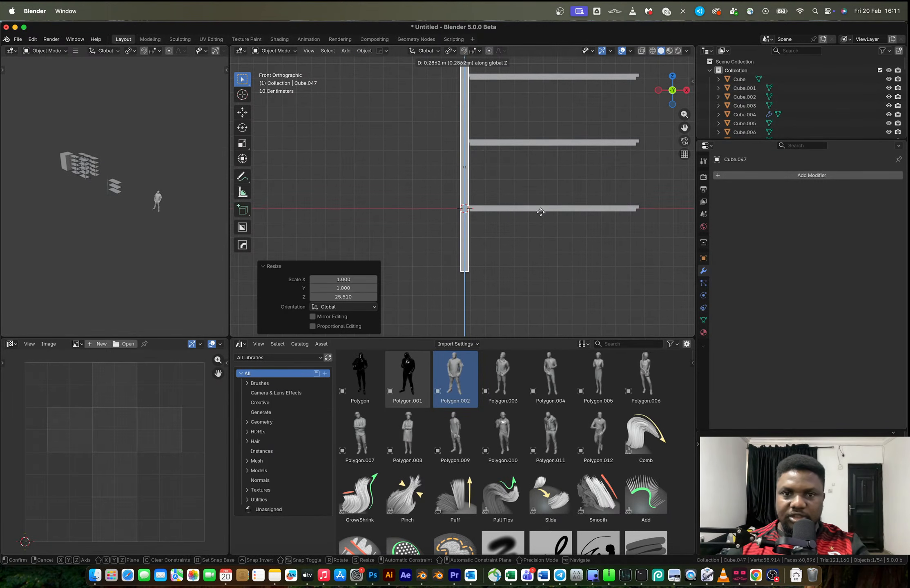
{"action": "left_click", "coordinate": [542, 185]}
Scale the post uniformly to about 0.779 and lower it about 0.06 m along Z
{"action": "middle_click_drag", "start_coordinate": [519, 186], "coordinate": [507, 269], "text": "shift"}
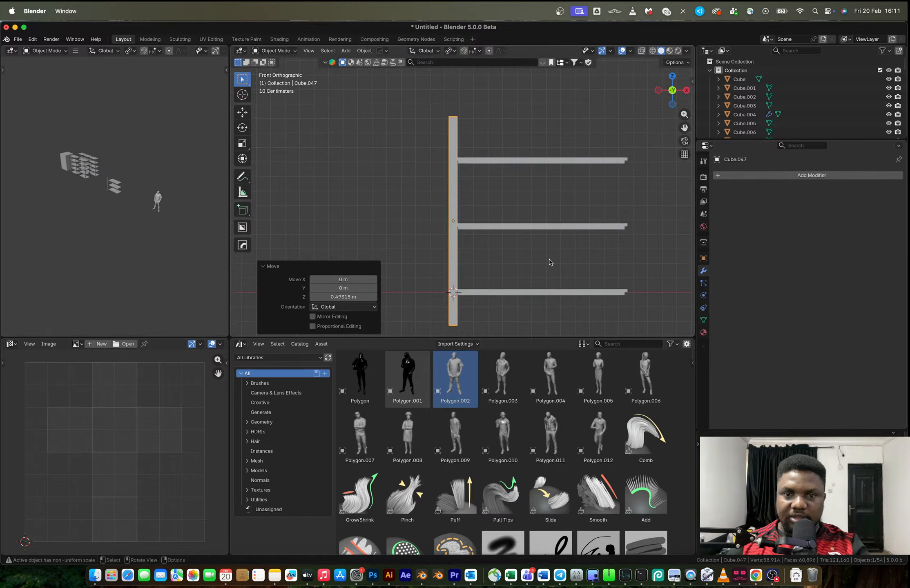
{"action": "key", "text": "s"}
{"action": "left_click", "coordinate": [530, 250]}
{"action": "key", "text": "g"}
{"action": "key", "text": "z"}
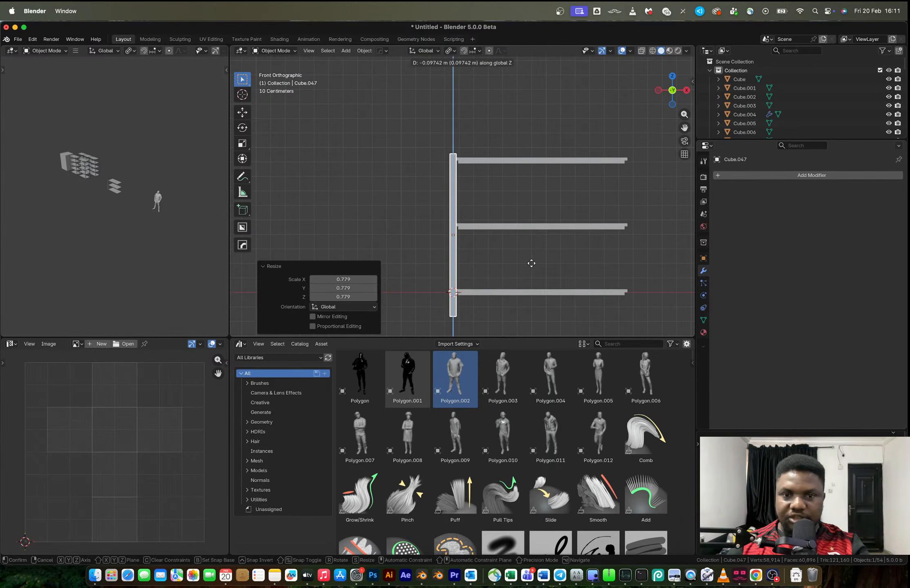
{"action": "left_click", "coordinate": [531, 255]}
In the top view, move the post about 0.011 m in X and 0.005 m in Y onto the shelf corner
{"action": "middle_click_drag", "start_coordinate": [514, 198], "coordinate": [462, 245]}
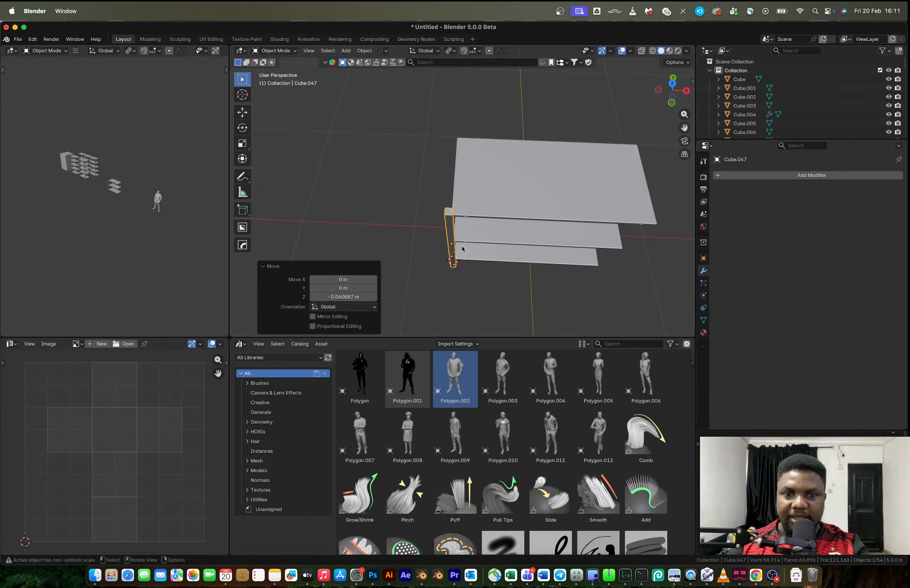
{"action": "left_click", "coordinate": [672, 83]}
{"action": "middle_click_drag", "start_coordinate": [469, 206], "coordinate": [500, 168], "text": "shift"}
{"action": "scroll", "coordinate": [487, 149], "scroll_direction": "up", "scroll_amount": 5}
{"action": "key", "text": "g"}
{"action": "left_click", "coordinate": [470, 206]}
Compare with the reference rack, and duplicate the top shelf about 0.37 m up along Z
{"action": "scroll", "coordinate": [465, 161], "scroll_direction": "down", "scroll_amount": 8}
{"action": "key", "text": "ctrl+Right"}
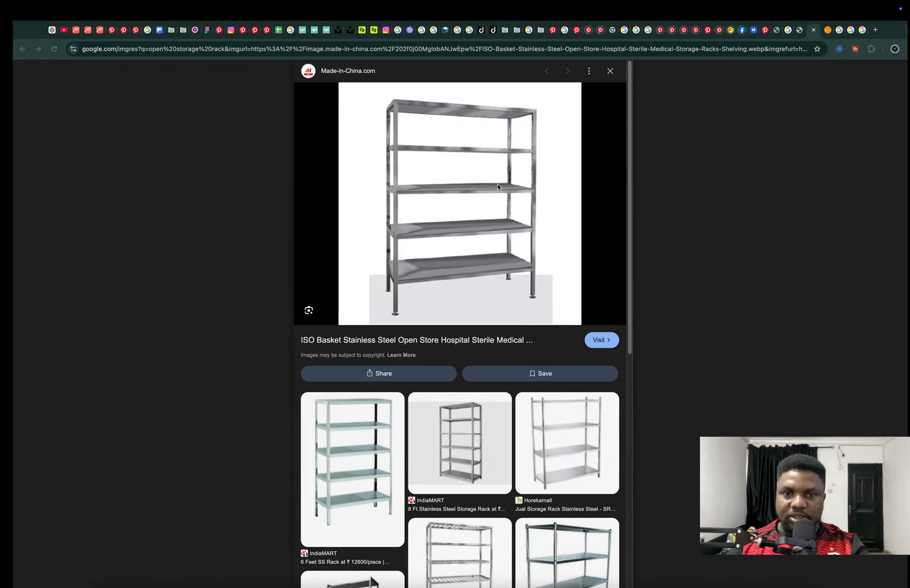
{"action": "key", "text": "ctrl+Left"}
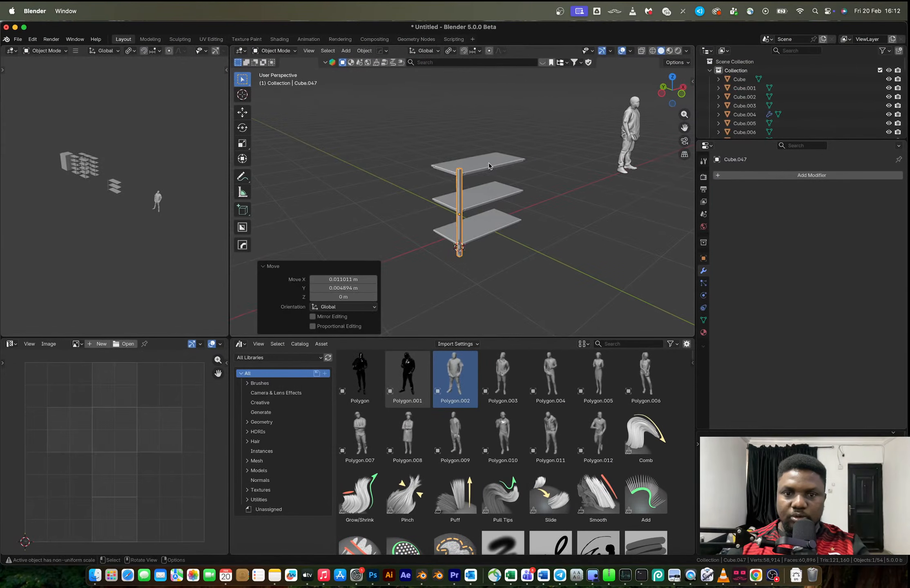
{"action": "left_click", "coordinate": [488, 163]}
{"action": "key", "text": "shift+d"}
{"action": "key", "text": "z"}
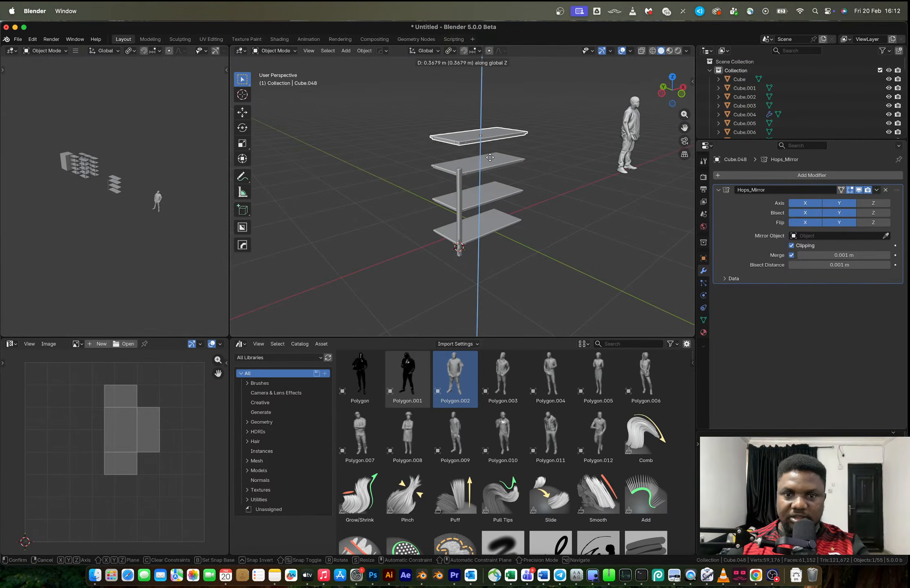
{"action": "left_click", "coordinate": [490, 159]}
In the front view, raise the new top shelf along Z to match the spacing of the shelves below
{"action": "middle_click_drag", "start_coordinate": [489, 159], "coordinate": [471, 142]}
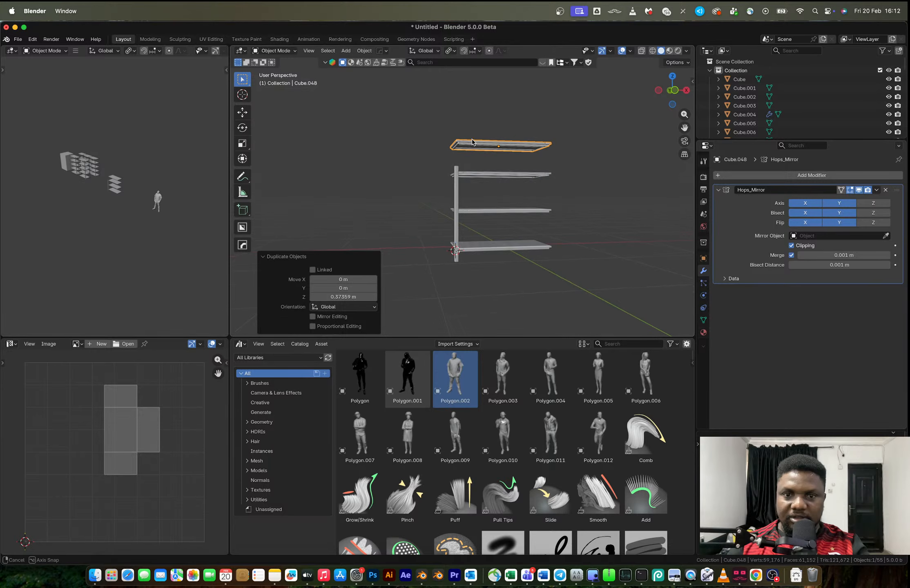
{"action": "left_click", "coordinate": [675, 90]}
{"action": "middle_click_drag", "start_coordinate": [534, 162], "coordinate": [484, 176], "text": "shift"}
{"action": "key", "text": "g"}
{"action": "key", "text": "z"}
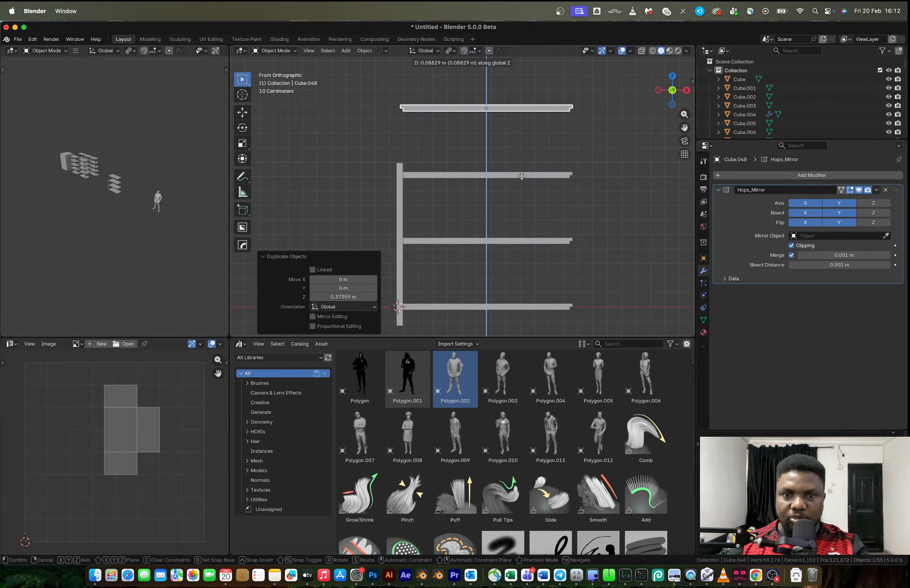
{"action": "left_click", "coordinate": [521, 179]}
Scale the corner post about 1.35 along Z and raise it about 0.19 m to meet the top shelf
{"action": "left_click", "coordinate": [399, 196]}
{"action": "key", "text": "s"}
{"action": "key", "text": "z"}
{"action": "left_click", "coordinate": [455, 173]}
{"action": "key", "text": "g"}
{"action": "key", "text": "z"}
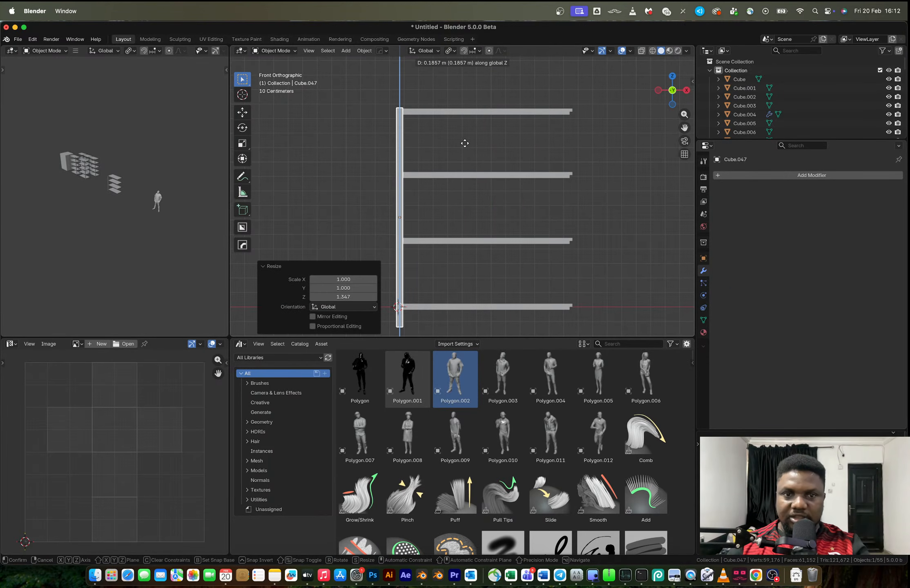
{"action": "left_click", "coordinate": [464, 143]}
Add one horizontal loop cut to the corner post and slide it near the upper end, factor about -0.93
{"action": "key", "text": "Tab"}
{"action": "key", "text": "ctrl+r"}
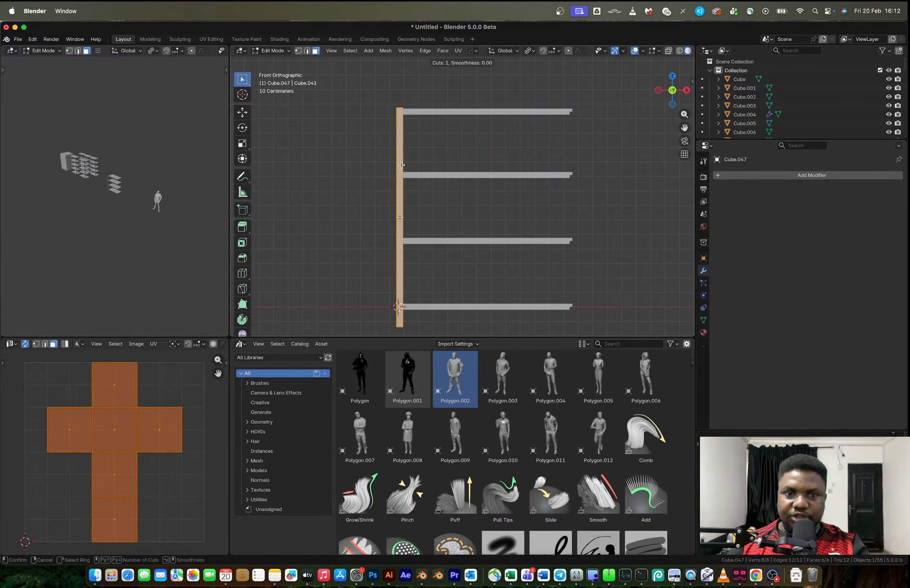
{"action": "key", "text": "Escape"}
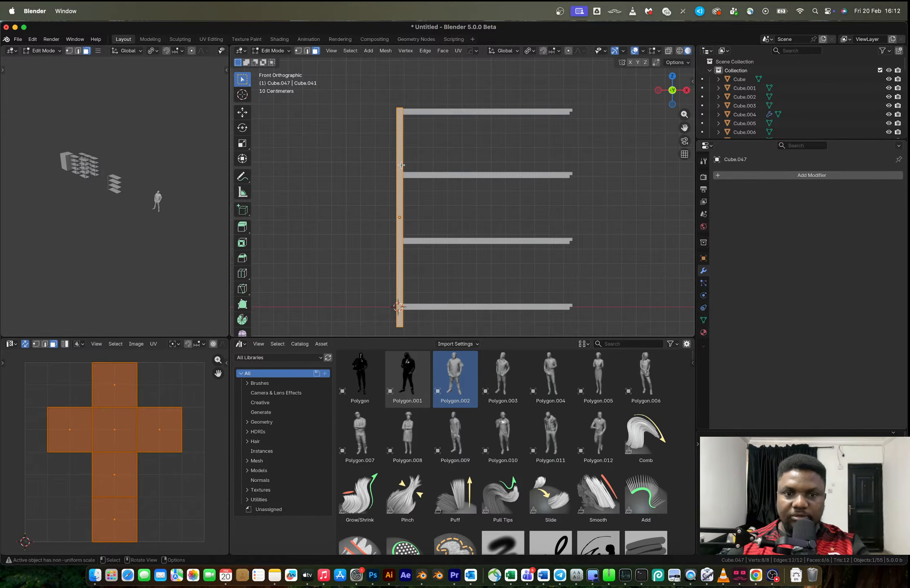
{"action": "key", "text": "ctrl+r"}
{"action": "left_click", "coordinate": [397, 200]}
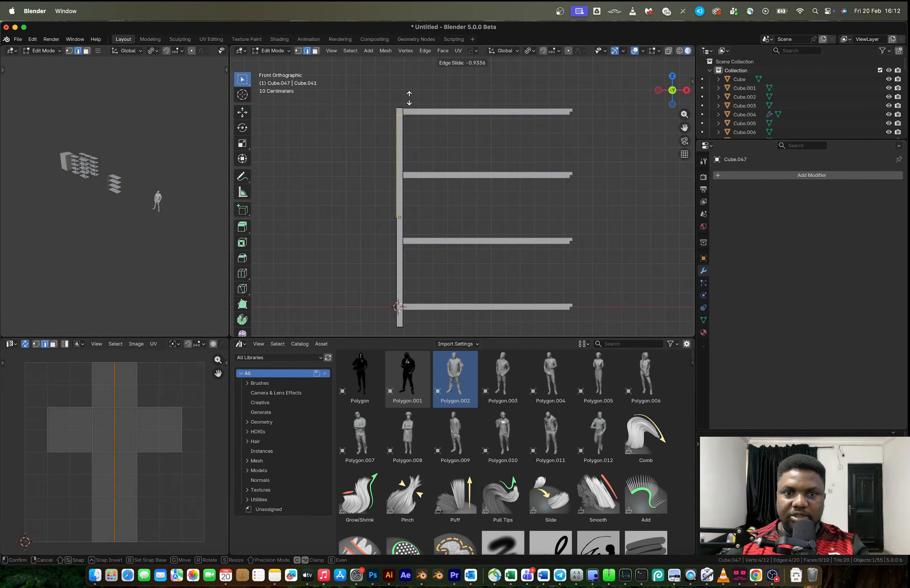
{"action": "left_click", "coordinate": [409, 98]}
With X-ray on, extrude the post's inner upper face about 0.66 m along the top shelf's long edge
{"action": "scroll", "coordinate": [406, 99], "scroll_direction": "up", "scroll_amount": 5}
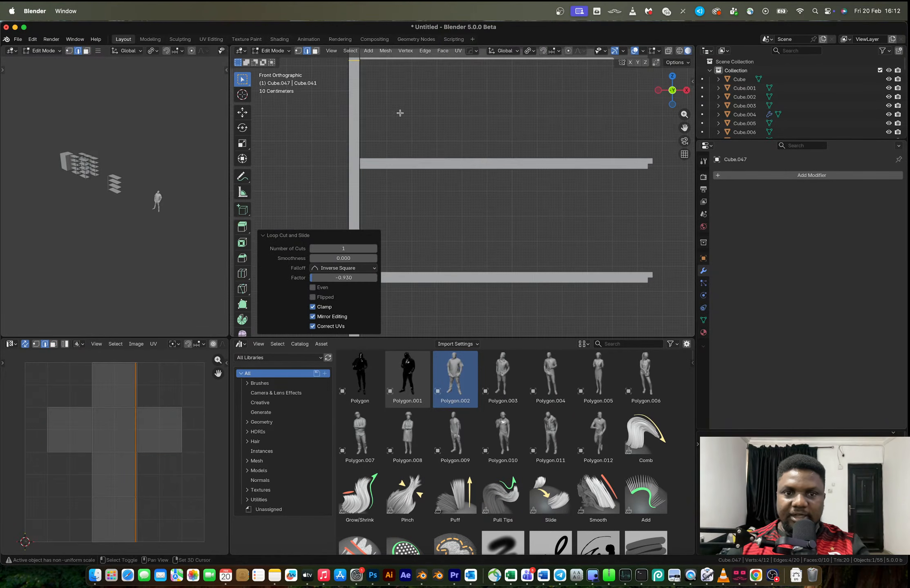
{"action": "key", "text": "alt+z"}
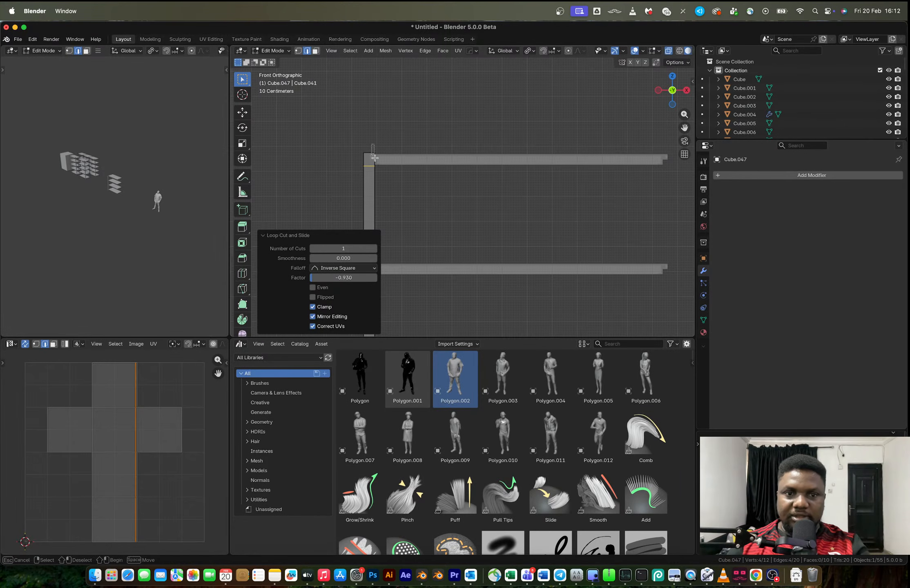
{"action": "left_click", "coordinate": [382, 169]}
{"action": "key", "text": "e"}
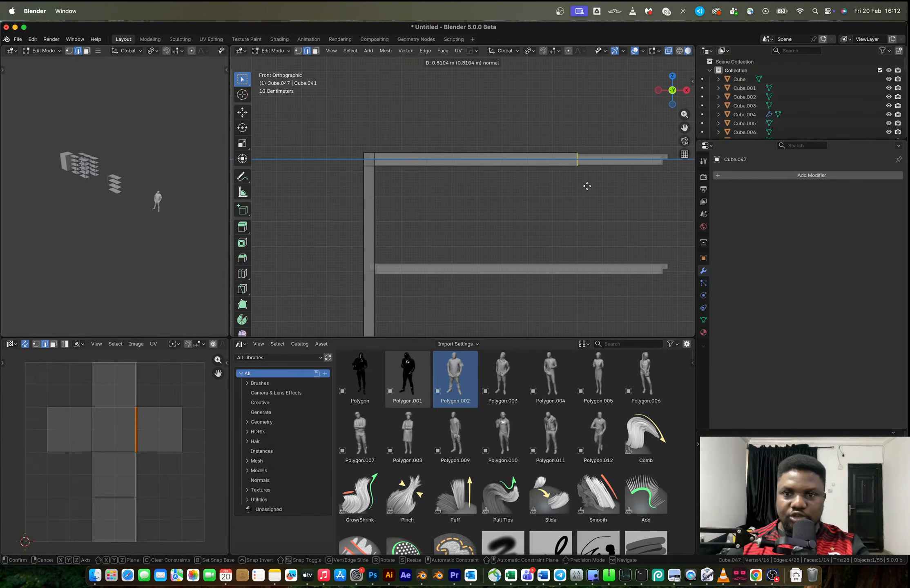
{"action": "left_click", "coordinate": [546, 190]}
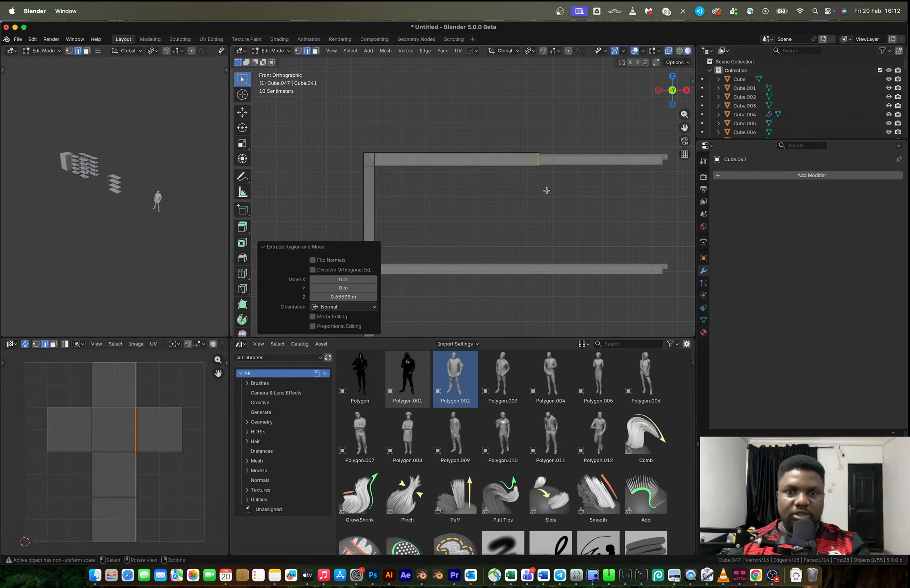
{"action": "key", "text": "Tab"}
{"action": "key", "text": "alt+x"}
{"action": "scroll", "coordinate": [547, 190], "scroll_direction": "down", "scroll_amount": 5}
{"action": "key", "text": "Tab"}
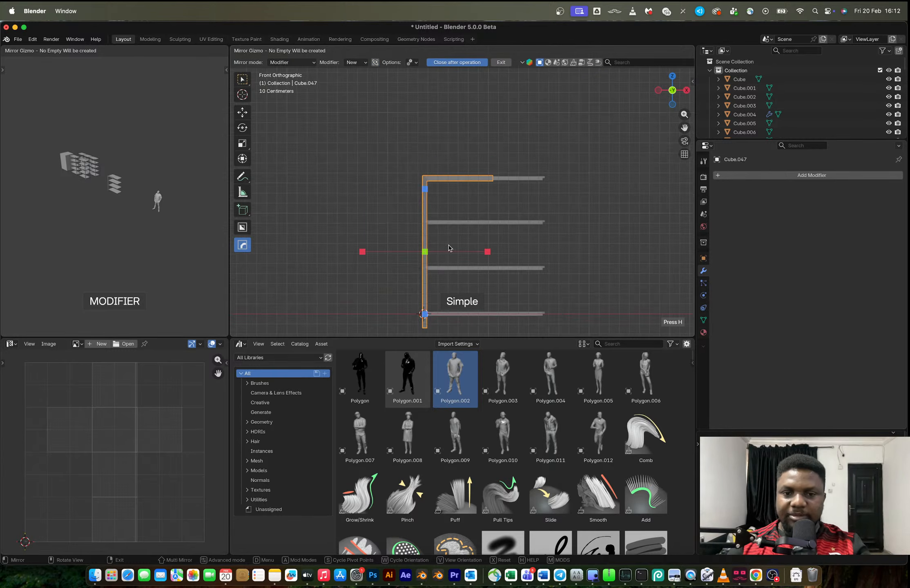
{"action": "key", "text": "Tab"}
{"action": "middle_click_drag", "start_coordinate": [498, 239], "coordinate": [515, 245]}
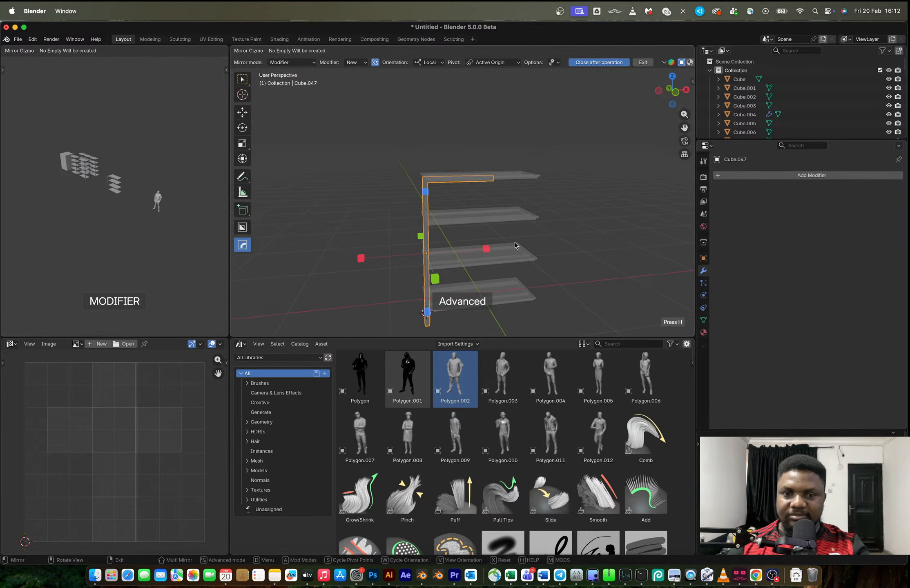
{"action": "right_click", "coordinate": [535, 246]}
Mirror the post and its top rail across X, using the second shelf from the top as mirror object
{"action": "left_click", "coordinate": [474, 220], "text": "shift"}
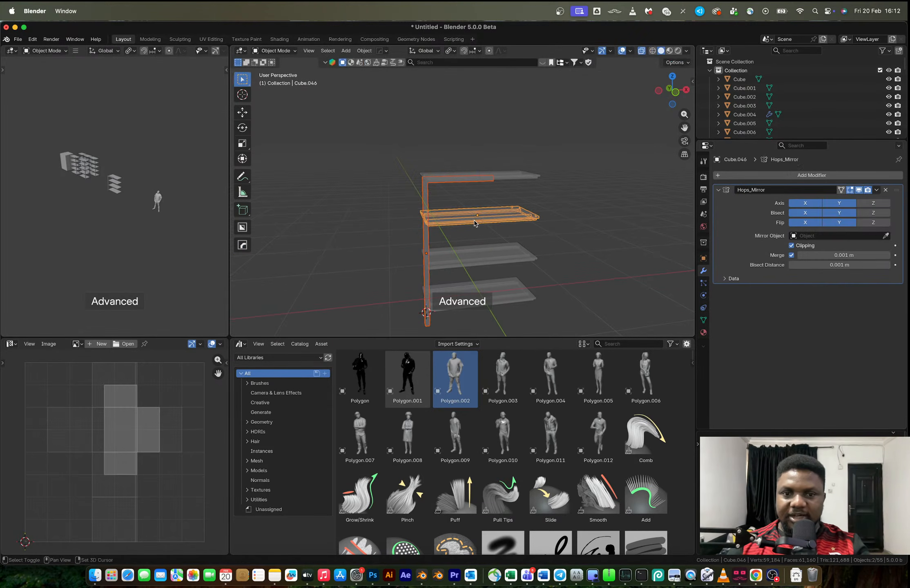
{"action": "key", "text": "alt+x"}
{"action": "left_click", "coordinate": [413, 218]}
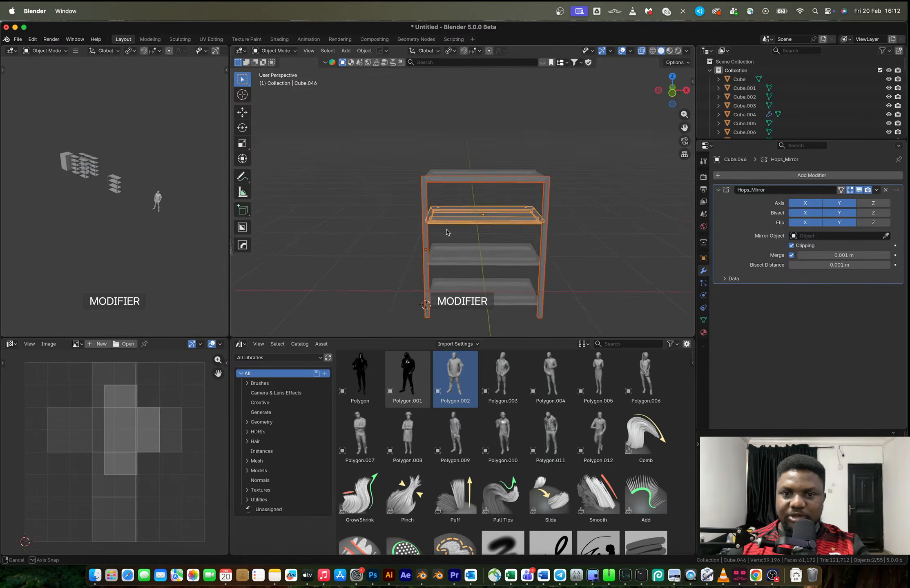
{"action": "middle_click_drag", "start_coordinate": [456, 223], "coordinate": [576, 202]}
{"action": "left_click", "coordinate": [576, 202]}
Extrude the post's upper face on the short side along Y past the middle of the top shelf
{"action": "left_click", "coordinate": [432, 204]}
{"action": "left_click", "coordinate": [432, 204]}
{"action": "middle_click_drag", "start_coordinate": [439, 203], "coordinate": [484, 192]}
{"action": "key", "text": "Tab"}
{"action": "scroll", "coordinate": [435, 208], "scroll_direction": "up", "scroll_amount": 3}
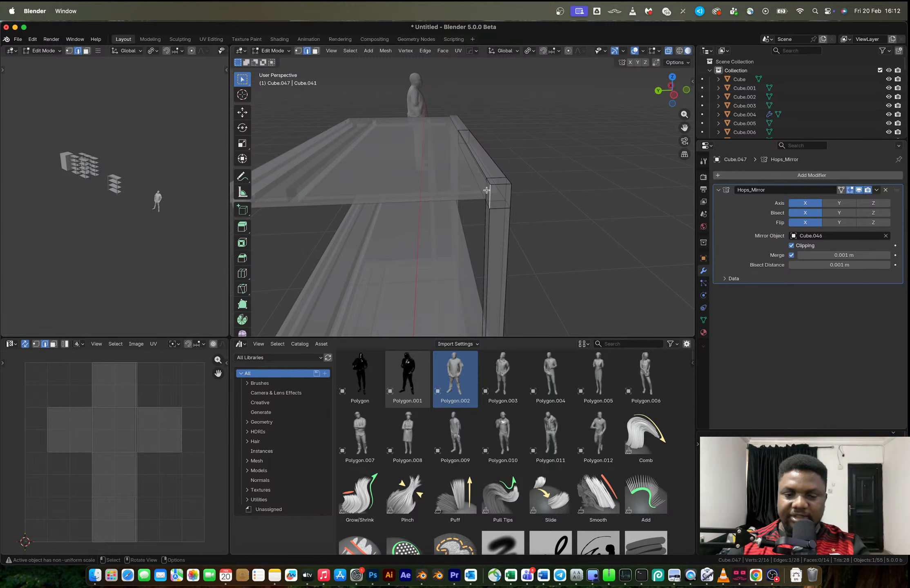
{"action": "key", "text": "e"}
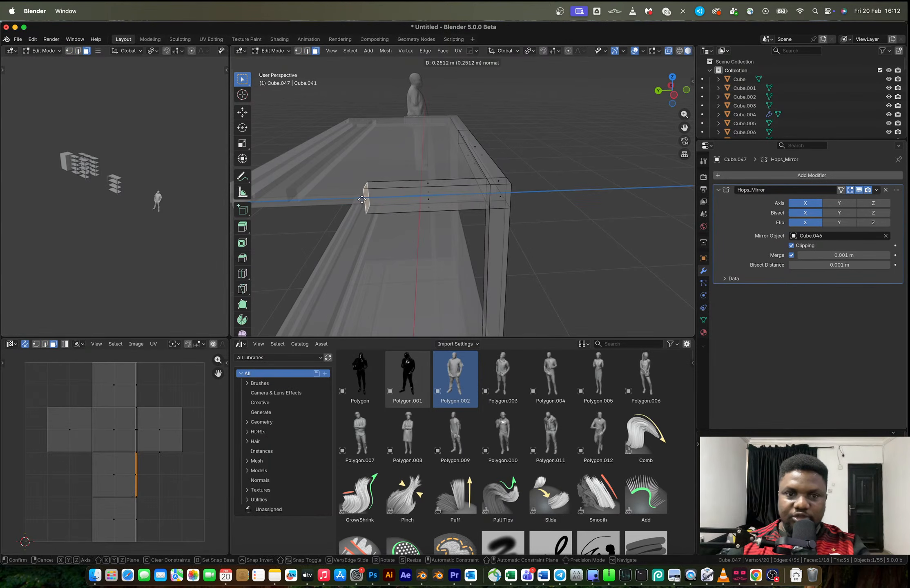
{"action": "left_click", "coordinate": [334, 199]}
Mirror the post frame across Y as well, so the rack has four posts and a closed upper frame
{"action": "key", "text": "Tab"}
{"action": "scroll", "coordinate": [413, 207], "scroll_direction": "down", "scroll_amount": 5}
{"action": "key", "text": "alt+x"}
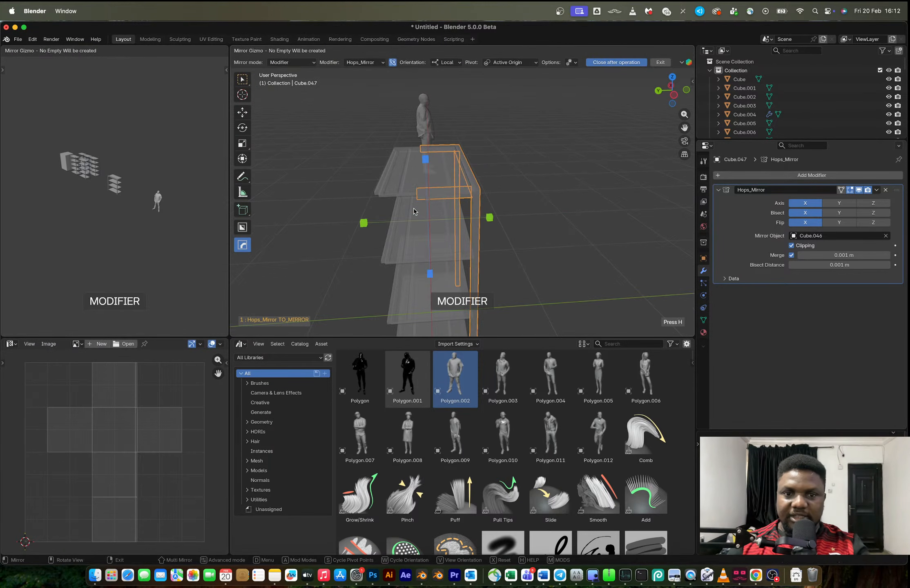
{"action": "left_click", "coordinate": [489, 218]}
{"action": "left_click", "coordinate": [594, 198]}
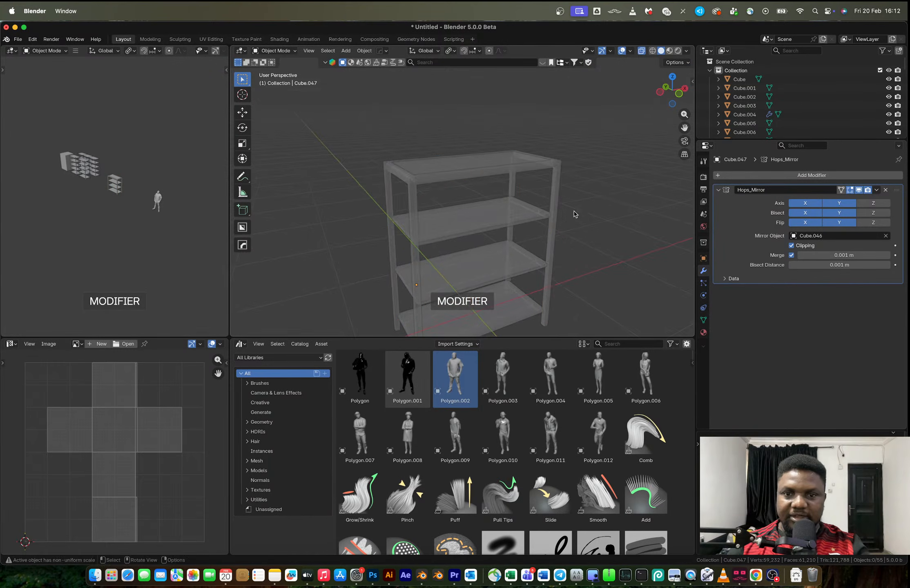
{"action": "scroll", "coordinate": [538, 217], "scroll_direction": "down", "scroll_amount": 3}
{"action": "middle_click_drag", "start_coordinate": [538, 217], "coordinate": [496, 217]}
{"action": "scroll", "coordinate": [496, 218], "scroll_direction": "up", "scroll_amount": 3}
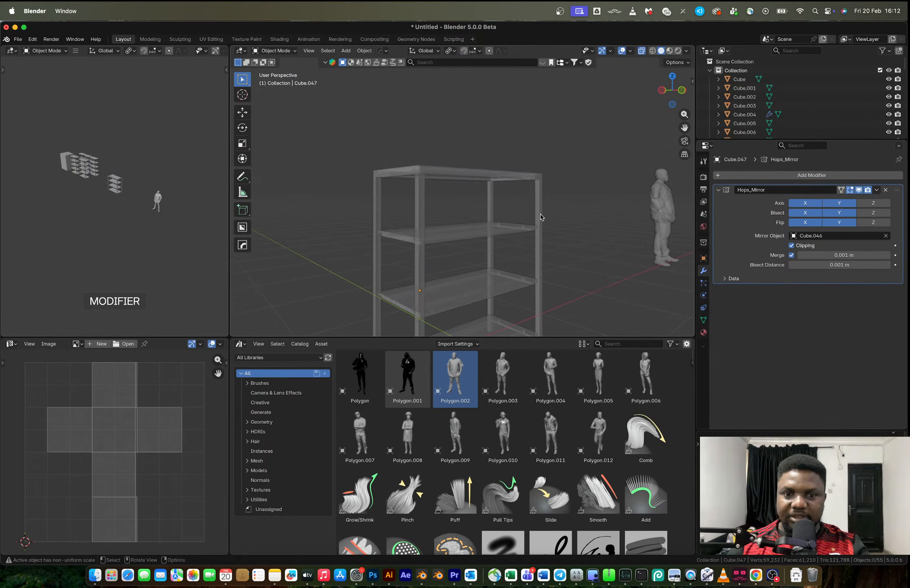
Apply the frame's mirror modifier, turn off X-ray, and check the leg feet on the reference rack image
{"action": "key", "text": "ctrl+a"}
{"action": "key", "text": "alt+z"}
{"action": "middle_click_drag", "start_coordinate": [562, 230], "coordinate": [489, 191], "text": "shift"}
{"action": "middle_click_drag", "start_coordinate": [592, 204], "coordinate": [573, 230]}
{"action": "key", "text": "ctrl+Right"}
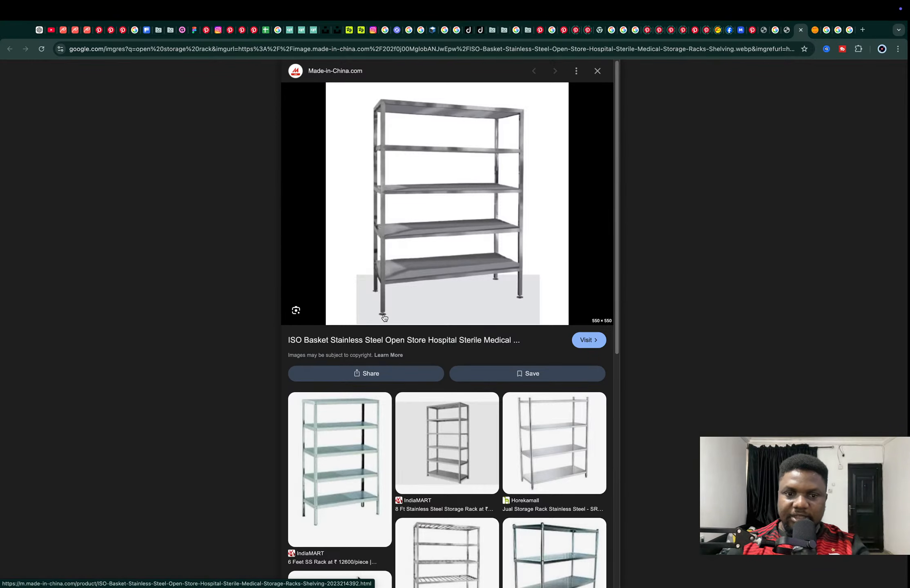
{"action": "key", "text": "ctrl+Left"}
Add a cylinder centred on the corner leg's bottom face and scale it uniformly by about 0.109 to fit inside the leg
{"action": "middle_click_drag", "start_coordinate": [433, 285], "coordinate": [371, 208], "text": "shift"}
{"action": "scroll", "coordinate": [422, 252], "scroll_direction": "up", "scroll_amount": 3}
{"action": "key", "text": "Tab"}
{"action": "left_click", "coordinate": [365, 201]}
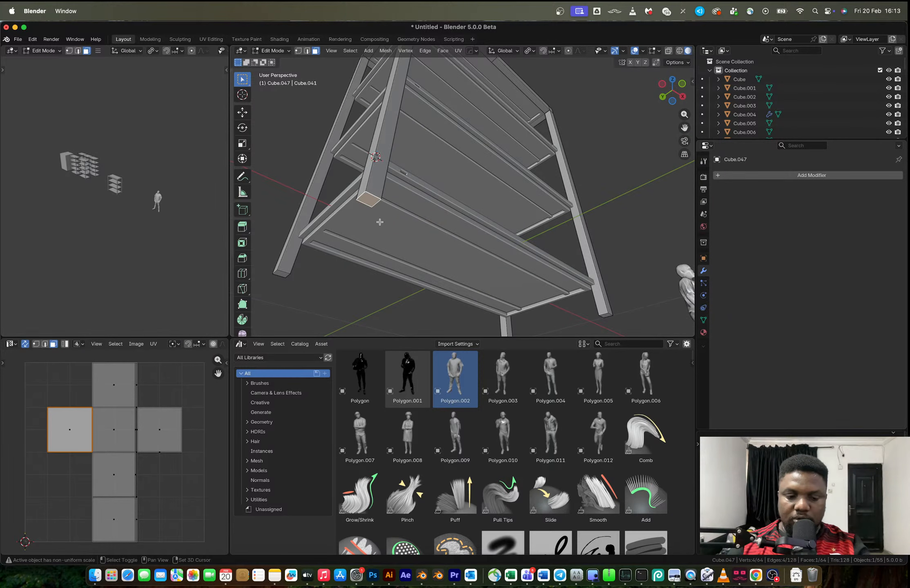
{"action": "key", "text": "shift+a"}
{"action": "left_click", "coordinate": [363, 293]}
{"action": "key", "text": "s"}
{"action": "left_click", "coordinate": [379, 212]}
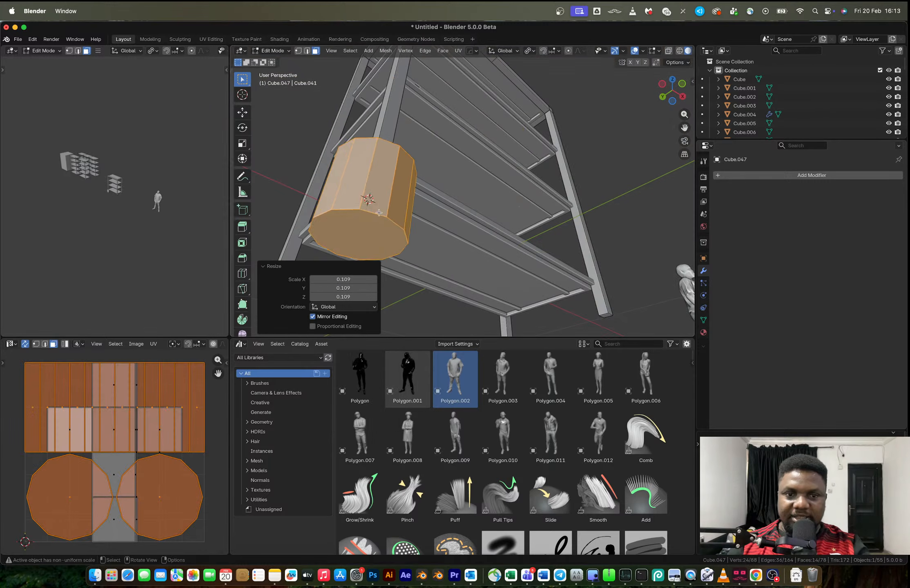
{"action": "key", "text": "s"}
{"action": "left_click", "coordinate": [382, 220]}
Stretch the small foot cylinder along Z and extrude its bottom face downward
{"action": "key", "text": "s"}
{"action": "key", "text": "z"}
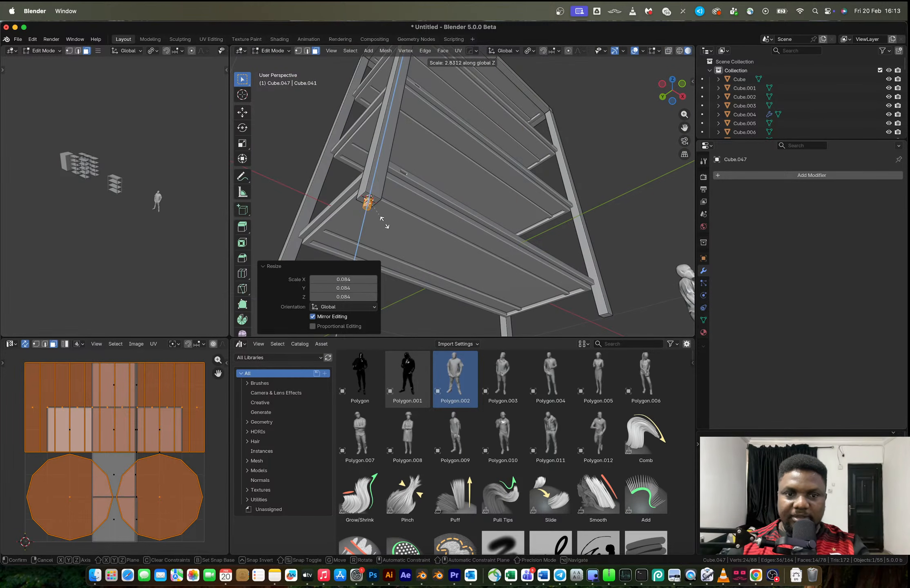
{"action": "left_click", "coordinate": [374, 228]}
{"action": "middle_click_drag", "start_coordinate": [374, 227], "coordinate": [394, 235]}
{"action": "left_click", "coordinate": [367, 211]}
{"action": "key", "text": "e"}
{"action": "left_click", "coordinate": [374, 222]}
Select the ring of side faces around the foot cylinder's lower end
{"action": "left_click", "coordinate": [394, 235]}
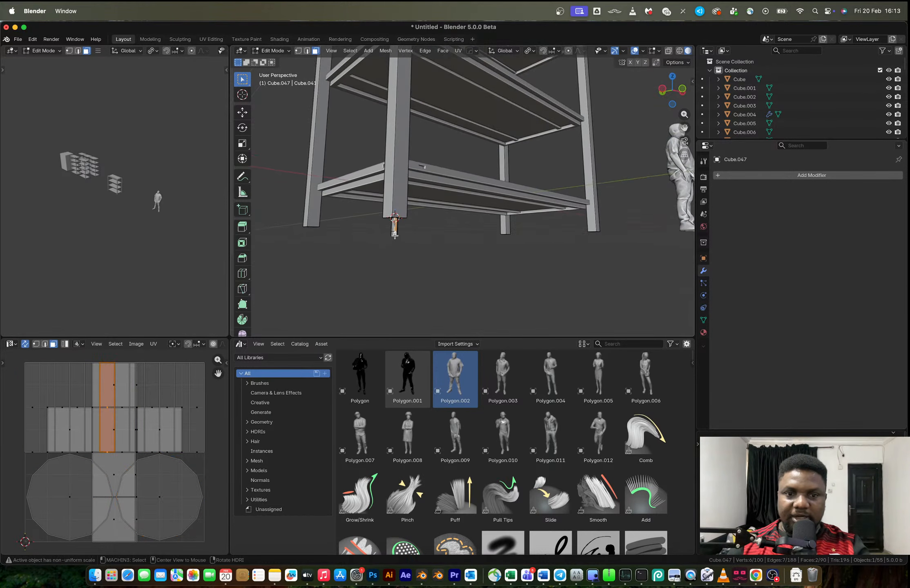
{"action": "left_click", "coordinate": [394, 235], "text": "alt"}
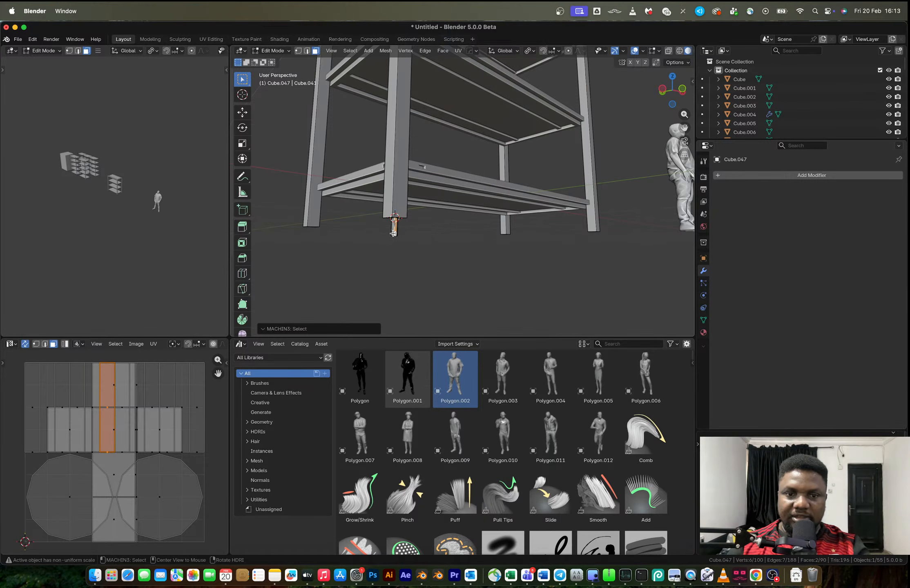
{"action": "scroll", "coordinate": [392, 233], "scroll_direction": "up", "scroll_amount": 3}
{"action": "middle_click_drag", "start_coordinate": [392, 233], "coordinate": [421, 225], "text": "shift"}
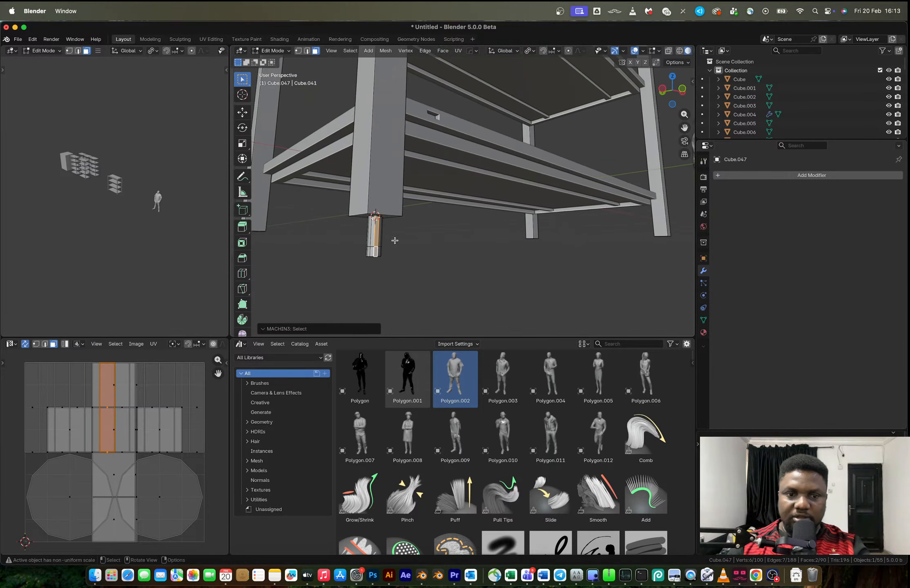
{"action": "left_click", "coordinate": [377, 252]}
{"action": "left_click", "coordinate": [380, 253], "text": "alt"}
Try to extrude and enlarge the foot's lower face ring, first uniformly and once more with Z locked
{"action": "key", "text": "e"}
{"action": "key", "text": "s"}
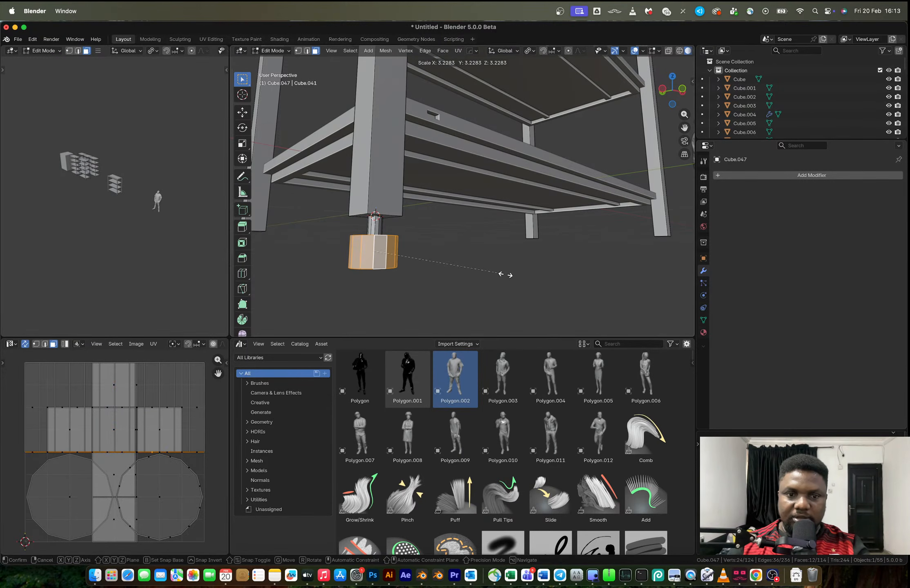
{"action": "left_click", "coordinate": [505, 274]}
{"action": "key", "text": "ctrl+z"}
{"action": "key", "text": "s"}
{"action": "key", "text": "shift+z"}
{"action": "left_click", "coordinate": [531, 275]}
{"action": "middle_click_drag", "start_coordinate": [532, 275], "coordinate": [426, 274]}
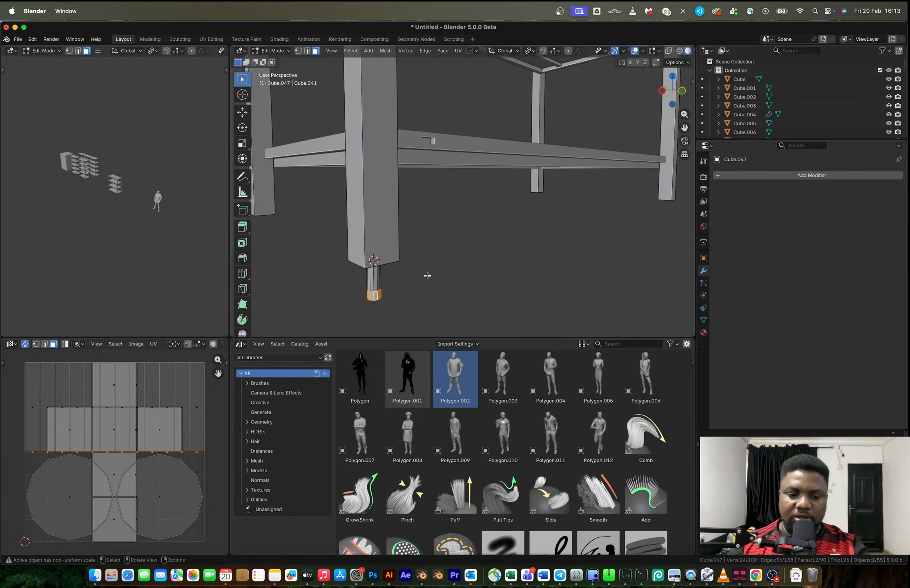
Extrude the foot's lower face ring and scale it outward in X and Y only to form a wide foot pad
{"action": "key", "text": "e"}
{"action": "key", "text": "s"}
{"action": "key", "text": "shift+z"}
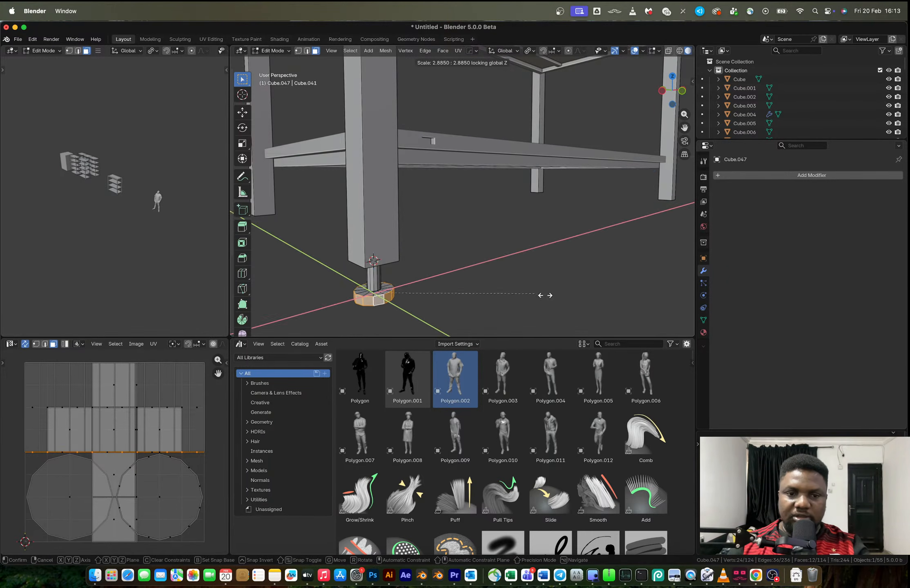
{"action": "left_click", "coordinate": [631, 304]}
{"action": "key", "text": "Tab"}
Mirror the frame with its new foot across X, using the bottom shelf as the mirror reference
{"action": "middle_click_drag", "start_coordinate": [631, 305], "coordinate": [469, 266]}
{"action": "key", "text": "alt+x"}
{"action": "scroll", "coordinate": [461, 235], "scroll_direction": "down", "scroll_amount": 7}
{"action": "middle_click_drag", "start_coordinate": [457, 211], "coordinate": [451, 210]}
{"action": "scroll", "coordinate": [450, 209], "scroll_direction": "up", "scroll_amount": 3}
{"action": "left_click", "coordinate": [475, 184]}
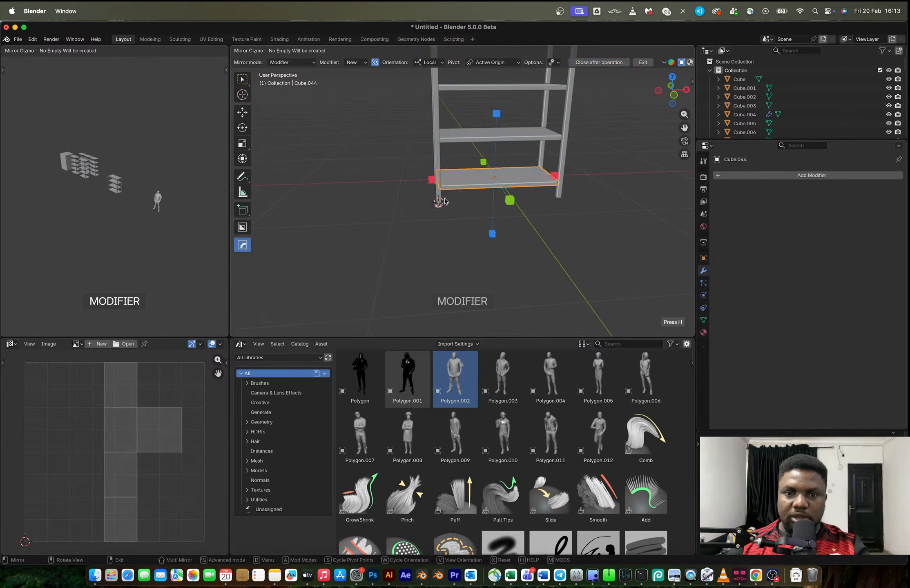
{"action": "left_click", "coordinate": [431, 179]}
{"action": "left_click", "coordinate": [437, 198]}
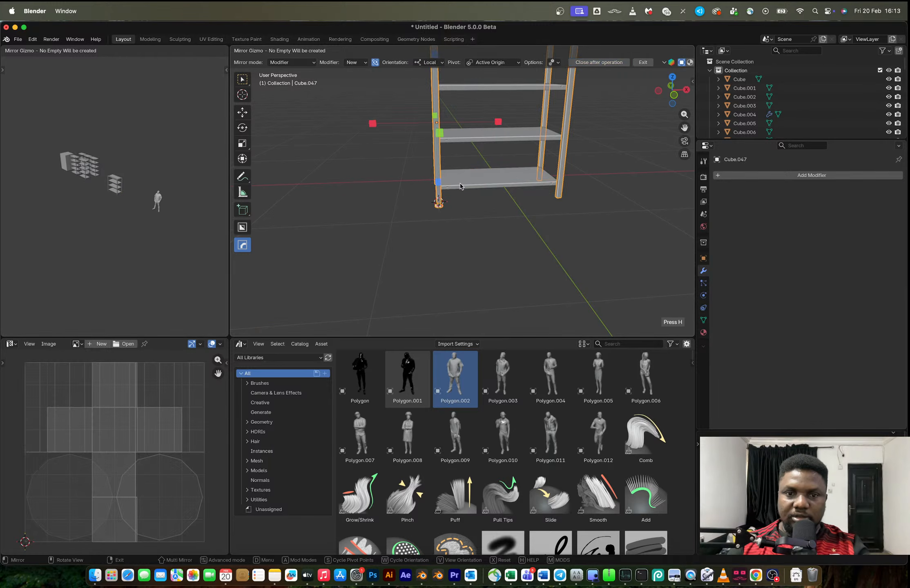
{"action": "left_click", "coordinate": [463, 188], "text": "shift"}
{"action": "left_click", "coordinate": [432, 180]}
Mirror the frame across Y so all four legs have feet, and apply its mirror modifier
{"action": "middle_click_drag", "start_coordinate": [453, 190], "coordinate": [517, 177]}
{"action": "key", "text": "alt+x"}
{"action": "left_click", "coordinate": [524, 184]}
{"action": "key", "text": "ctrl+a"}
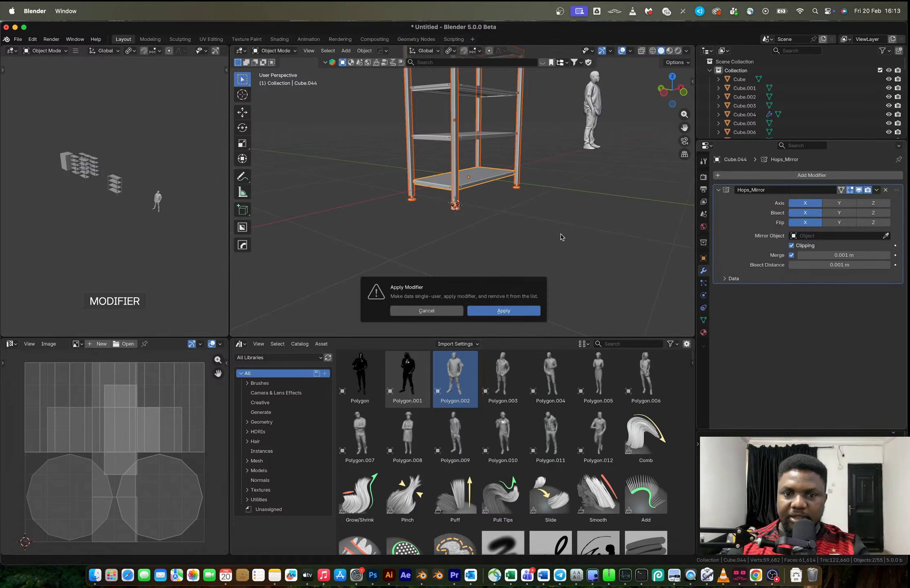
{"action": "key", "text": "Return"}
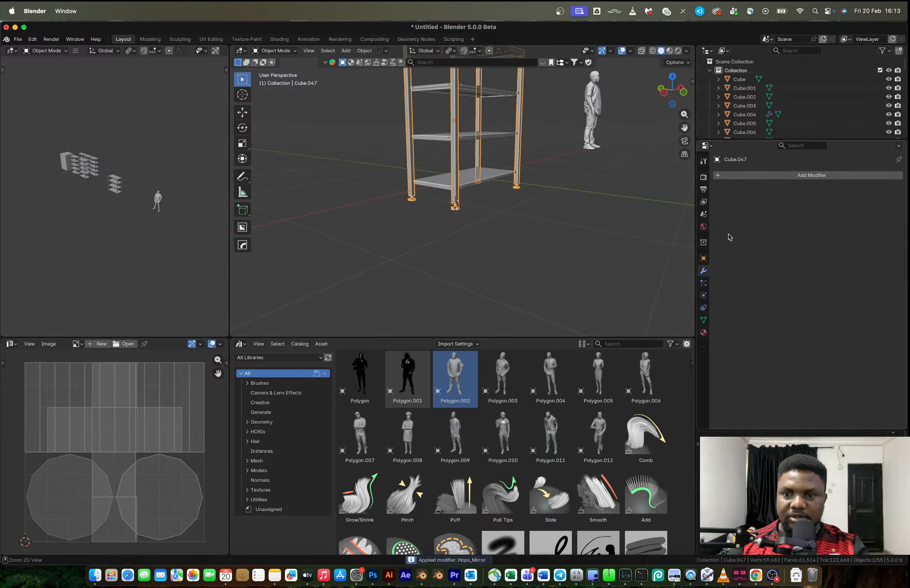
Remove the leftover mirror modifiers from the rack's bottom shelf and the third shelf up
{"action": "left_click", "coordinate": [494, 180]}
{"action": "middle_click_drag", "start_coordinate": [521, 192], "coordinate": [508, 203]}
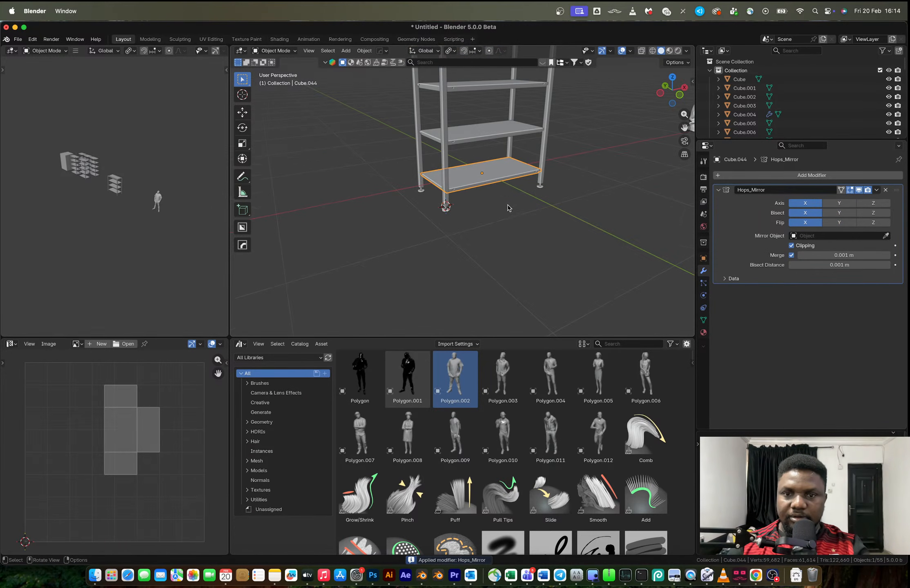
{"action": "left_click", "coordinate": [473, 142]}
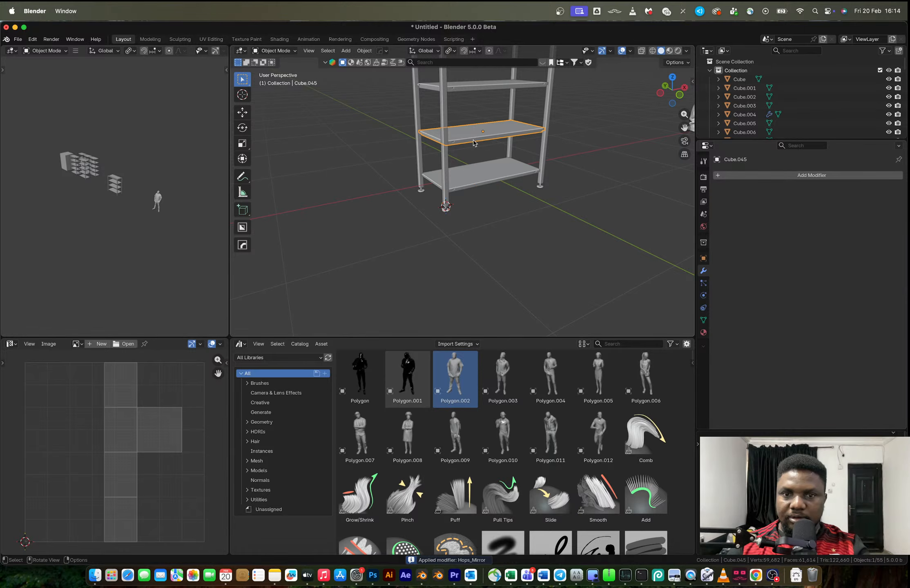
{"action": "left_click", "coordinate": [487, 86]}
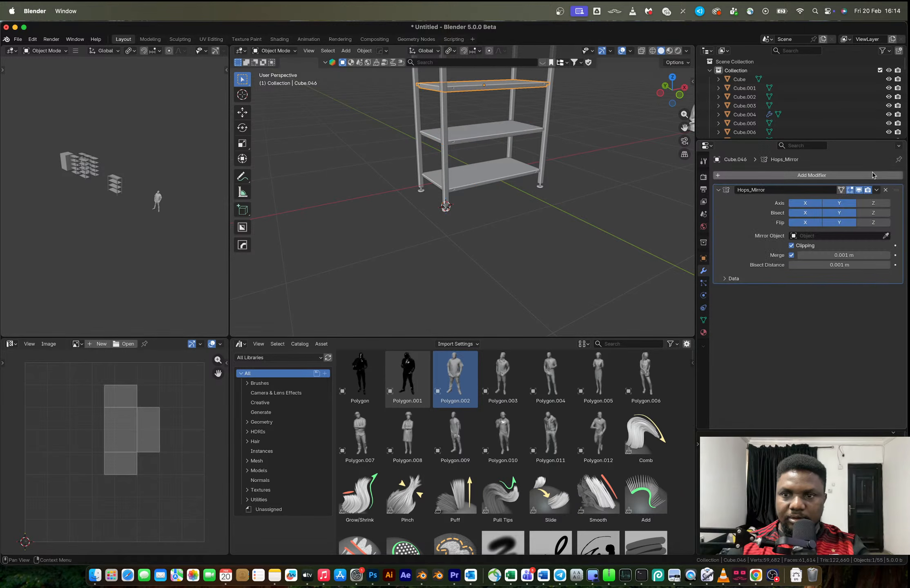
{"action": "left_click", "coordinate": [886, 189]}
{"action": "left_click", "coordinate": [505, 176]}
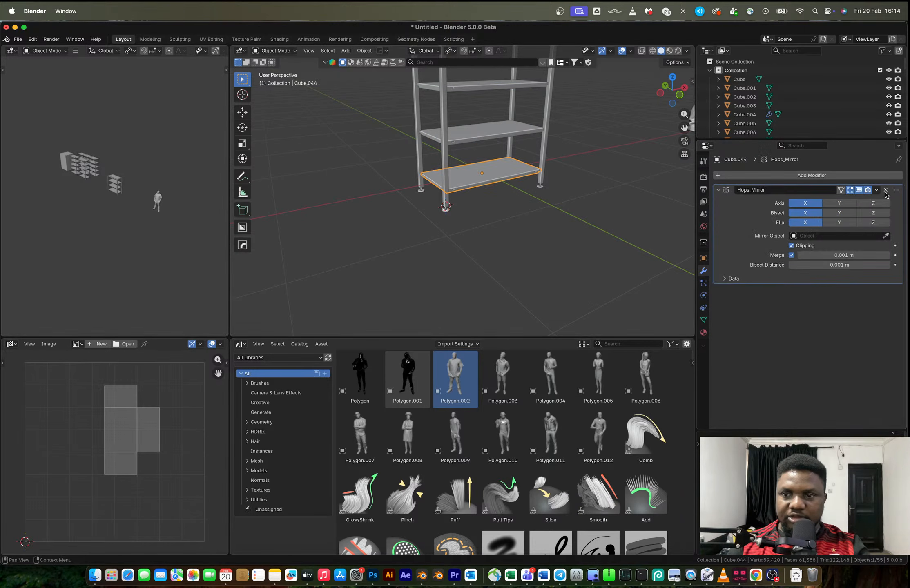
{"action": "left_click", "coordinate": [885, 190]}
{"action": "scroll", "coordinate": [524, 249], "scroll_direction": "down", "scroll_amount": 6}
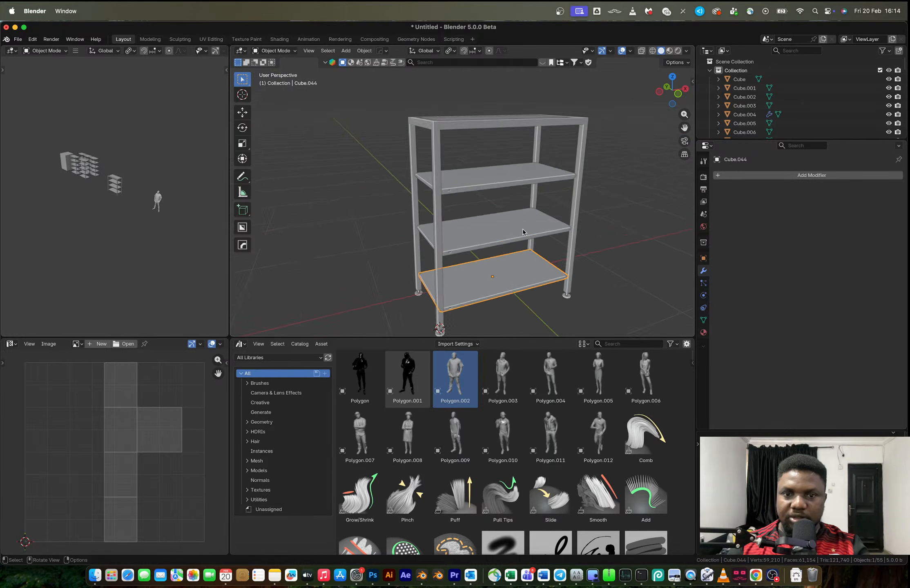
Select the complete four-shelf rack and move it about -6.30 m in X and -1.07 m in Y beside the other racks
{"action": "left_click_drag", "start_coordinate": [409, 134], "coordinate": [531, 254]}
{"action": "middle_click_drag", "start_coordinate": [531, 254], "coordinate": [515, 228]}
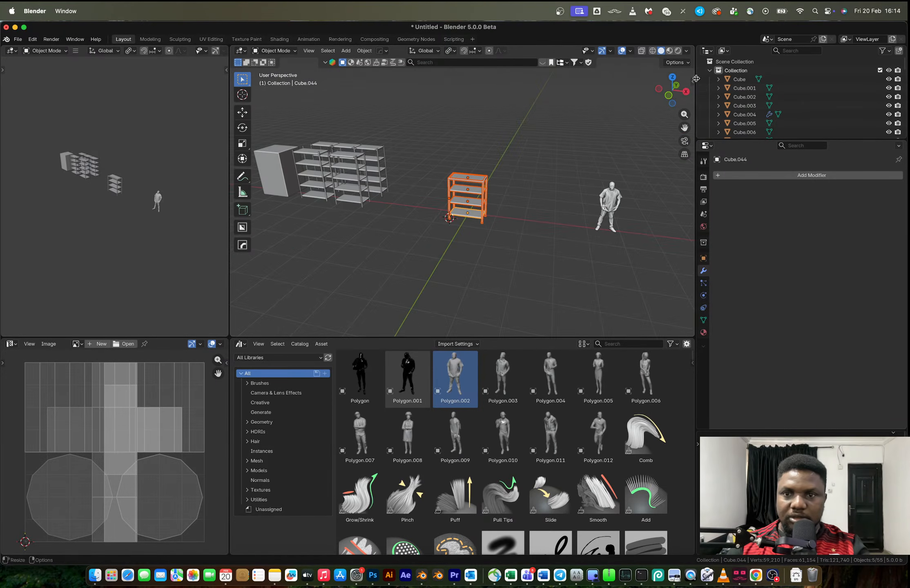
{"action": "left_click", "coordinate": [671, 78]}
{"action": "key", "text": "g"}
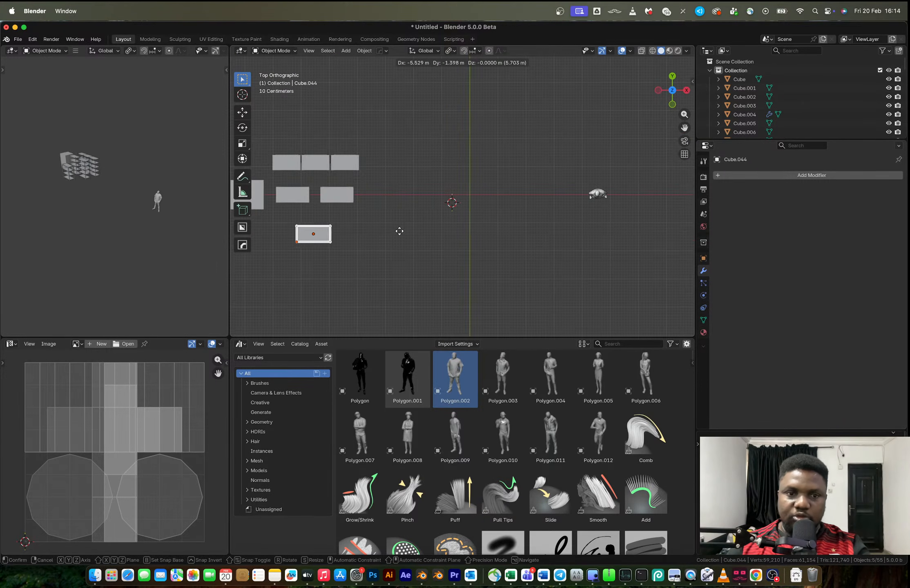
{"action": "left_click", "coordinate": [381, 222]}
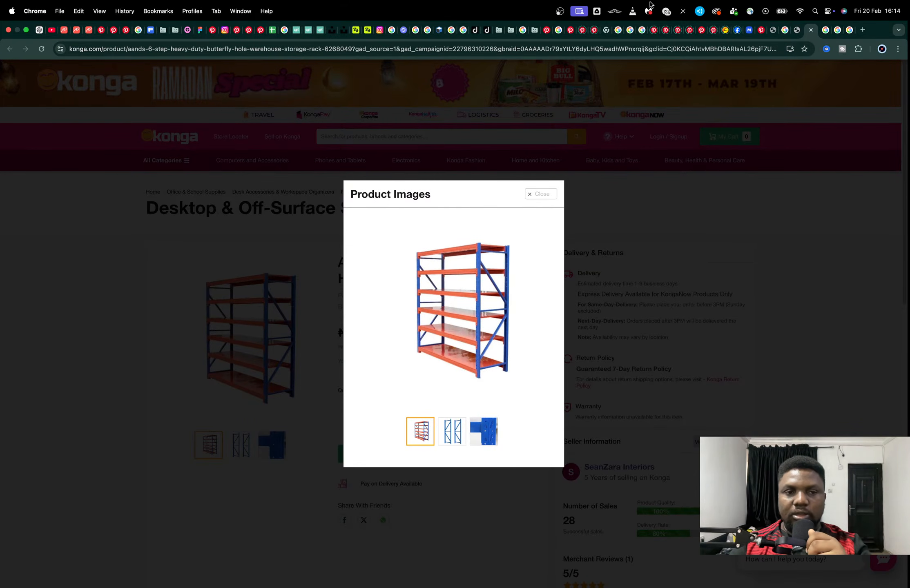
Switch to Chrome, open the Day 20 live stream from the YouTube channel's live videos, and check its chat
{"action": "left_click", "coordinate": [52, 30]}
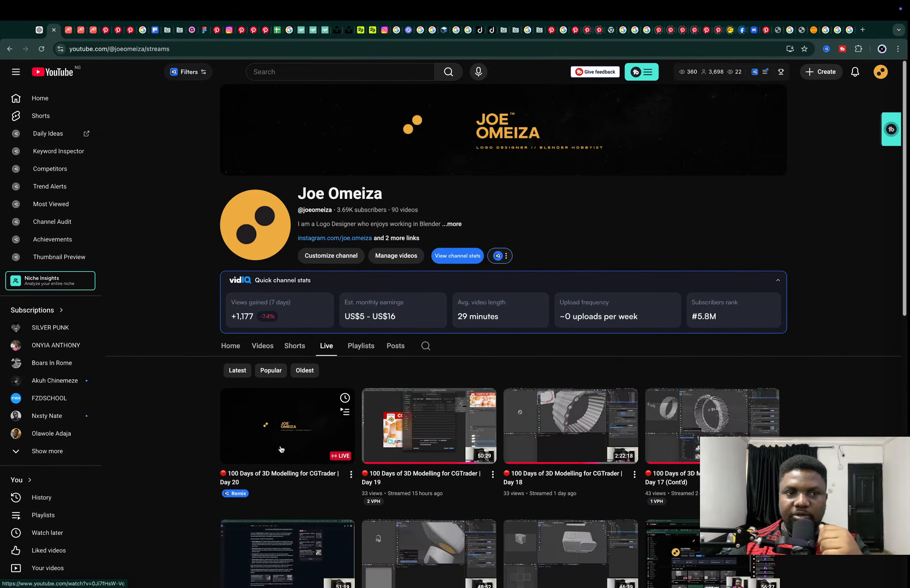
{"action": "left_click", "coordinate": [70, 31]}
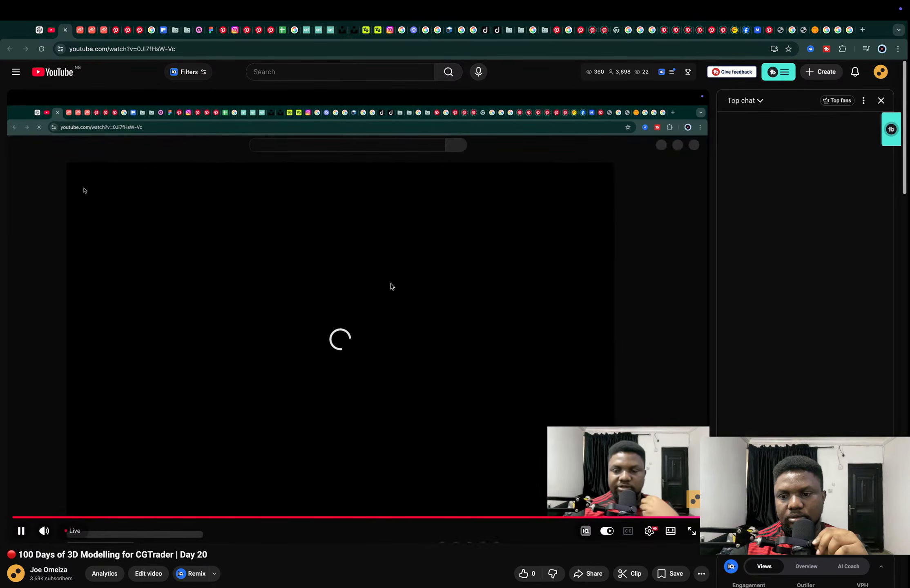
{"action": "left_click", "coordinate": [390, 285]}
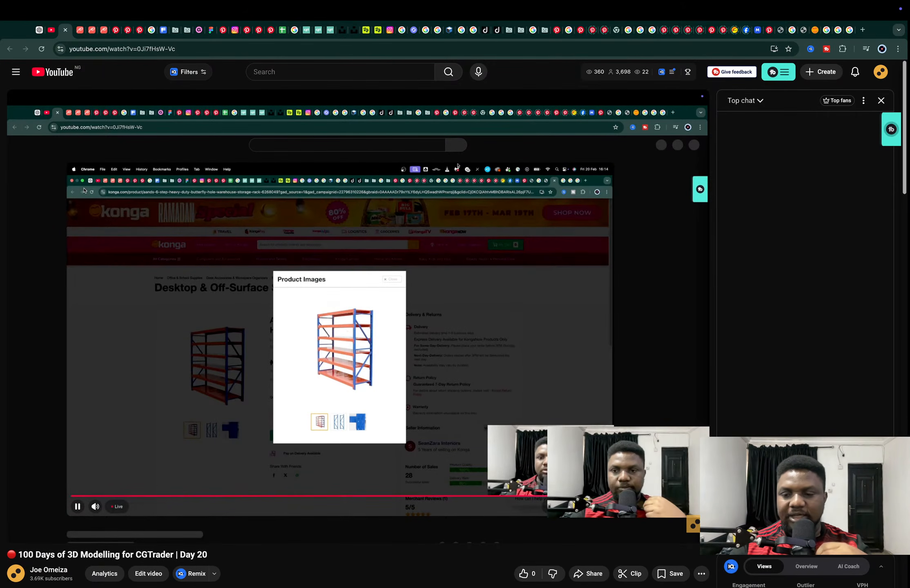
{"action": "scroll", "coordinate": [102, 210], "scroll_direction": "down", "scroll_amount": 3}
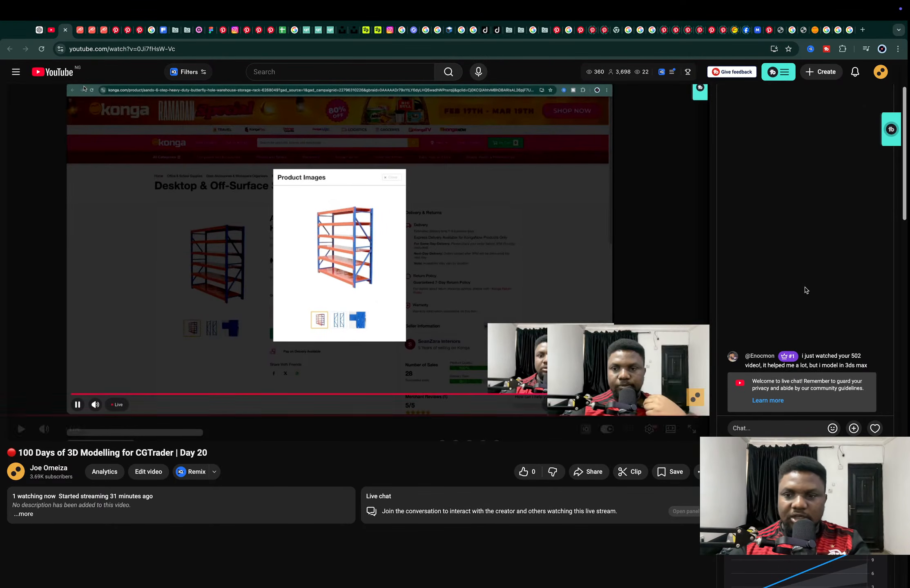
Look through the videos on the chat commenter's channel and close the channel and live stream pages
{"action": "left_click", "coordinate": [762, 357]}
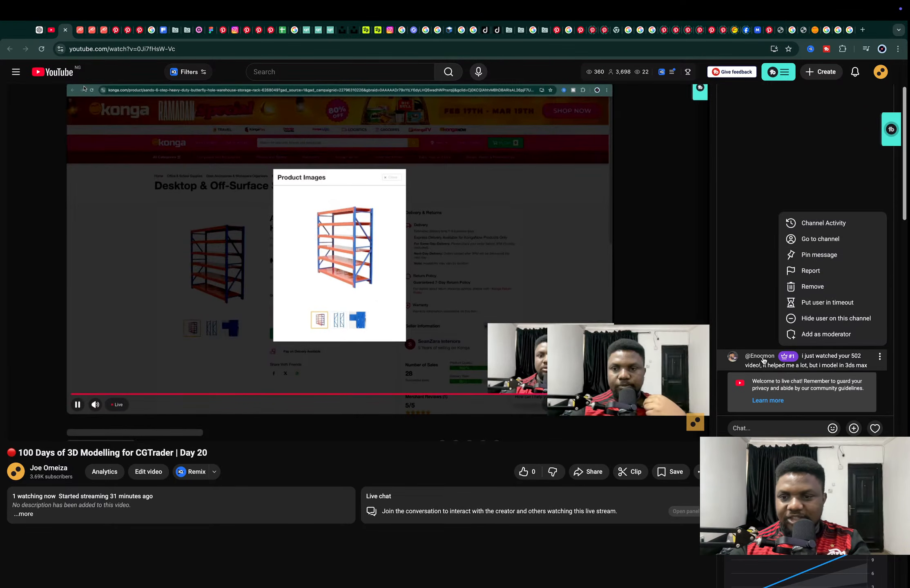
{"action": "left_click", "coordinate": [822, 240]}
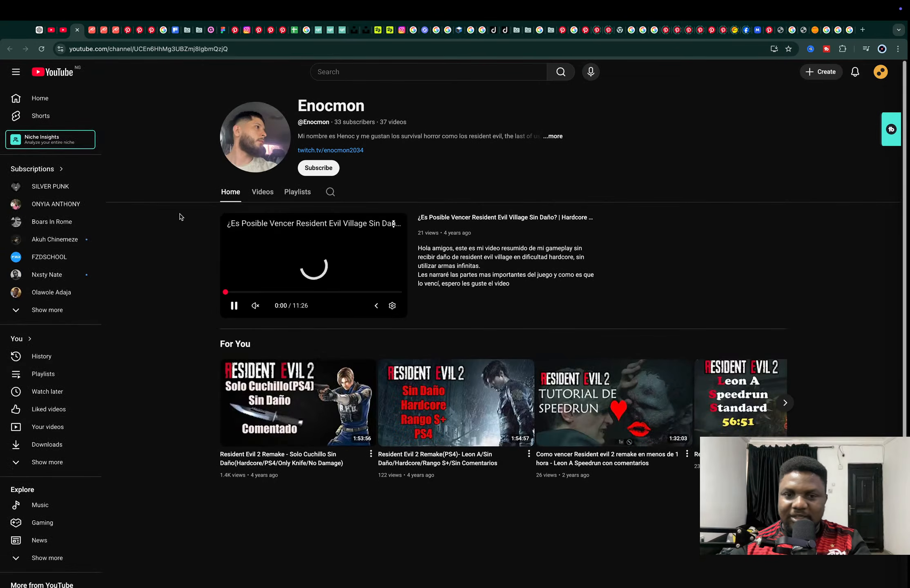
{"action": "left_click", "coordinate": [258, 198]}
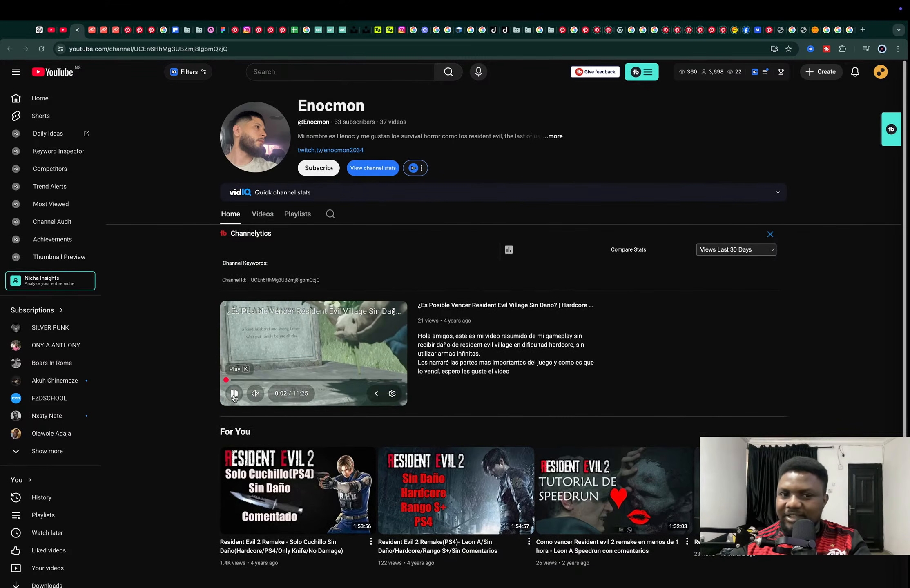
{"action": "left_click", "coordinate": [261, 217]}
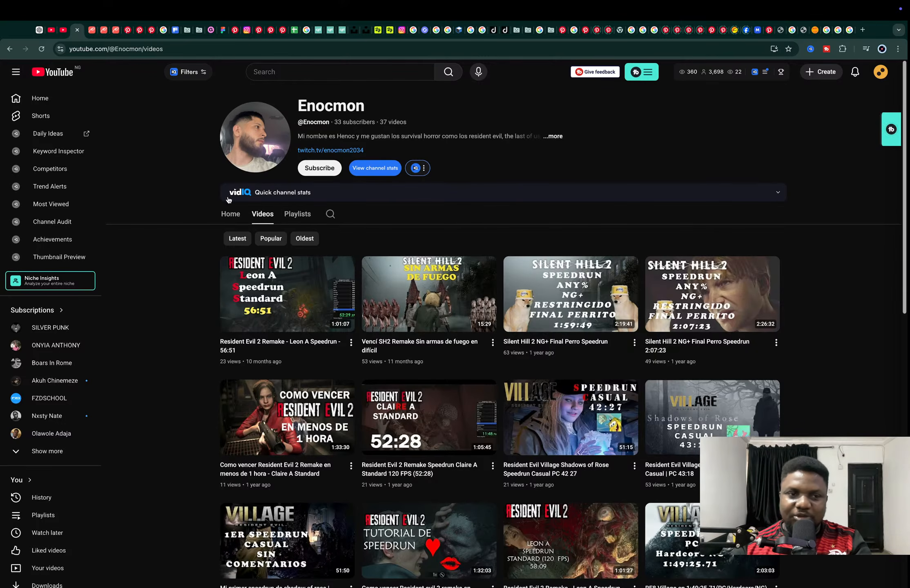
{"action": "left_click", "coordinate": [77, 30]}
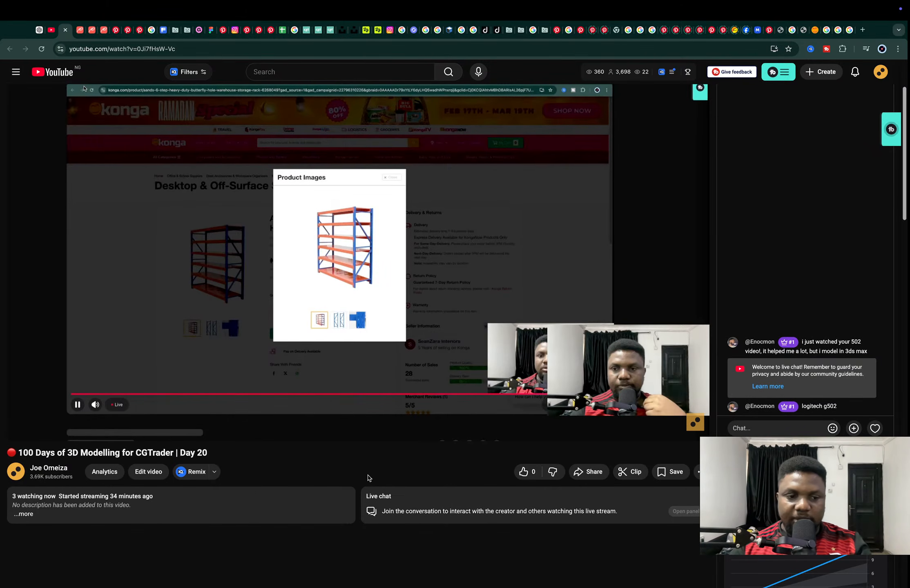
{"action": "key", "text": "super+w"}
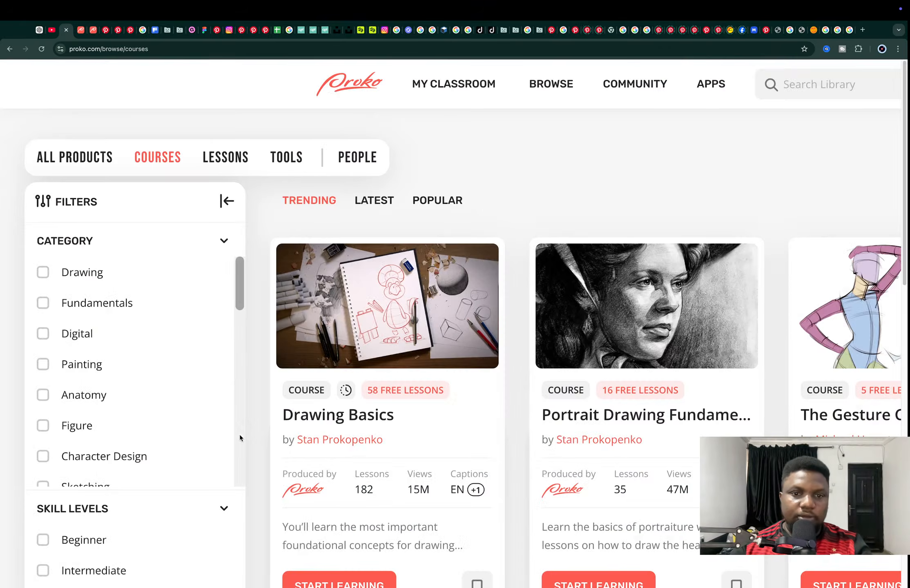
Return to the Konga product page and examine the enlarged image of the six-step heavy-duty storage rack
{"action": "key", "text": "ctrl+Left"}
{"action": "middle_click_drag", "start_coordinate": [438, 237], "coordinate": [426, 195]}
{"action": "key", "text": "ctrl+Right"}
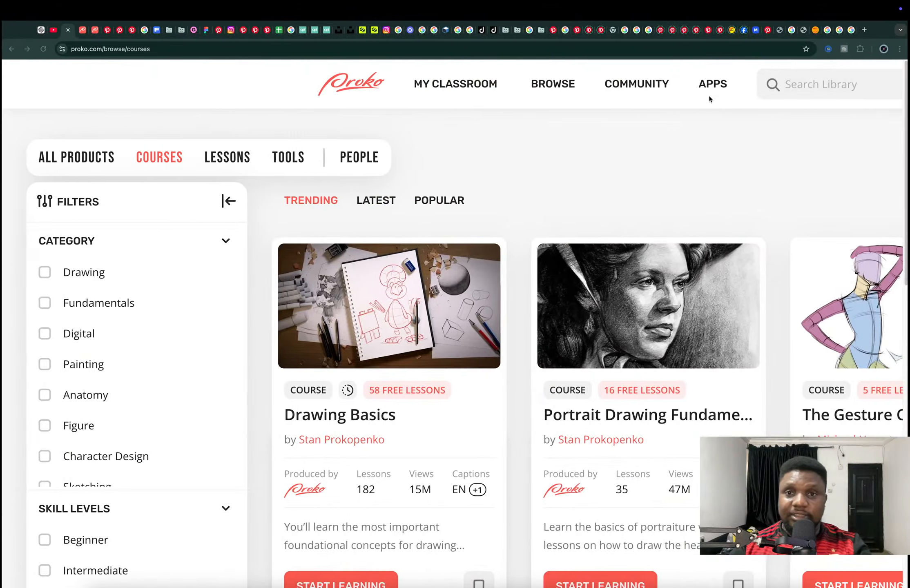
{"action": "left_click", "coordinate": [801, 30]}
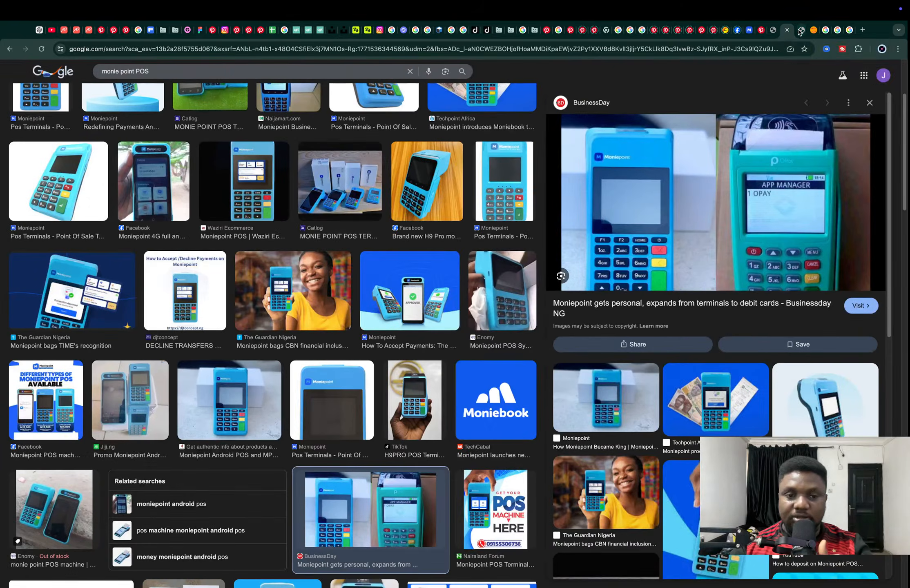
{"action": "left_click", "coordinate": [813, 29]}
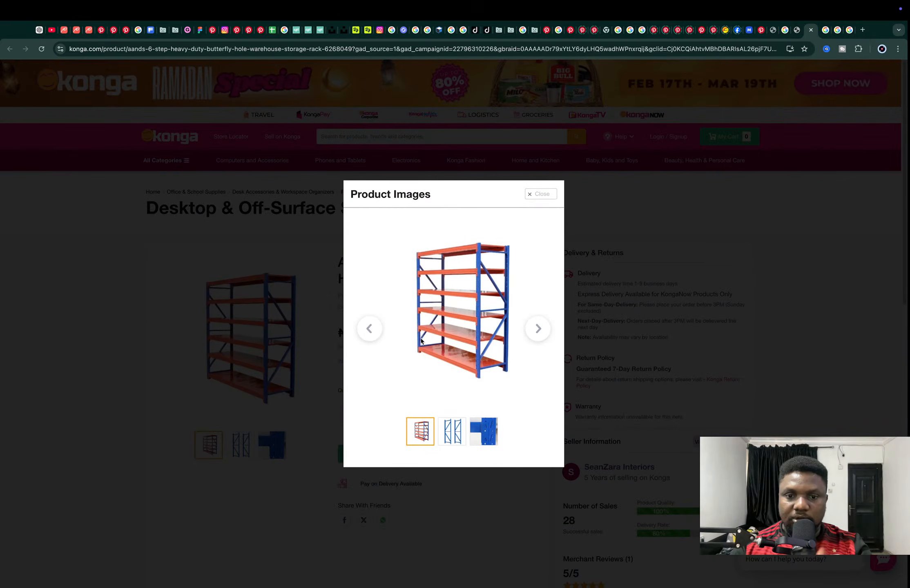
{"action": "scroll", "coordinate": [428, 346], "scroll_direction": "up", "scroll_amount": 5, "text": "ctrl"}
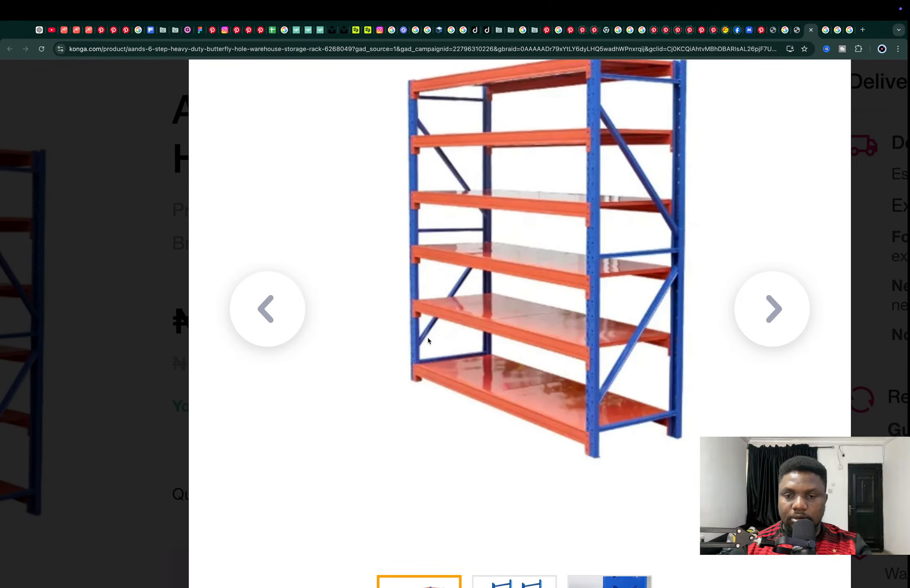
{"action": "scroll", "coordinate": [428, 338], "scroll_direction": "down", "scroll_amount": 1, "text": "ctrl"}
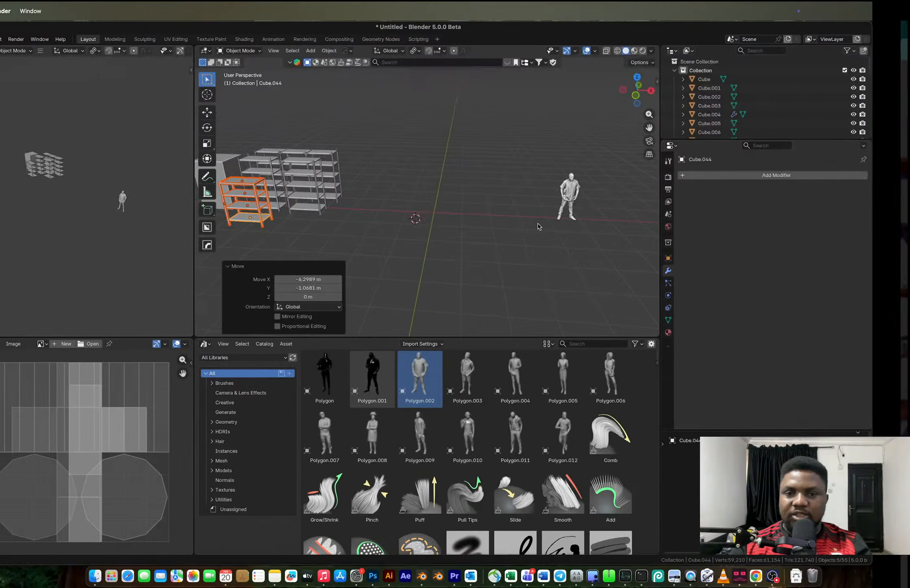
Switch to Blender and add a 2 m cube at the world origin for the new rack
{"action": "middle_click_drag", "start_coordinate": [477, 216], "coordinate": [489, 199]}
{"action": "scroll", "coordinate": [462, 216], "scroll_direction": "up", "scroll_amount": 4}
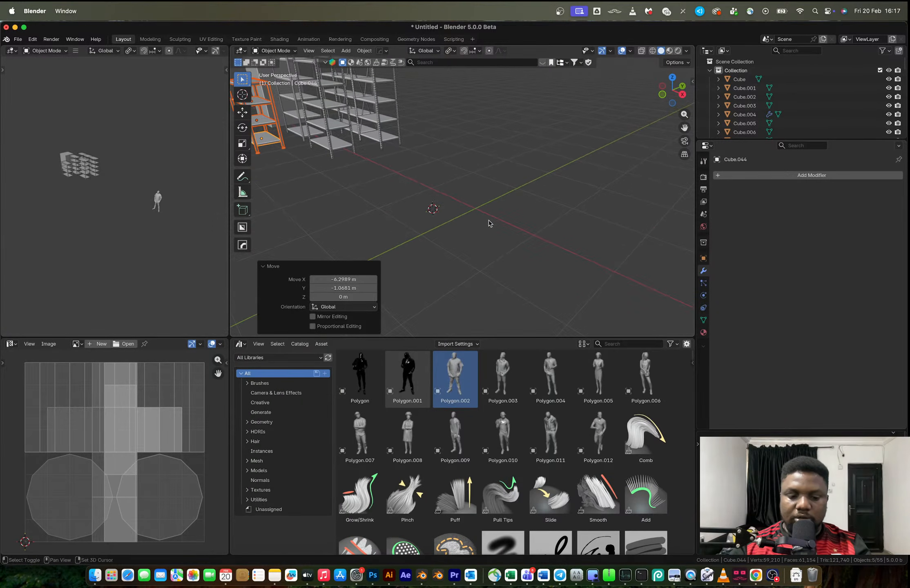
{"action": "scroll", "coordinate": [489, 222], "scroll_direction": "down", "scroll_amount": 4}
{"action": "key", "text": "shift+a"}
{"action": "mouse_move", "coordinate": [488, 220]}
{"action": "left_click", "coordinate": [516, 232]}
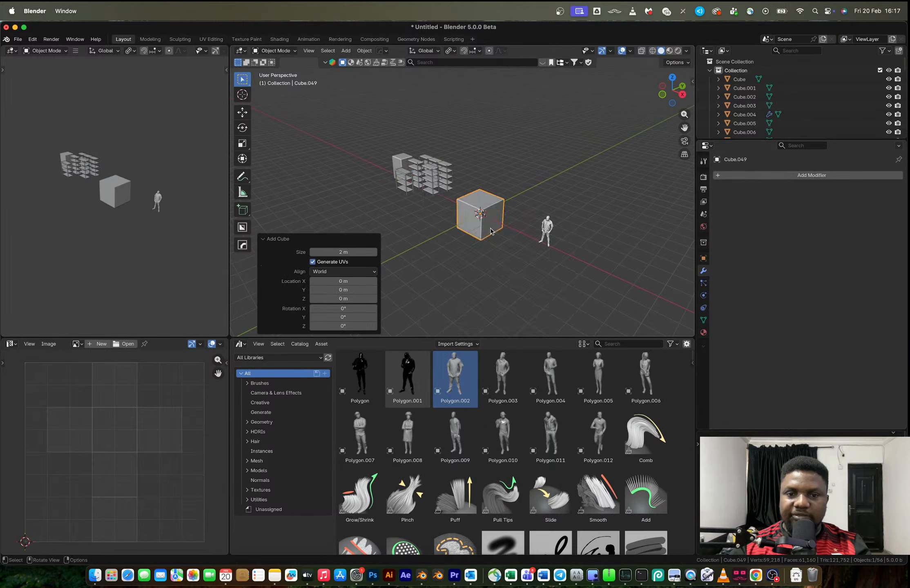
Flatten the cube to about 0.147 in Z, shrink it uniformly, and stretch it by about 3.63 along X into a shelf slab
{"action": "middle_click_drag", "start_coordinate": [491, 232], "coordinate": [536, 260]}
{"action": "key", "text": "s"}
{"action": "key", "text": "z"}
{"action": "left_click", "coordinate": [498, 243]}
{"action": "key", "text": "s"}
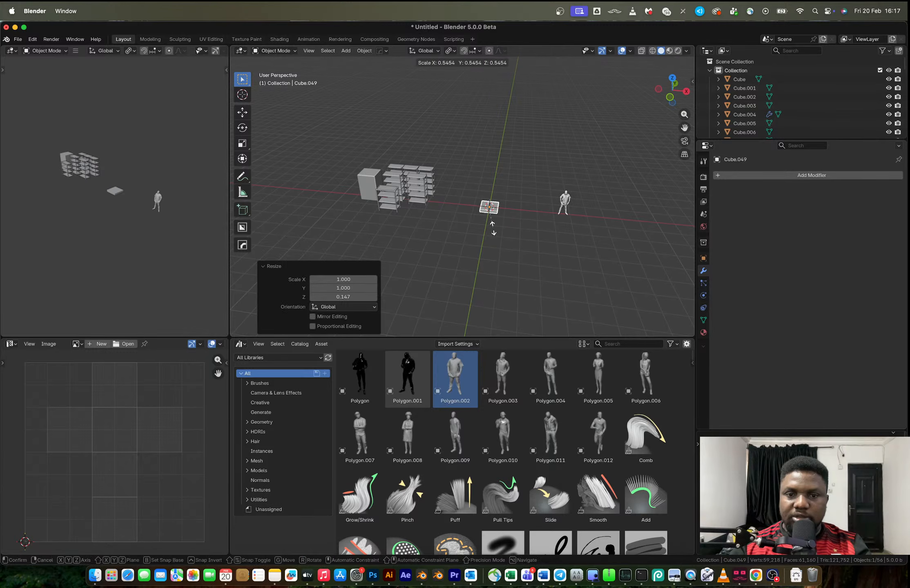
{"action": "key", "text": "x"}
{"action": "left_click", "coordinate": [510, 224]}
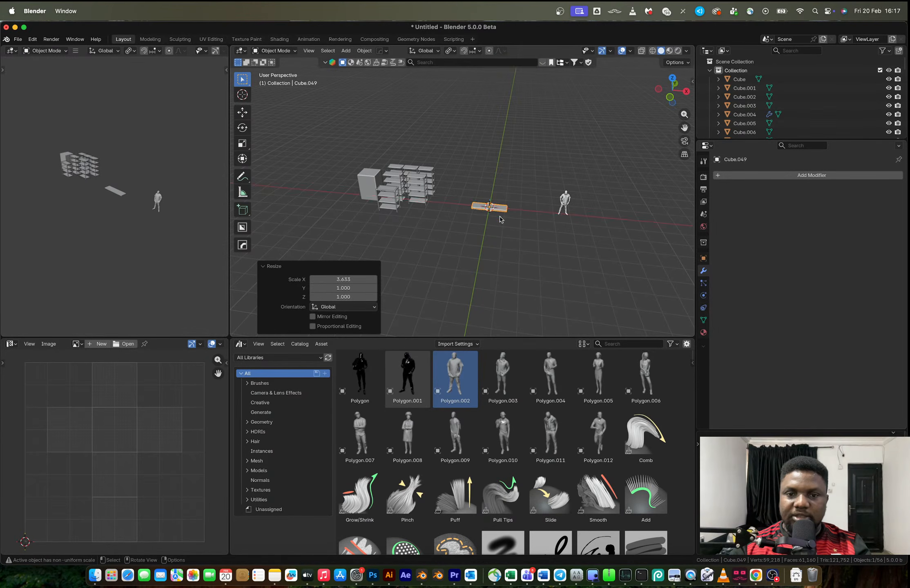
Thin the shelf slab by scaling it to about 0.486 along Z
{"action": "scroll", "coordinate": [509, 222], "scroll_direction": "up", "scroll_amount": 6}
{"action": "middle_click_drag", "start_coordinate": [502, 219], "coordinate": [555, 234]}
{"action": "scroll", "coordinate": [540, 305], "scroll_direction": "up", "scroll_amount": 2}
{"action": "key", "text": "s"}
{"action": "key", "text": "z"}
{"action": "left_click", "coordinate": [507, 272]}
{"action": "middle_click_drag", "start_coordinate": [507, 272], "coordinate": [533, 233]}
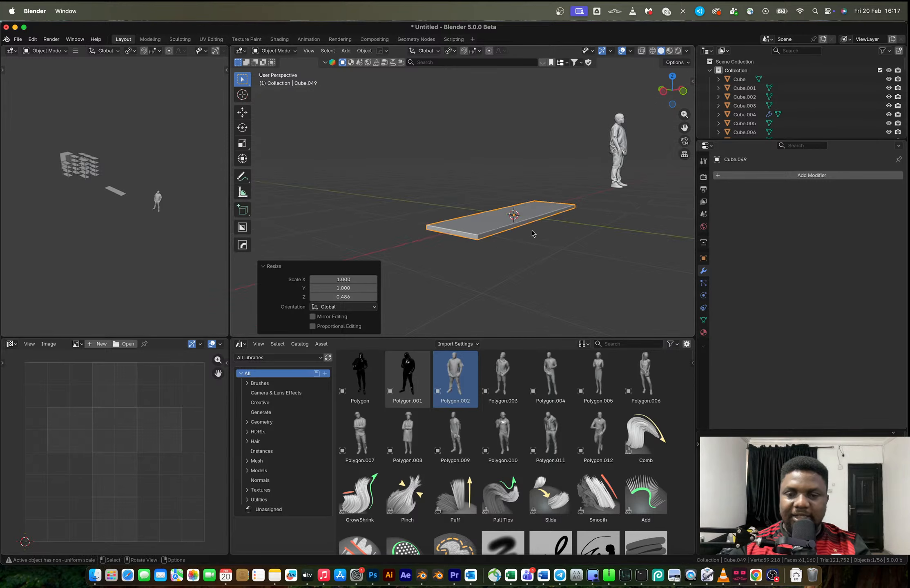
Cut a lengthwise loop along the slab's centre and bevel it with one segment into two loops near the long edges
{"action": "key", "text": "Tab"}
{"action": "key", "text": "ctrl+r"}
{"action": "left_click", "coordinate": [473, 242]}
{"action": "right_click", "coordinate": [511, 261]}
{"action": "key", "text": "ctrl+b"}
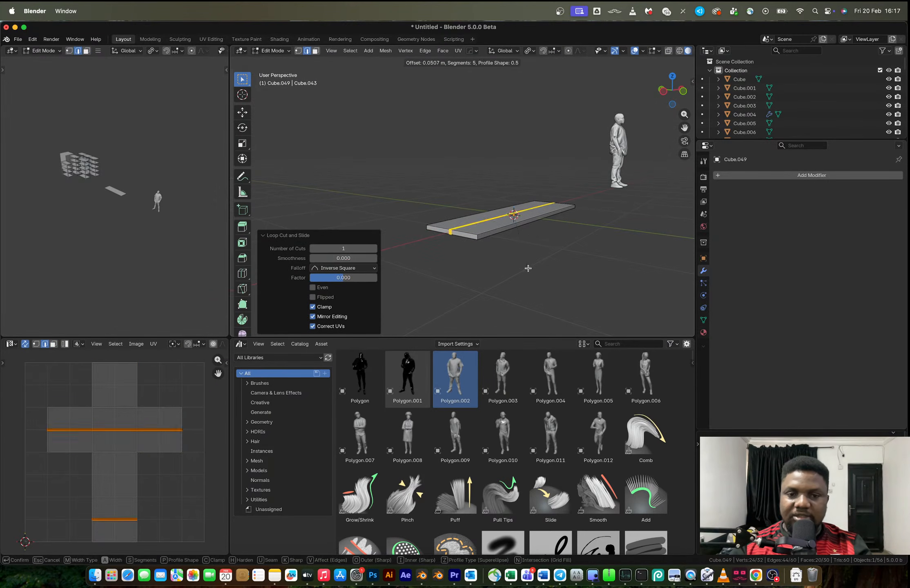
{"action": "scroll", "coordinate": [554, 281], "scroll_direction": "down", "scroll_amount": 4}
{"action": "left_click", "coordinate": [554, 282]}
Try to extrude the two narrow strips along the slab's underside by about 0.066 m
{"action": "middle_click_drag", "start_coordinate": [555, 281], "coordinate": [483, 236]}
{"action": "key", "text": "3"}
{"action": "left_click", "coordinate": [501, 243]}
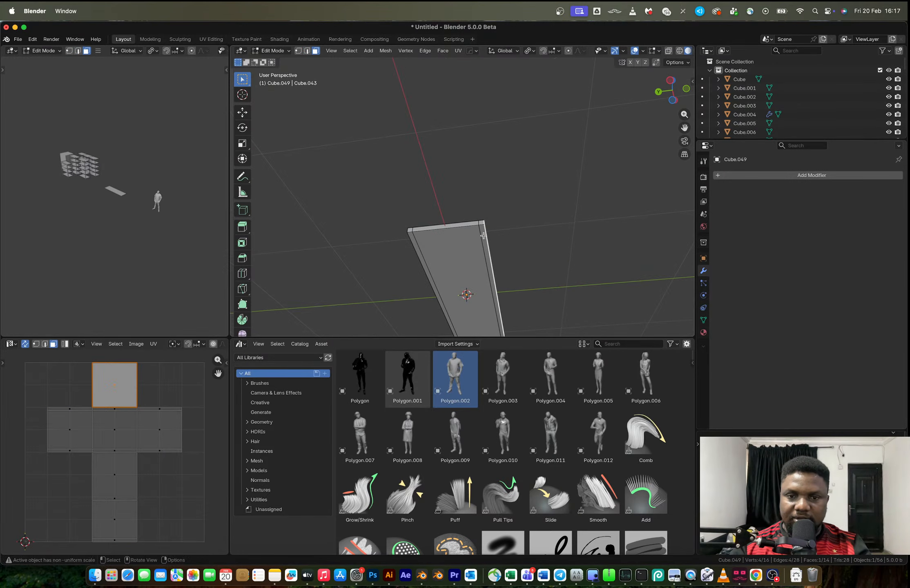
{"action": "left_click", "coordinate": [483, 235]}
{"action": "key", "text": "e"}
{"action": "left_click", "coordinate": [478, 234]}
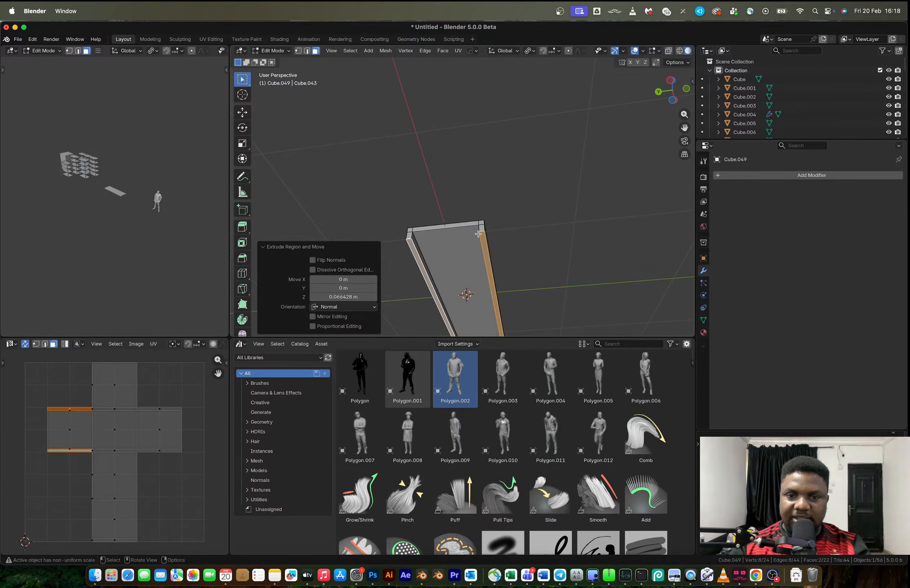
Undo the extrusion of the two narrow underside strips
{"action": "middle_click_drag", "start_coordinate": [478, 234], "coordinate": [522, 232]}
{"action": "key", "text": "Tab"}
{"action": "right_click", "coordinate": [521, 233]}
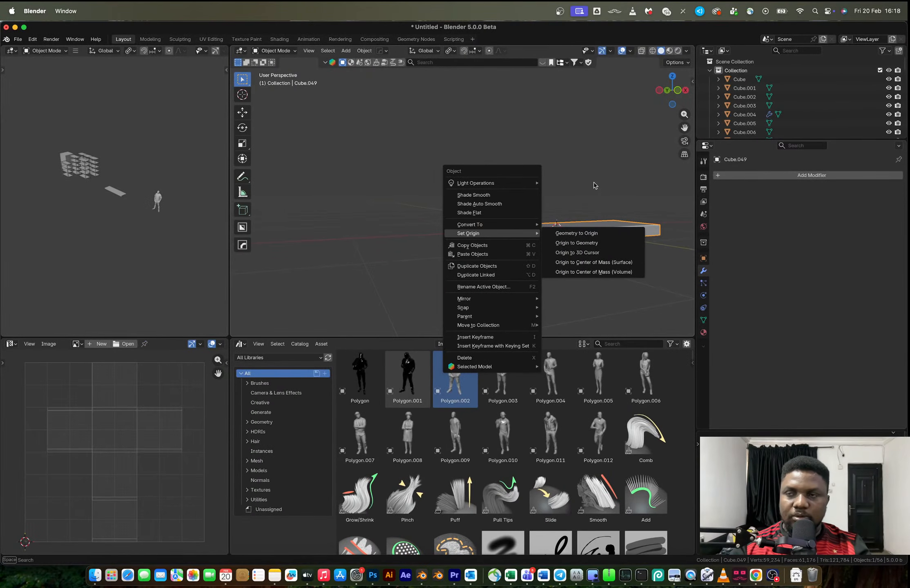
{"action": "middle_click_drag", "start_coordinate": [597, 191], "coordinate": [578, 227]}
{"action": "key", "text": "Tab"}
{"action": "key", "text": "ctrl+z"}
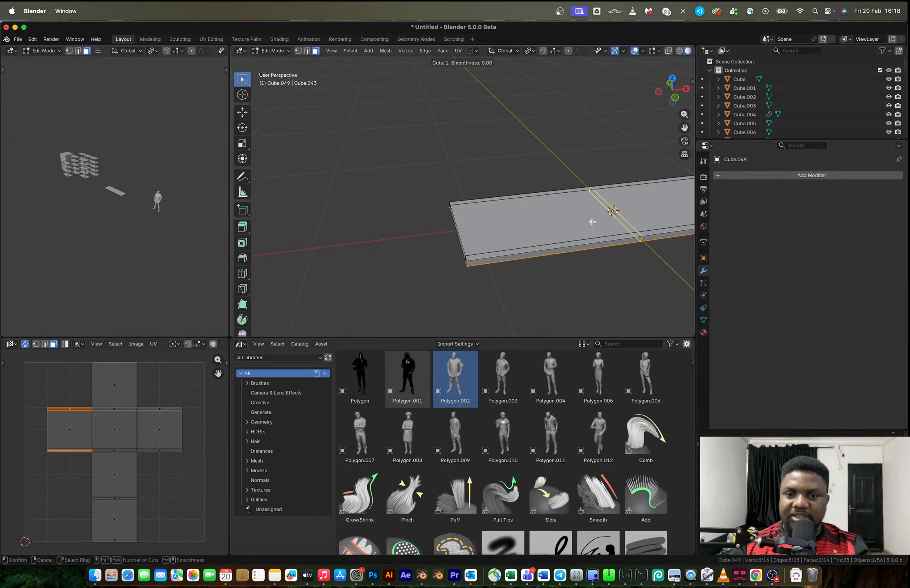
Cut a crosswise loop through the slab's middle, bevel it into two loops near the short ends, and switch to face selection
{"action": "key", "text": "ctrl+r"}
{"action": "left_click", "coordinate": [578, 228]}
{"action": "right_click", "coordinate": [577, 227]}
{"action": "key", "text": "a"}
{"action": "key", "text": "ctrl+b"}
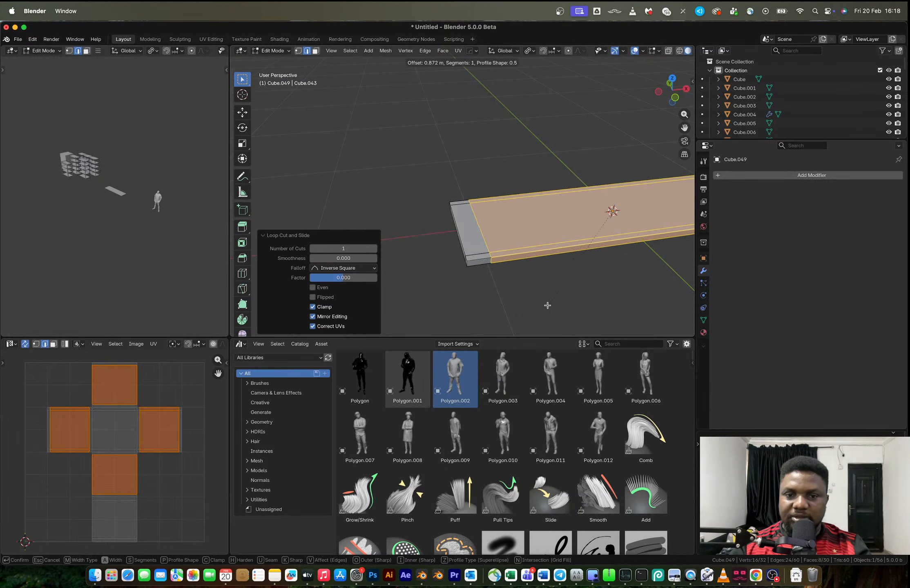
{"action": "left_click", "coordinate": [539, 305]}
{"action": "middle_click_drag", "start_coordinate": [540, 305], "coordinate": [497, 191]}
{"action": "key", "text": "3"}
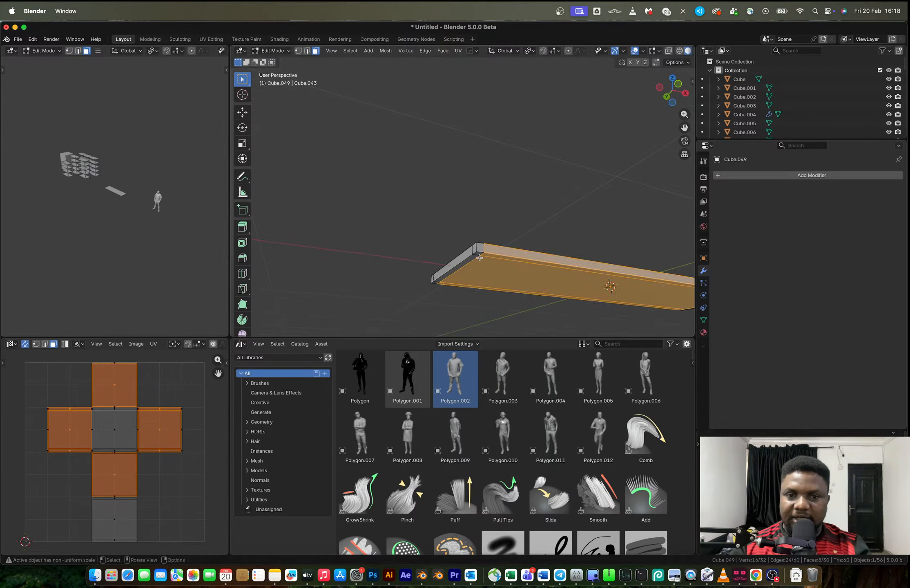
Extrude the four small corner faces on the slab's underside downward as short lips, and return to object mode
{"action": "left_click", "coordinate": [475, 255]}
{"action": "middle_click_drag", "start_coordinate": [476, 254], "coordinate": [493, 217]}
{"action": "left_click", "coordinate": [422, 295], "text": "shift"}
{"action": "middle_click_drag", "start_coordinate": [563, 184], "coordinate": [570, 219]}
{"action": "left_click", "coordinate": [646, 212], "text": "shift"}
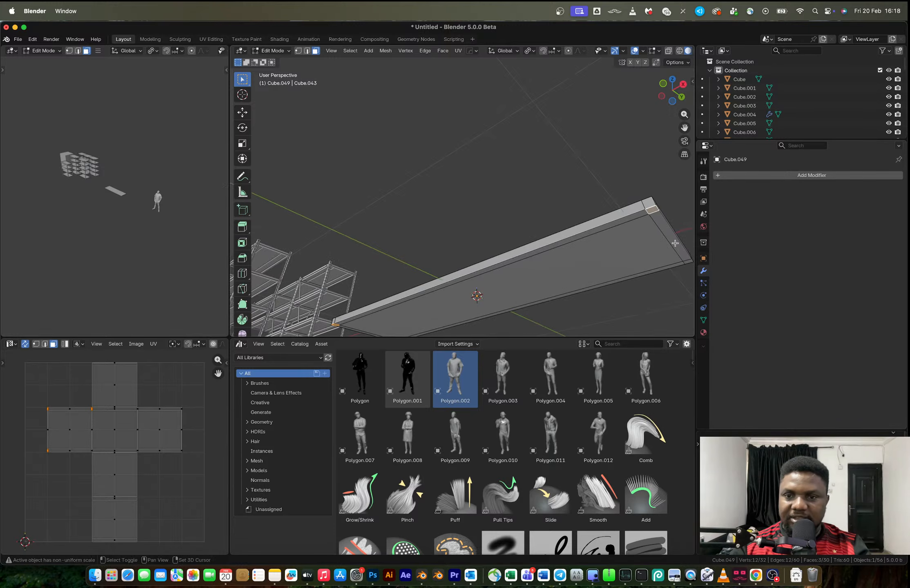
{"action": "left_click", "coordinate": [689, 262], "text": "shift"}
{"action": "key", "text": "e"}
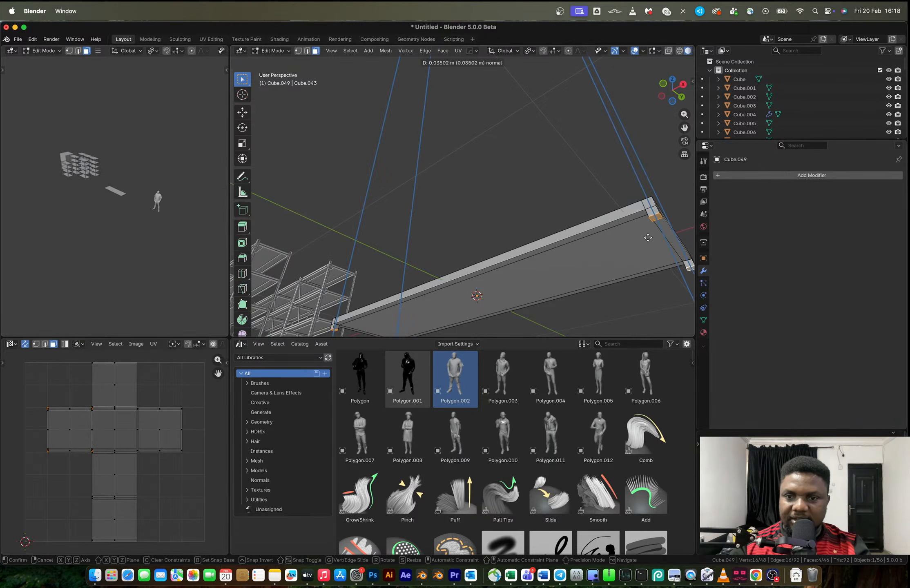
{"action": "left_click", "coordinate": [652, 244]}
{"action": "key", "text": "Tab"}
{"action": "middle_click_drag", "start_coordinate": [587, 217], "coordinate": [617, 279]}
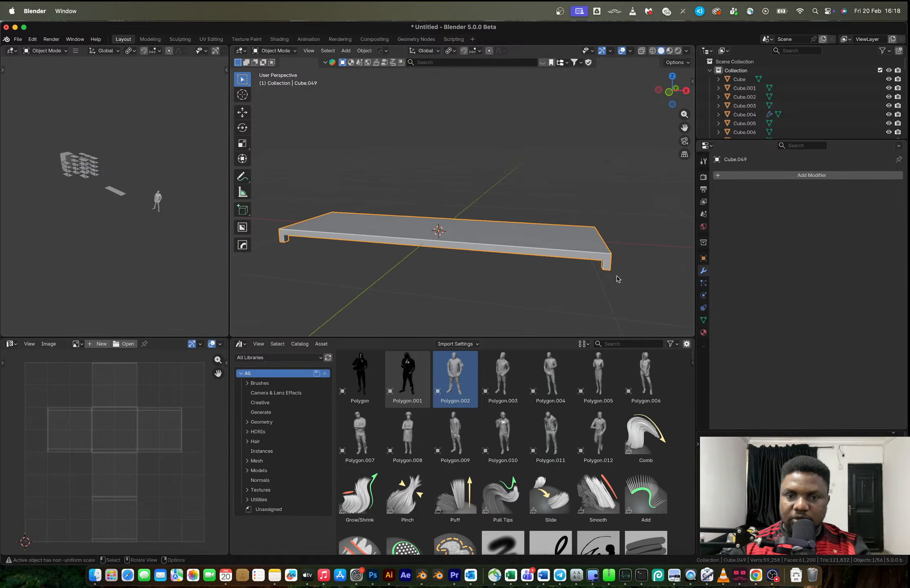
Check the reference rack image in the browser, and duplicate the whole shelf mesh about 0.572 m upward along Z in Blender
{"action": "key", "text": "ctrl+Right"}
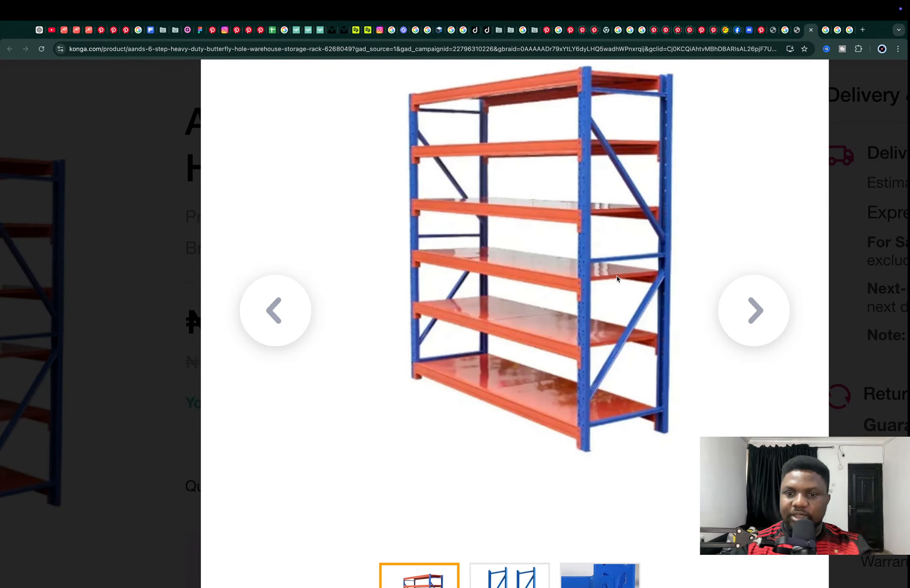
{"action": "key", "text": "ctrl+Left"}
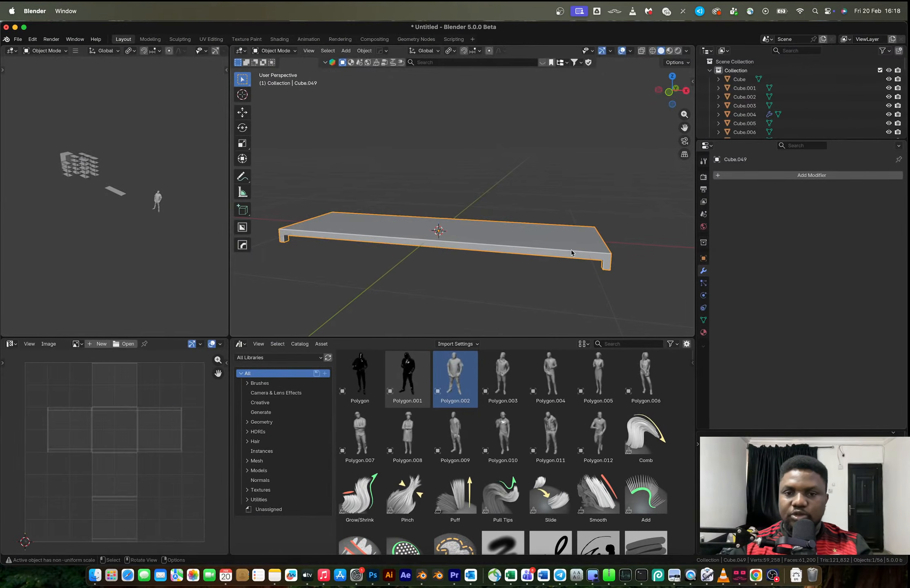
{"action": "key", "text": "a"}
{"action": "scroll", "coordinate": [512, 242], "scroll_direction": "down", "scroll_amount": 3}
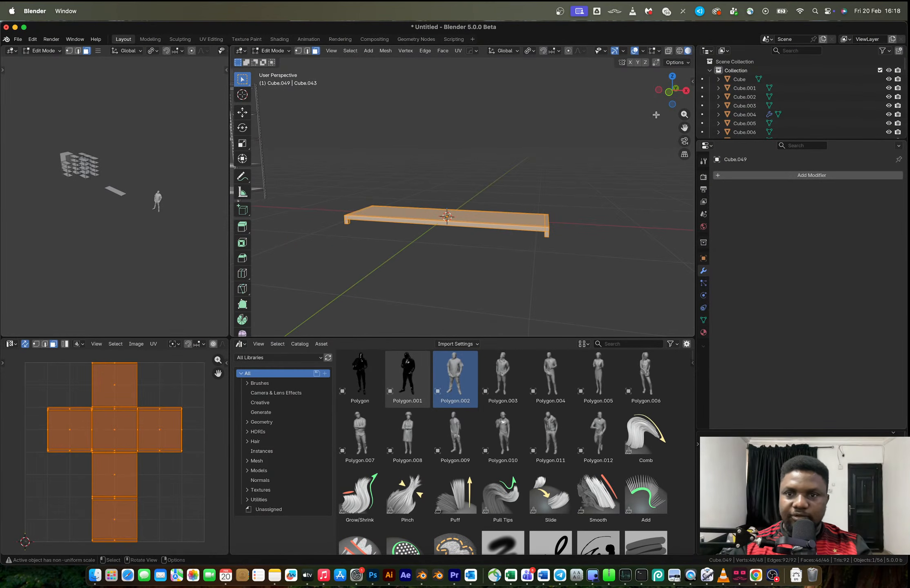
{"action": "left_click", "coordinate": [668, 92]}
{"action": "key", "text": "shift+d"}
{"action": "key", "text": "z"}
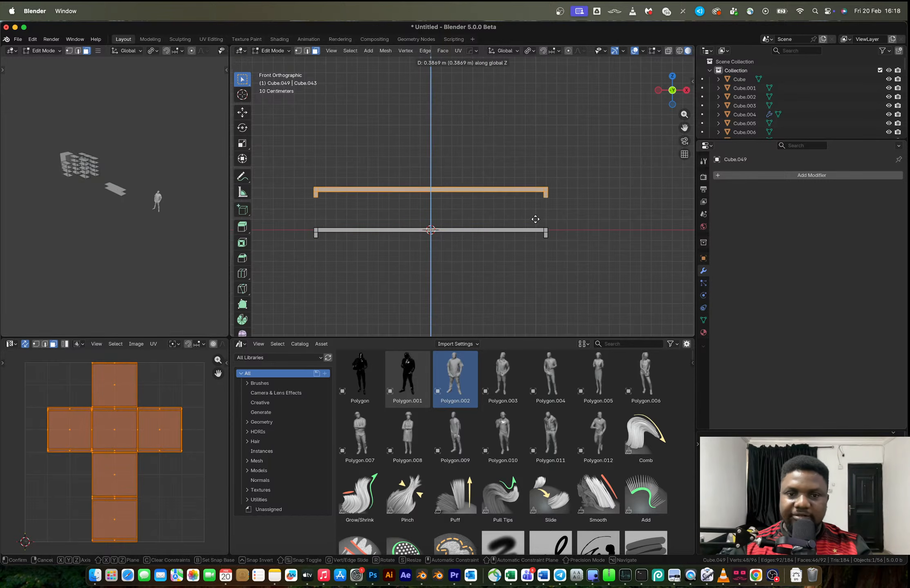
{"action": "left_click", "coordinate": [535, 200]}
Repeat the upward shelf duplication five more times to make a stack of seven shelves, and leave edit mode
{"action": "key", "text": "shift+r"}
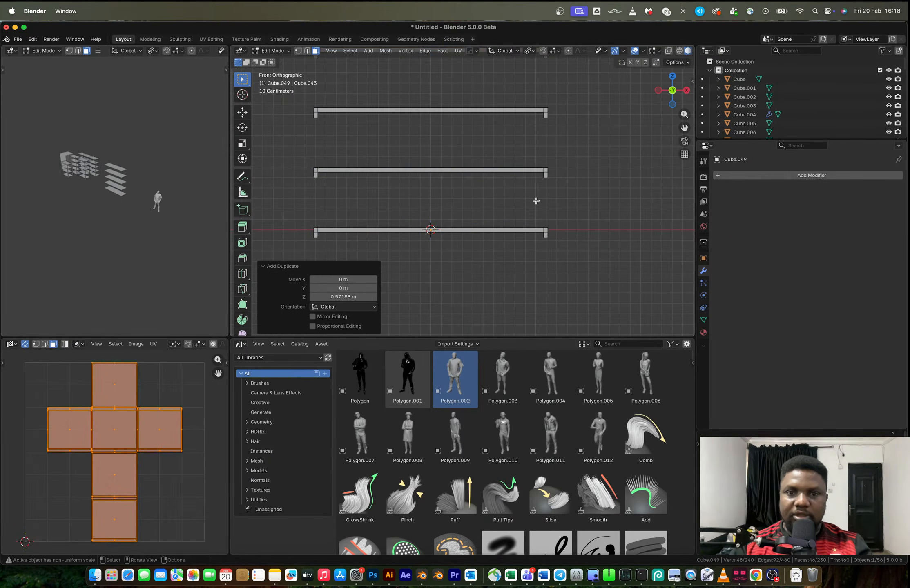
{"action": "key", "text": "shift+r"}
{"action": "key", "text": "shift+r"}
{"action": "scroll", "coordinate": [535, 201], "scroll_direction": "down", "scroll_amount": 4}
{"action": "key", "text": "shift+r"}
{"action": "key", "text": "shift+r"}
{"action": "scroll", "coordinate": [515, 188], "scroll_direction": "down", "scroll_amount": 3}
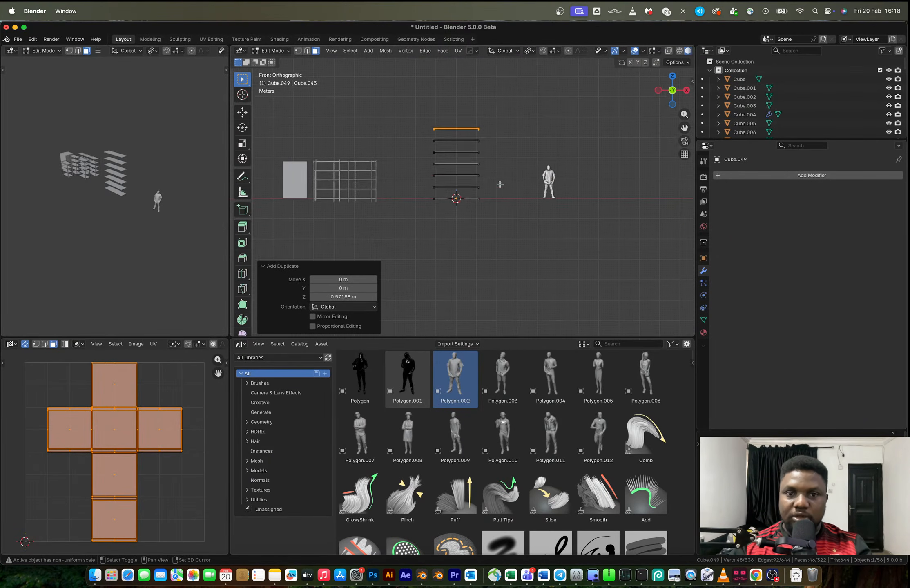
{"action": "key", "text": "Tab"}
{"action": "scroll", "coordinate": [478, 198], "scroll_direction": "up", "scroll_amount": 3}
{"action": "middle_click_drag", "start_coordinate": [484, 197], "coordinate": [584, 227]}
{"action": "key", "text": "Tab"}
{"action": "key", "text": "shift+a"}
{"action": "key", "text": "Escape"}
{"action": "key", "text": "Tab"}
Add a separate cube, scale it uniformly to about 0.03, and stretch it by 73.521 along Z into a post
{"action": "key", "text": "shift+a"}
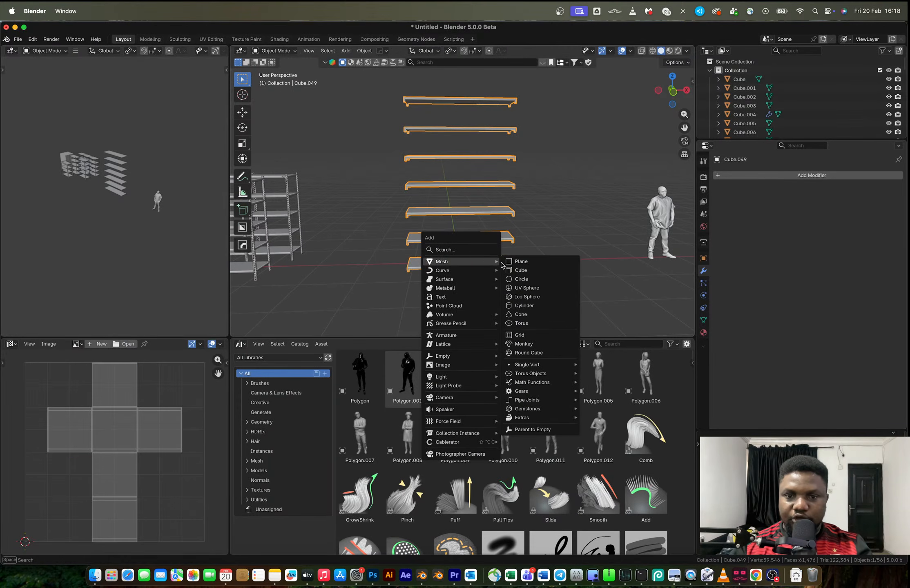
{"action": "left_click", "coordinate": [522, 271]}
{"action": "key", "text": "s"}
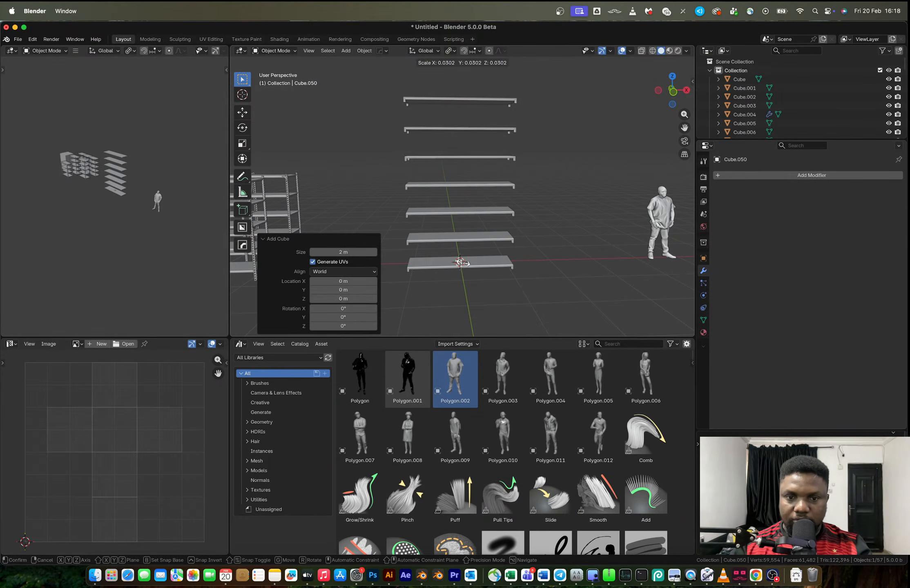
{"action": "left_click", "coordinate": [461, 262]}
{"action": "key", "text": "s"}
{"action": "key", "text": "z"}
{"action": "key", "text": "Return"}
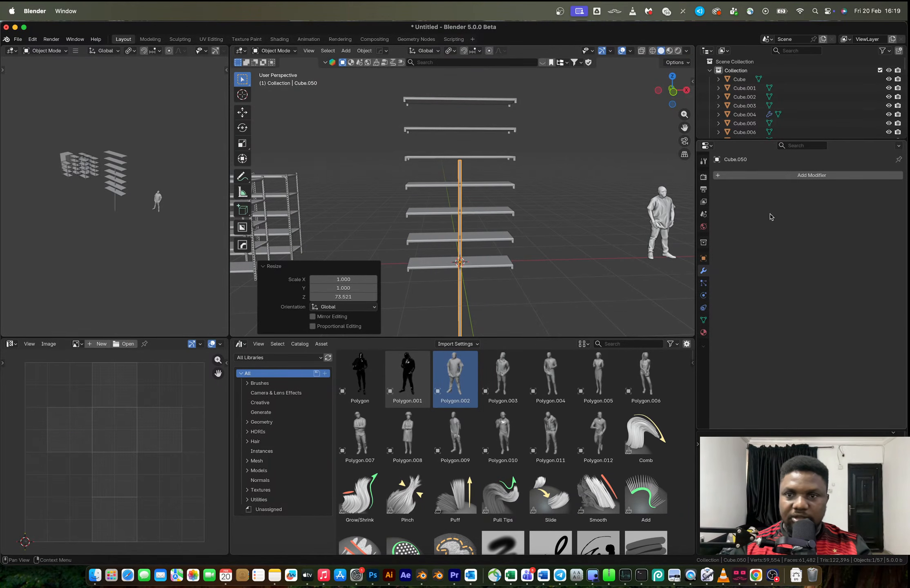
In front view, move the post about -1.107 m along X and 1.918 m along Z to the shelves' end
{"action": "left_click", "coordinate": [673, 91]}
{"action": "key", "text": "g"}
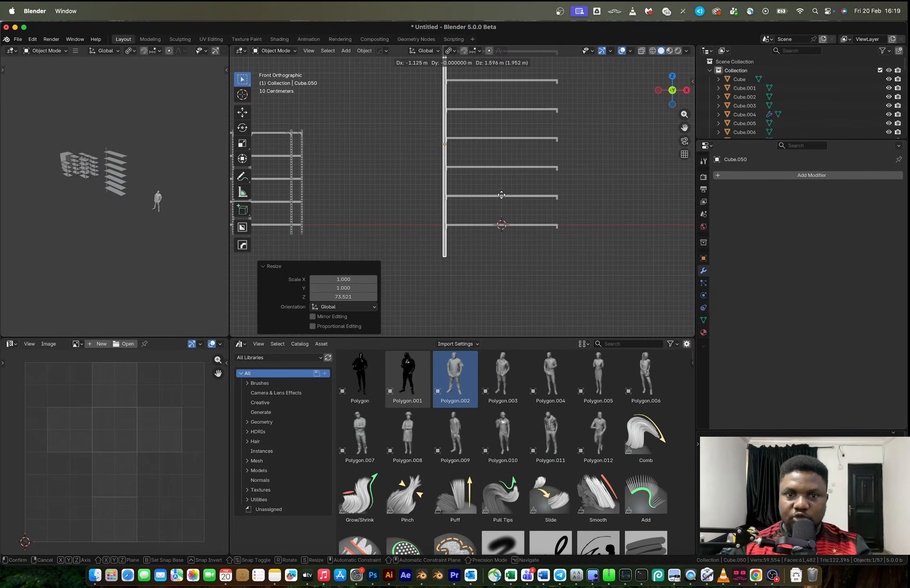
{"action": "left_click", "coordinate": [503, 183]}
{"action": "middle_click_drag", "start_coordinate": [503, 182], "coordinate": [513, 277], "text": "shift"}
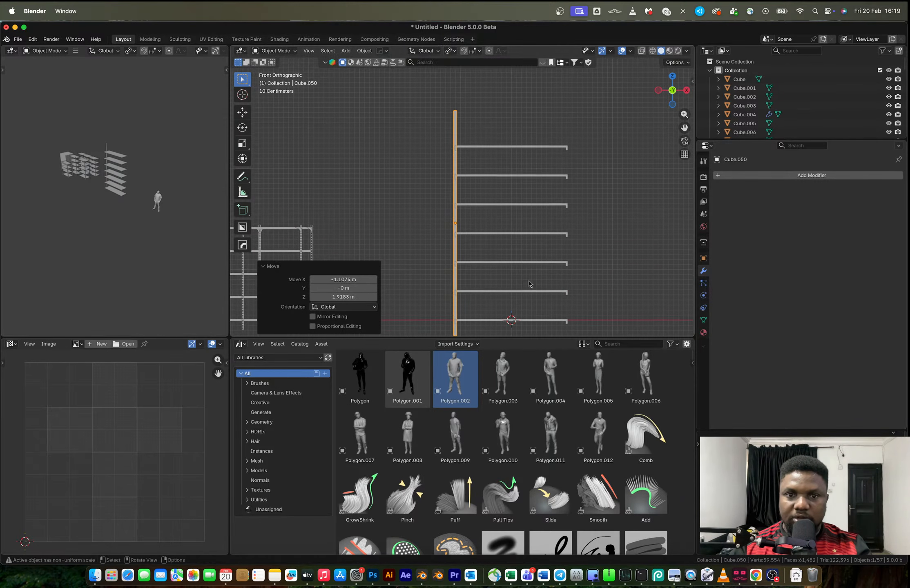
Shorten the post along Z in two passes, the second by 0.911, and lower it to span the shelf stack
{"action": "key", "text": "s"}
{"action": "key", "text": "z"}
{"action": "left_click", "coordinate": [522, 281]}
{"action": "key", "text": "g"}
{"action": "key", "text": "z"}
{"action": "left_click", "coordinate": [530, 286]}
{"action": "key", "text": "s"}
{"action": "key", "text": "z"}
{"action": "left_click", "coordinate": [522, 282]}
{"action": "key", "text": "g"}
{"action": "key", "text": "z"}
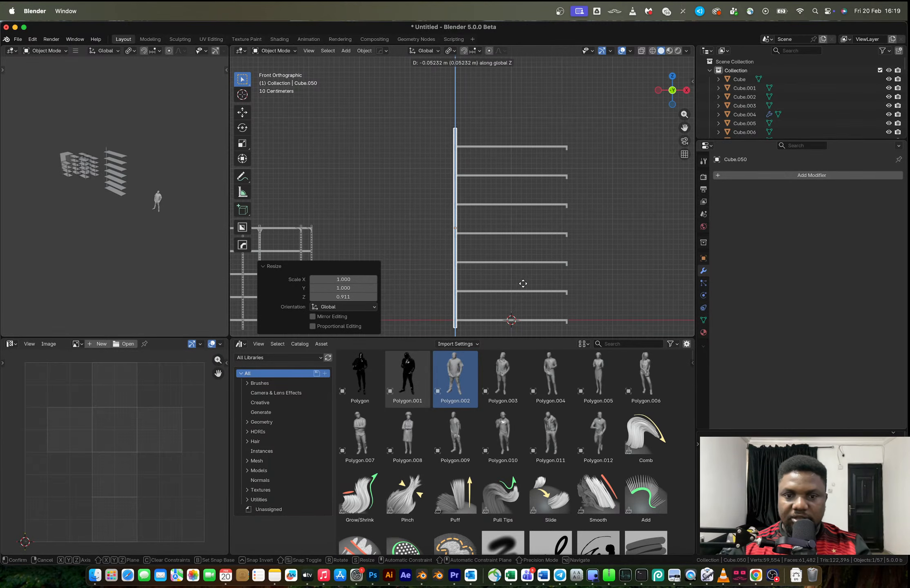
{"action": "left_click", "coordinate": [524, 291]}
In top view, move the post about -0.3 m along Y to the shelves' front corner
{"action": "middle_click_drag", "start_coordinate": [502, 273], "coordinate": [557, 298]}
{"action": "left_click", "coordinate": [672, 79]}
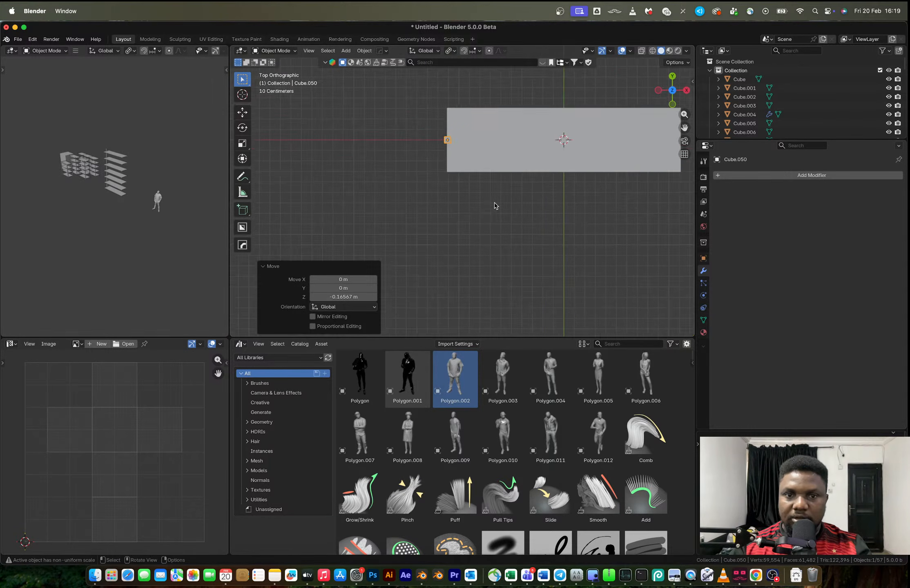
{"action": "scroll", "coordinate": [467, 148], "scroll_direction": "up", "scroll_amount": 2}
{"action": "key", "text": "g"}
{"action": "key", "text": "y"}
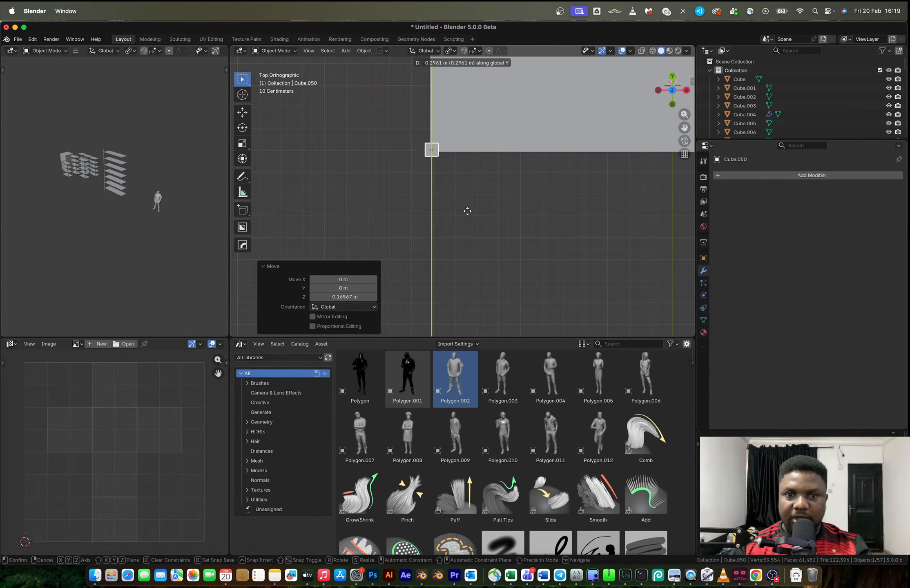
{"action": "left_click", "coordinate": [468, 212]}
{"action": "middle_click_drag", "start_coordinate": [479, 188], "coordinate": [509, 199]}
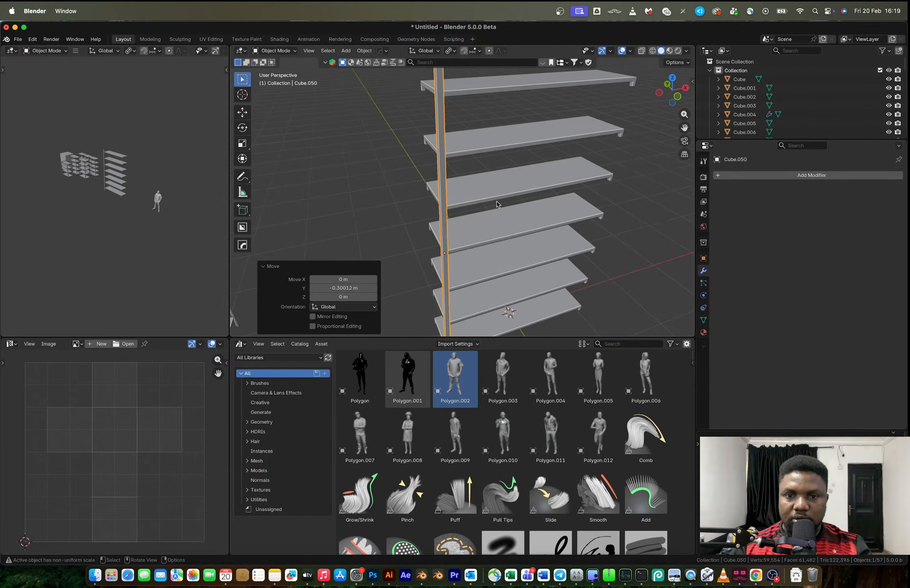
{"action": "mouse_move", "coordinate": [485, 231]}
{"action": "middle_mouse_down"}
{"action": "mouse_move", "coordinate": [468, 223]}
{"action": "mouse_move", "coordinate": [529, 223]}
{"action": "mouse_move", "coordinate": [471, 230]}
{"action": "middle_mouse_up"}
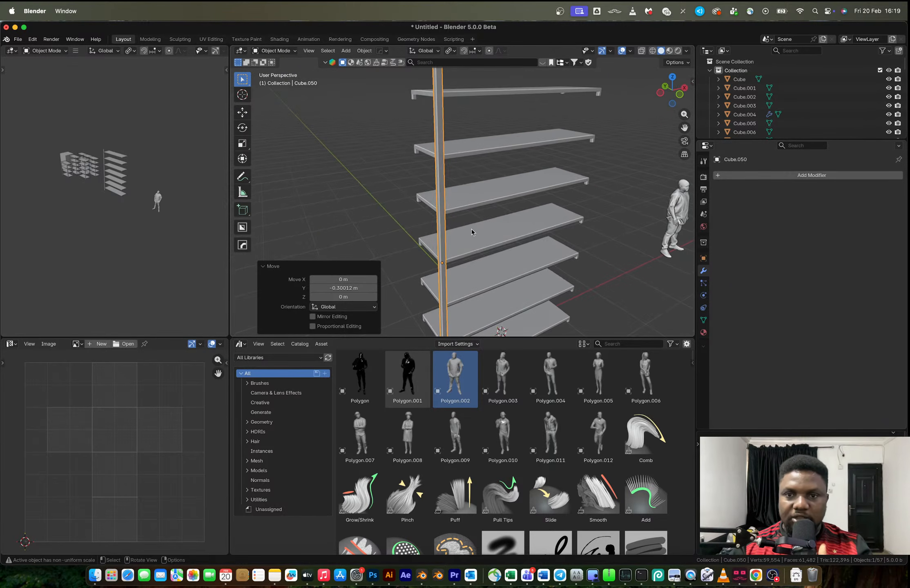
Widen the shelf stack by a factor of 1.196 along Y
{"action": "left_click", "coordinate": [672, 78]}
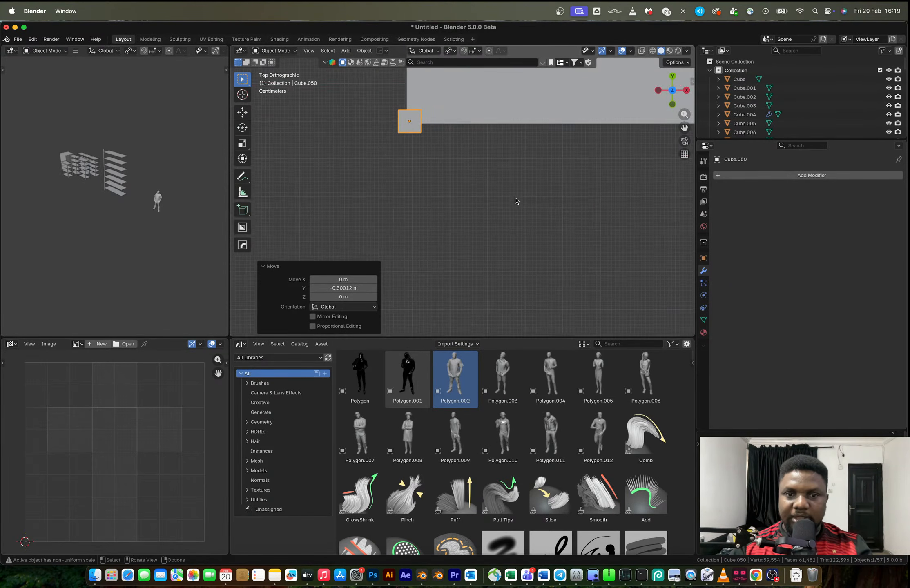
{"action": "left_click", "coordinate": [491, 180]}
{"action": "scroll", "coordinate": [510, 228], "scroll_direction": "down", "scroll_amount": 5}
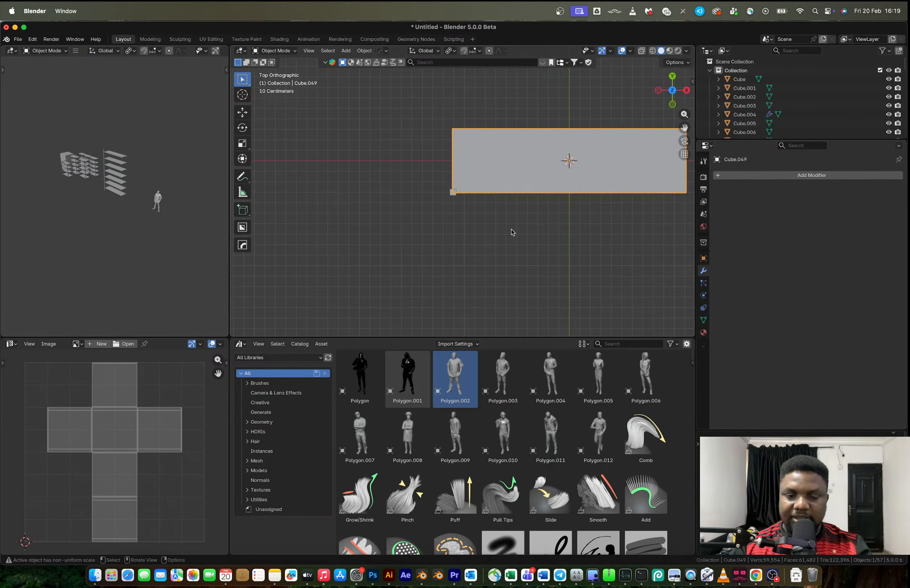
{"action": "key", "text": "s"}
{"action": "key", "text": "y"}
{"action": "left_click", "coordinate": [508, 250]}
Move the post about -0.03 m along Y to the widened shelves' front corner
{"action": "scroll", "coordinate": [462, 192], "scroll_direction": "up", "scroll_amount": 5}
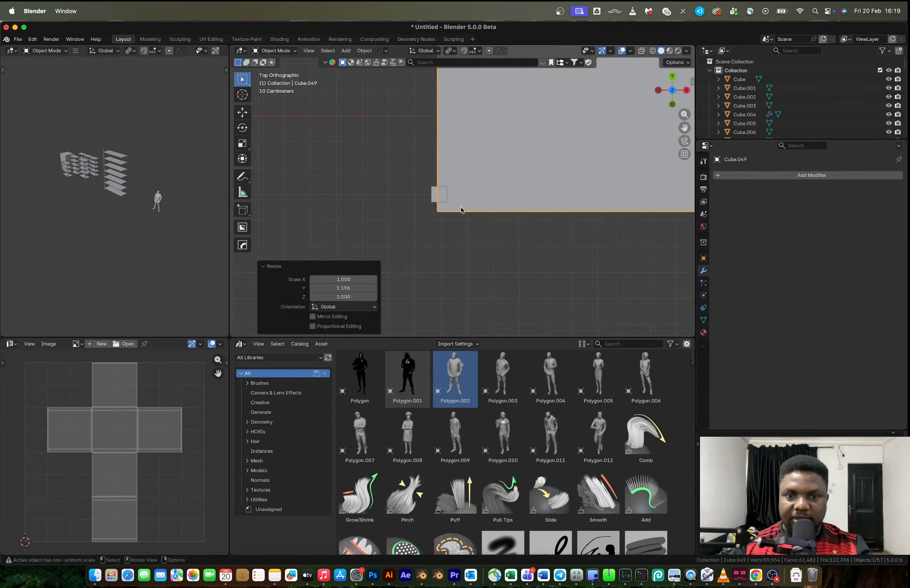
{"action": "left_click", "coordinate": [435, 193]}
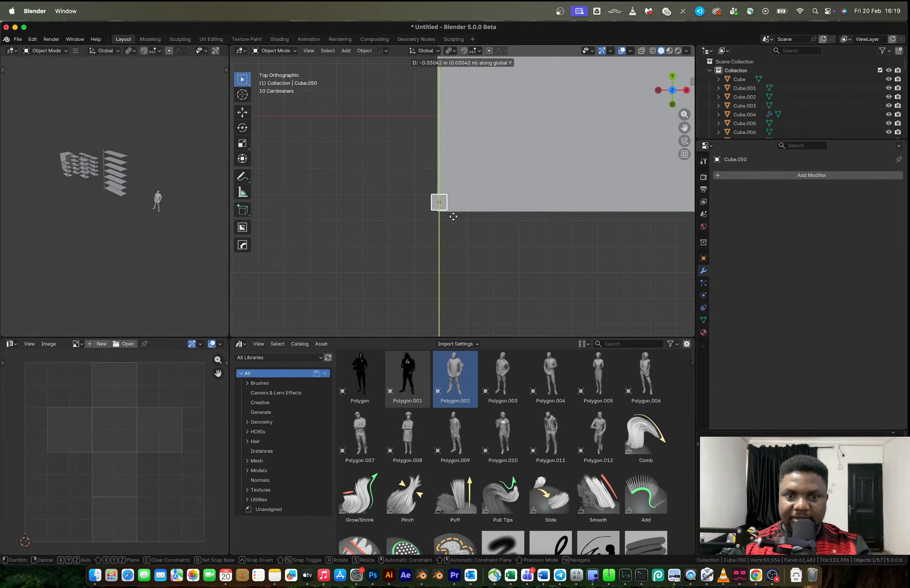
{"action": "left_click", "coordinate": [452, 215]}
{"action": "middle_click_drag", "start_coordinate": [479, 229], "coordinate": [442, 128]}
{"action": "scroll", "coordinate": [446, 130], "scroll_direction": "down", "scroll_amount": 5}
{"action": "scroll", "coordinate": [442, 128], "scroll_direction": "up", "scroll_amount": 5}
{"action": "middle_click_drag", "start_coordinate": [444, 191], "coordinate": [440, 190]}
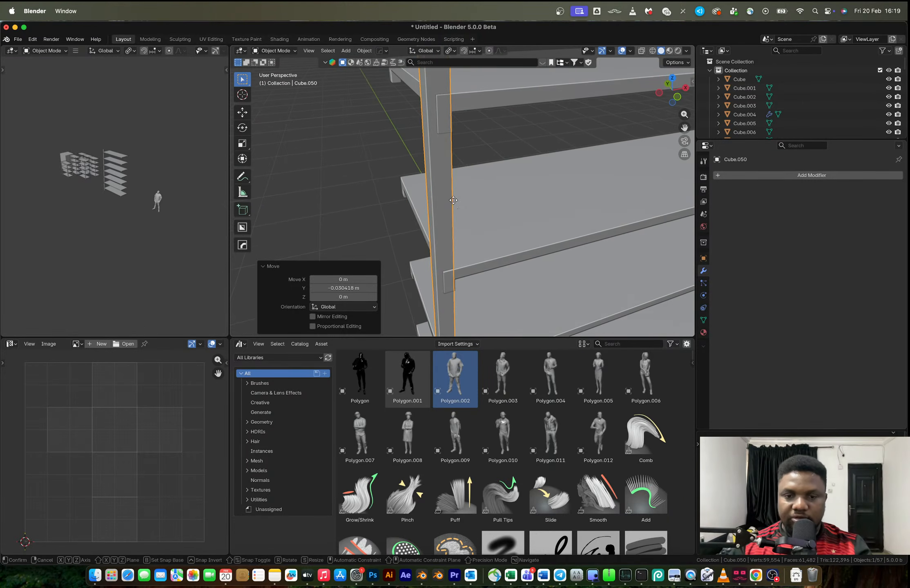
Nudge the post about 0.008 m along Y to line it up with the shelf lips
{"action": "key", "text": "g"}
{"action": "key", "text": "y"}
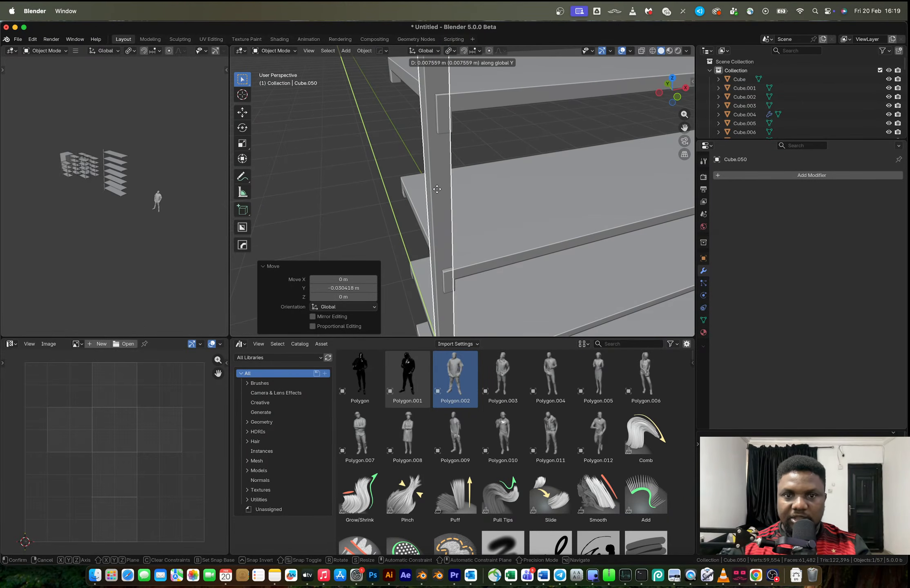
{"action": "left_click", "coordinate": [436, 189]}
{"action": "left_click", "coordinate": [363, 187]}
{"action": "scroll", "coordinate": [461, 189], "scroll_direction": "down", "scroll_amount": 5}
{"action": "middle_click_drag", "start_coordinate": [462, 189], "coordinate": [494, 224]}
Select the post and set its origin to the 3D cursor
{"action": "left_click", "coordinate": [456, 188]}
{"action": "scroll", "coordinate": [456, 187], "scroll_direction": "down", "scroll_amount": 3}
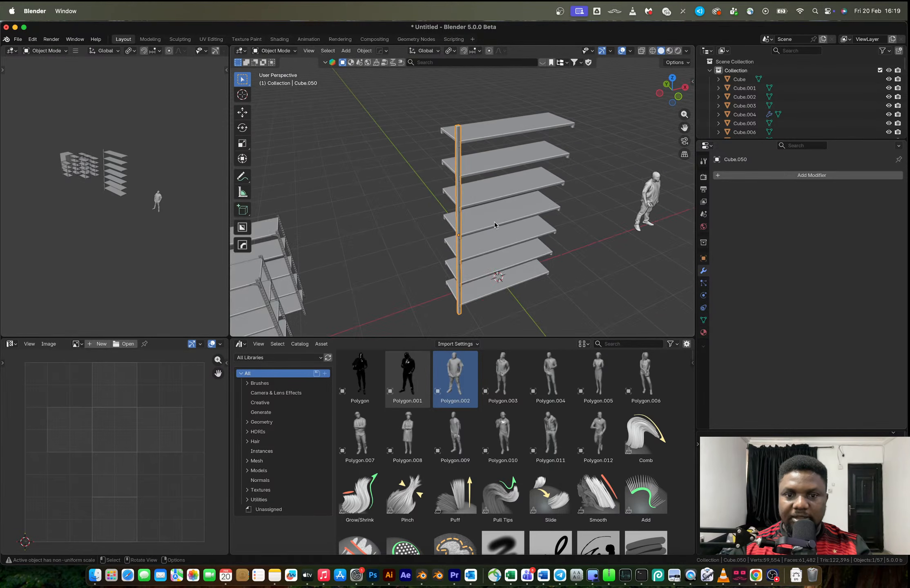
{"action": "right_click", "coordinate": [494, 221]}
{"action": "mouse_move", "coordinate": [506, 223]}
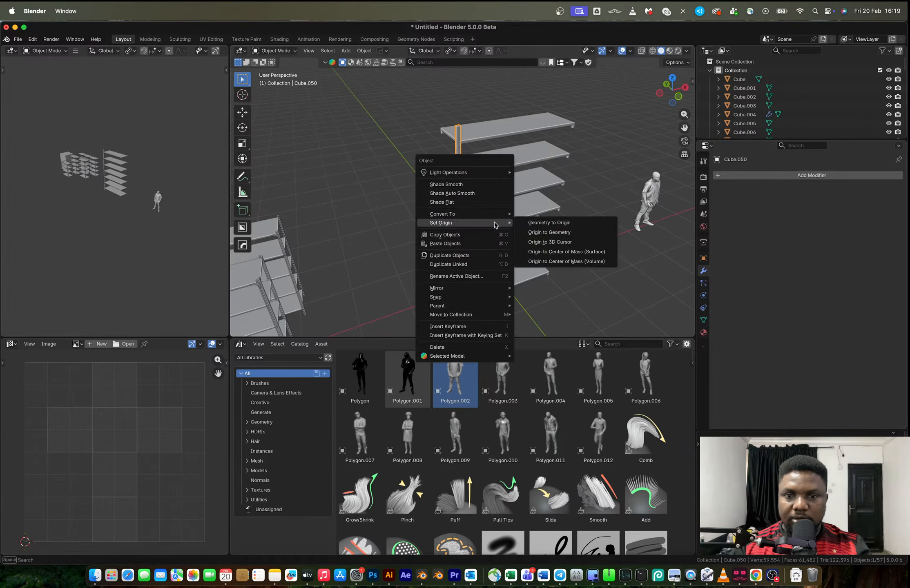
{"action": "left_click", "coordinate": [550, 243]}
Mirror the post across the X and Y axes with the Hard Ops mirror to place posts at all four corners
{"action": "key", "text": "alt+x"}
{"action": "left_click", "coordinate": [439, 296]}
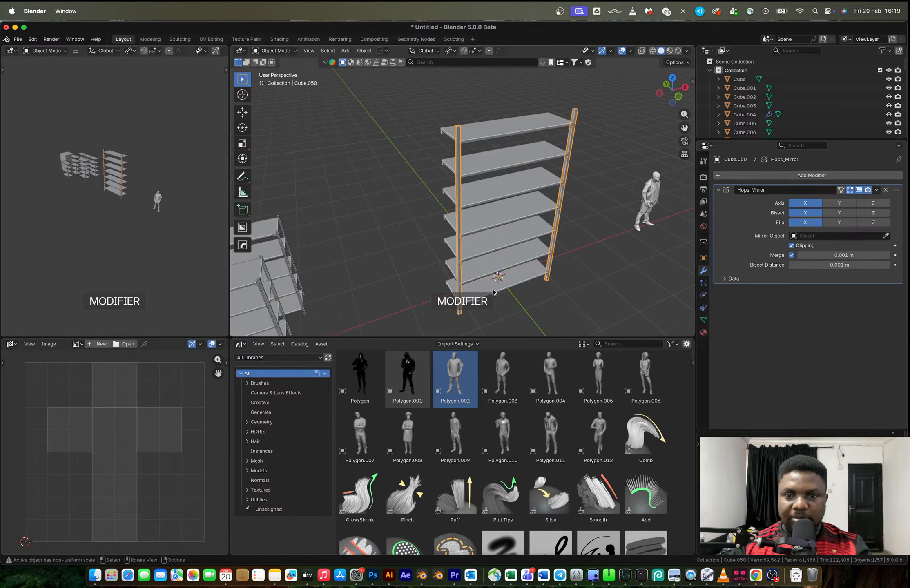
{"action": "scroll", "coordinate": [527, 270], "scroll_direction": "down", "scroll_amount": 3}
{"action": "key", "text": "alt+x"}
{"action": "middle_click_drag", "start_coordinate": [528, 270], "coordinate": [517, 225]}
{"action": "left_click", "coordinate": [526, 282]}
Try to apply the mirror modifier to the posts
{"action": "key", "text": "ctrl+a"}
{"action": "scroll", "coordinate": [496, 222], "scroll_direction": "up", "scroll_amount": 5}
{"action": "key", "text": "ctrl+z"}
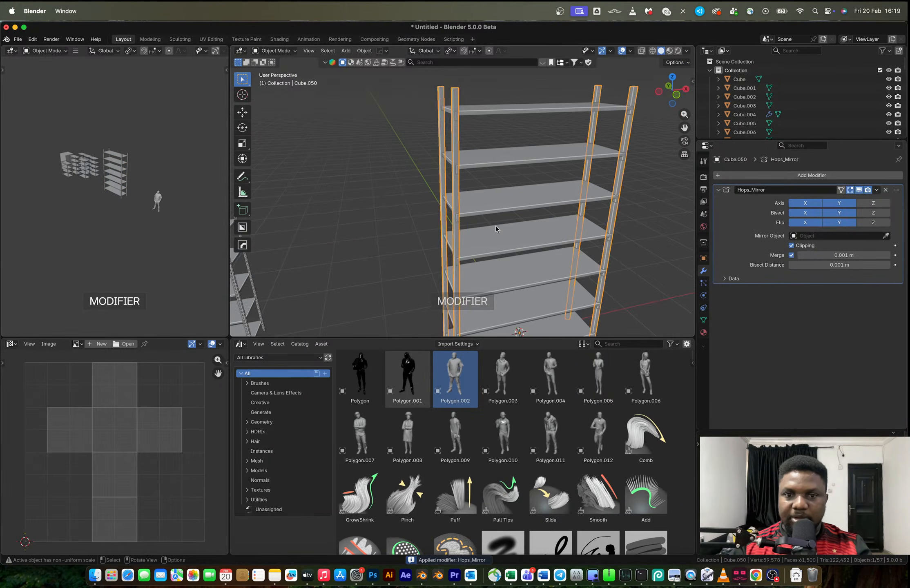
Cut two perpendicular lengthwise edge loops through the centre of the post
{"action": "key", "text": "Tab"}
{"action": "middle_click_drag", "start_coordinate": [458, 199], "coordinate": [451, 227]}
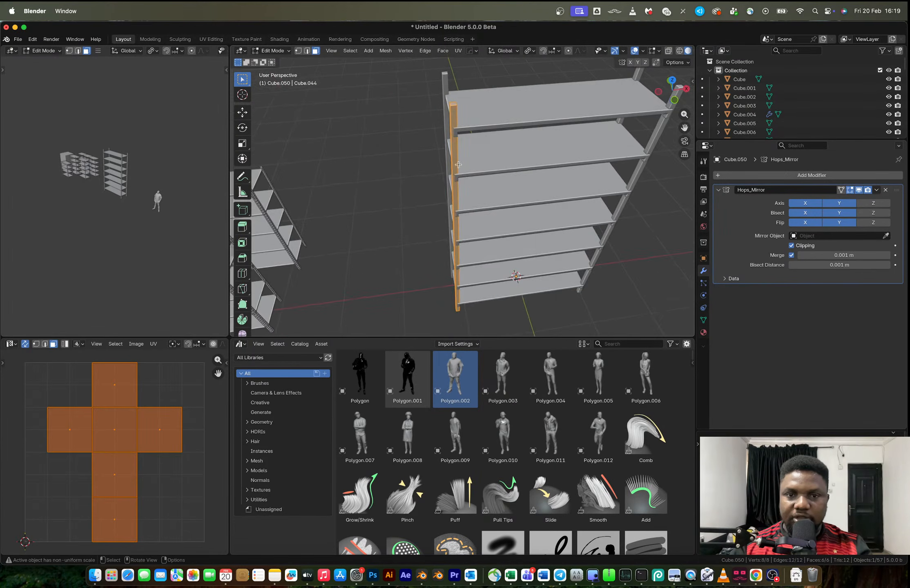
{"action": "scroll", "coordinate": [458, 163], "scroll_direction": "up", "scroll_amount": 4}
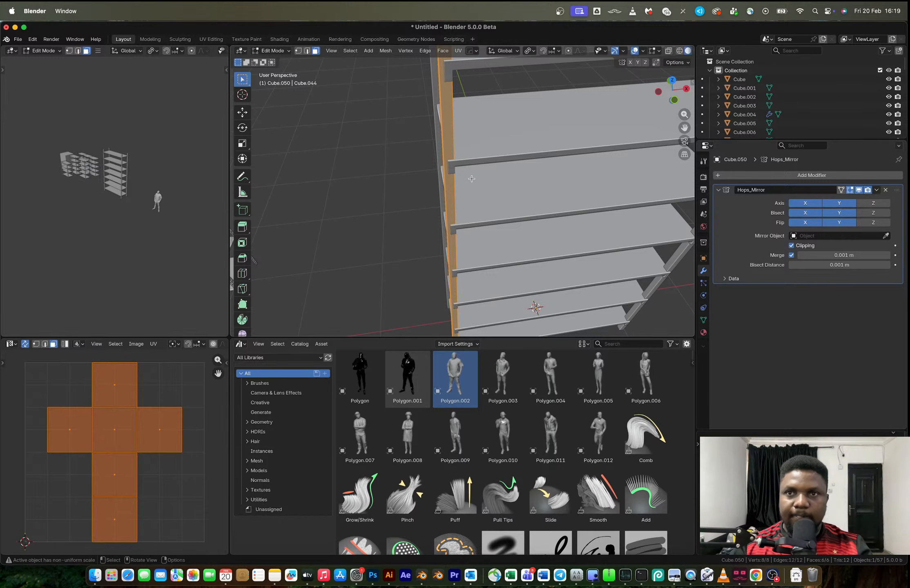
{"action": "middle_click_drag", "start_coordinate": [474, 177], "coordinate": [449, 196]}
{"action": "key", "text": "ctrl+r"}
{"action": "left_click", "coordinate": [436, 93]}
{"action": "right_click", "coordinate": [436, 93]}
{"action": "key", "text": "ctrl+r"}
{"action": "left_click", "coordinate": [442, 86]}
{"action": "right_click", "coordinate": [441, 86]}
Remove one lengthwise corner quarter of the post to give it an L-shaped profile, and return to object mode
{"action": "left_click", "coordinate": [449, 97]}
{"action": "key", "text": "x"}
{"action": "left_click", "coordinate": [442, 247]}
{"action": "middle_click_drag", "start_coordinate": [443, 246], "coordinate": [343, 182]}
{"action": "key", "text": "2"}
{"action": "key", "text": "Tab"}
{"action": "middle_click_drag", "start_coordinate": [419, 166], "coordinate": [515, 206]}
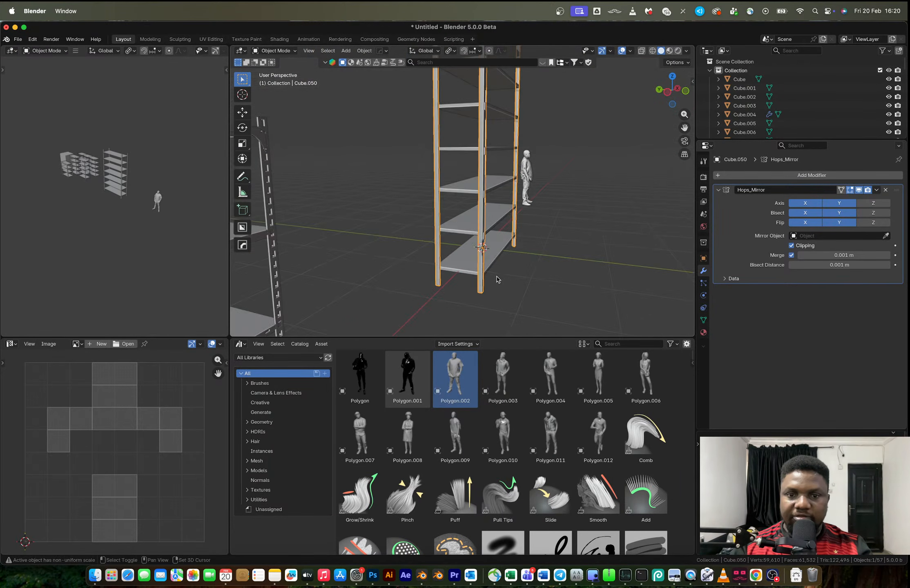
Add a cube inside the post's mesh, scale it down at the rack's centre, and resize it along Y
{"action": "middle_click_drag", "start_coordinate": [497, 278], "coordinate": [479, 223], "text": "shift"}
{"action": "key", "text": "Tab"}
{"action": "scroll", "coordinate": [460, 242], "scroll_direction": "up", "scroll_amount": 2}
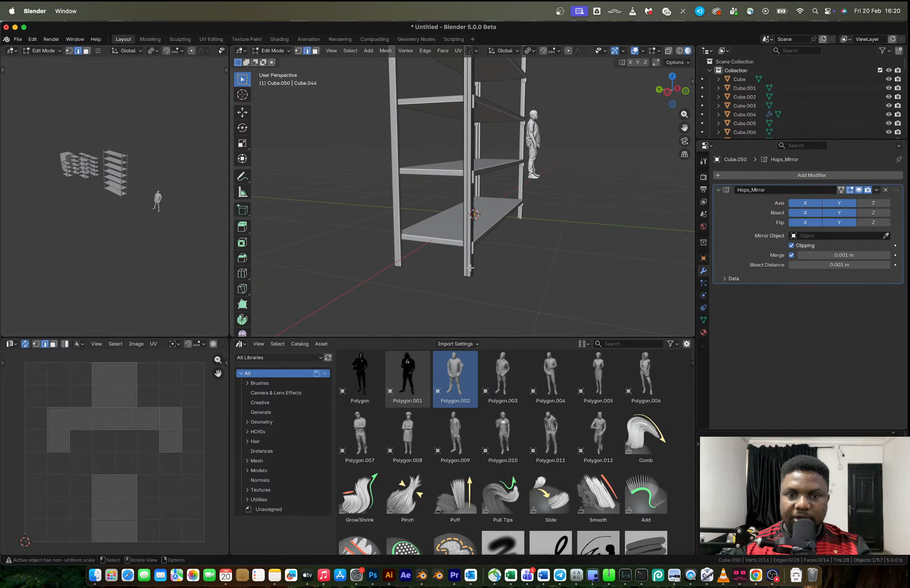
{"action": "middle_click_drag", "start_coordinate": [470, 268], "coordinate": [429, 264]}
{"action": "key", "text": "shift+a"}
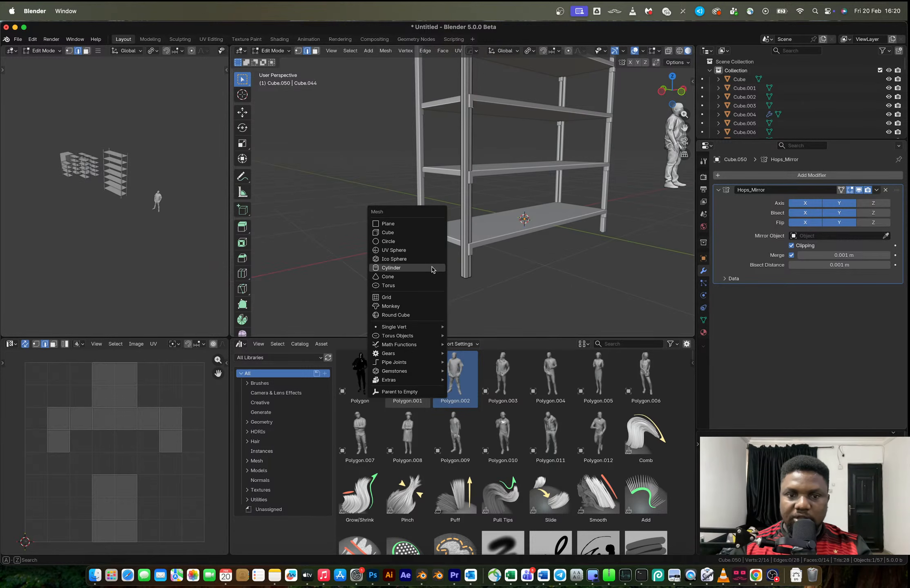
{"action": "left_click", "coordinate": [397, 232]}
{"action": "key", "text": "s"}
{"action": "left_click", "coordinate": [522, 216]}
{"action": "key", "text": "s"}
{"action": "key", "text": "y"}
{"action": "left_click", "coordinate": [653, 290]}
Try to move the small cube along the Y axis
{"action": "key", "text": "g"}
{"action": "key", "text": "y"}
{"action": "left_click", "coordinate": [547, 322]}
{"action": "key", "text": "super+z"}
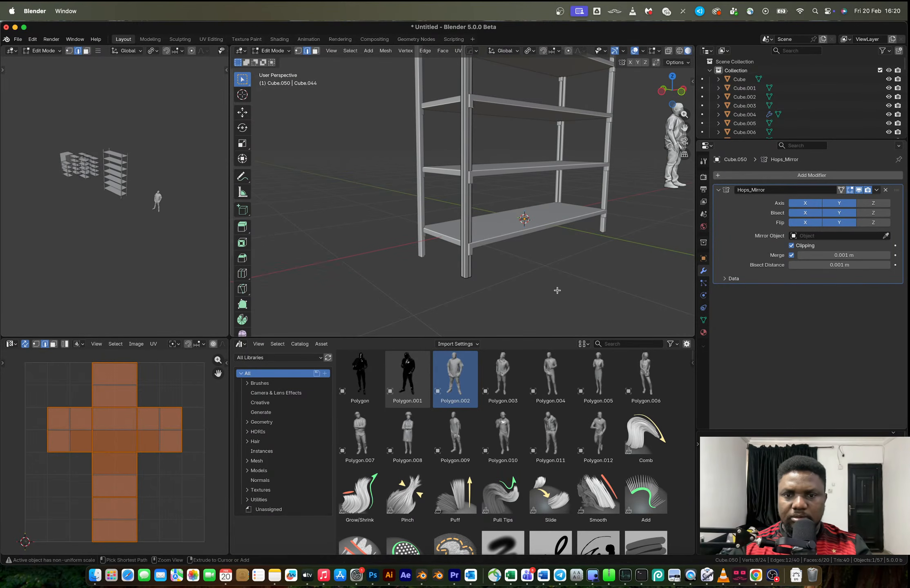
Try to shrink the cube inside the post's mesh to about 0.39 and move it along X
{"action": "key", "text": "s"}
{"action": "left_click", "coordinate": [539, 266]}
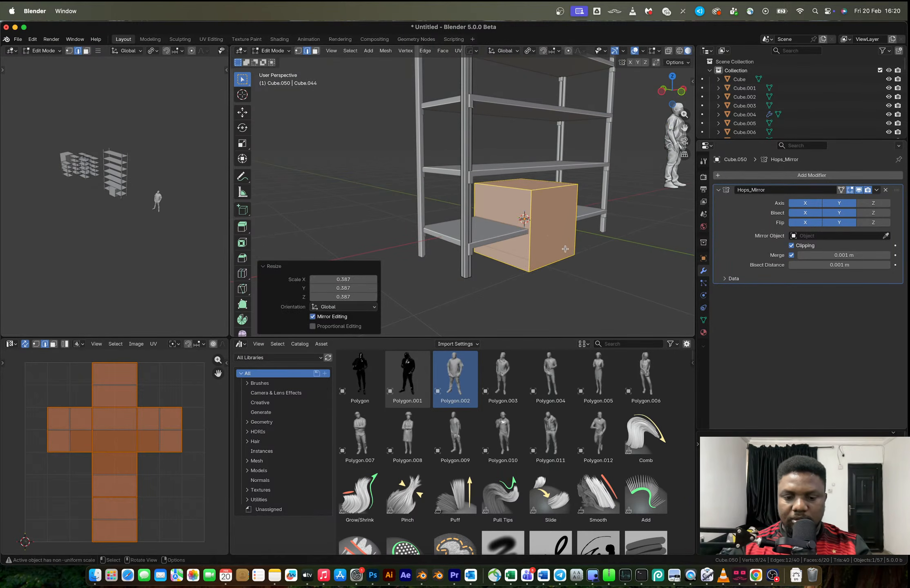
{"action": "key", "text": "g"}
{"action": "key", "text": "y"}
{"action": "key", "text": "x"}
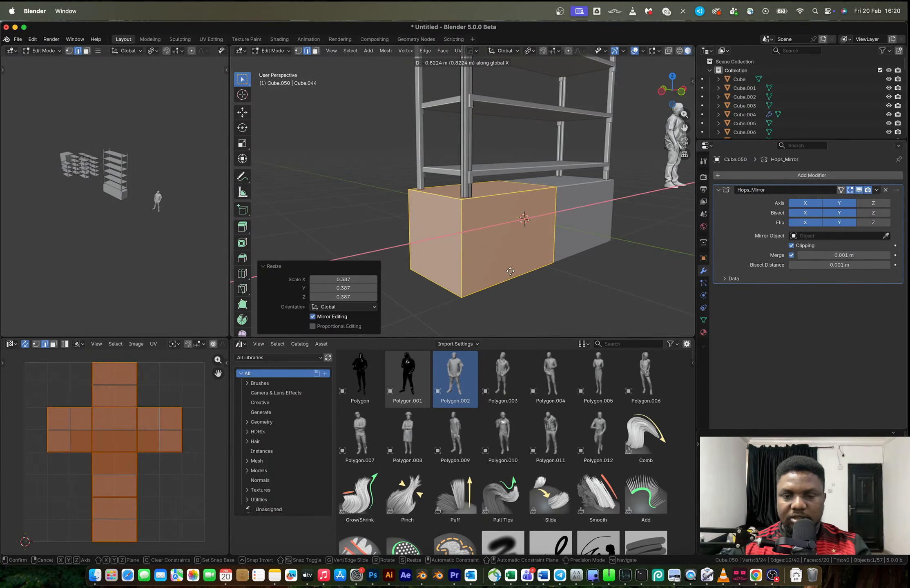
{"action": "left_click", "coordinate": [570, 251]}
{"action": "key", "text": "Tab"}
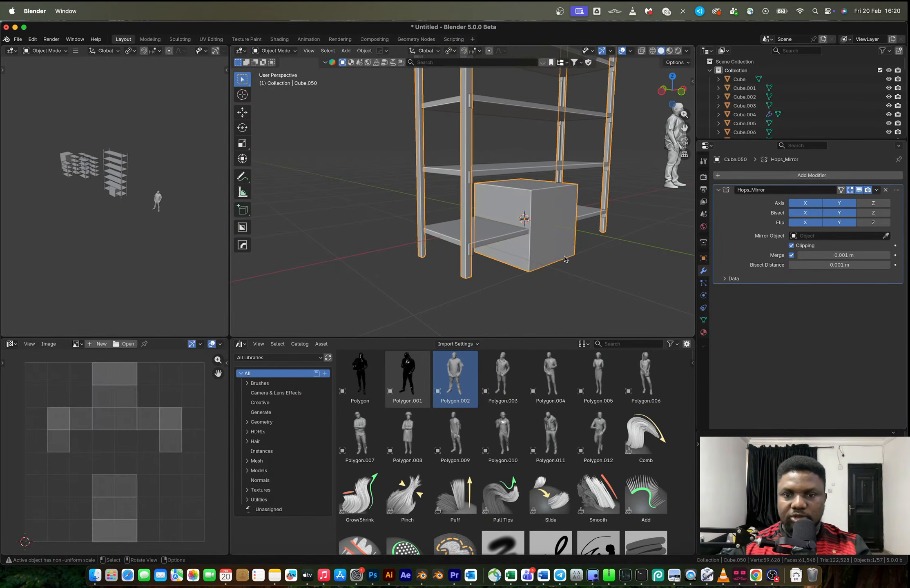
Undo the edits back past the cube added inside the post's mesh, and return to object mode
{"action": "key", "text": "x"}
{"action": "key", "text": "Escape"}
{"action": "key", "text": "ctrl+z"}
{"action": "key", "text": "ctrl+z"}
{"action": "key", "text": "ctrl+z"}
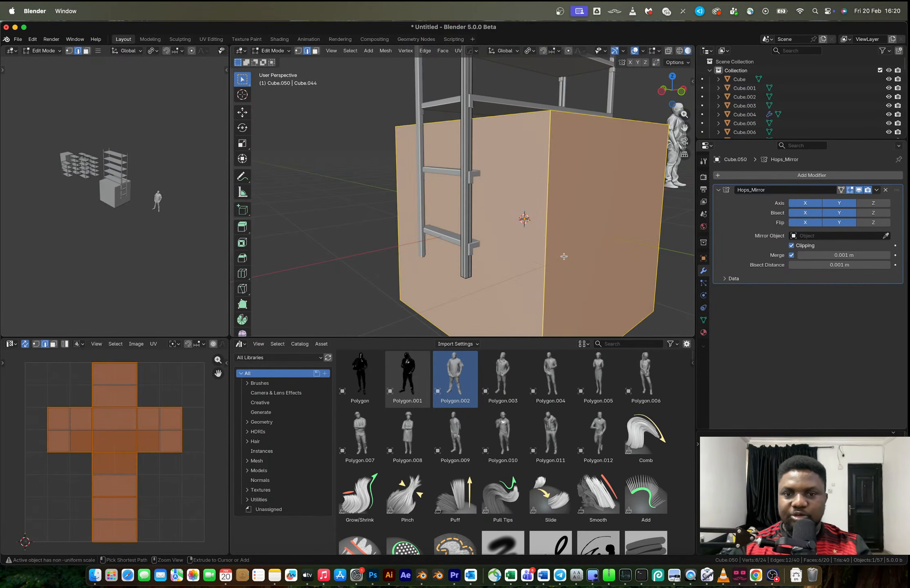
{"action": "key", "text": "ctrl+z"}
{"action": "key", "text": "Tab"}
Add a separate cube at the rack's centre, shrink it to a small block, and stretch it about 16 times along Y
{"action": "key", "text": "shift+a"}
{"action": "left_click", "coordinate": [589, 267]}
{"action": "key", "text": "s"}
{"action": "left_click", "coordinate": [515, 229]}
{"action": "key", "text": "s"}
{"action": "left_click", "coordinate": [537, 229]}
{"action": "key", "text": "s"}
{"action": "key", "text": "y"}
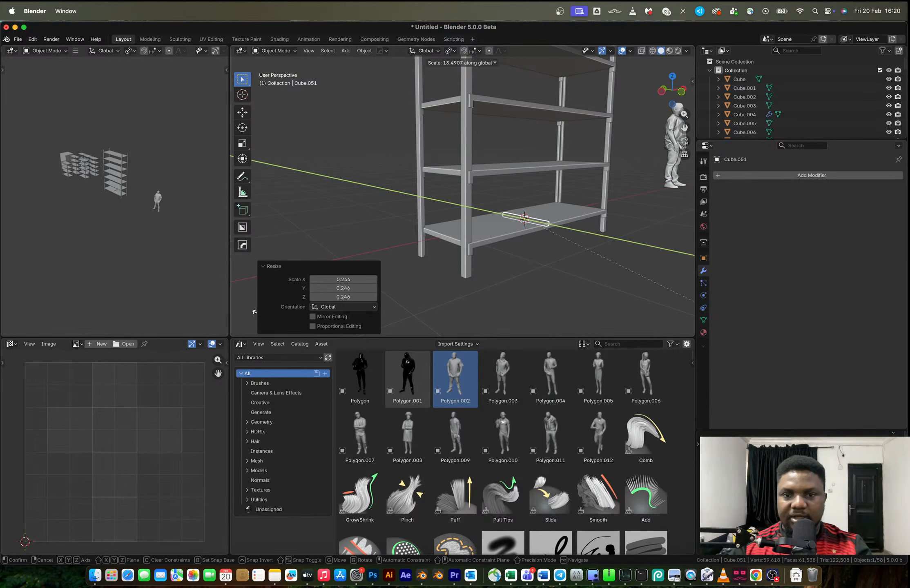
{"action": "key", "text": "Return"}
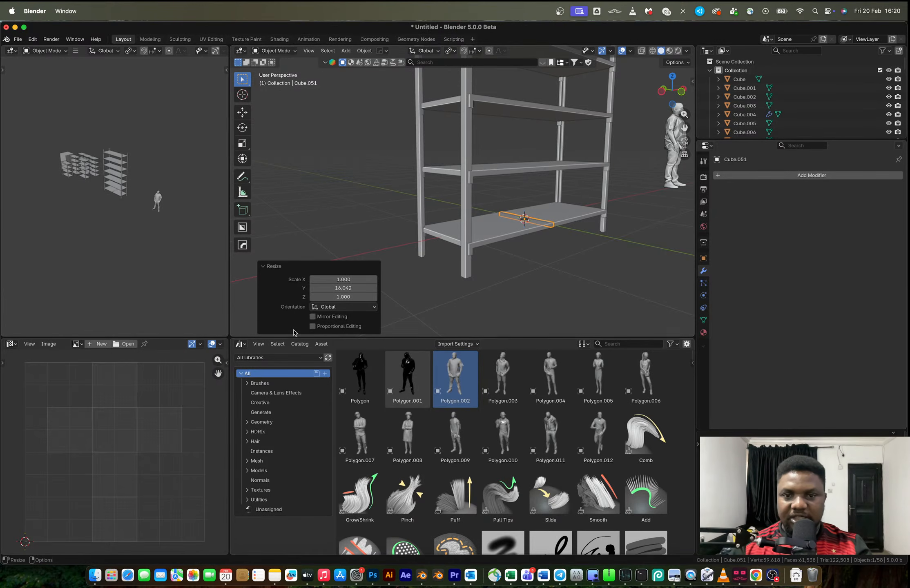
Move the bar about -1.12 m along X to the rack's end and lower it about 0.19 m below the bottom shelf
{"action": "key", "text": "g"}
{"action": "key", "text": "x"}
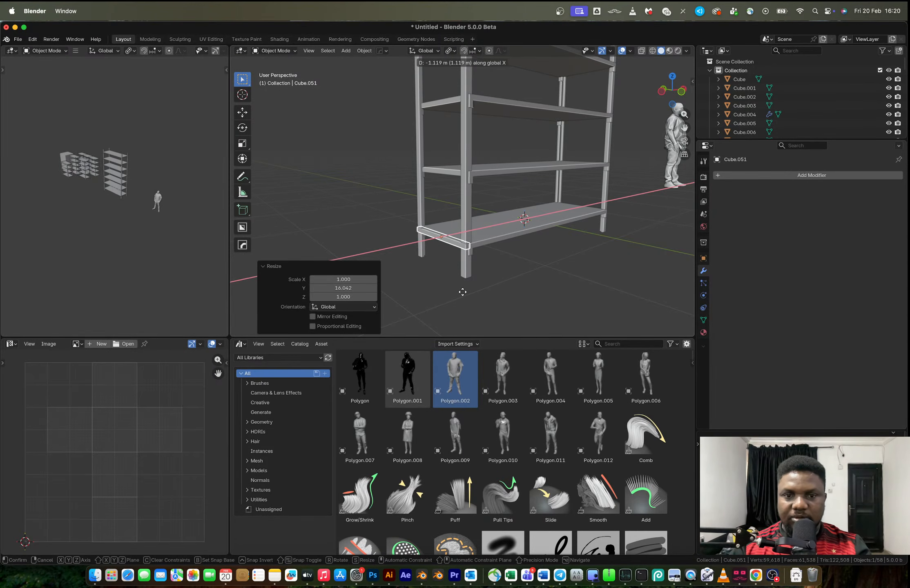
{"action": "left_click", "coordinate": [463, 293]}
{"action": "middle_click_drag", "start_coordinate": [463, 255], "coordinate": [505, 248]}
{"action": "key", "text": "g"}
{"action": "key", "text": "z"}
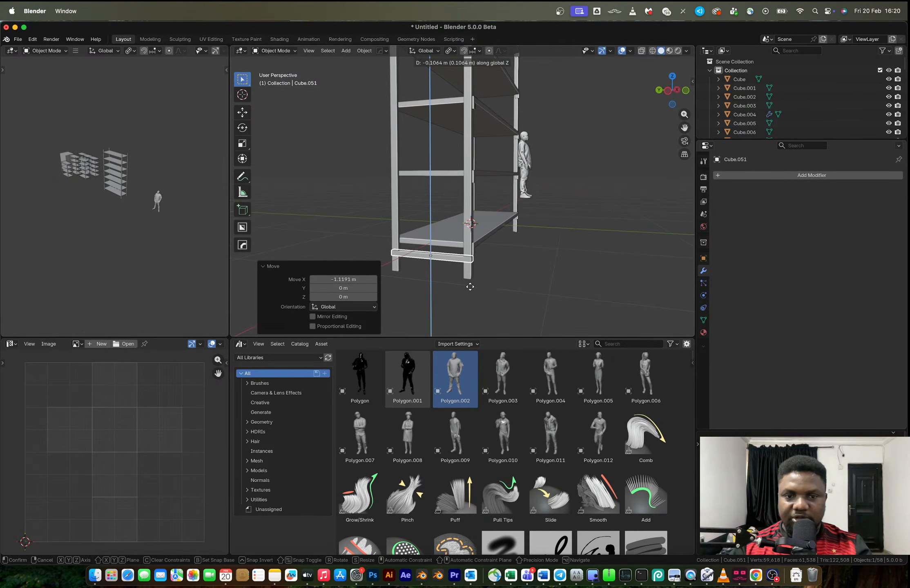
{"action": "left_click", "coordinate": [472, 297]}
Thin the bar by scaling it to about 0.44, and stretch it about 2.2 times along Y to span between the posts
{"action": "middle_click_drag", "start_coordinate": [463, 267], "coordinate": [543, 275]}
{"action": "key", "text": "s"}
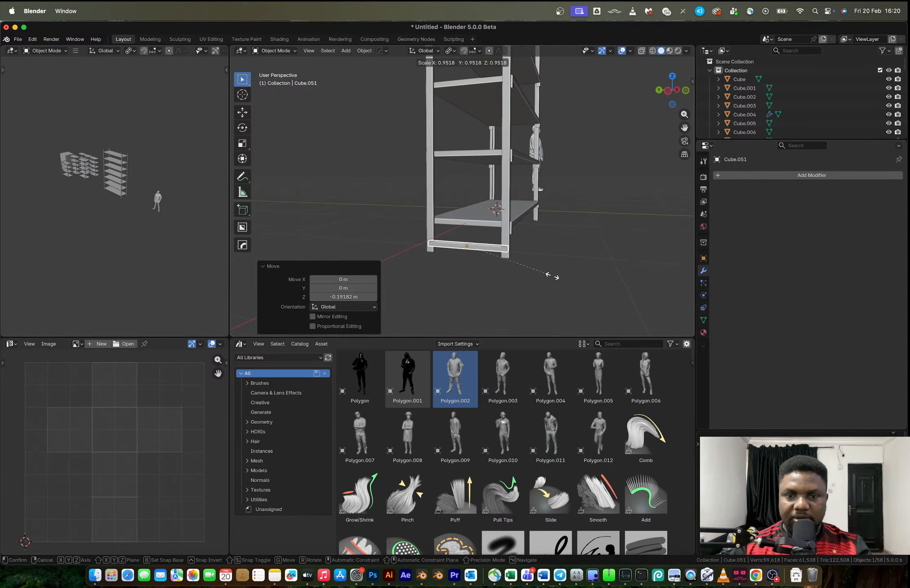
{"action": "key", "text": "x"}
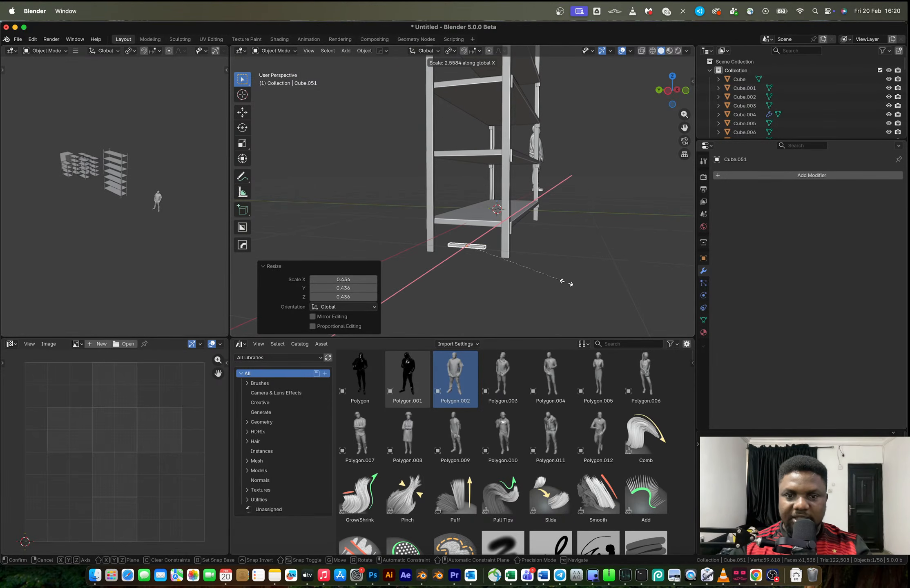
{"action": "key", "text": "y"}
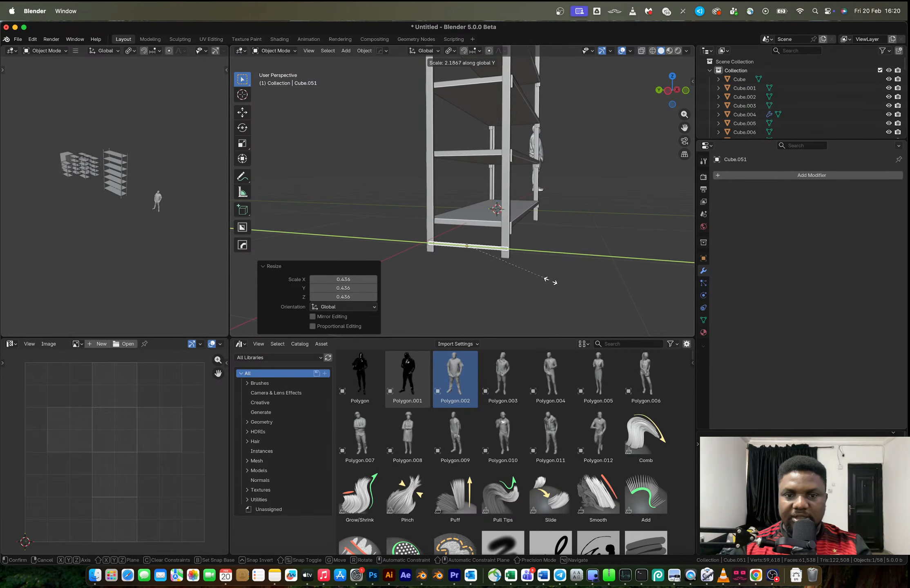
{"action": "left_click", "coordinate": [547, 280]}
{"action": "left_click", "coordinate": [552, 254]}
{"action": "middle_click_drag", "start_coordinate": [552, 254], "coordinate": [470, 247]}
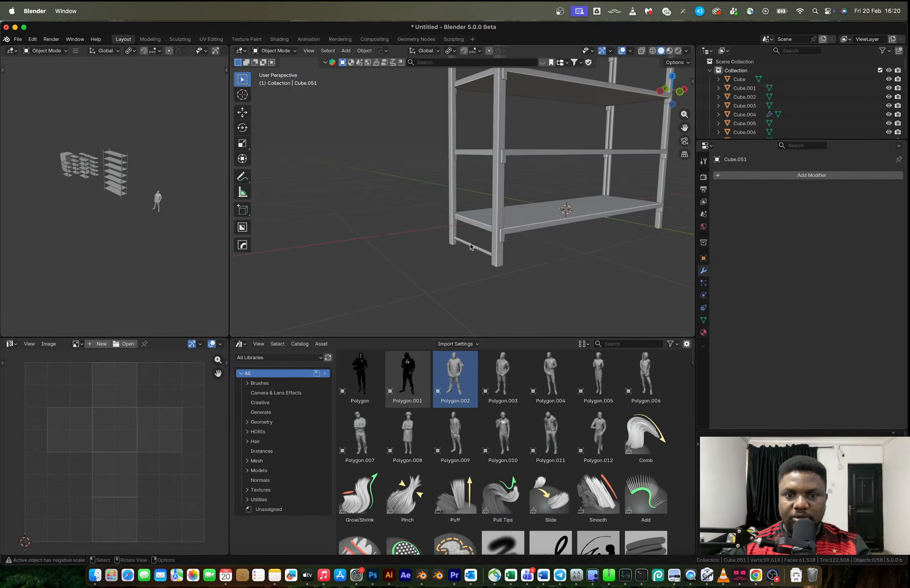
Mirror the bar across X to the rack's other end, using the posts as the mirror object
{"action": "left_click", "coordinate": [501, 258], "text": "shift"}
{"action": "key", "text": "alt+x"}
{"action": "left_click", "coordinate": [519, 215]}
{"action": "middle_click_drag", "start_coordinate": [541, 223], "coordinate": [540, 248]}
{"action": "left_click", "coordinate": [517, 264]}
{"action": "scroll", "coordinate": [518, 263], "scroll_direction": "down", "scroll_amount": 5}
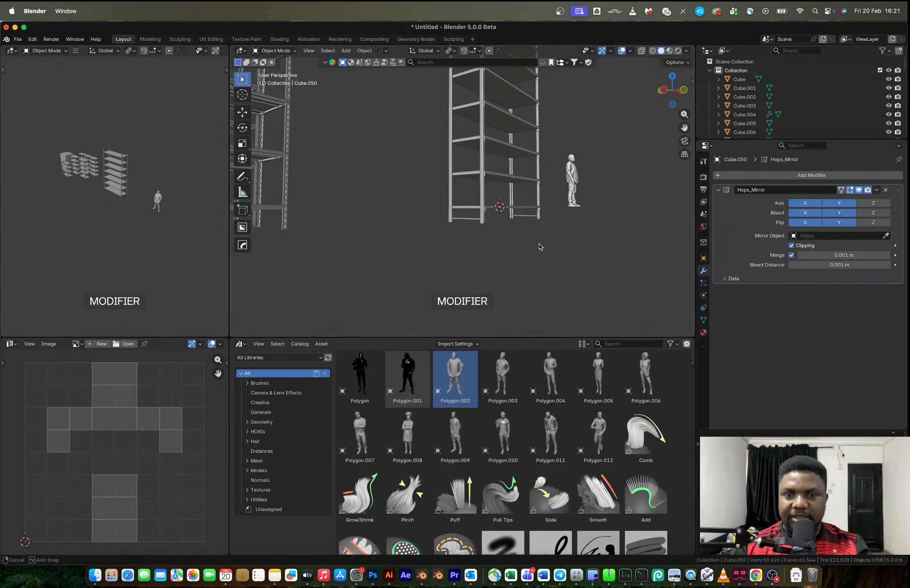
Duplicate the bar inside its mesh twice upward along Z, first about 1.98 m and again to the top shelf, and return to object mode
{"action": "left_click", "coordinate": [475, 220]}
{"action": "key", "text": "Tab"}
{"action": "middle_click_drag", "start_coordinate": [475, 221], "coordinate": [489, 204]}
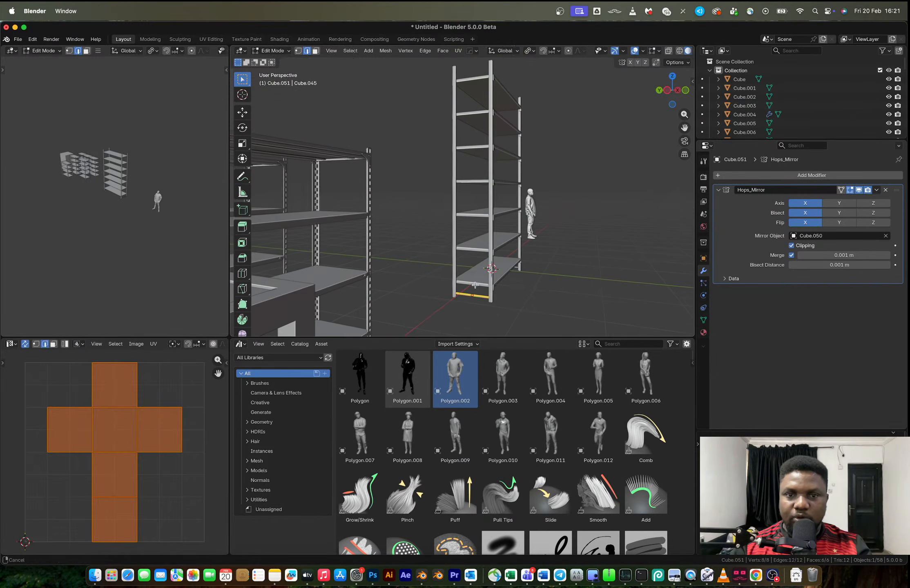
{"action": "key", "text": "shift+d"}
{"action": "key", "text": "z"}
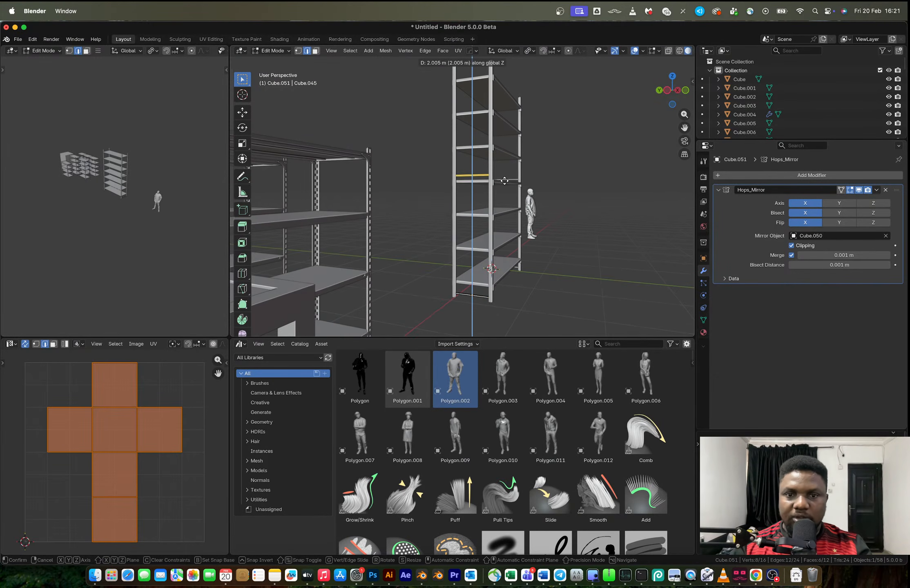
{"action": "left_click", "coordinate": [504, 182]}
{"action": "key", "text": "shift+d"}
{"action": "key", "text": "z"}
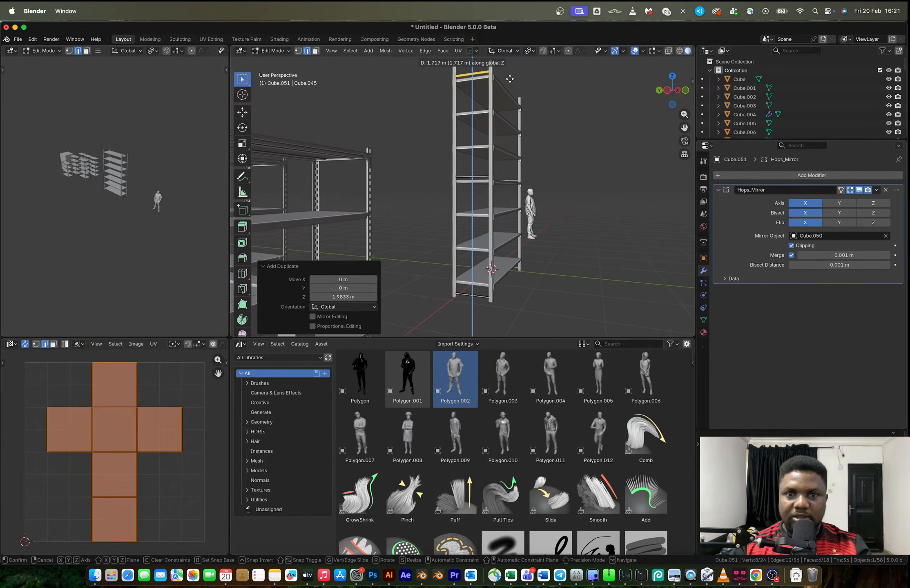
{"action": "left_click", "coordinate": [513, 88]}
{"action": "key", "text": "Tab"}
{"action": "middle_click_drag", "start_coordinate": [527, 175], "coordinate": [549, 229]}
{"action": "left_click", "coordinate": [646, 193]}
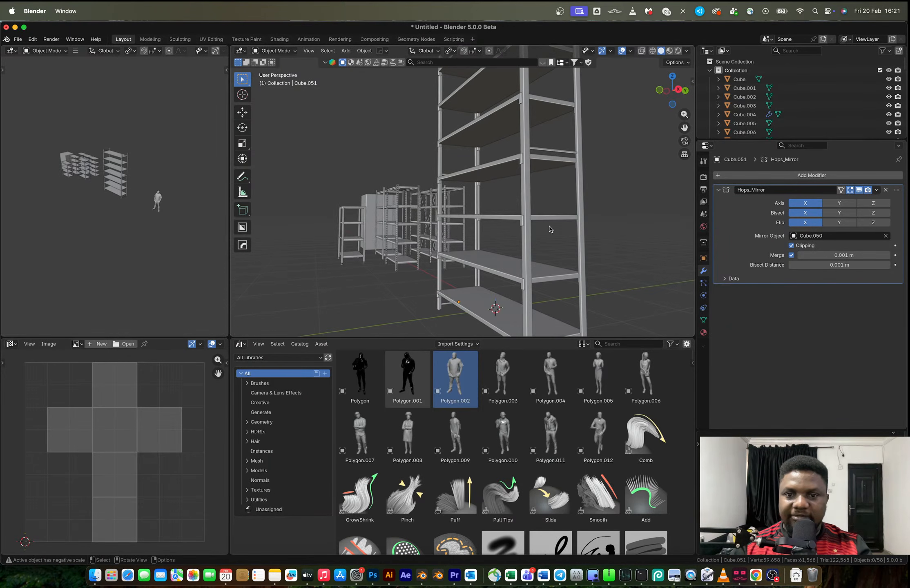
Cut 38 evenly spaced, centred edge loops across the height of the rack's post
{"action": "left_click", "coordinate": [532, 244]}
{"action": "key", "text": "Tab"}
{"action": "key", "text": "ctrl+r"}
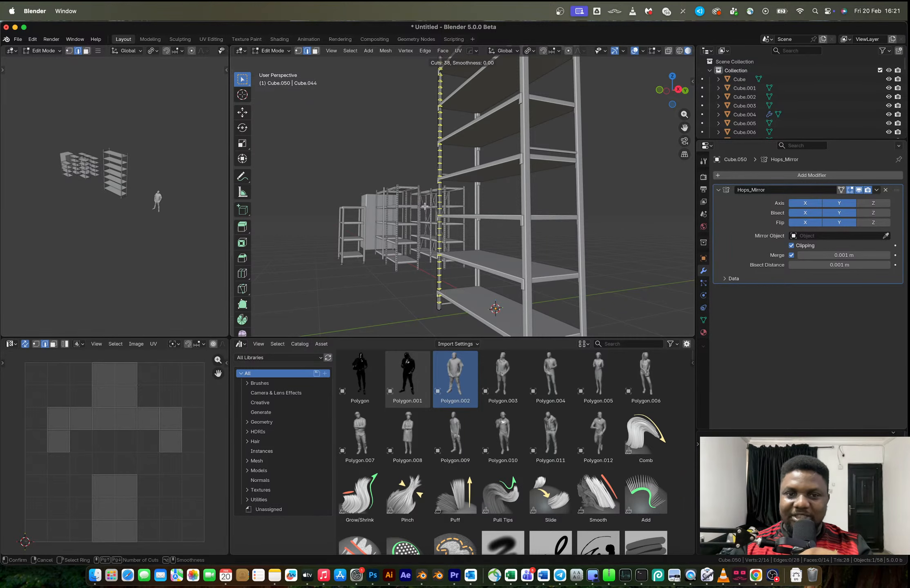
{"action": "left_click", "coordinate": [425, 205]}
{"action": "right_click", "coordinate": [425, 206]}
{"action": "middle_click_drag", "start_coordinate": [433, 180], "coordinate": [489, 211]}
{"action": "scroll", "coordinate": [505, 217], "scroll_direction": "up", "scroll_amount": 5}
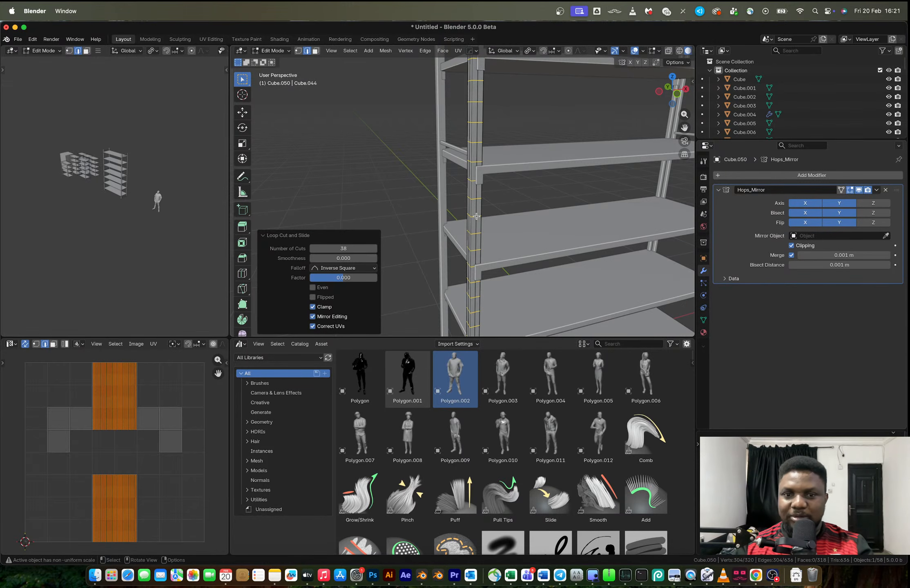
Dissolve the lengthwise edge loops running down the middle of the post's faces
{"action": "left_click", "coordinate": [473, 218], "text": "alt"}
{"action": "mouse_move", "coordinate": [473, 220]}
{"action": "middle_mouse_down"}
{"action": "mouse_move", "coordinate": [510, 207]}
{"action": "mouse_move", "coordinate": [486, 206]}
{"action": "middle_mouse_up"}
{"action": "left_click", "coordinate": [508, 206], "text": "alt+shift"}
{"action": "scroll", "coordinate": [486, 205], "scroll_direction": "up", "scroll_amount": 4}
{"action": "key", "text": "x"}
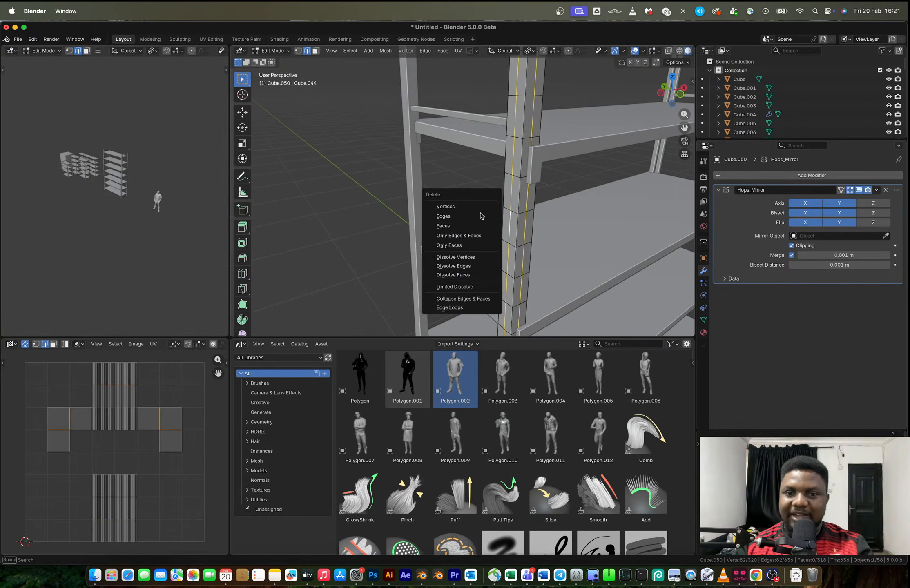
{"action": "left_click", "coordinate": [478, 266]}
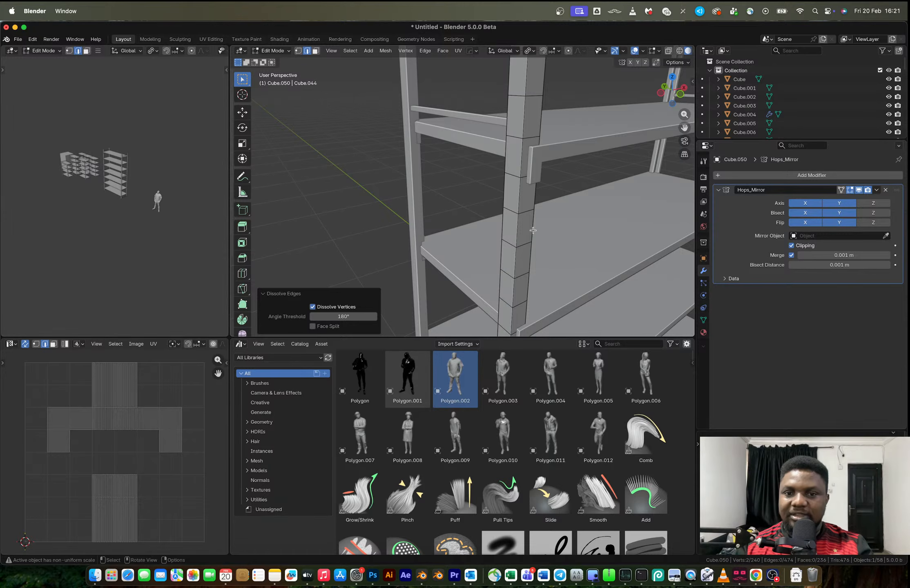
Select the post's two outer face strips, and apply the object's scale with that selection kept
{"action": "key", "text": "a"}
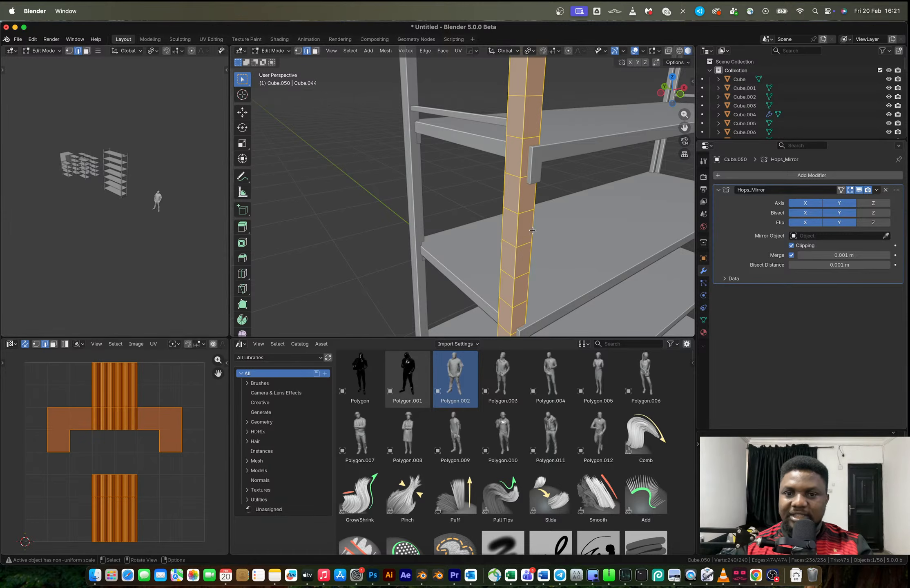
{"action": "key", "text": "3"}
{"action": "left_click", "coordinate": [524, 244], "text": "alt"}
{"action": "left_click", "coordinate": [511, 245], "text": "alt+shift"}
{"action": "middle_click_drag", "start_coordinate": [513, 245], "coordinate": [495, 269]}
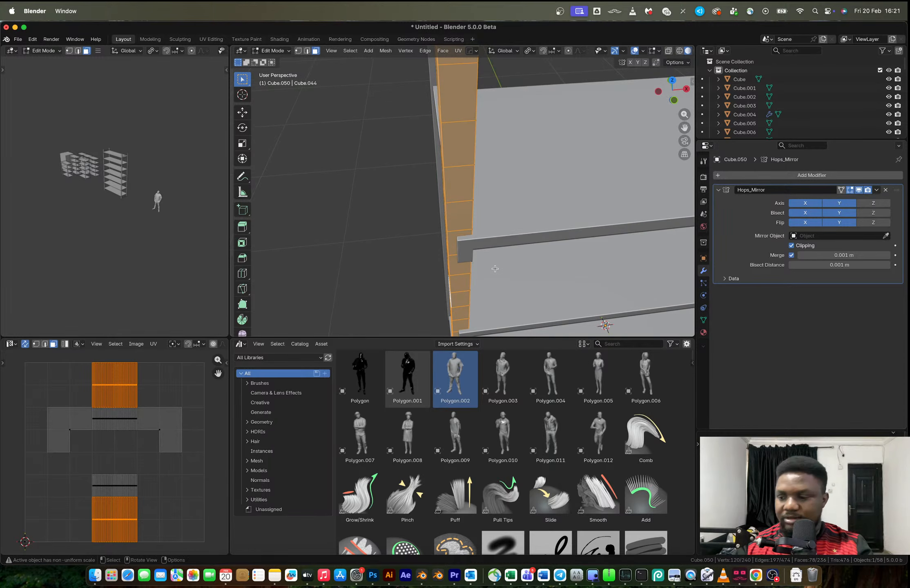
{"action": "key", "text": "Tab"}
{"action": "key", "text": "ctrl+a"}
{"action": "left_click", "coordinate": [495, 269]}
{"action": "key", "text": "Tab"}
Inset the selected post faces individually by about 0.02 m and shrink them inward about 0.009 m, then return to object mode
{"action": "middle_click_drag", "start_coordinate": [485, 213], "coordinate": [483, 225], "text": "shift"}
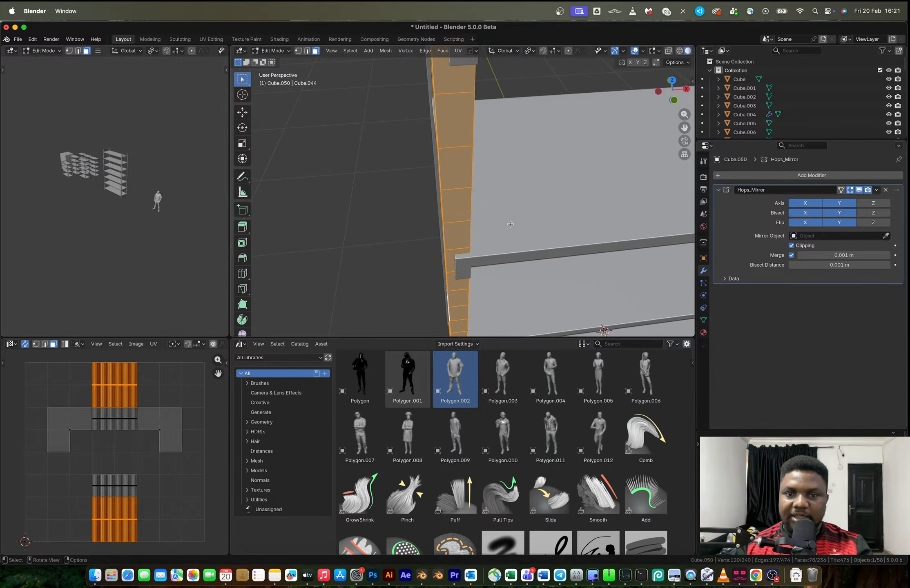
{"action": "key", "text": "i"}
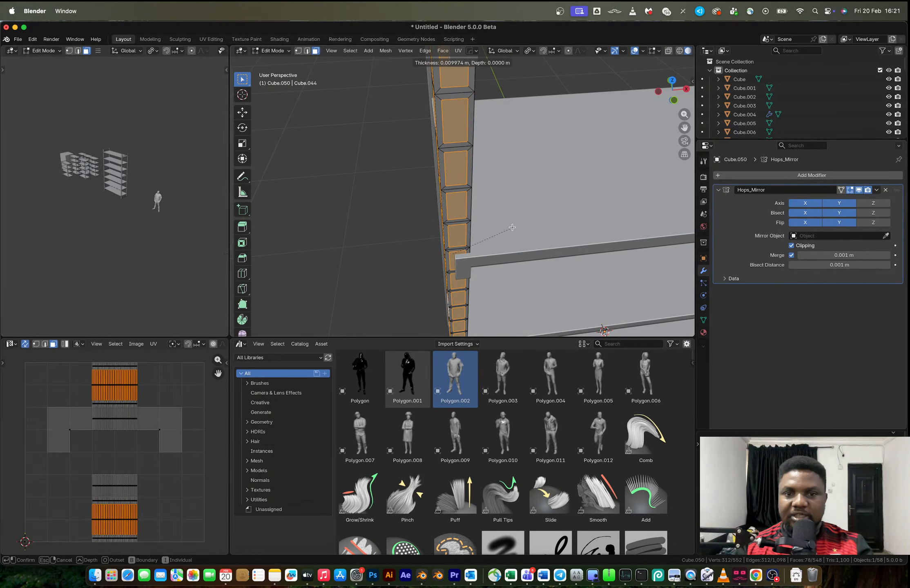
{"action": "left_click", "coordinate": [496, 231]}
{"action": "key", "text": "alt+s"}
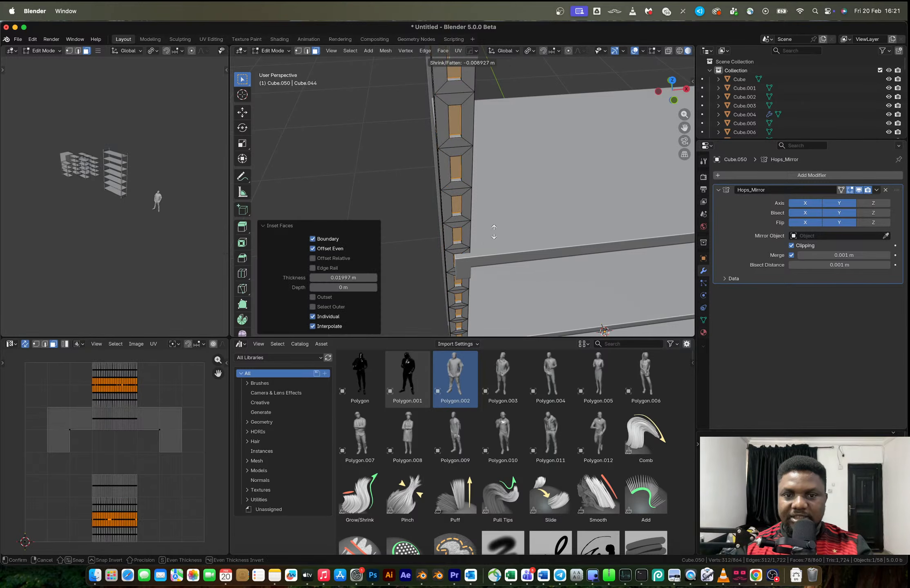
{"action": "left_click", "coordinate": [494, 231]}
{"action": "key", "text": "Tab"}
{"action": "scroll", "coordinate": [494, 231], "scroll_direction": "down", "scroll_amount": 4}
{"action": "middle_click_drag", "start_coordinate": [494, 232], "coordinate": [455, 206]}
{"action": "left_click", "coordinate": [494, 210]}
{"action": "scroll", "coordinate": [495, 209], "scroll_direction": "down", "scroll_amount": 4}
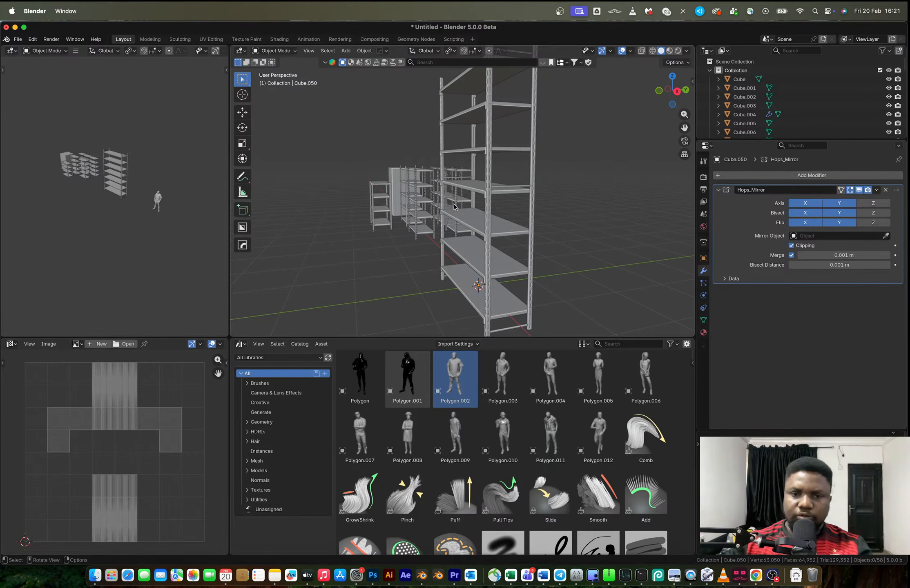
In right orthographic view, add a 12-vertex cylinder, shrink it, and stretch it 38.5 times along Z into a thin rod
{"action": "left_click", "coordinate": [676, 91]}
{"action": "middle_click_drag", "start_coordinate": [479, 270], "coordinate": [513, 226], "text": "shift"}
{"action": "scroll", "coordinate": [512, 226], "scroll_direction": "up", "scroll_amount": 4}
{"action": "key", "text": "shift+a"}
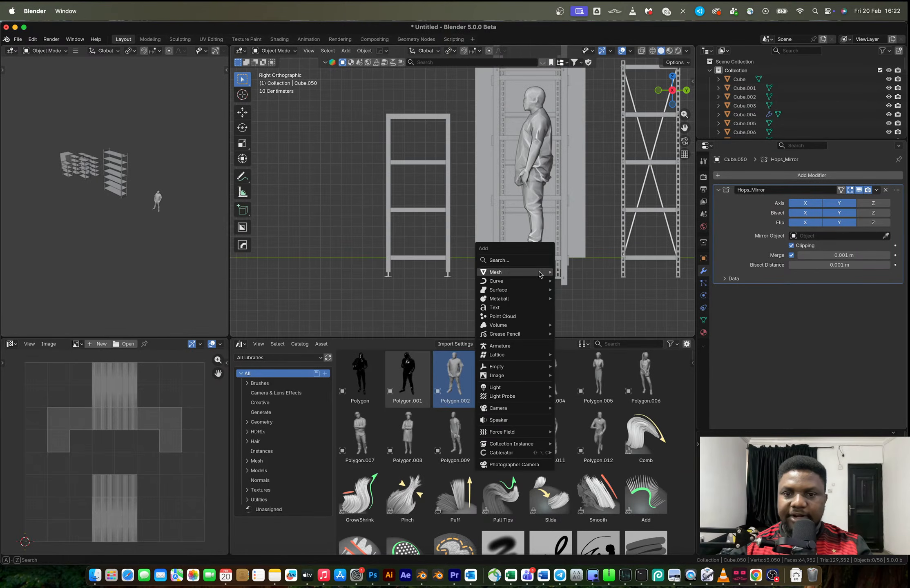
{"action": "mouse_move", "coordinate": [510, 273]}
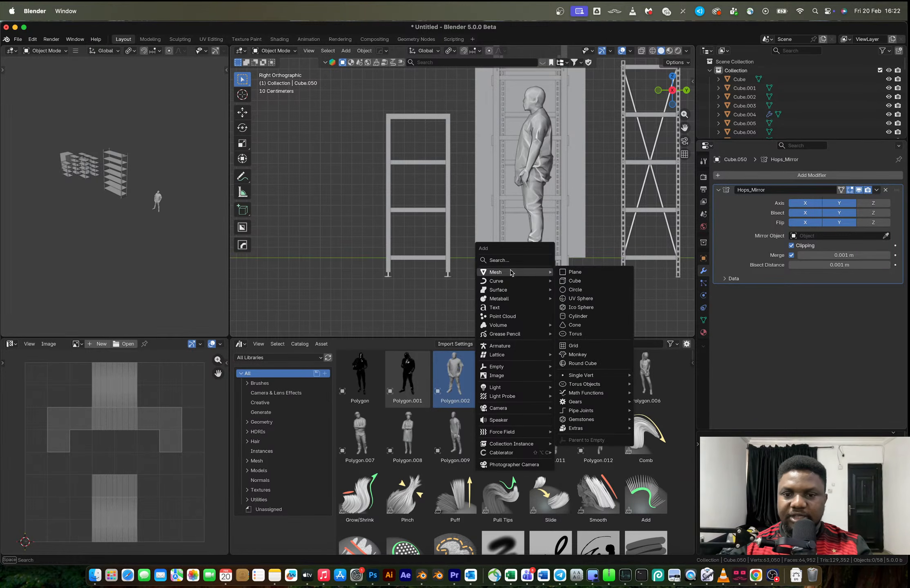
{"action": "left_click", "coordinate": [578, 316]}
{"action": "key", "text": "s"}
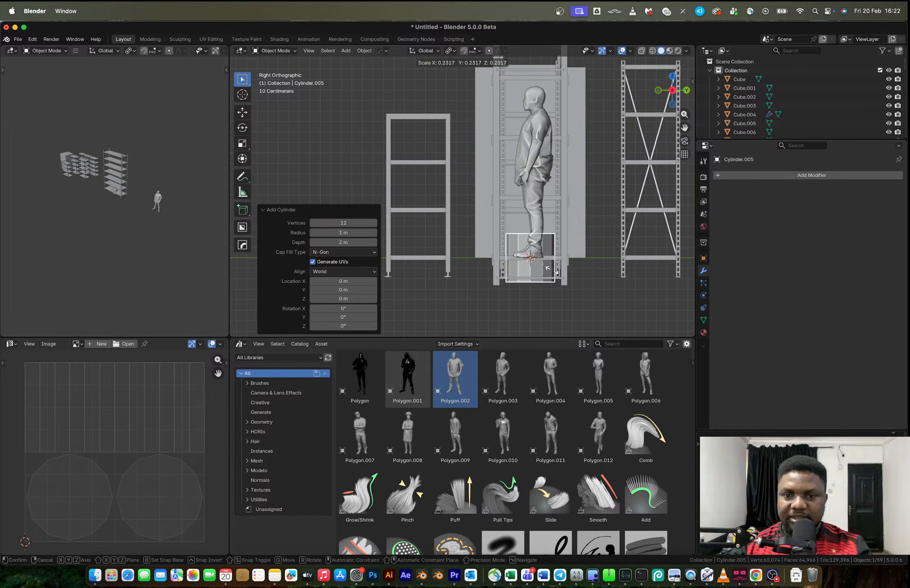
{"action": "left_click", "coordinate": [527, 258]}
{"action": "key", "text": "s"}
{"action": "key", "text": "z"}
{"action": "left_click", "coordinate": [639, 302]}
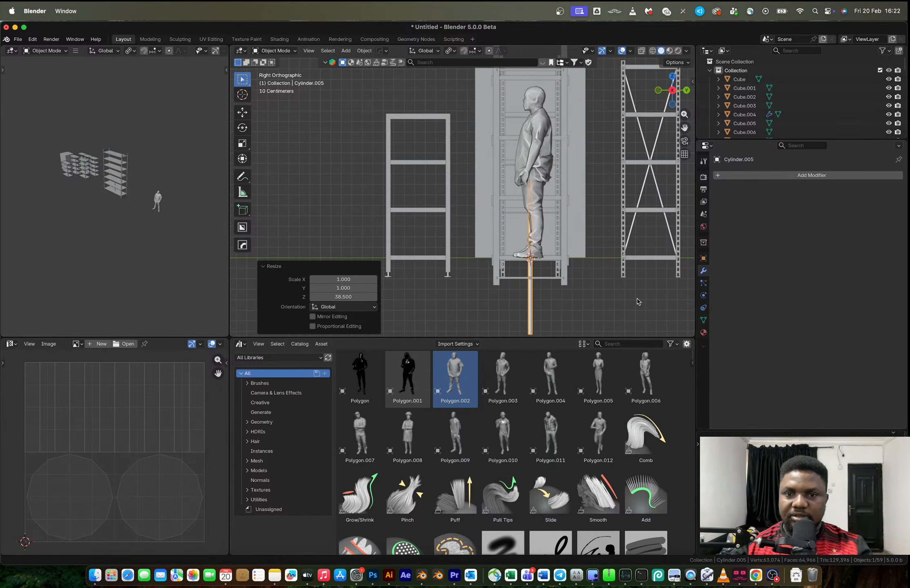
Slim the vertical rod by shortening and rescaling it, and lengthen it about 2.57 times along Z
{"action": "key", "text": "s"}
{"action": "key", "text": "z"}
{"action": "left_click", "coordinate": [553, 236]}
{"action": "key", "text": "s"}
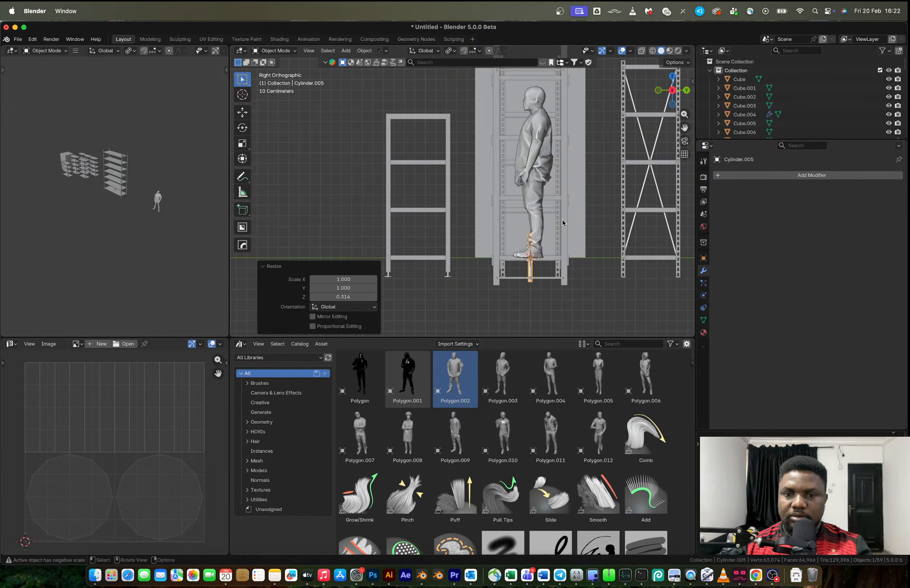
{"action": "left_click", "coordinate": [543, 239]}
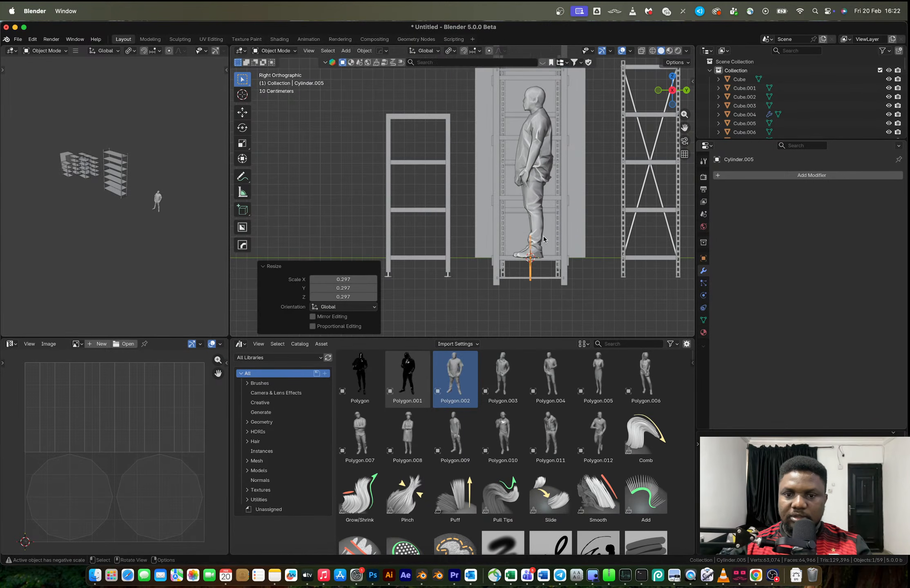
{"action": "key", "text": "s"}
{"action": "key", "text": "z"}
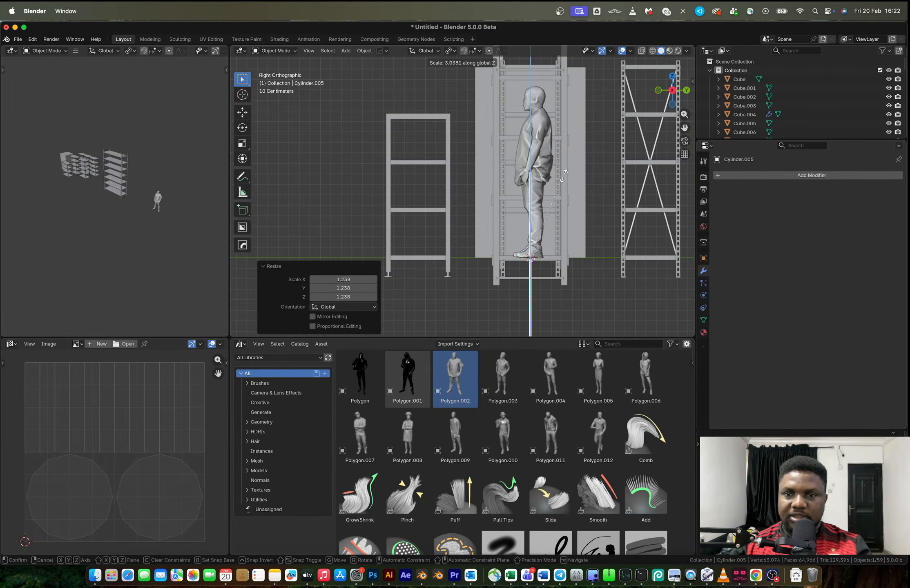
{"action": "left_click", "coordinate": [569, 175]}
Move the vertical rod up about 0.77 m and stretch it about 1.22 times along Z
{"action": "scroll", "coordinate": [533, 159], "scroll_direction": "down", "scroll_amount": 4}
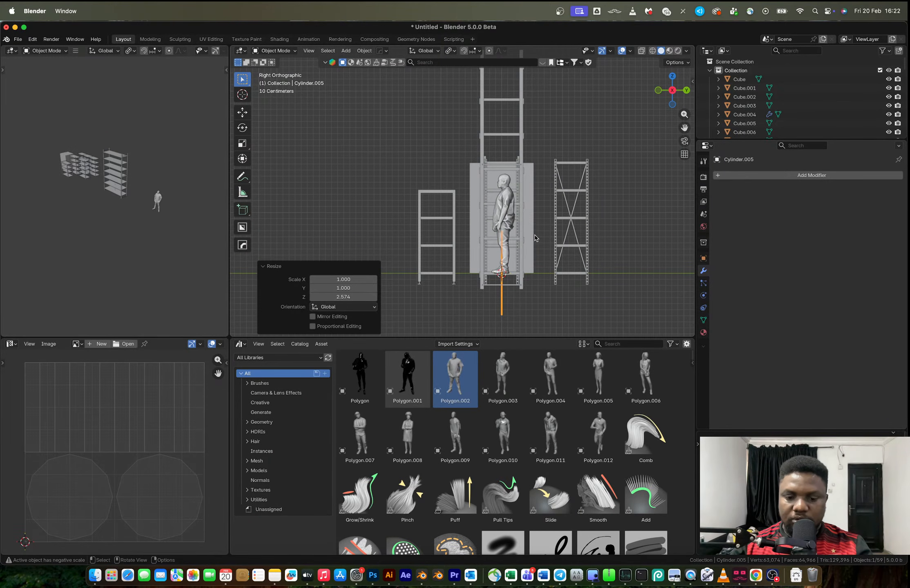
{"action": "key", "text": "g"}
{"action": "left_click", "coordinate": [533, 190]}
{"action": "key", "text": "s"}
{"action": "key", "text": "z"}
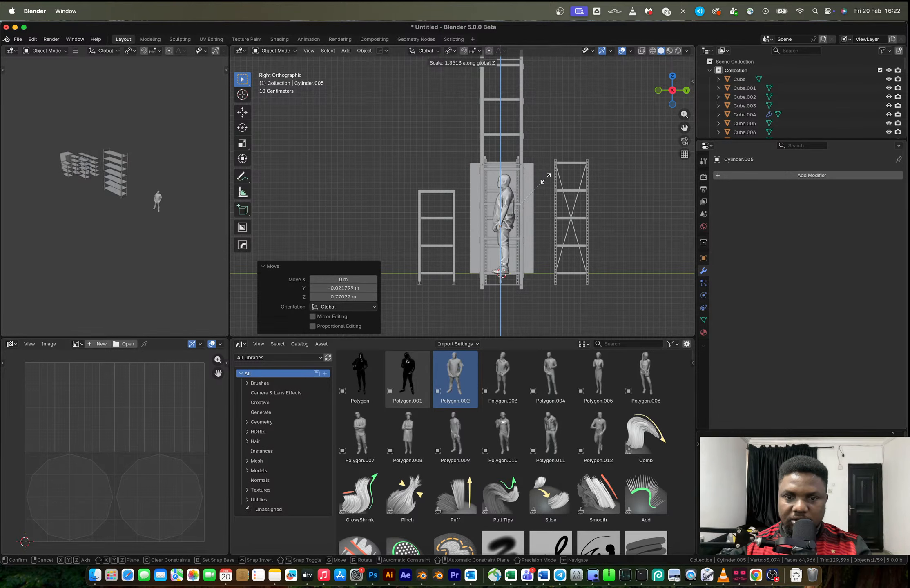
{"action": "left_click", "coordinate": [544, 184]}
Raise the rod along Z and lengthen it by a further factor of about 1.06 along Z
{"action": "key", "text": "g"}
{"action": "key", "text": "z"}
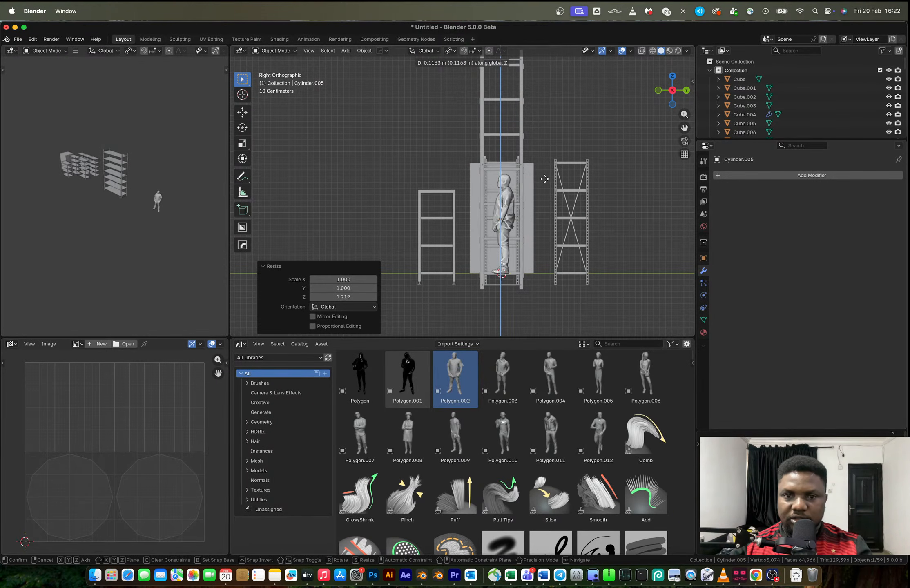
{"action": "left_click", "coordinate": [544, 179]}
{"action": "key", "text": "s"}
{"action": "key", "text": "z"}
{"action": "left_click", "coordinate": [547, 177]}
Rotate the rod 20.2° into a diagonal, nudge it about 0.025 m along Y and -0.025 m along Z, and enlarge it slightly
{"action": "key", "text": "r"}
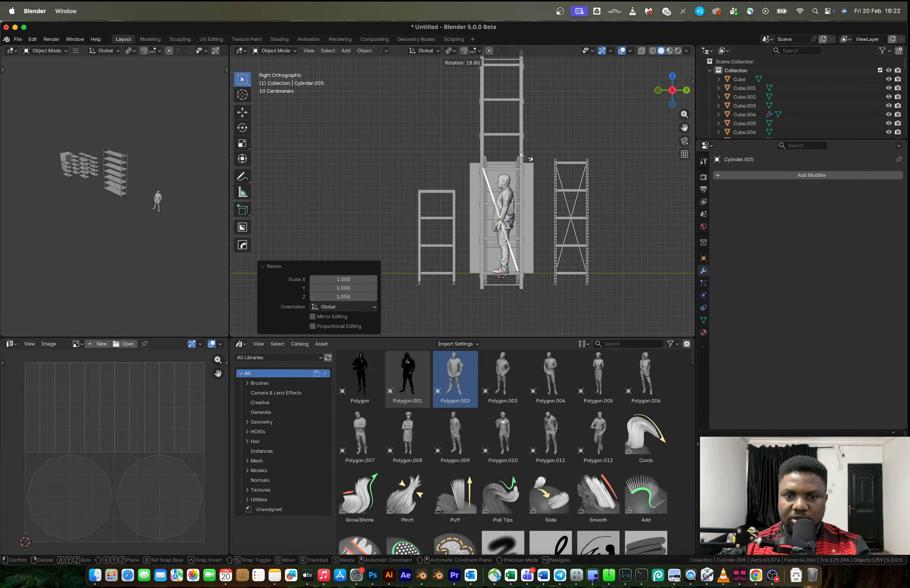
{"action": "left_click", "coordinate": [525, 158]}
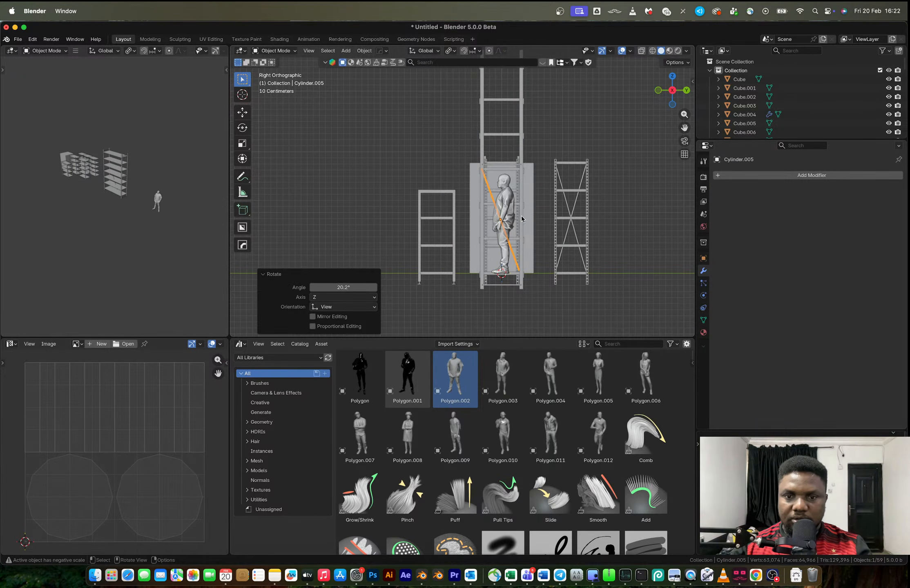
{"action": "scroll", "coordinate": [482, 211], "scroll_direction": "up", "scroll_amount": 3}
{"action": "key", "text": "g"}
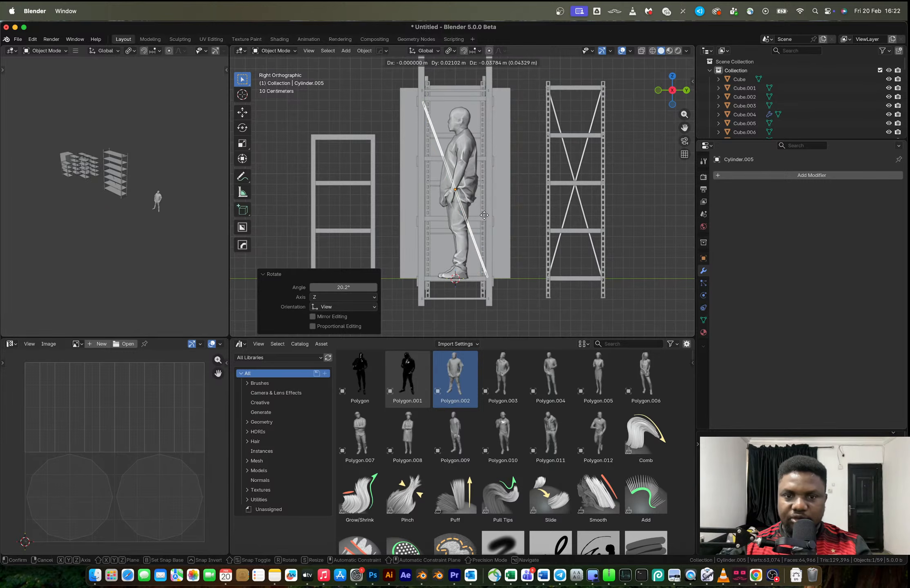
{"action": "key", "text": "s"}
{"action": "left_click", "coordinate": [483, 213]}
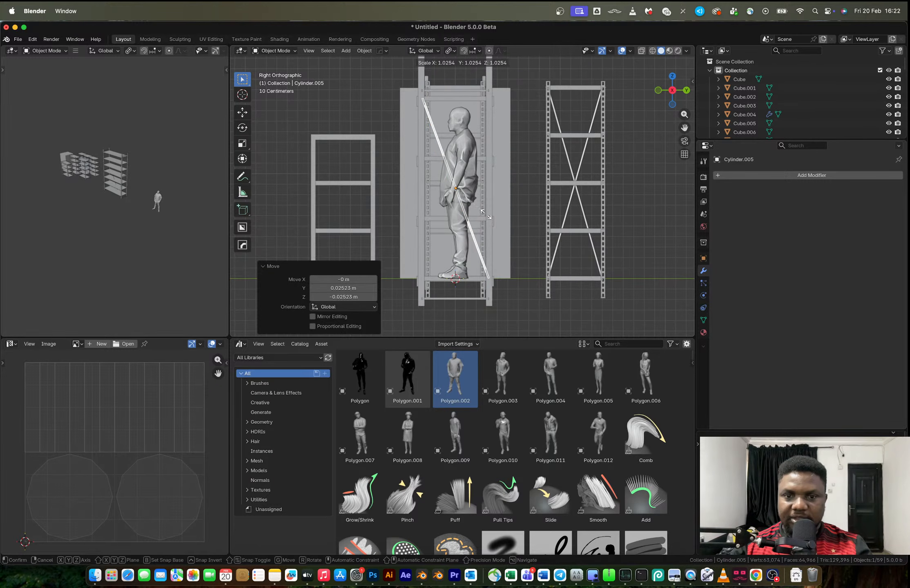
Duplicate the diagonal rod in place within its mesh and rotate the copy about -40° to form an X-shaped cross brace
{"action": "key", "text": "Tab"}
{"action": "key", "text": "shift+d"}
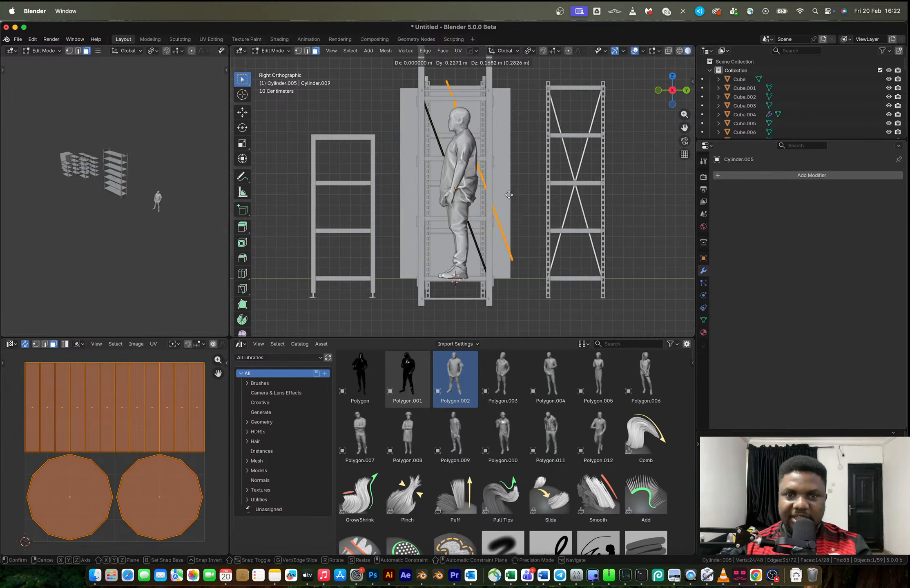
{"action": "right_click", "coordinate": [511, 194]}
{"action": "key", "text": "r"}
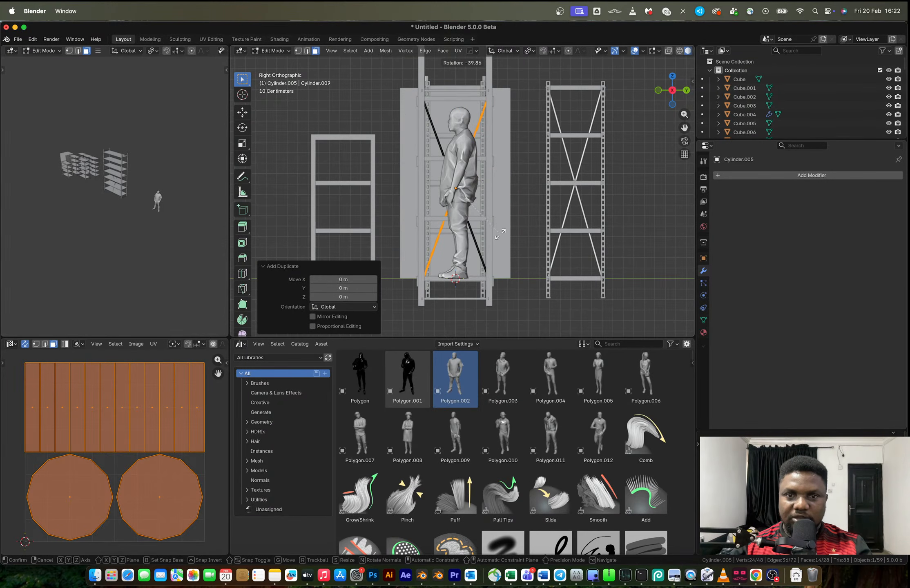
{"action": "left_click", "coordinate": [500, 234]}
{"action": "key", "text": "Tab"}
{"action": "middle_click_drag", "start_coordinate": [502, 228], "coordinate": [517, 187]}
{"action": "key", "text": "shift+d"}
{"action": "key", "text": "x"}
{"action": "left_click", "coordinate": [583, 212]}
{"action": "key", "text": "super+z"}
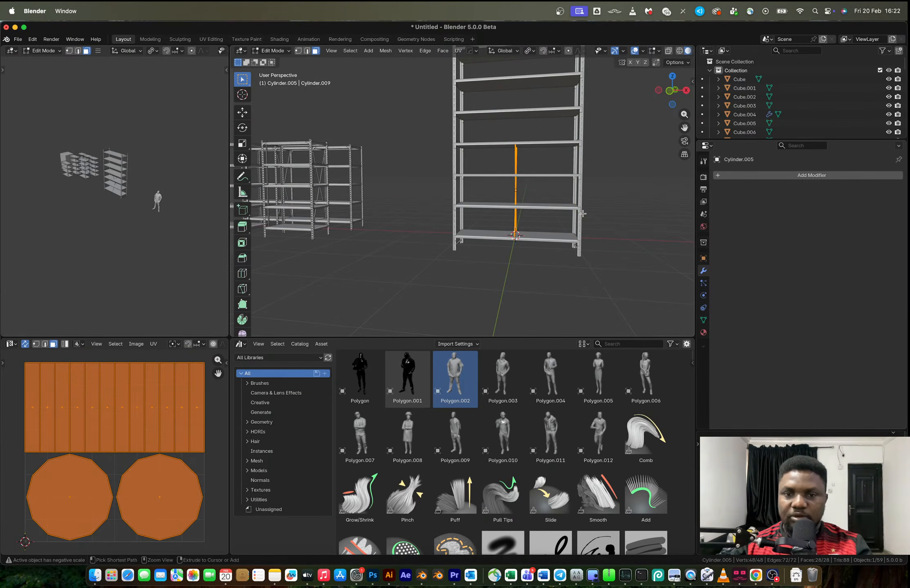
{"action": "key", "text": "f"}
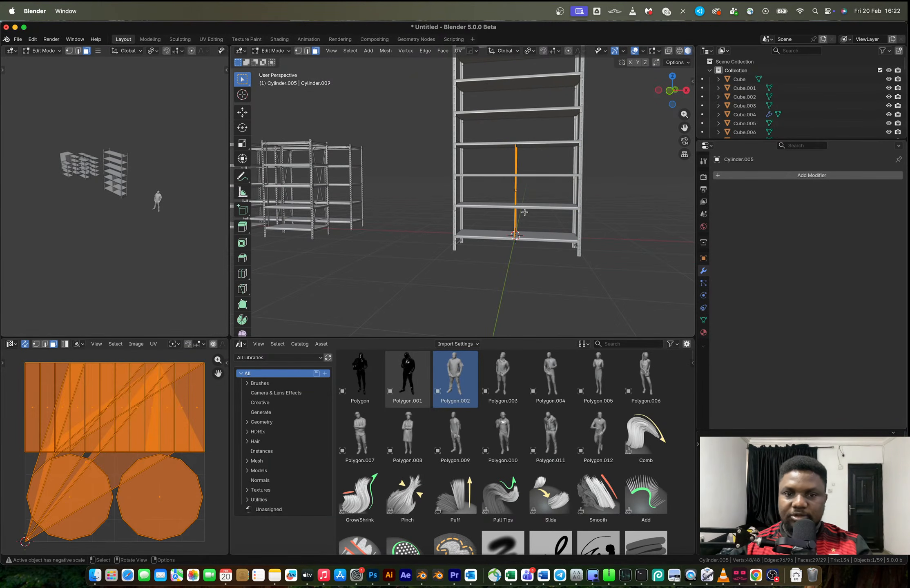
{"action": "key", "text": "super+z"}
Move the cross brace about 1.1 m along X to the rack's side posts, check it from the front, and return to object mode
{"action": "key", "text": "g"}
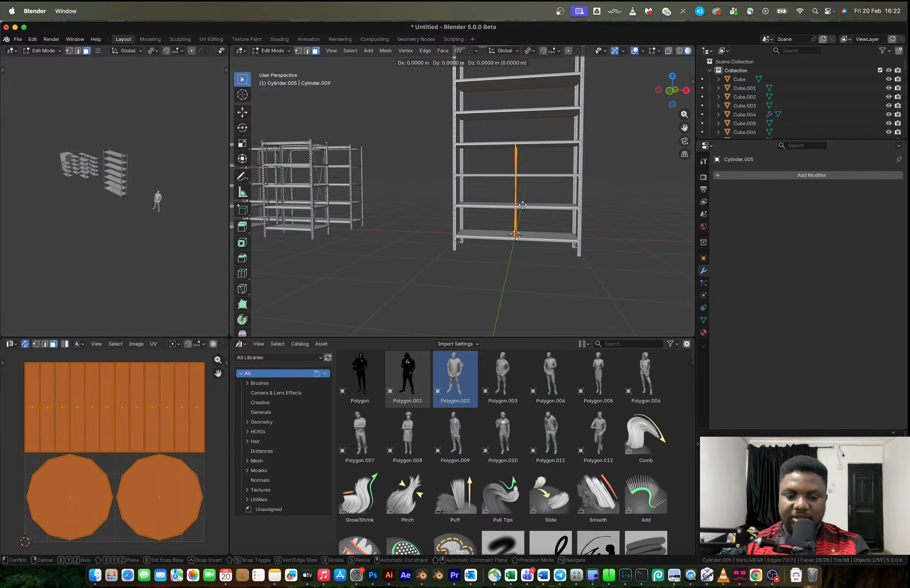
{"action": "key", "text": "x"}
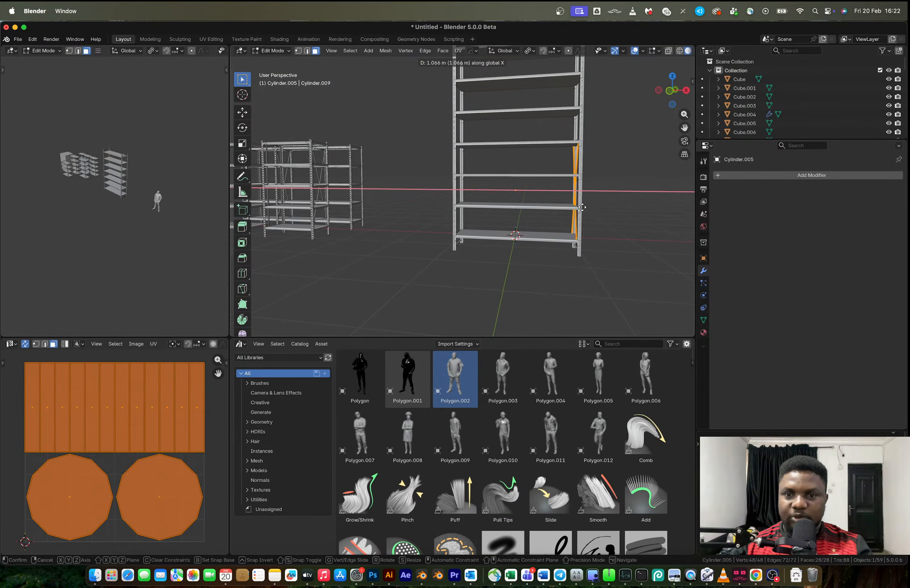
{"action": "left_click", "coordinate": [583, 208]}
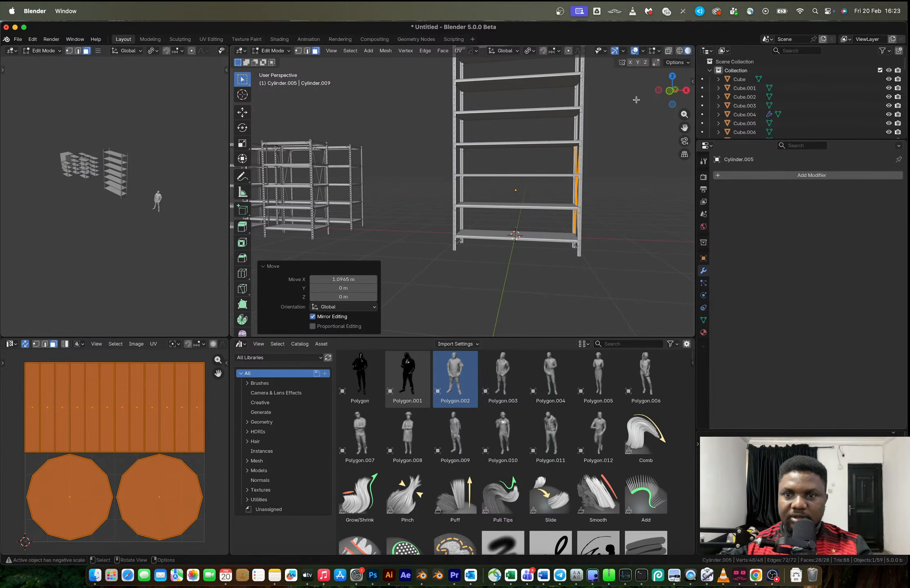
{"action": "left_click", "coordinate": [669, 91]}
{"action": "middle_click_drag", "start_coordinate": [595, 158], "coordinate": [506, 178], "text": "shift"}
{"action": "scroll", "coordinate": [506, 178], "scroll_direction": "up", "scroll_amount": 2}
{"action": "scroll", "coordinate": [506, 179], "scroll_direction": "down", "scroll_amount": 3}
{"action": "key", "text": "Tab"}
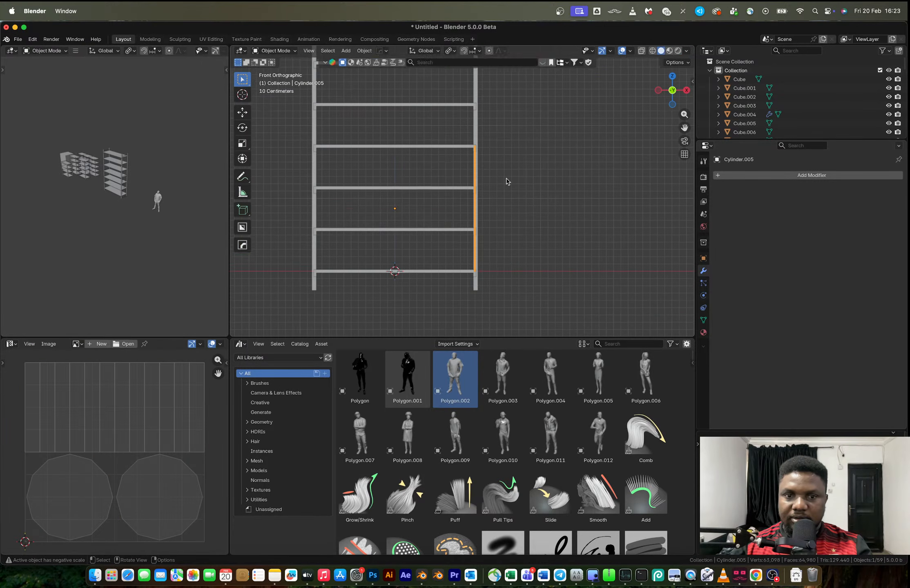
Try to mirror the cross brace across X to the rack's opposite side with the mirror gizmo
{"action": "key", "text": "alt+x"}
{"action": "left_click", "coordinate": [452, 210]}
{"action": "scroll", "coordinate": [471, 196], "scroll_direction": "down", "scroll_amount": 4}
{"action": "mouse_move", "coordinate": [472, 195]}
{"action": "middle_mouse_down"}
{"action": "mouse_move", "coordinate": [410, 198]}
{"action": "mouse_move", "coordinate": [477, 200]}
{"action": "middle_mouse_up"}
{"action": "key", "text": "super+z"}
{"action": "key", "text": "Tab"}
{"action": "key", "text": "Tab"}
{"action": "key", "text": "alt+x"}
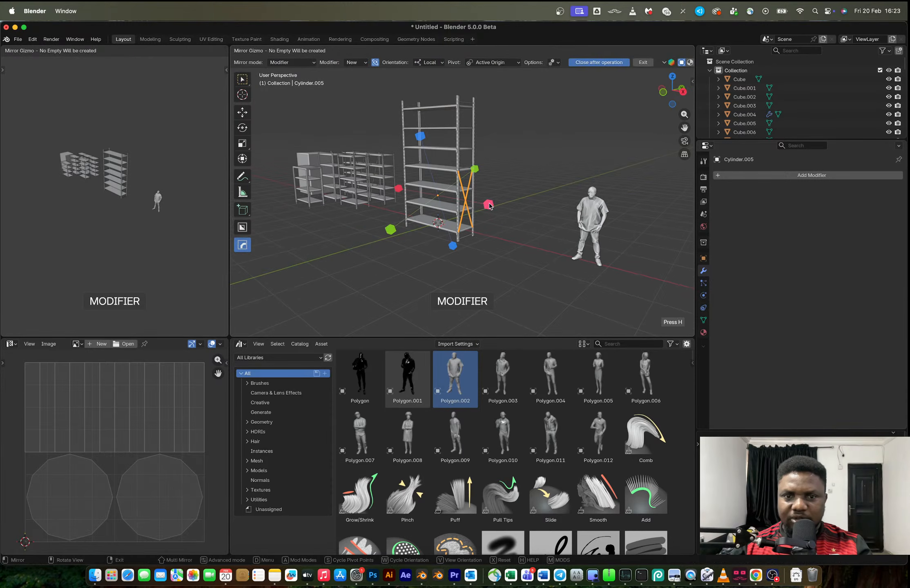
{"action": "left_click", "coordinate": [489, 205]}
{"action": "key", "text": "super+z"}
{"action": "scroll", "coordinate": [480, 201], "scroll_direction": "up", "scroll_amount": 3}
{"action": "middle_click_drag", "start_coordinate": [479, 201], "coordinate": [463, 200]}
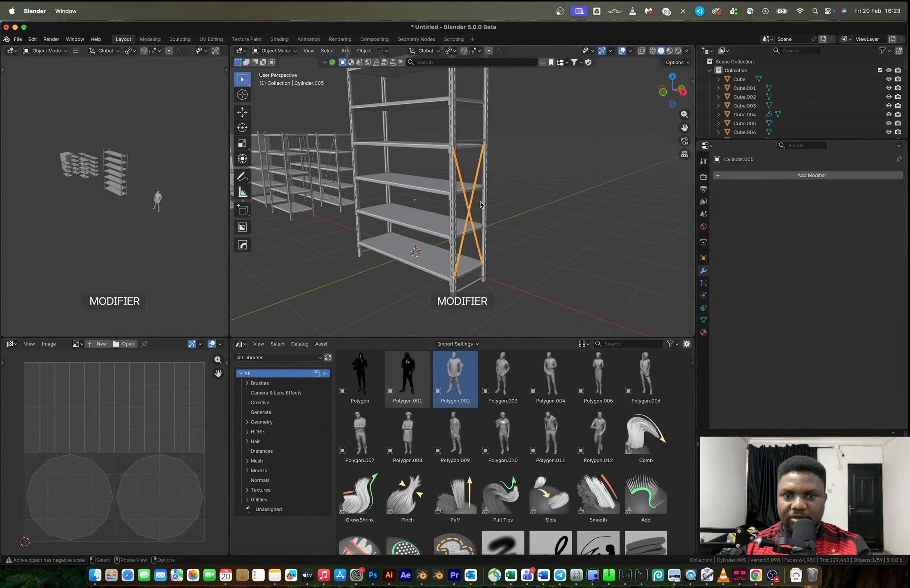
{"action": "key", "text": "Tab"}
{"action": "key", "text": "Tab"}
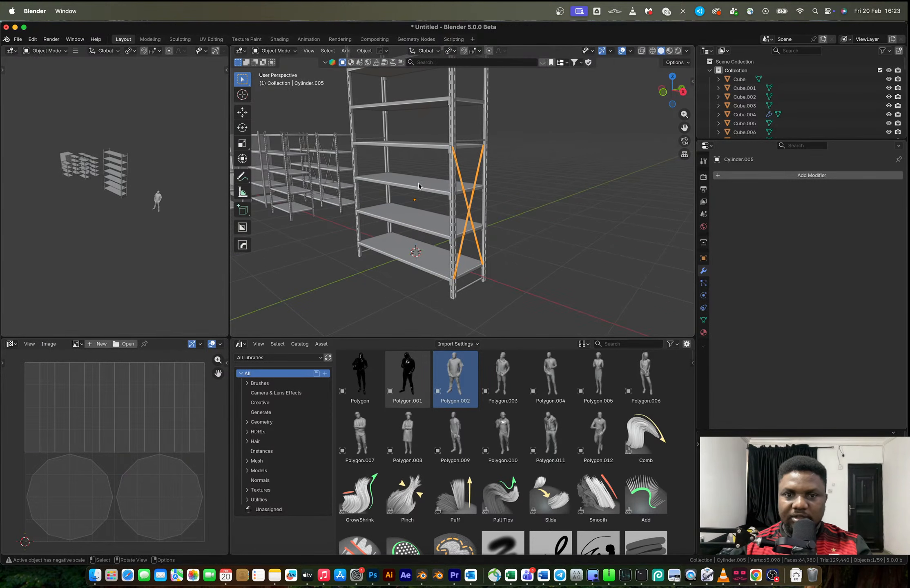
Add a lengthwise loop cut along the middle of the shelf behind the cross brace and bevel it about 0.42 m into a strip
{"action": "left_click", "coordinate": [418, 186]}
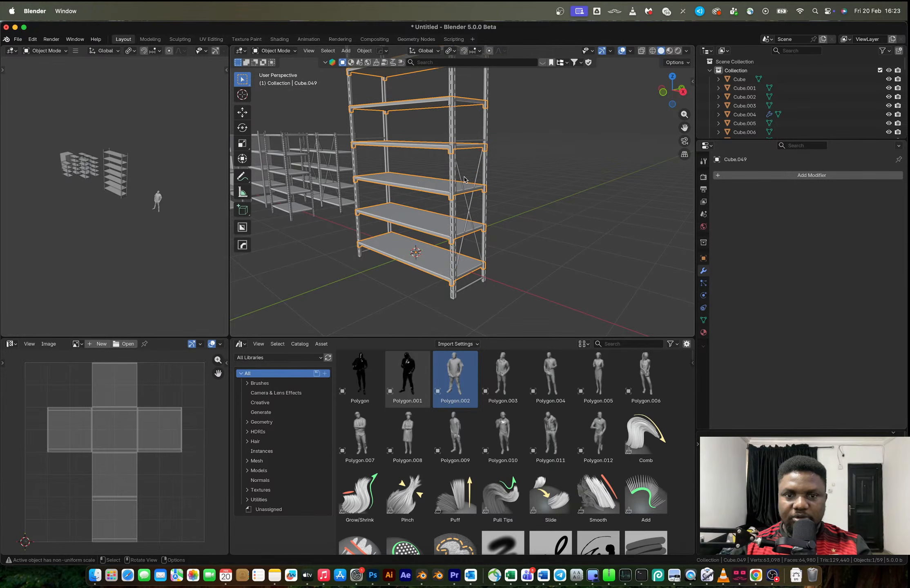
{"action": "scroll", "coordinate": [463, 180], "scroll_direction": "up", "scroll_amount": 5}
{"action": "key", "text": "Tab"}
{"action": "mouse_move", "coordinate": [463, 197]}
{"action": "middle_mouse_down"}
{"action": "mouse_move", "coordinate": [472, 201]}
{"action": "mouse_move", "coordinate": [452, 199]}
{"action": "middle_mouse_up"}
{"action": "key", "text": "ctrl+r"}
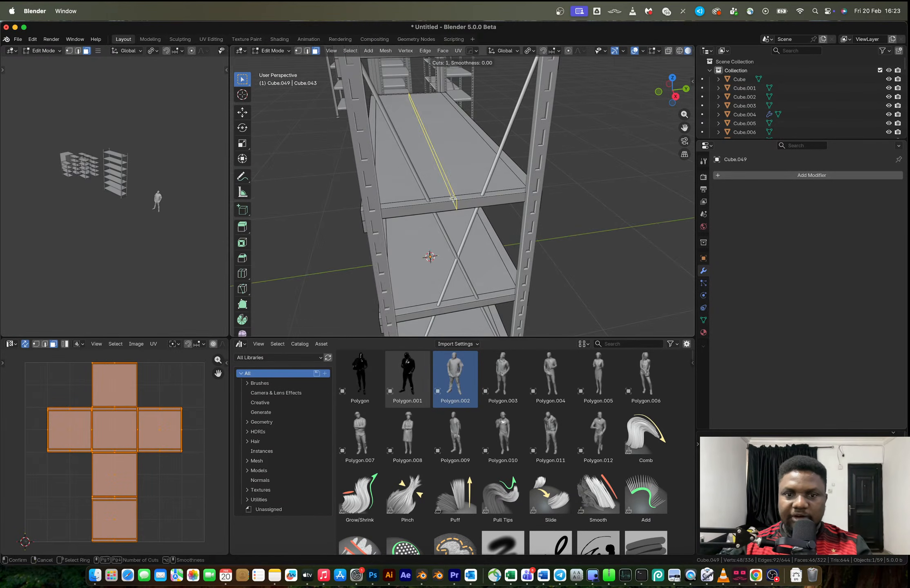
{"action": "left_click", "coordinate": [452, 199]}
{"action": "left_click", "coordinate": [452, 199]}
{"action": "key", "text": "ctrl+b"}
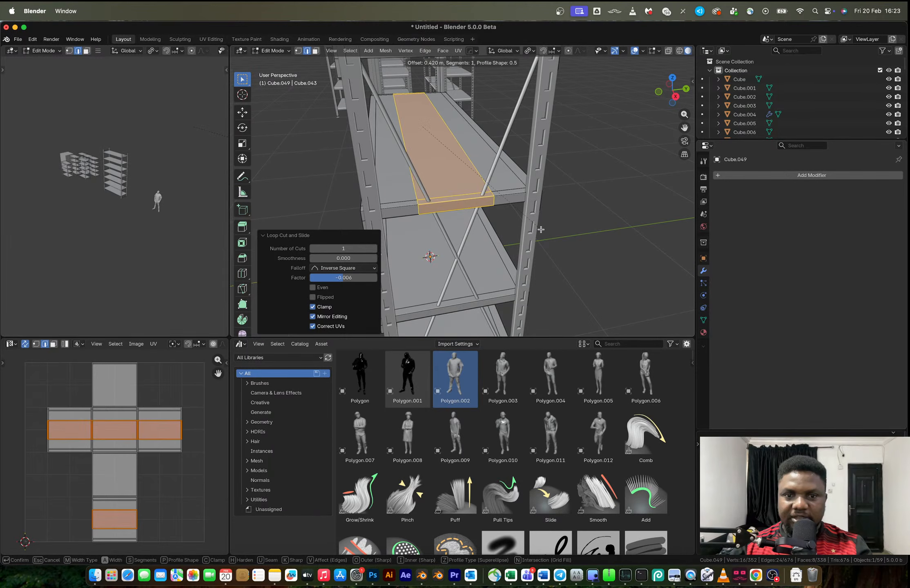
{"action": "left_click", "coordinate": [451, 203]}
Delete the central strip's faces at the shelf's end, where the cross brace passes, to open a notch
{"action": "key", "text": "3"}
{"action": "left_click", "coordinate": [449, 203]}
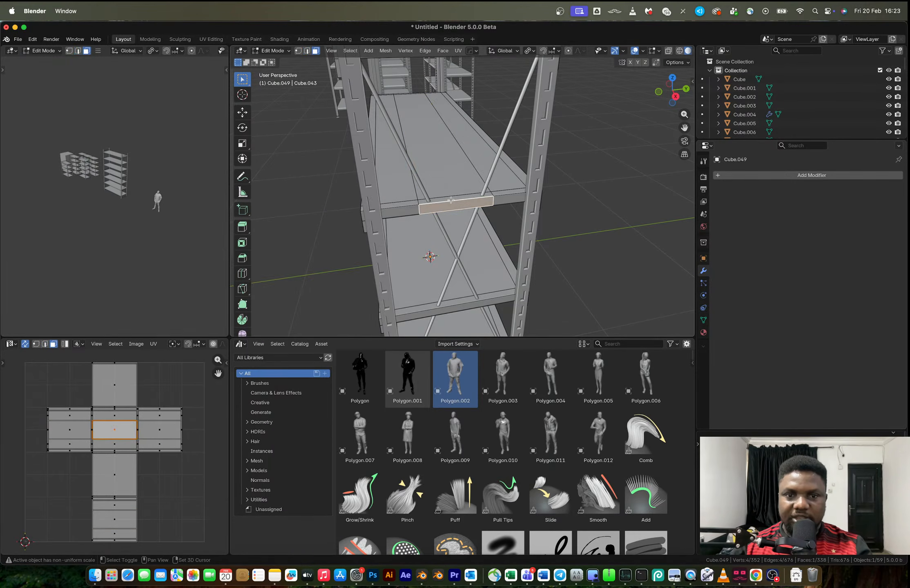
{"action": "middle_click_drag", "start_coordinate": [450, 203], "coordinate": [500, 191]}
{"action": "key", "text": "x"}
{"action": "left_click", "coordinate": [430, 130]}
Close the open notch at the shelf's end by filling its border edges with faces, and return to object mode
{"action": "key", "text": "2"}
{"action": "left_click", "coordinate": [398, 178], "text": "shift"}
{"action": "left_click", "coordinate": [441, 184], "text": "shift"}
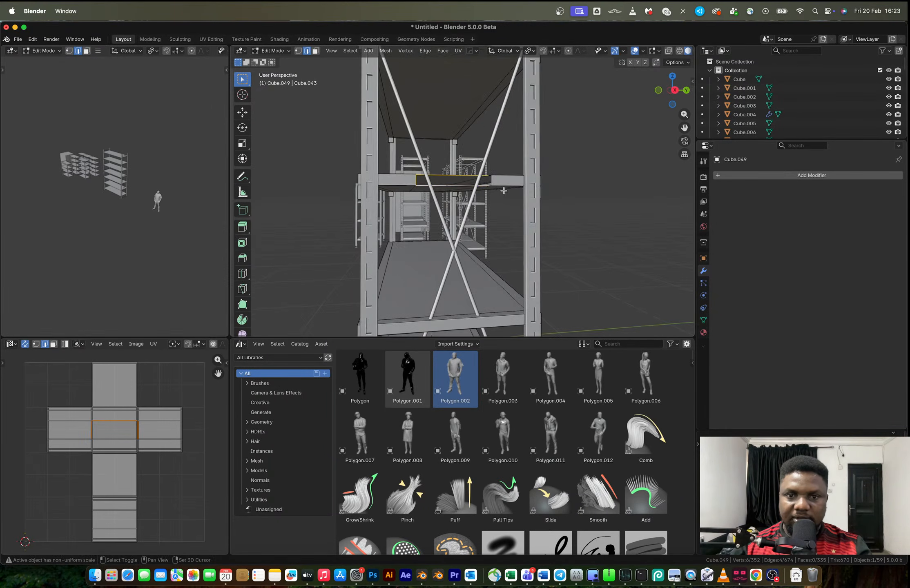
{"action": "left_click", "coordinate": [490, 182]}
{"action": "left_click", "coordinate": [452, 188], "text": "shift"}
{"action": "left_click", "coordinate": [444, 182]}
{"action": "left_click", "coordinate": [438, 180]}
{"action": "left_click", "coordinate": [439, 177], "text": "shift"}
{"action": "key", "text": "f"}
{"action": "middle_click_drag", "start_coordinate": [439, 176], "coordinate": [489, 203]}
{"action": "left_click", "coordinate": [495, 186]}
{"action": "key", "text": "Tab"}
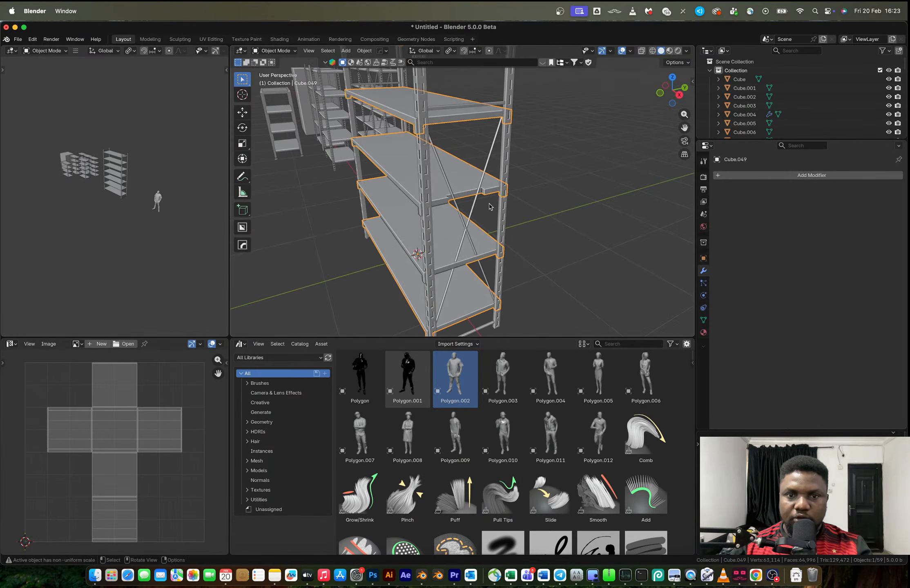
Separate the whole shelves mesh by loose parts into individual shelf objects and return to object mode
{"action": "key", "text": "Tab"}
{"action": "key", "text": "a"}
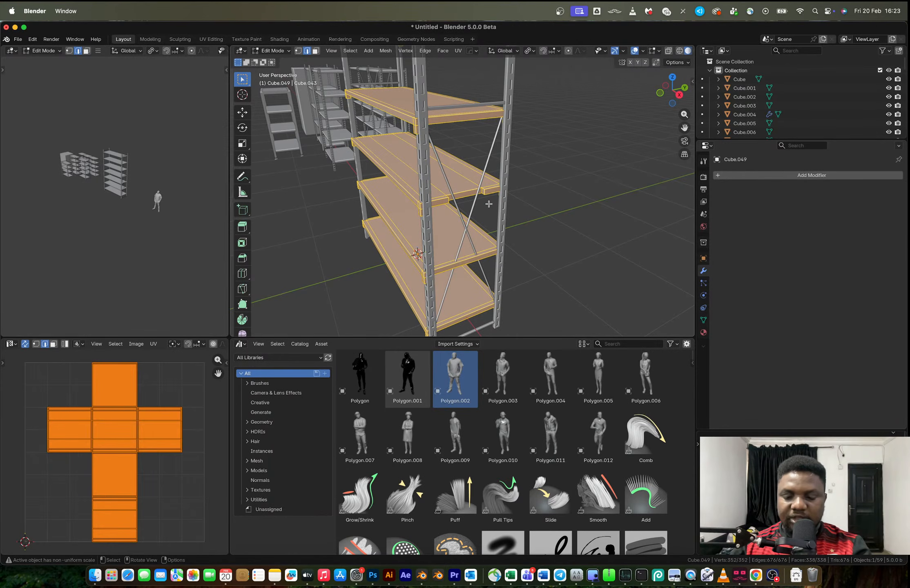
{"action": "key", "text": "p"}
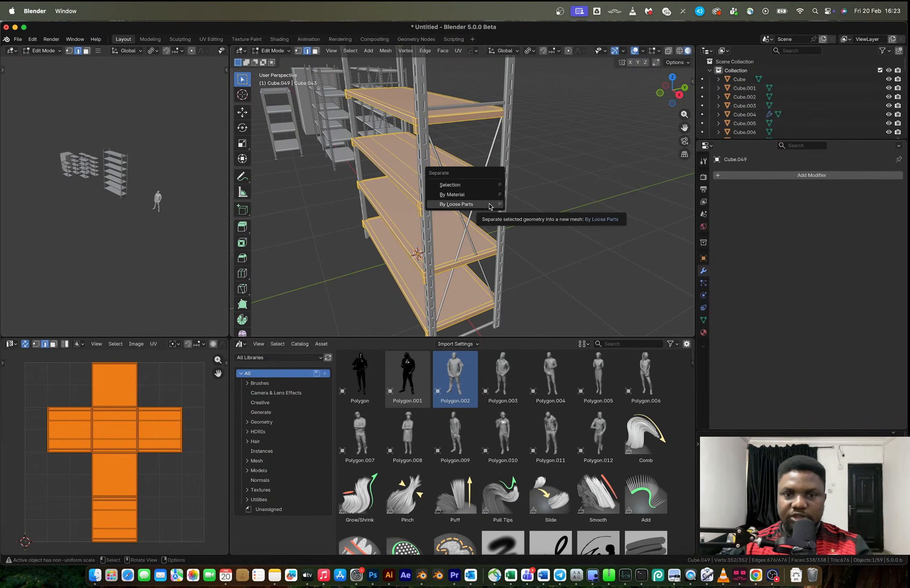
{"action": "left_click", "coordinate": [490, 205]}
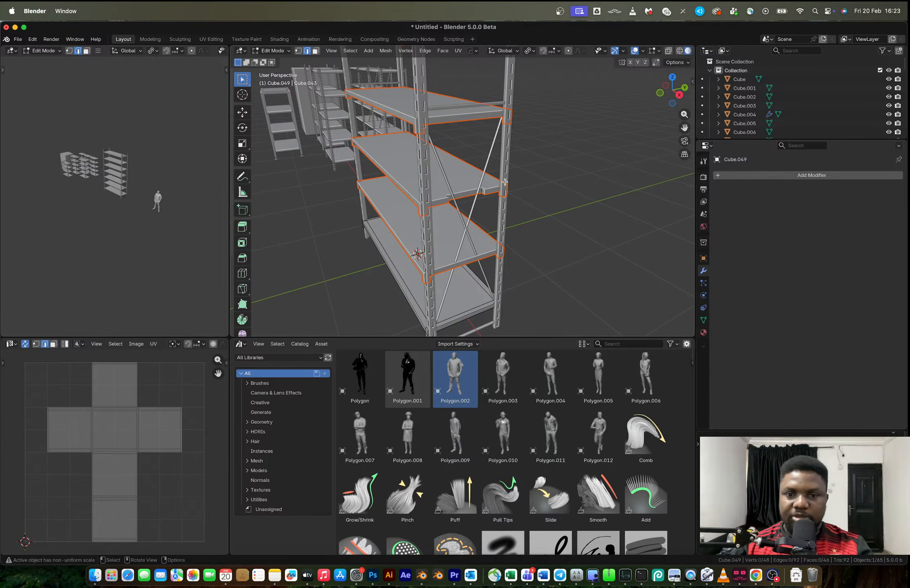
{"action": "key", "text": "Tab"}
Select all seven separated shelves of the tall rack together
{"action": "left_click", "coordinate": [460, 182]}
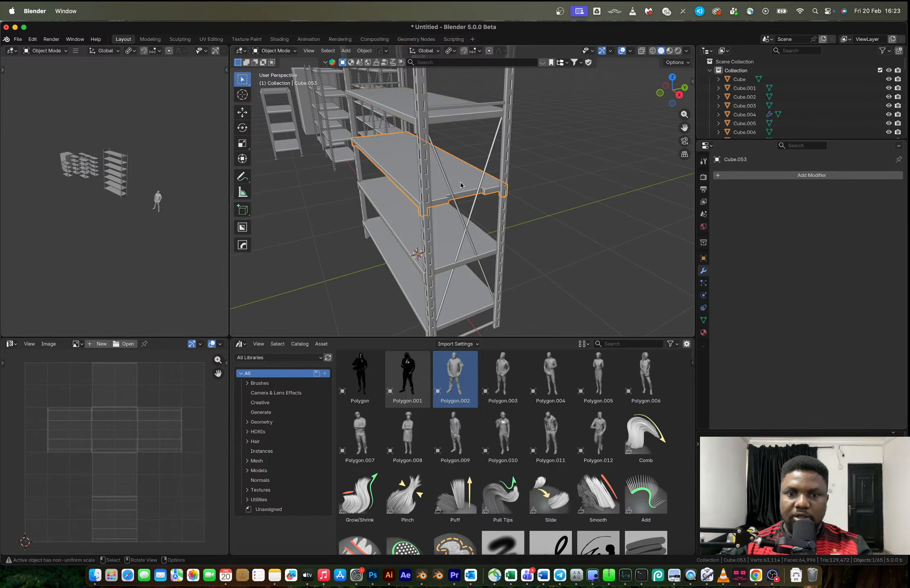
{"action": "left_click", "coordinate": [445, 238], "text": "shift"}
{"action": "left_click", "coordinate": [457, 306], "text": "shift"}
{"action": "scroll", "coordinate": [457, 304], "scroll_direction": "down", "scroll_amount": 2}
{"action": "left_click", "coordinate": [453, 136], "text": "shift"}
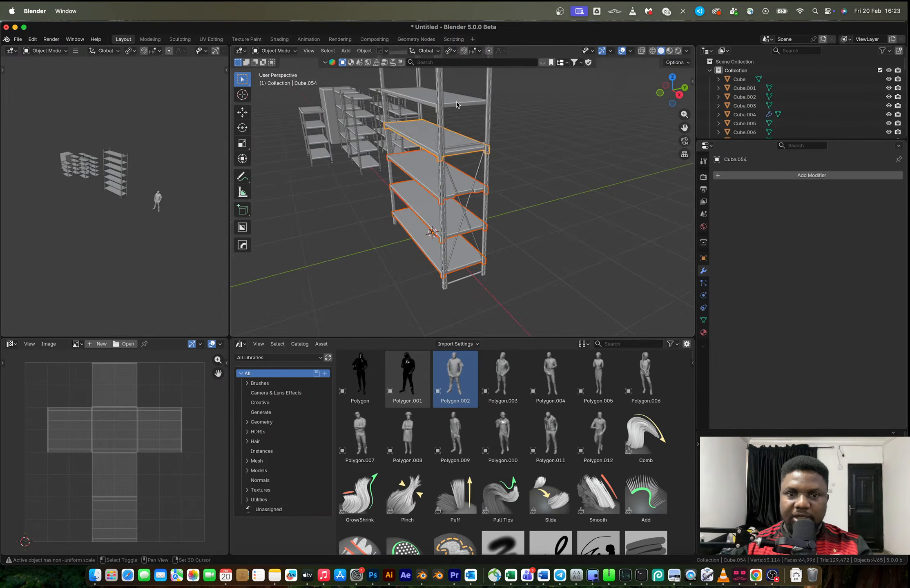
{"action": "left_click", "coordinate": [463, 98], "text": "shift"}
{"action": "right_click", "coordinate": [466, 105]}
{"action": "key", "text": "Escape"}
{"action": "scroll", "coordinate": [466, 115], "scroll_direction": "down", "scroll_amount": 2}
{"action": "middle_click_drag", "start_coordinate": [466, 116], "coordinate": [454, 144], "text": "shift"}
{"action": "left_click", "coordinate": [454, 141], "text": "shift"}
{"action": "left_click", "coordinate": [455, 111], "text": "shift"}
Set the origin of each selected shelf to its geometry
{"action": "right_click", "coordinate": [456, 115]}
{"action": "mouse_move", "coordinate": [467, 114]}
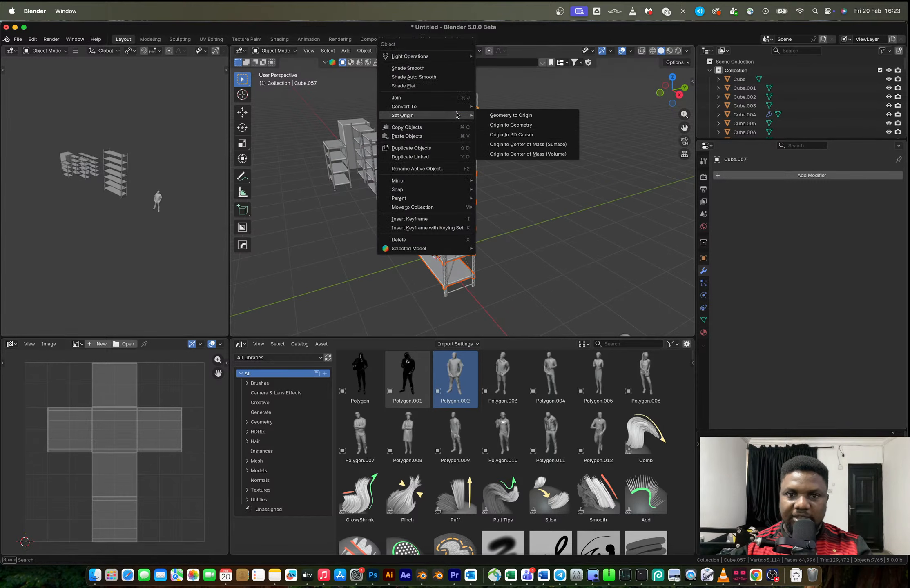
{"action": "left_click", "coordinate": [507, 127]}
Mirror the notched shelf across its X axis with bisect so both ends are notched, and apply the mirror modifier
{"action": "middle_click_drag", "start_coordinate": [468, 173], "coordinate": [485, 167]}
{"action": "scroll", "coordinate": [485, 167], "scroll_direction": "up", "scroll_amount": 5}
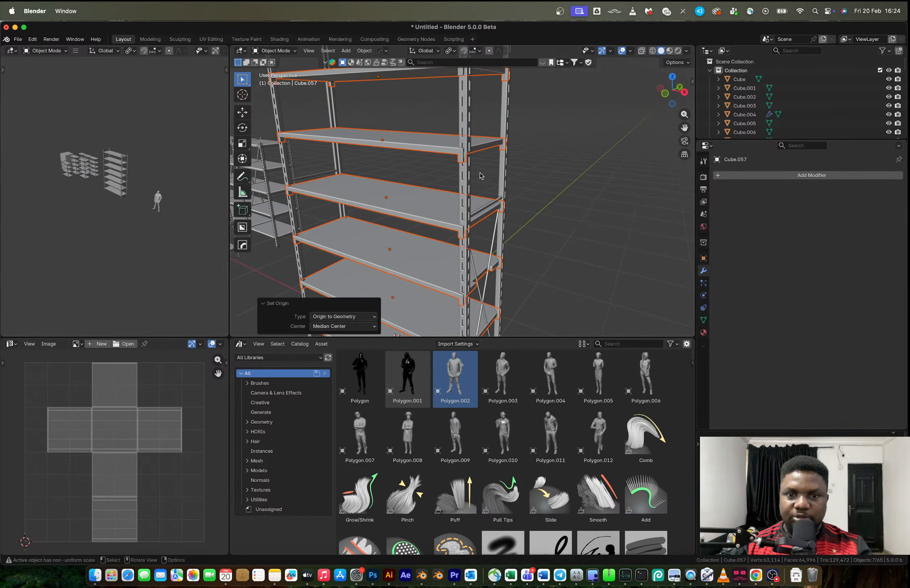
{"action": "left_click", "coordinate": [453, 206]}
{"action": "middle_click_drag", "start_coordinate": [453, 205], "coordinate": [482, 287]}
{"action": "key", "text": "alt+x"}
{"action": "left_click", "coordinate": [445, 270]}
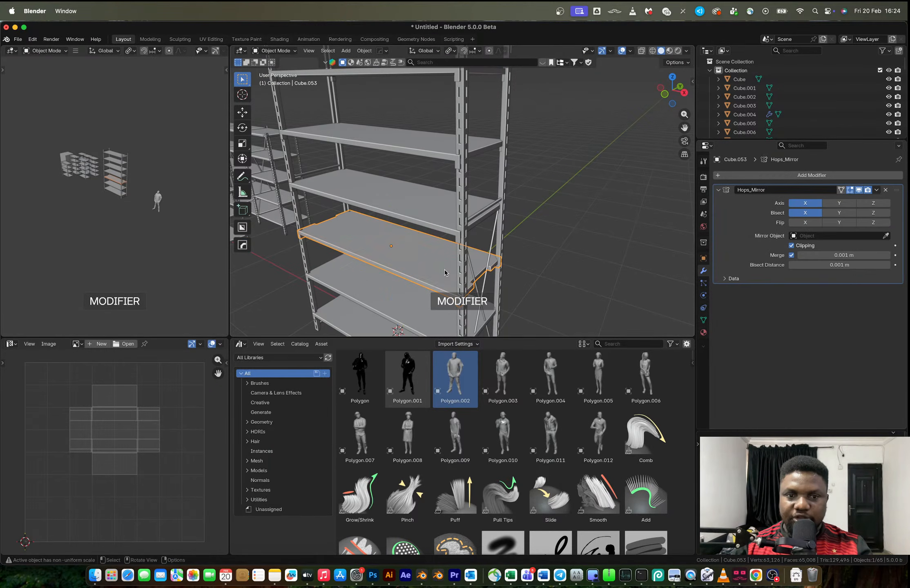
{"action": "key", "text": "ctrl+a"}
Select all seven shelves of the rack with the notched shelf as the active object
{"action": "left_click", "coordinate": [424, 201]}
{"action": "left_click", "coordinate": [402, 146], "text": "shift"}
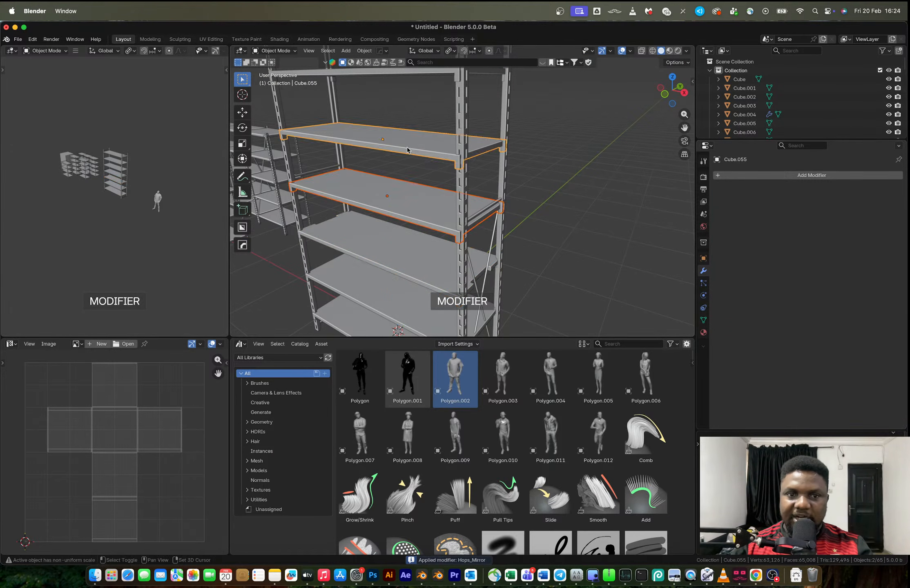
{"action": "scroll", "coordinate": [416, 172], "scroll_direction": "down", "scroll_amount": 4}
{"action": "left_click", "coordinate": [423, 137], "text": "shift"}
{"action": "left_click", "coordinate": [421, 107], "text": "shift"}
{"action": "left_click", "coordinate": [434, 235], "text": "shift"}
{"action": "left_click", "coordinate": [434, 243], "text": "shift"}
{"action": "left_click", "coordinate": [435, 276], "text": "shift"}
{"action": "scroll", "coordinate": [450, 206], "scroll_direction": "up", "scroll_amount": 6}
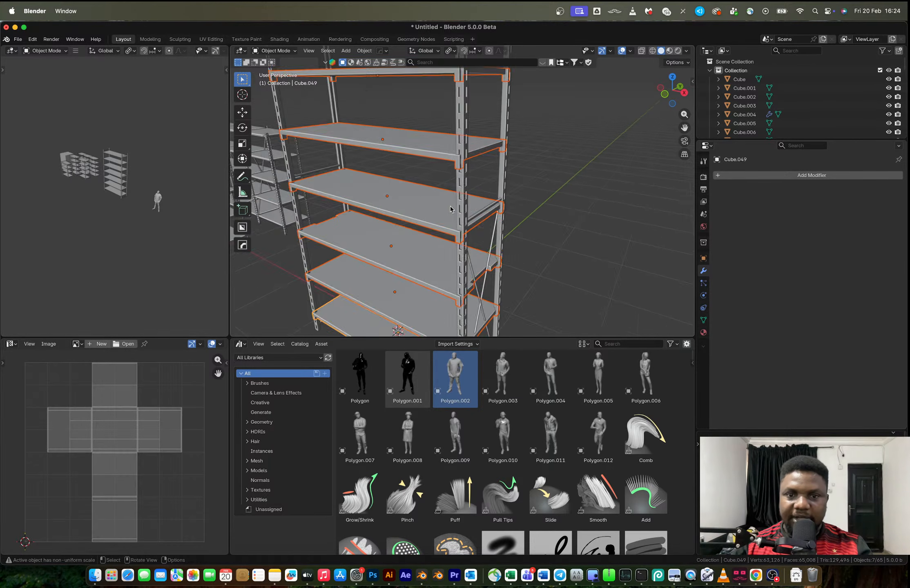
{"action": "scroll", "coordinate": [468, 216], "scroll_direction": "down", "scroll_amount": 4}
{"action": "left_click", "coordinate": [403, 212], "text": "shift"}
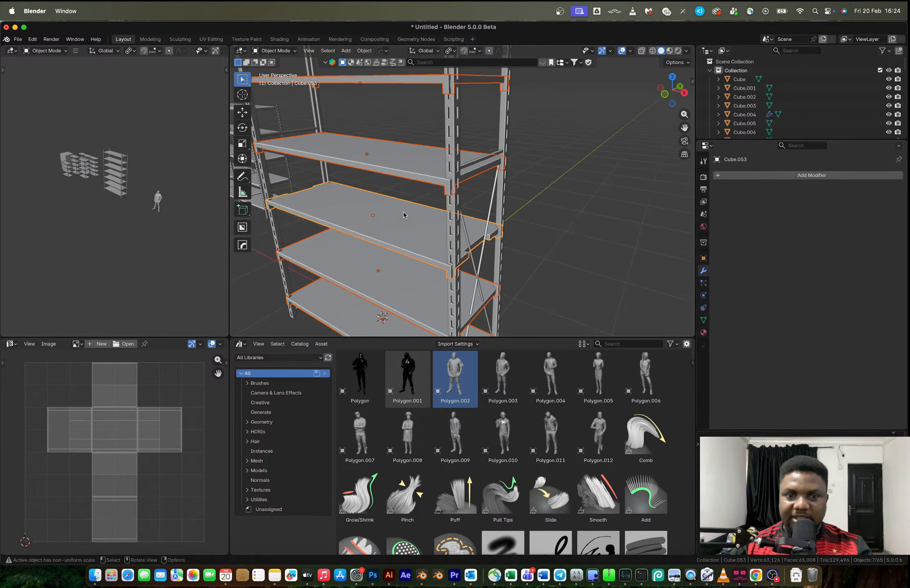
Link the notched shelf's object data to the other six selected shelves so all share the same mesh
{"action": "key", "text": "ctrl+c"}
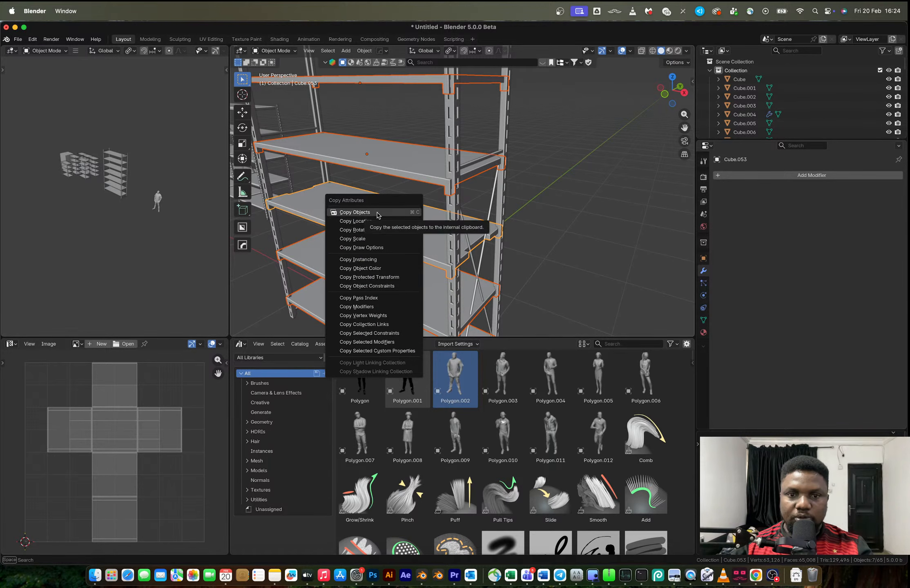
{"action": "key", "text": "Escape"}
{"action": "key", "text": "ctrl+l"}
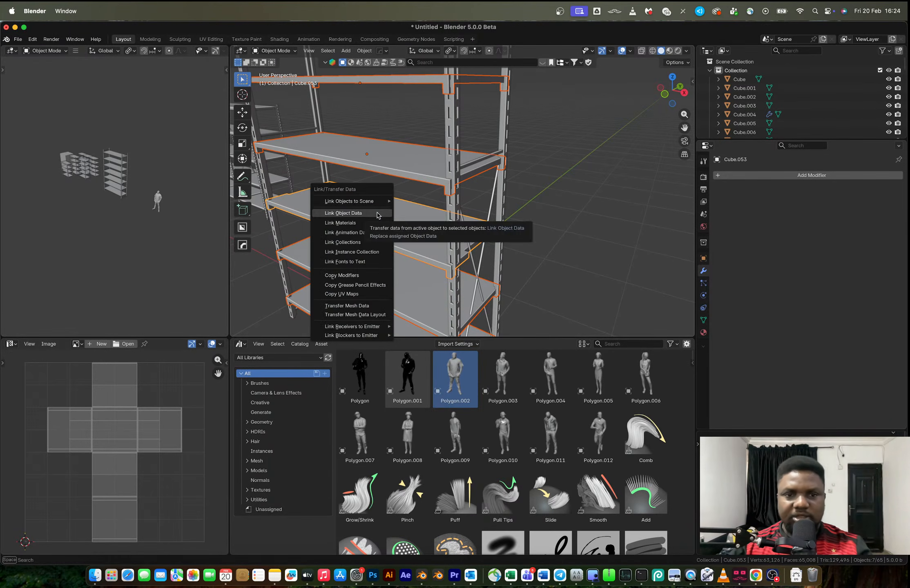
{"action": "left_click", "coordinate": [374, 210]}
{"action": "left_click", "coordinate": [553, 185]}
{"action": "middle_click_drag", "start_coordinate": [554, 185], "coordinate": [417, 230]}
Mirror the cross brace to the rack's opposite end across X with bisect, using the middle shelf as the mirror object
{"action": "left_click", "coordinate": [469, 207]}
{"action": "left_click", "coordinate": [417, 230], "text": "shift"}
{"action": "key", "text": "alt+x"}
{"action": "left_click", "coordinate": [448, 223]}
{"action": "middle_click_drag", "start_coordinate": [498, 220], "coordinate": [469, 214]}
{"action": "left_click", "coordinate": [419, 213]}
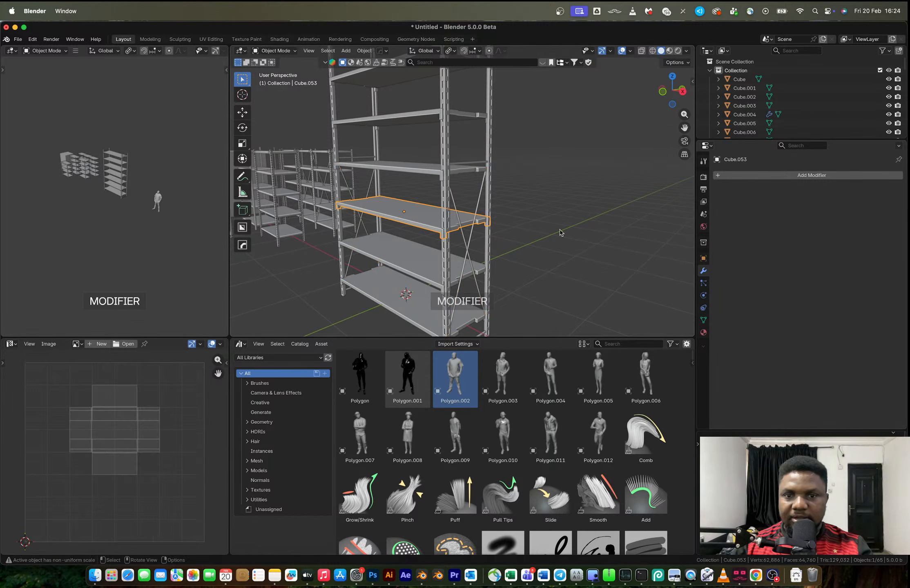
Duplicate the mirrored cross braces straight up along Z by about 1.74 m to brace the rack's upper half
{"action": "left_click", "coordinate": [479, 200]}
{"action": "scroll", "coordinate": [485, 206], "scroll_direction": "down", "scroll_amount": 3}
{"action": "middle_click_drag", "start_coordinate": [487, 209], "coordinate": [481, 208]}
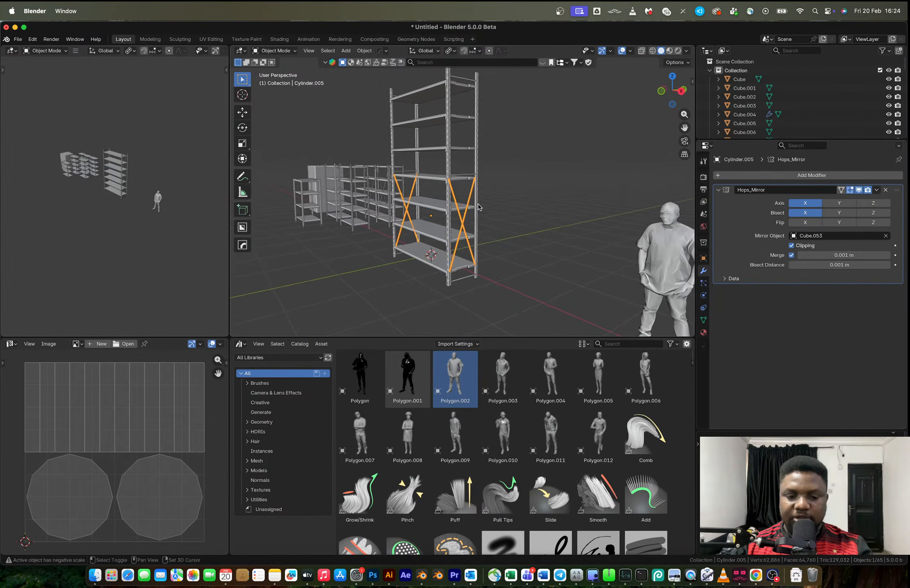
{"action": "key", "text": "shift+d"}
{"action": "key", "text": "z"}
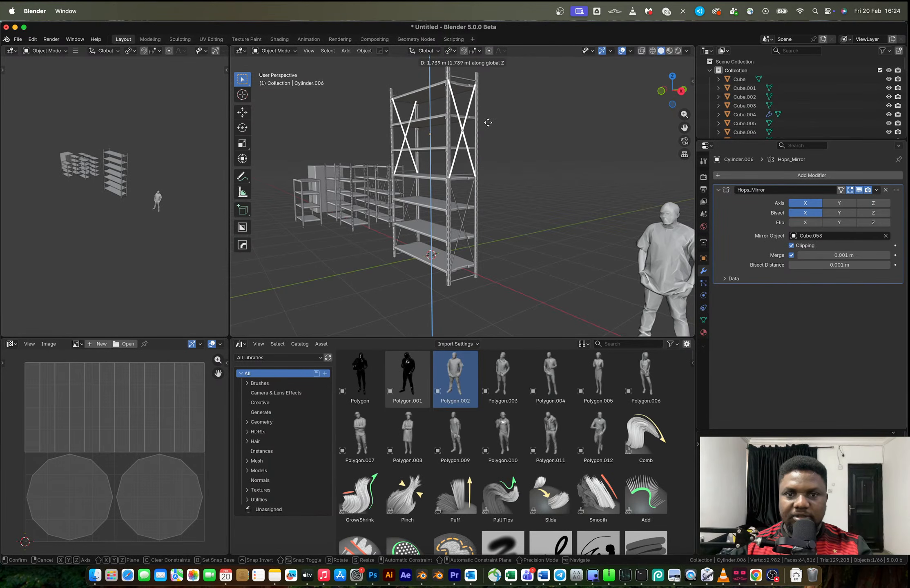
{"action": "left_click", "coordinate": [487, 119]}
Select the complete tall rack and move it in top view about -5.87 m in X and 2.12 m in Y, beside the other racks
{"action": "left_click", "coordinate": [526, 142]}
{"action": "middle_click_drag", "start_coordinate": [525, 142], "coordinate": [554, 186]}
{"action": "scroll", "coordinate": [554, 186], "scroll_direction": "down", "scroll_amount": 3}
{"action": "left_click_drag", "start_coordinate": [390, 118], "coordinate": [502, 251]}
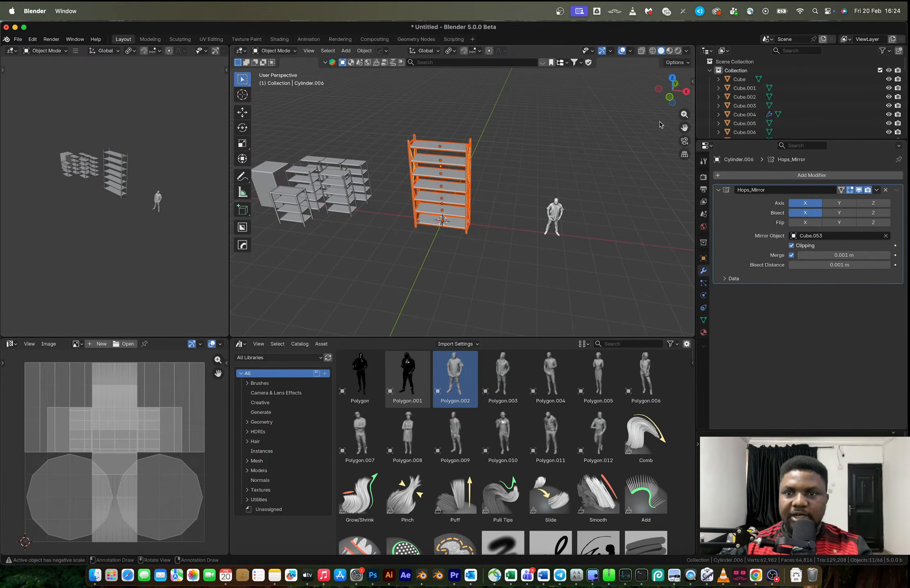
{"action": "left_click", "coordinate": [673, 85]}
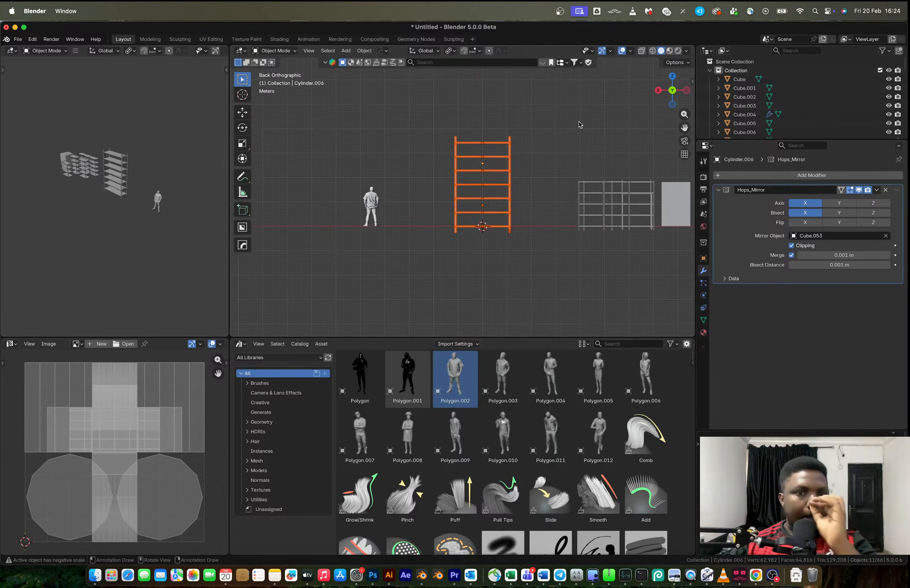
{"action": "left_click", "coordinate": [672, 76]}
{"action": "key", "text": "g"}
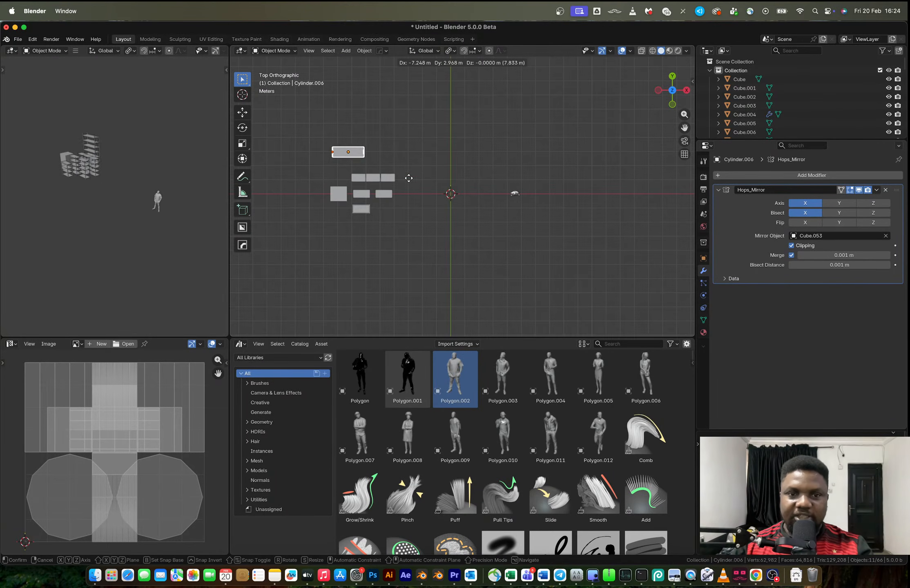
{"action": "left_click", "coordinate": [434, 188]}
{"action": "middle_click_drag", "start_coordinate": [434, 189], "coordinate": [454, 212]}
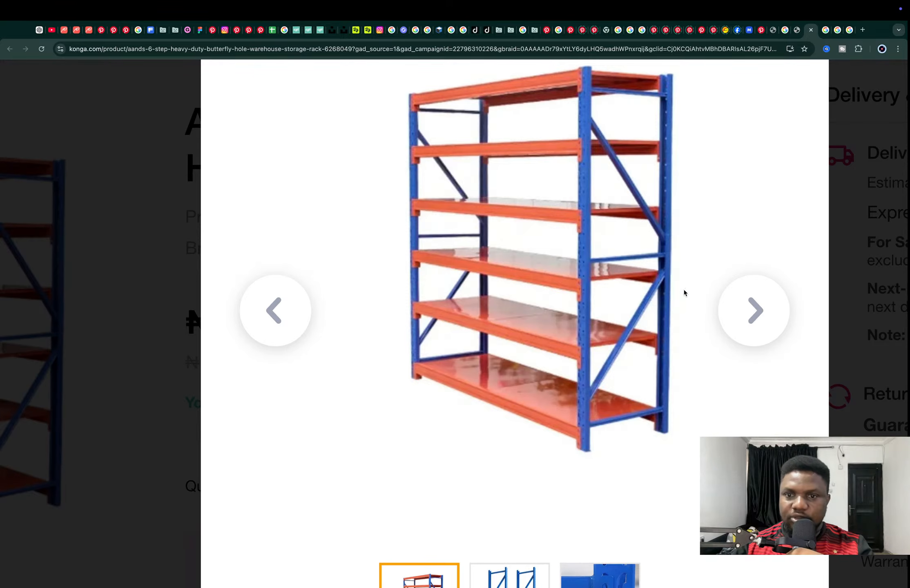
Examine the reference photo of the 6-step heavy-duty warehouse storage rack on the Konga product page in the browser
{"action": "scroll", "coordinate": [592, 276], "scroll_direction": "down", "scroll_amount": 3}
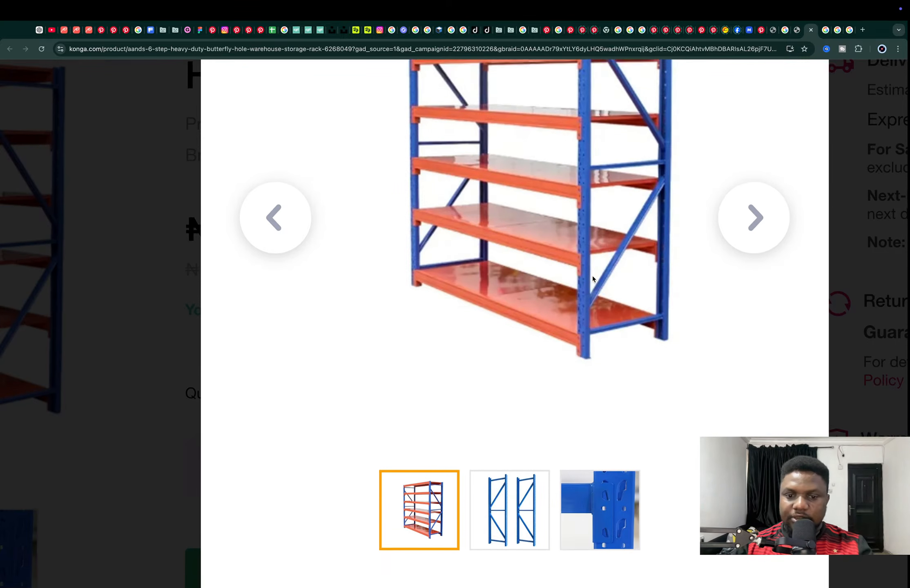
{"action": "scroll", "coordinate": [592, 276], "scroll_direction": "up", "scroll_amount": 4}
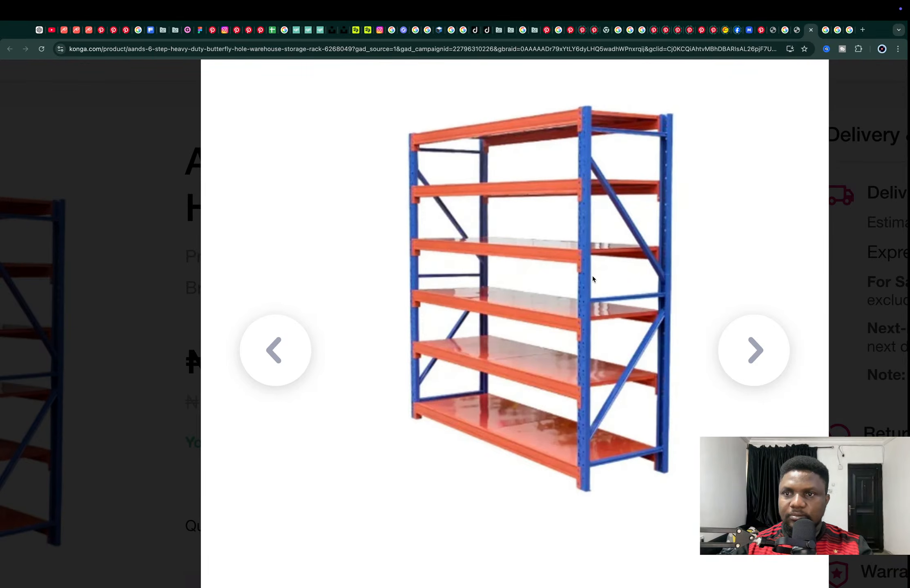
{"action": "key", "text": "super+w"}
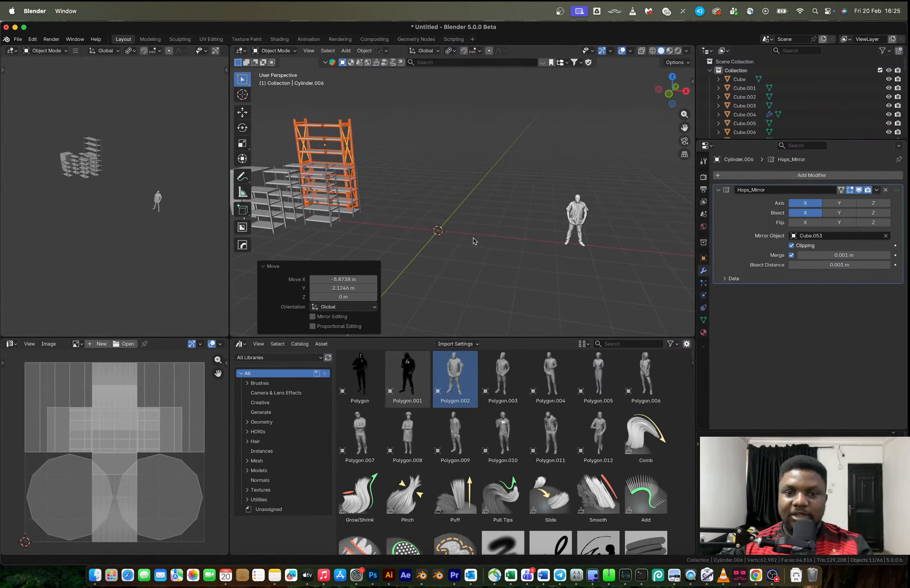
Add a cube at the origin, scaled to about 0.223 and flattened along Z to about a quarter
{"action": "key", "text": "shift+a"}
{"action": "mouse_move", "coordinate": [472, 241]}
{"action": "left_click", "coordinate": [508, 247]}
{"action": "key", "text": "s"}
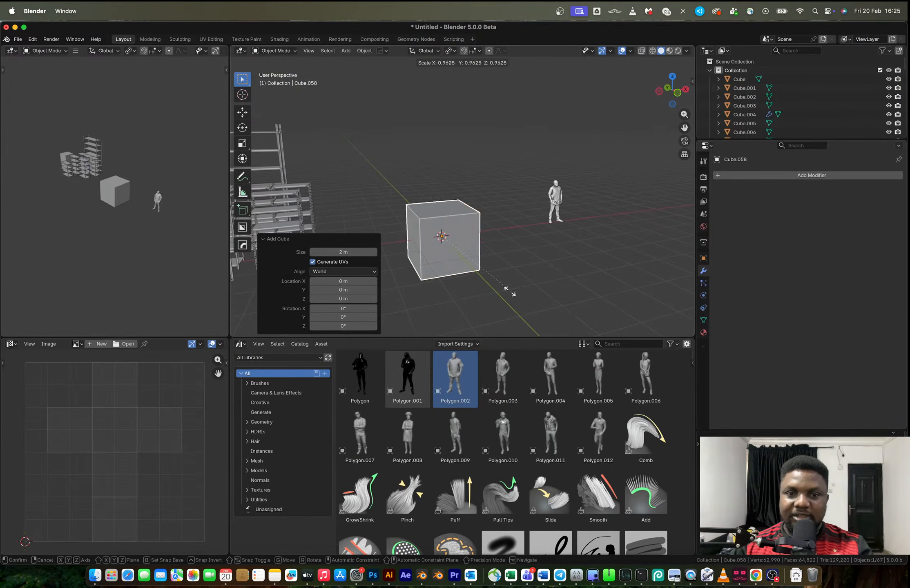
{"action": "left_click", "coordinate": [452, 256]}
{"action": "key", "text": "s"}
{"action": "key", "text": "z"}
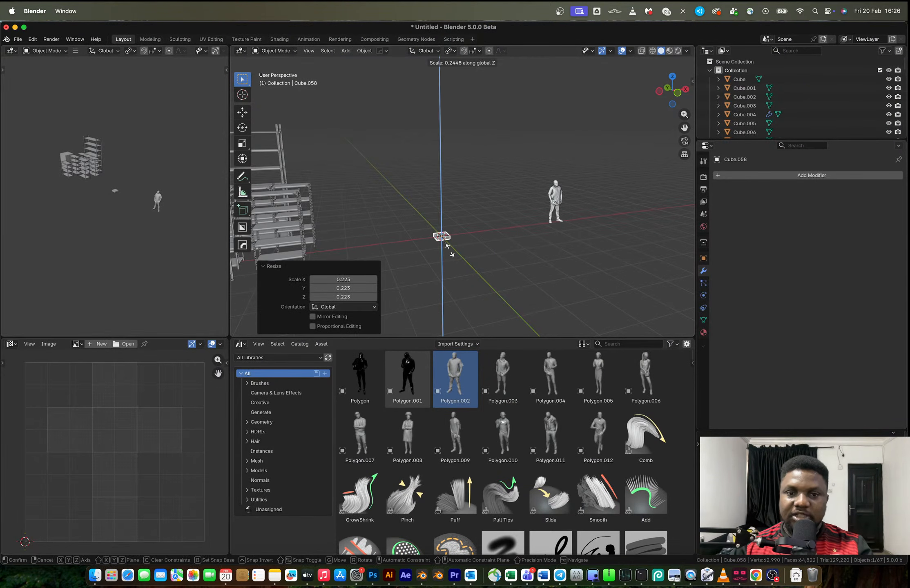
{"action": "left_click", "coordinate": [448, 247]}
Resize the flattened cube uniformly and stretch it along X by about 2.755 into a long shelf slab
{"action": "scroll", "coordinate": [450, 247], "scroll_direction": "up", "scroll_amount": 5}
{"action": "key", "text": "s"}
{"action": "left_click", "coordinate": [478, 311]}
{"action": "key", "text": "s"}
{"action": "key", "text": "x"}
{"action": "left_click", "coordinate": [598, 300]}
{"action": "middle_click_drag", "start_coordinate": [502, 298], "coordinate": [558, 250], "text": "shift"}
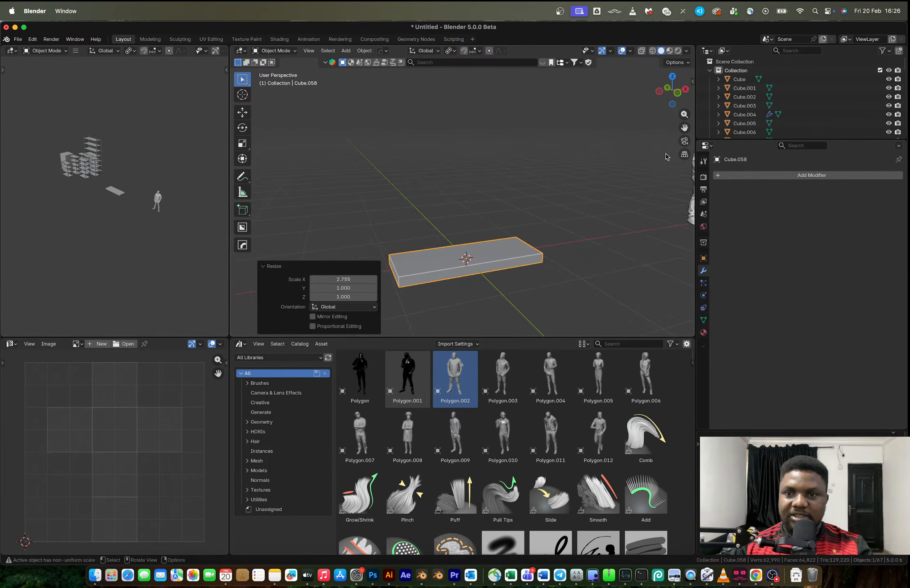
Thin the shelf slab by scaling it along Z in front view
{"action": "left_click", "coordinate": [678, 92]}
{"action": "key", "text": "s"}
{"action": "key", "text": "z"}
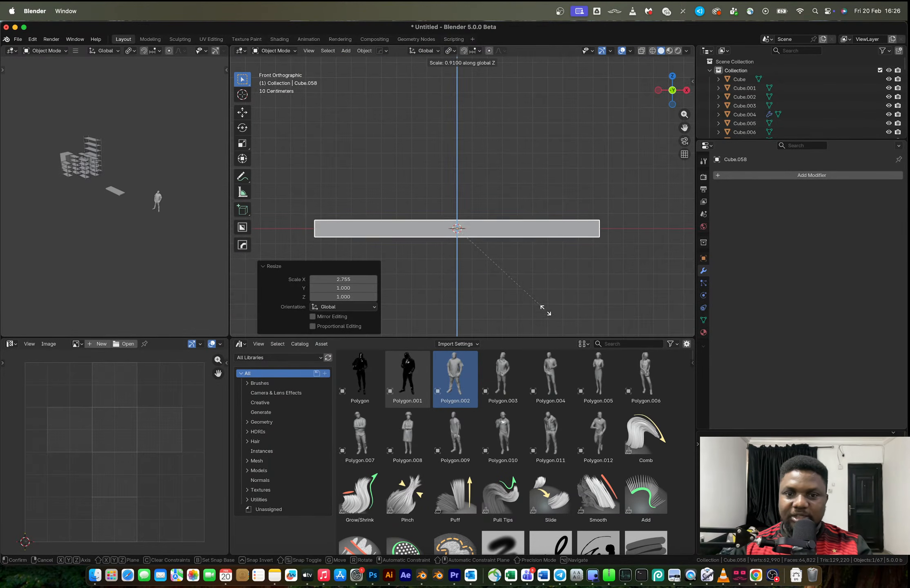
{"action": "left_click", "coordinate": [487, 267]}
{"action": "middle_click_drag", "start_coordinate": [487, 268], "coordinate": [555, 285]}
{"action": "key", "text": "s"}
{"action": "key", "text": "z"}
{"action": "scroll", "coordinate": [540, 289], "scroll_direction": "down", "scroll_amount": 2}
{"action": "middle_click_drag", "start_coordinate": [480, 265], "coordinate": [541, 241], "text": "shift"}
Add a centred lengthwise loop cut to the slab and bevel it about 0.964 m, leaving narrow strips along the long edges
{"action": "scroll", "coordinate": [495, 230], "scroll_direction": "up", "scroll_amount": 3}
{"action": "key", "text": "Tab"}
{"action": "key", "text": "ctrl+r"}
{"action": "left_click", "coordinate": [462, 255]}
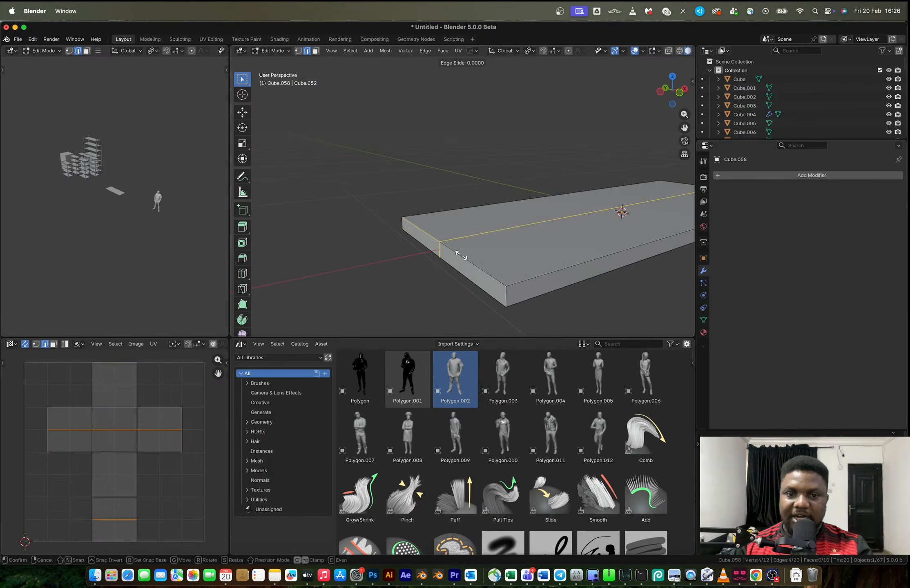
{"action": "right_click", "coordinate": [461, 255]}
{"action": "key", "text": "ctrl+b"}
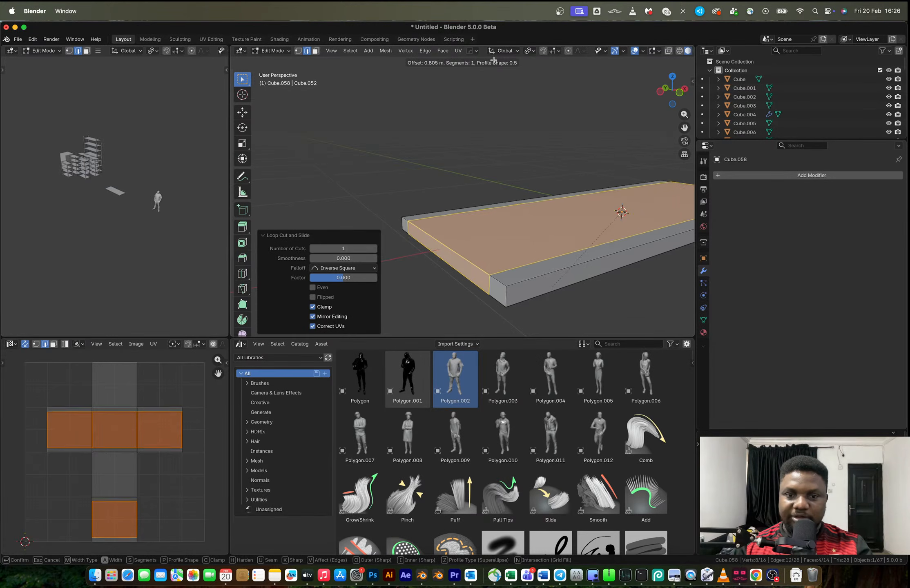
{"action": "left_click", "coordinate": [499, 319]}
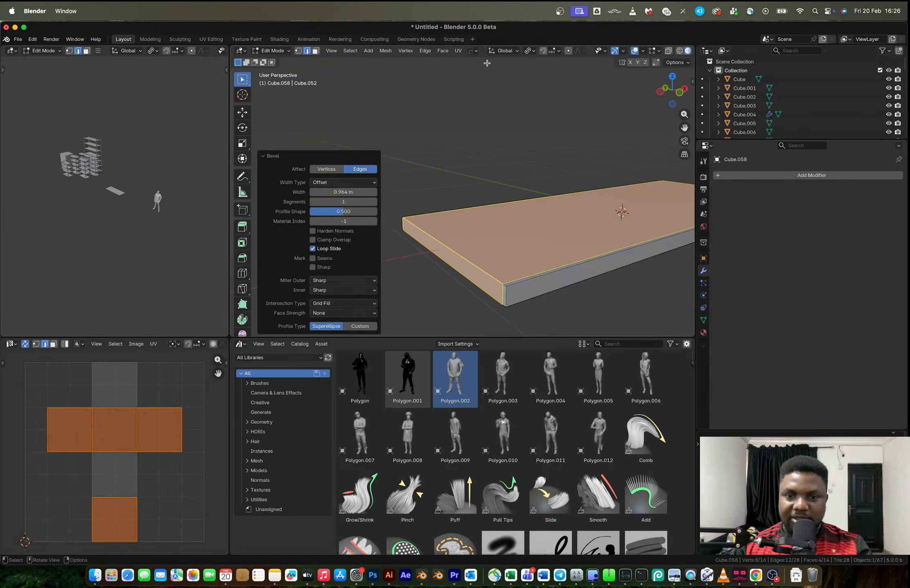
Try to extrude the narrow strip's end face outward at the slab's front corner
{"action": "left_click", "coordinate": [503, 291]}
{"action": "key", "text": "e"}
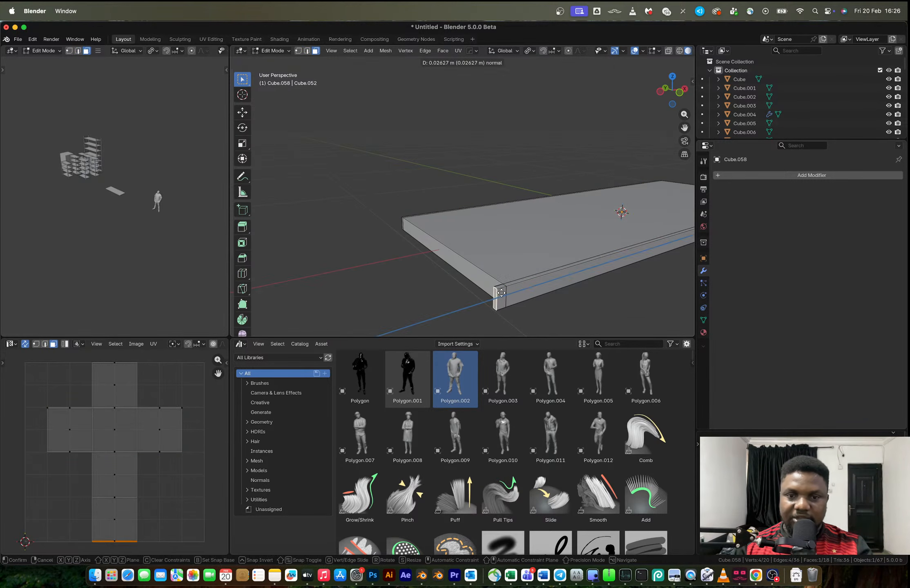
{"action": "left_click", "coordinate": [493, 295]}
{"action": "key", "text": "ctrl+z"}
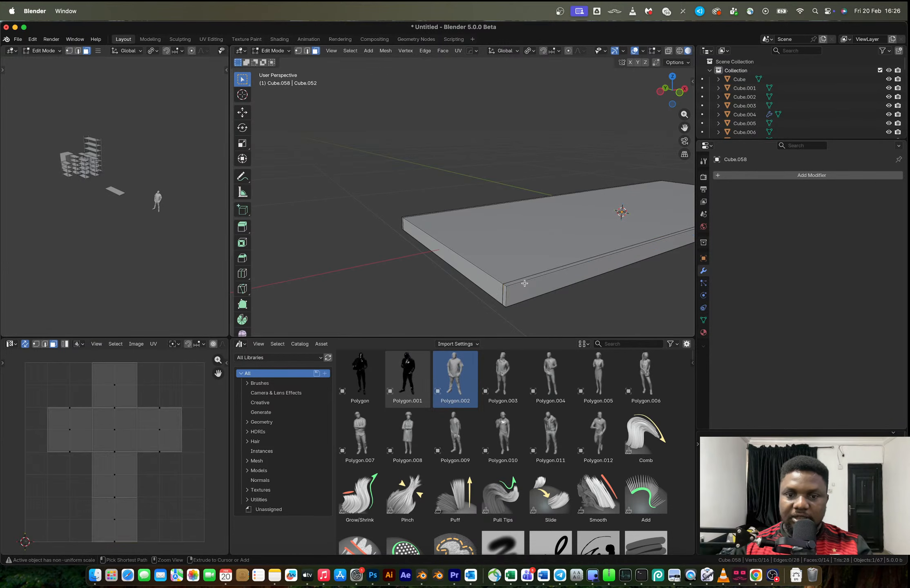
Scale the slab's beveled central band along Y by about 1.016 to narrow the strips along the long edges
{"action": "left_click", "coordinate": [524, 283], "text": "alt"}
{"action": "key", "text": "s"}
{"action": "key", "text": "y"}
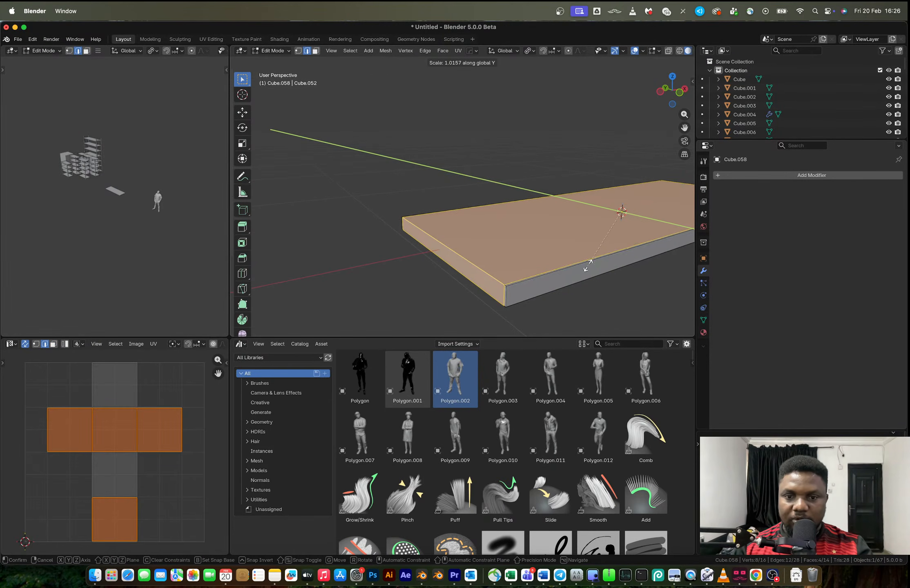
{"action": "left_click", "coordinate": [588, 261]}
Extrude the narrow strip's end face outward at the slab's corner to form a projecting flange
{"action": "key", "text": "3"}
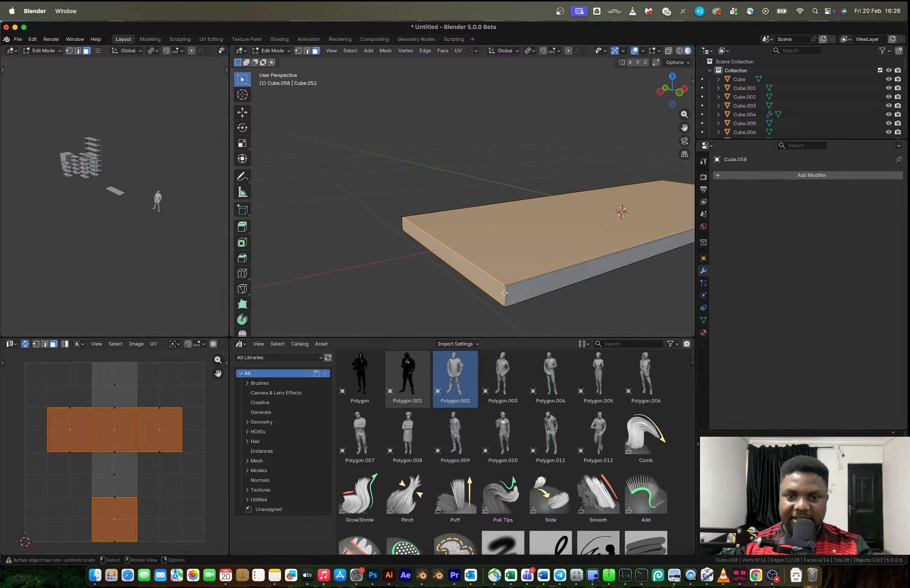
{"action": "left_click", "coordinate": [505, 293]}
{"action": "key", "text": "e"}
{"action": "left_click", "coordinate": [479, 301]}
Mirror the slab across X and Y with bisect and flip so all four corners project, and apply the modifier
{"action": "key", "text": "Tab"}
{"action": "key", "text": "alt+x"}
{"action": "left_click", "coordinate": [572, 222]}
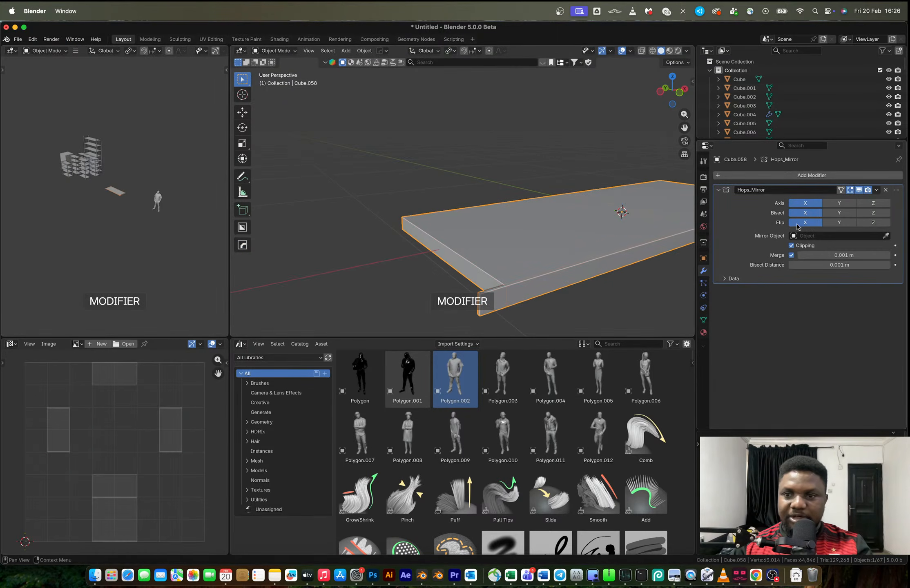
{"action": "left_click", "coordinate": [684, 230]}
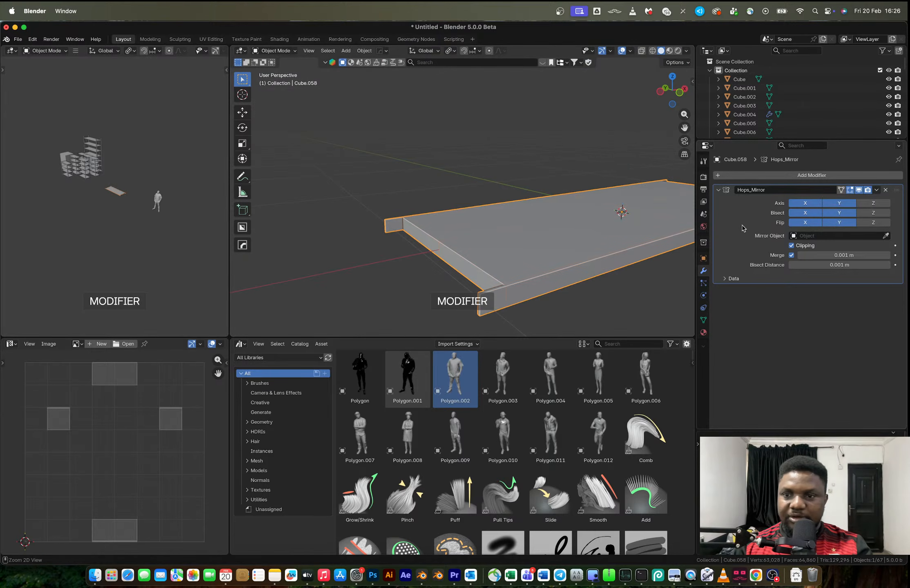
{"action": "key", "text": "ctrl+a"}
{"action": "middle_click_drag", "start_coordinate": [551, 233], "coordinate": [491, 233]}
Add a centred horizontal loop cut along the slab's side faces and bevel it 0.44 m
{"action": "key", "text": "Tab"}
{"action": "key", "text": "ctrl+r"}
{"action": "left_click", "coordinate": [599, 220]}
{"action": "right_click", "coordinate": [612, 245]}
{"action": "key", "text": "ctrl+b"}
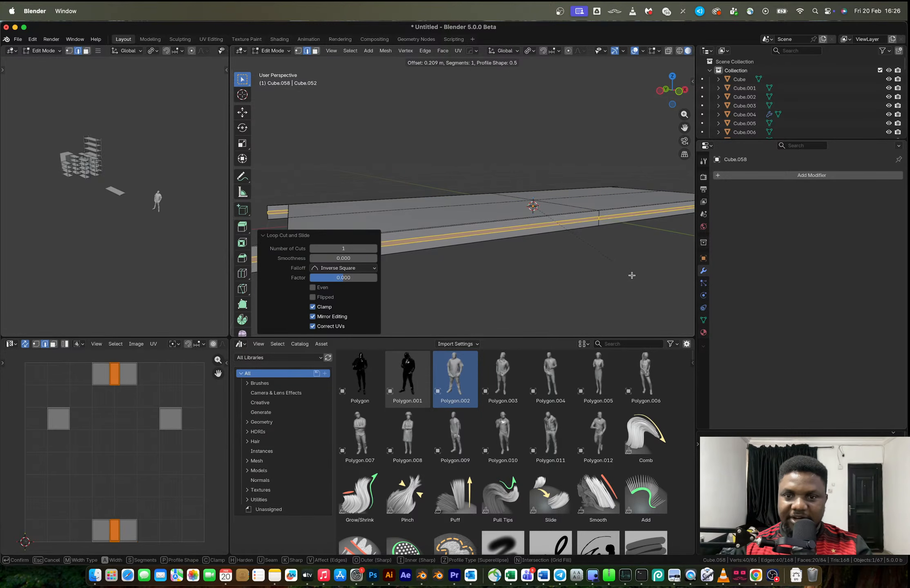
{"action": "left_click", "coordinate": [638, 289]}
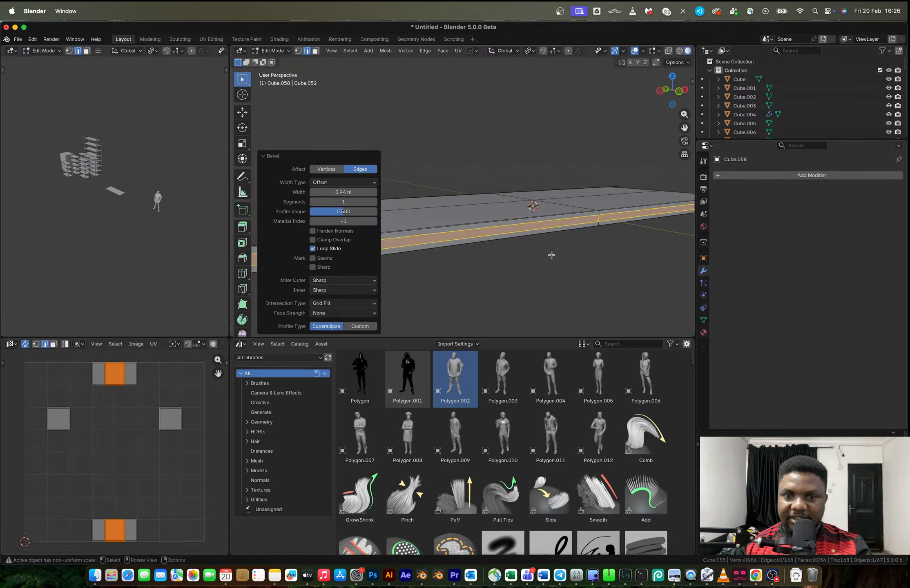
Bevel the two horizontal edge loops on the slab's sides by about 0.143 m into two narrow bands
{"action": "key", "text": "ctrl+z"}
{"action": "key", "text": "ctrl+b"}
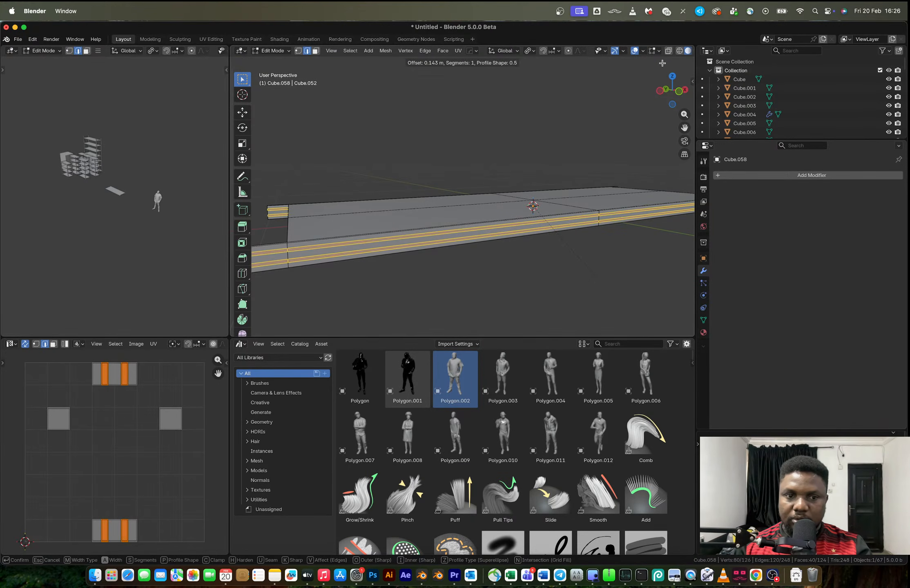
{"action": "left_click", "coordinate": [524, 157]}
Add a loop cut across the slab's width and slide it close to one end, at a factor of about -0.866
{"action": "middle_click_drag", "start_coordinate": [524, 156], "coordinate": [425, 216]}
{"action": "key", "text": "ctrl+r"}
{"action": "left_click", "coordinate": [422, 217]}
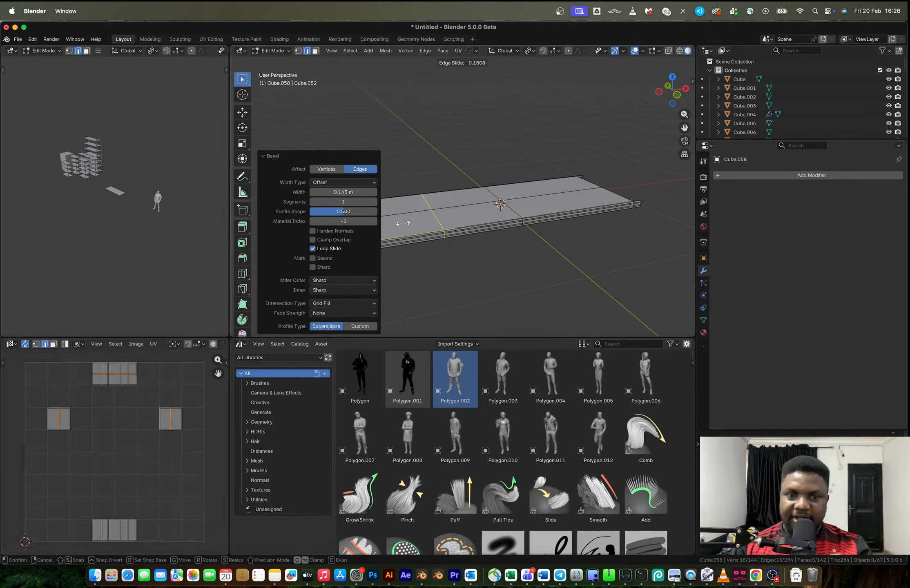
{"action": "left_click", "coordinate": [405, 222]}
{"action": "scroll", "coordinate": [461, 220], "scroll_direction": "down", "scroll_amount": 3}
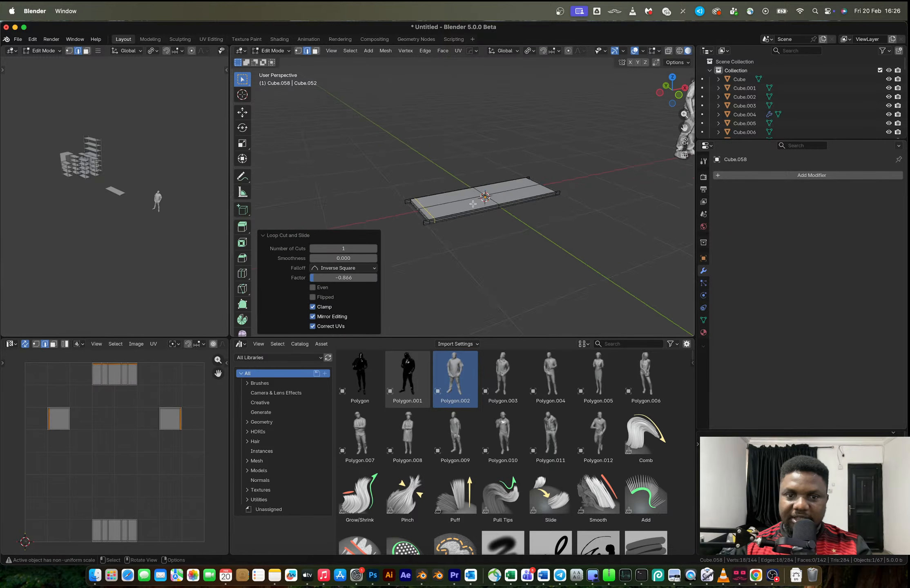
{"action": "scroll", "coordinate": [487, 209], "scroll_direction": "up", "scroll_amount": 4}
Mirror the slab across X with bisect and flip to copy the end loop cut to the other side, and apply the modifier
{"action": "key", "text": "Tab"}
{"action": "key", "text": "alt+x"}
{"action": "left_click", "coordinate": [467, 220]}
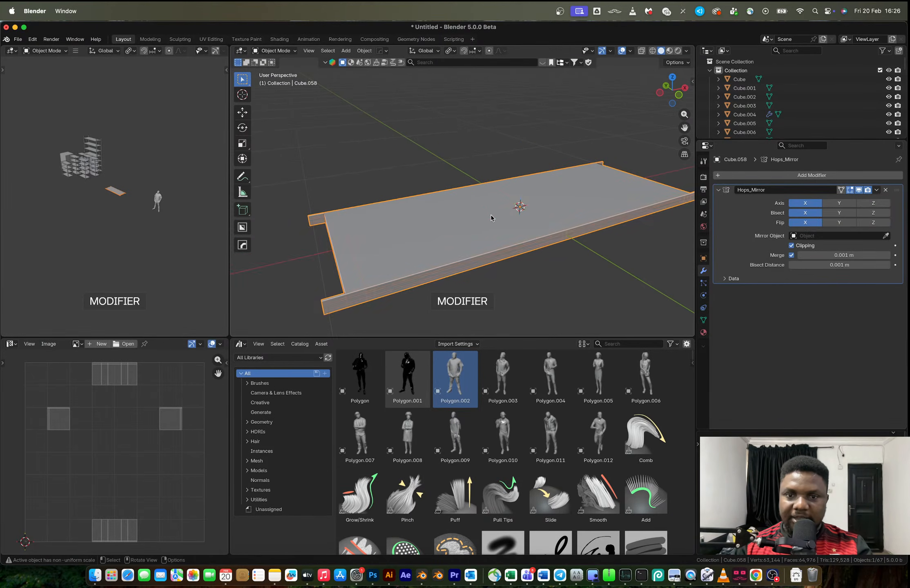
{"action": "key", "text": "ctrl+a"}
Dissolve the edge loop crossing the middle of the slab
{"action": "key", "text": "Tab"}
{"action": "scroll", "coordinate": [496, 242], "scroll_direction": "up", "scroll_amount": 3}
{"action": "scroll", "coordinate": [496, 242], "scroll_direction": "down", "scroll_amount": 3}
{"action": "key", "text": "3"}
{"action": "left_click", "coordinate": [607, 230], "text": "alt"}
{"action": "key", "text": "x"}
{"action": "left_click", "coordinate": [616, 218]}
{"action": "key", "text": "ctrl+z"}
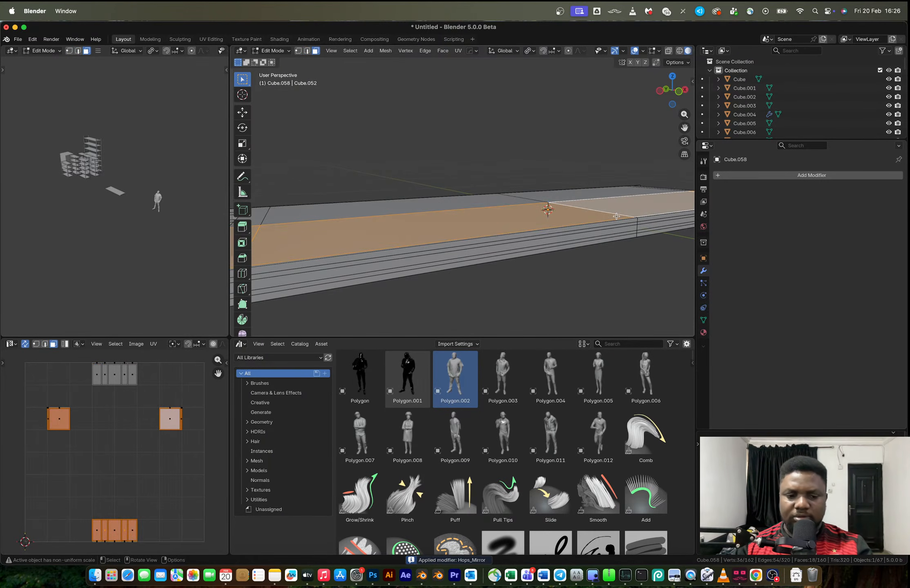
{"action": "key", "text": "2"}
{"action": "key", "text": "x"}
{"action": "left_click", "coordinate": [596, 275]}
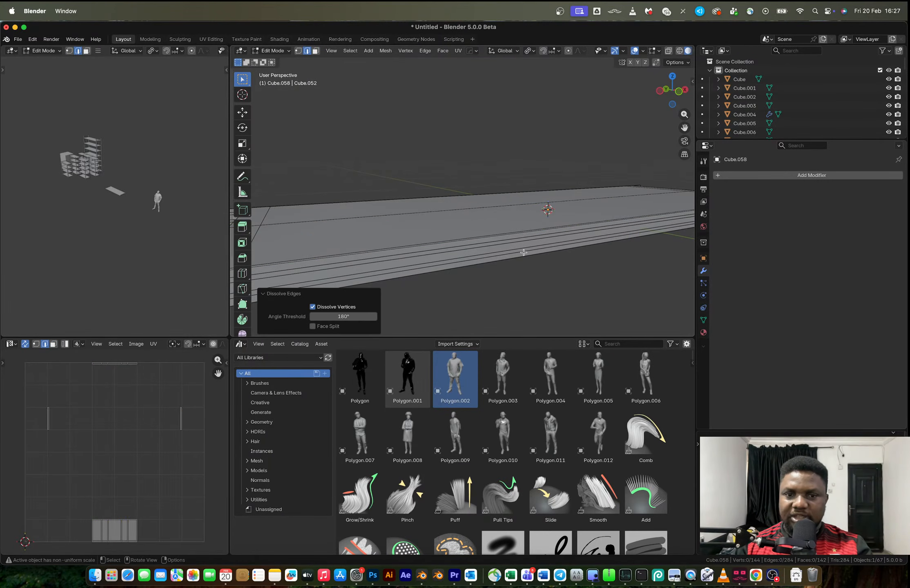
Extrude the two narrow bands on the slab's front flange about 0.008 m inward to form grooves
{"action": "key", "text": "3"}
{"action": "left_click", "coordinate": [503, 242]}
{"action": "left_click", "coordinate": [512, 253], "text": "shift"}
{"action": "left_click", "coordinate": [513, 253], "text": "shift"}
{"action": "left_click", "coordinate": [514, 252], "text": "shift"}
{"action": "key", "text": "e"}
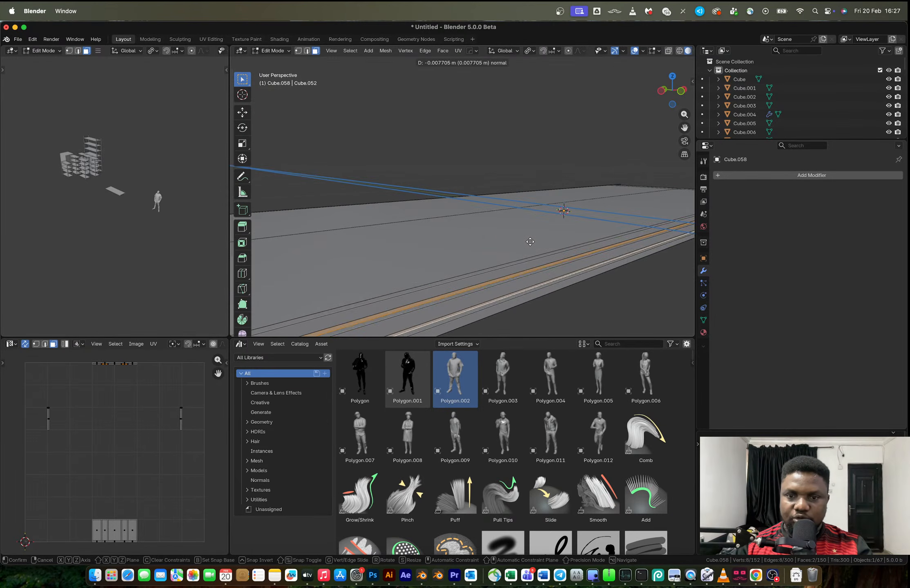
{"action": "left_click", "coordinate": [529, 242]}
{"action": "scroll", "coordinate": [535, 225], "scroll_direction": "down", "scroll_amount": 5}
{"action": "key", "text": "Tab"}
Finish the groove extrusion, leave mesh editing and scale the whole shelf along Z by about 1.103
{"action": "left_click", "coordinate": [448, 235]}
{"action": "scroll", "coordinate": [447, 231], "scroll_direction": "up", "scroll_amount": 3}
{"action": "left_click", "coordinate": [454, 226]}
{"action": "key", "text": "s"}
{"action": "key", "text": "z"}
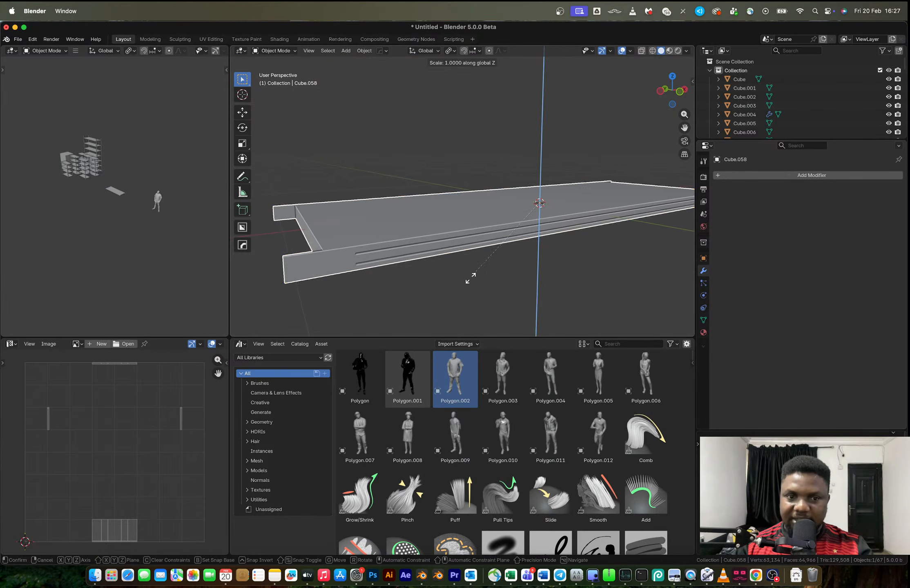
{"action": "left_click", "coordinate": [465, 286]}
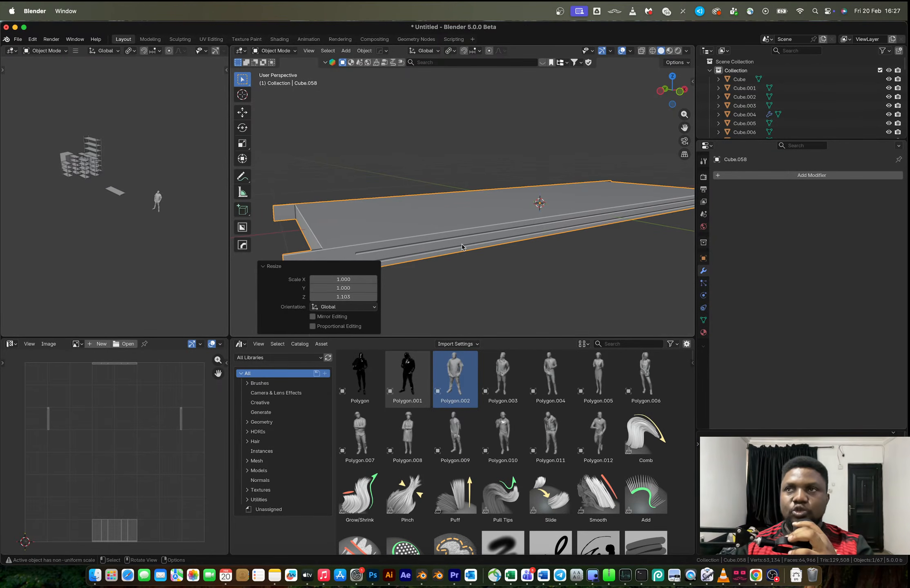
Duplicate the shelf straight up along Z by about 0.545 m in front view
{"action": "scroll", "coordinate": [462, 209], "scroll_direction": "down", "scroll_amount": 3}
{"action": "middle_click_drag", "start_coordinate": [506, 209], "coordinate": [478, 208]}
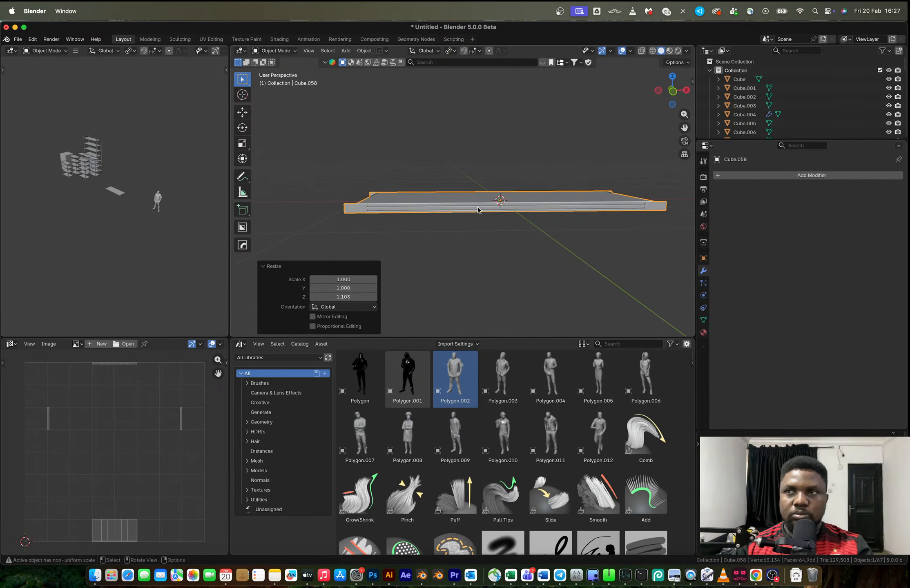
{"action": "scroll", "coordinate": [479, 207], "scroll_direction": "down", "scroll_amount": 2}
{"action": "left_click", "coordinate": [674, 95]}
{"action": "middle_click_drag", "start_coordinate": [544, 170], "coordinate": [543, 226], "text": "shift"}
{"action": "key", "text": "shift+d"}
{"action": "key", "text": "z"}
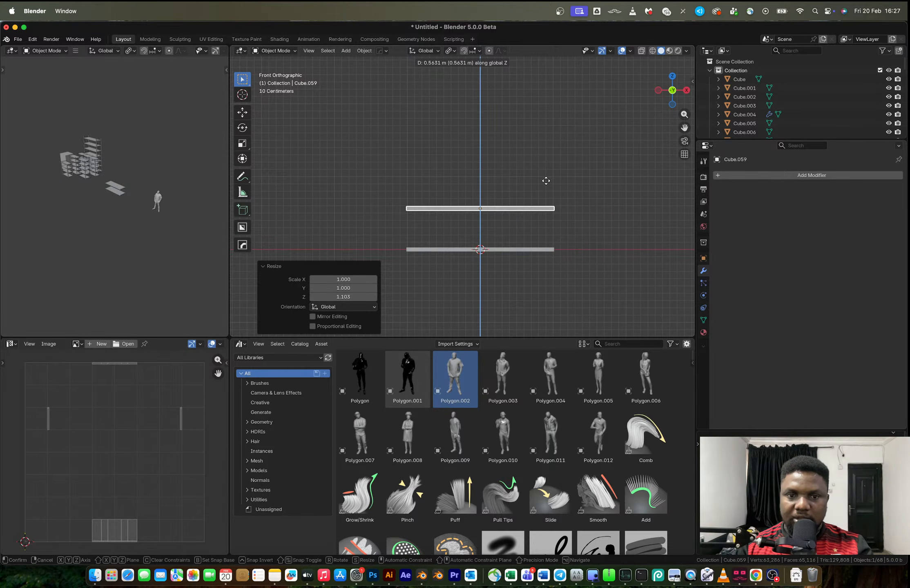
{"action": "left_click", "coordinate": [546, 181]}
Repeat the shelf duplication four more times at the same spacing to build a stack of six shelves
{"action": "key", "text": "shift+r"}
{"action": "key", "text": "shift+r"}
{"action": "key", "text": "shift+r"}
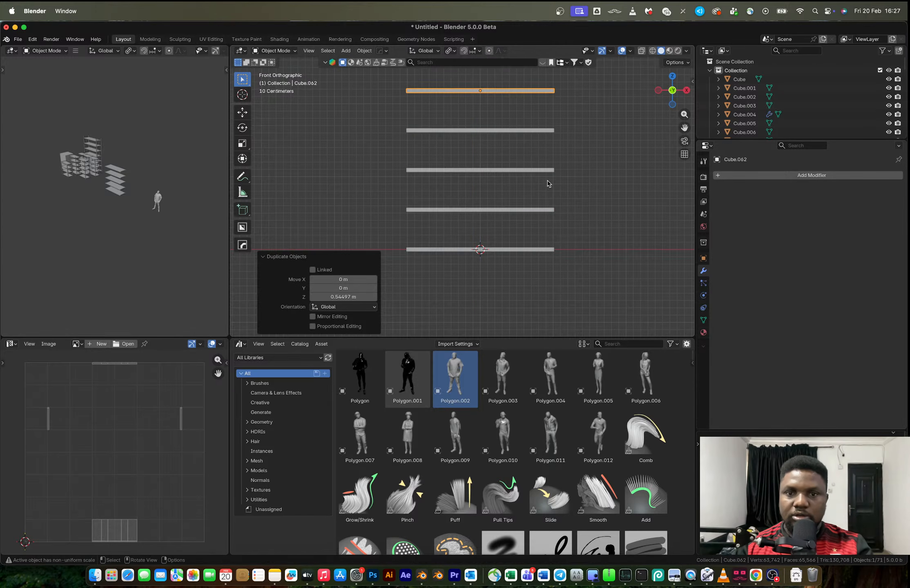
{"action": "scroll", "coordinate": [547, 182], "scroll_direction": "down", "scroll_amount": 5}
{"action": "key", "text": "shift+r"}
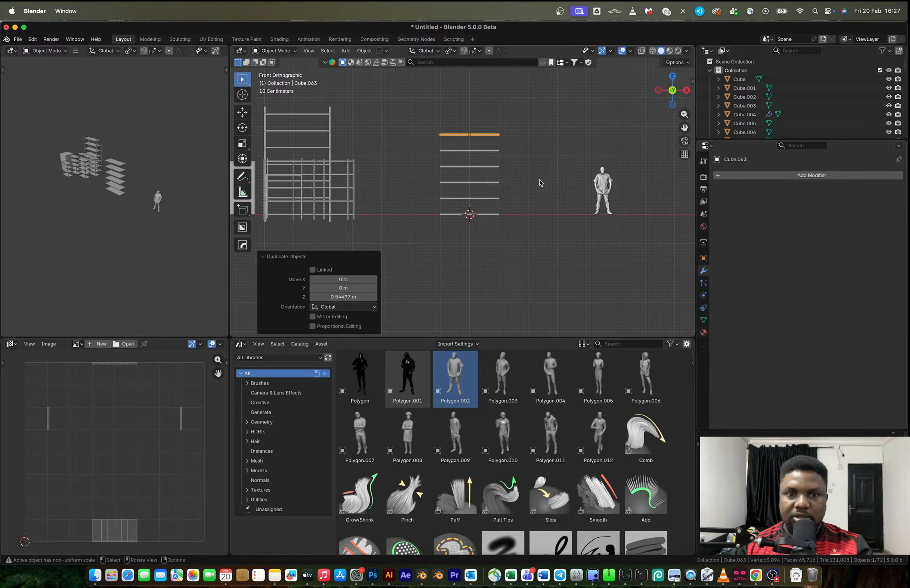
{"action": "middle_click_drag", "start_coordinate": [508, 179], "coordinate": [478, 179]}
{"action": "key", "text": "shift+a"}
{"action": "mouse_move", "coordinate": [469, 180]}
{"action": "left_click", "coordinate": [508, 211]}
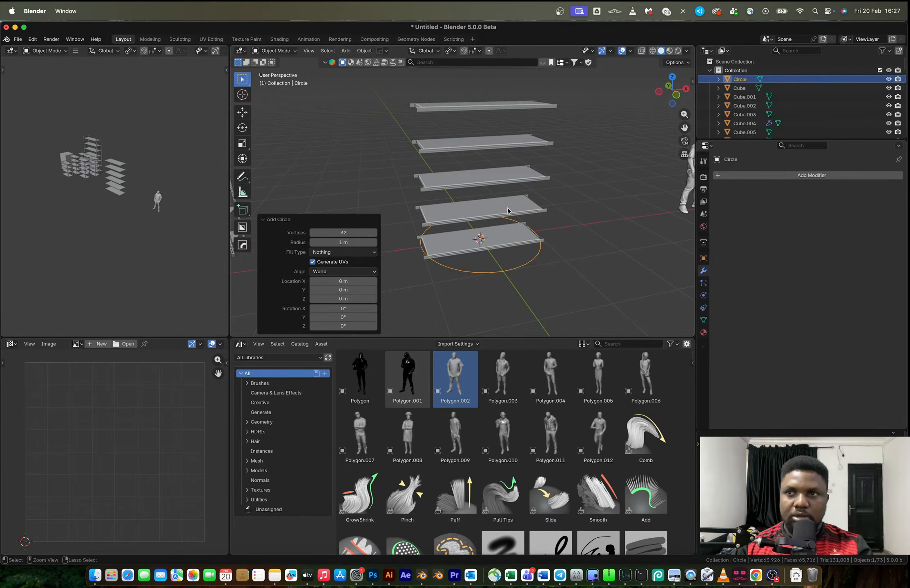
{"action": "key", "text": "ctrl+z"}
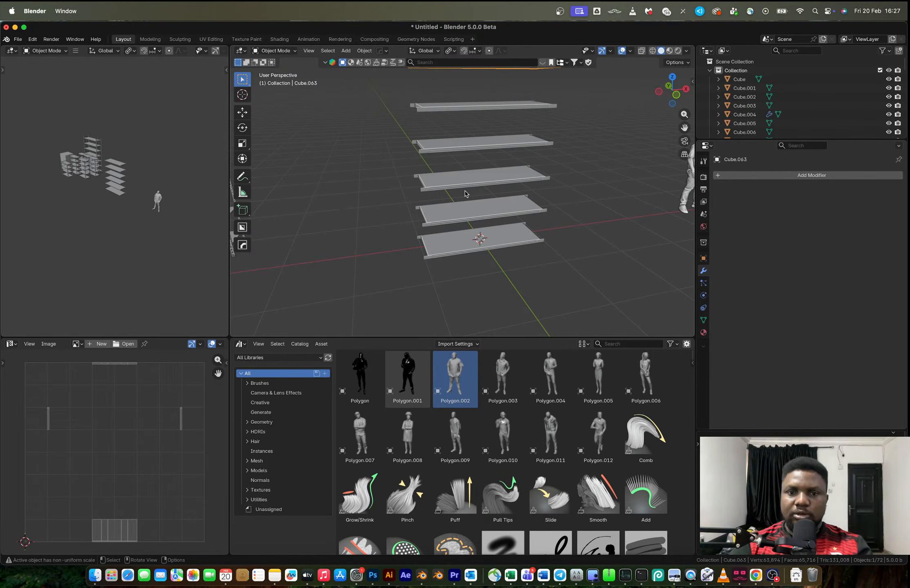
Add a cube at the origin and scale it down by about 0.052, then by a further 0.618
{"action": "key", "text": "shift+a"}
{"action": "mouse_move", "coordinate": [470, 192]}
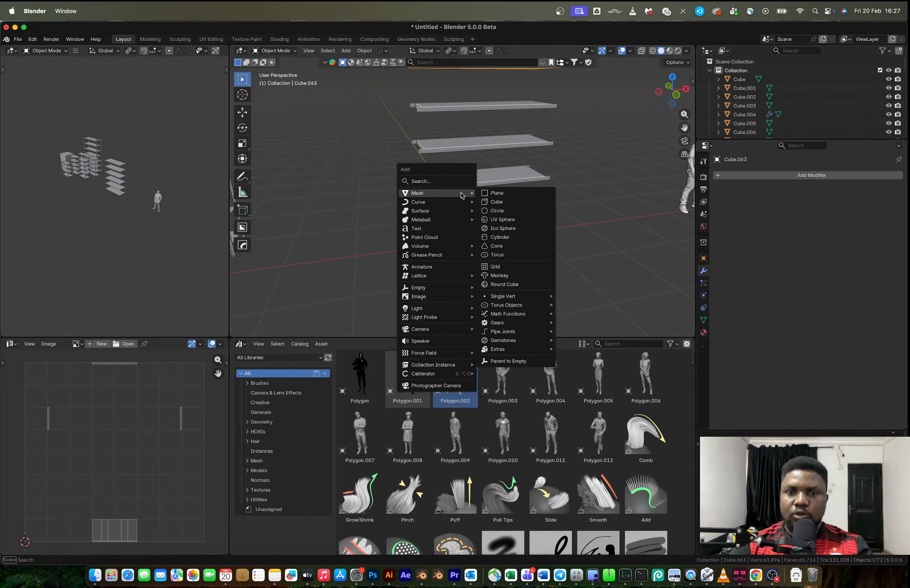
{"action": "left_click", "coordinate": [504, 202]}
{"action": "key", "text": "s"}
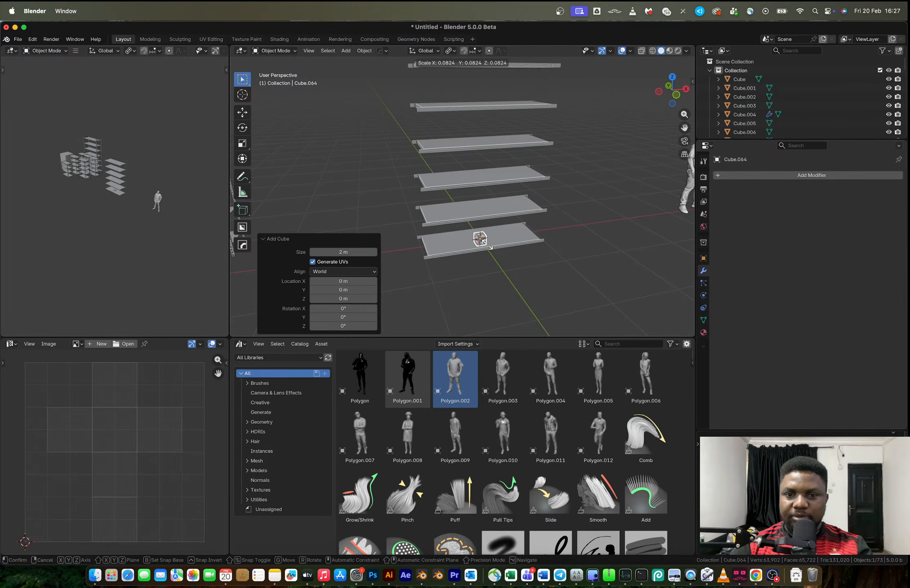
{"action": "left_click", "coordinate": [483, 242]}
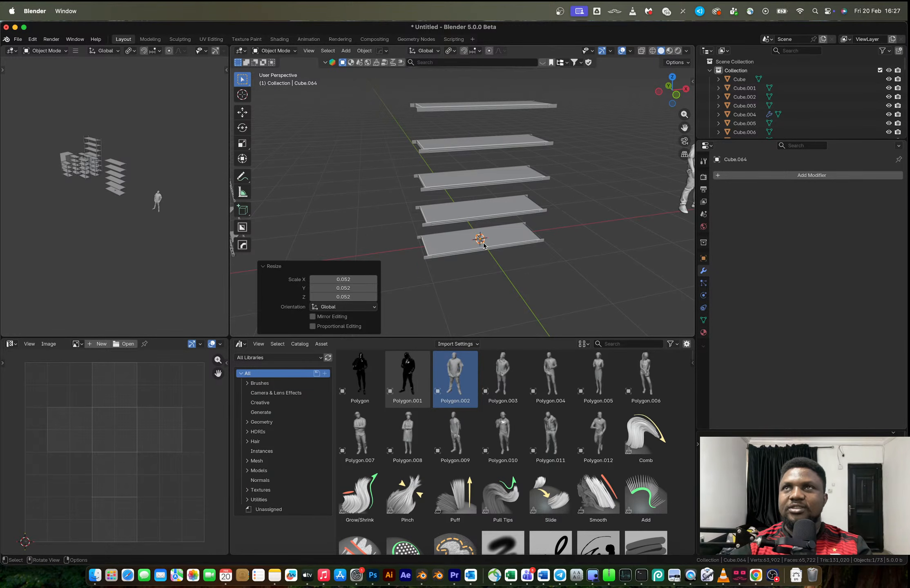
{"action": "scroll", "coordinate": [489, 249], "scroll_direction": "up", "scroll_amount": 5}
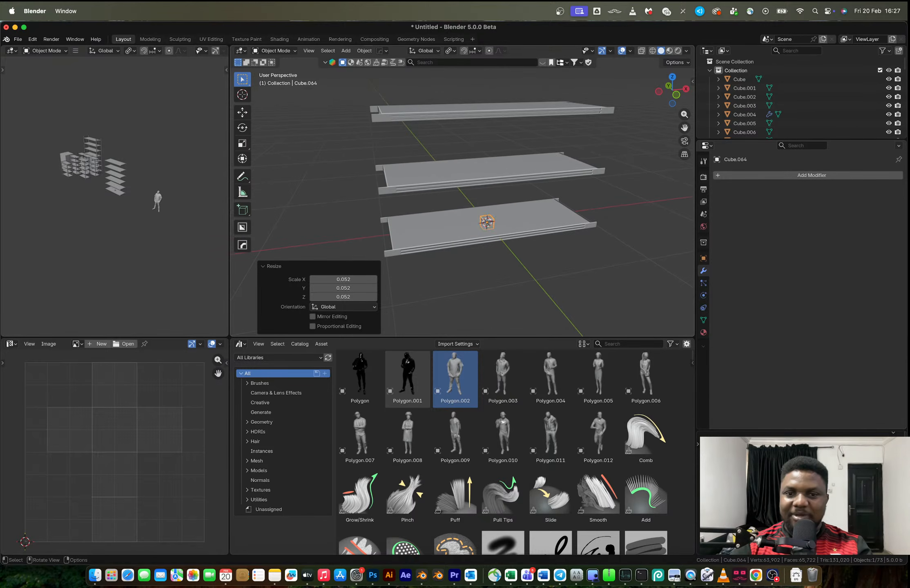
{"action": "key", "text": "s"}
{"action": "left_click", "coordinate": [498, 227]}
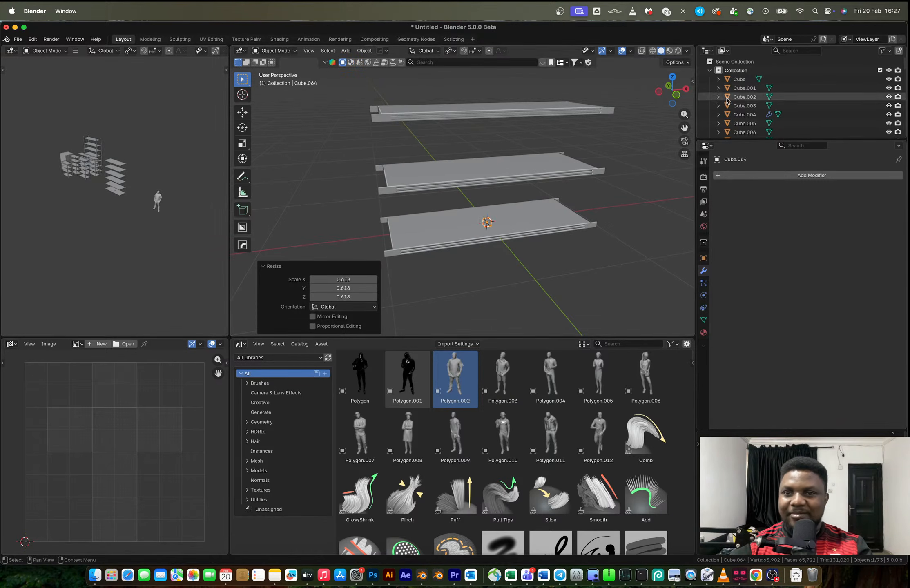
Stretch the small cube along Z by about 63.3 in front view to form a tall post
{"action": "left_click", "coordinate": [676, 95]}
{"action": "key", "text": "s"}
{"action": "key", "text": "z"}
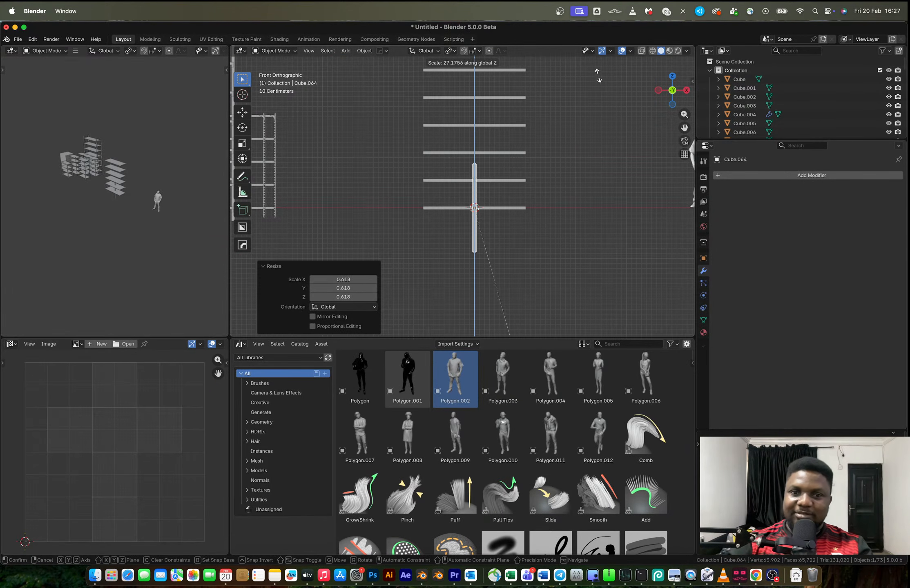
{"action": "left_click", "coordinate": [617, 113]}
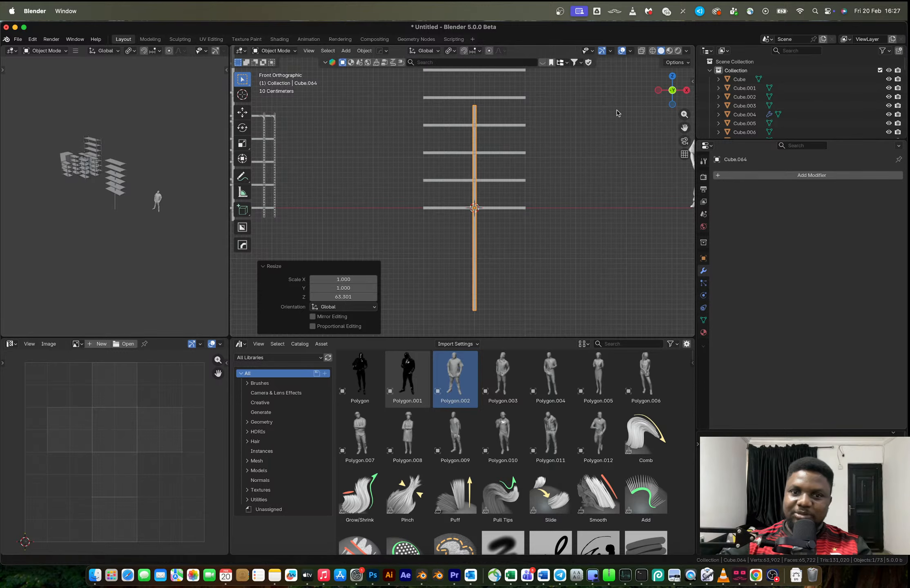
Move the post about -1.025 m in X and 1.386 m in Z to the shelves' end, and scale its height by about 0.831
{"action": "scroll", "coordinate": [604, 131], "scroll_direction": "down", "scroll_amount": 3}
{"action": "key", "text": "g"}
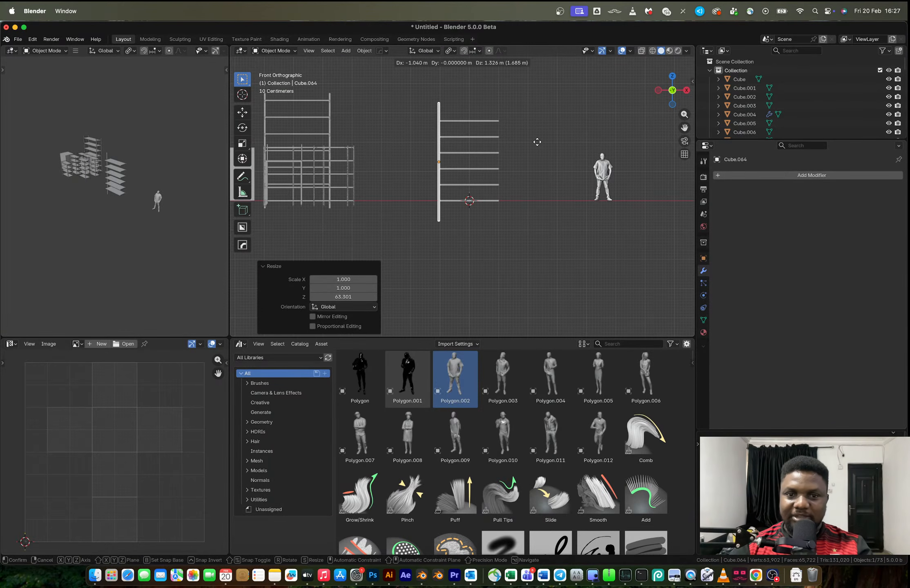
{"action": "left_click", "coordinate": [538, 141]}
{"action": "key", "text": "s"}
{"action": "key", "text": "z"}
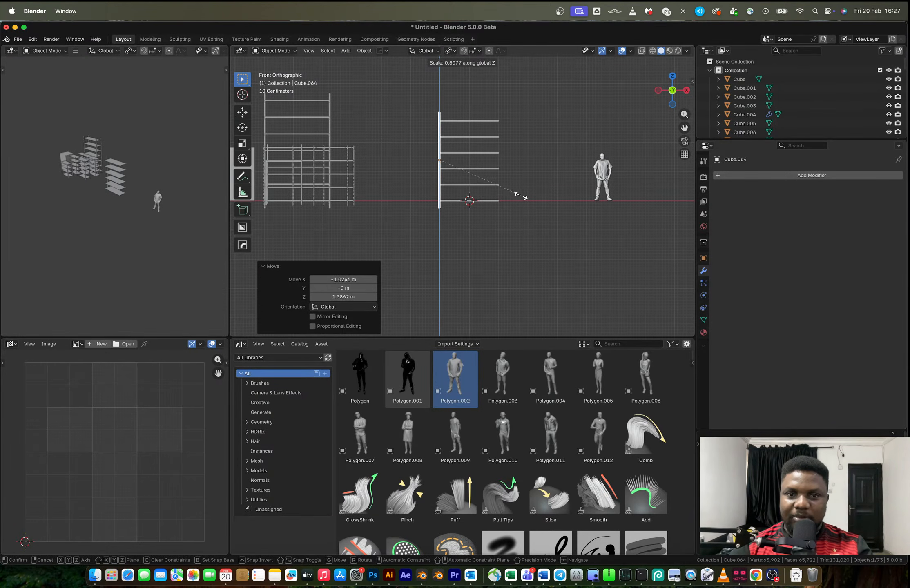
{"action": "left_click", "coordinate": [521, 196]}
Slim the post by scaling it about 0.475 overall, then about 1.939 along Z and 1.207 across X and Y
{"action": "middle_click_drag", "start_coordinate": [520, 195], "coordinate": [545, 232]}
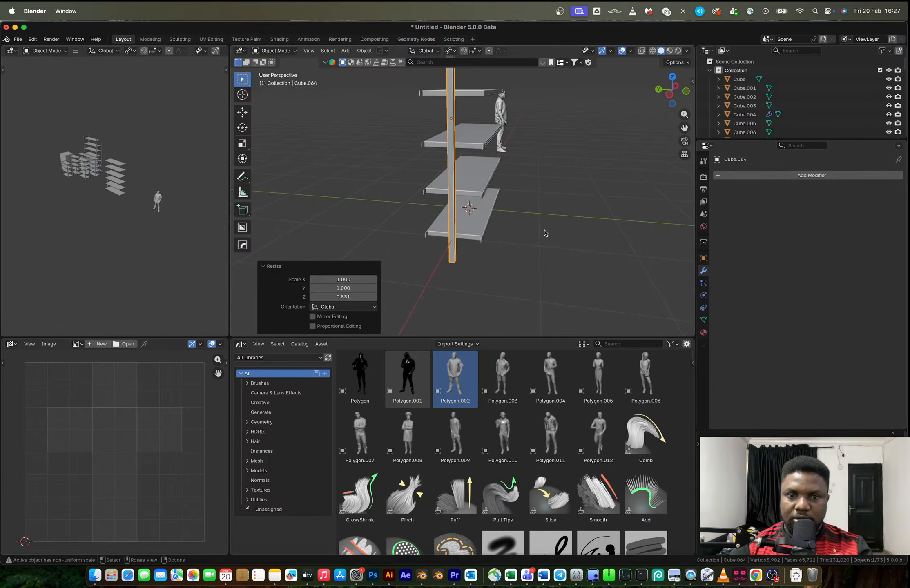
{"action": "key", "text": "s"}
{"action": "key", "text": "z"}
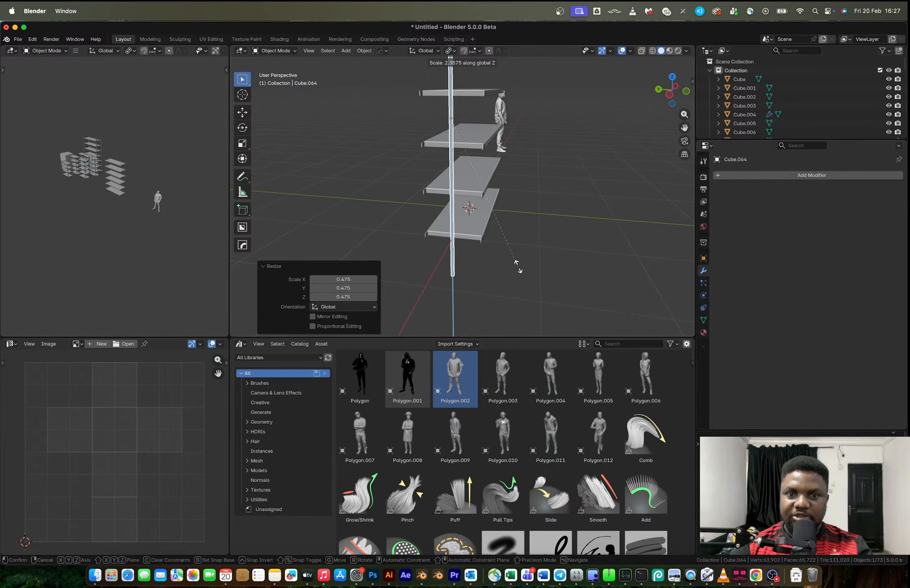
{"action": "left_click", "coordinate": [511, 237]}
{"action": "key", "text": "s"}
{"action": "key", "text": "shift+z"}
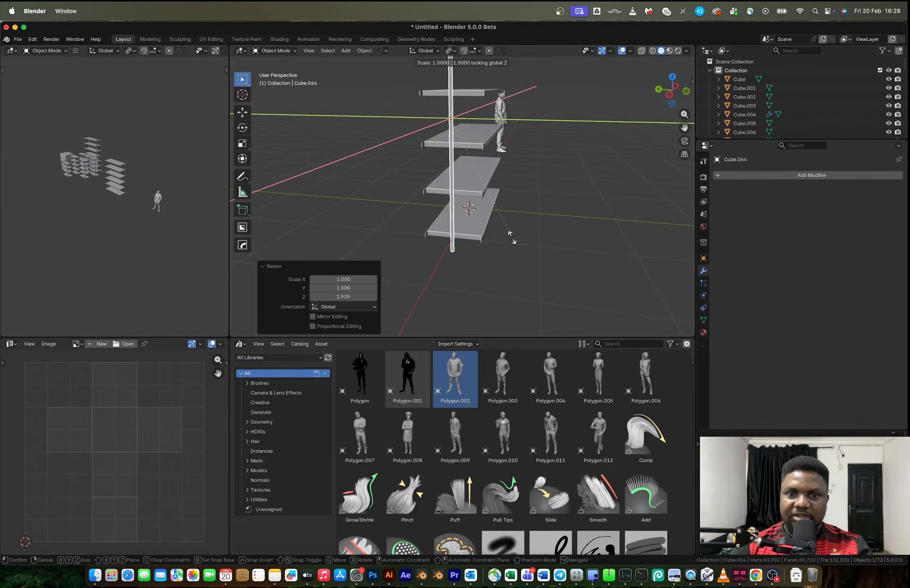
{"action": "left_click", "coordinate": [535, 258]}
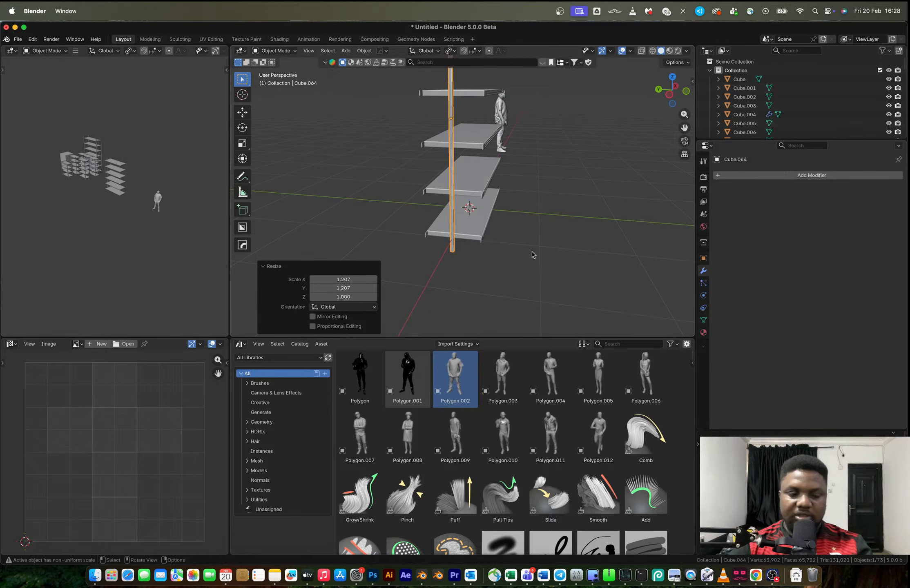
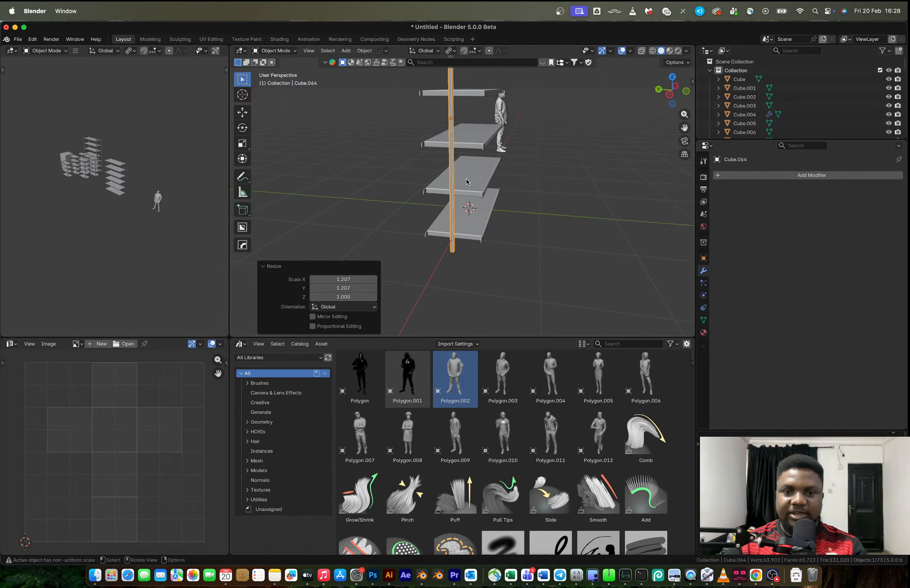
Move the post about 0.064 m along X and -0.325 m along Y to the shelves' front corner
{"action": "scroll", "coordinate": [466, 178], "scroll_direction": "up", "scroll_amount": 3}
{"action": "left_click", "coordinate": [669, 94]}
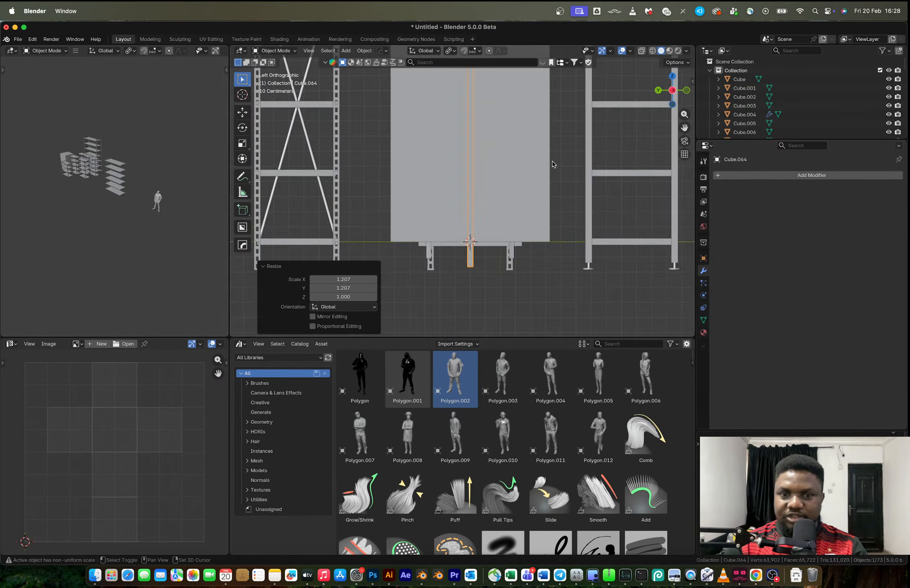
{"action": "left_click_drag", "start_coordinate": [670, 92], "coordinate": [436, 173]}
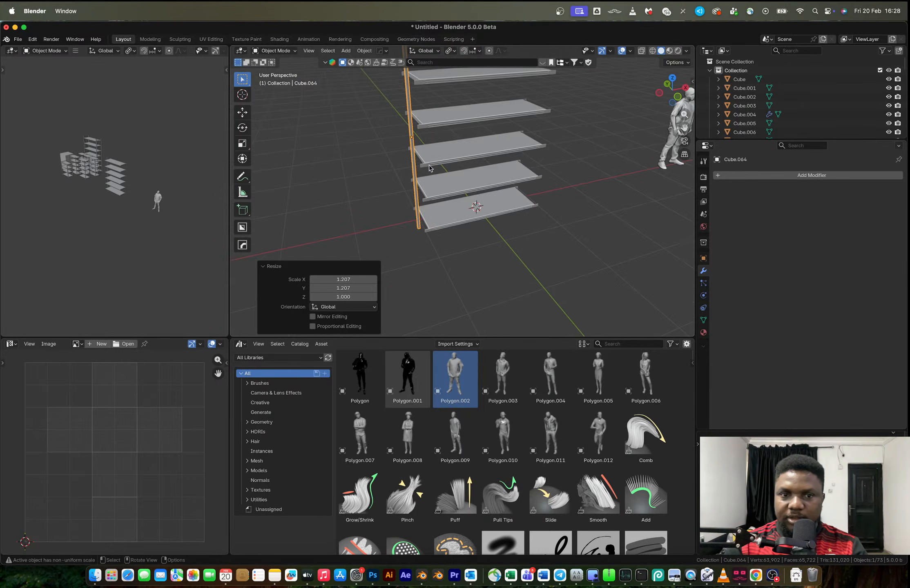
{"action": "middle_click_drag", "start_coordinate": [436, 173], "coordinate": [496, 186]}
{"action": "scroll", "coordinate": [457, 176], "scroll_direction": "up", "scroll_amount": 3}
{"action": "middle_click_drag", "start_coordinate": [440, 167], "coordinate": [393, 159]}
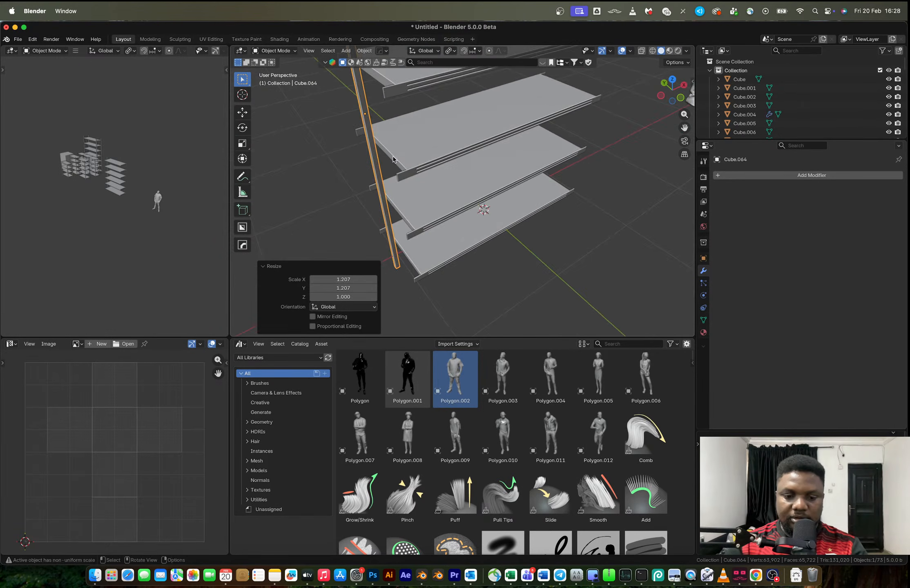
{"action": "key", "text": "g"}
{"action": "key", "text": "x"}
{"action": "left_click", "coordinate": [403, 153]}
{"action": "middle_click_drag", "start_coordinate": [402, 153], "coordinate": [444, 146]}
{"action": "key", "text": "g"}
{"action": "key", "text": "y"}
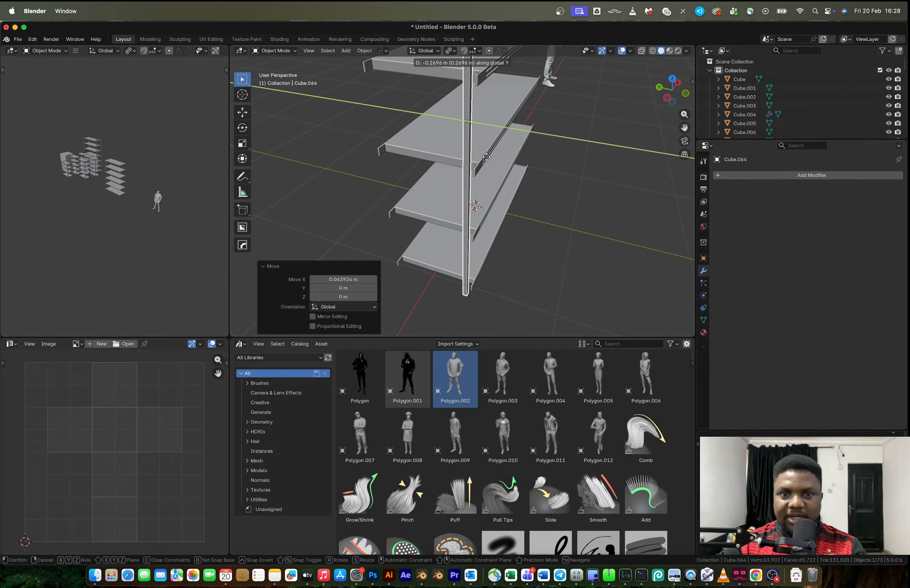
{"action": "left_click", "coordinate": [485, 121]}
Nudge the post about 0.008 m along Y to seat it against the shelf lip
{"action": "middle_click_drag", "start_coordinate": [484, 120], "coordinate": [477, 187]}
{"action": "scroll", "coordinate": [480, 147], "scroll_direction": "up", "scroll_amount": 6}
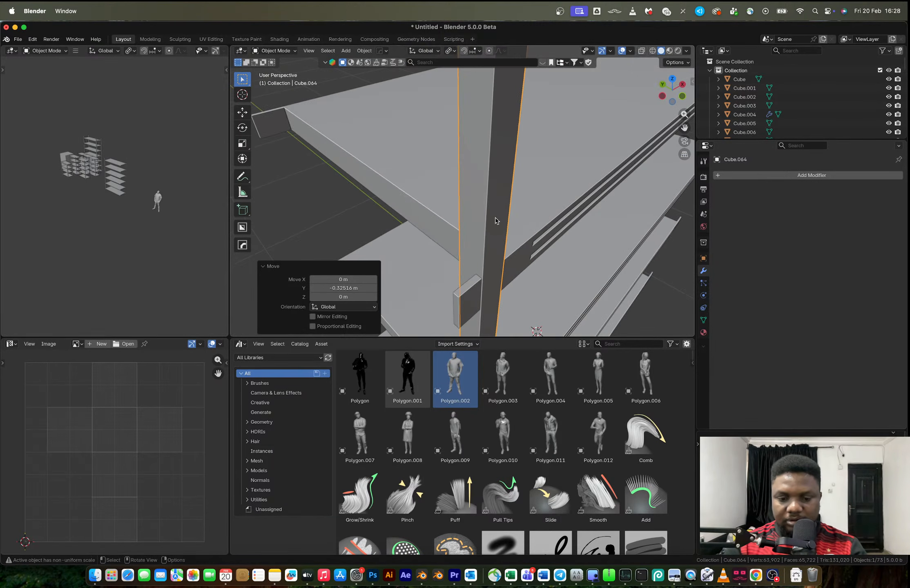
{"action": "key", "text": "g"}
{"action": "key", "text": "y"}
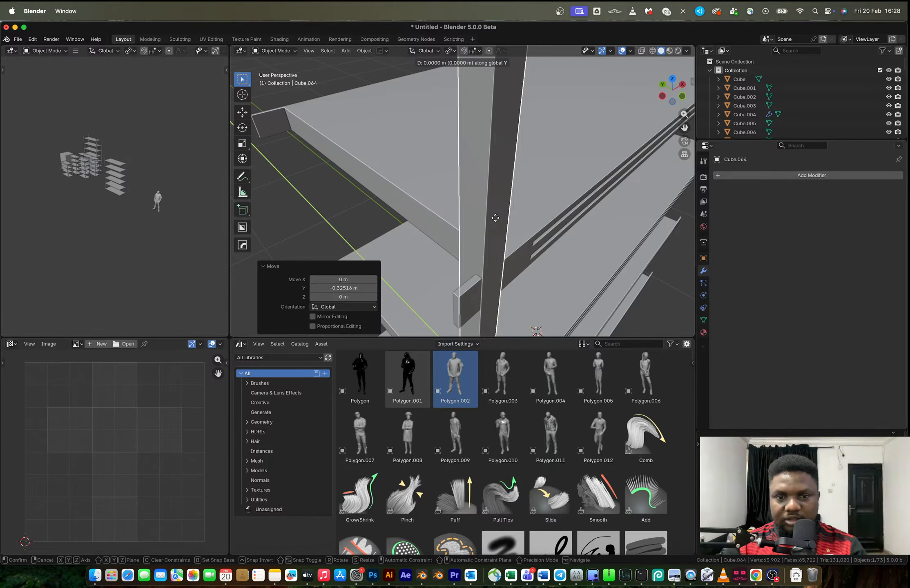
{"action": "left_click", "coordinate": [495, 217]}
{"action": "scroll", "coordinate": [494, 201], "scroll_direction": "down", "scroll_amount": 5}
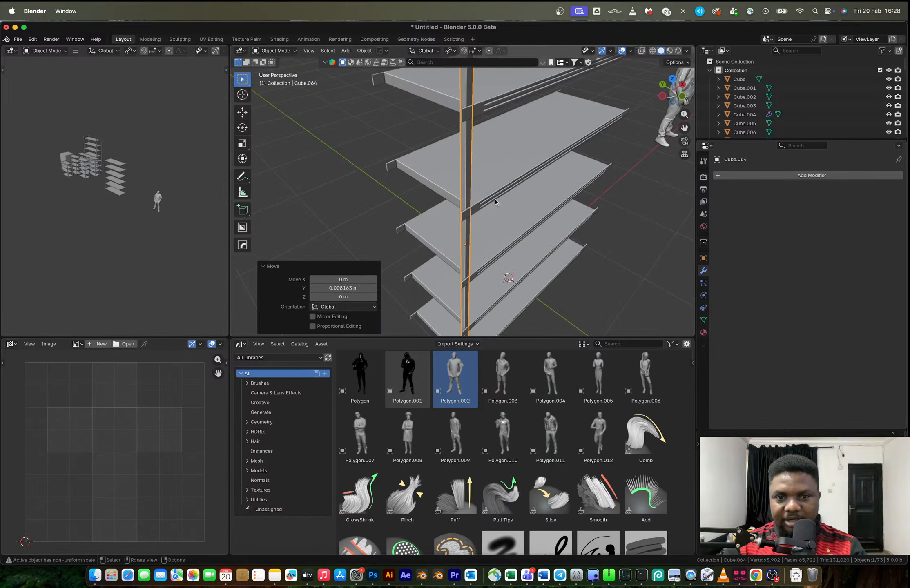
Scale the post by about 1.316 along X and shift it about -0.007 m along X
{"action": "scroll", "coordinate": [495, 201], "scroll_direction": "up", "scroll_amount": 5}
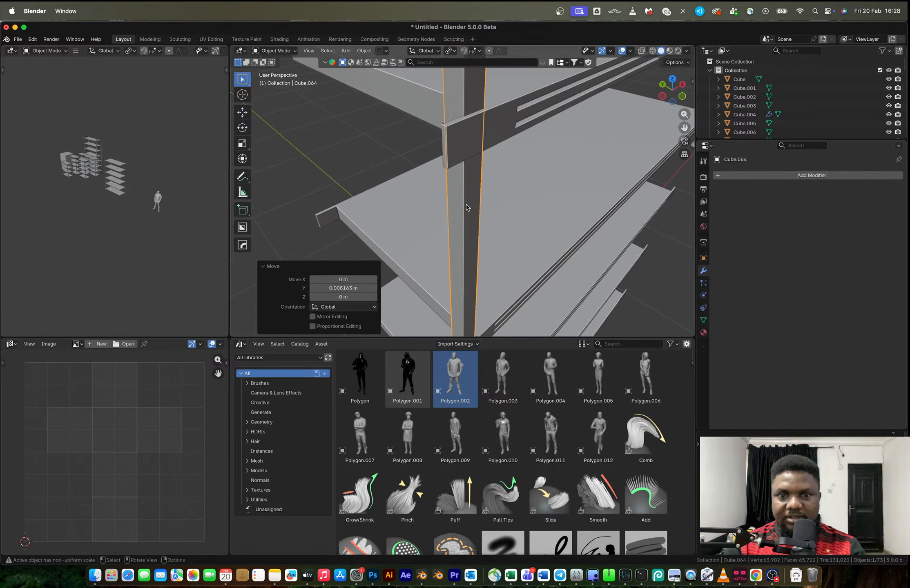
{"action": "key", "text": "s"}
{"action": "key", "text": "y"}
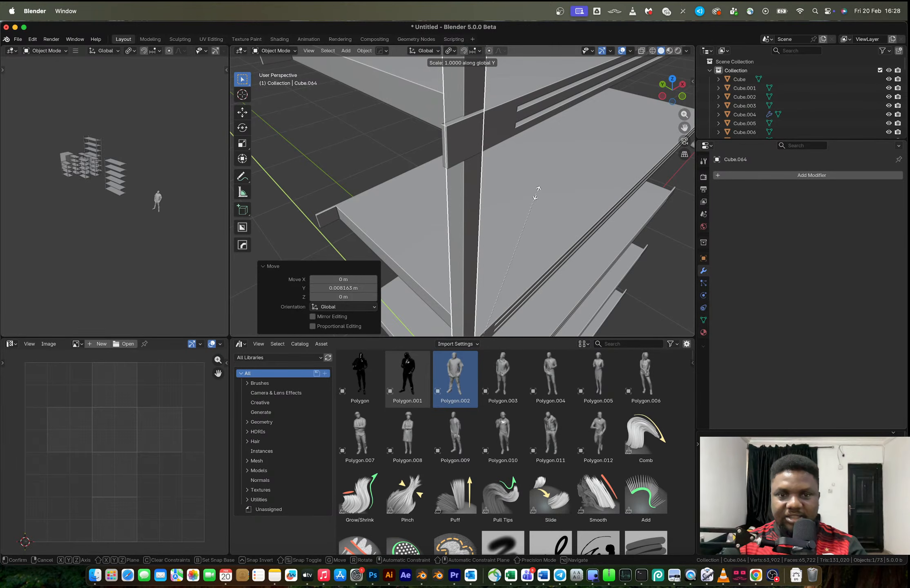
{"action": "left_click", "coordinate": [609, 155]}
{"action": "key", "text": "g"}
{"action": "key", "text": "y"}
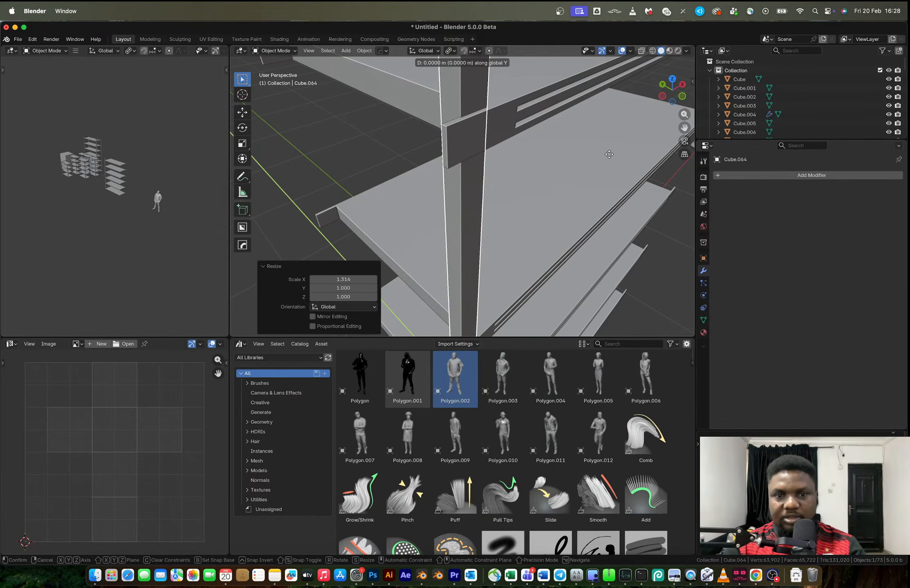
{"action": "left_click", "coordinate": [555, 144]}
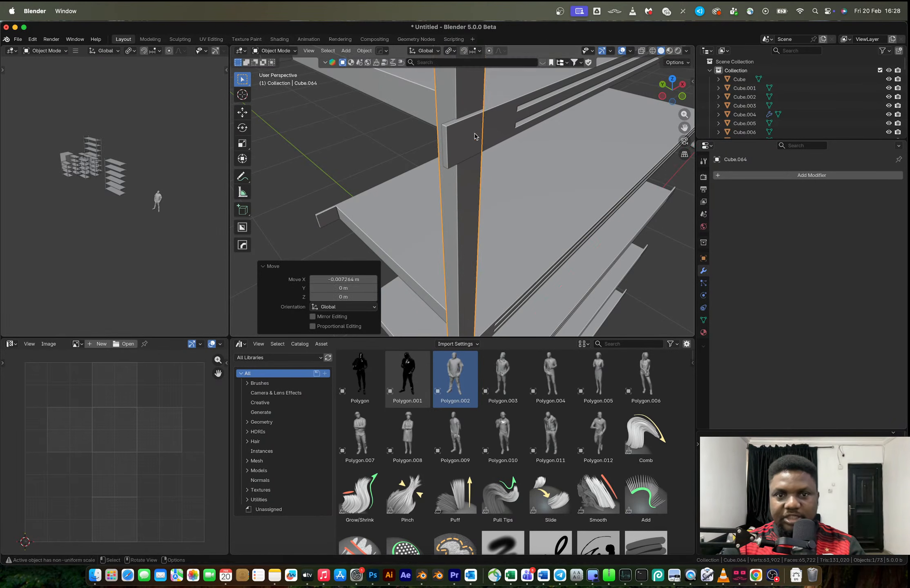
{"action": "scroll", "coordinate": [473, 135], "scroll_direction": "down", "scroll_amount": 5}
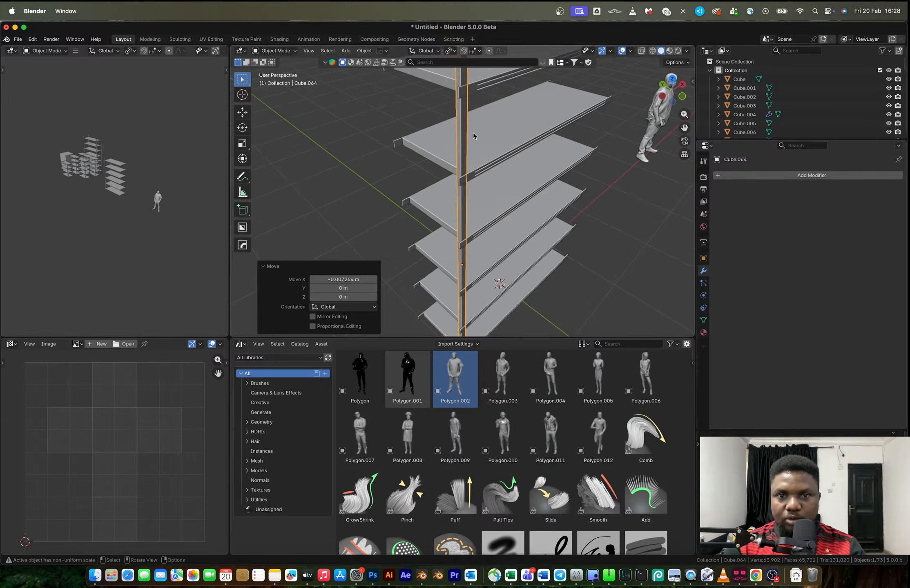
Cut two crossing lengthwise edge loops centred on the post's faces, splitting each side into two columns
{"action": "key", "text": "Tab"}
{"action": "scroll", "coordinate": [462, 142], "scroll_direction": "up", "scroll_amount": 5}
{"action": "scroll", "coordinate": [464, 143], "scroll_direction": "down", "scroll_amount": 1}
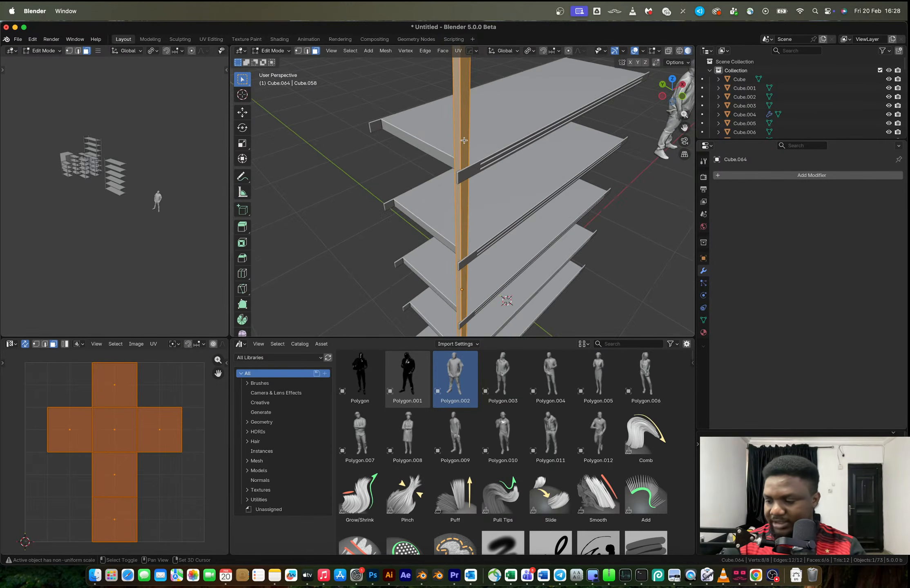
{"action": "middle_click_drag", "start_coordinate": [463, 144], "coordinate": [464, 244], "text": "shift"}
{"action": "key", "text": "ctrl+r"}
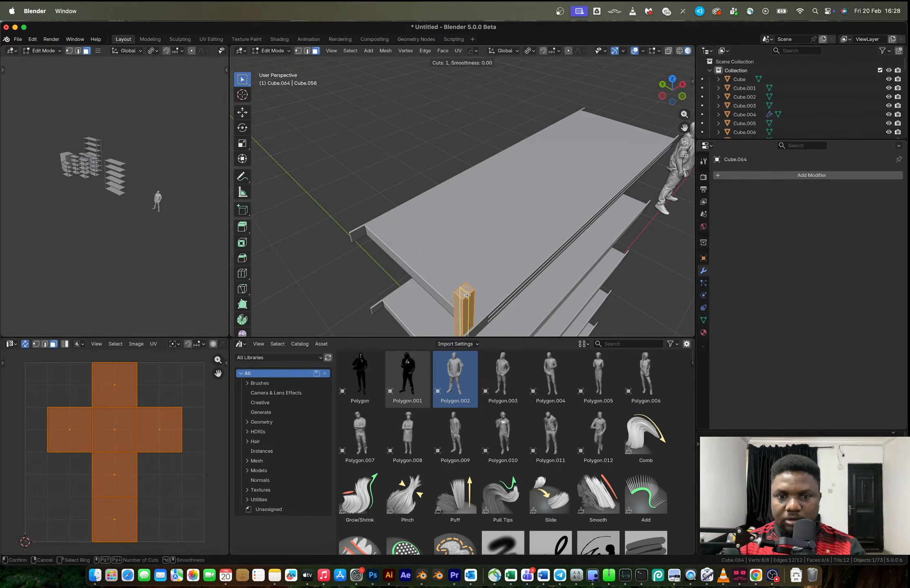
{"action": "left_click", "coordinate": [466, 295]}
{"action": "right_click", "coordinate": [466, 293]}
{"action": "key", "text": "a"}
{"action": "key", "text": "super+z"}
{"action": "key", "text": "ctrl+r"}
{"action": "left_click", "coordinate": [469, 289]}
{"action": "right_click", "coordinate": [470, 289]}
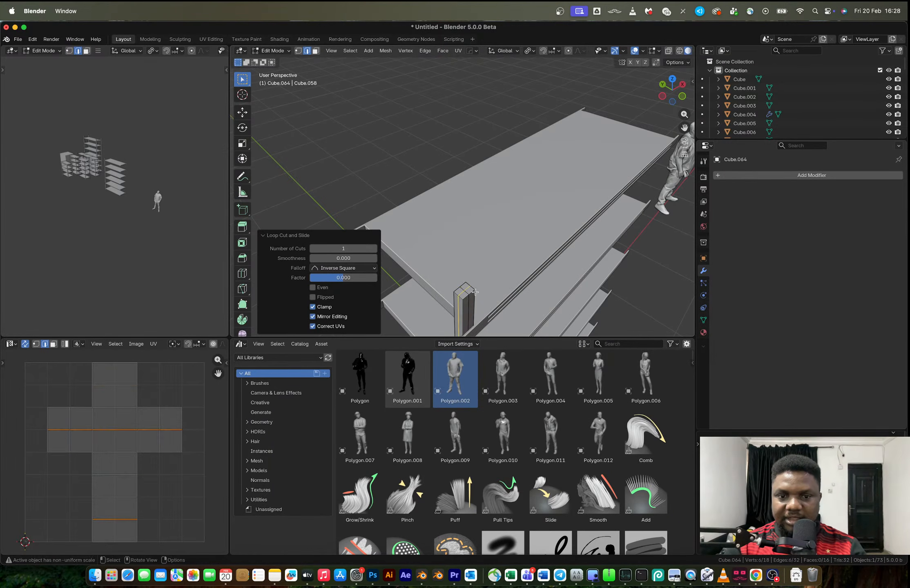
Add 96 evenly spaced loop cuts along the post's height and select the whole mesh
{"action": "middle_click_drag", "start_coordinate": [475, 294], "coordinate": [471, 264]}
{"action": "key", "text": "ctrl+r"}
{"action": "scroll", "coordinate": [425, 186], "scroll_direction": "up", "scroll_amount": 1}
{"action": "scroll", "coordinate": [425, 186], "scroll_direction": "up", "scroll_amount": 20}
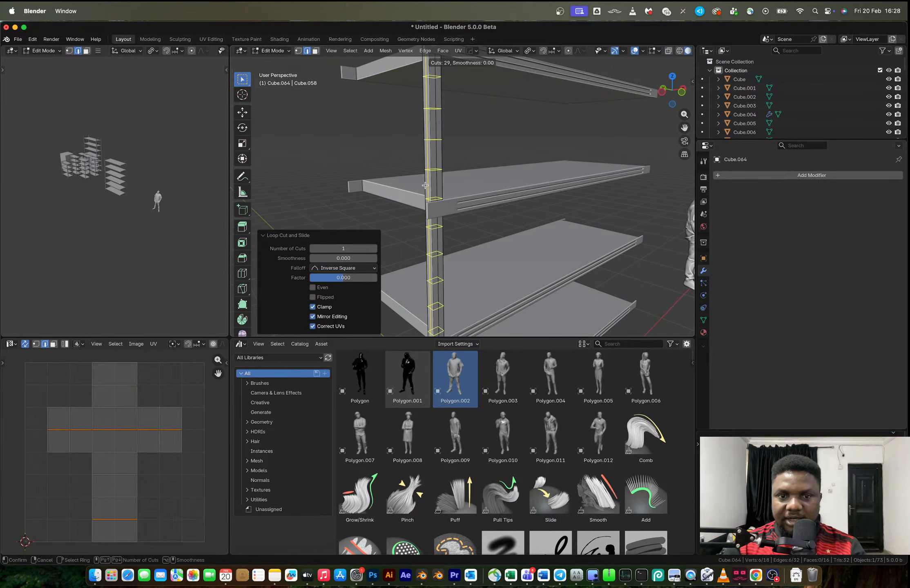
{"action": "scroll", "coordinate": [425, 186], "scroll_direction": "up", "scroll_amount": 20}
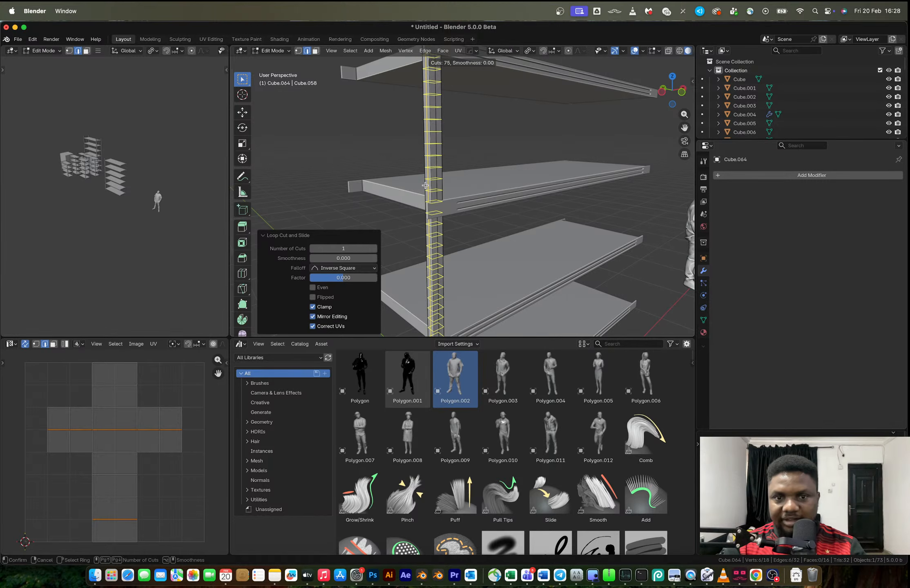
{"action": "scroll", "coordinate": [425, 186], "scroll_direction": "up", "scroll_amount": 6}
{"action": "left_click", "coordinate": [425, 185]}
{"action": "right_click", "coordinate": [425, 186]}
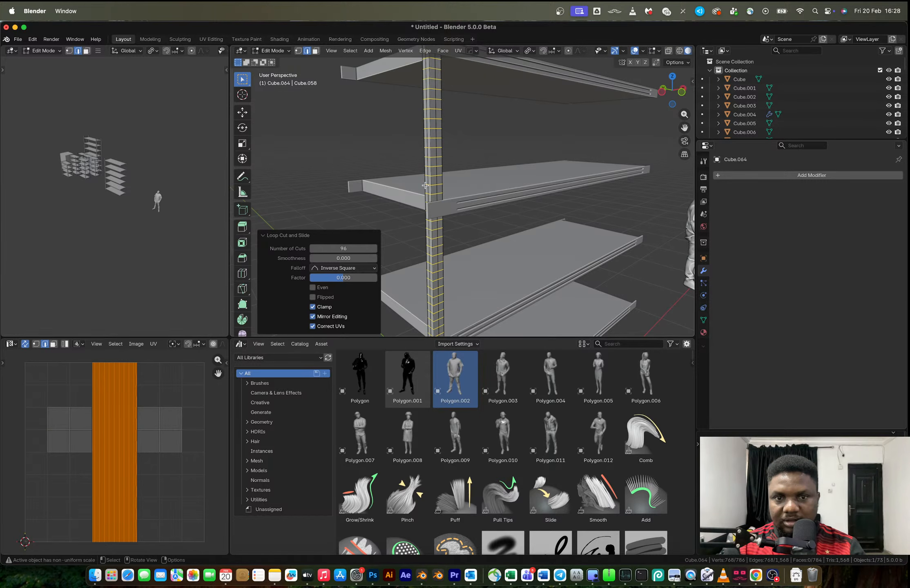
{"action": "key", "text": "a"}
{"action": "scroll", "coordinate": [432, 183], "scroll_direction": "up", "scroll_amount": 6}
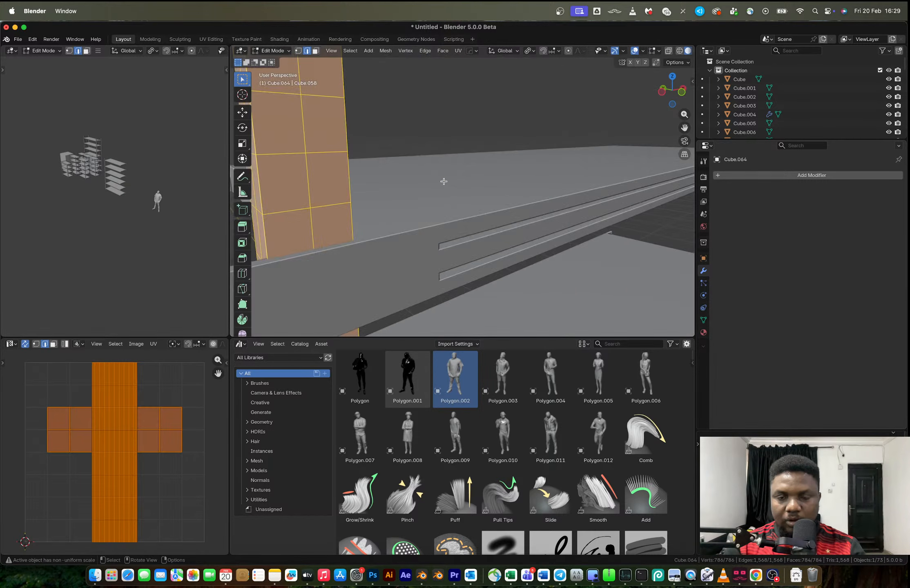
{"action": "middle_click_drag", "start_coordinate": [443, 181], "coordinate": [471, 197]}
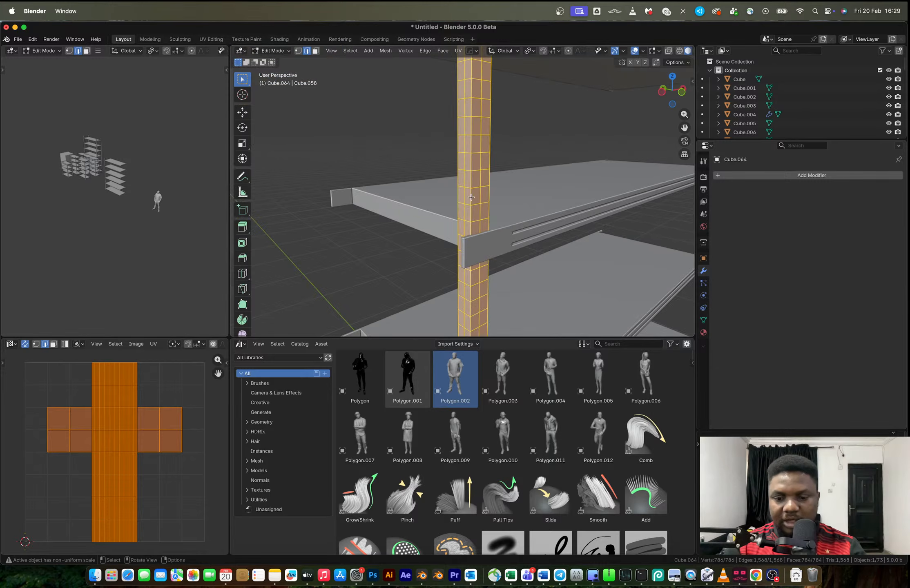
Try to inset each of the post's faces individually before its scale is applied
{"action": "key", "text": "i"}
{"action": "key", "text": "i"}
{"action": "left_click", "coordinate": [518, 224]}
{"action": "key", "text": "super+z"}
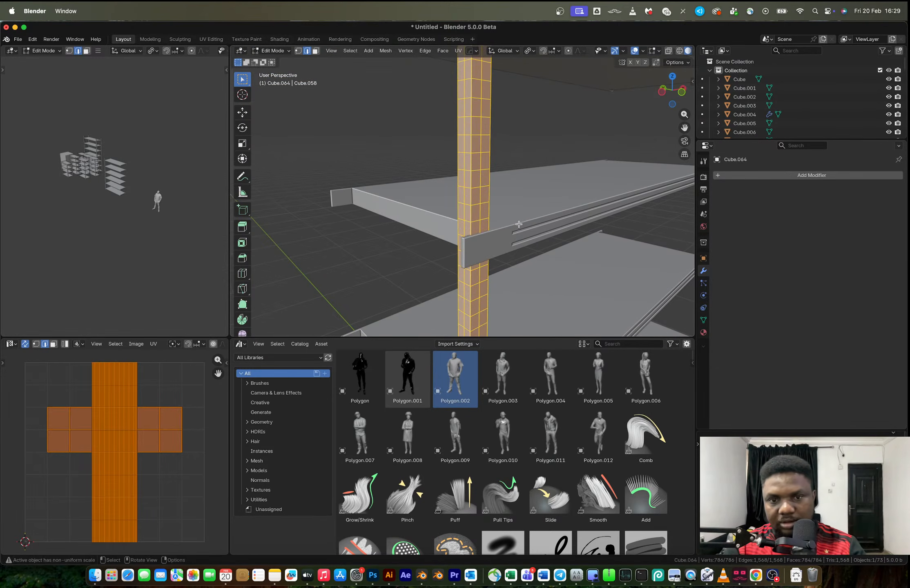
Apply the post's scale, then inset all its faces individually by about 0.005 m
{"action": "key", "text": "Tab"}
{"action": "key", "text": "ctrl+a"}
{"action": "left_click", "coordinate": [520, 224]}
{"action": "key", "text": "Tab"}
{"action": "key", "text": "i"}
{"action": "key", "text": "i"}
{"action": "left_click", "coordinate": [522, 213]}
Extrude the inset faces inward along their normals by about 0.0067 m to form recessed slots in the post
{"action": "scroll", "coordinate": [512, 207], "scroll_direction": "up", "scroll_amount": 6}
{"action": "scroll", "coordinate": [511, 207], "scroll_direction": "down", "scroll_amount": 3}
{"action": "key", "text": "alt+e"}
{"action": "left_click", "coordinate": [512, 206]}
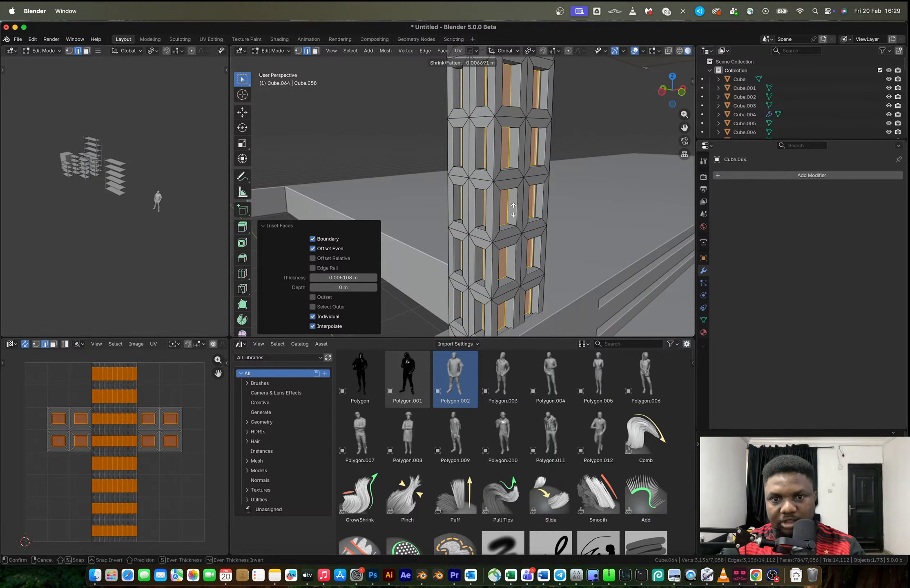
{"action": "left_click", "coordinate": [513, 209]}
{"action": "key", "text": "Tab"}
Mirror the slotted post across X about the middle shelf to add one at the opposite end
{"action": "scroll", "coordinate": [515, 212], "scroll_direction": "down", "scroll_amount": 5}
{"action": "scroll", "coordinate": [446, 215], "scroll_direction": "up", "scroll_amount": 4}
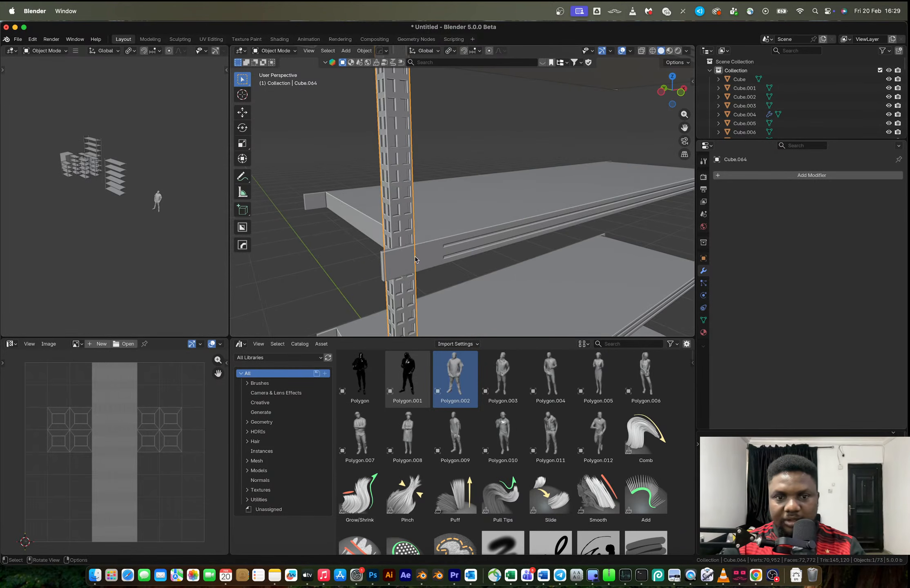
{"action": "left_click", "coordinate": [413, 257]}
{"action": "left_click", "coordinate": [403, 226]}
{"action": "scroll", "coordinate": [412, 228], "scroll_direction": "down", "scroll_amount": 5}
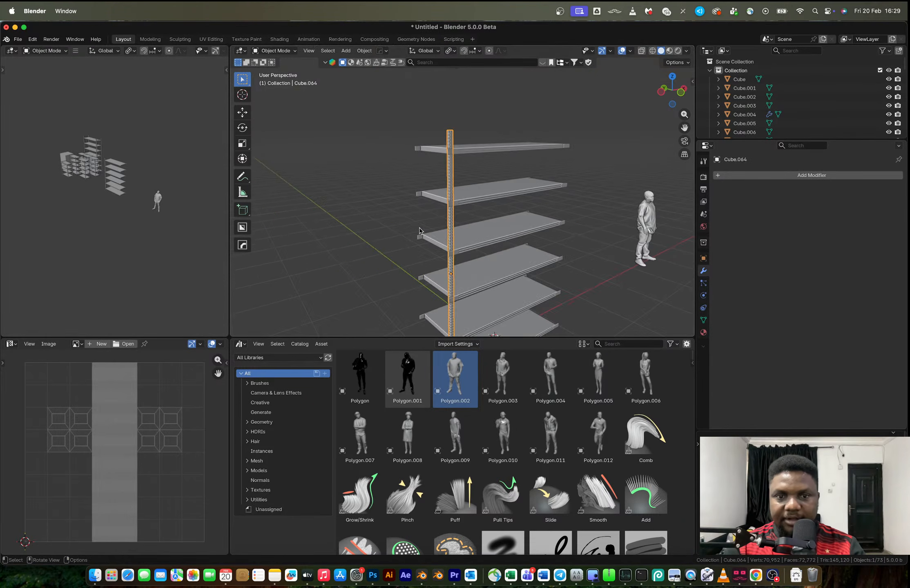
{"action": "left_click", "coordinate": [485, 240], "text": "shift"}
{"action": "key", "text": "alt+x"}
{"action": "left_click", "coordinate": [443, 240]}
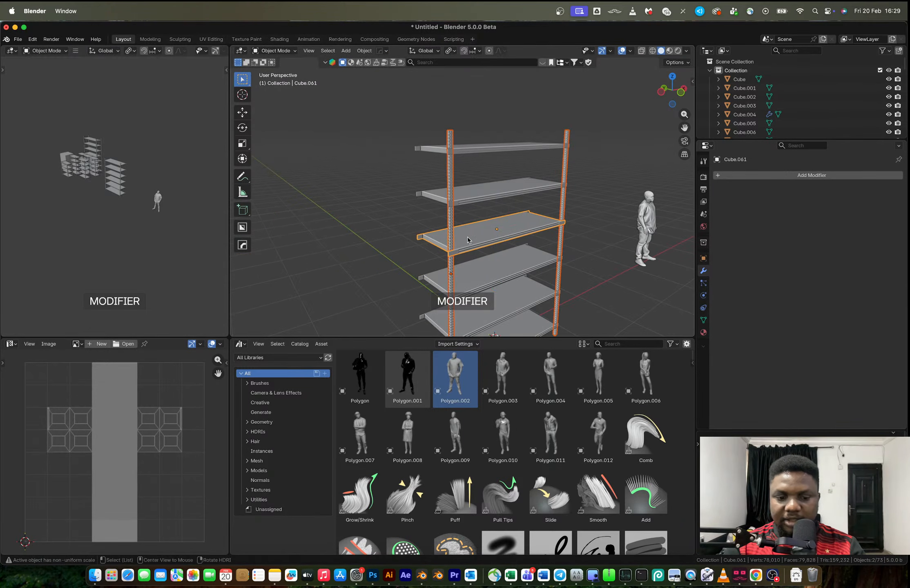
Mirror the two posts across Y about the shelf and apply the mirror modifiers to the four posts
{"action": "key", "text": "alt+x"}
{"action": "left_click", "coordinate": [542, 247]}
{"action": "left_click", "coordinate": [559, 204]}
{"action": "left_click", "coordinate": [560, 208]}
{"action": "left_click", "coordinate": [560, 208]}
{"action": "key", "text": "ctrl+a"}
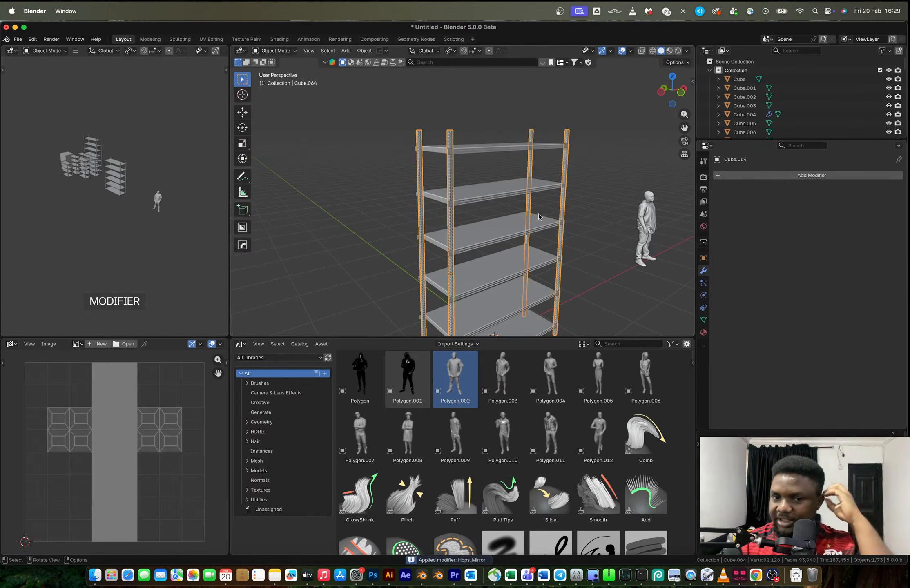
Open the bottom shelf for mesh editing and place the 3D cursor on the end face of its front lip
{"action": "middle_click_drag", "start_coordinate": [538, 214], "coordinate": [495, 238]}
{"action": "scroll", "coordinate": [495, 238], "scroll_direction": "up", "scroll_amount": 2}
{"action": "middle_click_drag", "start_coordinate": [459, 314], "coordinate": [463, 211], "text": "shift"}
{"action": "scroll", "coordinate": [463, 211], "scroll_direction": "up", "scroll_amount": 6}
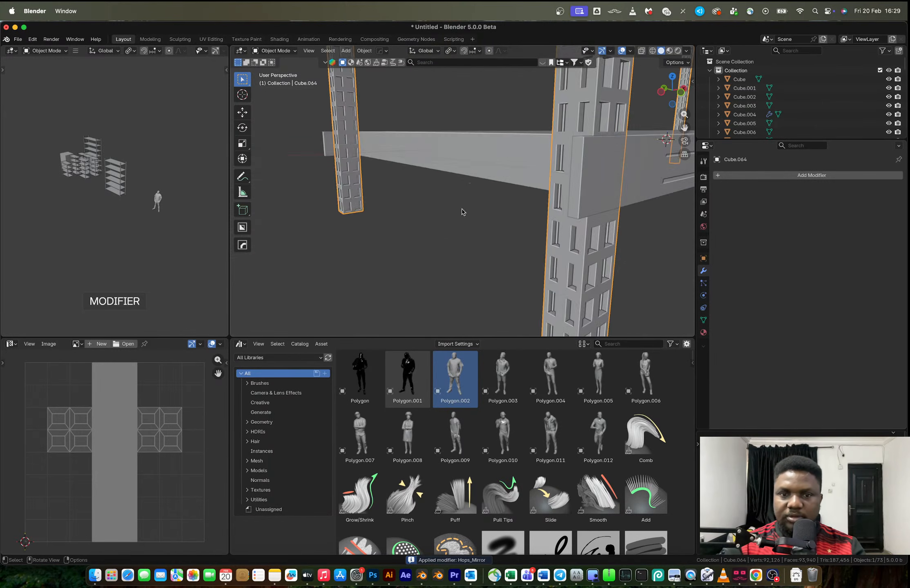
{"action": "scroll", "coordinate": [547, 200], "scroll_direction": "down", "scroll_amount": 2}
{"action": "left_click", "coordinate": [516, 187]}
{"action": "key", "text": "Tab"}
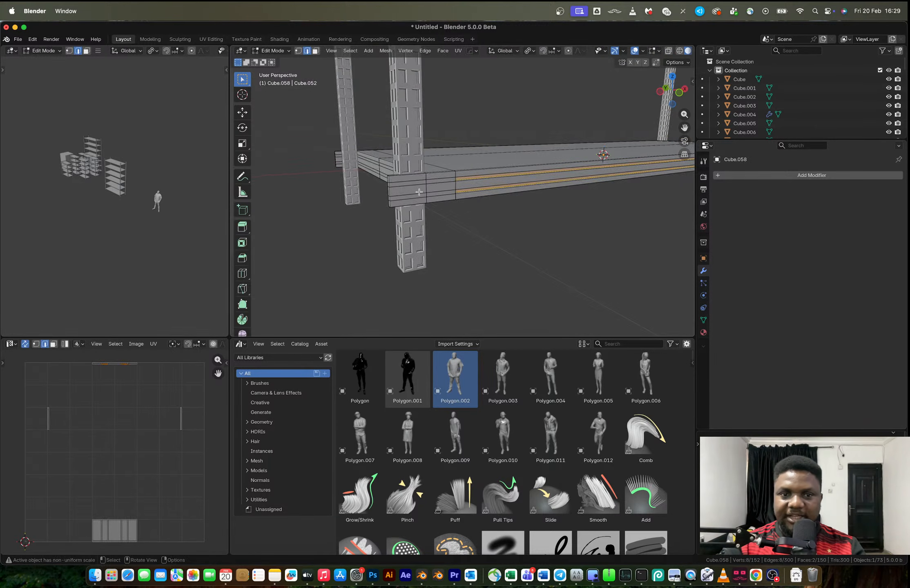
{"action": "scroll", "coordinate": [413, 191], "scroll_direction": "up", "scroll_amount": 3}
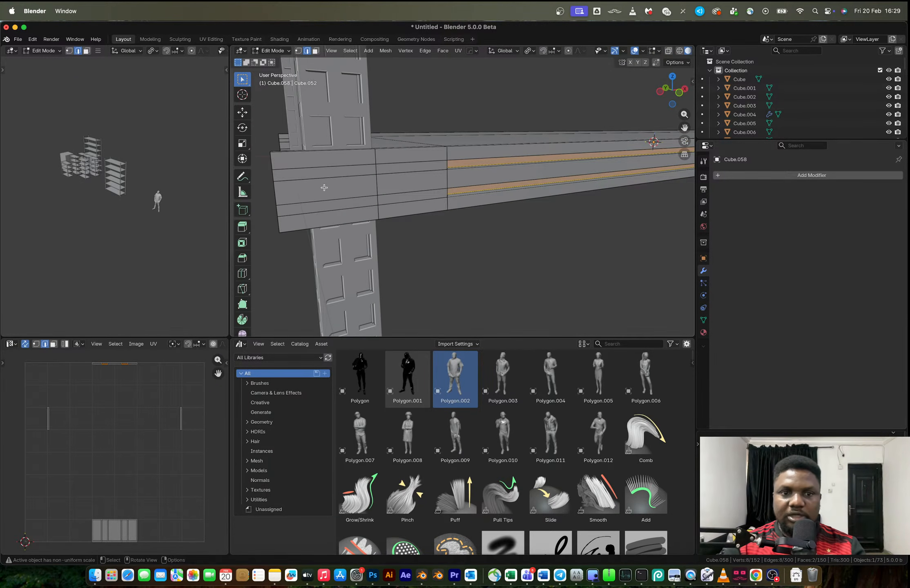
{"action": "key", "text": "shift+a"}
{"action": "key", "text": "Escape"}
{"action": "key", "text": "Tab"}
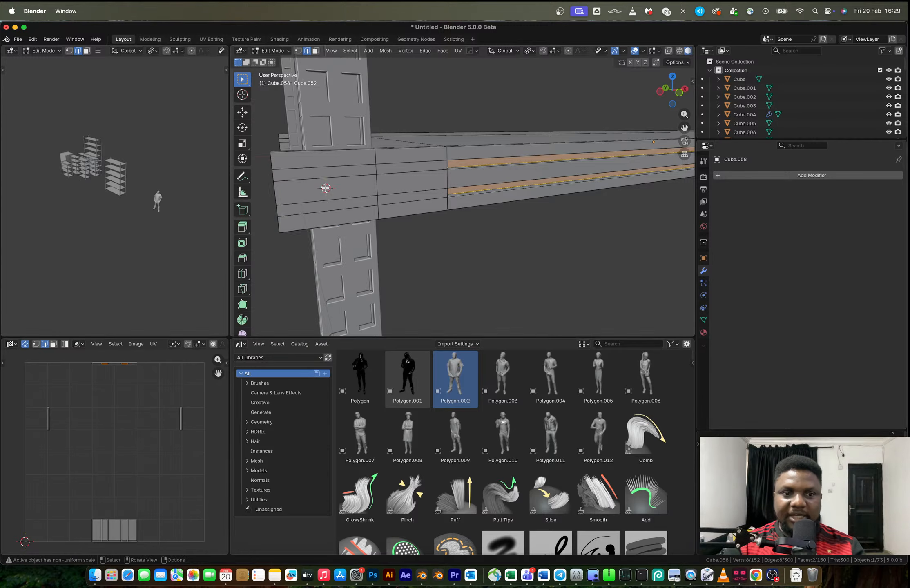
{"action": "key", "text": "Tab"}
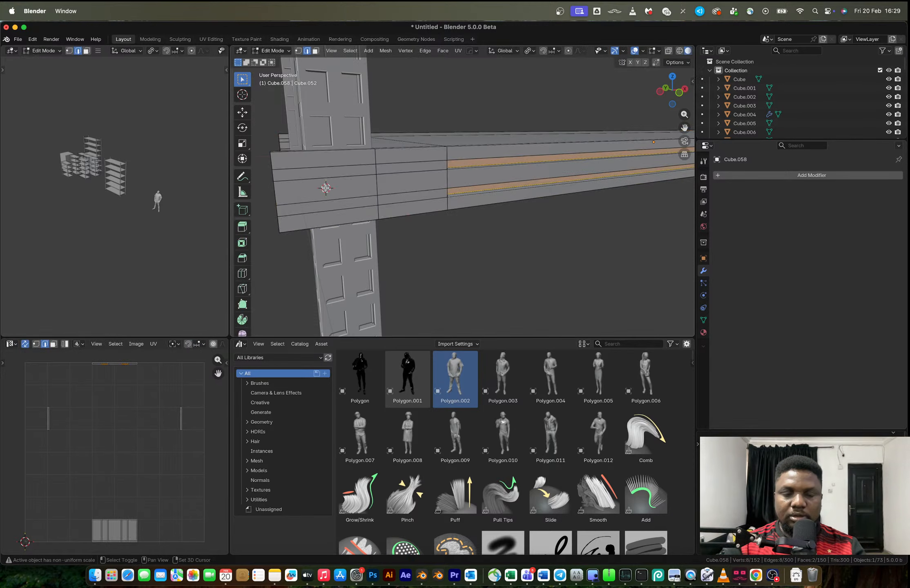
{"action": "key", "text": "shift+a"}
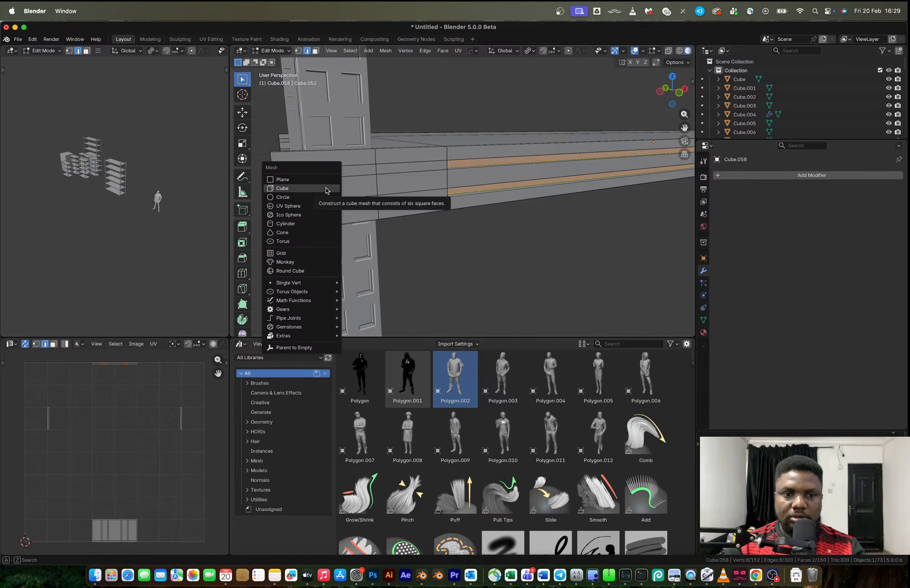
{"action": "left_click", "coordinate": [320, 232]}
{"action": "key", "text": "ctrl+z"}
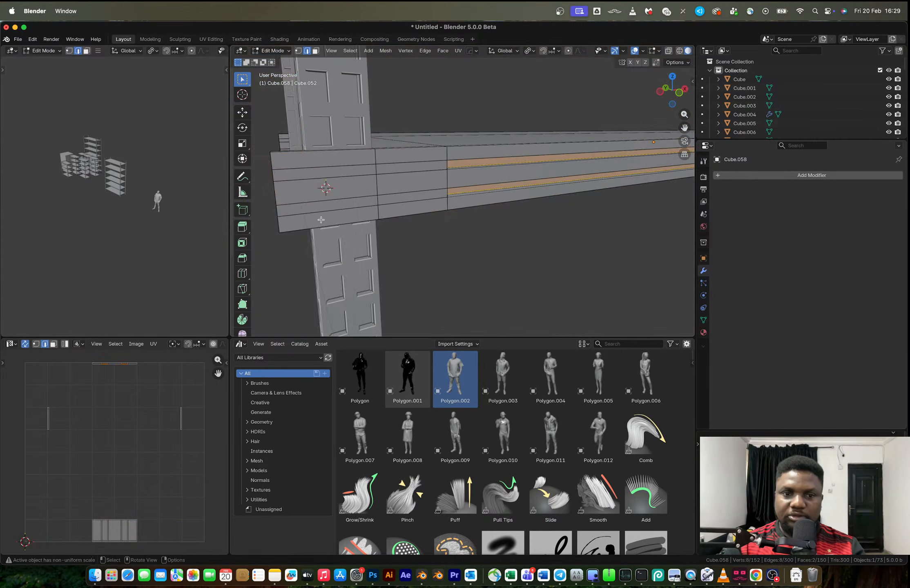
Add a 12-sided cylinder at the 3D cursor, rotate it 90° about X and scale it down to bolt size
{"action": "key", "text": "shift+a"}
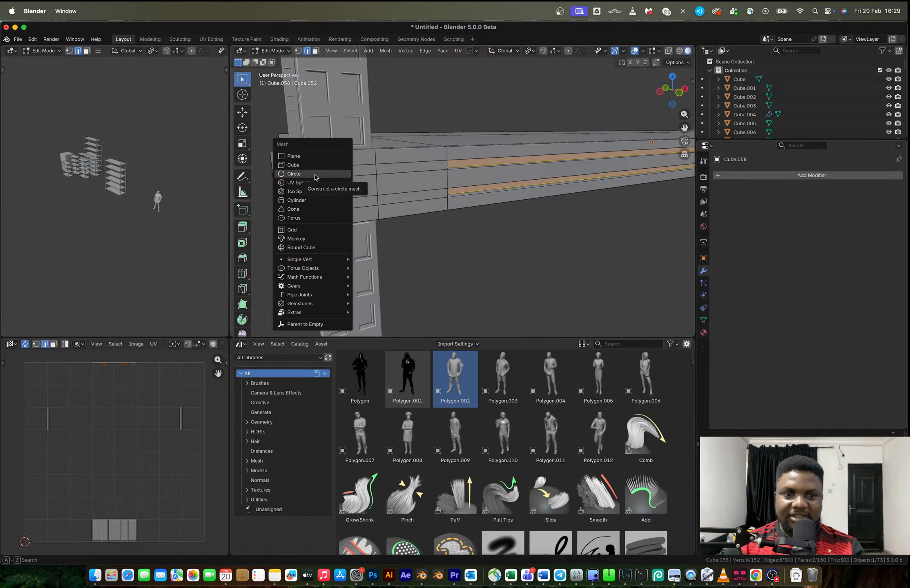
{"action": "left_click", "coordinate": [312, 201]}
{"action": "key", "text": "r"}
{"action": "key", "text": "x"}
{"action": "key", "text": "9"}
{"action": "key", "text": "0"}
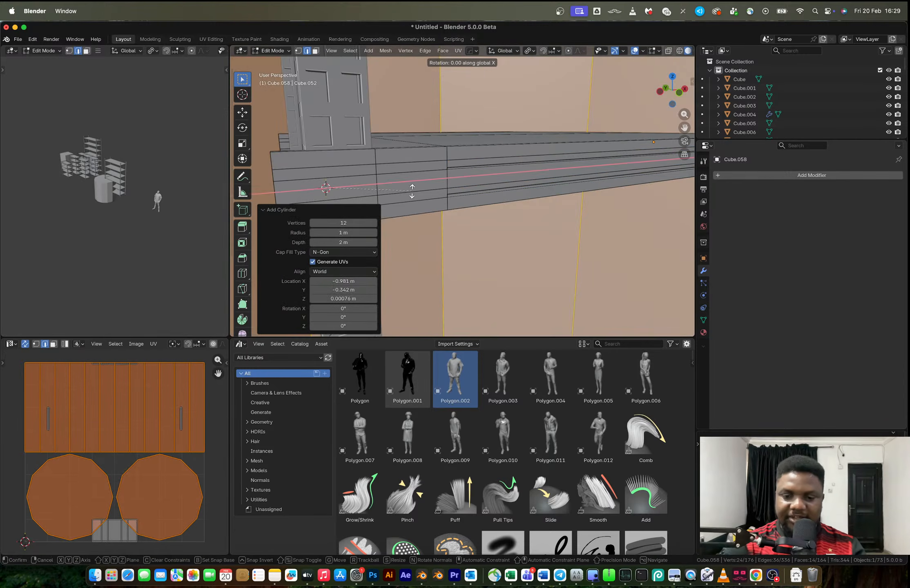
{"action": "key", "text": "Return"}
{"action": "key", "text": "s"}
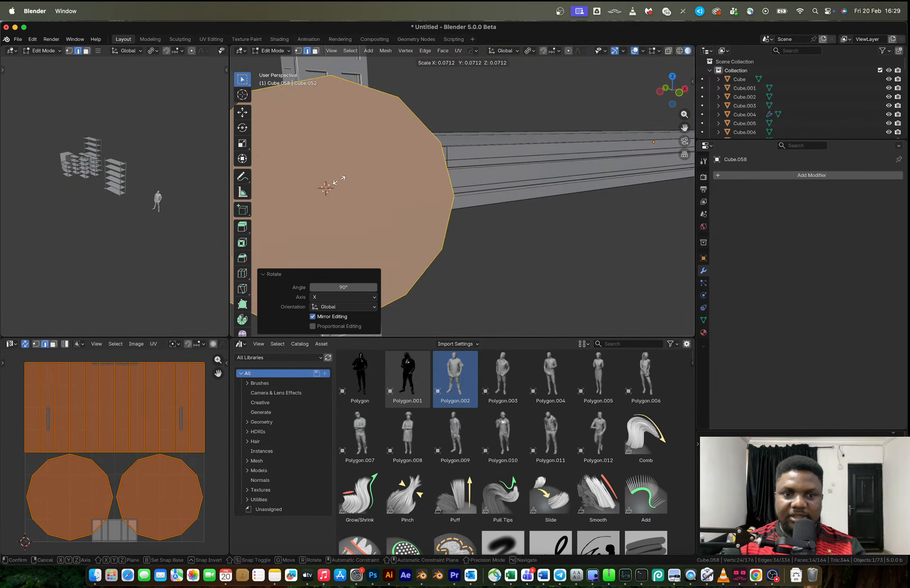
{"action": "left_click", "coordinate": [337, 179]}
{"action": "key", "text": "s"}
{"action": "left_click", "coordinate": [340, 195]}
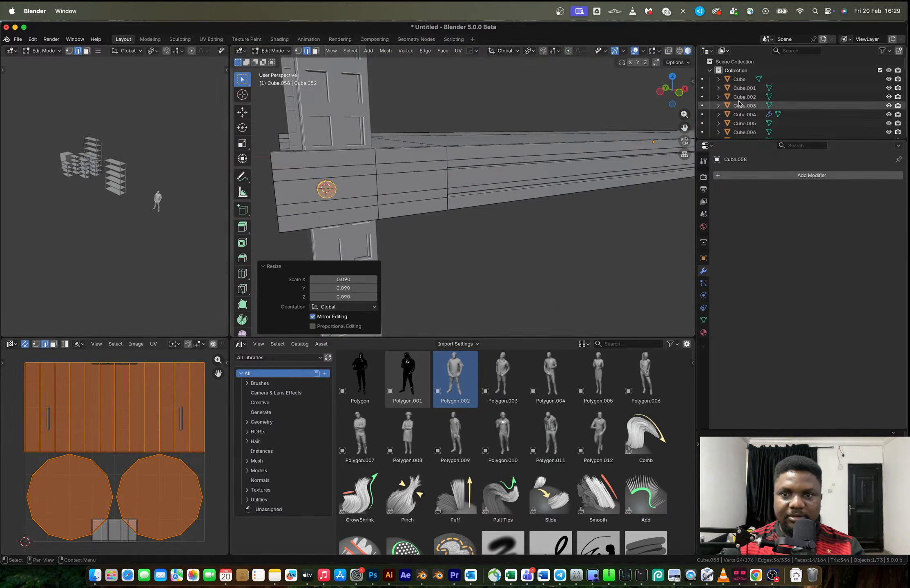
In front view, fine-tune the cylinder's scale and shift it by about 0.0024 m in X and -0.0004 m in Z
{"action": "left_click", "coordinate": [679, 92]}
{"action": "middle_click_drag", "start_coordinate": [337, 153], "coordinate": [468, 202], "text": "shift"}
{"action": "scroll", "coordinate": [466, 202], "scroll_direction": "up", "scroll_amount": 8}
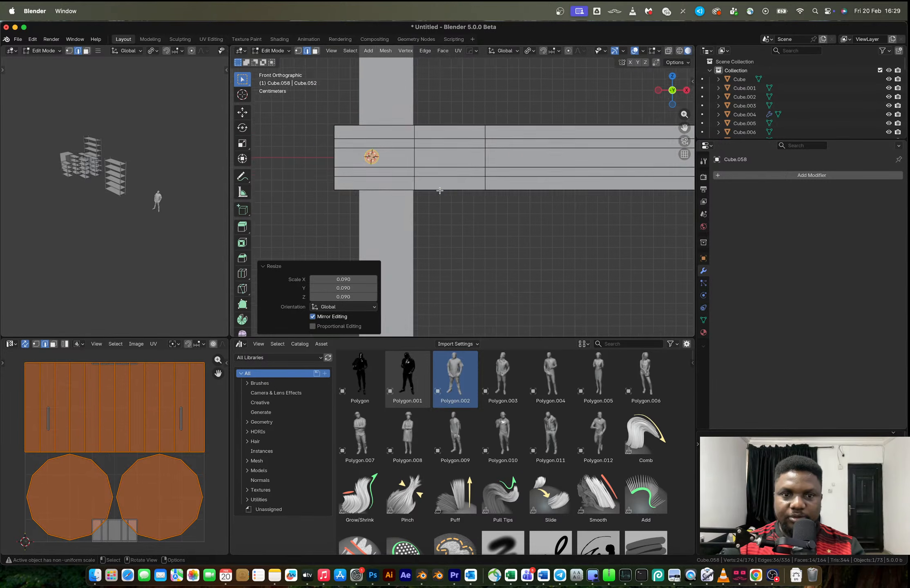
{"action": "key", "text": "s"}
{"action": "left_click", "coordinate": [457, 201]}
{"action": "key", "text": "g"}
{"action": "left_click", "coordinate": [458, 202]}
{"action": "middle_click_drag", "start_coordinate": [458, 201], "coordinate": [506, 217]}
Stretch the bolt cylinder along Y by a factor of about 1.59
{"action": "left_click", "coordinate": [331, 51]}
{"action": "left_click", "coordinate": [356, 107]}
{"action": "scroll", "coordinate": [478, 176], "scroll_direction": "down", "scroll_amount": 3}
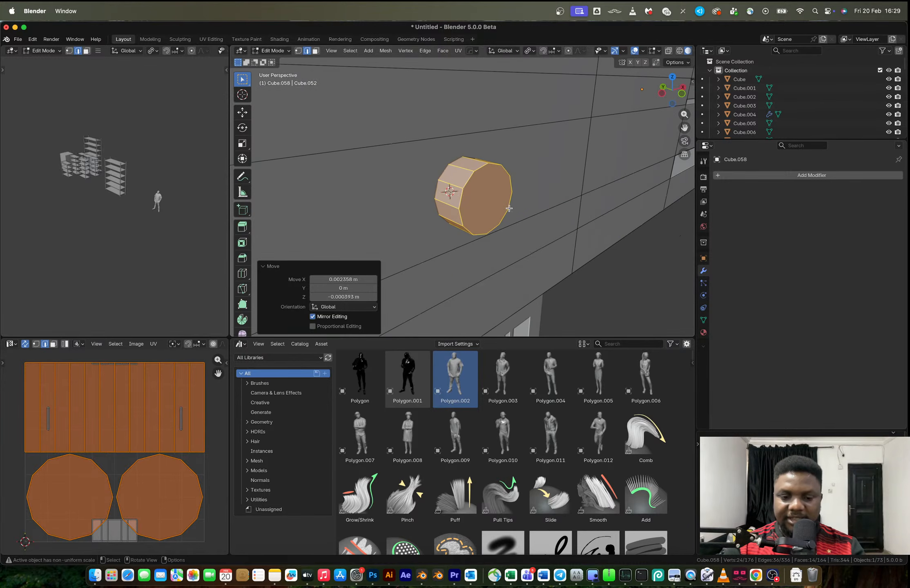
{"action": "key", "text": "s"}
{"action": "key", "text": "y"}
{"action": "left_click", "coordinate": [531, 227]}
Snap the 3D cursor to the bolt cylinder and add a cylinder with 6 vertices there
{"action": "key", "text": "shift+s"}
{"action": "left_click", "coordinate": [533, 231]}
{"action": "key", "text": "shift+a"}
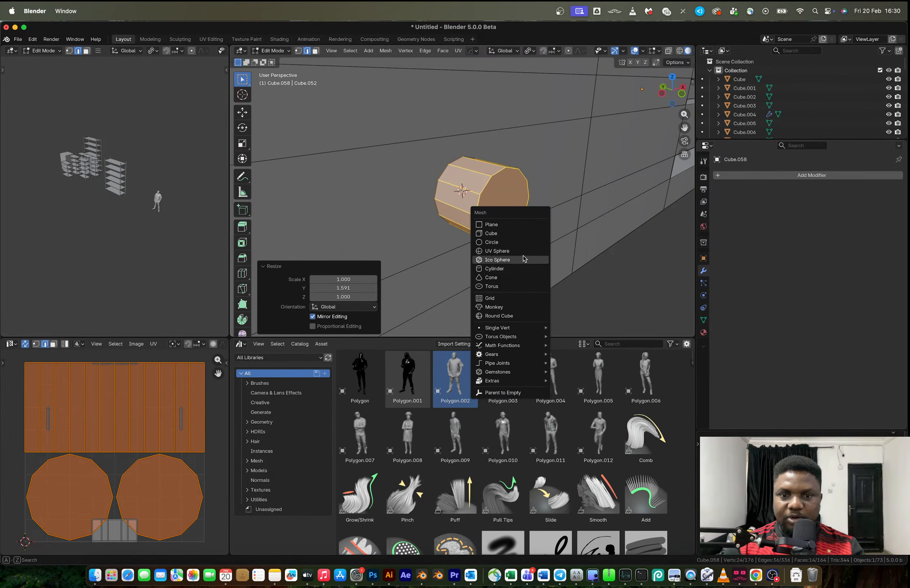
{"action": "left_click", "coordinate": [518, 270]}
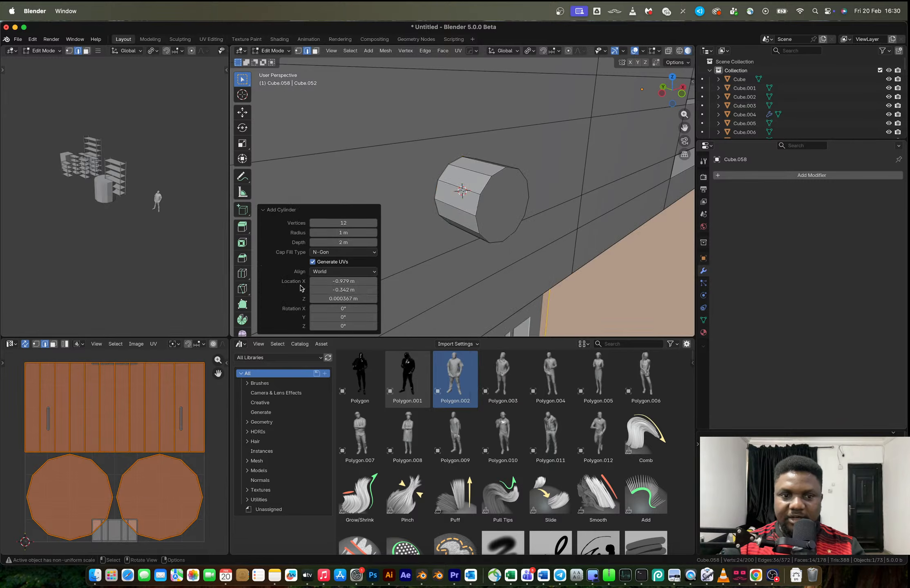
{"action": "left_click", "coordinate": [339, 223]}
{"action": "type", "text": "6"}
{"action": "key", "text": "Return"}
Scale the hexagonal cylinder down to slightly wider than the bolt shaft and rotate it 90° about X
{"action": "key", "text": "s"}
{"action": "left_click", "coordinate": [495, 217]}
{"action": "key", "text": "s"}
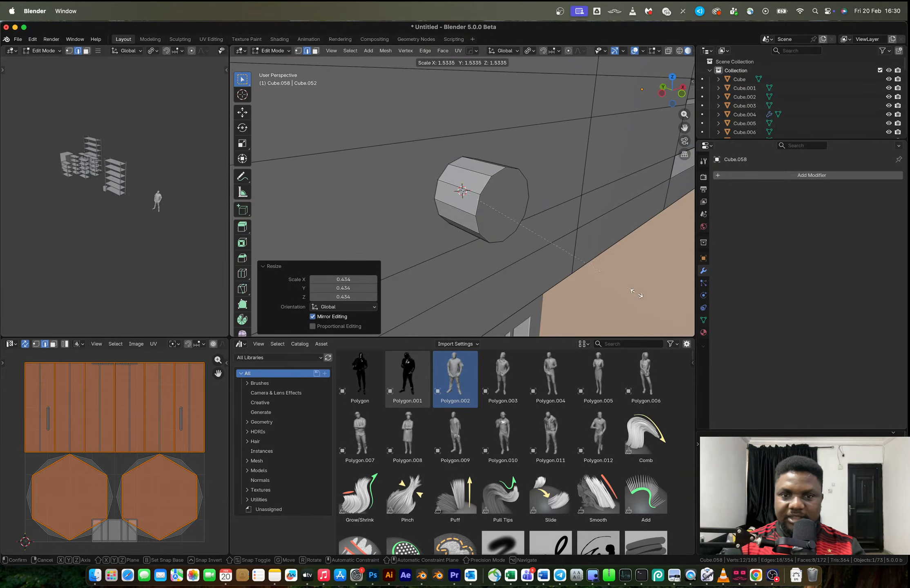
{"action": "left_click", "coordinate": [524, 217]}
{"action": "type", "text": "rx90"}
{"action": "key", "text": "Return"}
{"action": "key", "text": "s"}
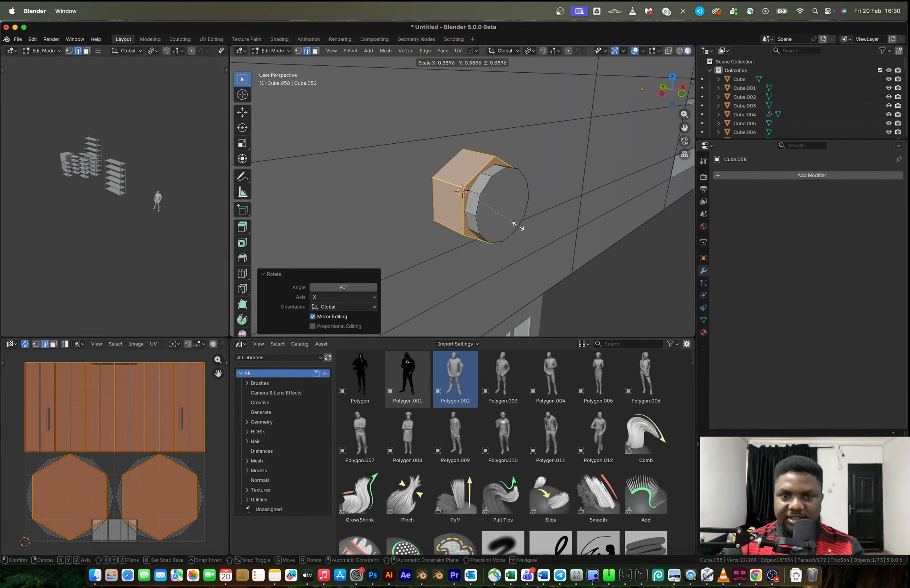
{"action": "left_click", "coordinate": [535, 236]}
Flatten the hexagonal nut along Y to about 0.51 and move it about -0.0012 m along Y
{"action": "key", "text": "s"}
{"action": "key", "text": "y"}
{"action": "left_click", "coordinate": [495, 222]}
{"action": "key", "text": "g"}
{"action": "key", "text": "y"}
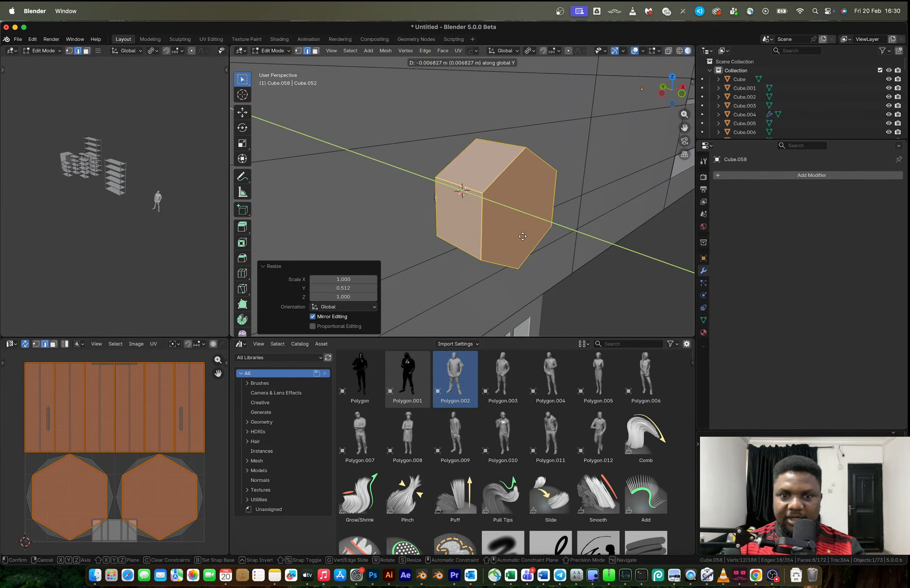
{"action": "left_click", "coordinate": [496, 225]}
Thin the nut further along Y and move it about -0.0017 m along Y so the shaft end protrudes
{"action": "key", "text": "s"}
{"action": "key", "text": "y"}
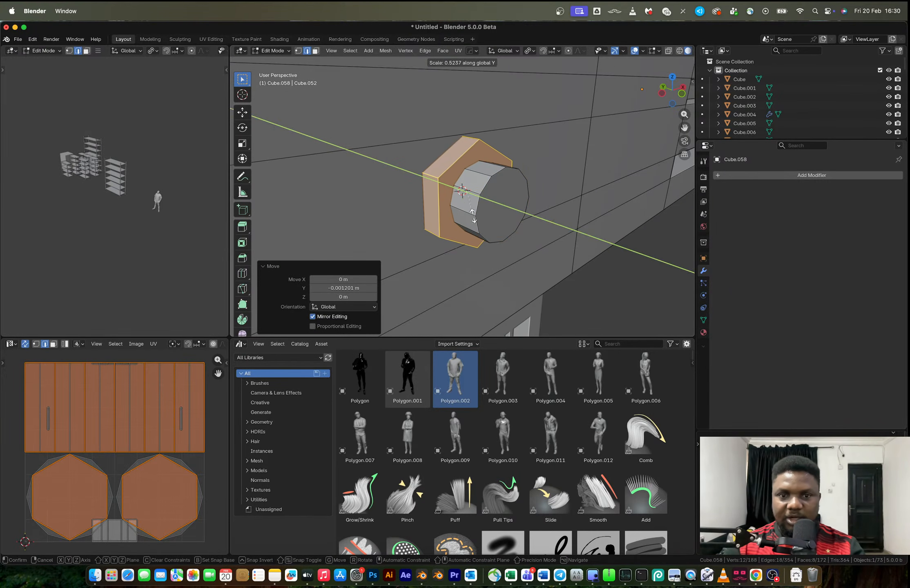
{"action": "left_click", "coordinate": [486, 222]}
{"action": "key", "text": "g"}
{"action": "key", "text": "y"}
{"action": "left_click", "coordinate": [488, 223]}
{"action": "key", "text": "s"}
{"action": "key", "text": "y"}
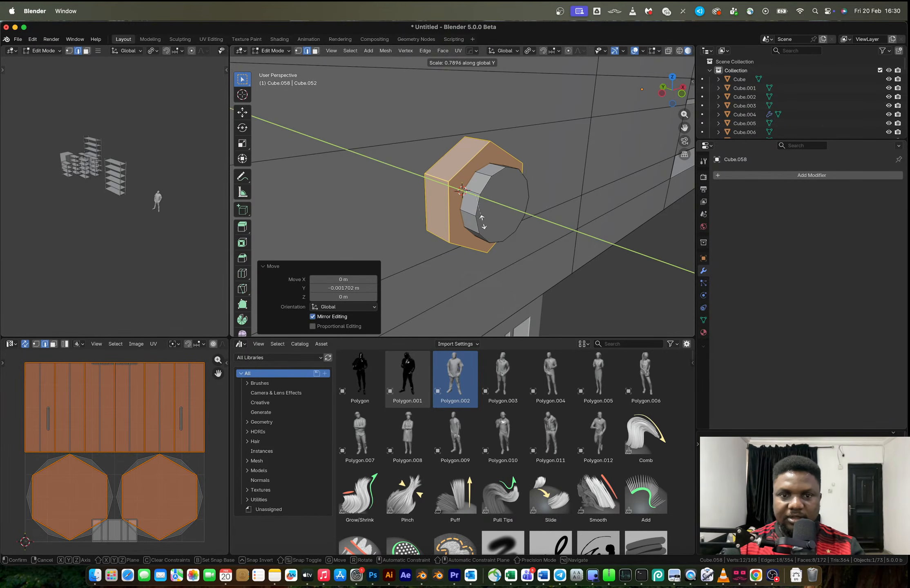
{"action": "left_click", "coordinate": [490, 215]}
Select the whole round bolt shaft and scale it down uniformly inside the hexagonal nut
{"action": "key", "text": "Tab"}
{"action": "key", "text": "Tab"}
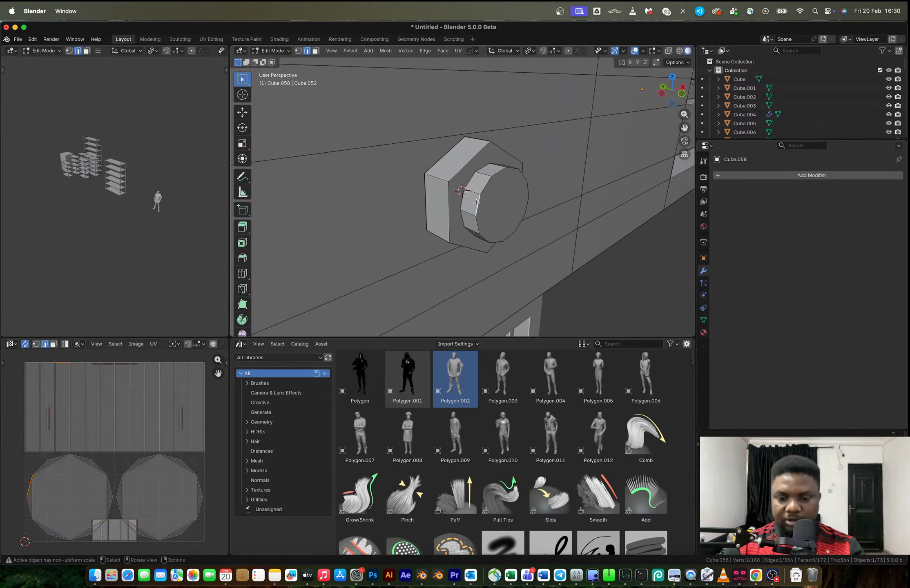
{"action": "left_click", "coordinate": [477, 202]}
{"action": "key", "text": "l"}
{"action": "key", "text": "s"}
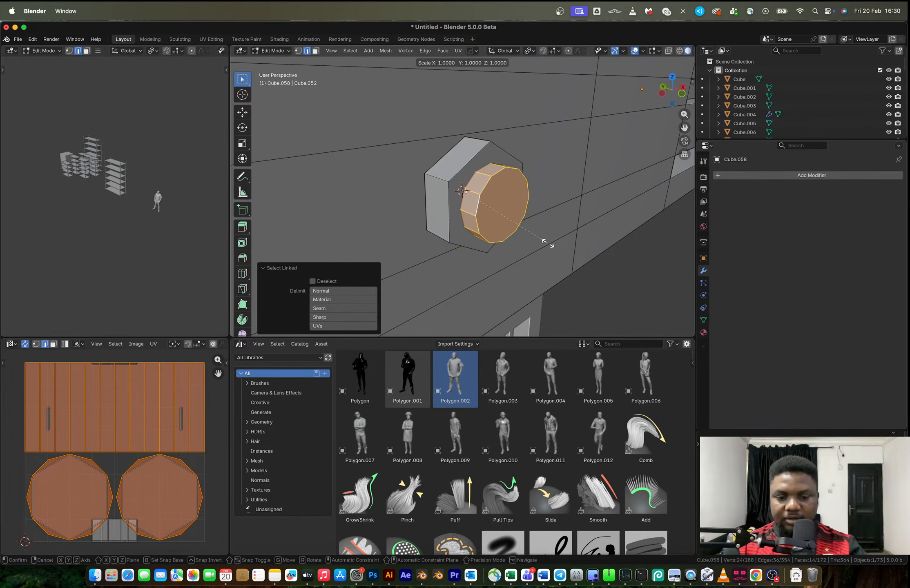
{"action": "left_click", "coordinate": [519, 206]}
{"action": "key", "text": "Tab"}
{"action": "key", "text": "Tab"}
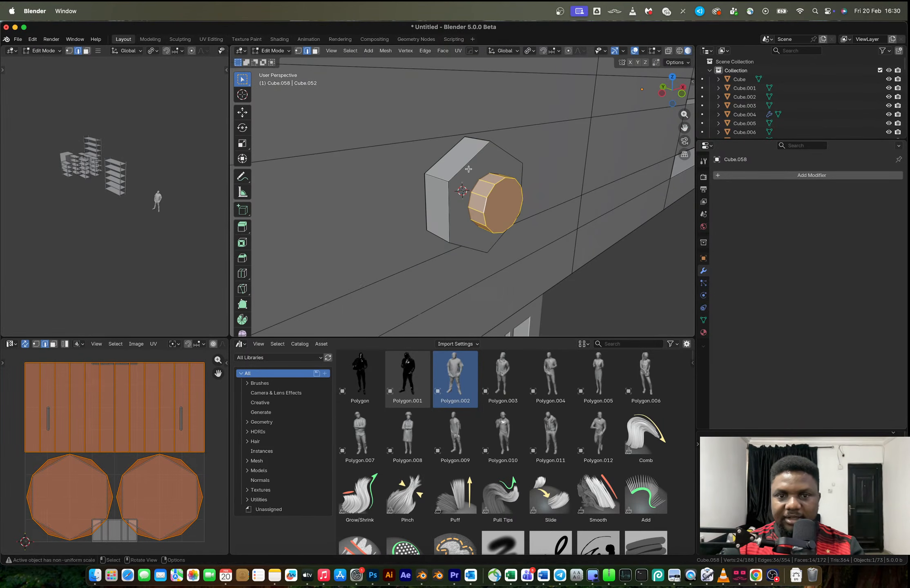
Select the hexagonal nut, apply the shelf object's scale and bevel the nut's edges
{"action": "left_click", "coordinate": [471, 170]}
{"action": "key", "text": "l"}
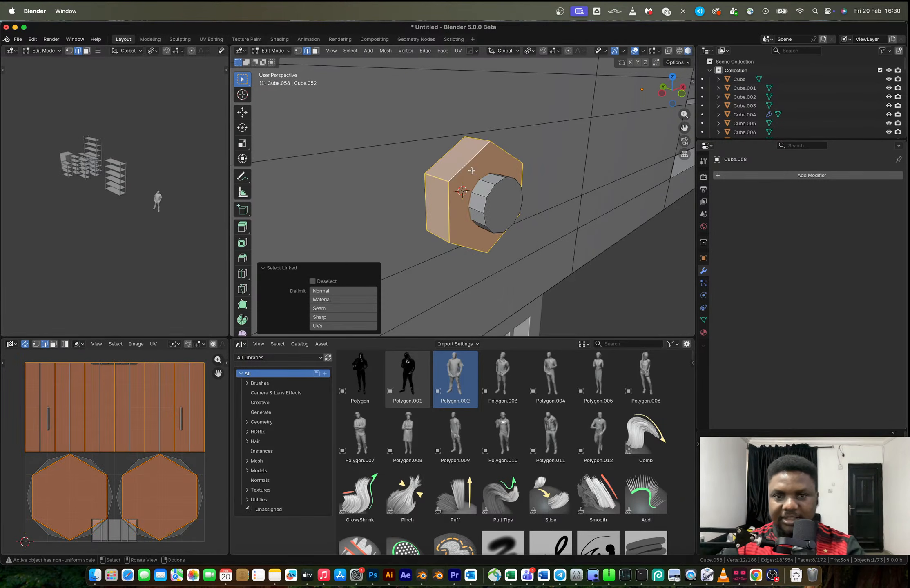
{"action": "key", "text": "Tab"}
{"action": "key", "text": "ctrl+a"}
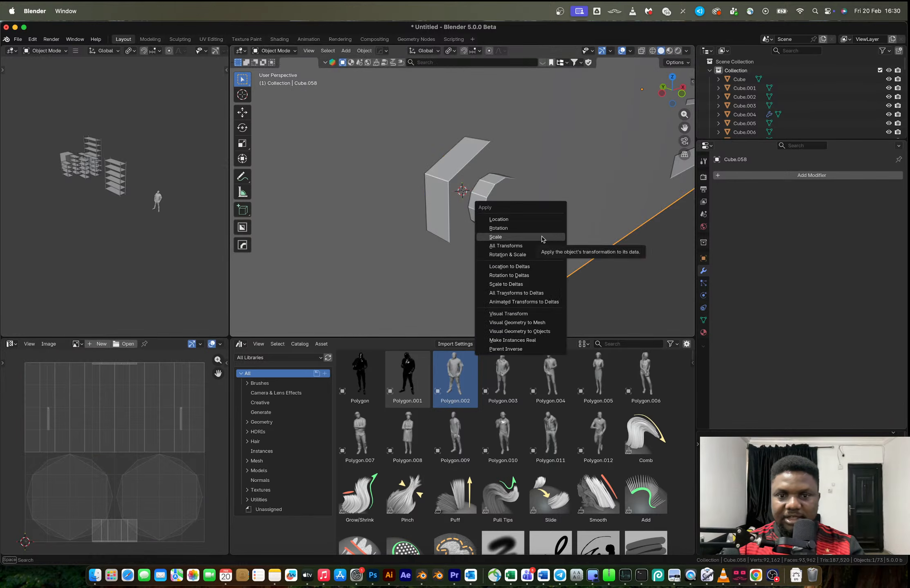
{"action": "left_click", "coordinate": [543, 238]}
{"action": "key", "text": "Tab"}
{"action": "key", "text": "ctrl+b"}
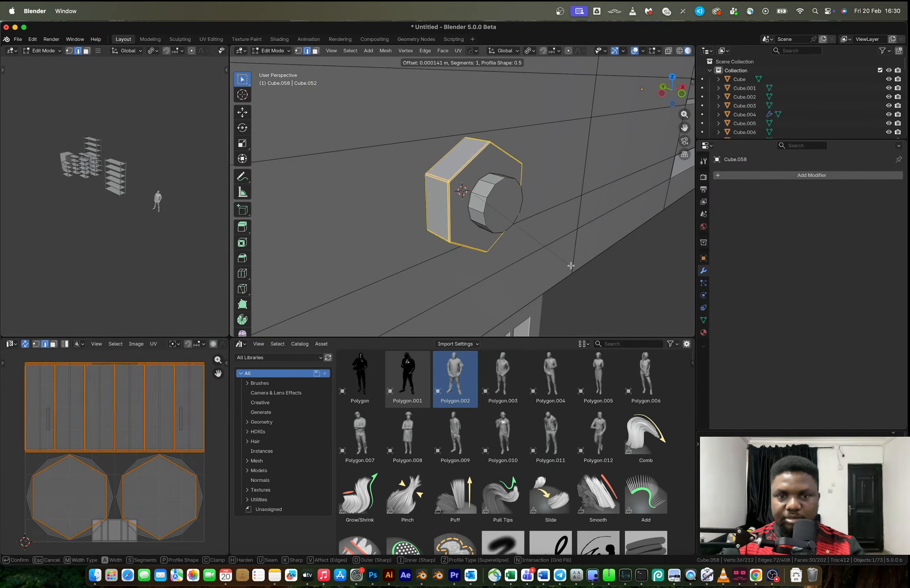
{"action": "left_click", "coordinate": [577, 268]}
{"action": "key", "text": "Tab"}
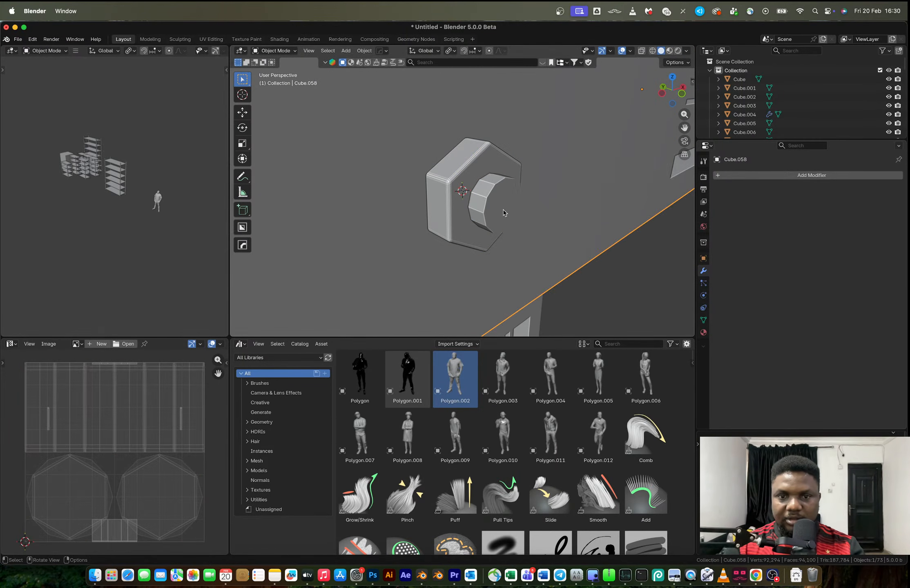
Bevel the rim of the bolt shaft's front face by about 0.0003 m with 3 segments
{"action": "key", "text": "Tab"}
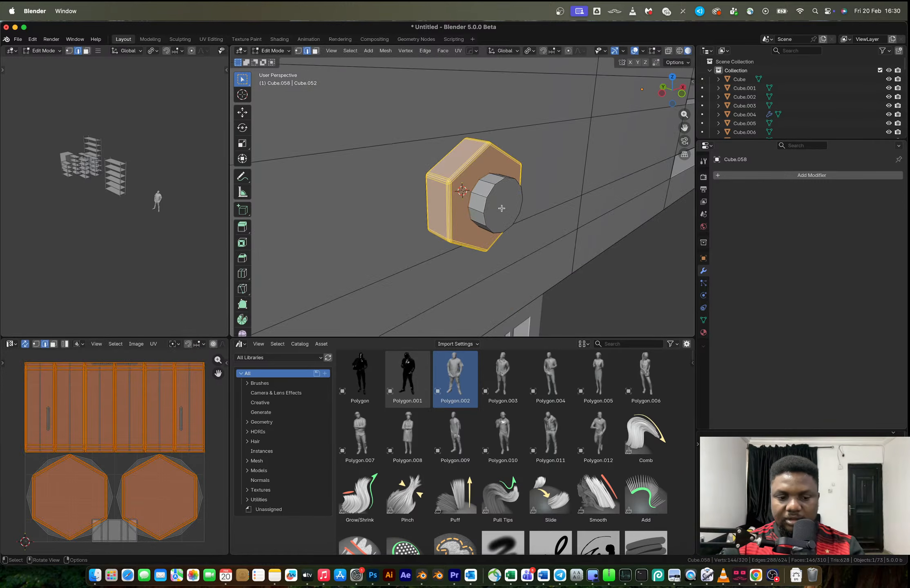
{"action": "key", "text": "3"}
{"action": "left_click", "coordinate": [501, 208]}
{"action": "key", "text": "ctrl+b"}
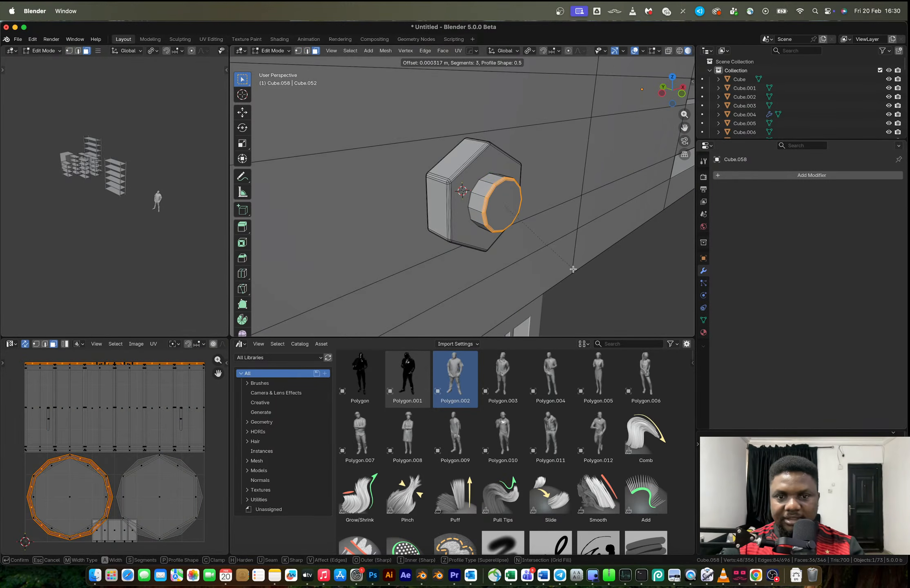
{"action": "left_click", "coordinate": [572, 270]}
{"action": "key", "text": "Tab"}
{"action": "scroll", "coordinate": [512, 210], "scroll_direction": "down", "scroll_amount": 2}
{"action": "middle_click_drag", "start_coordinate": [485, 203], "coordinate": [473, 201]}
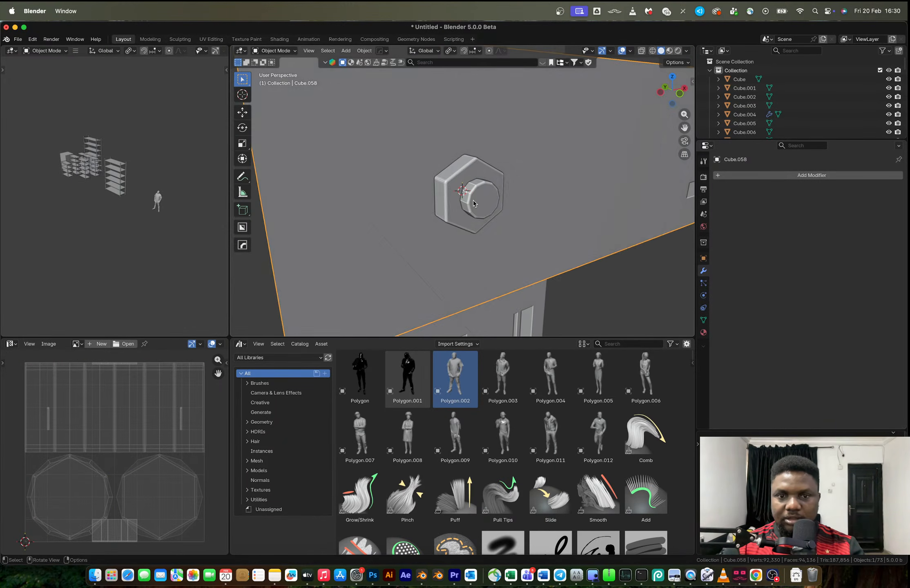
Select the complete bolt and nut and duplicate them about 0.0235 m along X
{"action": "key", "text": "Tab"}
{"action": "key", "text": "a"}
{"action": "left_click", "coordinate": [480, 199]}
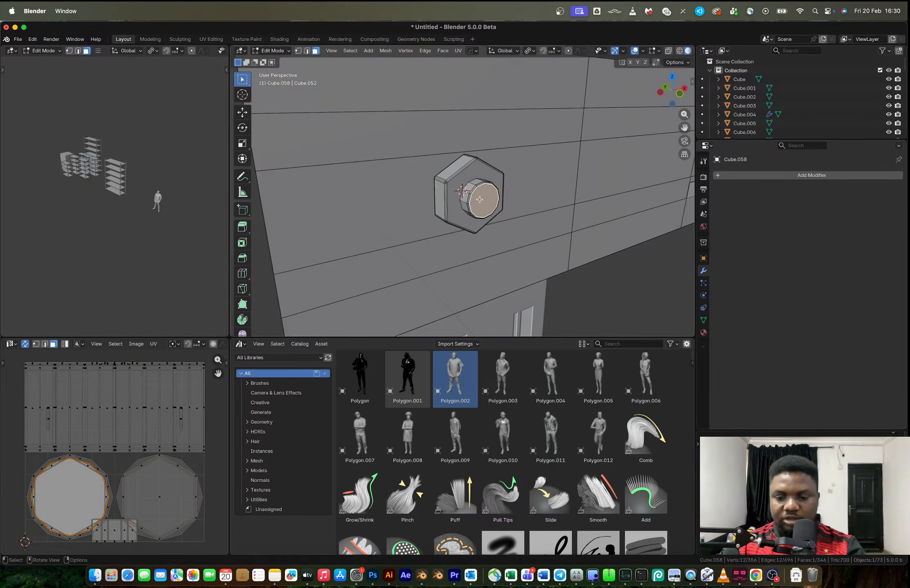
{"action": "key", "text": "ctrl+l"}
{"action": "scroll", "coordinate": [467, 182], "scroll_direction": "down", "scroll_amount": 2}
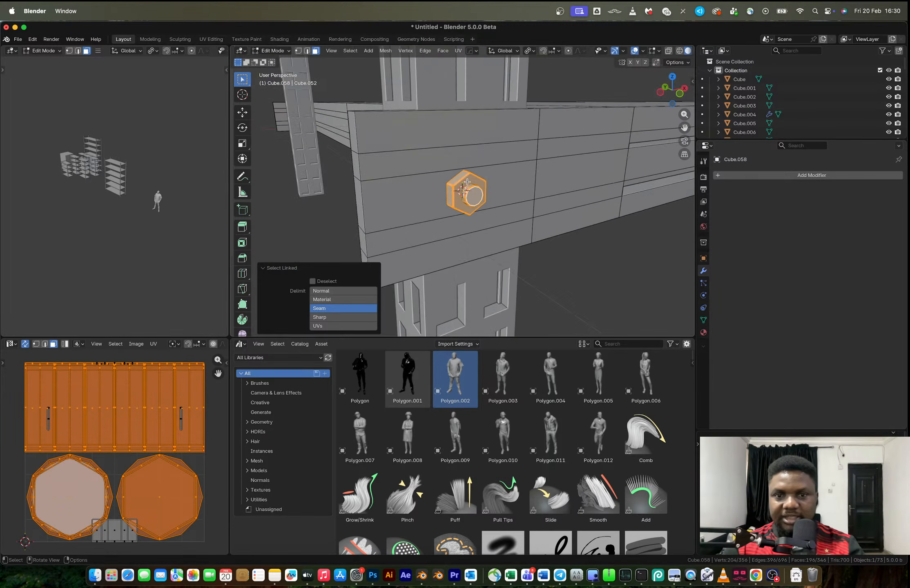
{"action": "left_click", "coordinate": [680, 93]}
{"action": "key", "text": "shift+d"}
{"action": "key", "text": "x"}
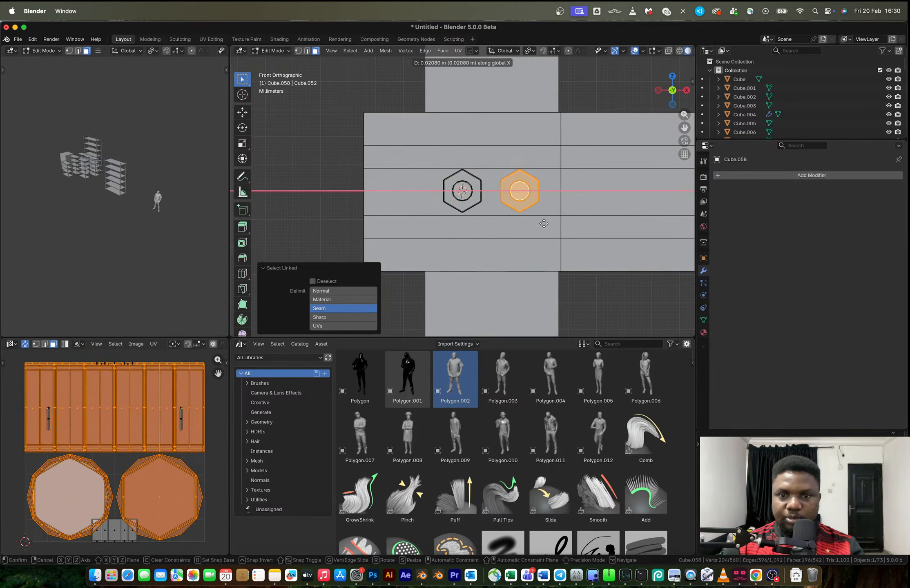
{"action": "left_click", "coordinate": [551, 224]}
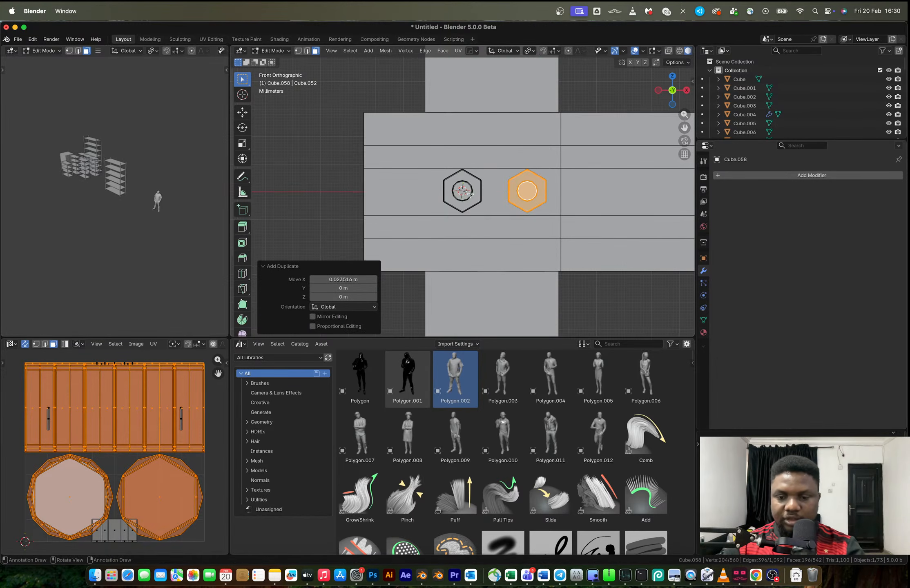
Move both bolts down about 0.012 m and duplicate the pair about 0.024 m upward along Z
{"action": "key", "text": "l"}
{"action": "key", "text": "g"}
{"action": "key", "text": "z"}
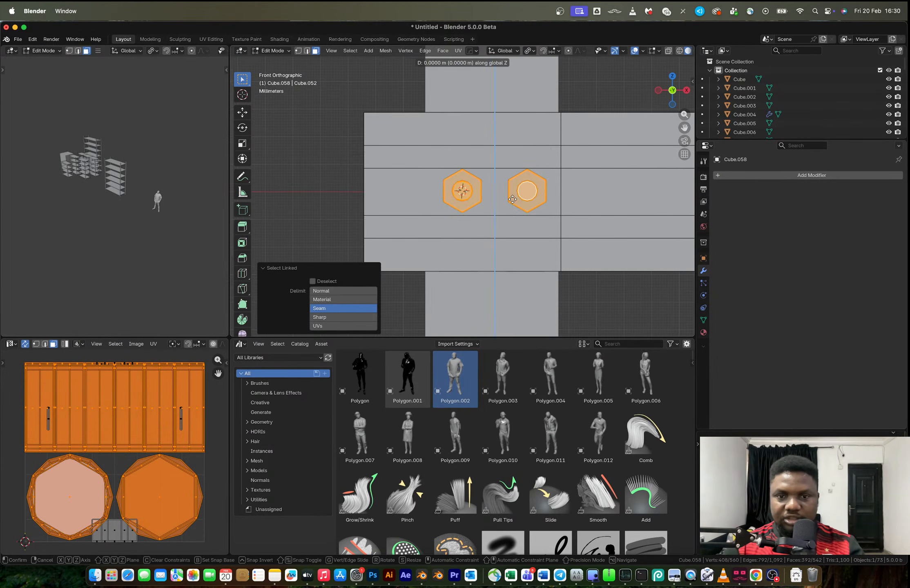
{"action": "left_click", "coordinate": [511, 232]}
{"action": "key", "text": "g"}
{"action": "key", "text": "z"}
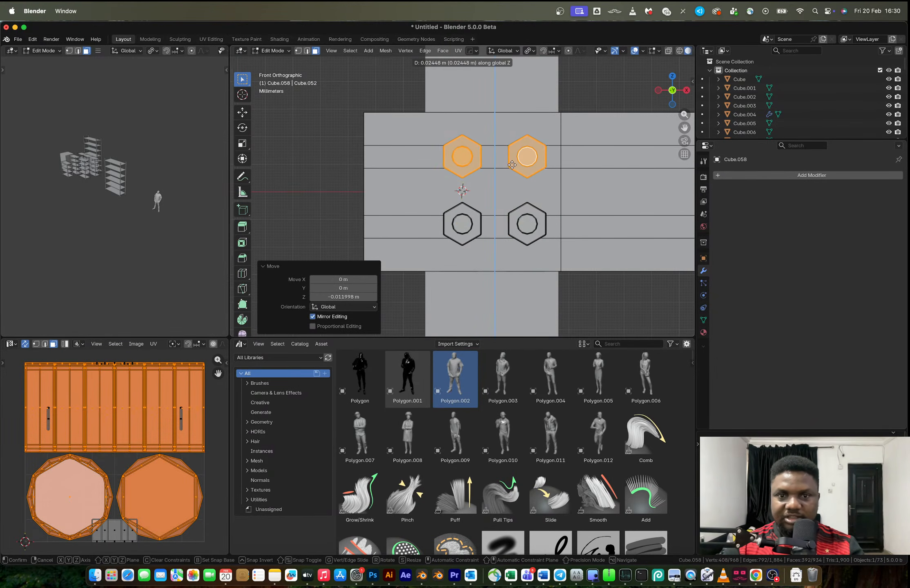
{"action": "left_click", "coordinate": [512, 164]}
Add 7 evenly spaced loop cuts across the length of the bottom shelf
{"action": "key", "text": "Tab"}
{"action": "scroll", "coordinate": [524, 184], "scroll_direction": "down", "scroll_amount": 6}
{"action": "middle_click_drag", "start_coordinate": [543, 210], "coordinate": [469, 190]}
{"action": "key", "text": "Tab"}
{"action": "key", "text": "ctrl+r"}
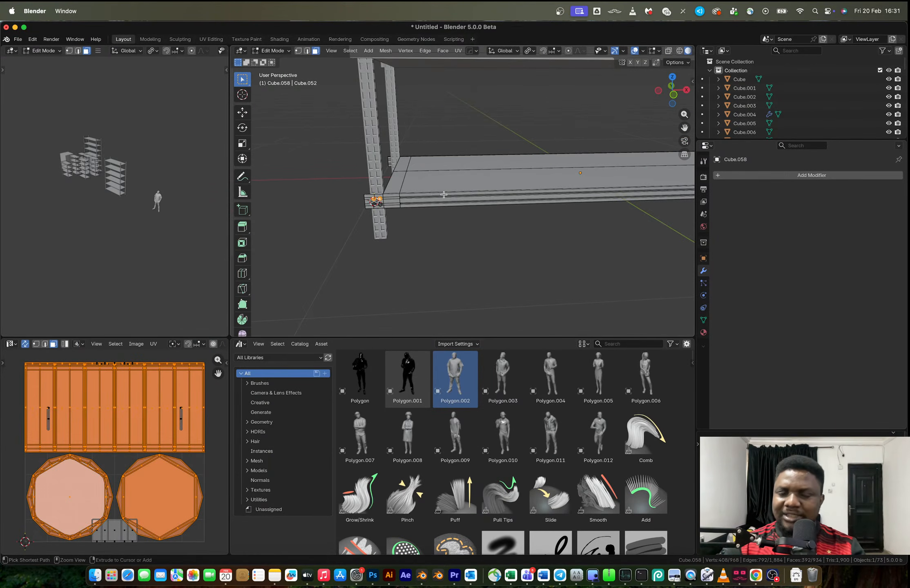
{"action": "scroll", "coordinate": [437, 194], "scroll_direction": "up", "scroll_amount": 9}
{"action": "scroll", "coordinate": [444, 194], "scroll_direction": "down", "scroll_amount": 3}
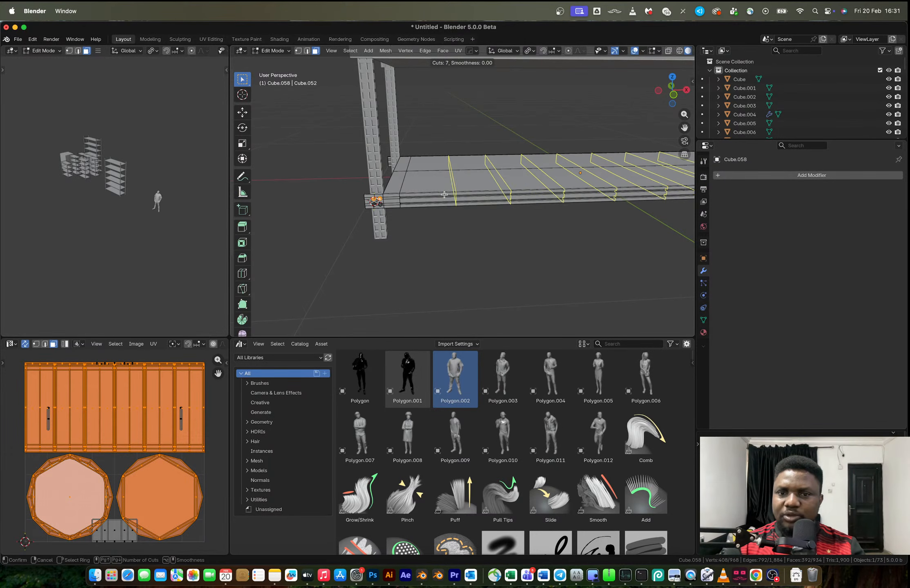
{"action": "left_click", "coordinate": [444, 195]}
{"action": "right_click", "coordinate": [445, 195]}
{"action": "middle_click_drag", "start_coordinate": [446, 195], "coordinate": [546, 193]}
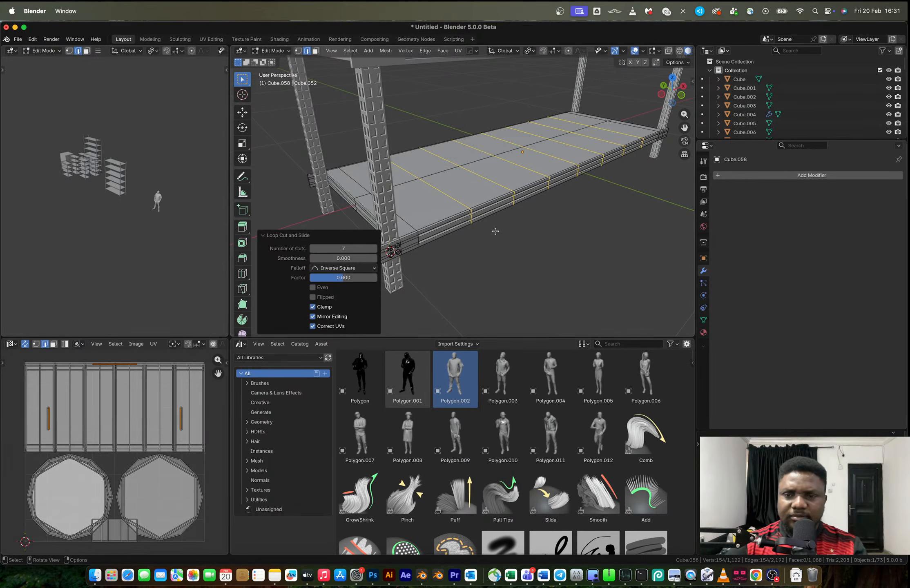
Select the crosswise edge loops along the whole length of the bottom shelf, including those near both ends
{"action": "scroll", "coordinate": [491, 225], "scroll_direction": "up", "scroll_amount": 4}
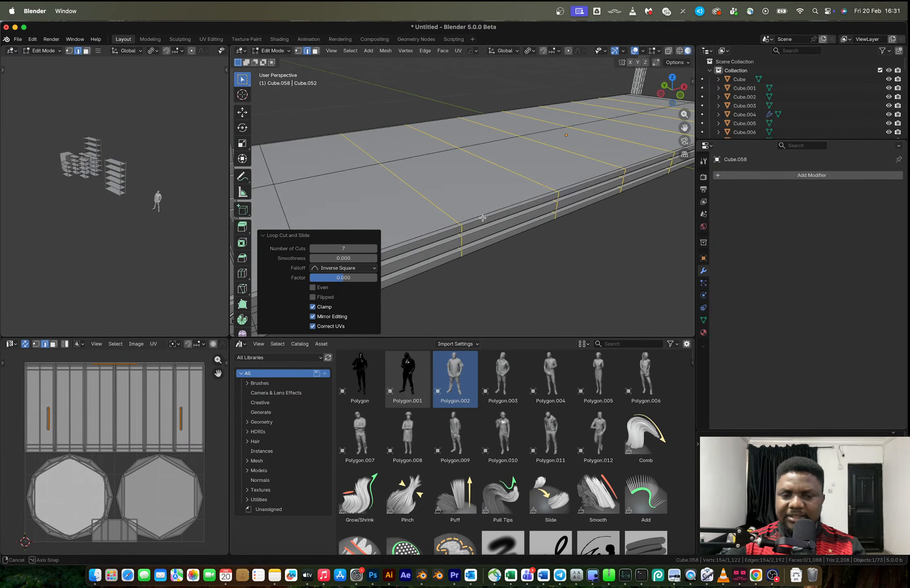
{"action": "middle_click_drag", "start_coordinate": [452, 211], "coordinate": [406, 203]}
{"action": "left_click", "coordinate": [414, 128], "text": "ctrl+shift"}
{"action": "left_click", "coordinate": [403, 187], "text": "ctrl+shift"}
{"action": "left_click", "coordinate": [403, 187]}
{"action": "left_click", "coordinate": [368, 146], "text": "ctrl+shift"}
{"action": "left_click", "coordinate": [393, 140], "text": "ctrl+shift"}
{"action": "left_click", "coordinate": [407, 199], "text": "alt"}
{"action": "scroll", "coordinate": [407, 199], "scroll_direction": "down", "scroll_amount": 5}
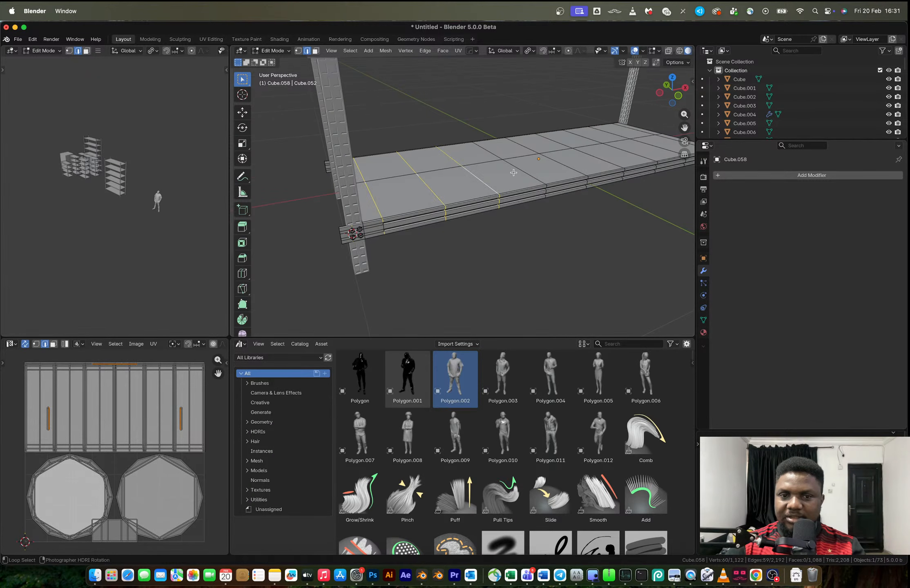
{"action": "left_click", "coordinate": [636, 148], "text": "alt+shift"}
{"action": "middle_click_drag", "start_coordinate": [637, 148], "coordinate": [580, 168]}
{"action": "left_click", "coordinate": [613, 160], "text": "alt+shift"}
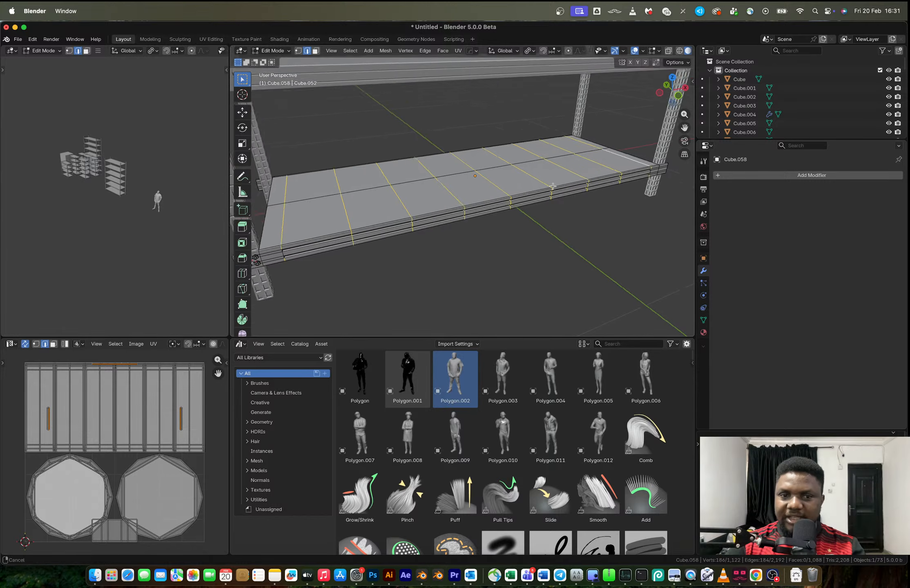
Try to bevel the selected crosswise loops by about 0.0021 m and extrude the resulting strips inward along their normals by about 0.007 m
{"action": "scroll", "coordinate": [408, 217], "scroll_direction": "up", "scroll_amount": 5}
{"action": "middle_click_drag", "start_coordinate": [408, 217], "coordinate": [502, 207], "text": "shift"}
{"action": "scroll", "coordinate": [405, 221], "scroll_direction": "up", "scroll_amount": 3}
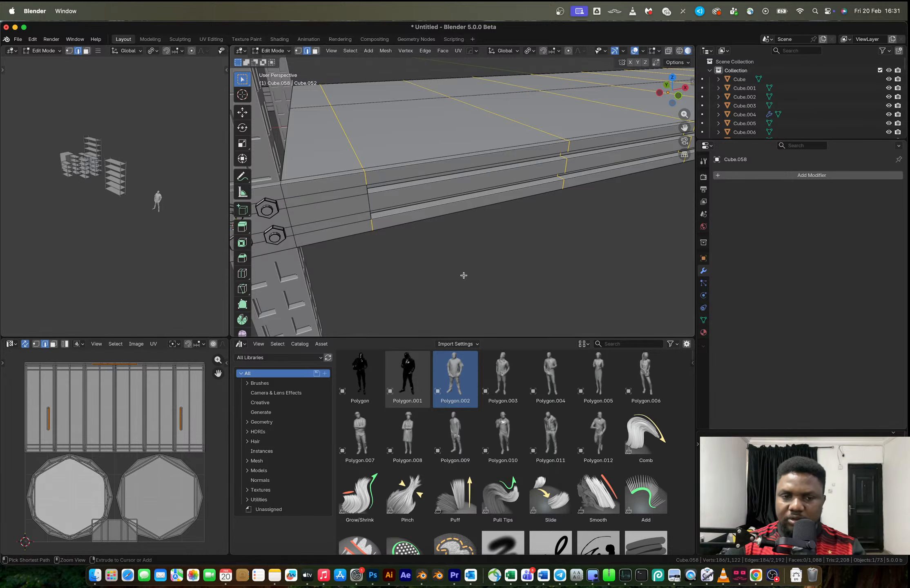
{"action": "key", "text": "ctrl+b"}
{"action": "scroll", "coordinate": [463, 281], "scroll_direction": "down", "scroll_amount": 2}
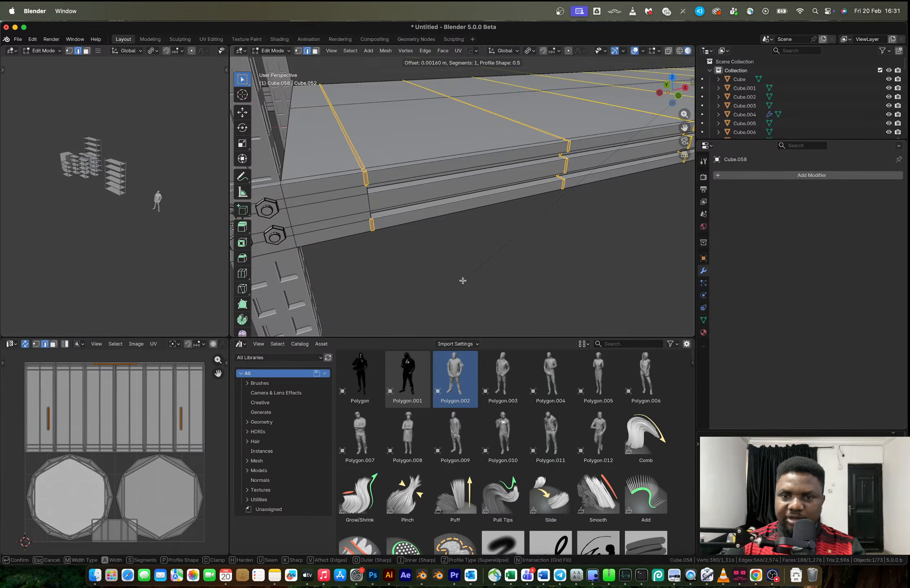
{"action": "left_click", "coordinate": [462, 280]}
{"action": "key", "text": "alt+e"}
{"action": "left_click", "coordinate": [461, 281]}
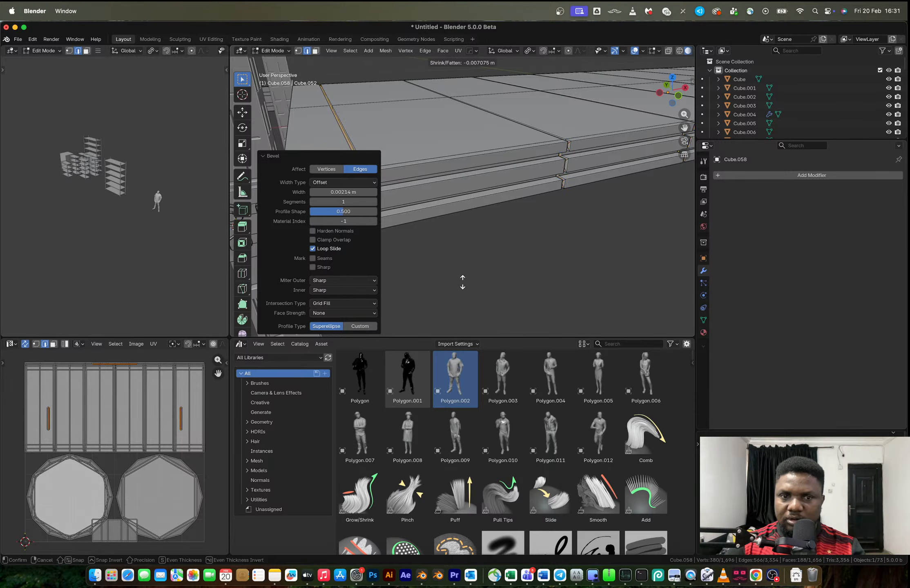
{"action": "left_click", "coordinate": [463, 285]}
Inspect the grooved shelf beside the bolted post in object mode and undo the groove extrusion and bevel
{"action": "key", "text": "Tab"}
{"action": "scroll", "coordinate": [466, 238], "scroll_direction": "down", "scroll_amount": 7}
{"action": "scroll", "coordinate": [442, 209], "scroll_direction": "up", "scroll_amount": 6}
{"action": "middle_click_drag", "start_coordinate": [462, 238], "coordinate": [390, 193]}
{"action": "scroll", "coordinate": [441, 210], "scroll_direction": "up", "scroll_amount": 2}
{"action": "scroll", "coordinate": [436, 182], "scroll_direction": "up", "scroll_amount": 7}
{"action": "key", "text": "Tab"}
{"action": "key", "text": "ctrl+z"}
Adjust the edge selection at the shelf's far end to include the crosswise cut next to the corner bracket
{"action": "scroll", "coordinate": [414, 199], "scroll_direction": "down", "scroll_amount": 8}
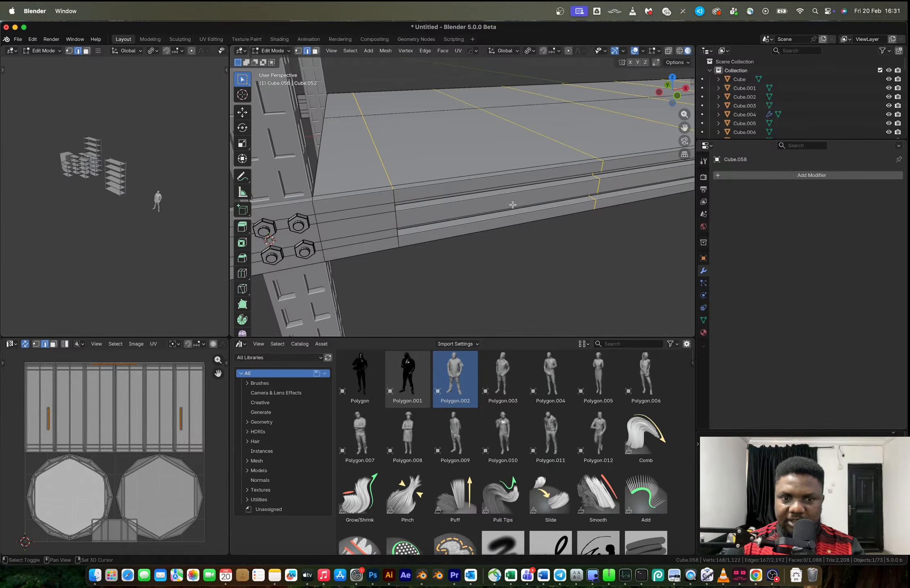
{"action": "scroll", "coordinate": [506, 209], "scroll_direction": "down", "scroll_amount": 6}
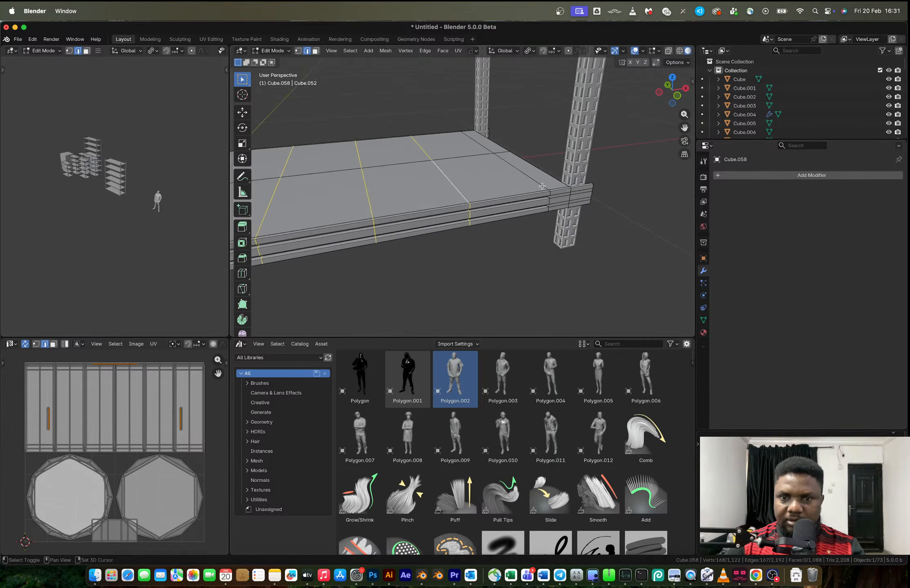
{"action": "left_click", "coordinate": [536, 181], "text": "ctrl"}
{"action": "key", "text": "ctrl+z"}
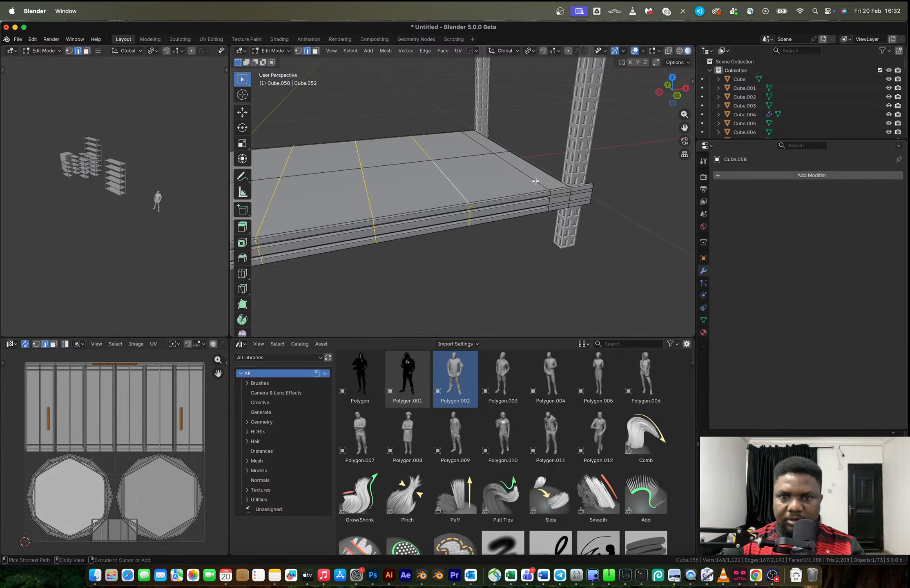
{"action": "left_click", "coordinate": [535, 181], "text": "ctrl+shift"}
{"action": "key", "text": "ctrl+z"}
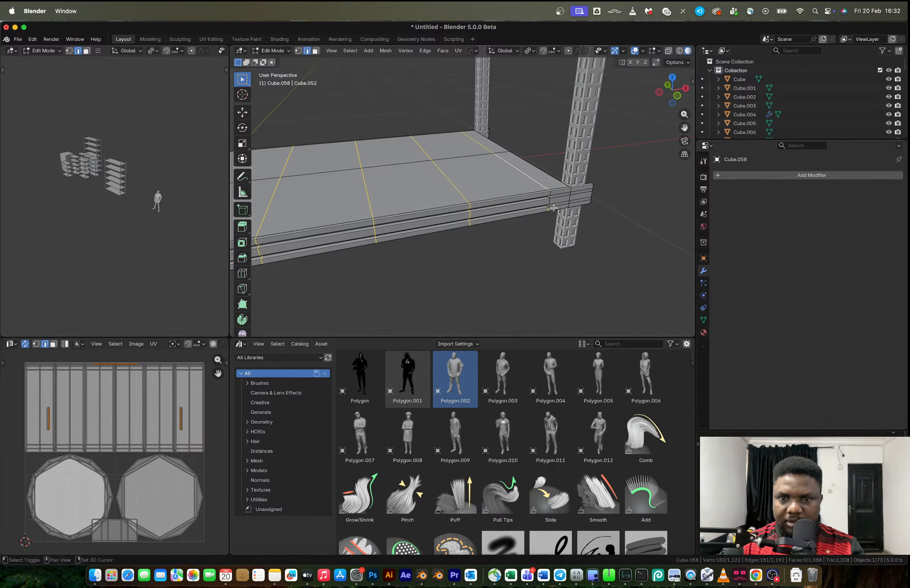
{"action": "scroll", "coordinate": [557, 207], "scroll_direction": "up", "scroll_amount": 2}
{"action": "scroll", "coordinate": [558, 207], "scroll_direction": "up", "scroll_amount": 1}
{"action": "middle_click_drag", "start_coordinate": [556, 207], "coordinate": [465, 197], "text": "shift"}
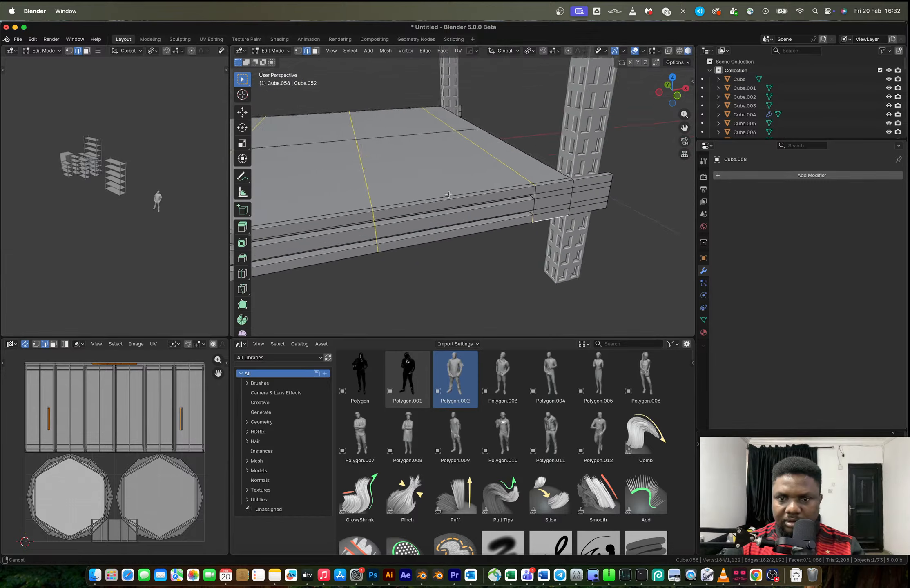
{"action": "scroll", "coordinate": [532, 217], "scroll_direction": "up", "scroll_amount": 3}
{"action": "key", "text": "ctrl+z"}
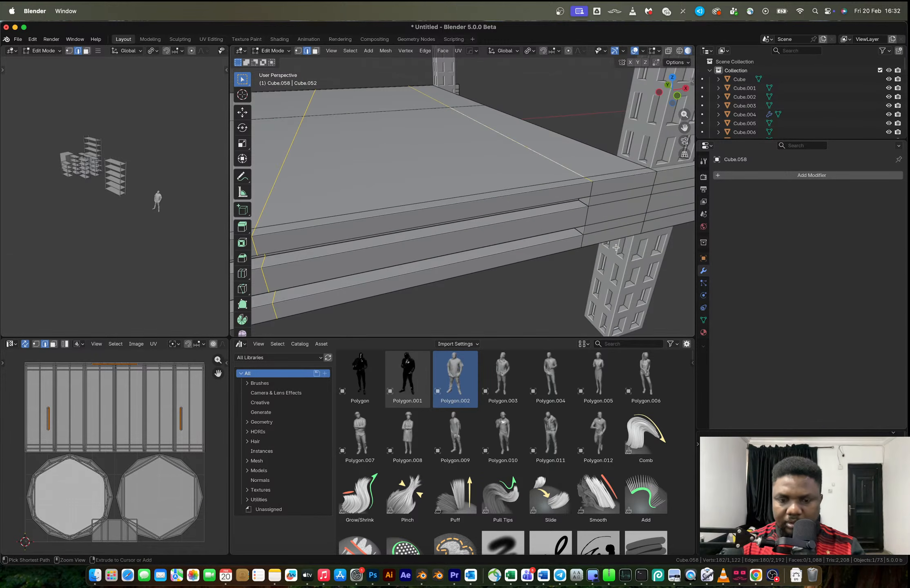
Try to bevel the selected crosswise loops by about 0.0037 m and undo it
{"action": "key", "text": "ctrl+b"}
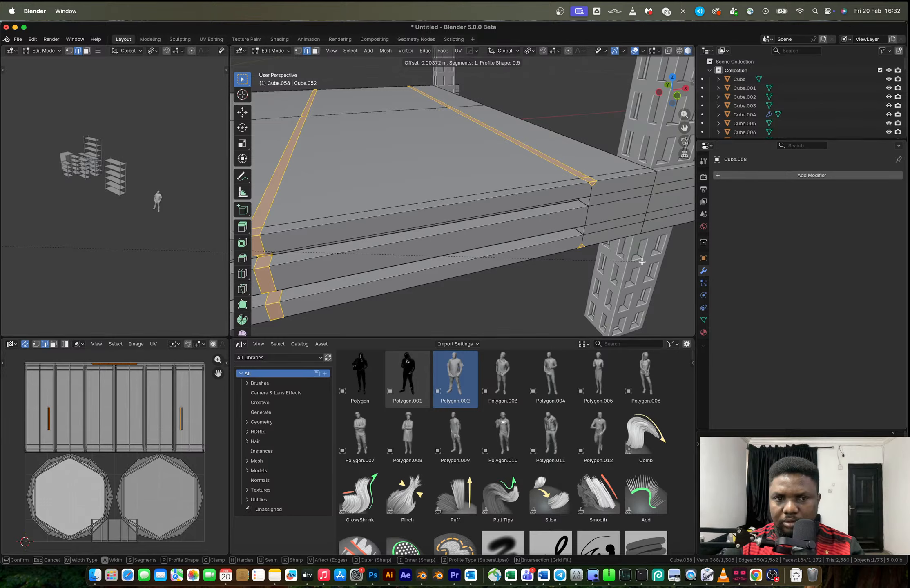
{"action": "left_click", "coordinate": [642, 261]}
{"action": "scroll", "coordinate": [564, 164], "scroll_direction": "down", "scroll_amount": 2}
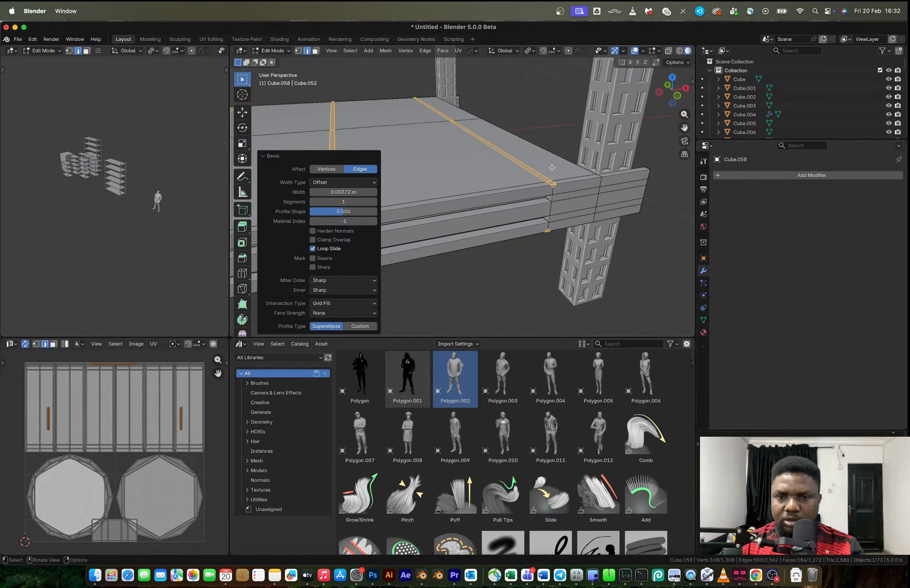
{"action": "key", "text": "Tab"}
{"action": "key", "text": "ctrl+z"}
{"action": "key", "text": "ctrl+z"}
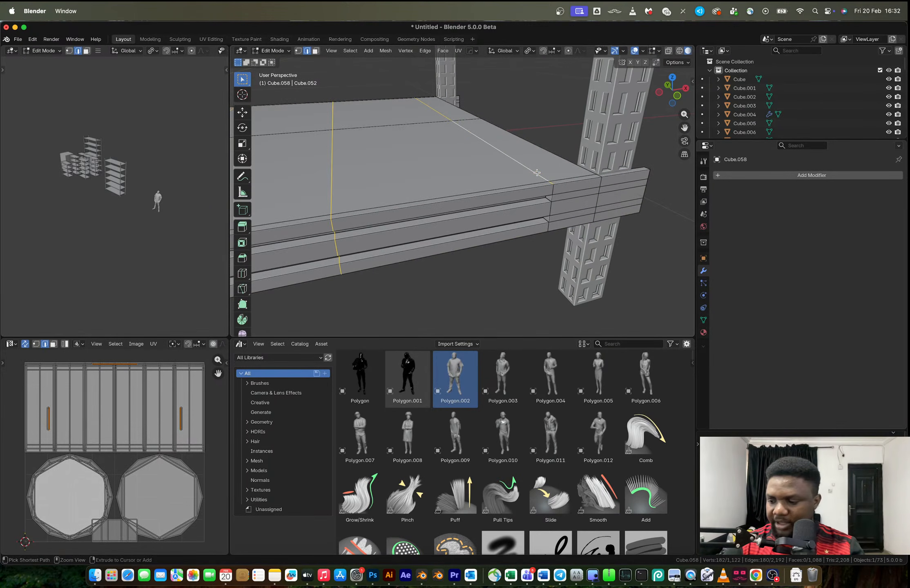
Select only the top-surface edges of the nine crosswise divisions on the bottom shelf and frame the view on them
{"action": "left_click", "coordinate": [536, 173]}
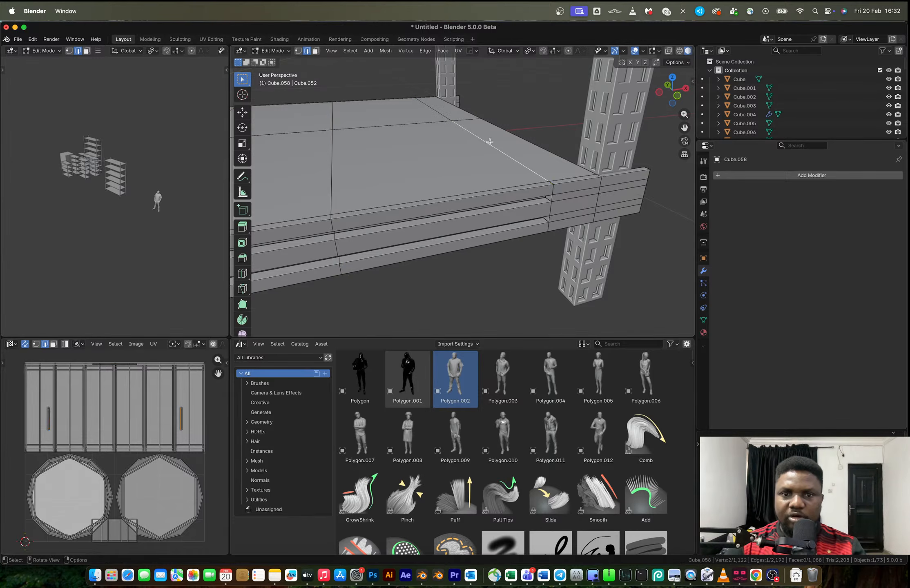
{"action": "left_click", "coordinate": [334, 169], "text": "shift"}
{"action": "middle_click_drag", "start_coordinate": [345, 169], "coordinate": [533, 158], "text": "shift"}
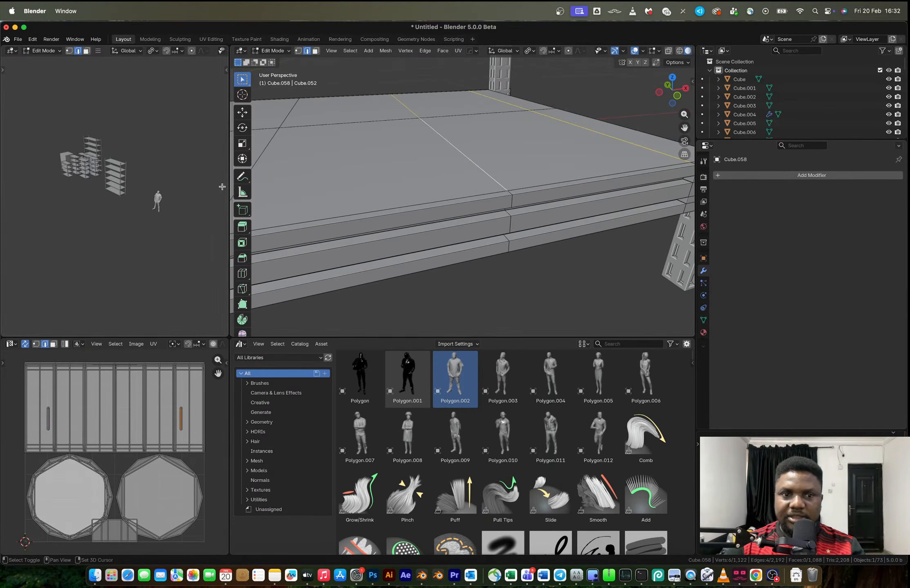
{"action": "scroll", "coordinate": [284, 116], "scroll_direction": "down", "scroll_amount": 5}
{"action": "left_click", "coordinate": [472, 181], "text": "shift"}
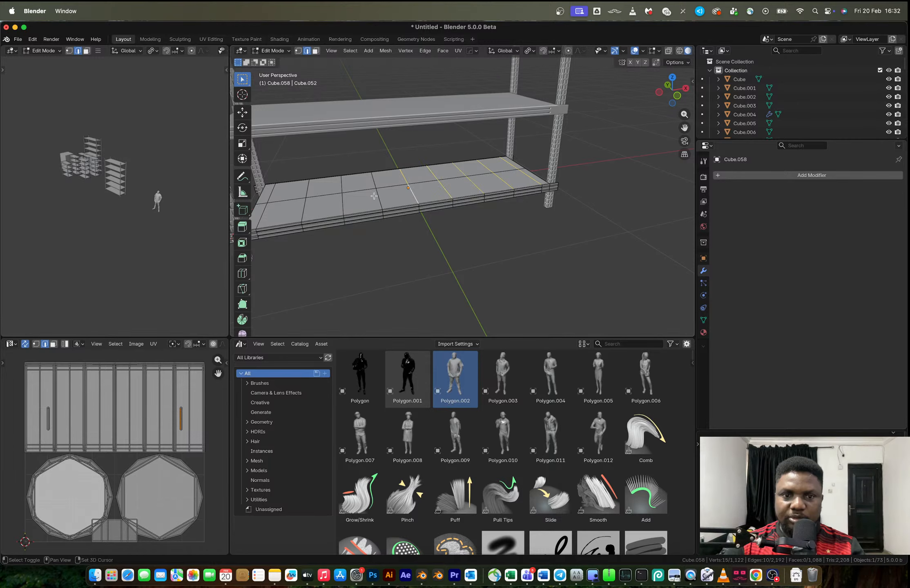
{"action": "key", "text": "ctrl+z"}
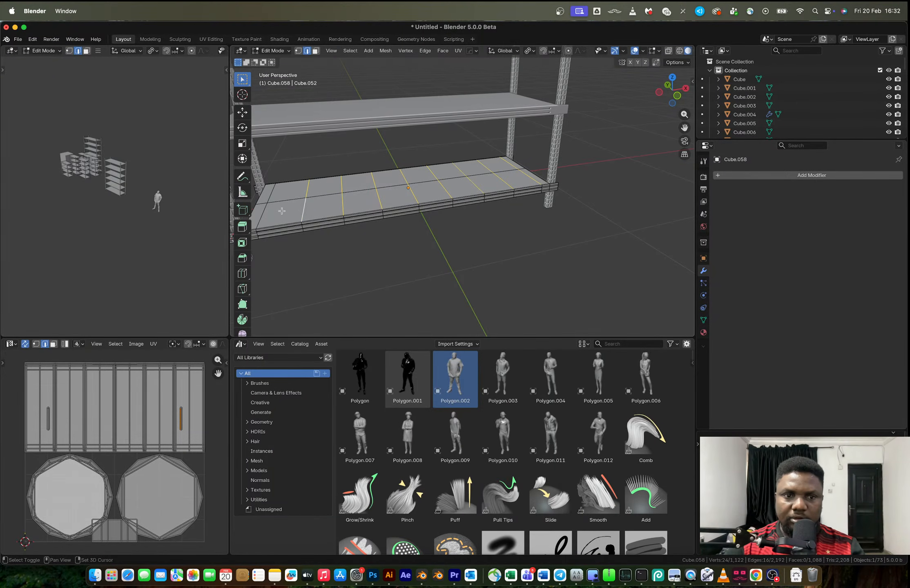
{"action": "left_click", "coordinate": [272, 192], "text": "shift"}
{"action": "middle_click_drag", "start_coordinate": [313, 197], "coordinate": [366, 191], "text": "shift"}
{"action": "left_click", "coordinate": [331, 51]}
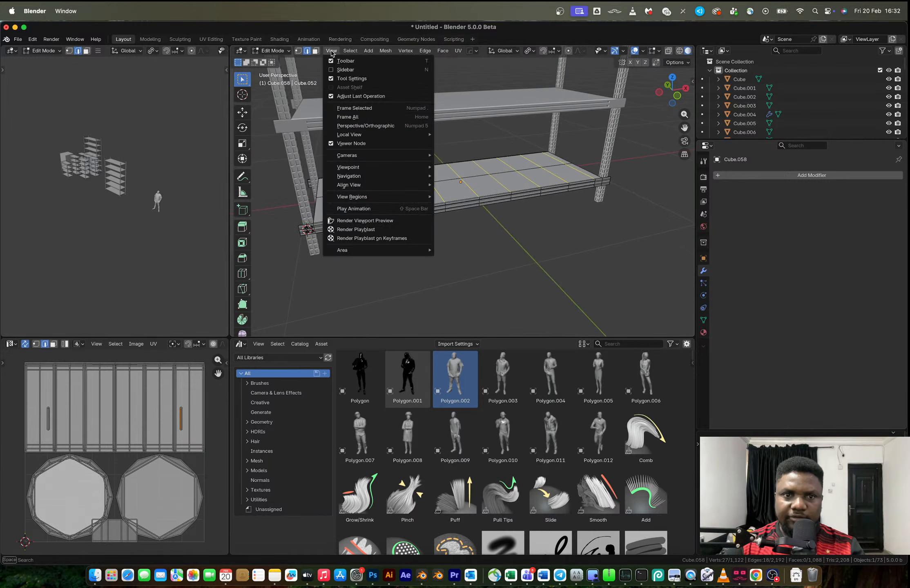
{"action": "left_click", "coordinate": [354, 107]}
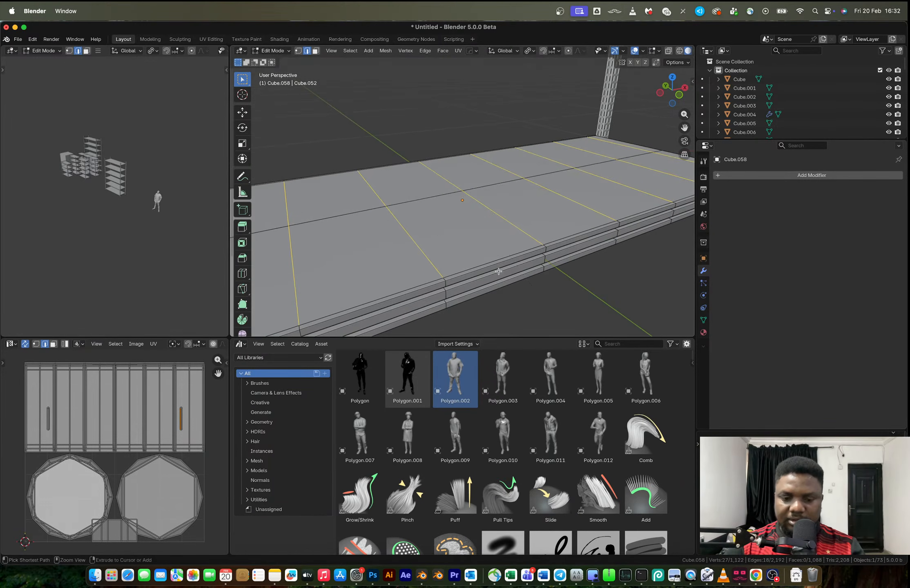
Try to bevel the selected top-surface edges by about 0.005 m with 1 segment and undo it
{"action": "key", "text": "ctrl+b"}
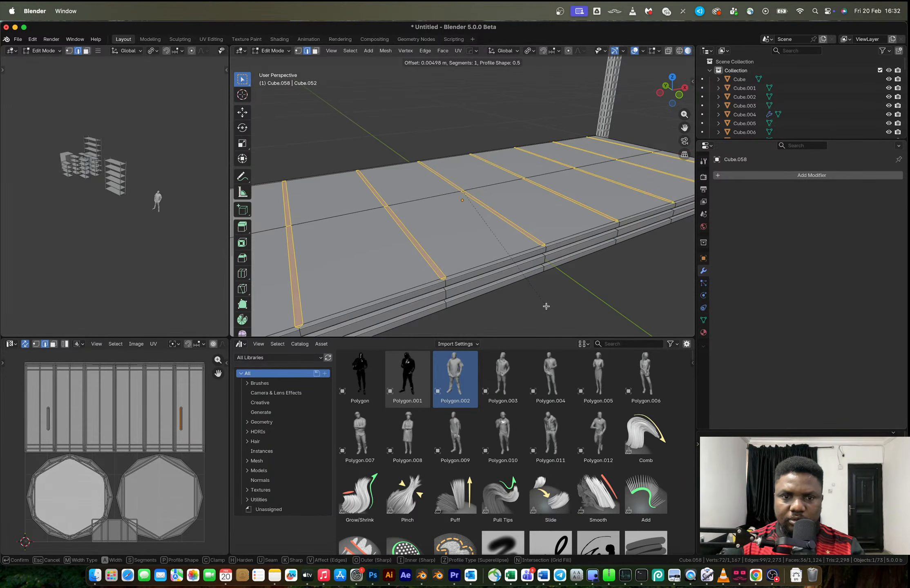
{"action": "left_click", "coordinate": [545, 306]}
{"action": "middle_click_drag", "start_coordinate": [535, 298], "coordinate": [573, 270]}
{"action": "key", "text": "ctrl+z"}
Bevel the nine crosswise top-surface divisions by about 0.004 m with 1 segment
{"action": "key", "text": "ctrl+b"}
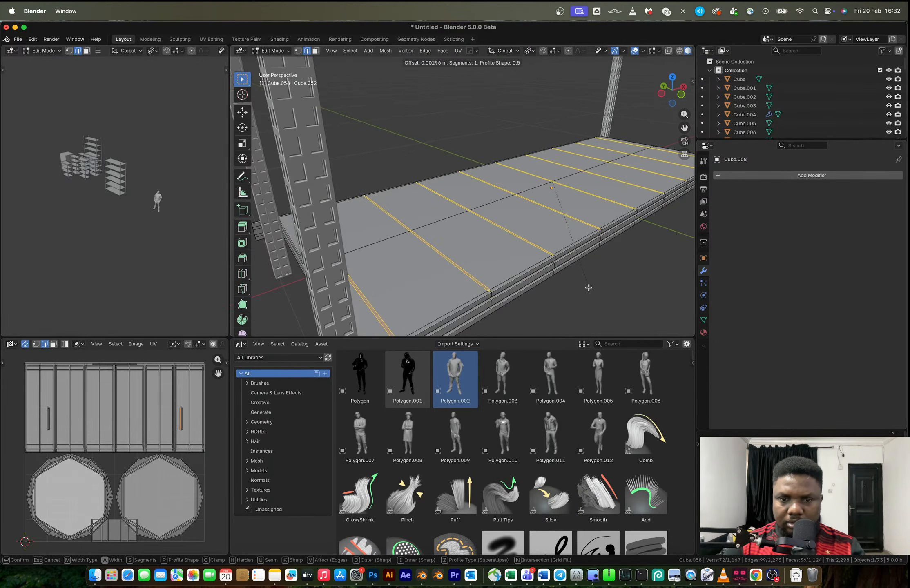
{"action": "left_click", "coordinate": [590, 289]}
{"action": "middle_click_drag", "start_coordinate": [590, 289], "coordinate": [481, 243]}
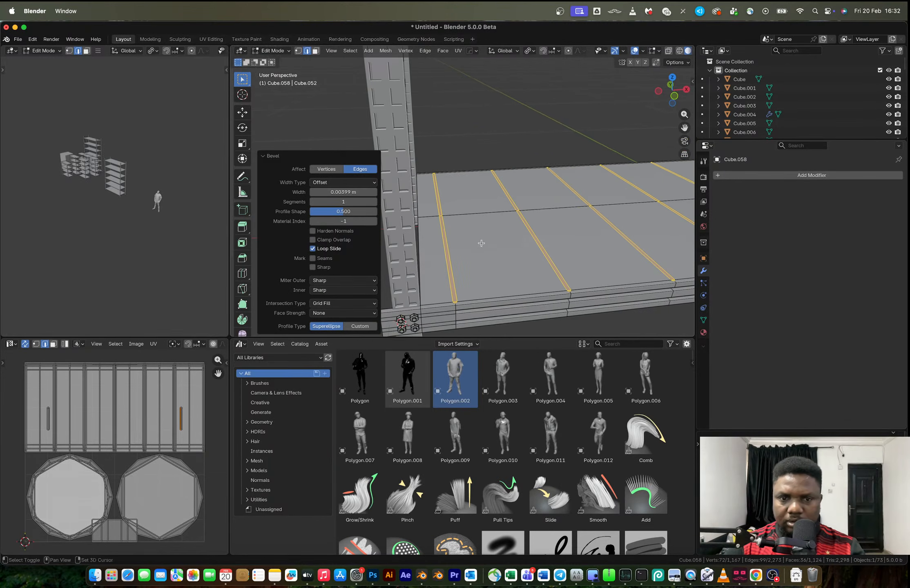
Switch to face selection and select both halves of the narrow strip nearest the bolted post
{"action": "key", "text": "3"}
{"action": "left_click", "coordinate": [447, 249]}
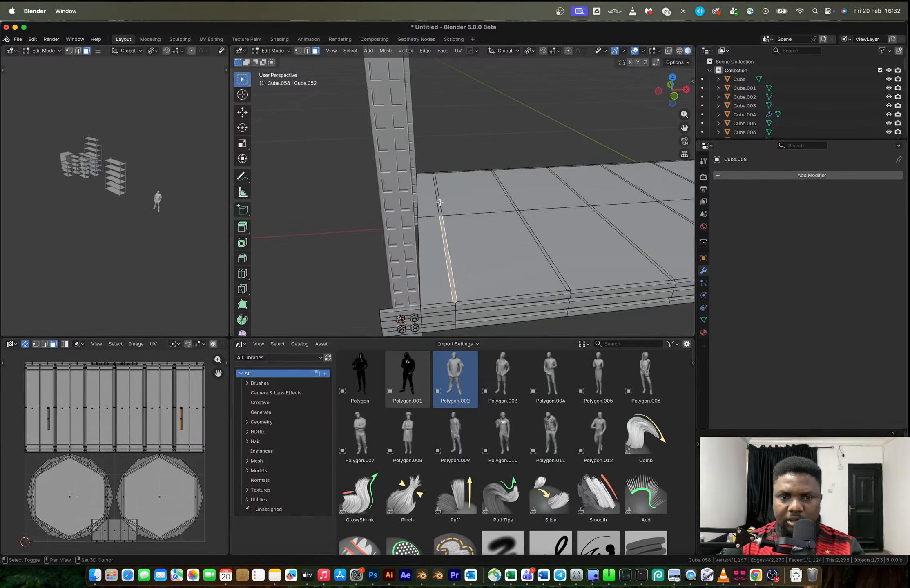
{"action": "left_click", "coordinate": [506, 200], "text": "shift"}
{"action": "left_click", "coordinate": [436, 206], "text": "shift"}
{"action": "left_click", "coordinate": [438, 206], "text": "shift"}
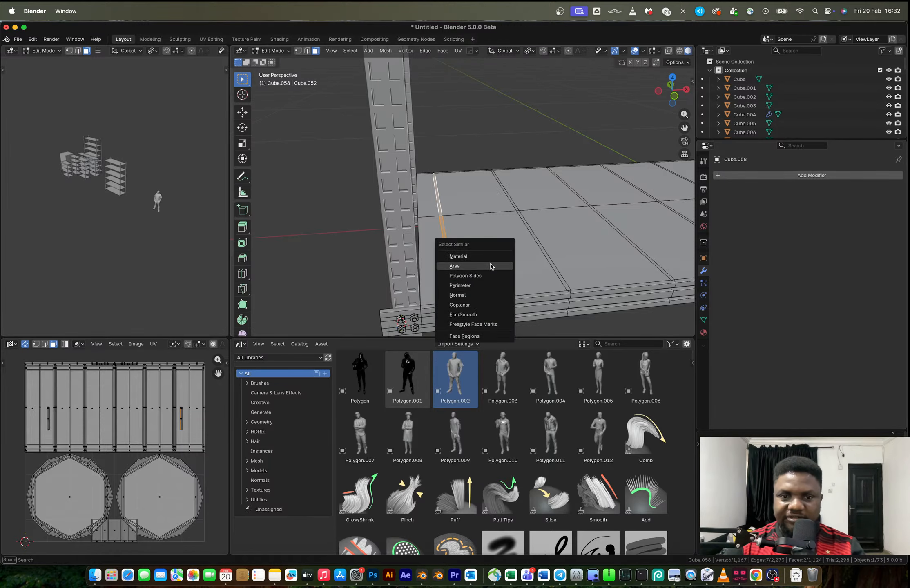
Try to select the remaining narrow strips by similar area and by similar perimeter, and undo each selection
{"action": "left_click", "coordinate": [484, 267]}
{"action": "key", "text": "ctrl+z"}
{"action": "key", "text": "shift+g"}
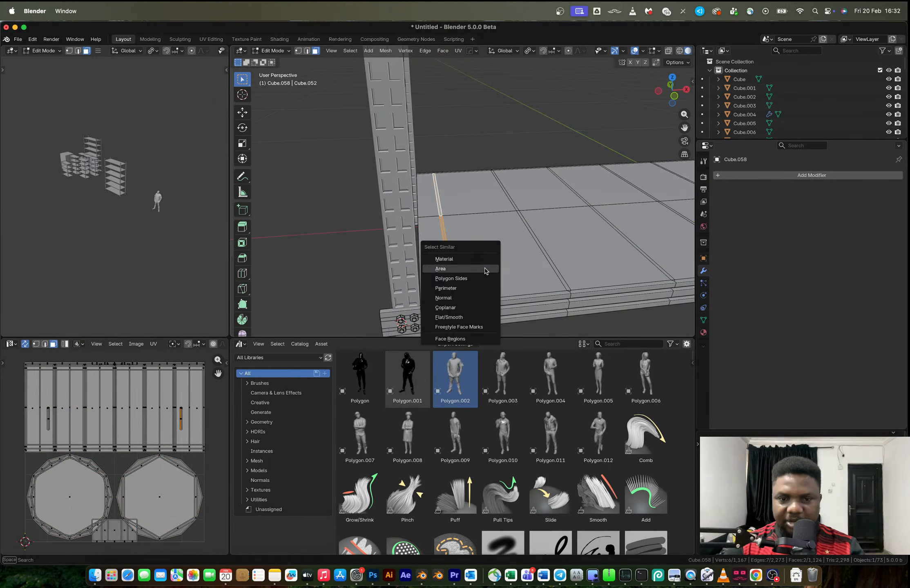
{"action": "left_click", "coordinate": [482, 288]}
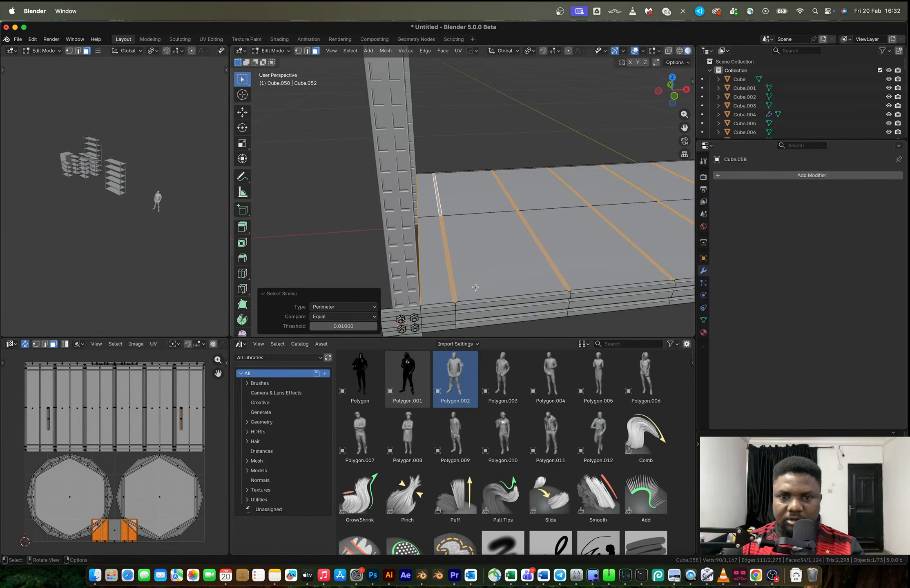
{"action": "scroll", "coordinate": [503, 262], "scroll_direction": "left", "scroll_amount": 3}
{"action": "key", "text": "ctrl+z"}
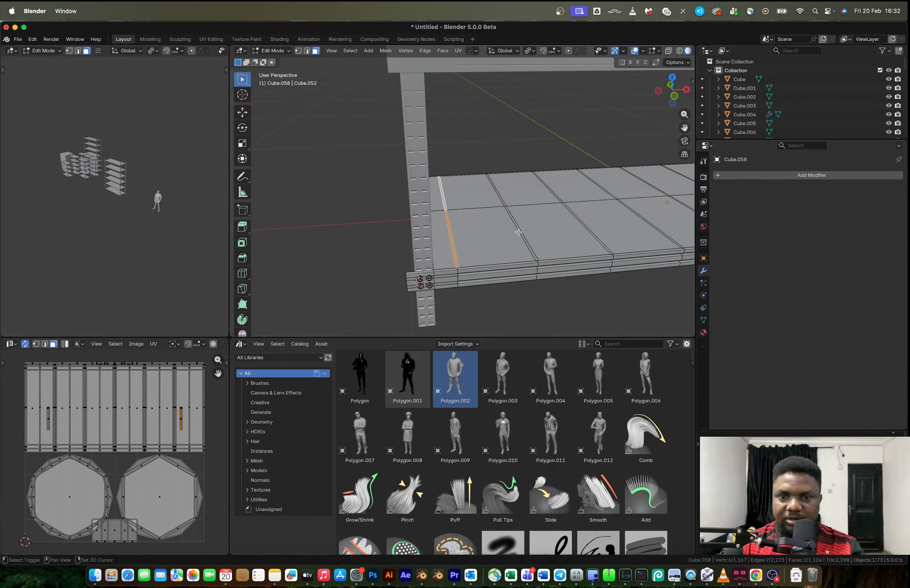
Add both halves of the next four narrow strips, up to the middle of the shelf, to the face selection
{"action": "left_click", "coordinate": [518, 229], "text": "shift"}
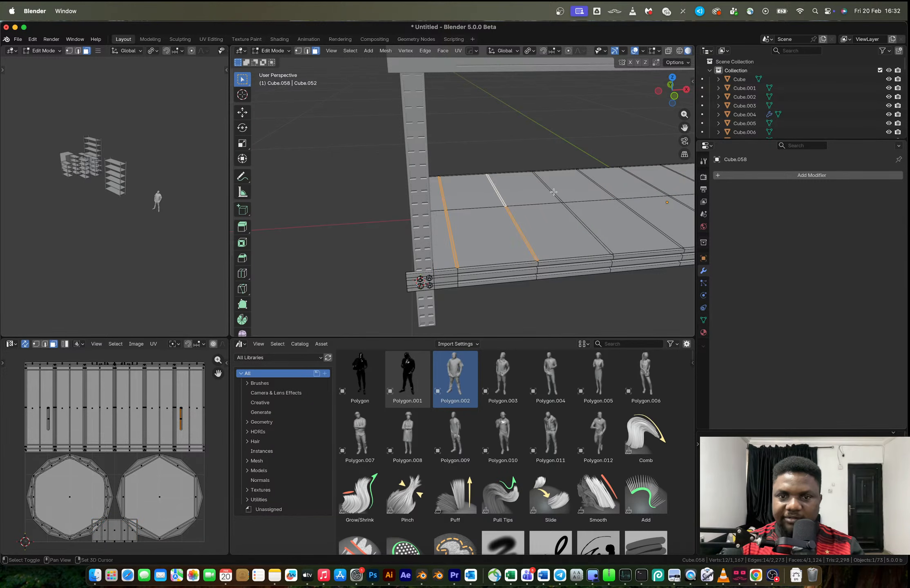
{"action": "middle_click_drag", "start_coordinate": [552, 191], "coordinate": [496, 216]}
{"action": "scroll", "coordinate": [497, 215], "scroll_direction": "up", "scroll_amount": 5}
{"action": "left_click", "coordinate": [456, 240], "text": "shift"}
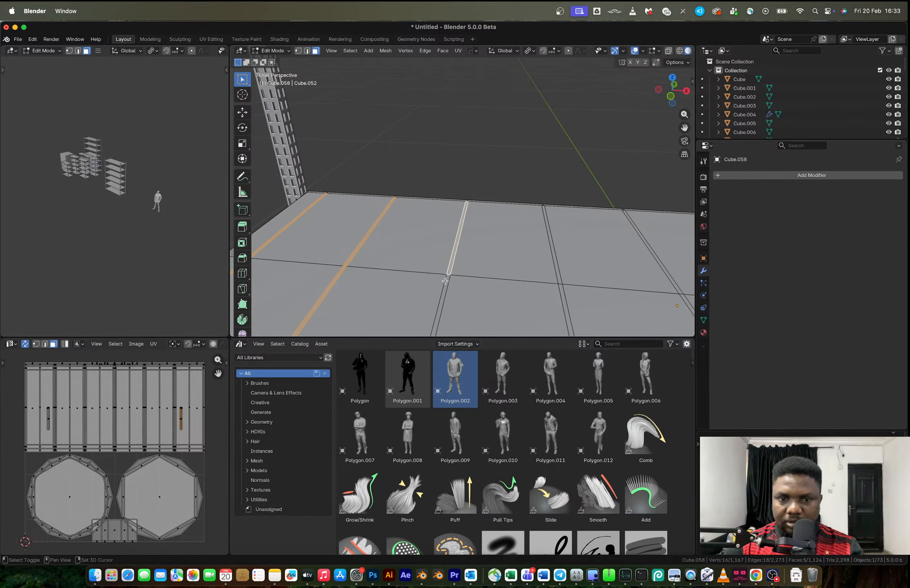
{"action": "left_click", "coordinate": [443, 305], "text": "shift"}
{"action": "left_click", "coordinate": [555, 255], "text": "shift"}
{"action": "left_click", "coordinate": [563, 290], "text": "shift"}
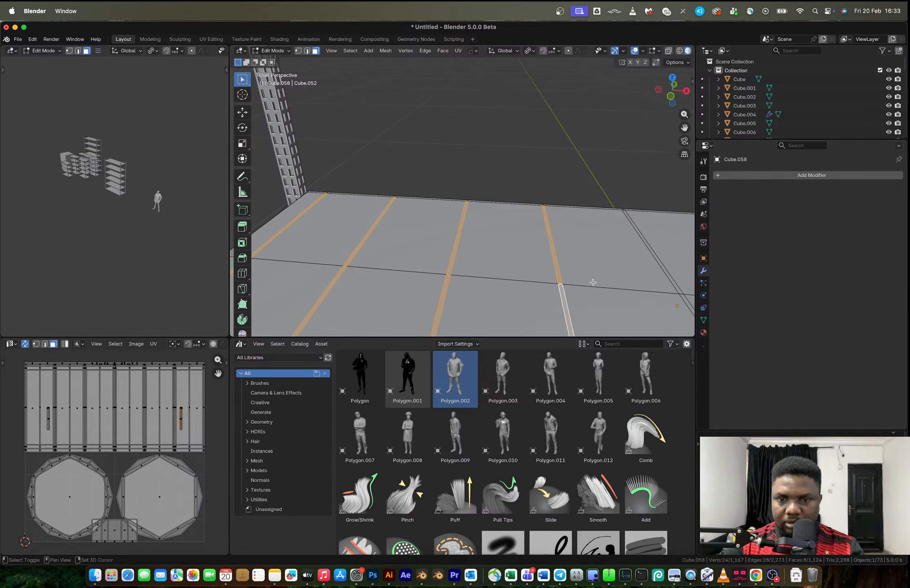
{"action": "middle_click_drag", "start_coordinate": [679, 291], "coordinate": [553, 217], "text": "shift"}
{"action": "left_click", "coordinate": [548, 209], "text": "shift"}
{"action": "left_click", "coordinate": [551, 225], "text": "shift"}
Extrude the five selected strips down into the shelf top by about 0.004 m to form grooves
{"action": "scroll", "coordinate": [578, 221], "scroll_direction": "down", "scroll_amount": 3}
{"action": "key", "text": "e"}
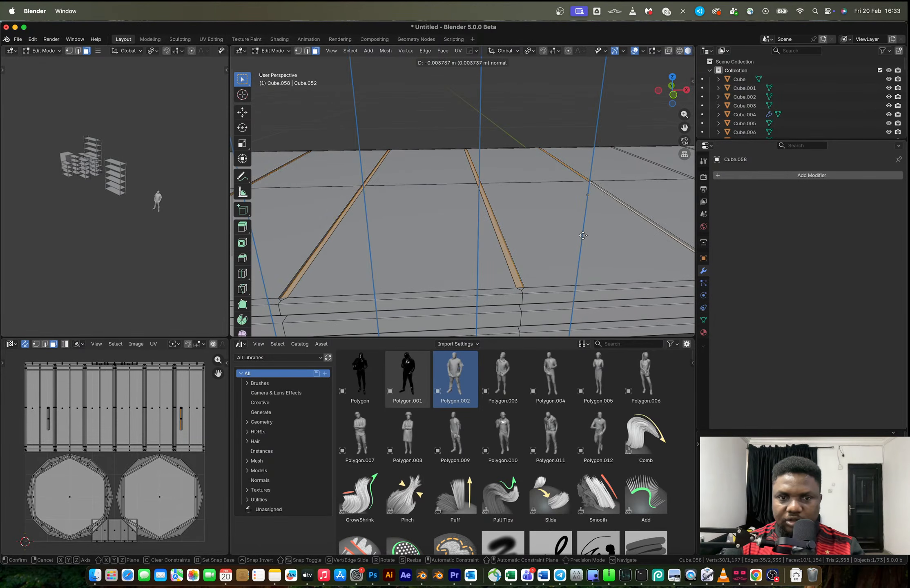
{"action": "left_click", "coordinate": [572, 249]}
Mirror the bottom shelf along its local X axis with a HOps mirror modifier, copying the grooved, bolted half to the other side
{"action": "key", "text": "Tab"}
{"action": "scroll", "coordinate": [549, 239], "scroll_direction": "down", "scroll_amount": 7}
{"action": "key", "text": "alt+x"}
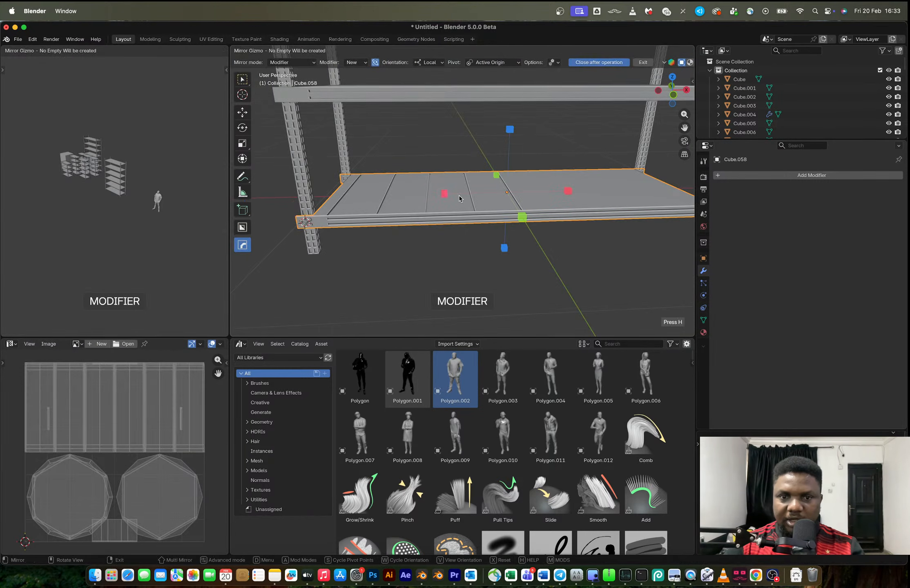
{"action": "left_click", "coordinate": [446, 192]}
{"action": "mouse_move", "coordinate": [446, 193]}
{"action": "middle_mouse_down"}
{"action": "mouse_move", "coordinate": [475, 202]}
{"action": "mouse_move", "coordinate": [453, 202]}
{"action": "middle_mouse_up"}
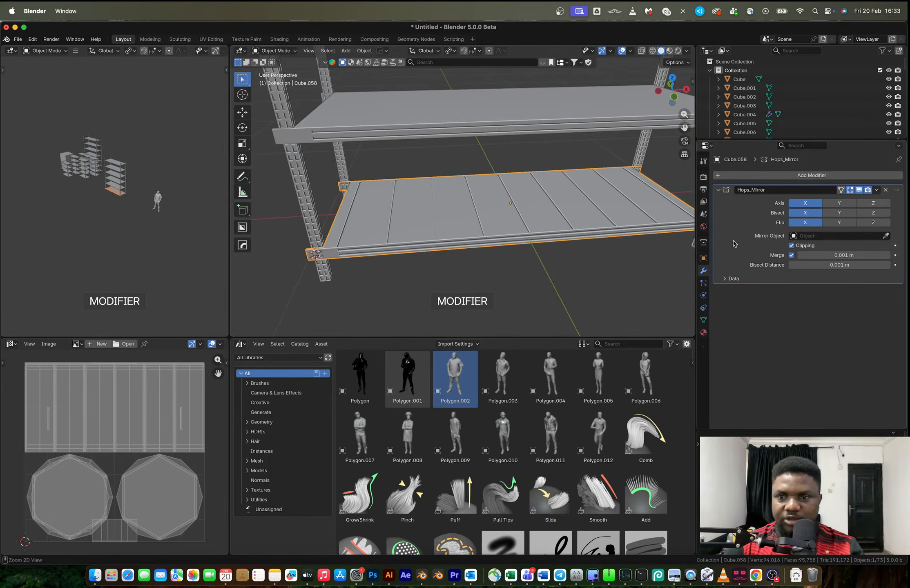
Apply the Hops_Mirror modifier on the bottom shelf
{"action": "key", "text": "ctrl+a"}
{"action": "scroll", "coordinate": [531, 212], "scroll_direction": "down", "scroll_amount": 8}
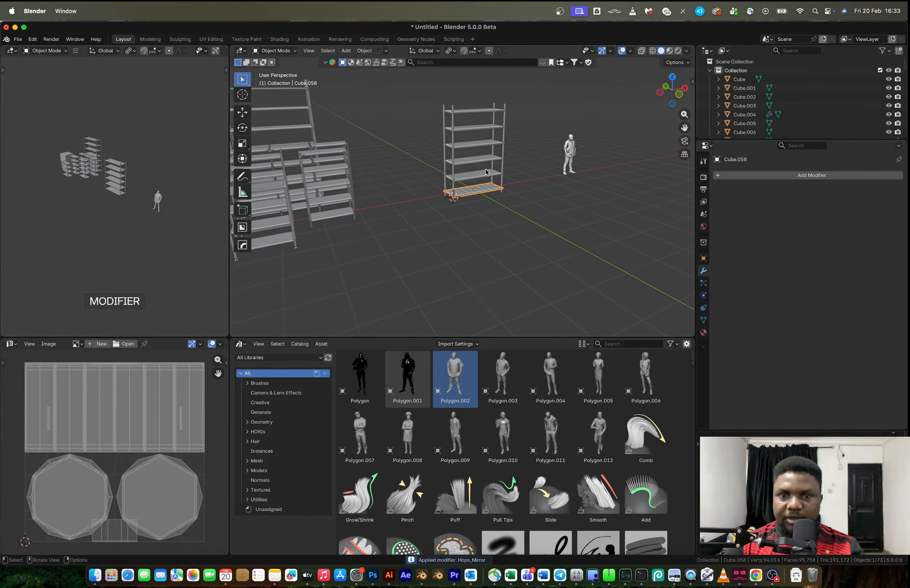
Try to link the bottom shelf's object data to the five shelves above it, and undo the link
{"action": "left_click", "coordinate": [485, 175]}
{"action": "left_click", "coordinate": [479, 160], "text": "shift"}
{"action": "left_click", "coordinate": [476, 144], "text": "shift"}
{"action": "left_click", "coordinate": [473, 128], "text": "shift"}
{"action": "left_click", "coordinate": [473, 111], "text": "shift"}
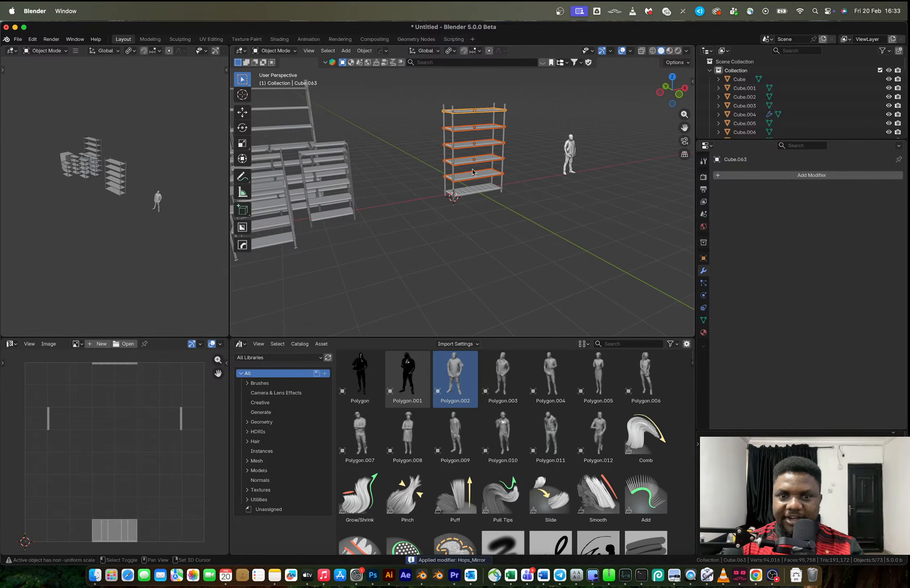
{"action": "scroll", "coordinate": [473, 152], "scroll_direction": "up", "scroll_amount": 8}
{"action": "left_click", "coordinate": [475, 204], "text": "shift"}
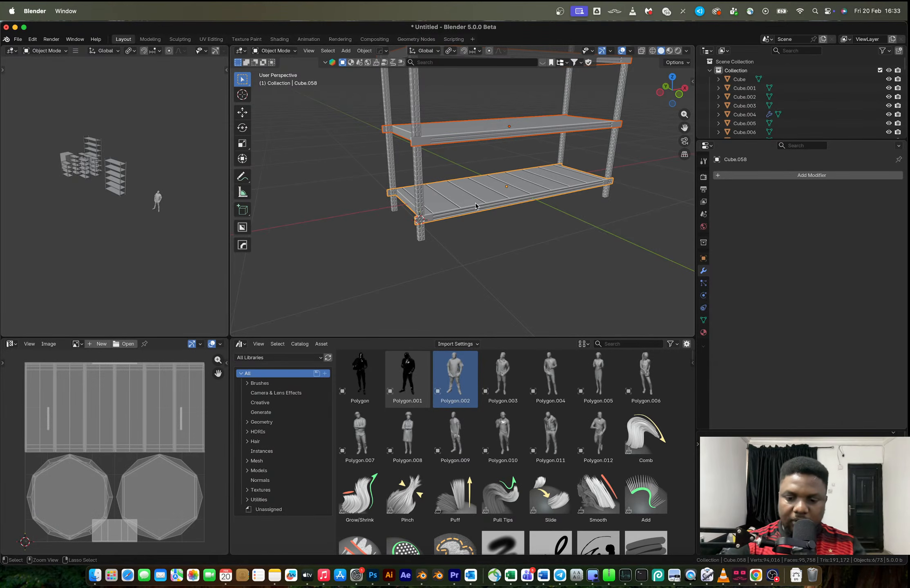
{"action": "key", "text": "ctrl+l"}
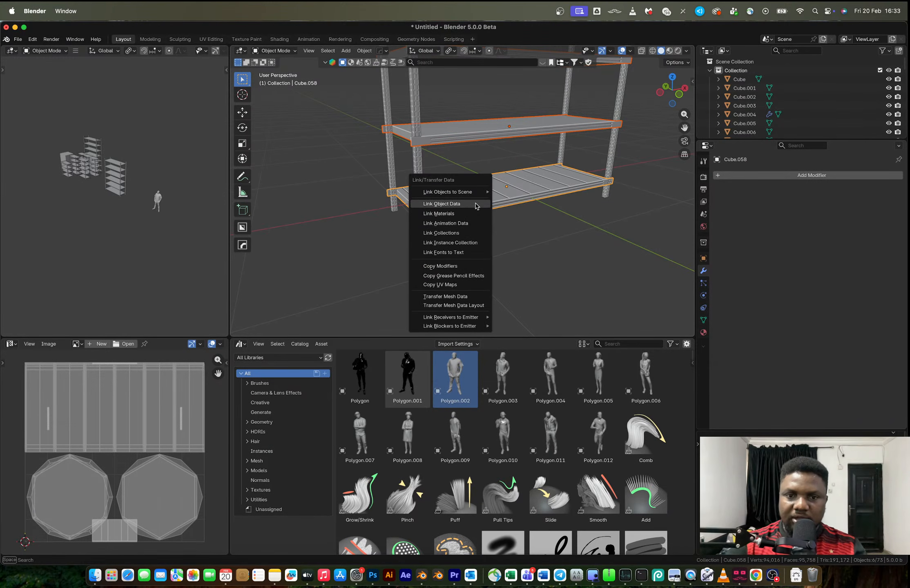
{"action": "left_click", "coordinate": [475, 204]}
{"action": "middle_click_drag", "start_coordinate": [533, 234], "coordinate": [506, 219]}
{"action": "key", "text": "ctrl+z"}
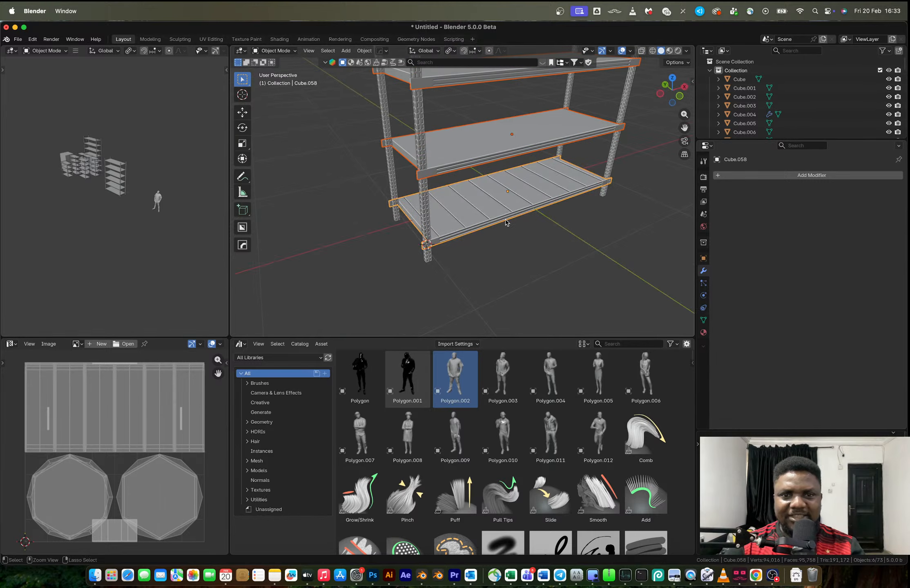
Retry linking the bottom shelf's object data to all upper shelves, undo it, and open the Copy Attributes options
{"action": "key", "text": "ctrl+l"}
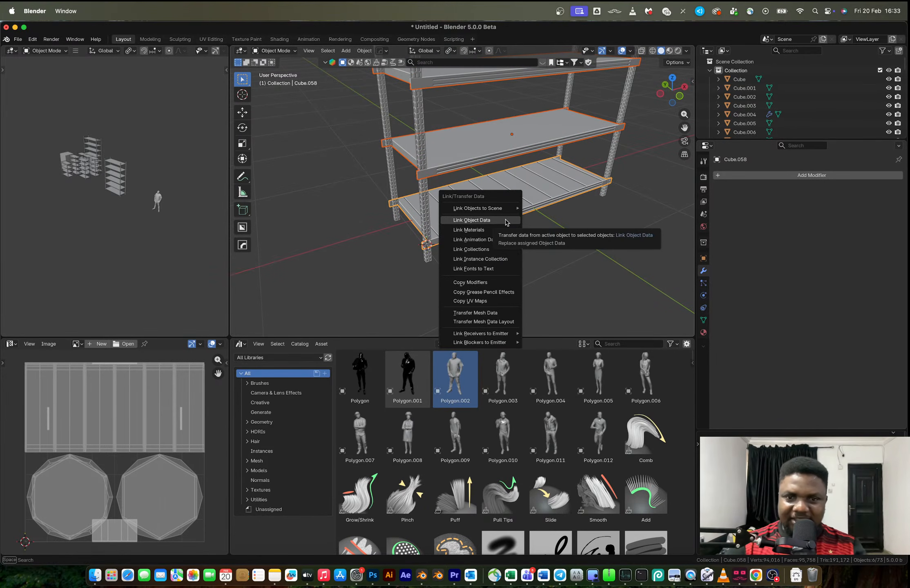
{"action": "left_click", "coordinate": [506, 221]}
{"action": "key", "text": "ctrl+z"}
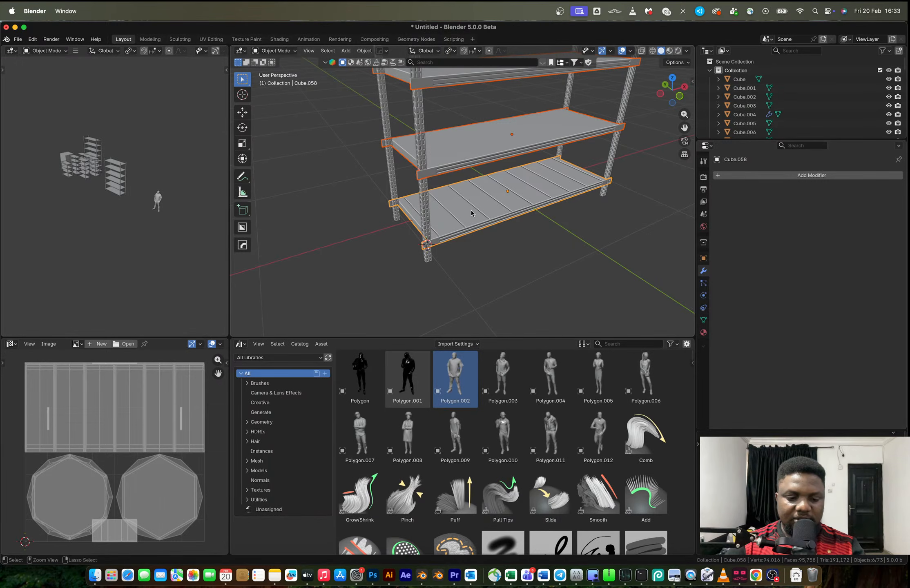
{"action": "key", "text": "ctrl+c"}
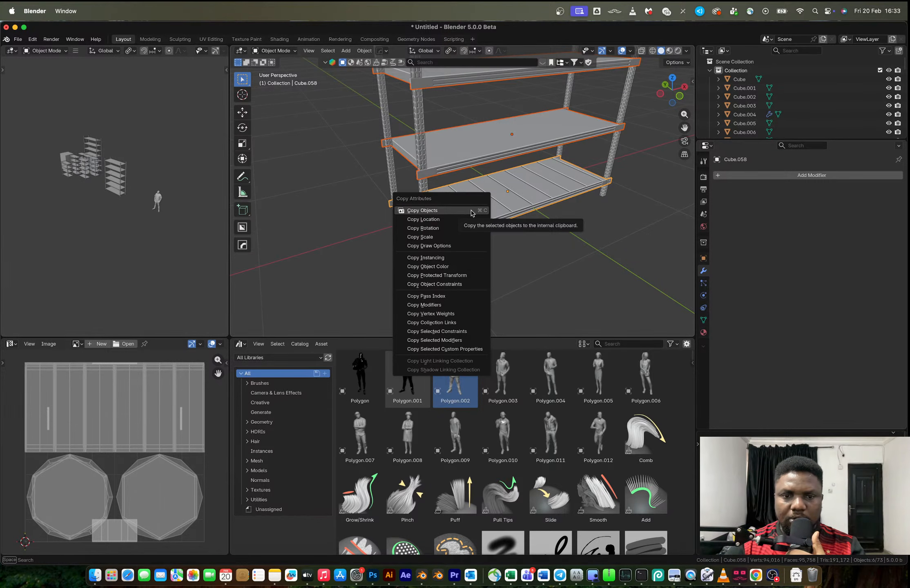
{"action": "middle_click_drag", "start_coordinate": [538, 217], "coordinate": [509, 177]}
Try to link the bottom shelf's object data to the second shelf only, and undo the link
{"action": "left_click", "coordinate": [503, 126]}
{"action": "left_click", "coordinate": [498, 187], "text": "shift"}
{"action": "key", "text": "ctrl+l"}
{"action": "left_click", "coordinate": [498, 187]}
{"action": "middle_click_drag", "start_coordinate": [498, 187], "coordinate": [527, 161]}
{"action": "key", "text": "super+z"}
In front view, duplicate the bottom shelf 0.52814 m up along Z to the second shelf level
{"action": "scroll", "coordinate": [542, 190], "scroll_direction": "down", "scroll_amount": 5}
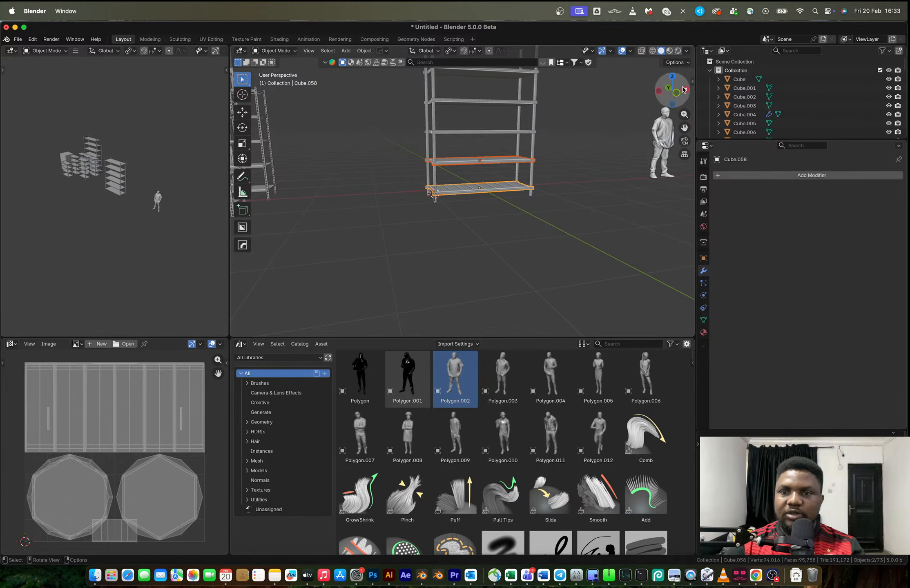
{"action": "left_click", "coordinate": [676, 92]}
{"action": "middle_click_drag", "start_coordinate": [492, 301], "coordinate": [483, 242], "text": "shift"}
{"action": "left_click", "coordinate": [486, 268]}
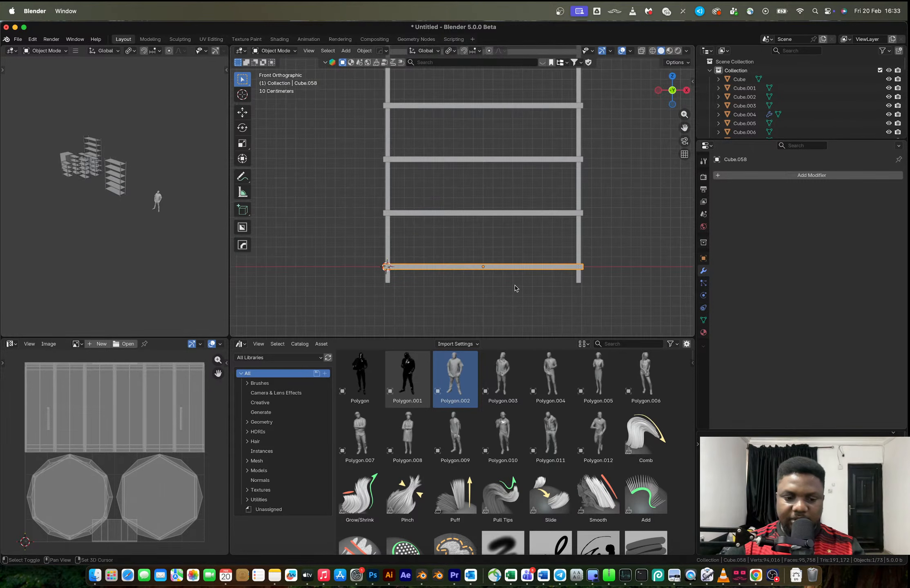
{"action": "key", "text": "shift+d"}
{"action": "key", "text": "z"}
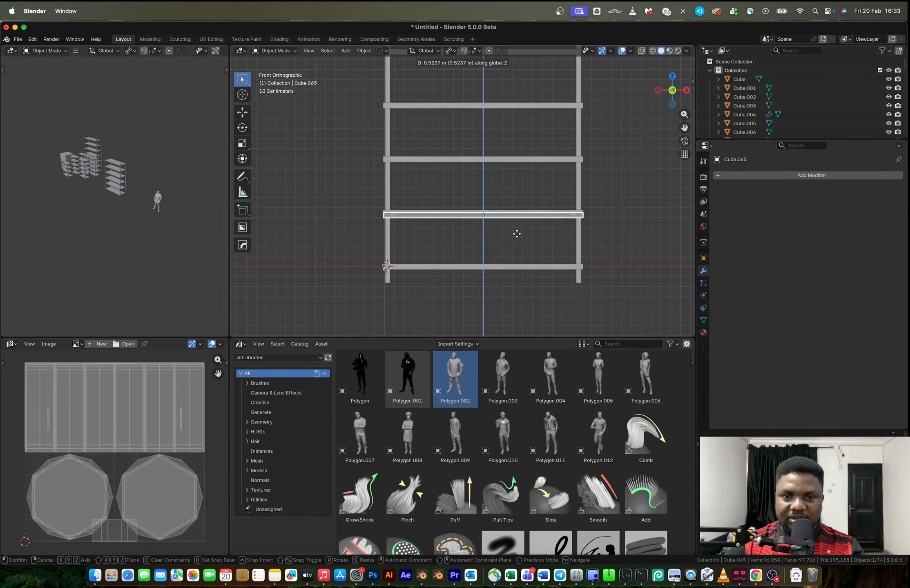
{"action": "left_click", "coordinate": [517, 233]}
Repeat the shelf duplication four more times so that every upper level gets a grooved copy
{"action": "key", "text": "shift+r"}
{"action": "key", "text": "shift+r"}
{"action": "key", "text": "shift+r"}
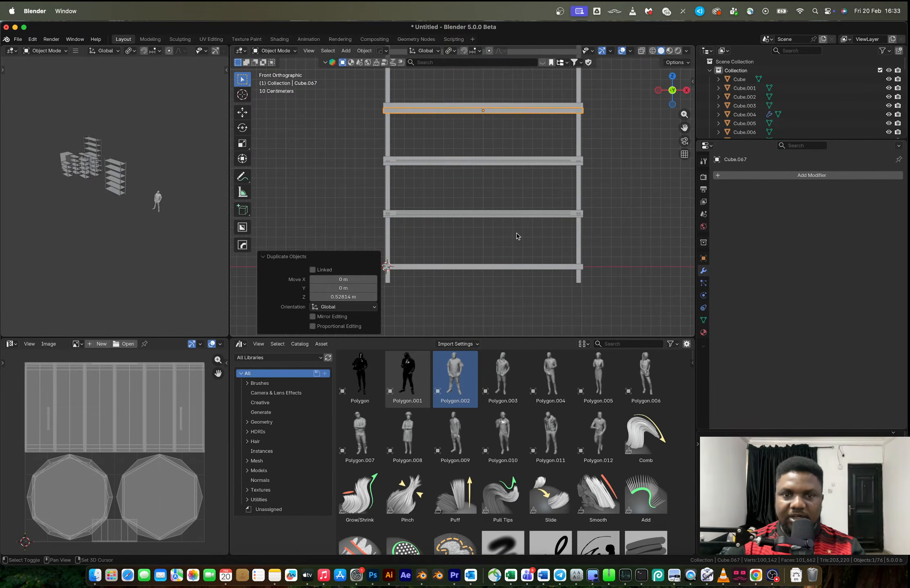
{"action": "scroll", "coordinate": [509, 196], "scroll_direction": "down", "scroll_amount": 2}
{"action": "scroll", "coordinate": [509, 196], "scroll_direction": "down", "scroll_amount": 1}
{"action": "key", "text": "shift+r"}
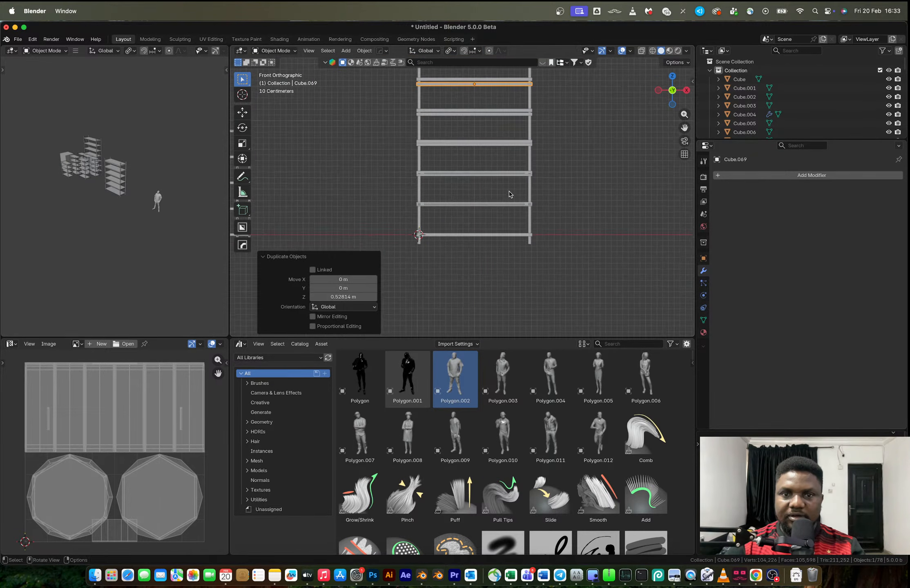
Select the old plain shelves overlapping the grooved copies at the five upper levels and delete them
{"action": "middle_click_drag", "start_coordinate": [473, 91], "coordinate": [492, 160], "text": "shift"}
{"action": "scroll", "coordinate": [480, 156], "scroll_direction": "up", "scroll_amount": 3}
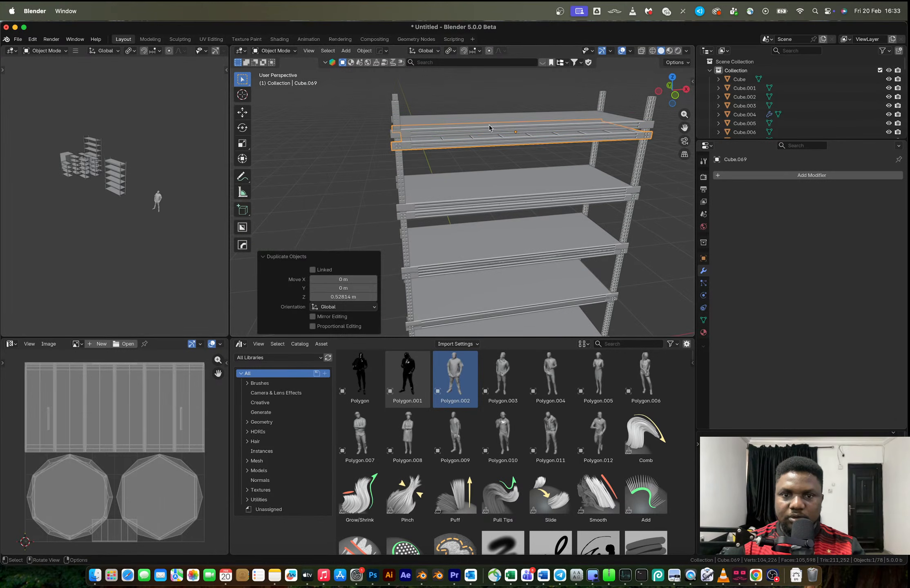
{"action": "left_click", "coordinate": [490, 128]}
{"action": "left_click", "coordinate": [487, 176], "text": "shift"}
{"action": "left_click", "coordinate": [502, 240], "text": "shift"}
{"action": "scroll", "coordinate": [494, 297], "scroll_direction": "down", "scroll_amount": 2}
{"action": "left_click", "coordinate": [498, 245], "text": "shift"}
{"action": "key", "text": "x"}
{"action": "left_click", "coordinate": [498, 245]}
Mirror the bottom shelf once more with a HOps mirror modifier and apply the modifier
{"action": "scroll", "coordinate": [539, 212], "scroll_direction": "down", "scroll_amount": 3}
{"action": "middle_click_drag", "start_coordinate": [538, 212], "coordinate": [571, 229]}
{"action": "scroll", "coordinate": [530, 226], "scroll_direction": "up", "scroll_amount": 2}
{"action": "middle_click_drag", "start_coordinate": [506, 229], "coordinate": [493, 250]}
{"action": "scroll", "coordinate": [533, 246], "scroll_direction": "up", "scroll_amount": 3}
{"action": "left_click", "coordinate": [493, 294]}
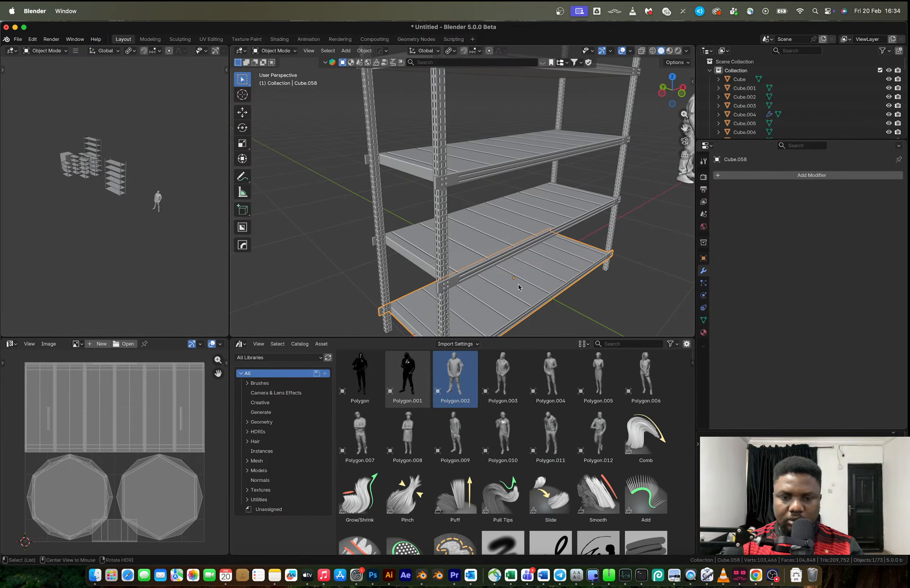
{"action": "key", "text": "alt+x"}
{"action": "left_click", "coordinate": [560, 303]}
{"action": "middle_click_drag", "start_coordinate": [560, 304], "coordinate": [485, 246]}
{"action": "key", "text": "ctrl+a"}
{"action": "scroll", "coordinate": [586, 246], "scroll_direction": "down", "scroll_amount": 5}
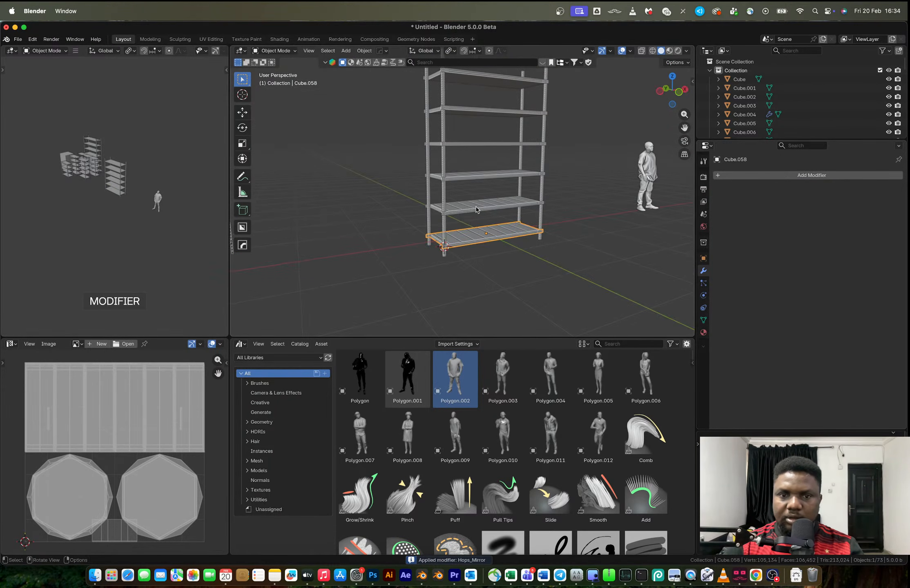
Link the bottom shelf's object data to the five upper shelves, then clear the selection
{"action": "left_click", "coordinate": [476, 207]}
{"action": "left_click", "coordinate": [483, 62]}
{"action": "left_click", "coordinate": [479, 219]}
{"action": "left_click_drag", "start_coordinate": [487, 199], "coordinate": [474, 75], "text": "shift"}
{"action": "left_click", "coordinate": [481, 245], "text": "shift"}
{"action": "key", "text": "ctrl+l"}
{"action": "left_click", "coordinate": [510, 247]}
{"action": "middle_click_drag", "start_coordinate": [516, 254], "coordinate": [424, 255]}
{"action": "left_click", "coordinate": [531, 258]}
{"action": "middle_click_drag", "start_coordinate": [532, 258], "coordinate": [483, 298]}
{"action": "key", "text": "shift+a"}
{"action": "mouse_move", "coordinate": [483, 299]}
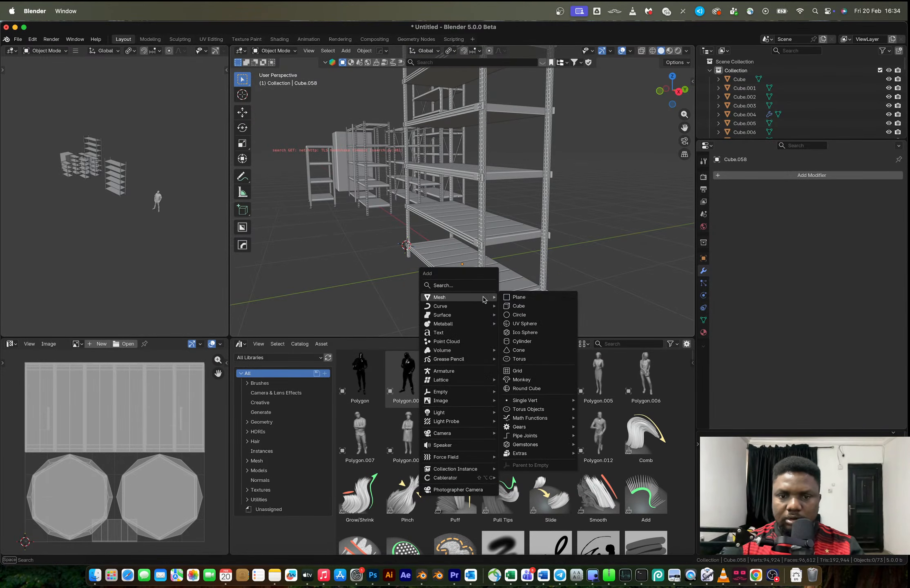
{"action": "left_click", "coordinate": [515, 306]}
{"action": "key", "text": "s"}
{"action": "left_click", "coordinate": [405, 261]}
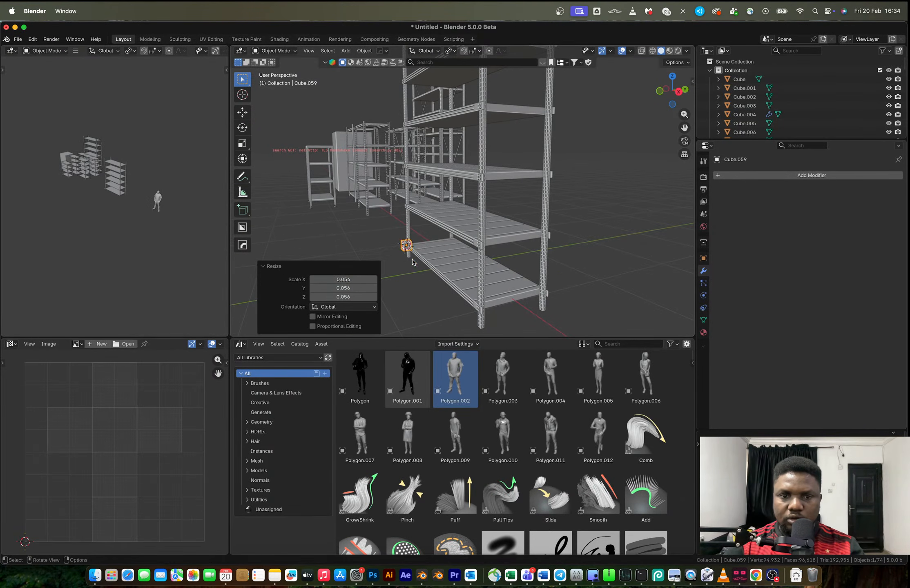
{"action": "key", "text": "Delete"}
Add a cube at the 3D cursor in the middle of the bottom shelf and scale it down to a small block
{"action": "middle_click_drag", "start_coordinate": [434, 286], "coordinate": [512, 196]}
{"action": "scroll", "coordinate": [524, 276], "scroll_direction": "down", "scroll_amount": 6}
{"action": "scroll", "coordinate": [509, 286], "scroll_direction": "up", "scroll_amount": 5}
{"action": "key", "text": "shift+a"}
{"action": "mouse_move", "coordinate": [516, 205]}
{"action": "left_click", "coordinate": [547, 211]}
{"action": "key", "text": "s"}
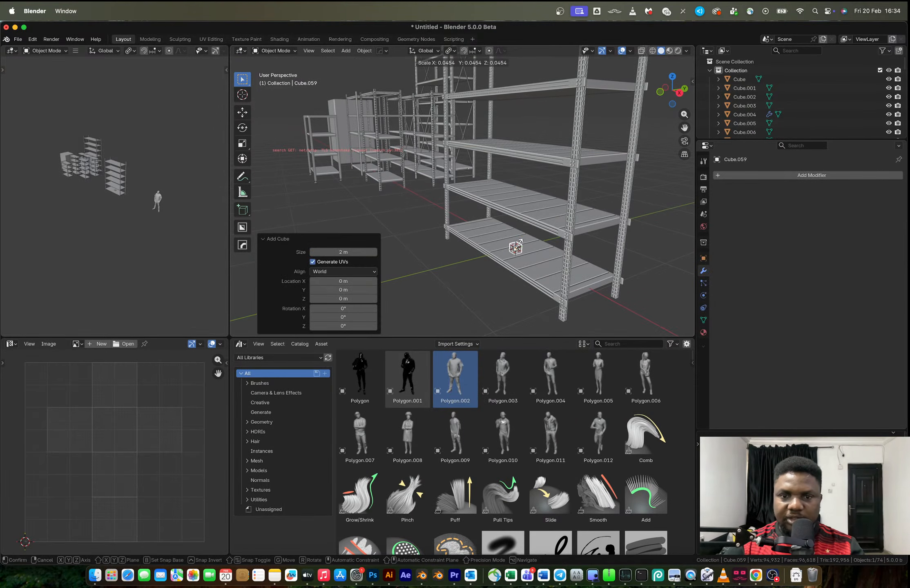
{"action": "left_click", "coordinate": [531, 257]}
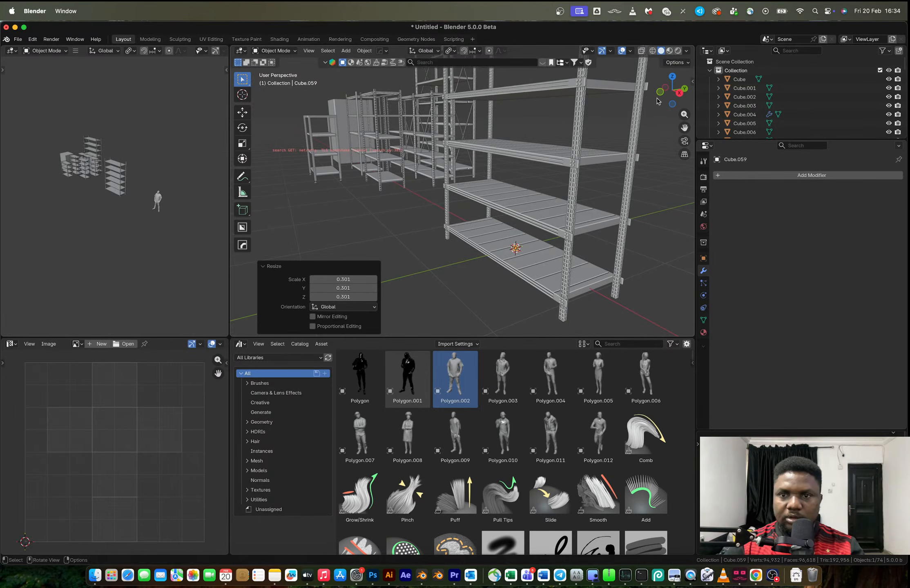
In right view, stretch the small cube along Y into a thin bar running across the rack's depth
{"action": "left_click", "coordinate": [678, 93]}
{"action": "scroll", "coordinate": [495, 207], "scroll_direction": "up", "scroll_amount": 6}
{"action": "key", "text": "s"}
{"action": "key", "text": "x"}
{"action": "key", "text": "y"}
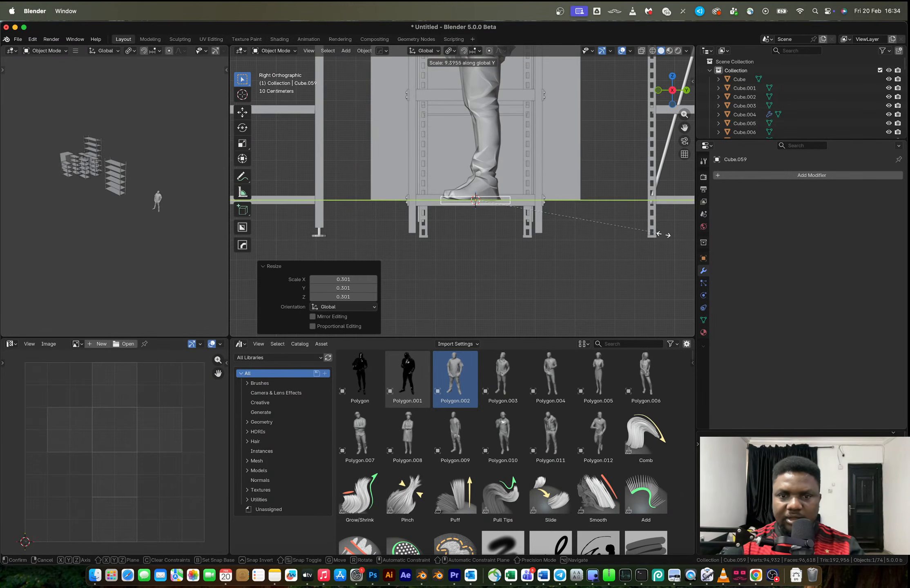
{"action": "left_click", "coordinate": [318, 252]}
{"action": "key", "text": "s"}
{"action": "left_click", "coordinate": [583, 250]}
{"action": "key", "text": "s"}
{"action": "key", "text": "y"}
{"action": "left_click", "coordinate": [593, 254]}
Move the bar along X to the rack's end posts and lower it about 0.089 m, beneath the bottom shelf
{"action": "middle_click_drag", "start_coordinate": [594, 255], "coordinate": [669, 259]}
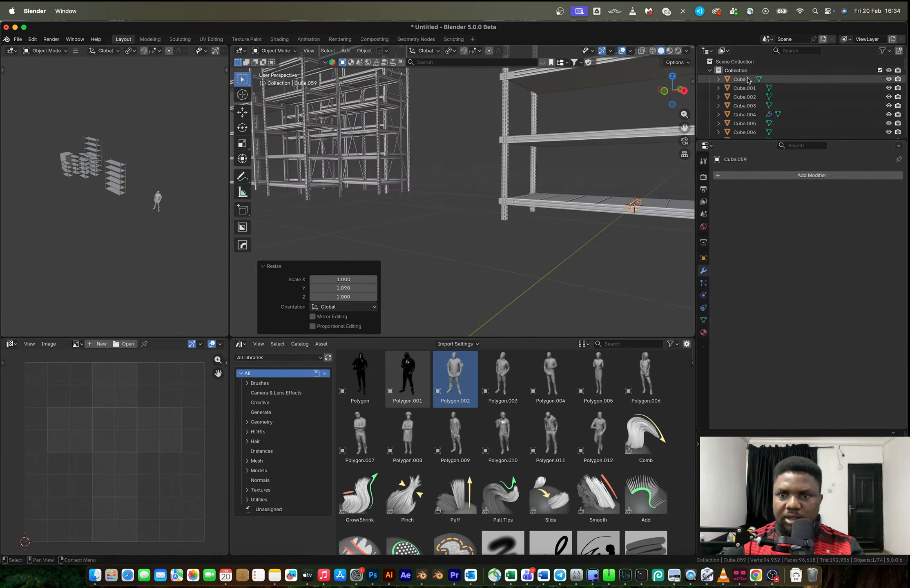
{"action": "left_click", "coordinate": [666, 94]}
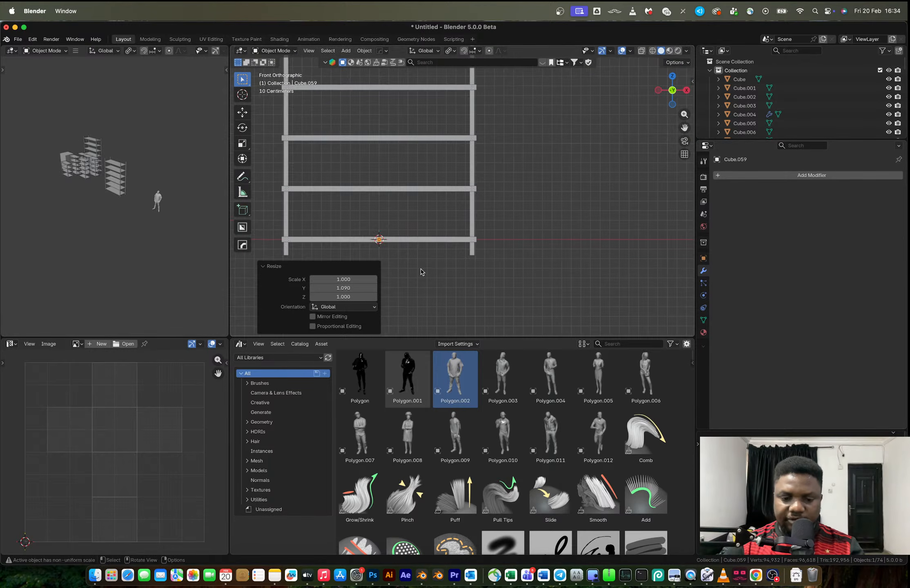
{"action": "key", "text": "g"}
{"action": "key", "text": "x"}
{"action": "left_click", "coordinate": [512, 279]}
{"action": "middle_click_drag", "start_coordinate": [512, 279], "coordinate": [424, 249]}
{"action": "key", "text": "g"}
{"action": "key", "text": "z"}
{"action": "left_click", "coordinate": [458, 269]}
Scale the bar to 0.390, then stretch it along Y by 3.012 to span between the two end posts
{"action": "scroll", "coordinate": [424, 249], "scroll_direction": "up", "scroll_amount": 4}
{"action": "middle_click_drag", "start_coordinate": [563, 334], "coordinate": [547, 291], "text": "shift"}
{"action": "key", "text": "s"}
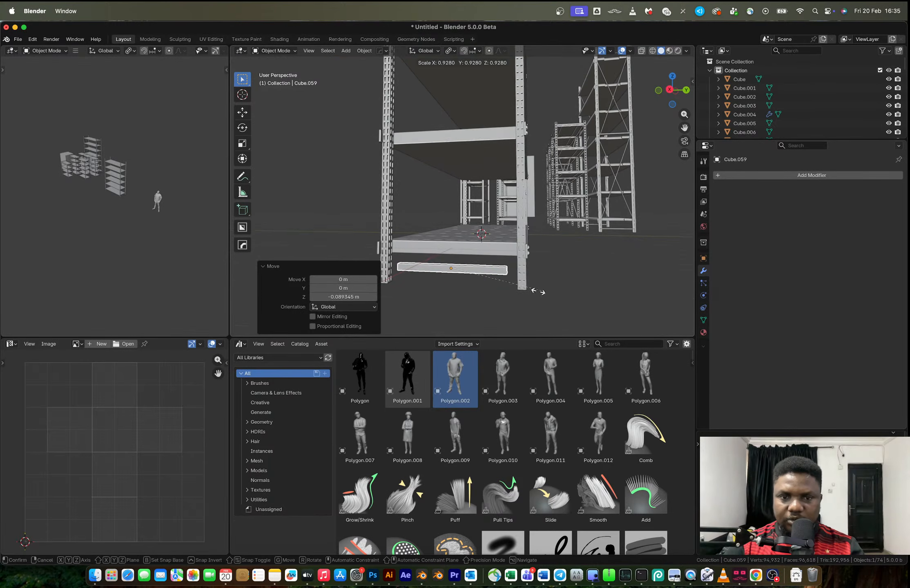
{"action": "key", "text": "x"}
{"action": "key", "text": "y"}
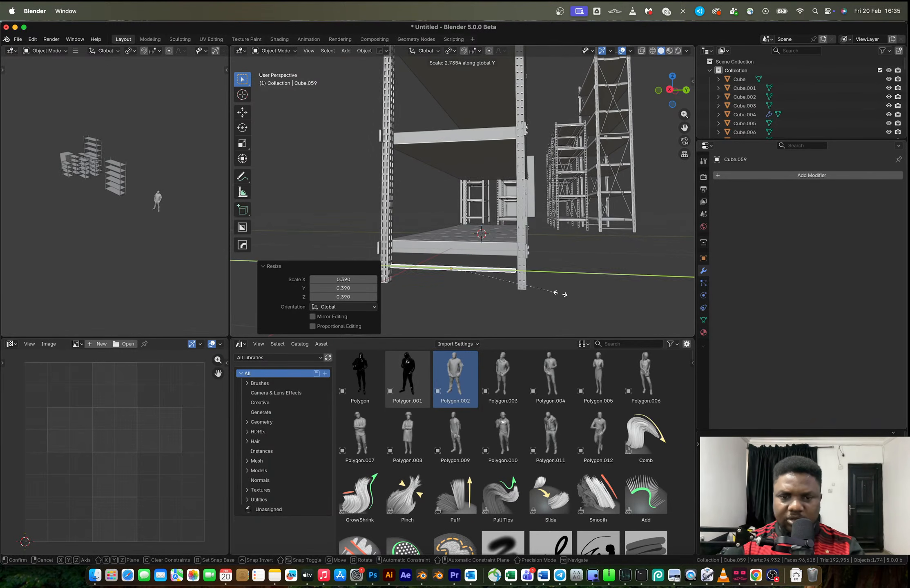
{"action": "left_click", "coordinate": [569, 298]}
Try to duplicate the crossbar up along Z, and undo the copy
{"action": "scroll", "coordinate": [534, 300], "scroll_direction": "down", "scroll_amount": 3}
{"action": "mouse_move", "coordinate": [531, 307]}
{"action": "middle_mouse_down", "text": "shift"}
{"action": "mouse_move", "coordinate": [518, 290]}
{"action": "mouse_move", "coordinate": [522, 306]}
{"action": "middle_mouse_up", "text": "shift"}
{"action": "scroll", "coordinate": [555, 275], "scroll_direction": "down", "scroll_amount": 3}
{"action": "middle_click_drag", "start_coordinate": [555, 274], "coordinate": [515, 280], "text": "shift"}
{"action": "key", "text": "shift+d"}
{"action": "key", "text": "z"}
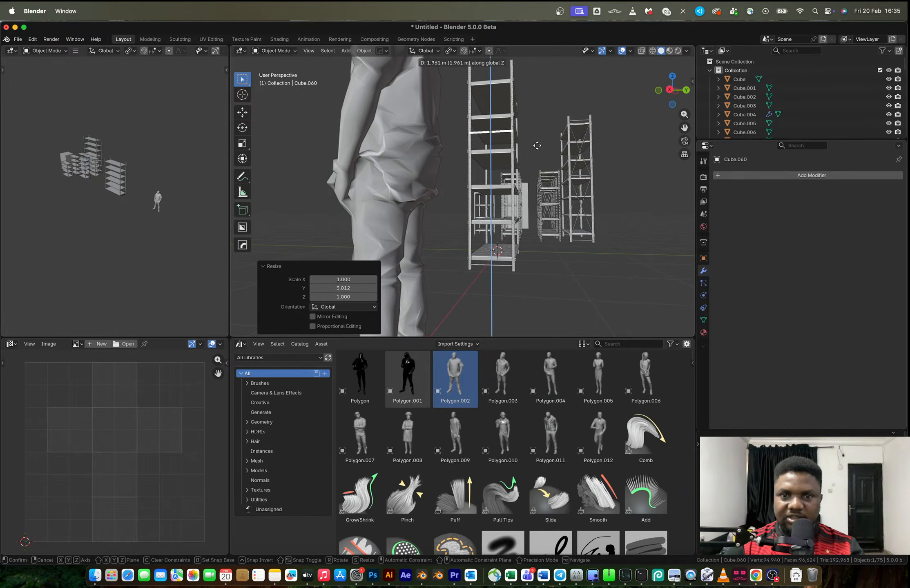
{"action": "left_click", "coordinate": [538, 141]}
{"action": "middle_click_drag", "start_coordinate": [538, 142], "coordinate": [526, 241], "text": "shift"}
{"action": "key", "text": "super+z"}
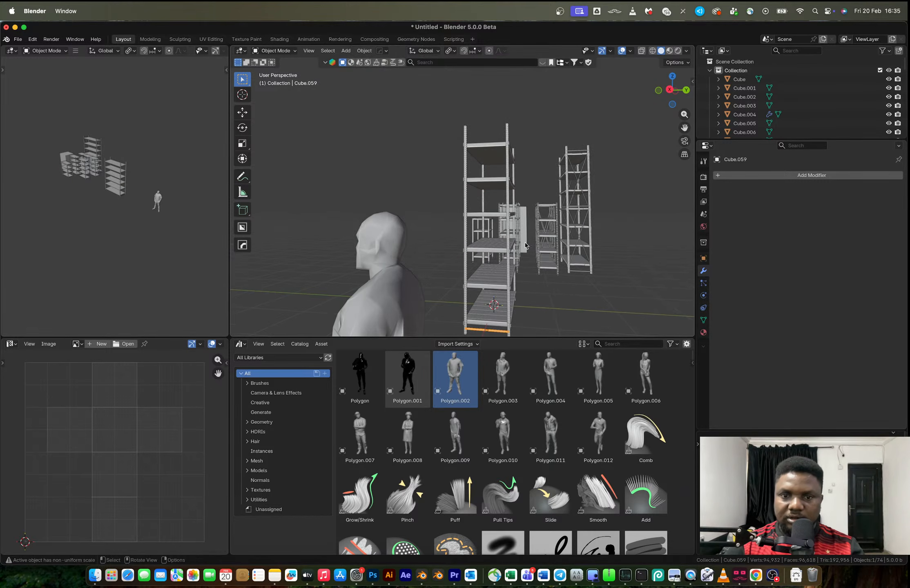
Duplicate the crossbar 1.4216 m up along Z and repeat the copy once near the top of the posts
{"action": "key", "text": "shift+d"}
{"action": "key", "text": "z"}
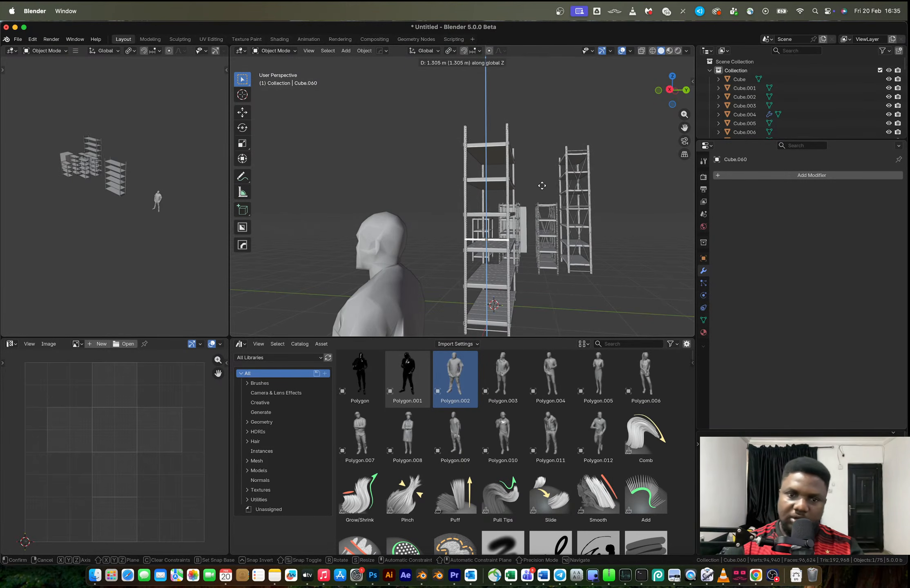
{"action": "left_click", "coordinate": [543, 180]}
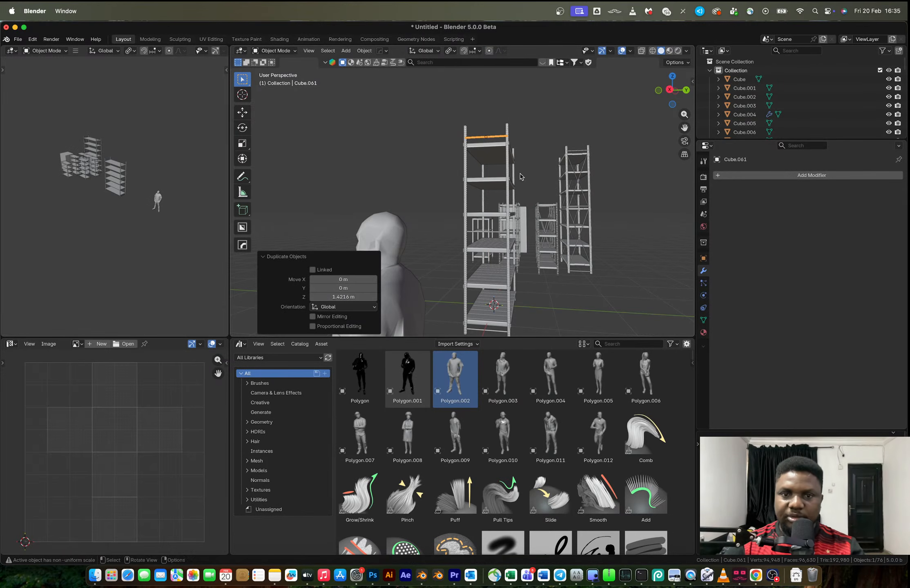
Join the three crossbars into one object and set its origin to the 3D cursor
{"action": "left_click", "coordinate": [472, 235], "text": "shift"}
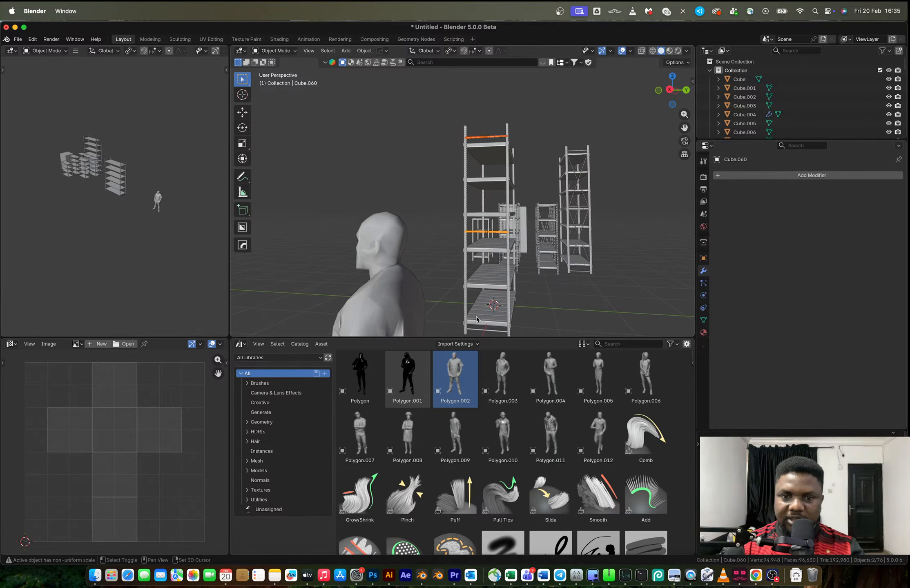
{"action": "key", "text": "ctrl+j"}
{"action": "middle_click_drag", "start_coordinate": [476, 330], "coordinate": [475, 279]}
{"action": "right_click", "coordinate": [453, 276]}
{"action": "mouse_move", "coordinate": [452, 276]}
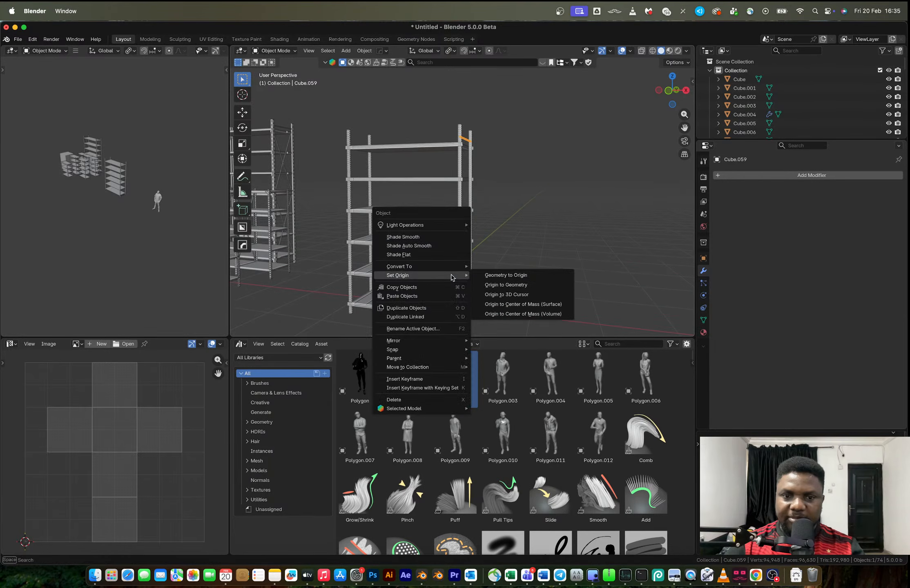
{"action": "left_click", "coordinate": [504, 294]}
Mirror the joined crossbars along local X with a HOps mirror modifier to the rack's other end
{"action": "key", "text": "alt+x"}
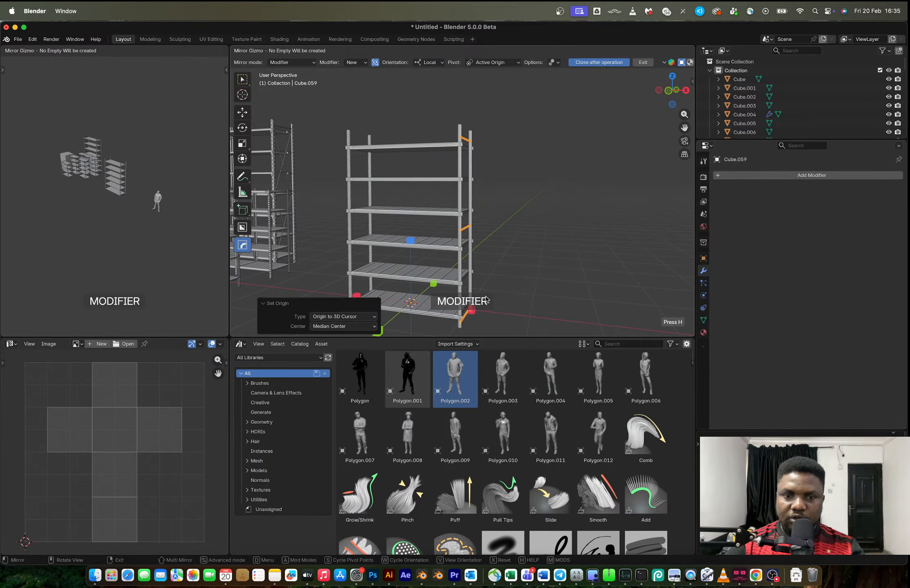
{"action": "left_click", "coordinate": [465, 320]}
{"action": "mouse_move", "coordinate": [486, 272]}
{"action": "middle_mouse_down"}
{"action": "mouse_move", "coordinate": [462, 270]}
{"action": "mouse_move", "coordinate": [484, 267]}
{"action": "middle_mouse_up"}
Duplicate the lowest crossbar a short distance up within the crossbars' mesh and rotate the copy 90° to stand upright
{"action": "key", "text": "Tab"}
{"action": "key", "text": "alt+a"}
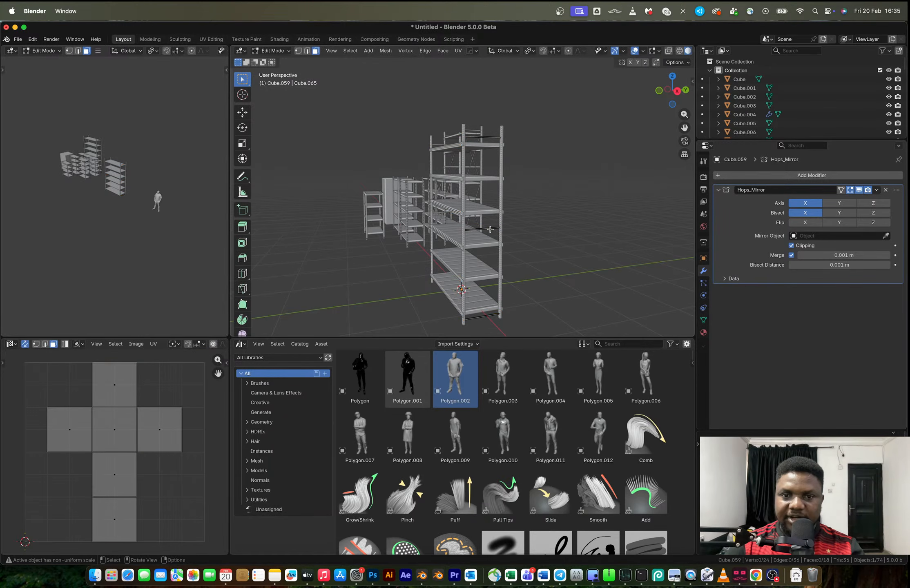
{"action": "key", "text": "a"}
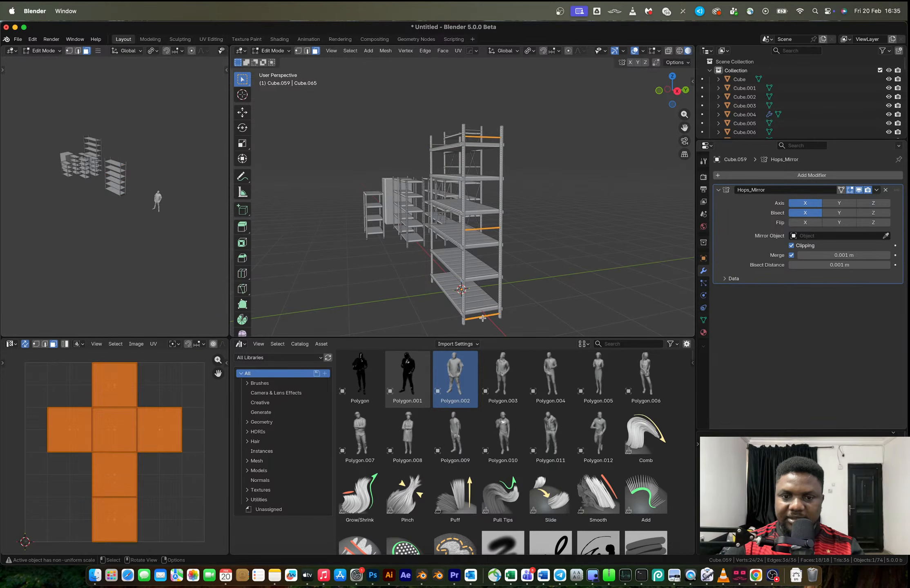
{"action": "key", "text": "alt+a"}
{"action": "key", "text": "l"}
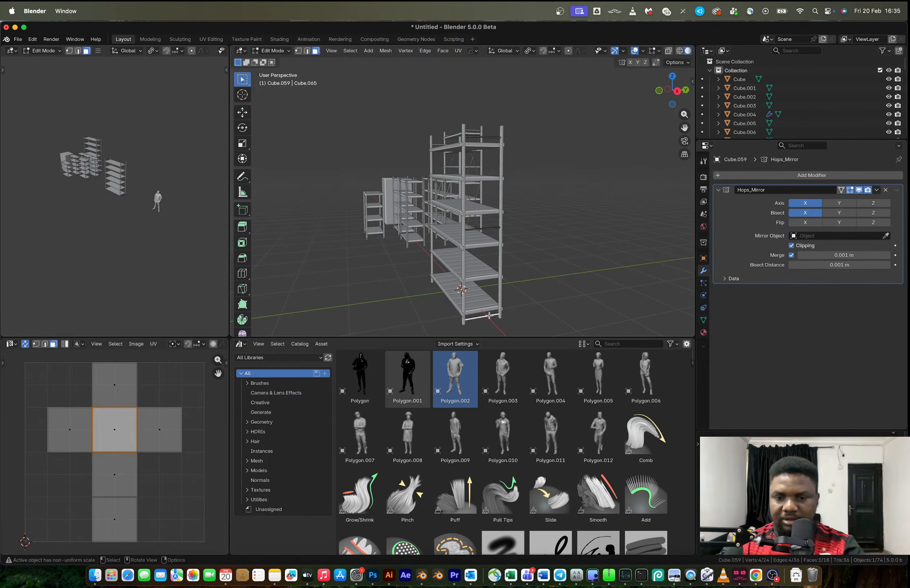
{"action": "left_click", "coordinate": [676, 91]}
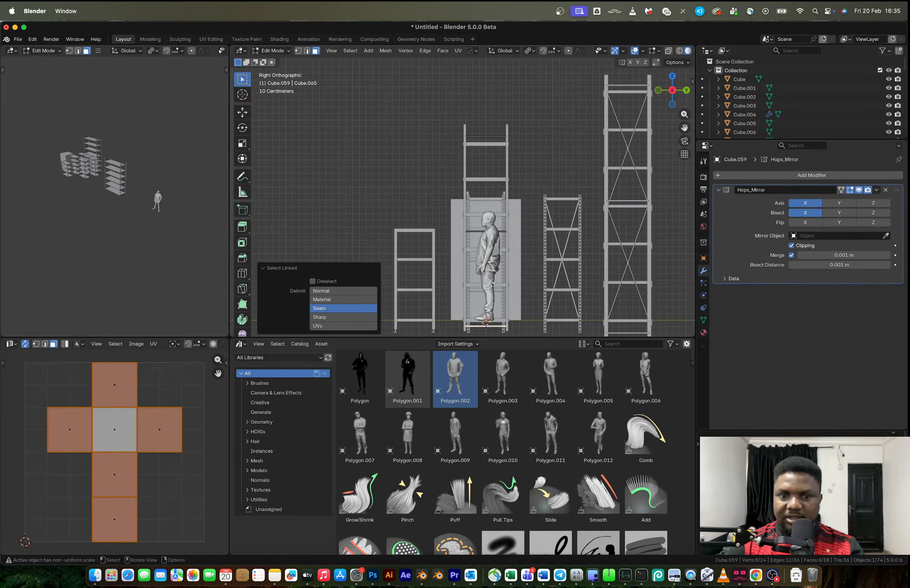
{"action": "scroll", "coordinate": [537, 253], "scroll_direction": "up", "scroll_amount": 5}
{"action": "key", "text": "shift+d"}
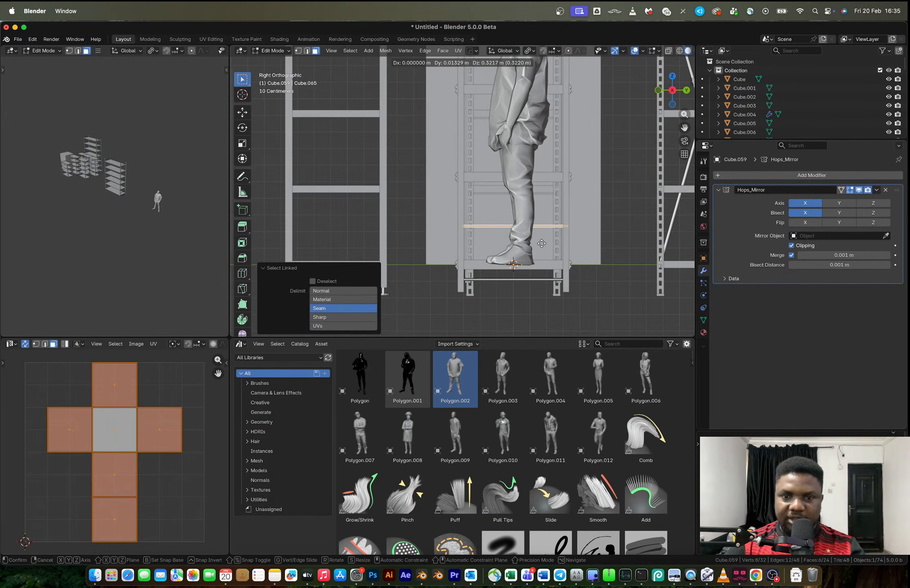
{"action": "left_click", "coordinate": [541, 246]}
{"action": "type", "text": "r90"}
{"action": "key", "text": "Return"}
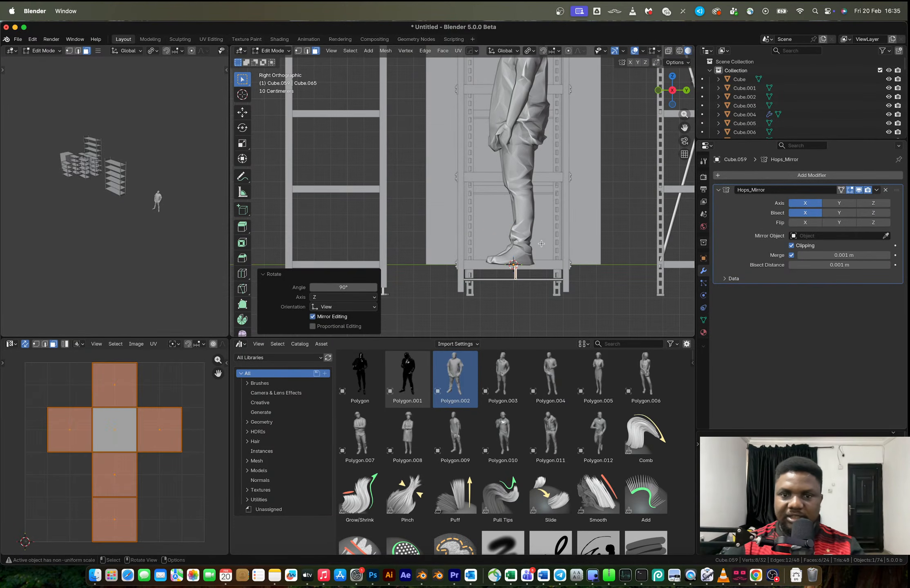
Enlarge the upright copy into a brace, scaling it by 1.645 along X and Y, and show the scene see-through
{"action": "key", "text": "s"}
{"action": "key", "text": "shift+z"}
{"action": "left_click", "coordinate": [570, 241]}
{"action": "middle_click_drag", "start_coordinate": [571, 241], "coordinate": [547, 238], "text": "shift"}
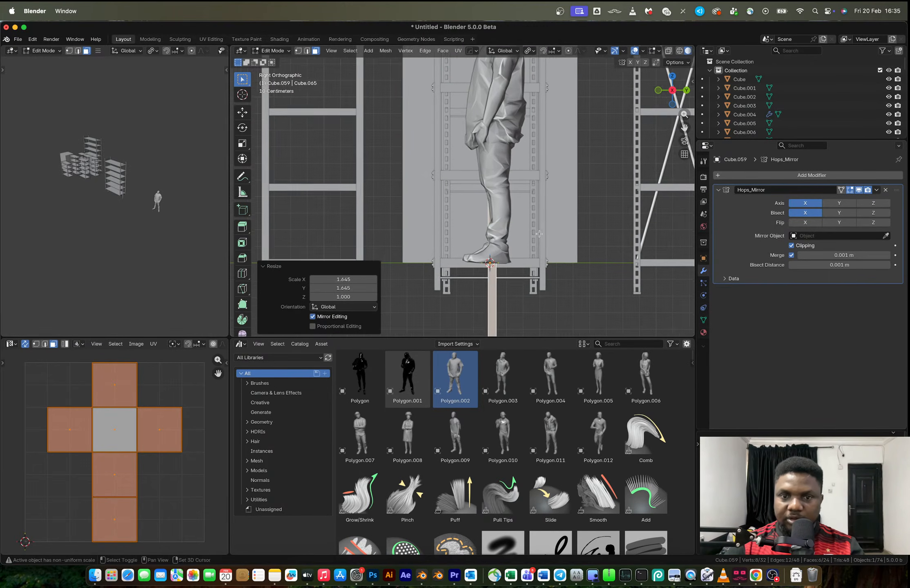
{"action": "scroll", "coordinate": [538, 234], "scroll_direction": "down", "scroll_amount": 4}
{"action": "scroll", "coordinate": [518, 230], "scroll_direction": "up", "scroll_amount": 3}
{"action": "key", "text": "alt+z"}
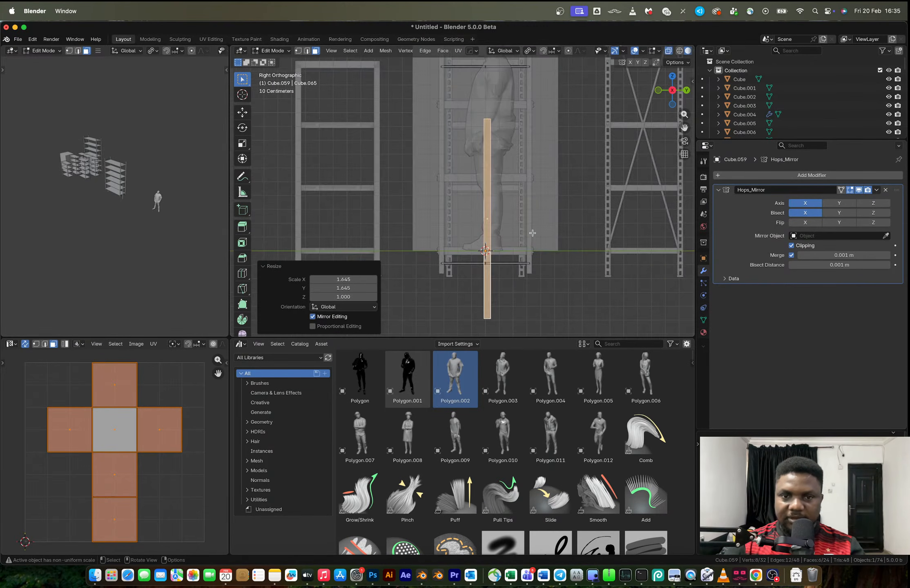
Try tilting the brace about 20° and raising it 0.396 m between the posts, and undo both changes
{"action": "key", "text": "r"}
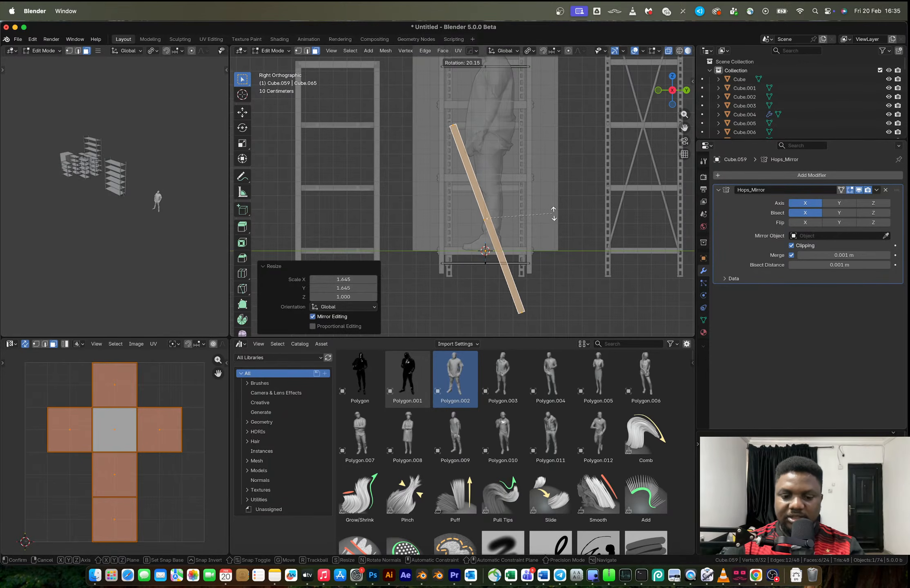
{"action": "left_click", "coordinate": [551, 209]}
{"action": "key", "text": "g"}
{"action": "left_click", "coordinate": [549, 160]}
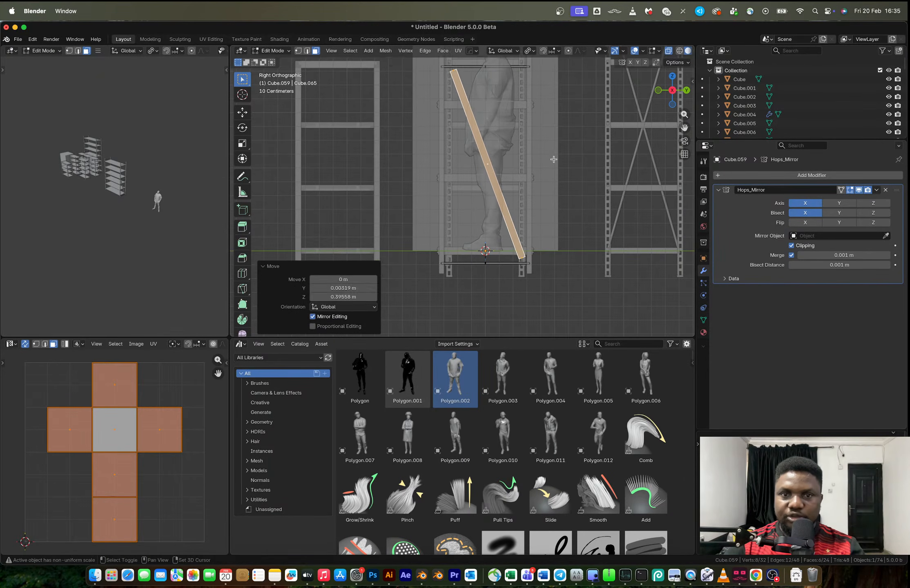
{"action": "middle_click_drag", "start_coordinate": [552, 158], "coordinate": [557, 175], "text": "shift"}
{"action": "key", "text": "super+z"}
{"action": "key", "text": "super+z"}
Scale the upright brace to 0.848 overall and stretch it by about 1.26 along Z
{"action": "key", "text": "s"}
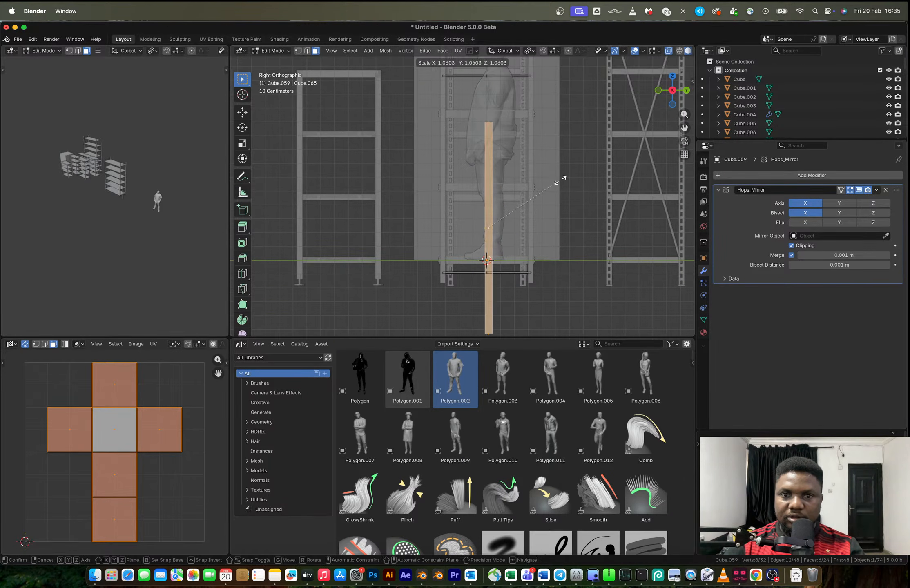
{"action": "key", "text": "z"}
{"action": "left_click", "coordinate": [549, 190]}
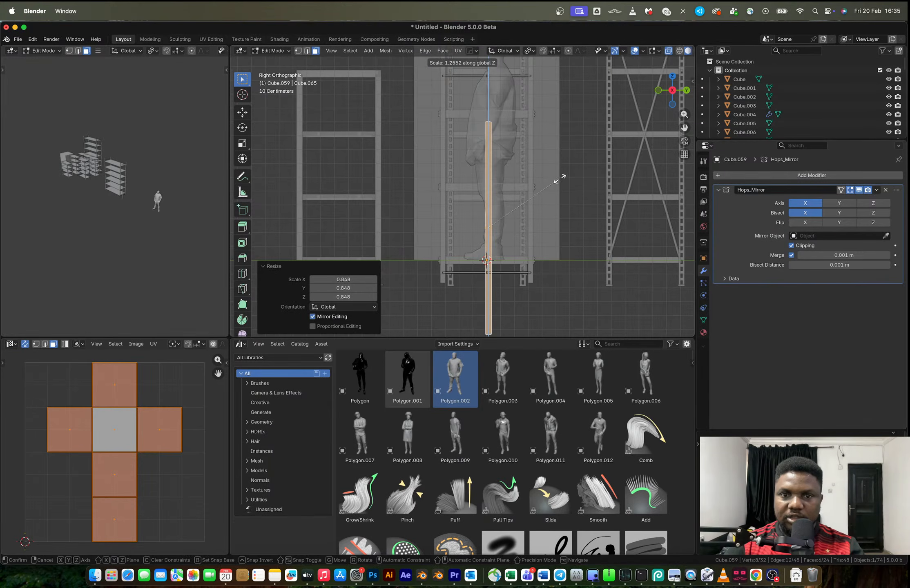
Tilt the brace 20.5° in the side view and raise it 0.386 m to span between the lower two crossbars
{"action": "key", "text": "r"}
{"action": "left_click", "coordinate": [547, 150]}
{"action": "key", "text": "g"}
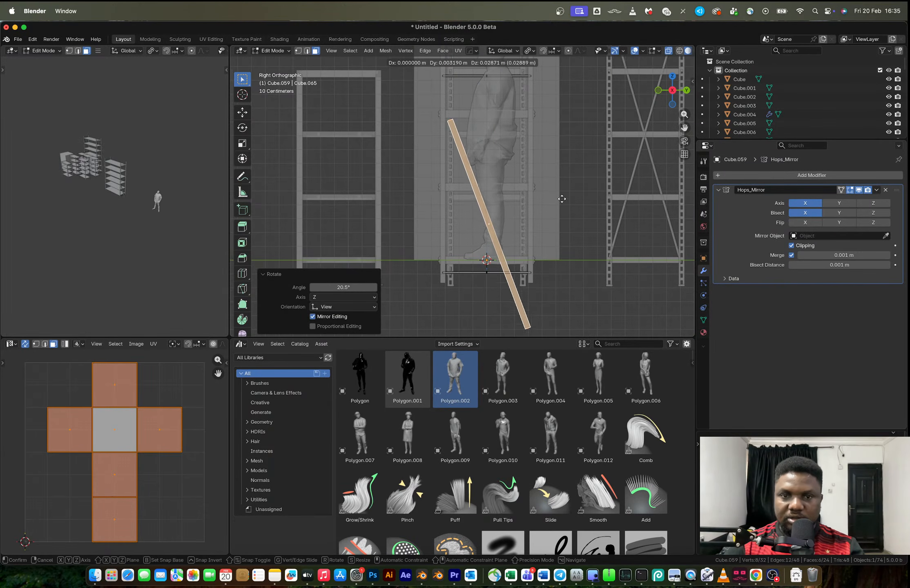
{"action": "left_click", "coordinate": [562, 158]}
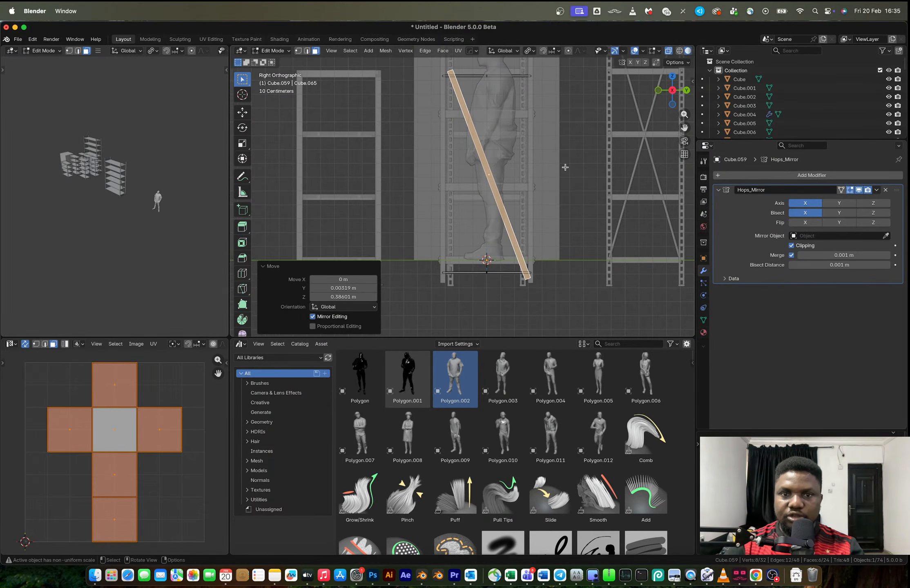
Tilt the diagonal brace another 2.69° and shrink it to about 0.96 to fit between the posts
{"action": "key", "text": "r"}
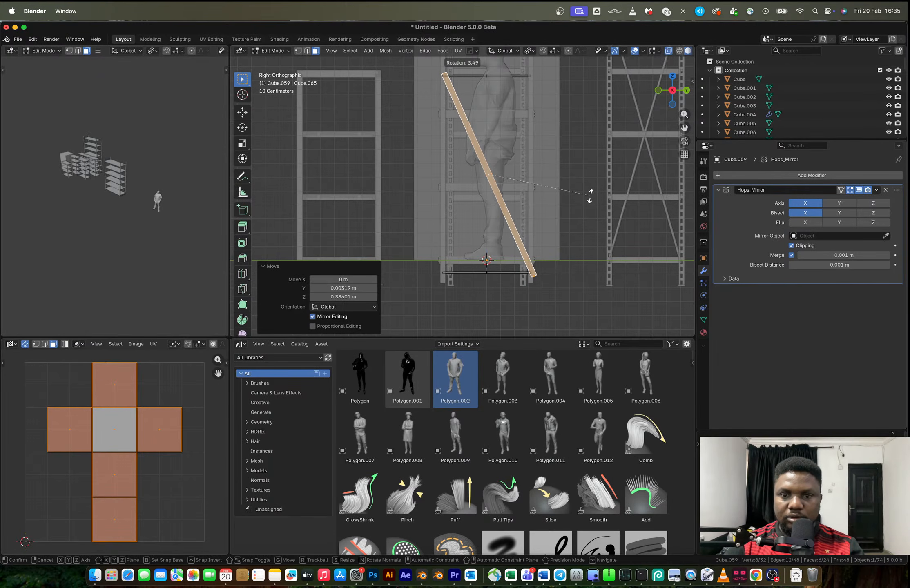
{"action": "left_click", "coordinate": [587, 196]}
{"action": "key", "text": "s"}
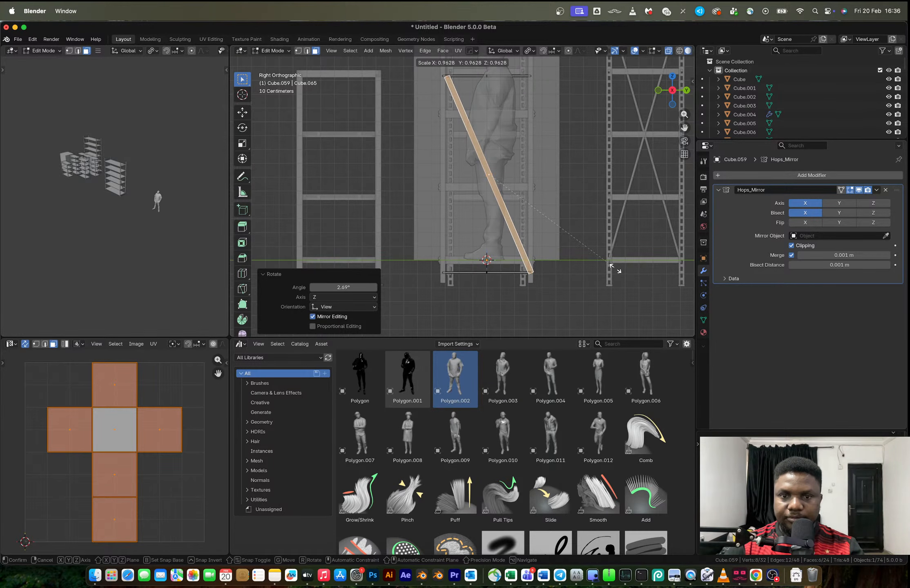
{"action": "left_click", "coordinate": [614, 268]}
Inspect the brace's fit against the posts, enlarge it by about 1.08, and thin it to 0.642 along X
{"action": "key", "text": "Tab"}
{"action": "middle_click_drag", "start_coordinate": [534, 236], "coordinate": [559, 263]}
{"action": "middle_click_drag", "start_coordinate": [502, 215], "coordinate": [506, 267], "text": "shift"}
{"action": "left_click", "coordinate": [560, 195]}
{"action": "scroll", "coordinate": [495, 180], "scroll_direction": "up", "scroll_amount": 3}
{"action": "middle_click_drag", "start_coordinate": [496, 181], "coordinate": [496, 249], "text": "shift"}
{"action": "scroll", "coordinate": [458, 223], "scroll_direction": "up", "scroll_amount": 2}
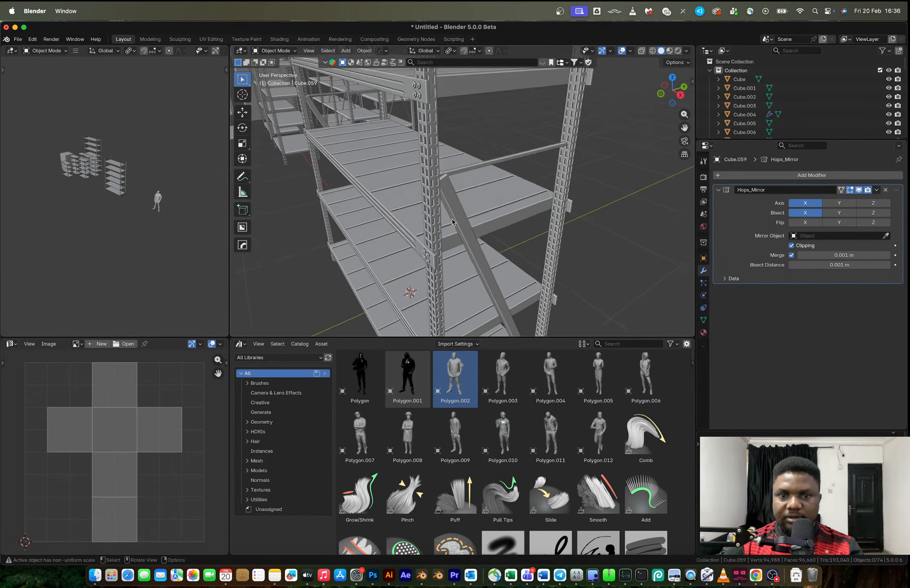
{"action": "middle_click_drag", "start_coordinate": [458, 223], "coordinate": [402, 191]}
{"action": "left_click", "coordinate": [402, 191]}
{"action": "key", "text": "Tab"}
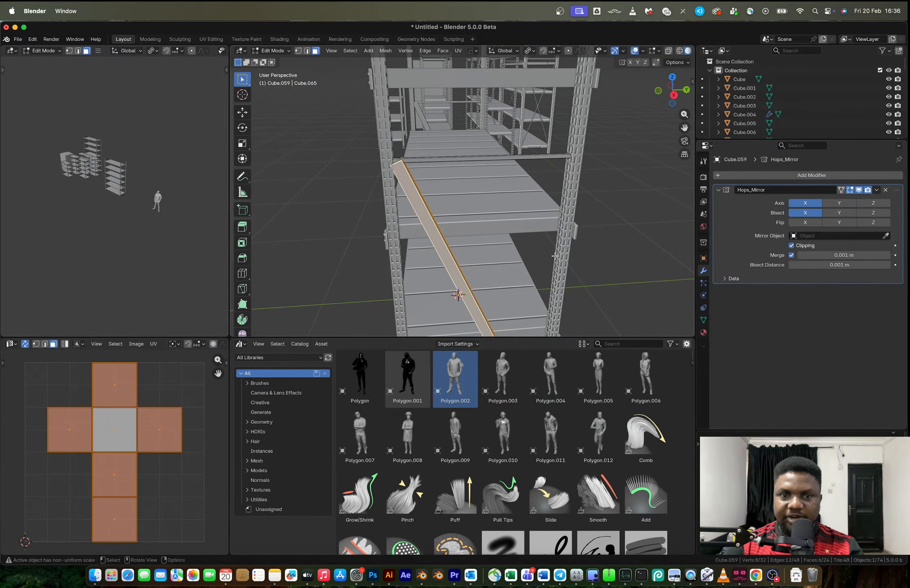
{"action": "key", "text": "s"}
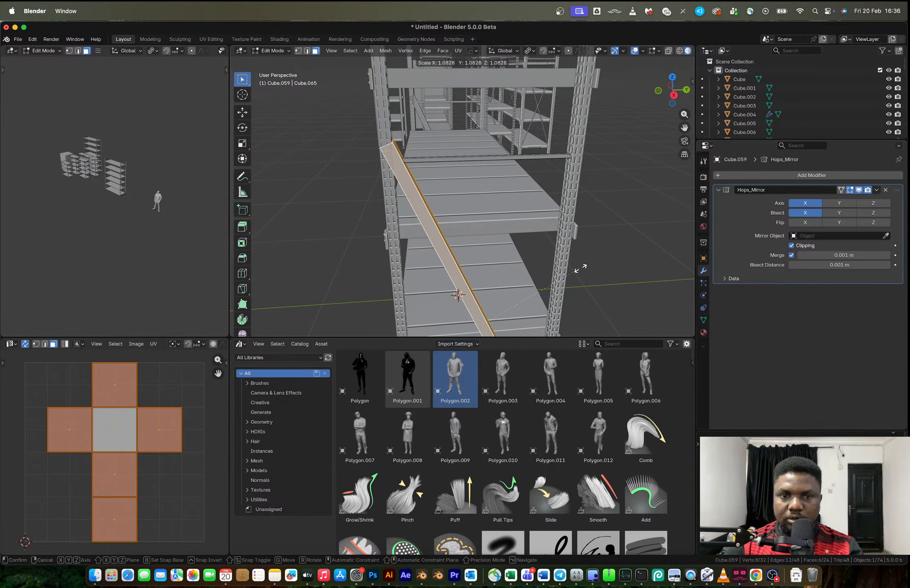
{"action": "left_click", "coordinate": [580, 268]}
{"action": "mouse_move", "coordinate": [580, 267]}
{"action": "middle_mouse_down"}
{"action": "mouse_move", "coordinate": [513, 255]}
{"action": "mouse_move", "coordinate": [524, 249]}
{"action": "mouse_move", "coordinate": [571, 280]}
{"action": "middle_mouse_up"}
{"action": "key", "text": "s"}
{"action": "key", "text": "x"}
{"action": "left_click", "coordinate": [496, 232]}
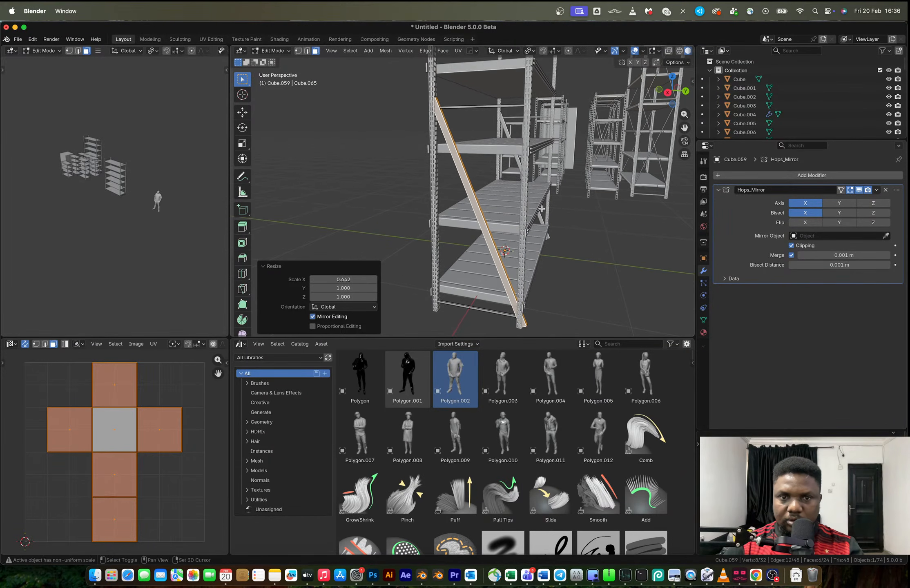
Scale the diagonal brace to 0.908 and rotate it 2.73° about the global X axis
{"action": "key", "text": "s"}
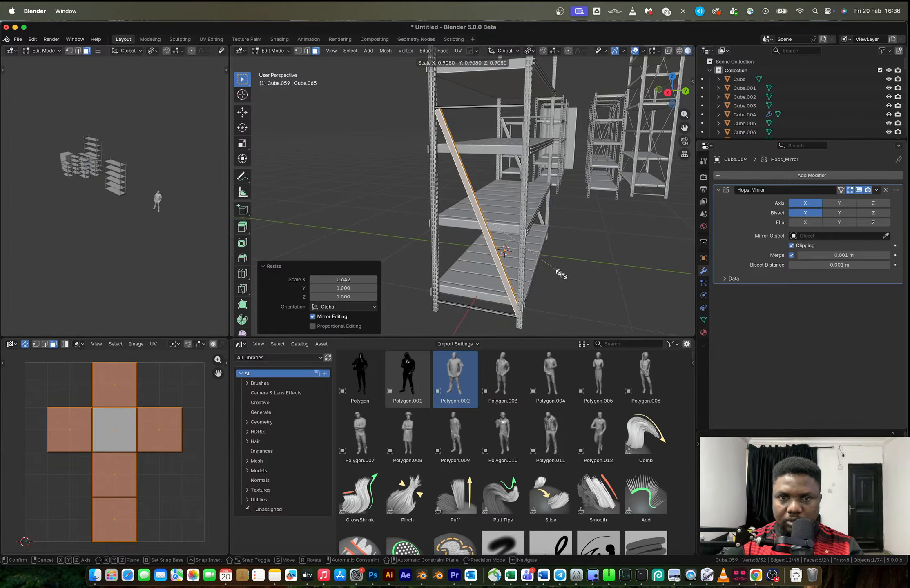
{"action": "left_click", "coordinate": [559, 272]}
{"action": "key", "text": "r"}
{"action": "key", "text": "x"}
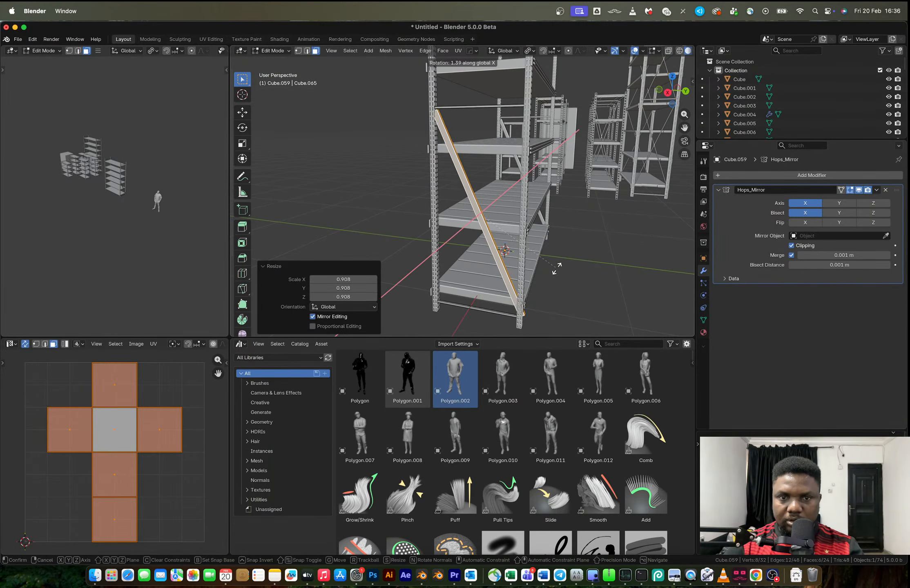
{"action": "left_click", "coordinate": [558, 265]}
Move only the brace's lower-end vertices inward in the side view so the end sits on the post
{"action": "left_click", "coordinate": [667, 92]}
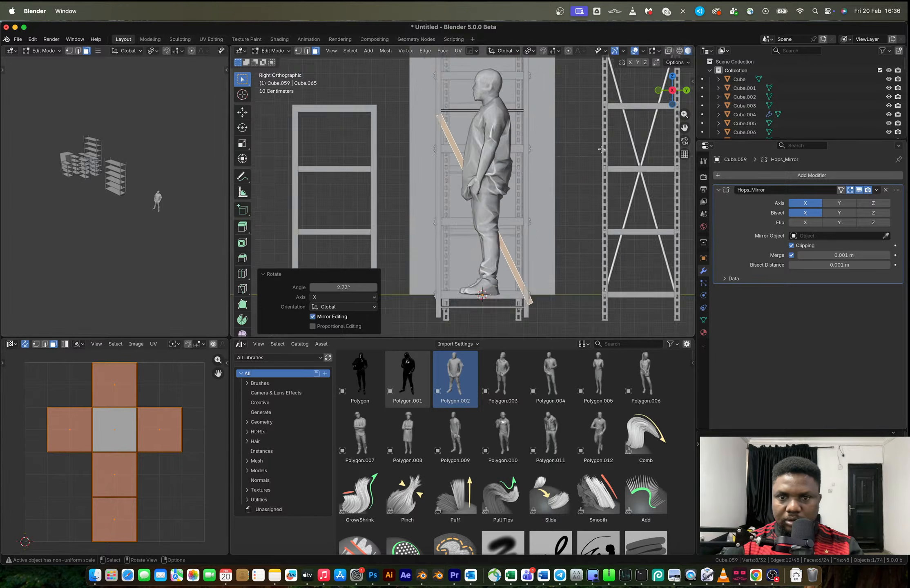
{"action": "middle_click_drag", "start_coordinate": [556, 315], "coordinate": [529, 266], "text": "shift"}
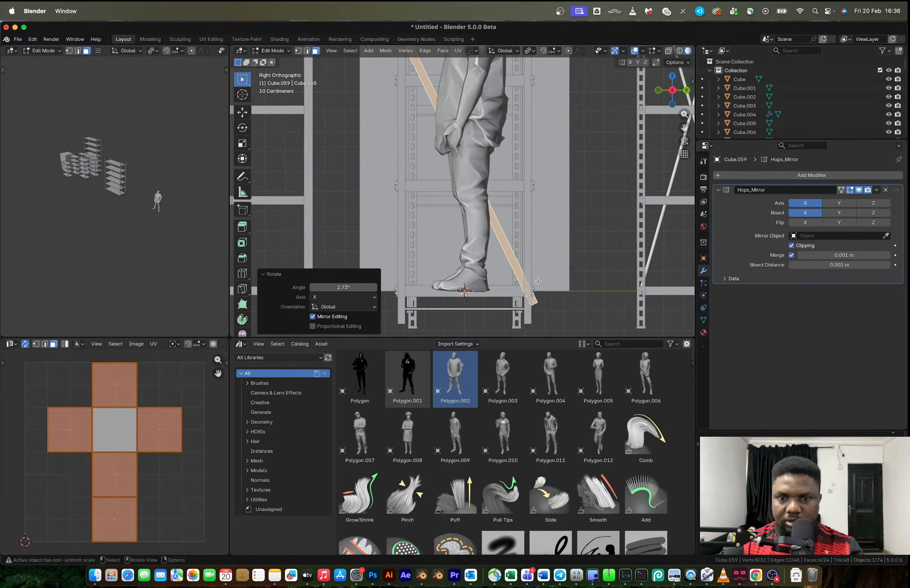
{"action": "key", "text": "alt+z"}
{"action": "key", "text": "1"}
{"action": "left_click_drag", "start_coordinate": [551, 318], "coordinate": [519, 289]}
{"action": "key", "text": "g"}
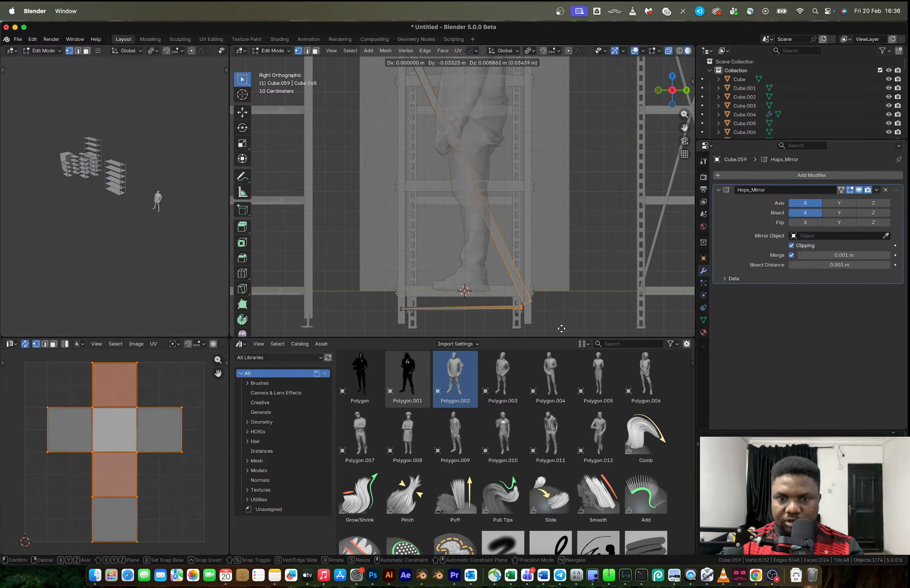
{"action": "left_click", "coordinate": [561, 329]}
{"action": "scroll", "coordinate": [561, 329], "scroll_direction": "up", "scroll_amount": 3}
{"action": "left_click_drag", "start_coordinate": [567, 304], "coordinate": [524, 229]}
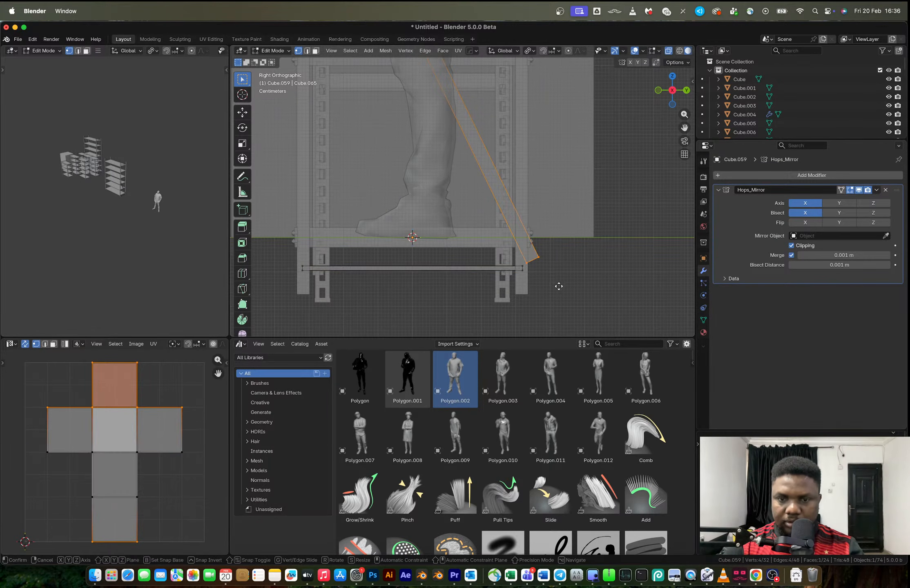
{"action": "key", "text": "Tab"}
{"action": "middle_click_drag", "start_coordinate": [550, 269], "coordinate": [487, 292]}
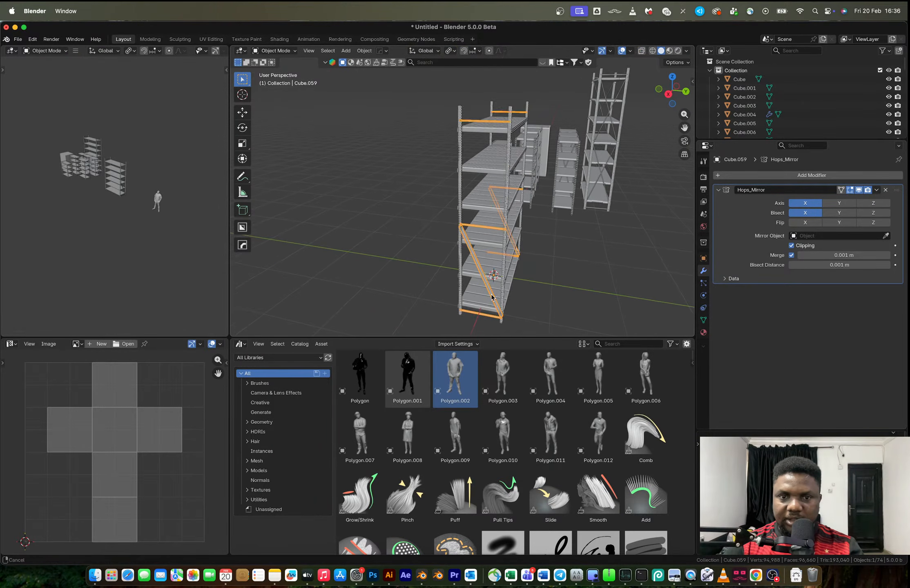
Duplicate the whole diagonal brace about 1.416 m up along Z to span the upper two crossbars
{"action": "key", "text": "Tab"}
{"action": "key", "text": "2"}
{"action": "key", "text": "l"}
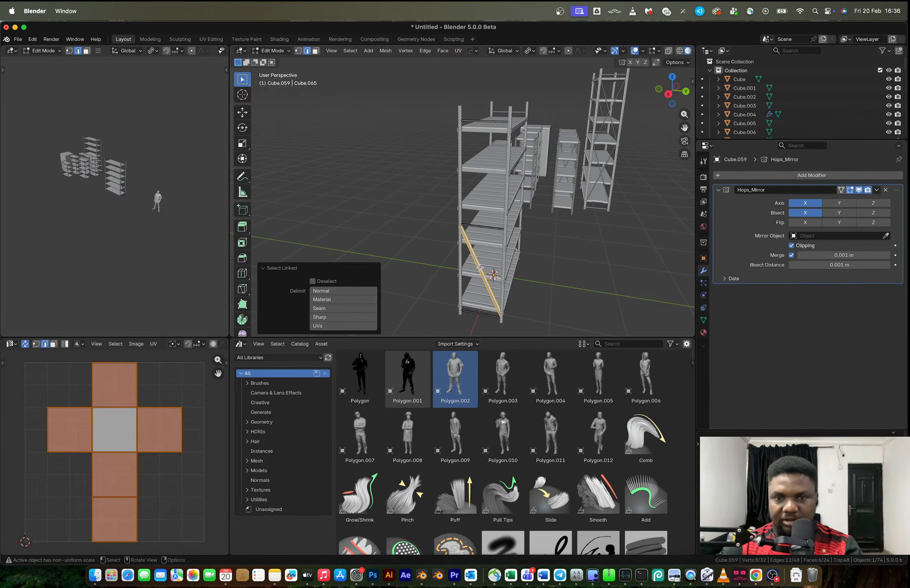
{"action": "key", "text": "e"}
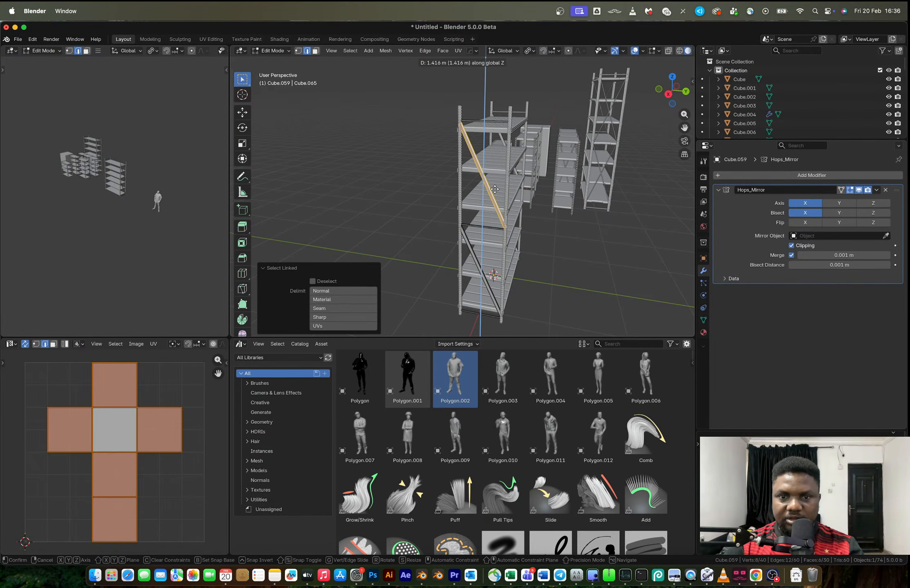
{"action": "left_click", "coordinate": [494, 188]}
{"action": "key", "text": "Tab"}
Select all parts of the finished rack and move them -3.2592 m in X and 2.1333 m in Y beside the other racks
{"action": "left_click", "coordinate": [572, 267]}
{"action": "middle_click_drag", "start_coordinate": [520, 260], "coordinate": [419, 175]}
{"action": "left_click", "coordinate": [513, 123]}
{"action": "left_click_drag", "start_coordinate": [412, 142], "coordinate": [500, 257]}
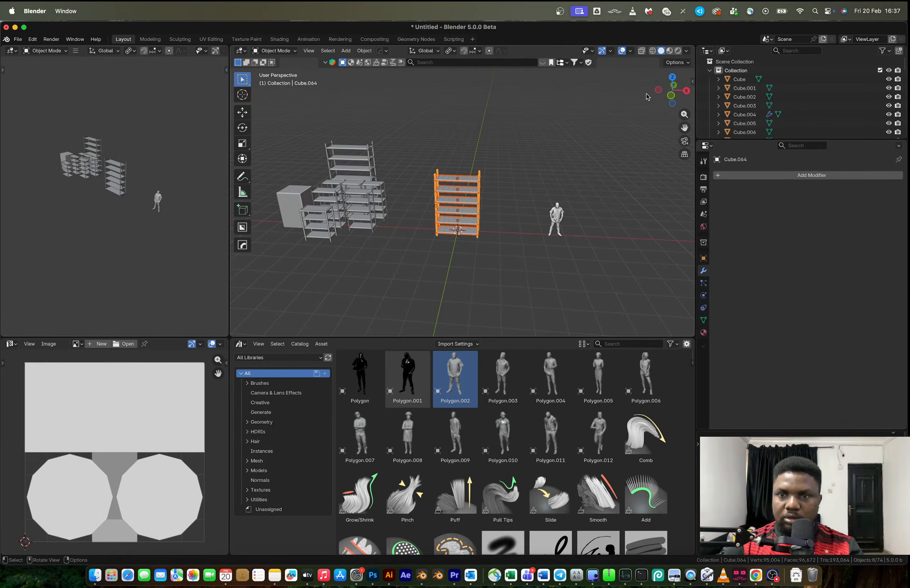
{"action": "left_click", "coordinate": [672, 76]}
{"action": "key", "text": "g"}
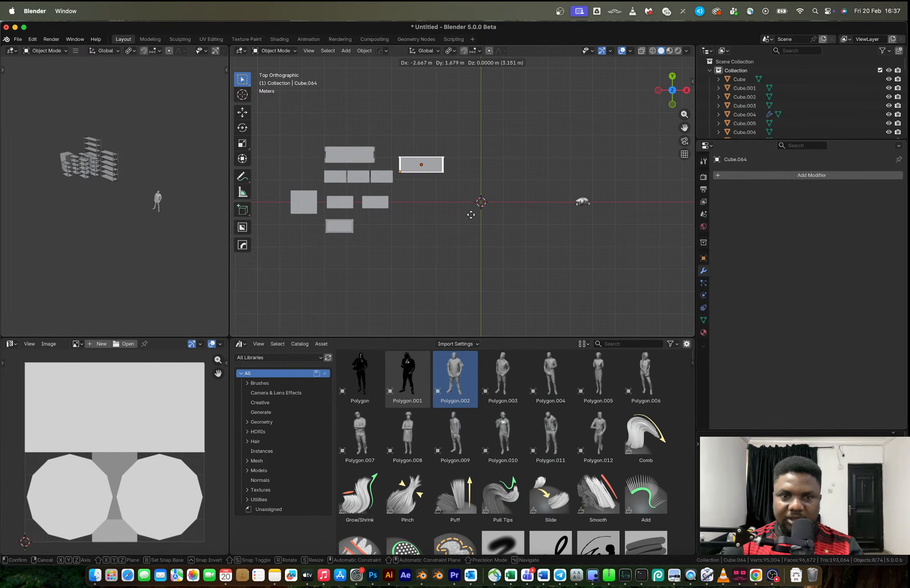
{"action": "left_click", "coordinate": [463, 207]}
{"action": "middle_click_drag", "start_coordinate": [463, 207], "coordinate": [487, 204]}
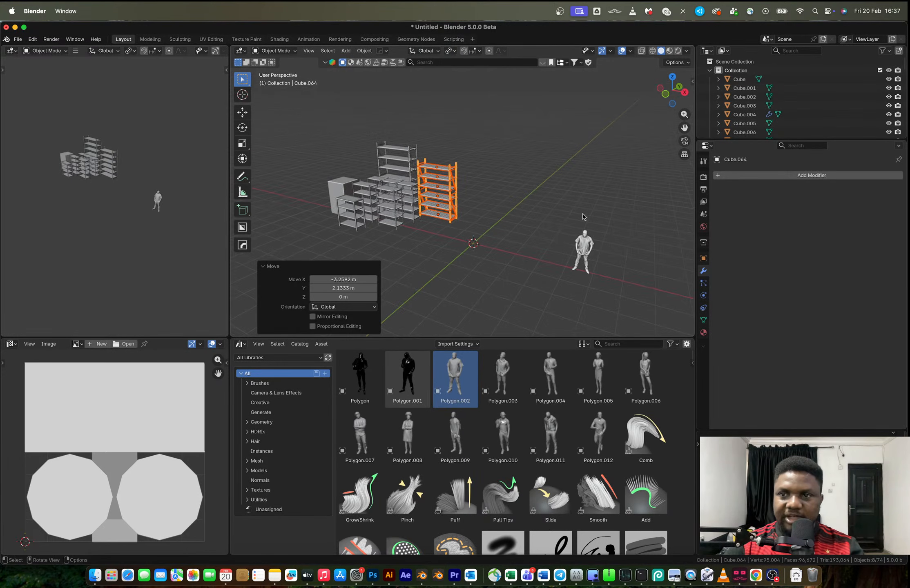
Switch to Chrome's reference images, close the Costway bookshelf tab, and examine the 3D Warehouse archives storage open shelves up close
{"action": "key", "text": "ctrl+Right"}
{"action": "key", "text": "Right"}
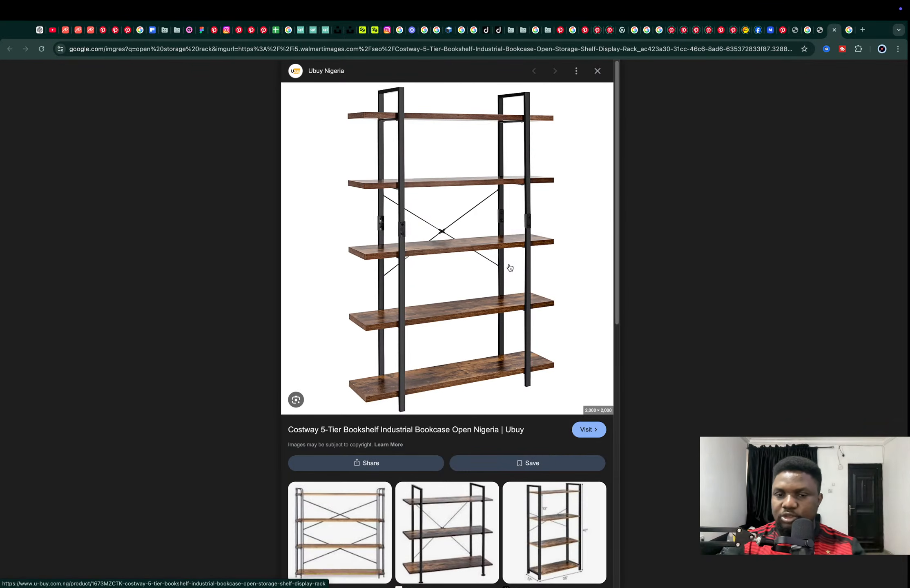
{"action": "key", "text": "ctrl+w"}
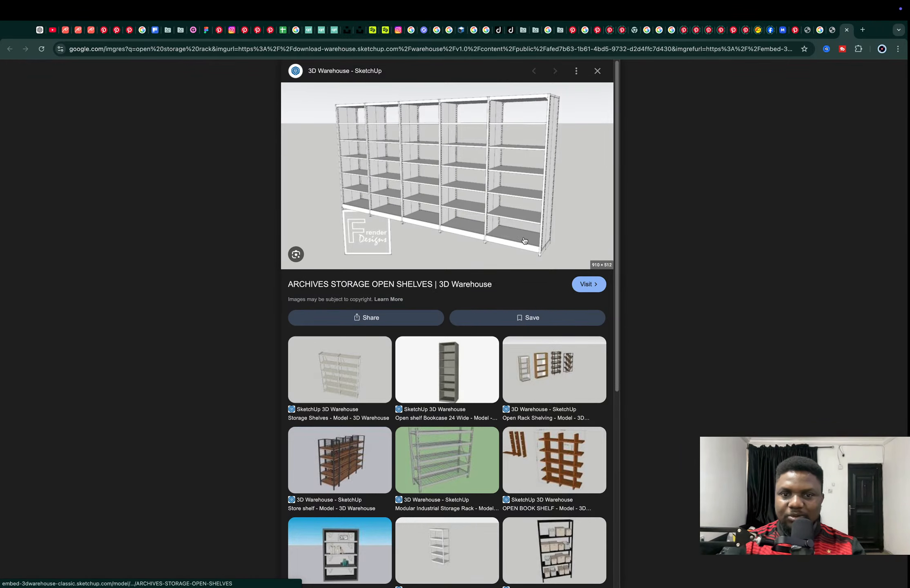
{"action": "scroll", "coordinate": [499, 222], "scroll_direction": "up", "scroll_amount": 5, "text": "ctrl"}
{"action": "scroll", "coordinate": [499, 223], "scroll_direction": "down", "scroll_amount": 5, "text": "ctrl"}
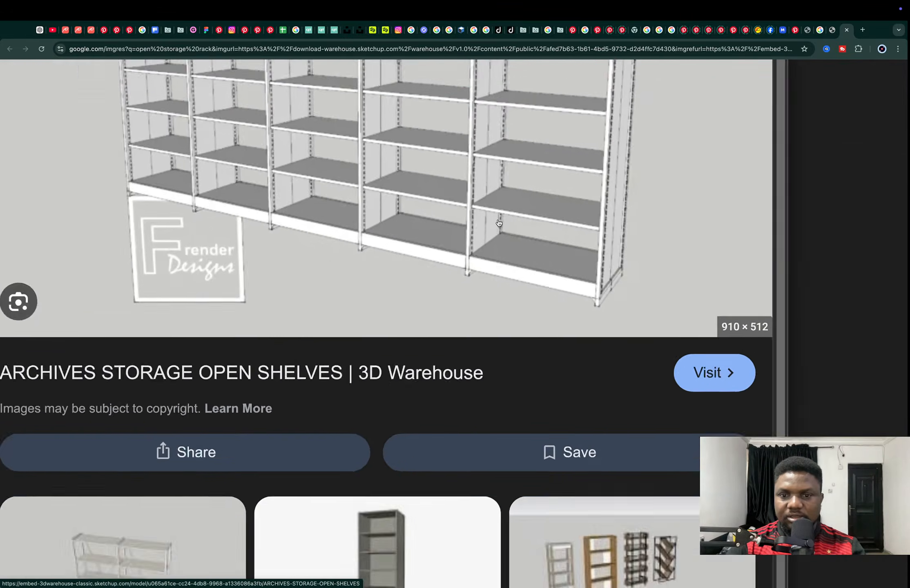
Check the Day 20 live stream on the YouTube channel, then return to the archives storage open shelves reference
{"action": "left_click", "coordinate": [52, 29]}
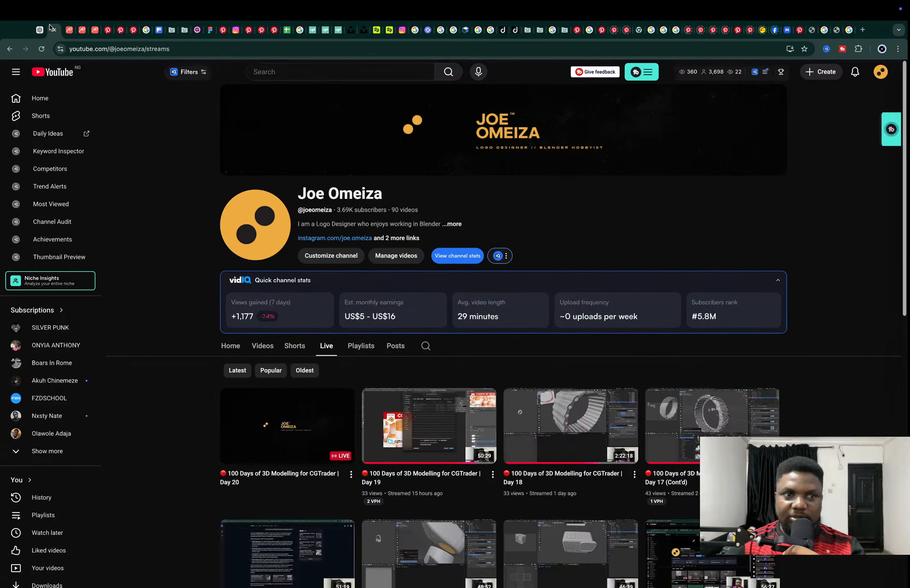
{"action": "left_click", "coordinate": [305, 415], "text": "super"}
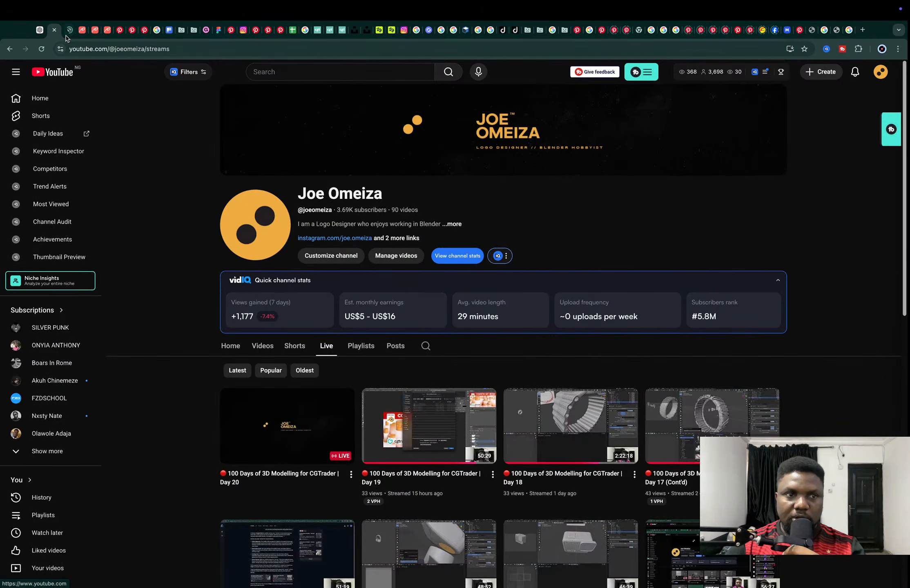
{"action": "left_click", "coordinate": [68, 31]}
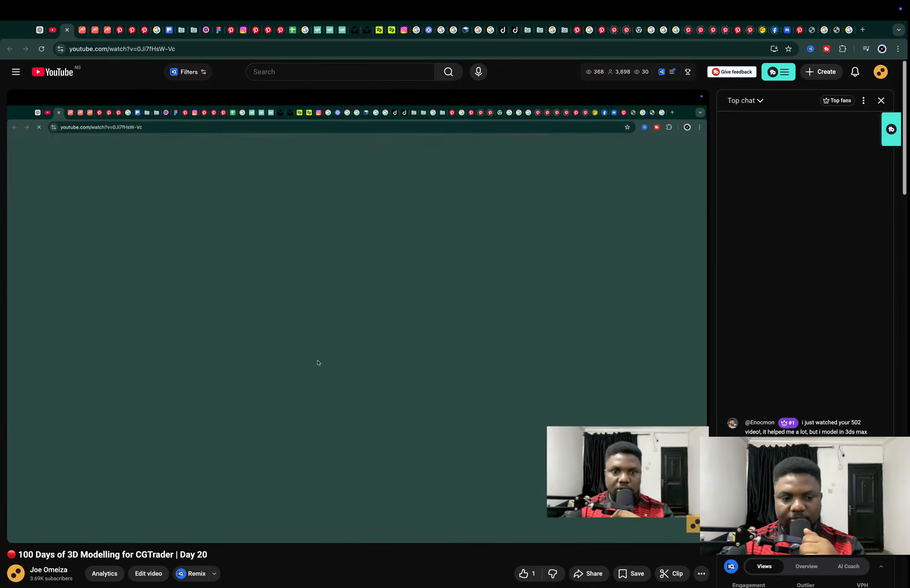
{"action": "scroll", "coordinate": [541, 421], "scroll_direction": "down", "scroll_amount": 1}
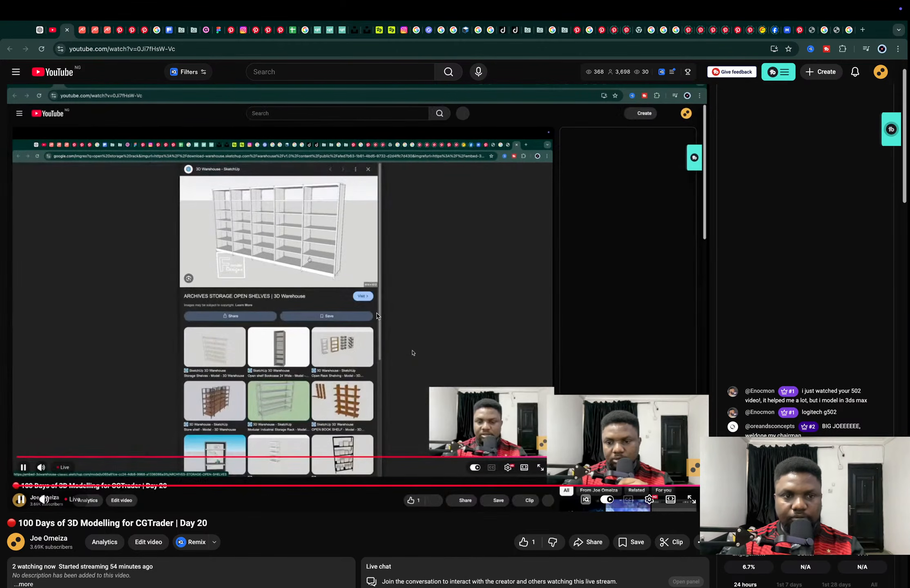
{"action": "left_click", "coordinate": [377, 316]}
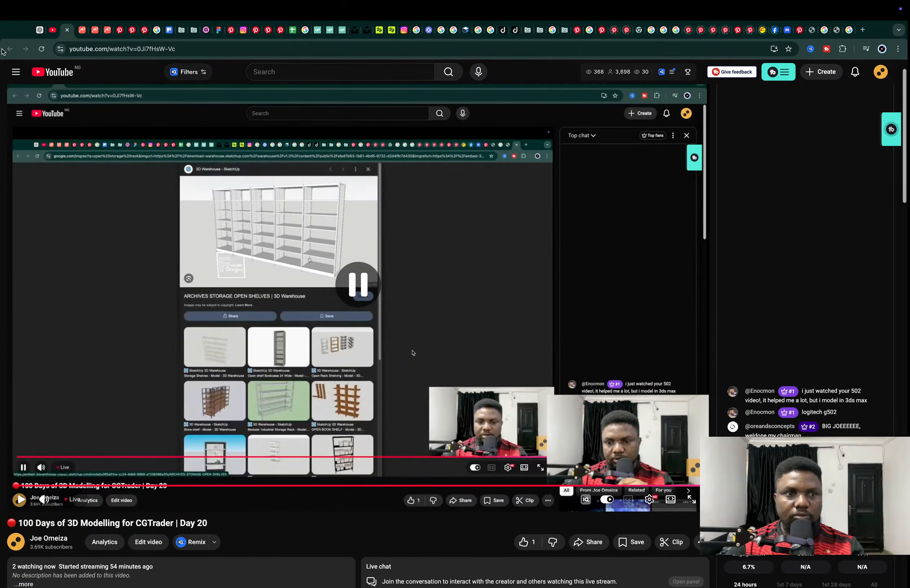
{"action": "left_click", "coordinate": [54, 30]}
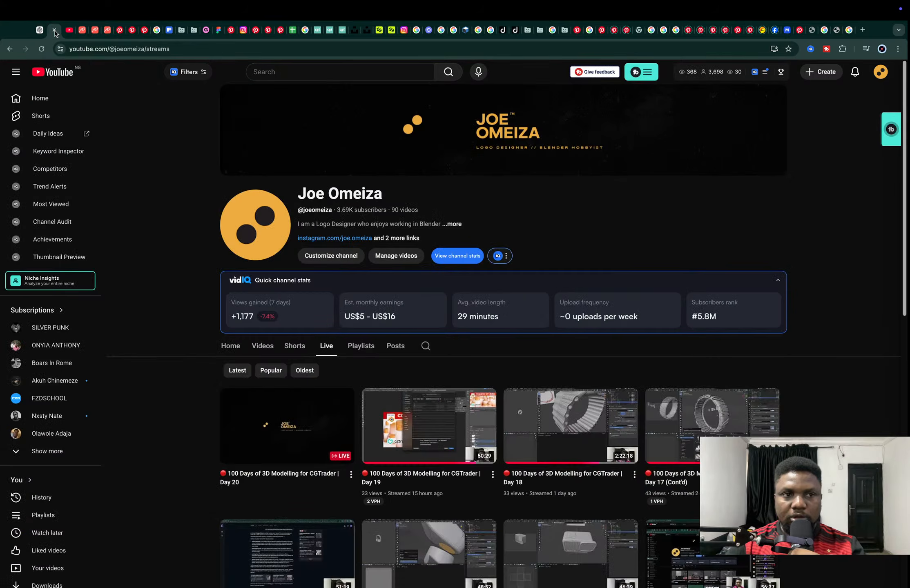
{"action": "left_click", "coordinate": [855, 31]}
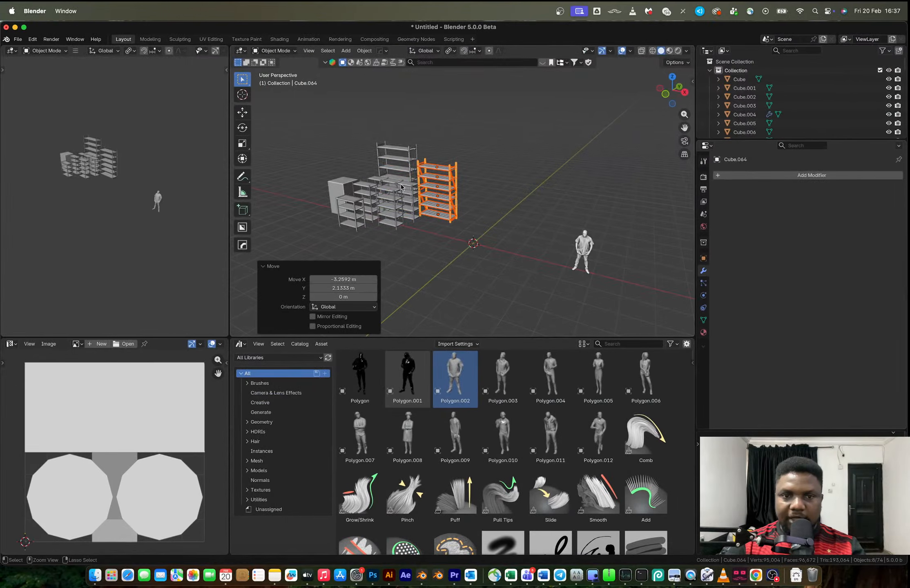
Switch back to Blender and delete the single stray object near the finished racks
{"action": "key", "text": "g"}
{"action": "middle_click_drag", "start_coordinate": [445, 194], "coordinate": [541, 137]}
{"action": "middle_click_drag", "start_coordinate": [445, 174], "coordinate": [467, 168]}
{"action": "left_click", "coordinate": [389, 200]}
{"action": "key", "text": "x"}
{"action": "left_click", "coordinate": [389, 200]}
{"action": "middle_click_drag", "start_coordinate": [416, 196], "coordinate": [500, 185]}
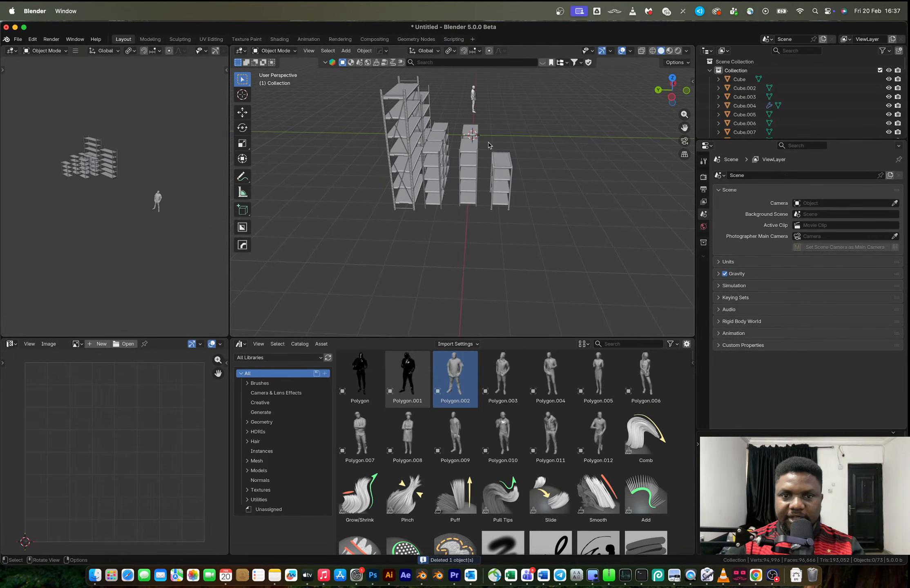
Duplicate the short four-shelf rack and place the copy at the world origin, 6.3406 m in X and 1.0666 m in Y away
{"action": "left_click", "coordinate": [510, 192]}
{"action": "middle_click_drag", "start_coordinate": [526, 217], "coordinate": [453, 210]}
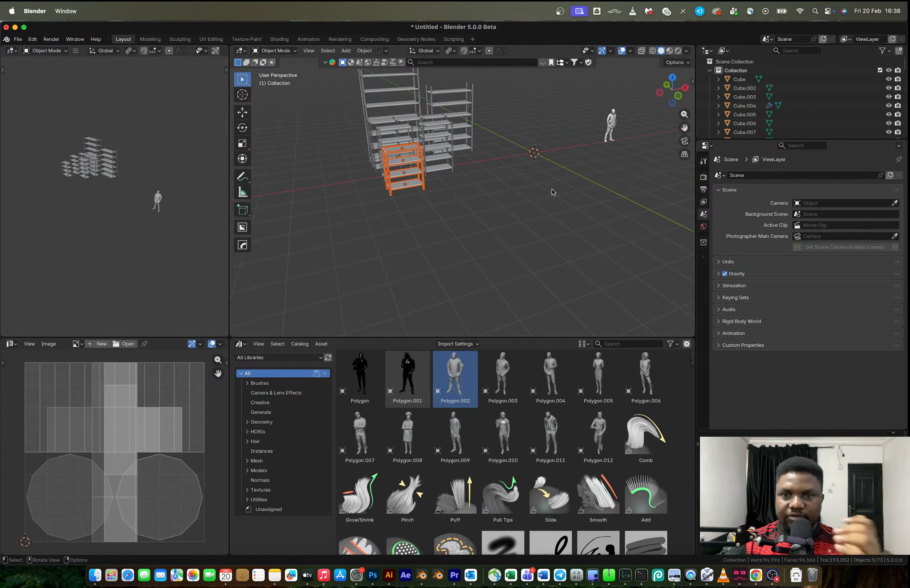
{"action": "left_click", "coordinate": [680, 96]}
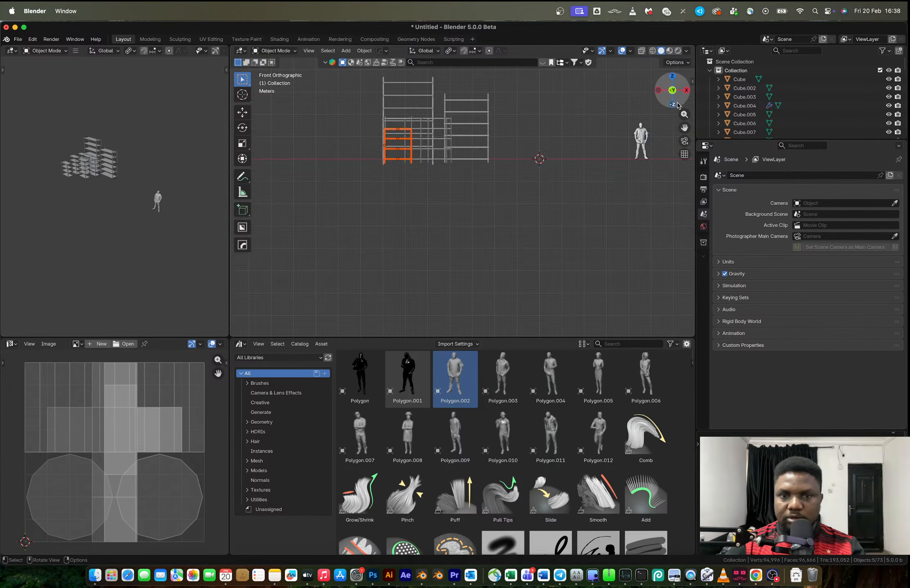
{"action": "left_click", "coordinate": [671, 78]}
{"action": "key", "text": "shift+d"}
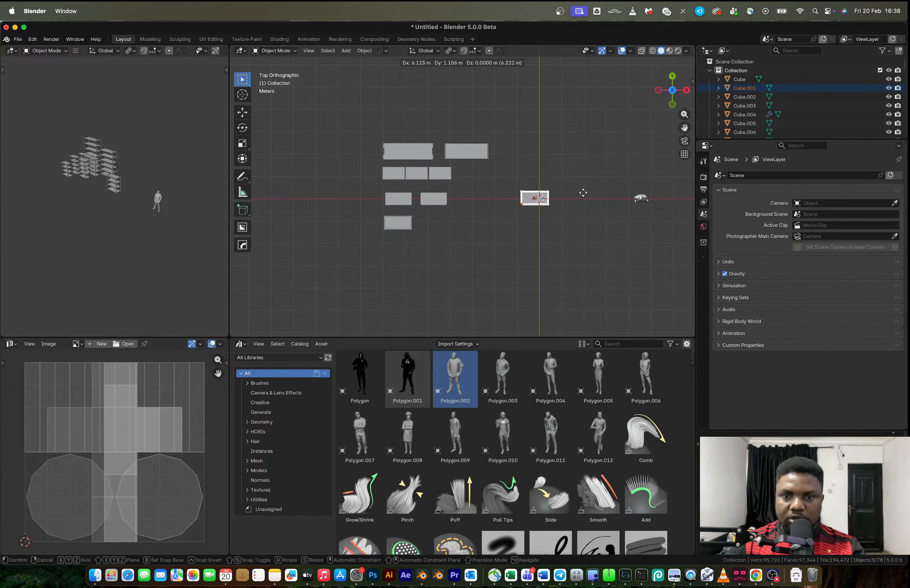
{"action": "left_click", "coordinate": [587, 194]}
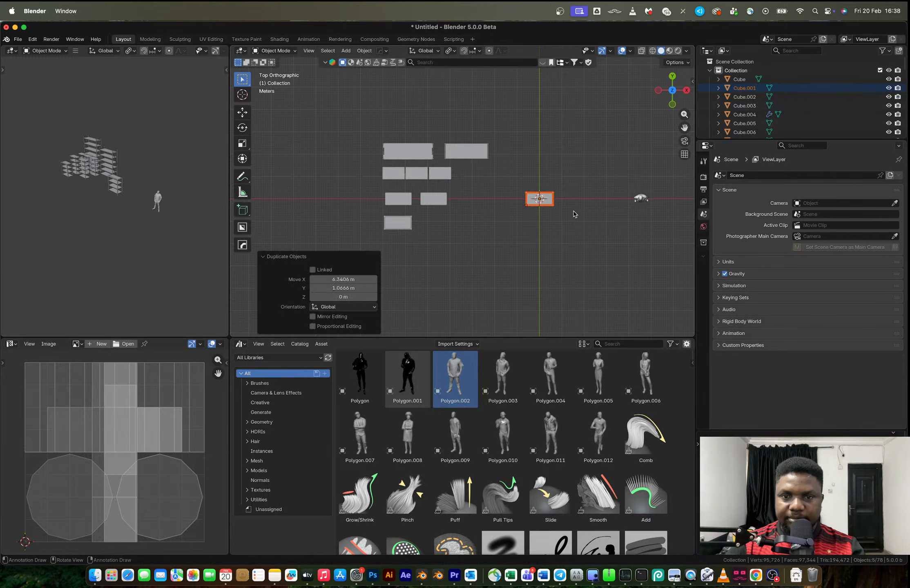
{"action": "middle_click_drag", "start_coordinate": [580, 207], "coordinate": [588, 152]}
{"action": "left_click", "coordinate": [673, 102]}
{"action": "scroll", "coordinate": [576, 162], "scroll_direction": "up", "scroll_amount": 5}
{"action": "key", "text": "KP_Decimal"}
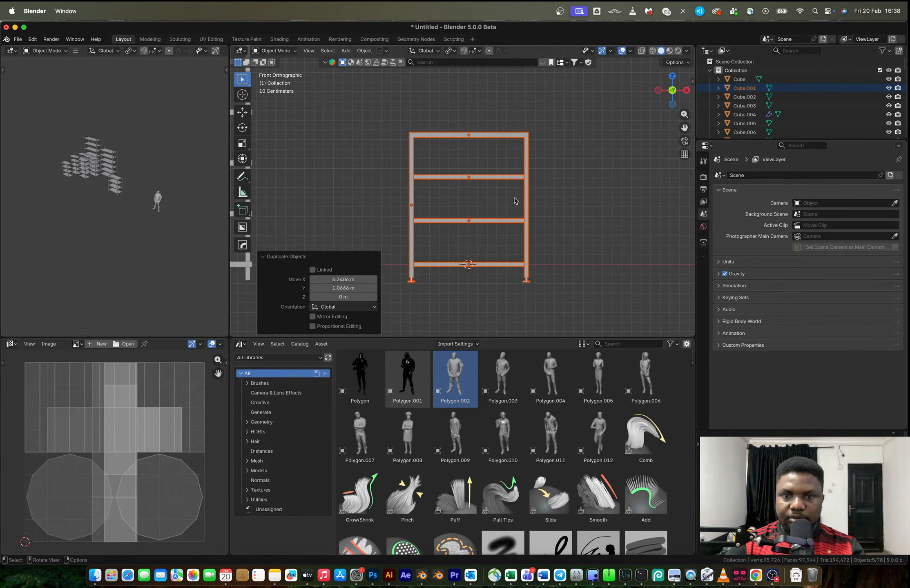
{"action": "key", "text": "Tab"}
{"action": "mouse_move", "coordinate": [549, 307]}
{"action": "left_mouse_down"}
{"action": "mouse_move", "coordinate": [503, 114]}
{"action": "mouse_move", "coordinate": [562, 316]}
{"action": "left_mouse_up"}
{"action": "key", "text": "1"}
{"action": "key", "text": "alt+z"}
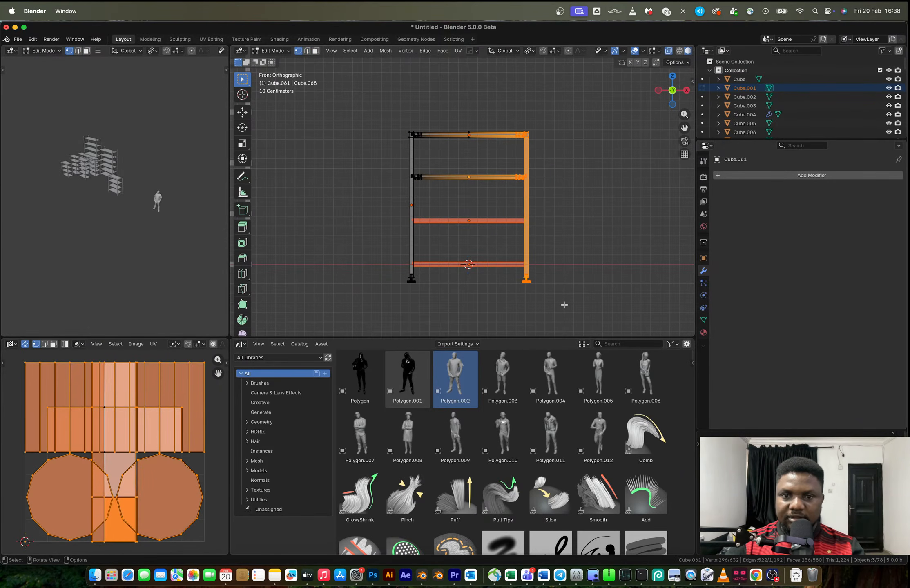
{"action": "key", "text": "Tab"}
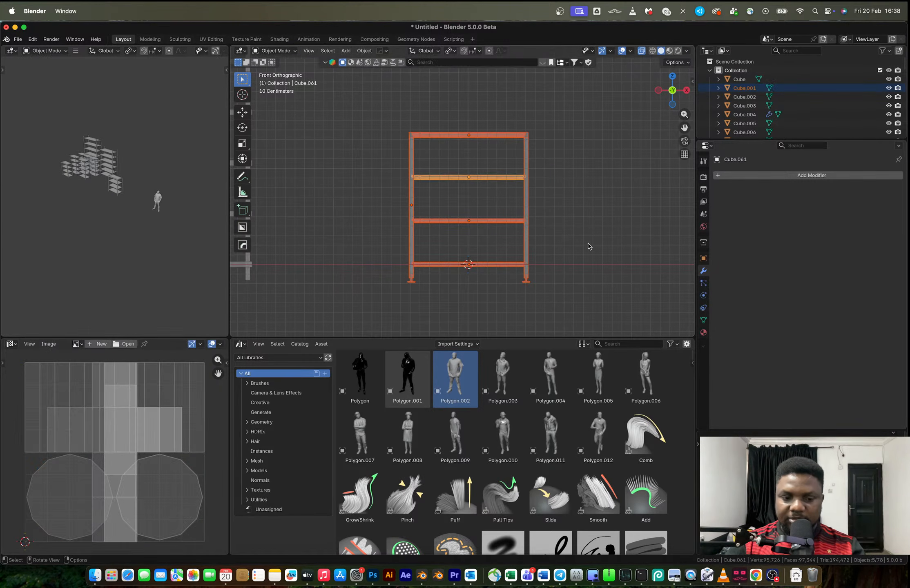
{"action": "key", "text": "s"}
{"action": "key", "text": "x"}
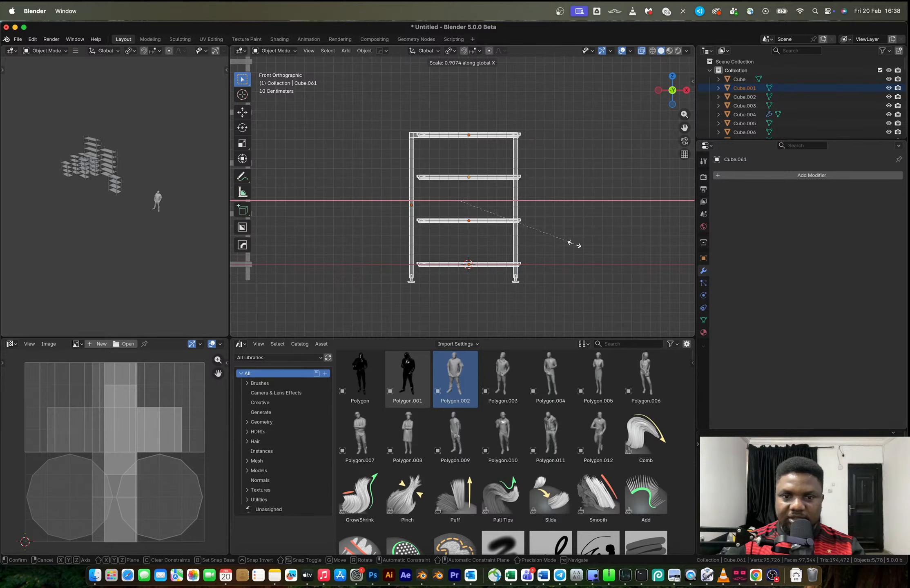
{"action": "right_click", "coordinate": [596, 238]}
{"action": "key", "text": "z"}
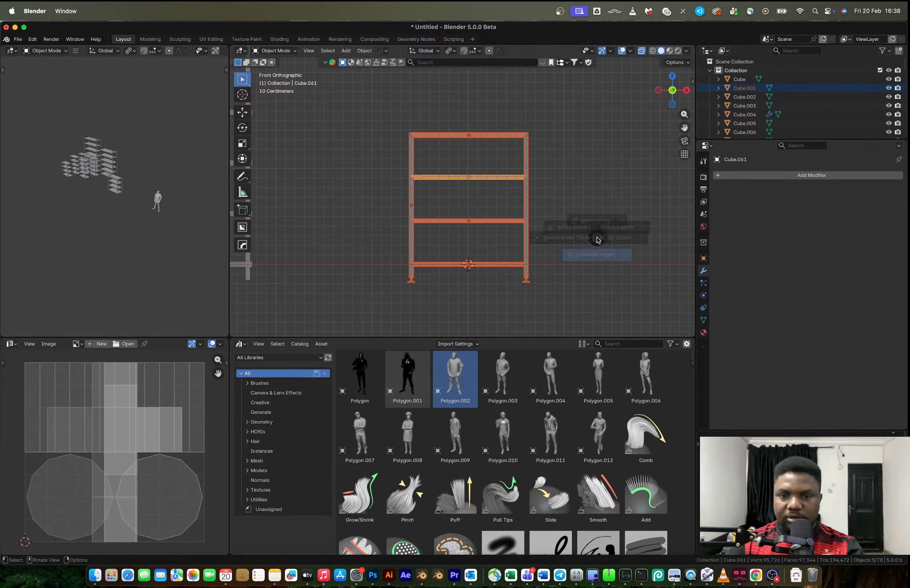
{"action": "key", "text": "s"}
{"action": "key", "text": "x"}
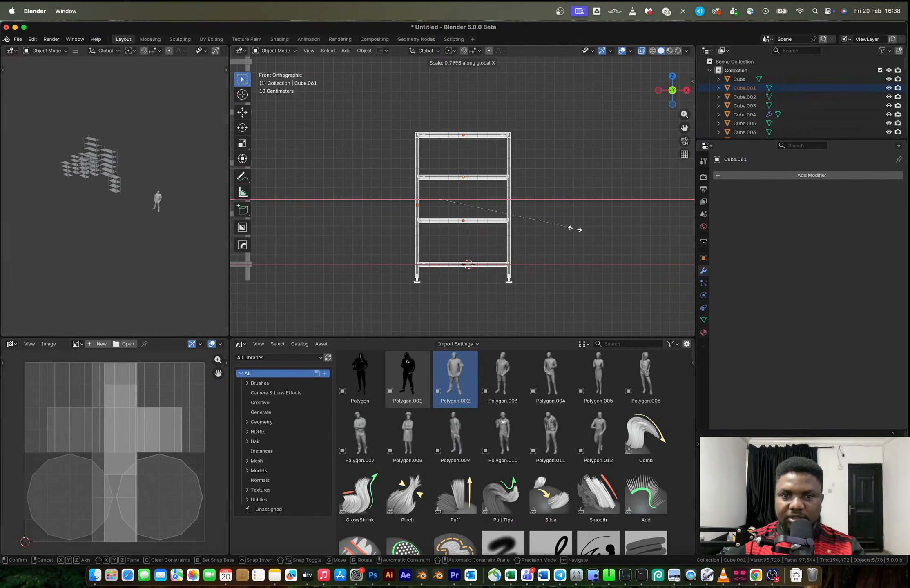
{"action": "right_click", "coordinate": [570, 230]}
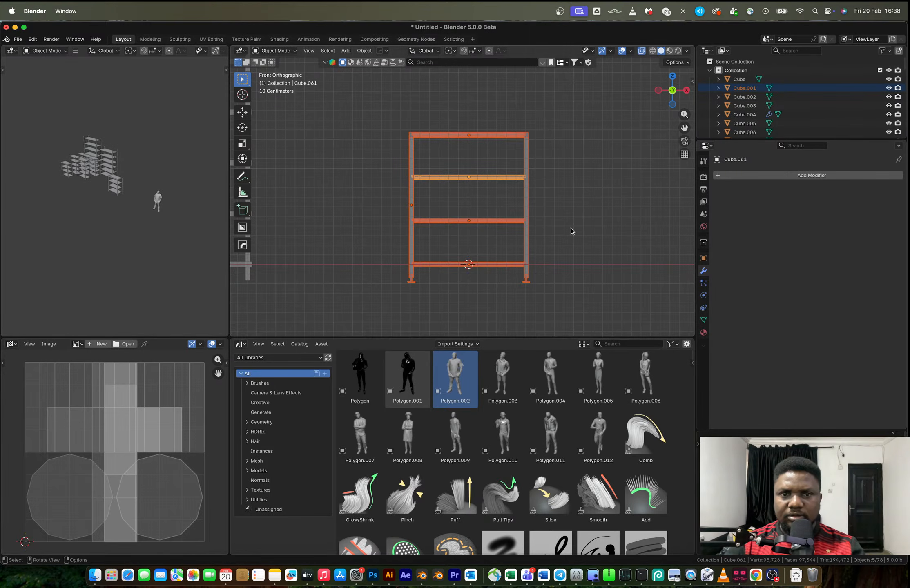
Set the pivot point to the 3D Cursor and scale the copied rack to 0.711 along X
{"action": "key", "text": "period"}
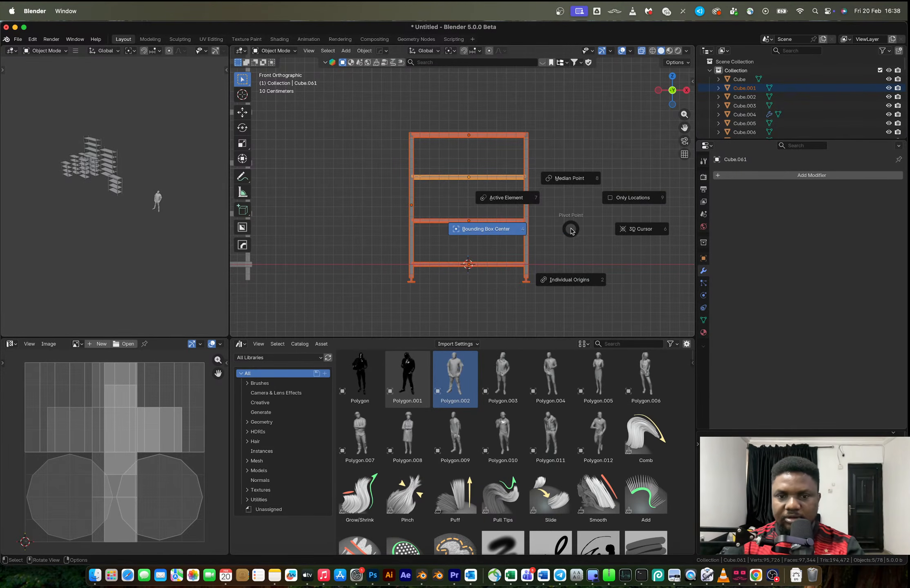
{"action": "left_click", "coordinate": [626, 233]}
{"action": "key", "text": "s"}
{"action": "key", "text": "x"}
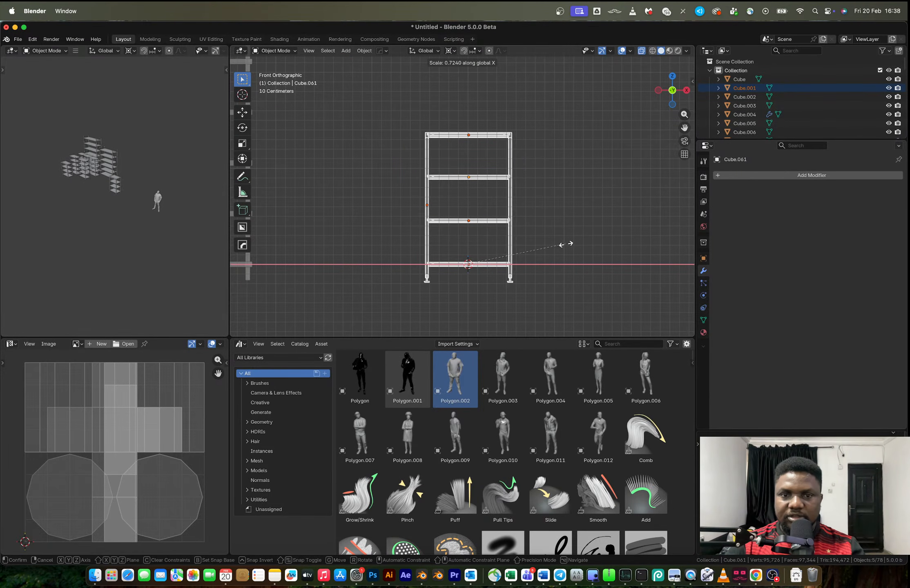
{"action": "left_click", "coordinate": [559, 245]}
{"action": "middle_click_drag", "start_coordinate": [540, 238], "coordinate": [556, 280], "text": "shift"}
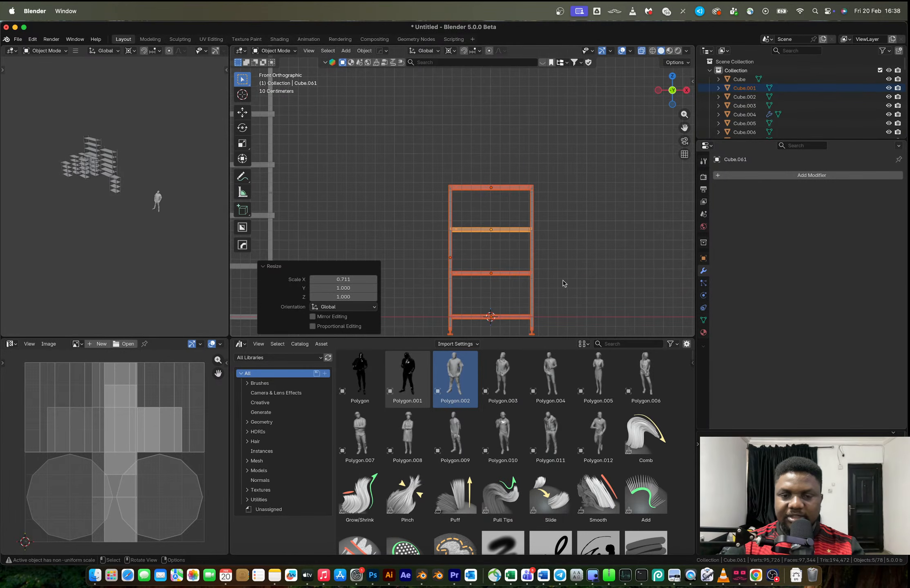
{"action": "scroll", "coordinate": [563, 283], "scroll_direction": "down", "scroll_amount": 4}
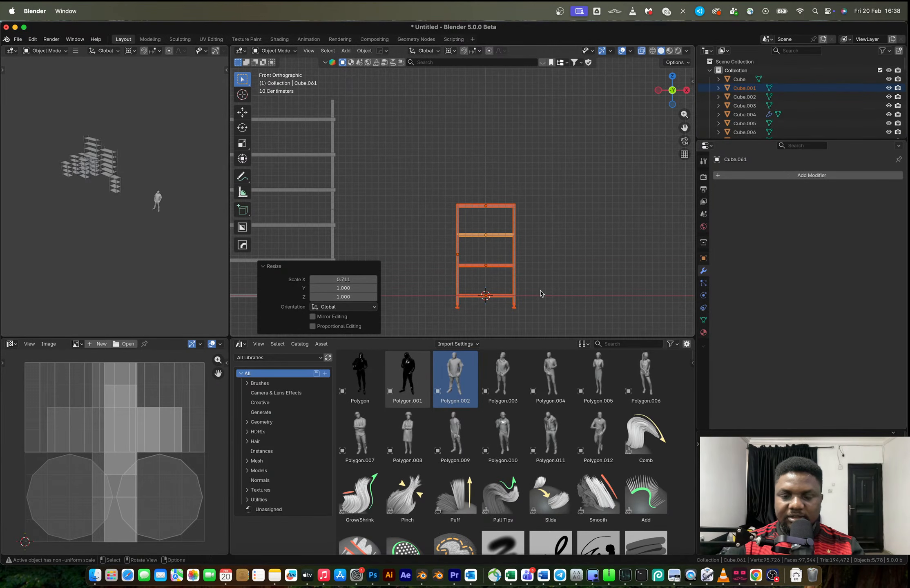
{"action": "key", "text": "shift+d"}
{"action": "key", "text": "z"}
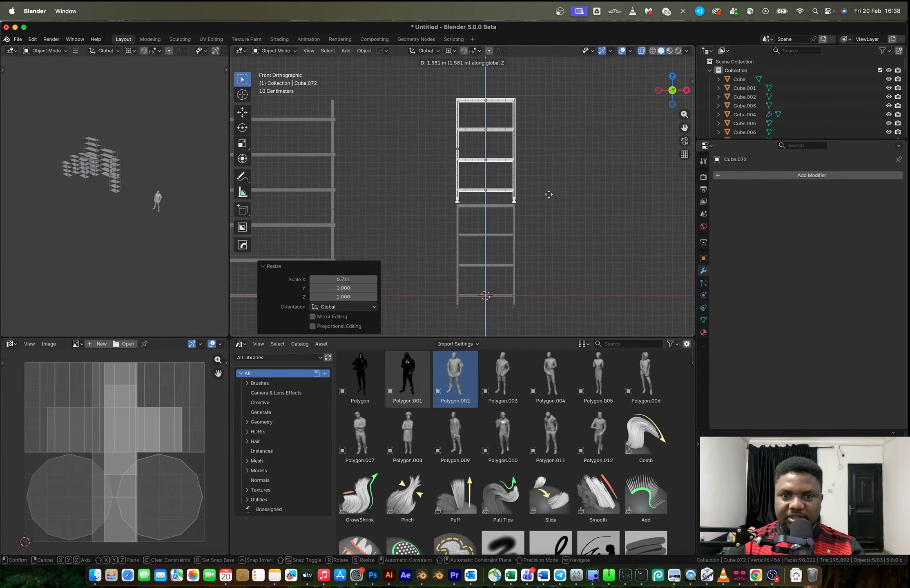
{"action": "left_click", "coordinate": [545, 200]}
{"action": "middle_click_drag", "start_coordinate": [542, 209], "coordinate": [540, 235]}
{"action": "key", "text": "ctrl+z"}
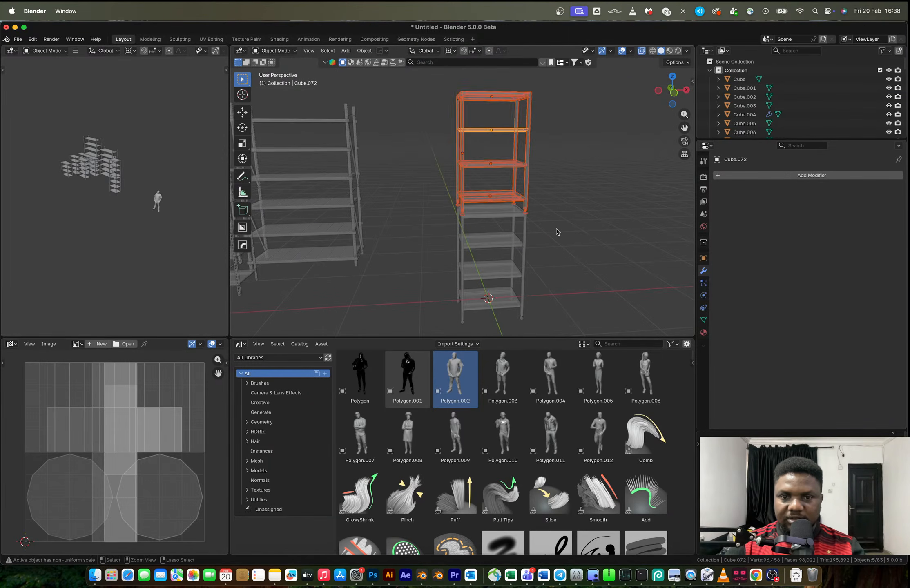
{"action": "key", "text": "ctrl+z"}
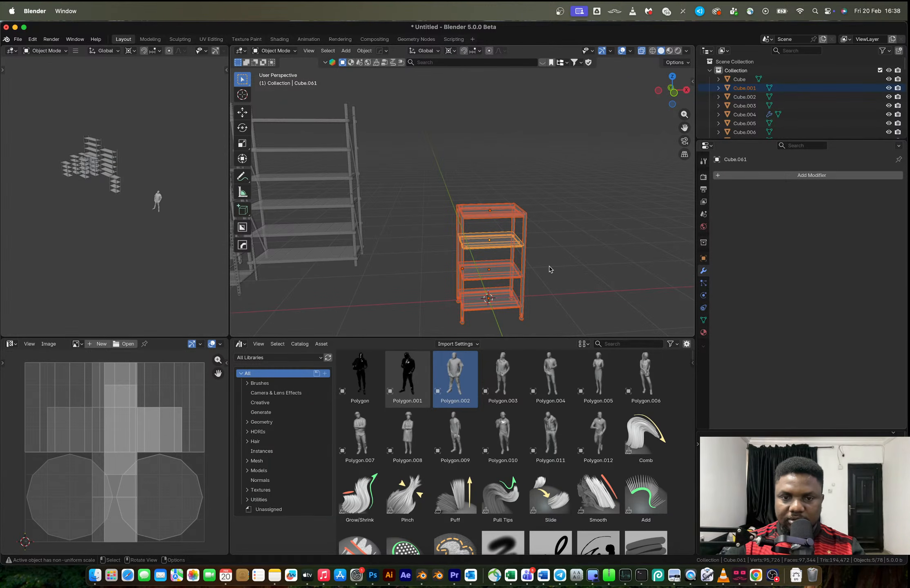
Duplicate the narrowed rack 1.7927 m up along Z in the front view, leaving a gap above the original
{"action": "left_click", "coordinate": [674, 93]}
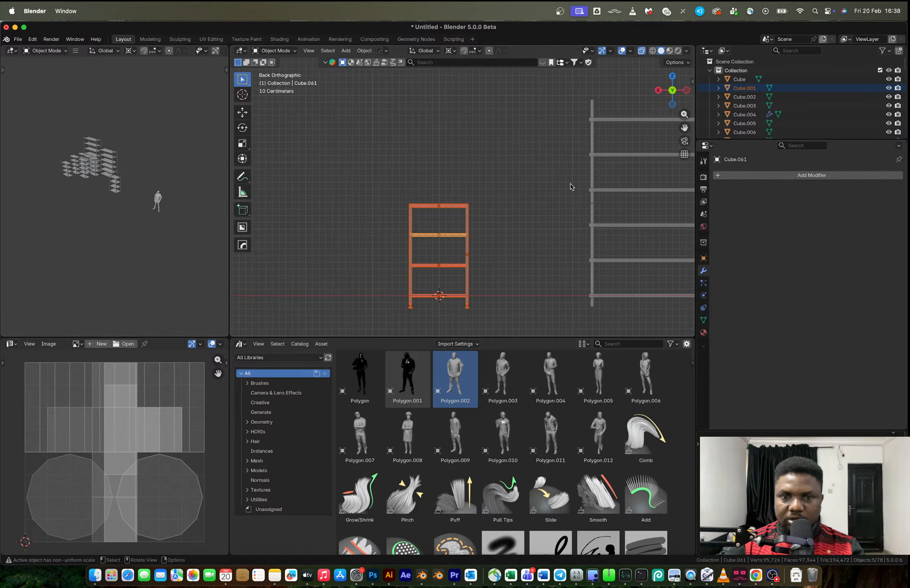
{"action": "left_click", "coordinate": [672, 89]}
{"action": "left_click_drag", "start_coordinate": [441, 186], "coordinate": [541, 302]}
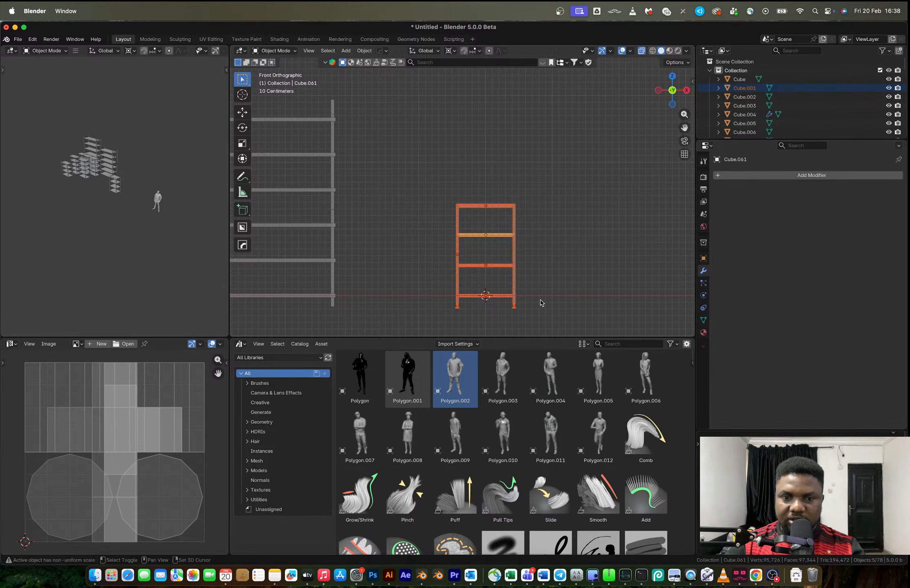
{"action": "key", "text": "shift+d"}
{"action": "key", "text": "z"}
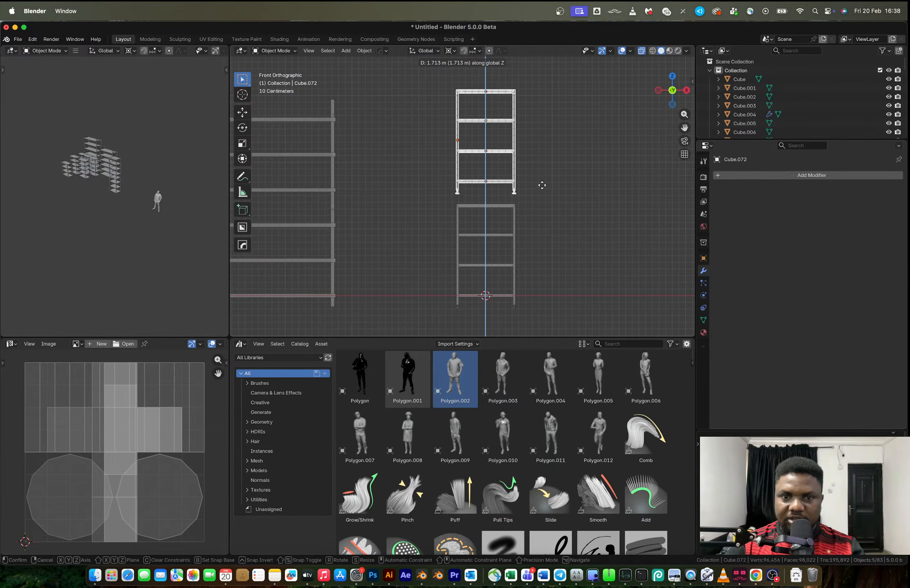
{"action": "left_click", "coordinate": [543, 181]}
Delete the feet from the bottom of both side posts of the upper rack copy
{"action": "scroll", "coordinate": [522, 196], "scroll_direction": "up", "scroll_amount": 3}
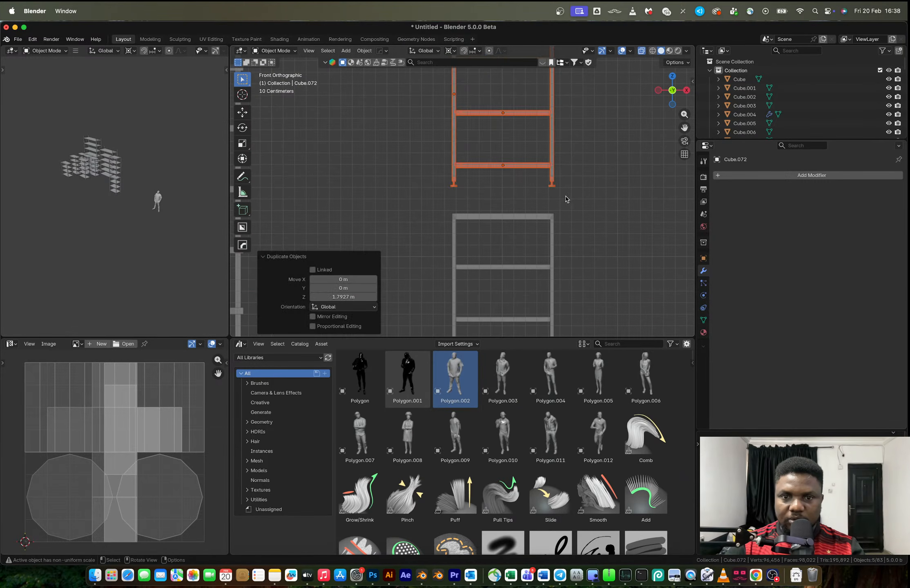
{"action": "left_click", "coordinate": [558, 187]}
{"action": "left_click", "coordinate": [552, 186]}
{"action": "key", "text": "Tab"}
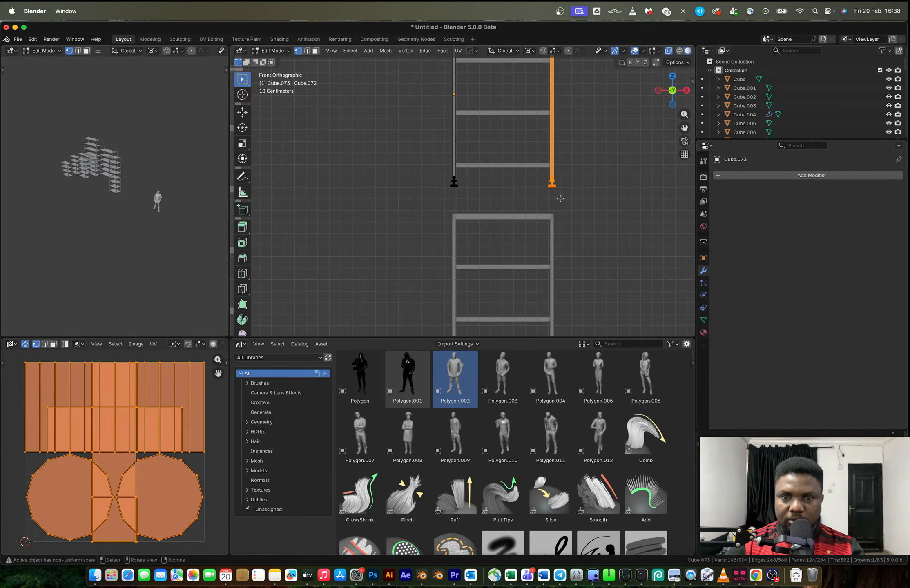
{"action": "scroll", "coordinate": [562, 198], "scroll_direction": "up", "scroll_amount": 4}
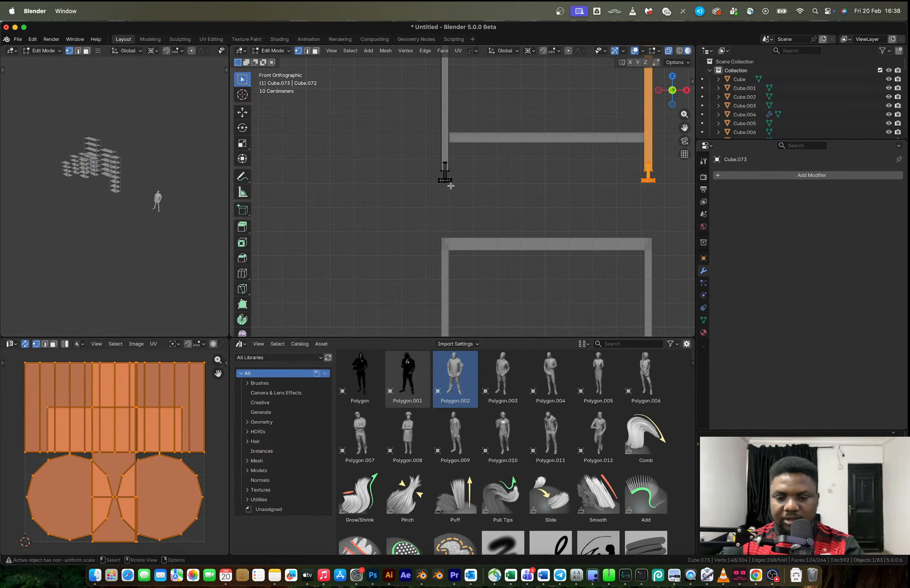
{"action": "key", "text": "l"}
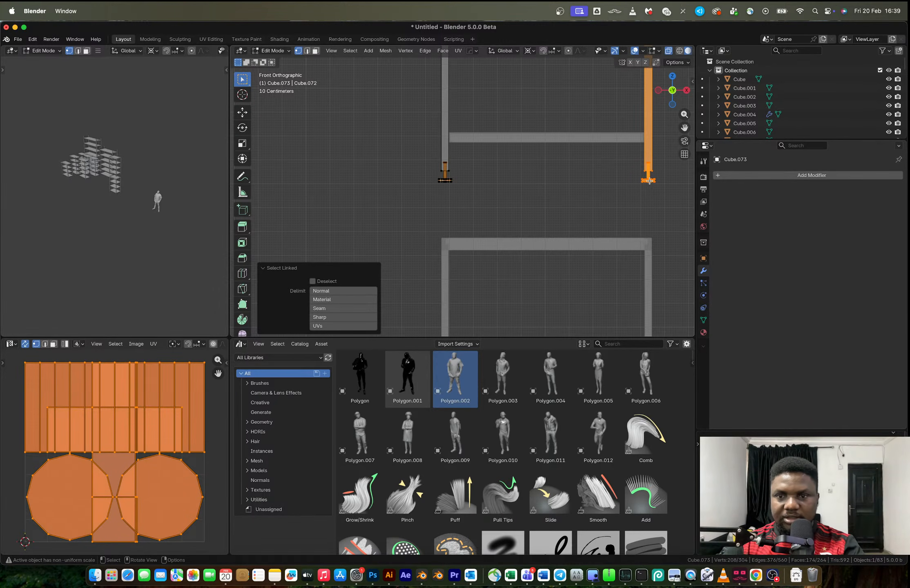
{"action": "key", "text": "x"}
{"action": "key", "text": "Escape"}
{"action": "left_click", "coordinate": [440, 190]}
{"action": "key", "text": "l"}
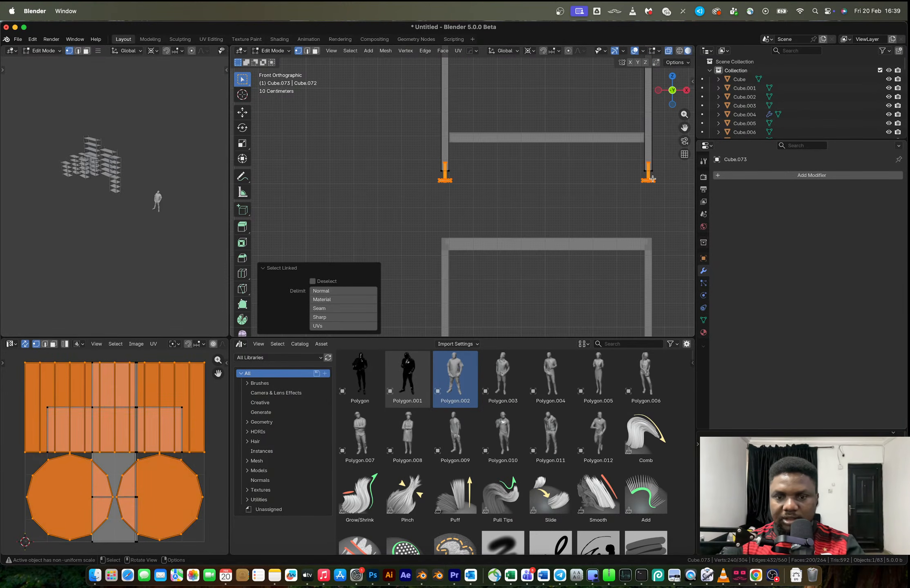
{"action": "key", "text": "x"}
{"action": "left_click", "coordinate": [620, 122]}
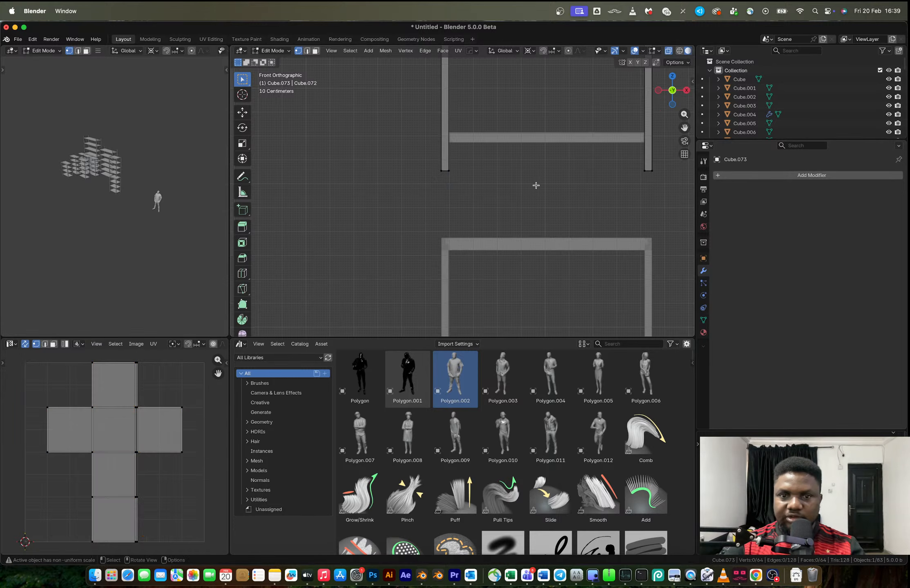
Extend the lower ends of the upper rack copy's posts about 0.32 m down along Z to the top of the lower rack
{"action": "left_click_drag", "start_coordinate": [426, 152], "coordinate": [663, 203]}
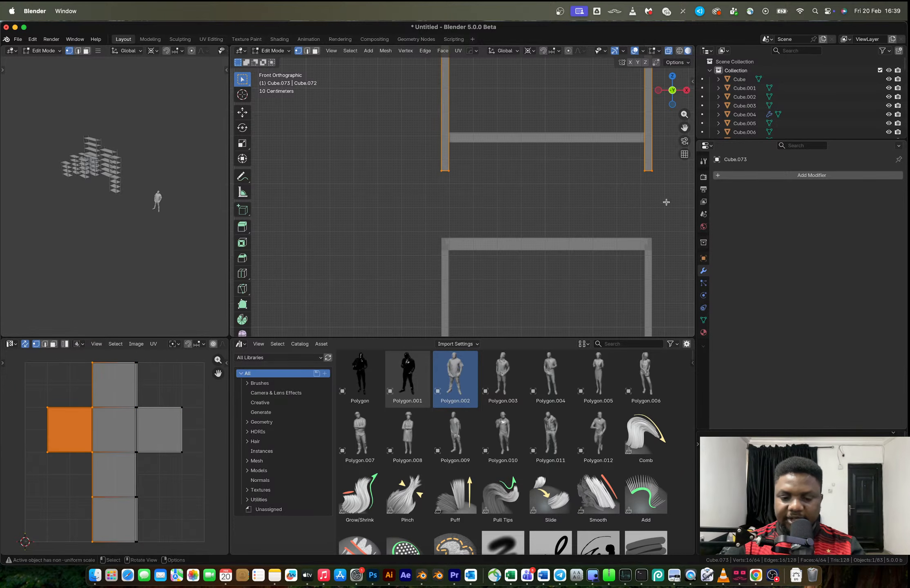
{"action": "key", "text": "g"}
{"action": "key", "text": "z"}
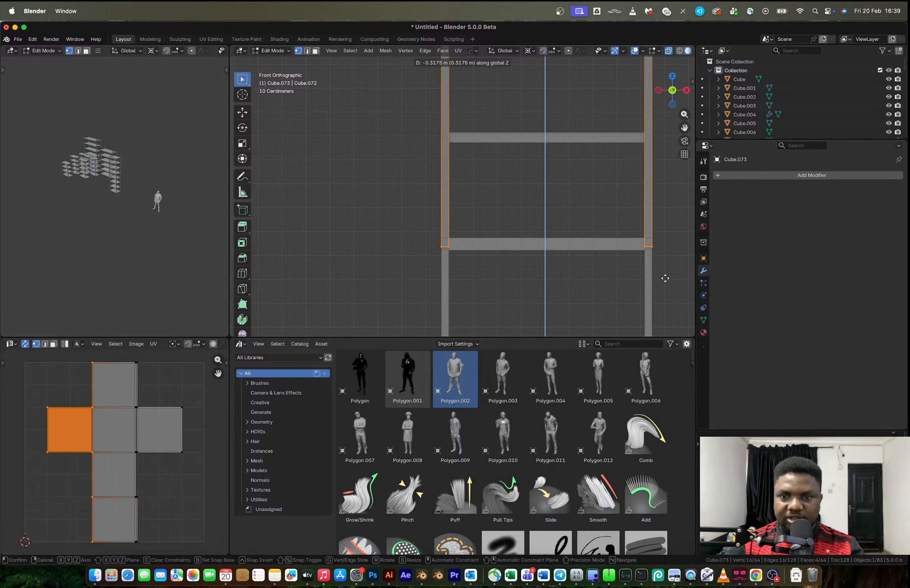
{"action": "left_click", "coordinate": [665, 277]}
{"action": "key", "text": "Tab"}
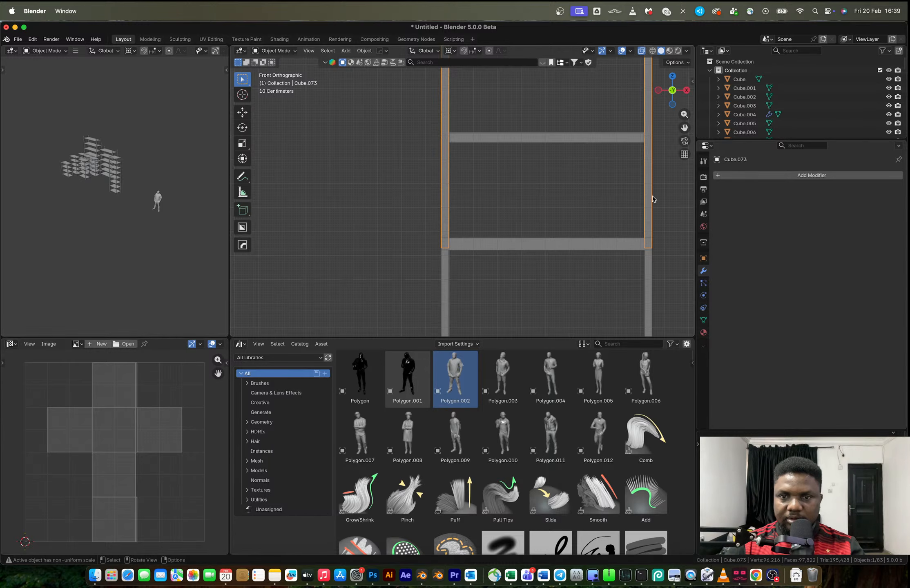
Set the pivot point to Bounding Box Center and scale the whole upper rack section uniformly to 0.983
{"action": "scroll", "coordinate": [652, 199], "scroll_direction": "down", "scroll_amount": 7}
{"action": "left_click_drag", "start_coordinate": [532, 230], "coordinate": [446, 114]}
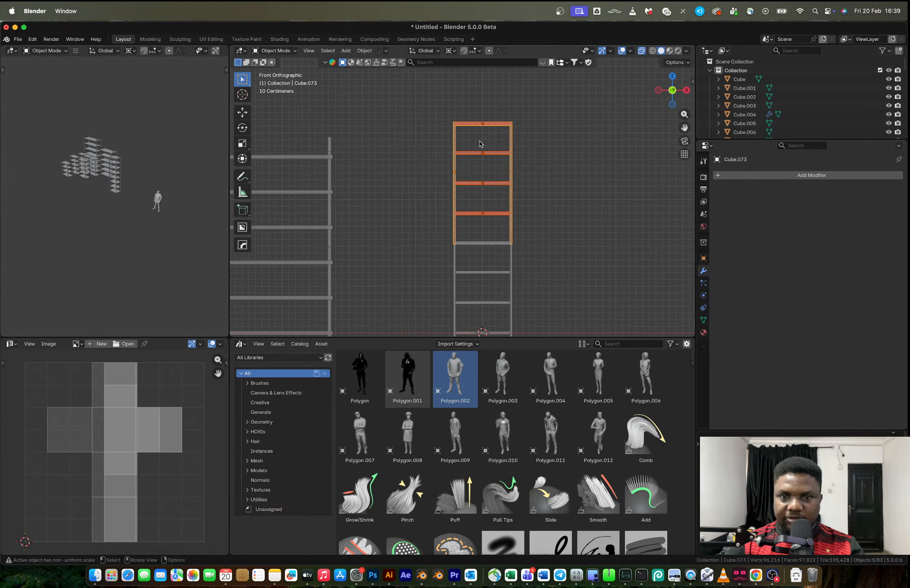
{"action": "key", "text": "s"}
{"action": "key", "text": "Escape"}
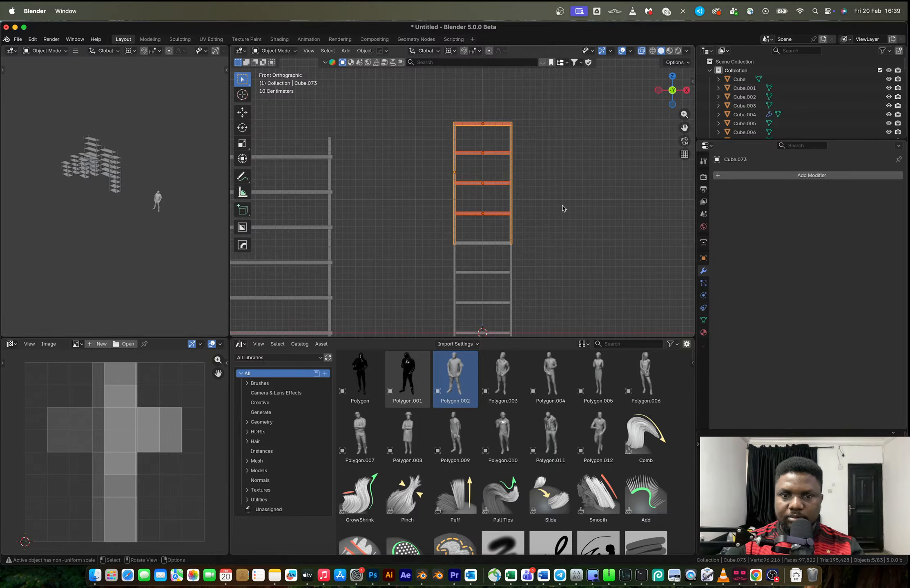
{"action": "key", "text": "period"}
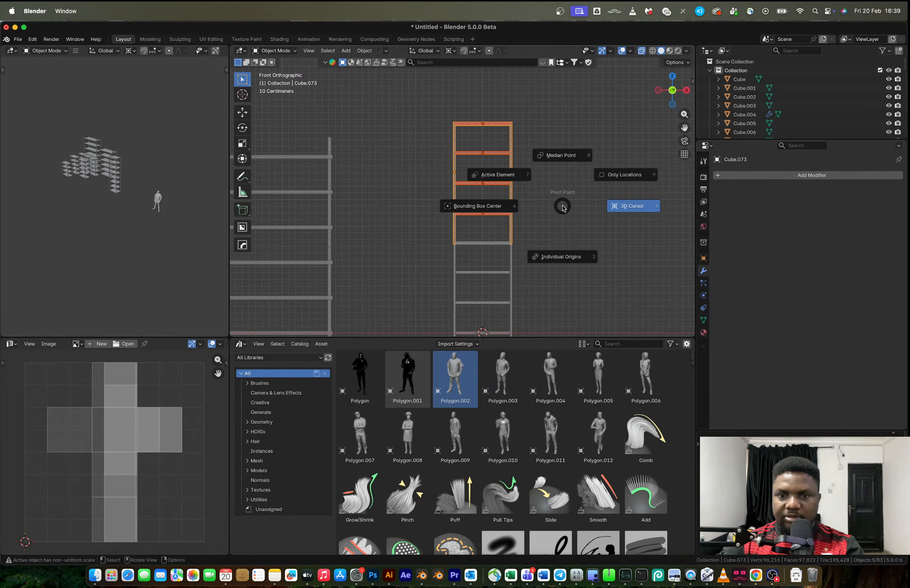
{"action": "left_click", "coordinate": [484, 210]}
{"action": "key", "text": "s"}
{"action": "left_click", "coordinate": [549, 228]}
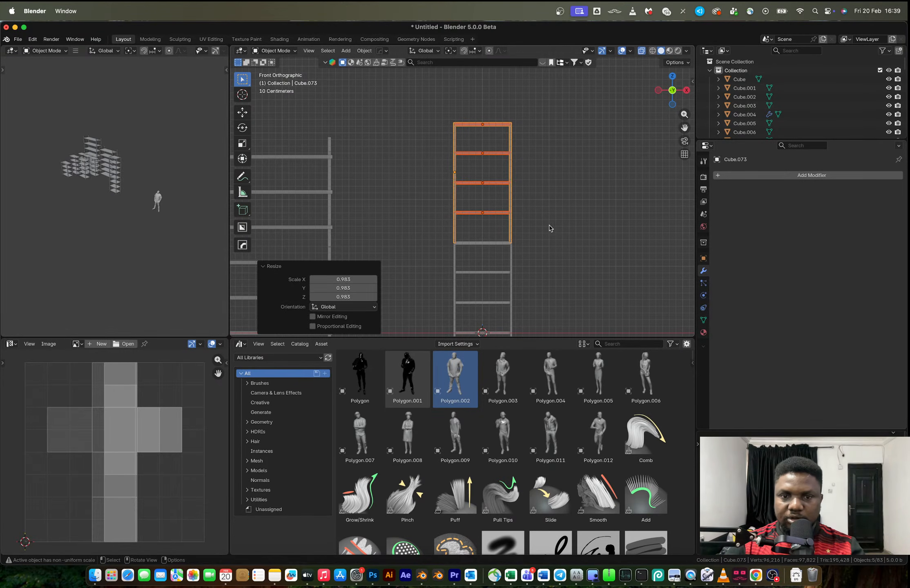
Select both stacked sections and scale them to 0.876 along Z about the 3D Cursor
{"action": "left_click", "coordinate": [549, 222]}
{"action": "mouse_move", "coordinate": [549, 223]}
{"action": "middle_mouse_down"}
{"action": "mouse_move", "coordinate": [578, 228]}
{"action": "mouse_move", "coordinate": [565, 229]}
{"action": "middle_mouse_up"}
{"action": "scroll", "coordinate": [575, 229], "scroll_direction": "down", "scroll_amount": 4}
{"action": "left_click_drag", "start_coordinate": [538, 305], "coordinate": [471, 220]}
{"action": "key", "text": "period"}
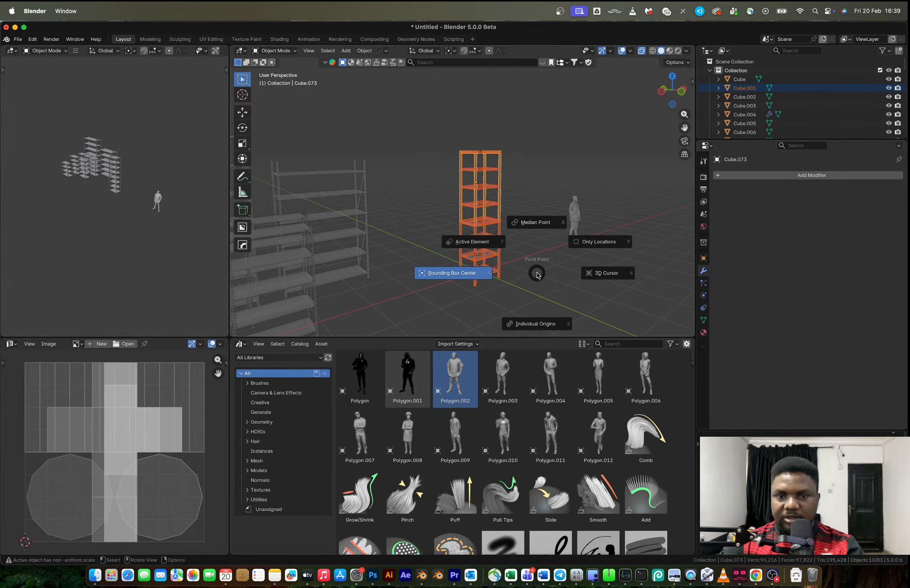
{"action": "key", "text": "2"}
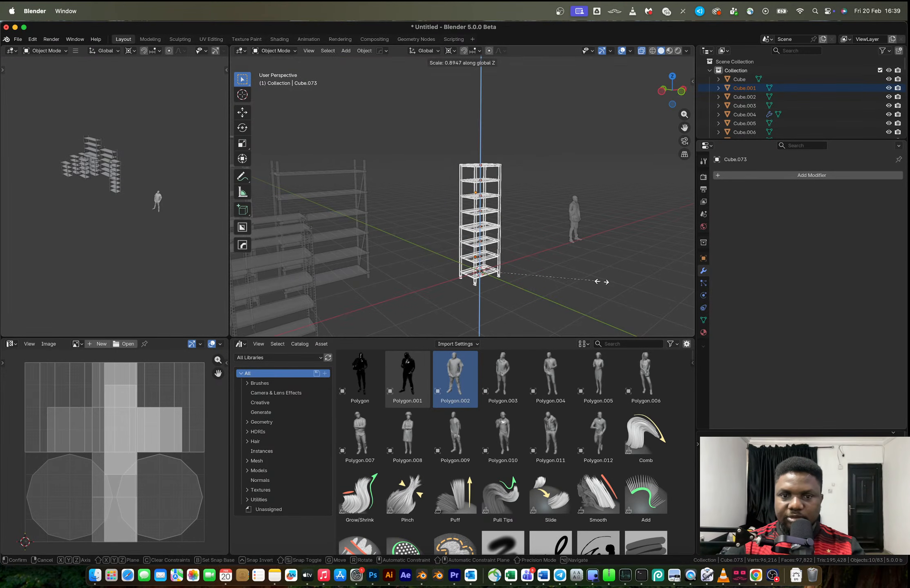
{"action": "left_click", "coordinate": [599, 283]}
Try duplicating the tall rack 0.89305 m along X in the front view, and undo the copy
{"action": "left_click", "coordinate": [681, 93]}
{"action": "scroll", "coordinate": [559, 171], "scroll_direction": "up", "scroll_amount": 4}
{"action": "middle_click_drag", "start_coordinate": [506, 298], "coordinate": [426, 233], "text": "shift"}
{"action": "key", "text": "shift+d"}
{"action": "key", "text": "x"}
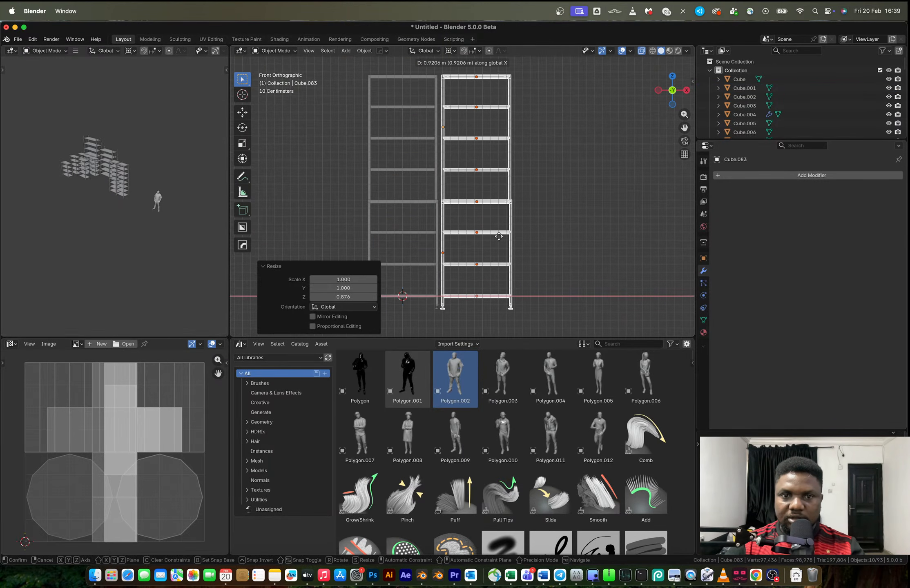
{"action": "left_click", "coordinate": [497, 239]}
{"action": "scroll", "coordinate": [498, 239], "scroll_direction": "down", "scroll_amount": 3}
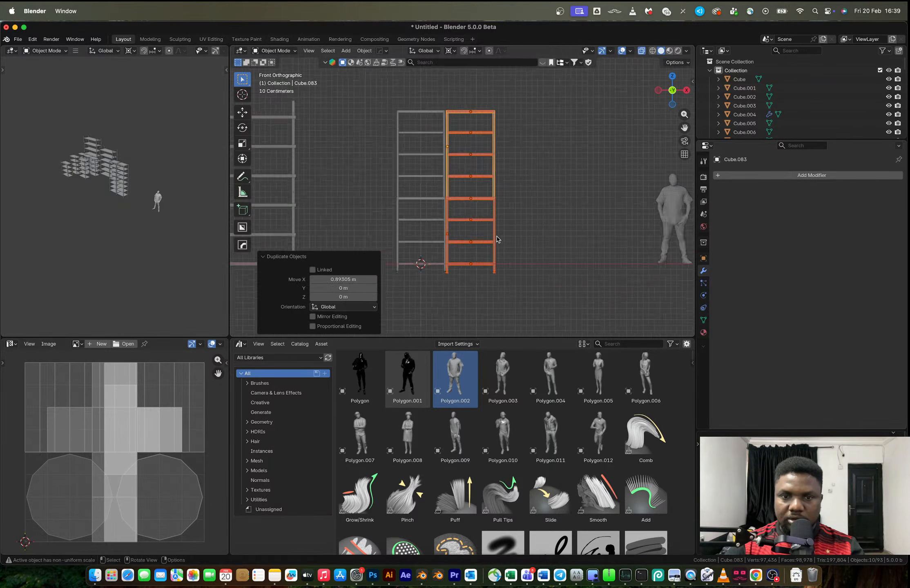
{"action": "key", "text": "shift+d"}
{"action": "key", "text": "Escape"}
{"action": "key", "text": "ctrl+z"}
{"action": "key", "text": "ctrl+z"}
Duplicate the tall rack 0.88793 m along X and repeat the duplication three times to form a row of five
{"action": "scroll", "coordinate": [449, 228], "scroll_direction": "up", "scroll_amount": 5}
{"action": "scroll", "coordinate": [449, 227], "scroll_direction": "up", "scroll_amount": 1}
{"action": "middle_click_drag", "start_coordinate": [449, 228], "coordinate": [507, 220], "text": "shift"}
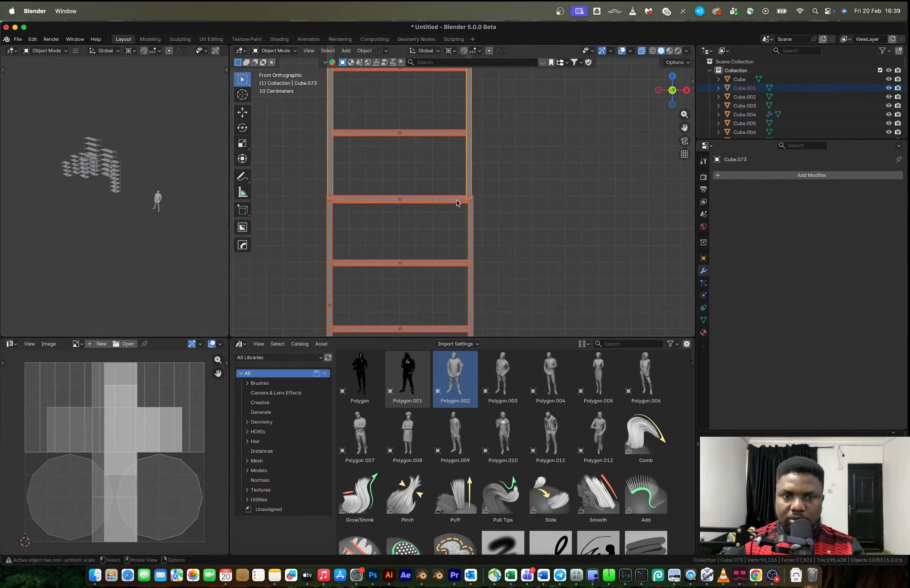
{"action": "key", "text": "shift+d"}
{"action": "key", "text": "x"}
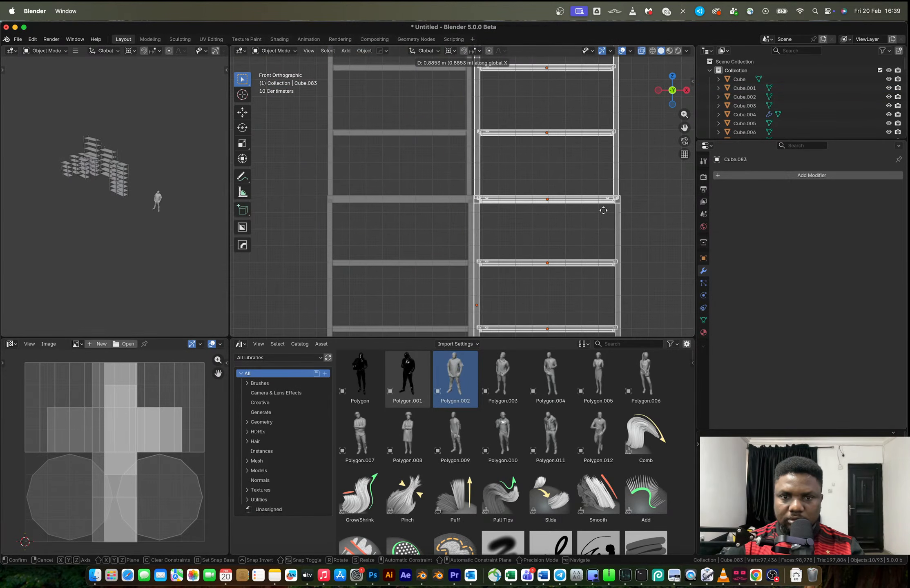
{"action": "left_click", "coordinate": [603, 211]}
{"action": "middle_click_drag", "start_coordinate": [603, 210], "coordinate": [543, 216]}
{"action": "key", "text": "shift+r"}
{"action": "key", "text": "shift+r"}
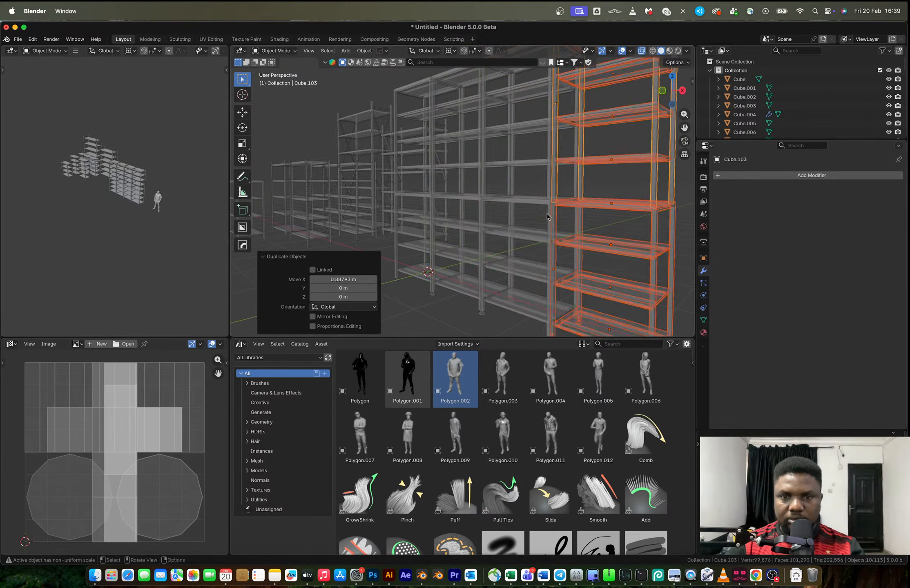
{"action": "scroll", "coordinate": [551, 217], "scroll_direction": "down", "scroll_amount": 4}
{"action": "key", "text": "shift+r"}
{"action": "middle_click_drag", "start_coordinate": [562, 220], "coordinate": [601, 222]}
Select the whole five-rack row in the front view and move it -0.17147 m along X
{"action": "left_click", "coordinate": [672, 91]}
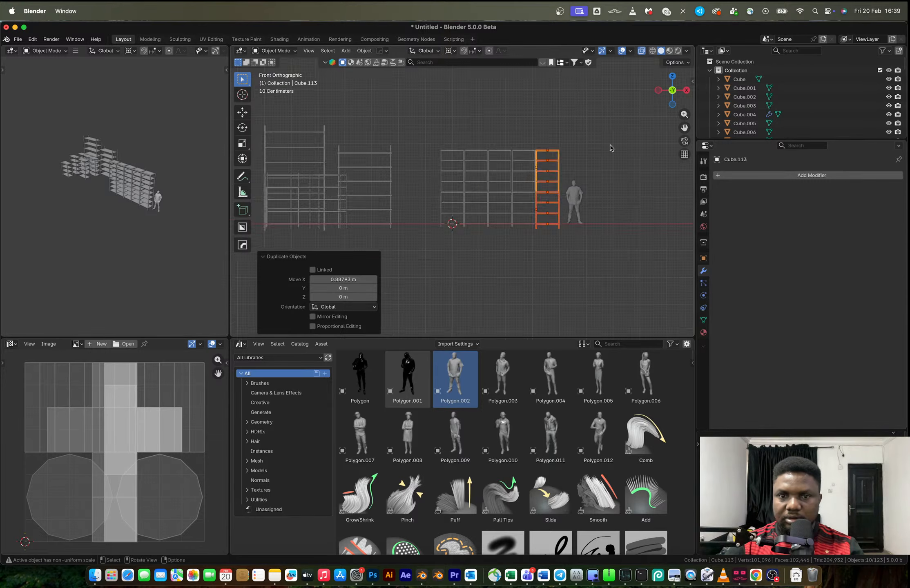
{"action": "left_click_drag", "start_coordinate": [414, 100], "coordinate": [628, 278]}
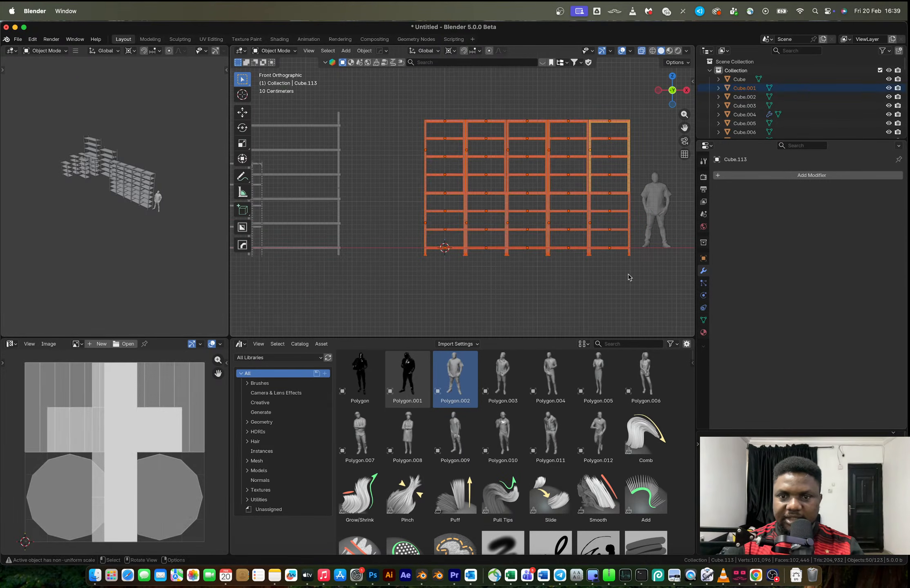
{"action": "key", "text": "g"}
{"action": "key", "text": "x"}
{"action": "left_click", "coordinate": [623, 280]}
{"action": "scroll", "coordinate": [586, 210], "scroll_direction": "up", "scroll_amount": 4}
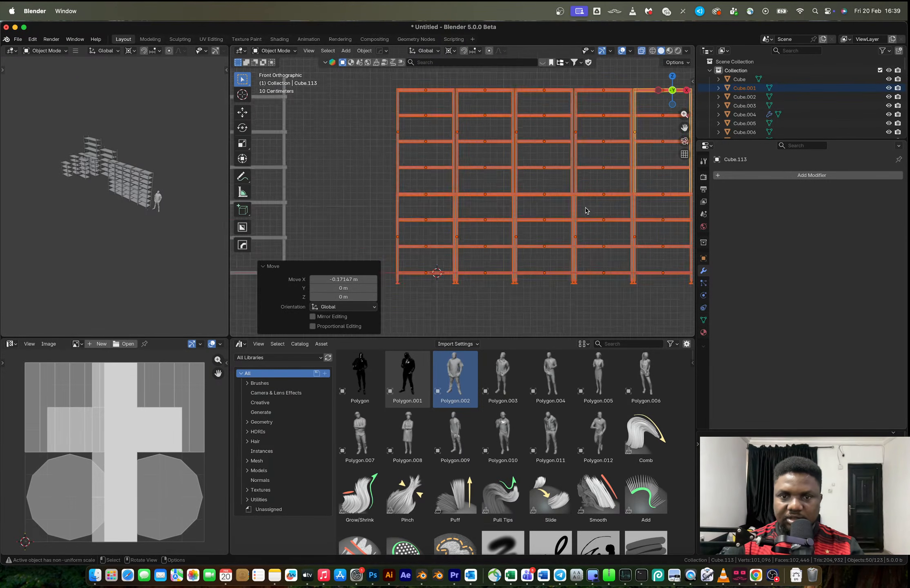
Undo the row's move and all the rack duplications, back to the single tall rack
{"action": "key", "text": "super+z"}
{"action": "key", "text": "super+z"}
{"action": "key", "text": "super+z"}
{"action": "key", "text": "super+z"}
{"action": "key", "text": "super+z"}
{"action": "key", "text": "super+z"}
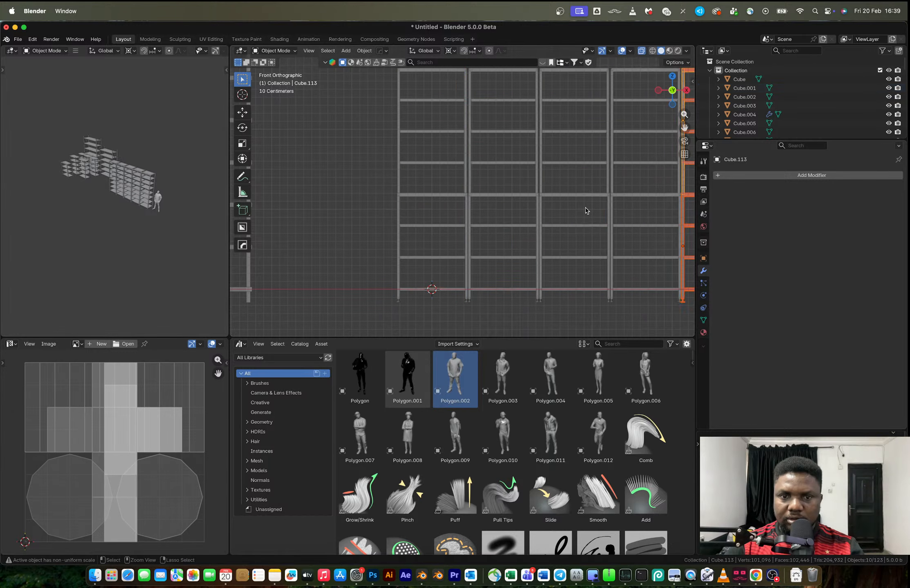
{"action": "scroll", "coordinate": [485, 176], "scroll_direction": "up", "scroll_amount": 3}
{"action": "key", "text": "super+z"}
{"action": "key", "text": "super+z"}
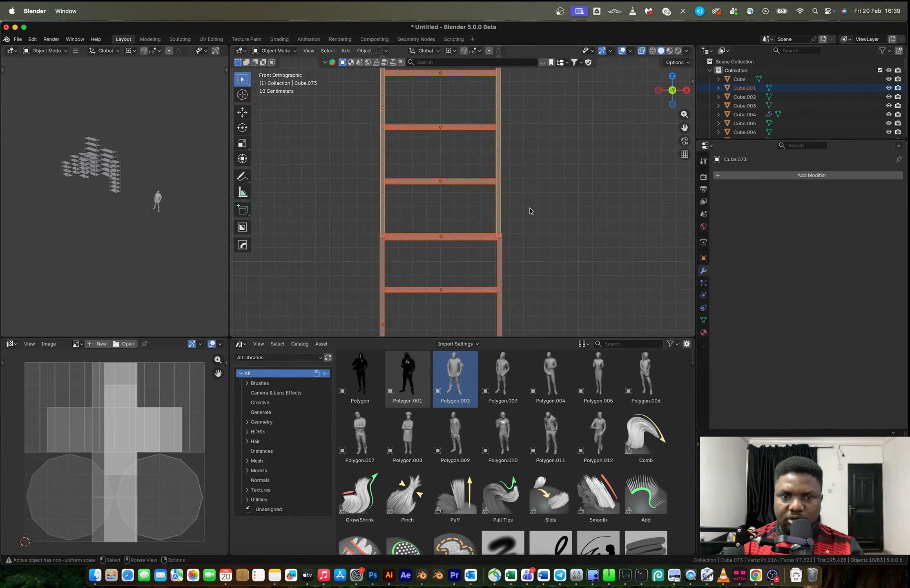
Shift the tall rack's upper section about 0.004 m along X to centre it over the lower section
{"action": "scroll", "coordinate": [477, 169], "scroll_direction": "down", "scroll_amount": 3}
{"action": "middle_click_drag", "start_coordinate": [477, 169], "coordinate": [485, 220], "text": "shift"}
{"action": "left_click_drag", "start_coordinate": [518, 244], "coordinate": [394, 121]}
{"action": "scroll", "coordinate": [482, 232], "scroll_direction": "up", "scroll_amount": 4}
{"action": "middle_click_drag", "start_coordinate": [482, 233], "coordinate": [501, 184], "text": "shift"}
{"action": "scroll", "coordinate": [492, 245], "scroll_direction": "up", "scroll_amount": 3}
{"action": "middle_click_drag", "start_coordinate": [518, 275], "coordinate": [512, 238], "text": "shift"}
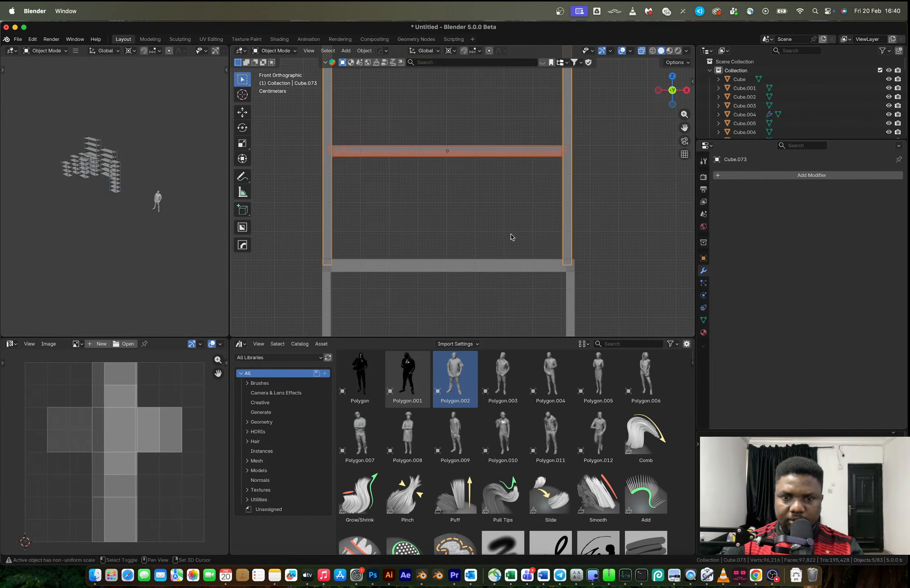
{"action": "key", "text": "g"}
{"action": "key", "text": "x"}
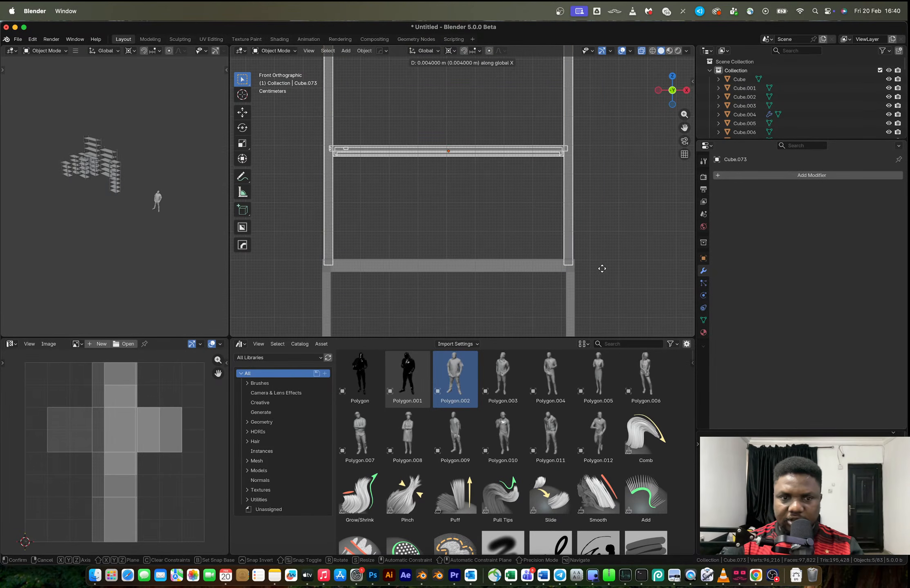
{"action": "left_click", "coordinate": [604, 271]}
Duplicate the whole tall rack 0.88114 m along X and repeat the duplication three times to form a row of five
{"action": "scroll", "coordinate": [603, 271], "scroll_direction": "down", "scroll_amount": 5}
{"action": "left_click_drag", "start_coordinate": [547, 293], "coordinate": [422, 124]}
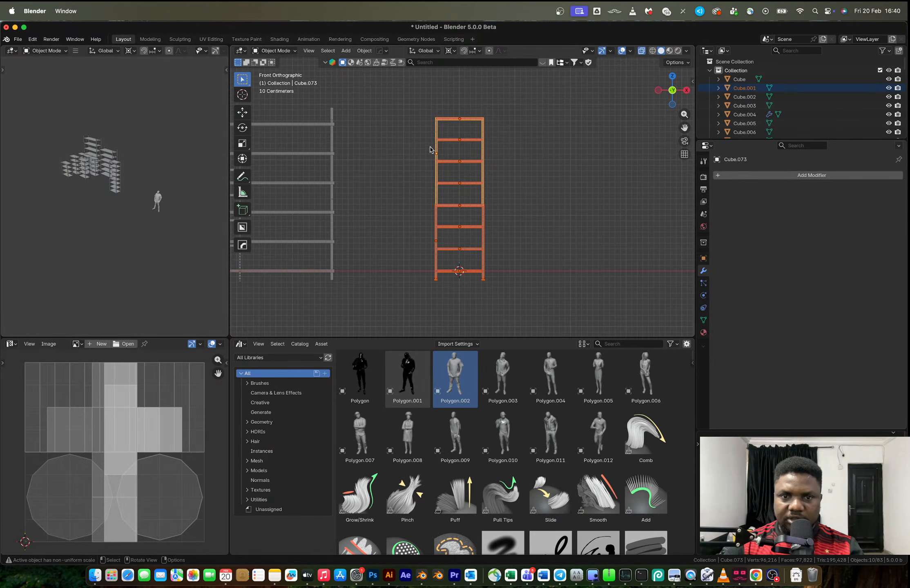
{"action": "key", "text": "shift+d"}
{"action": "key", "text": "x"}
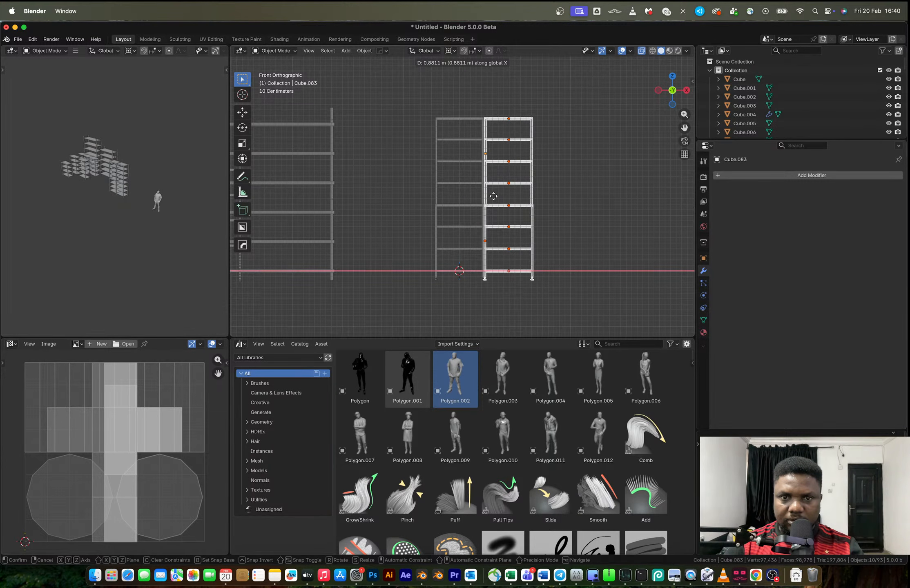
{"action": "left_click", "coordinate": [493, 196]}
{"action": "key", "text": "shift+r"}
{"action": "key", "text": "shift+r"}
{"action": "scroll", "coordinate": [494, 195], "scroll_direction": "down", "scroll_amount": 1}
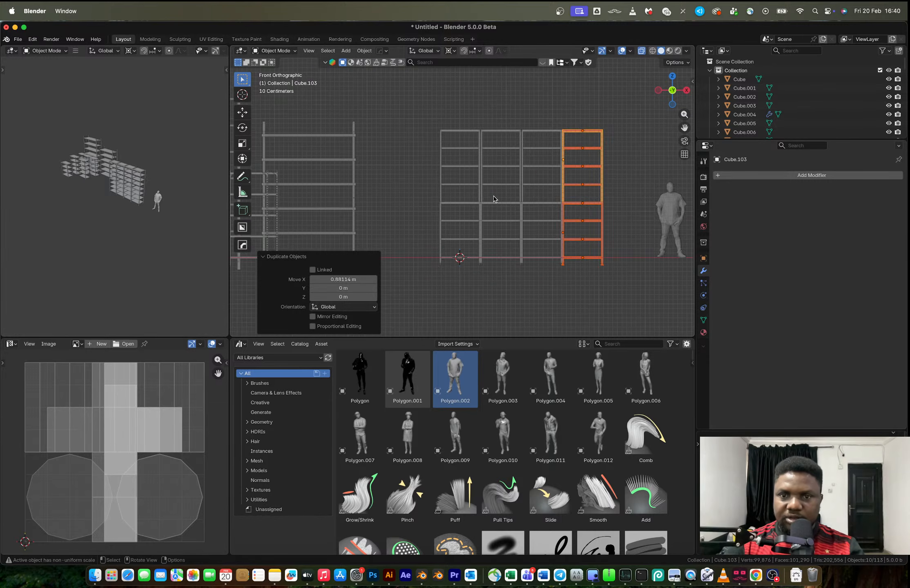
{"action": "key", "text": "shift+r"}
Examine the rack row in perspective, checking the posts and the joint between the upper and lower sections
{"action": "scroll", "coordinate": [560, 213], "scroll_direction": "up", "scroll_amount": 2}
{"action": "middle_click_drag", "start_coordinate": [560, 213], "coordinate": [450, 246]}
{"action": "left_click", "coordinate": [543, 266]}
{"action": "scroll", "coordinate": [577, 243], "scroll_direction": "down", "scroll_amount": 3}
{"action": "middle_click_drag", "start_coordinate": [576, 243], "coordinate": [411, 233]}
{"action": "scroll", "coordinate": [410, 233], "scroll_direction": "up", "scroll_amount": 10}
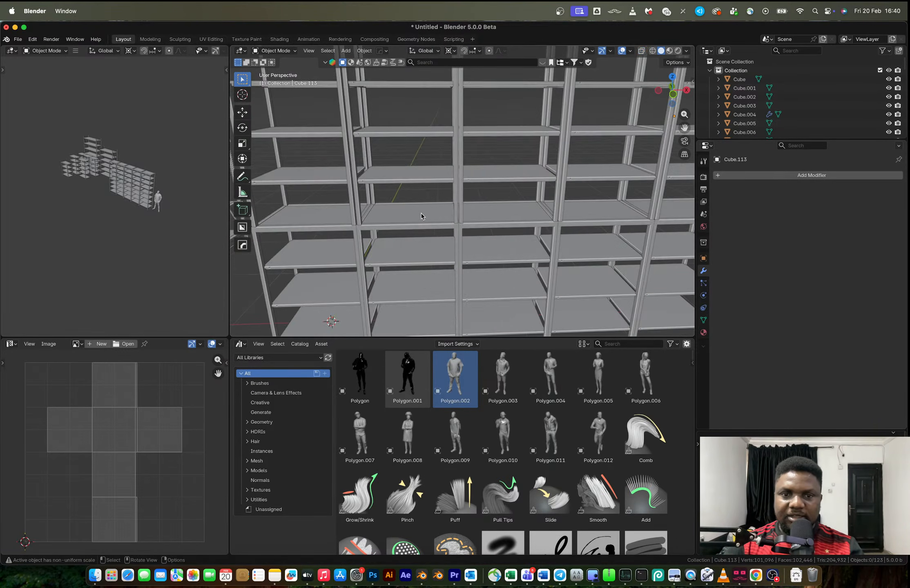
{"action": "middle_click_drag", "start_coordinate": [474, 208], "coordinate": [445, 215]}
{"action": "left_click", "coordinate": [433, 194]}
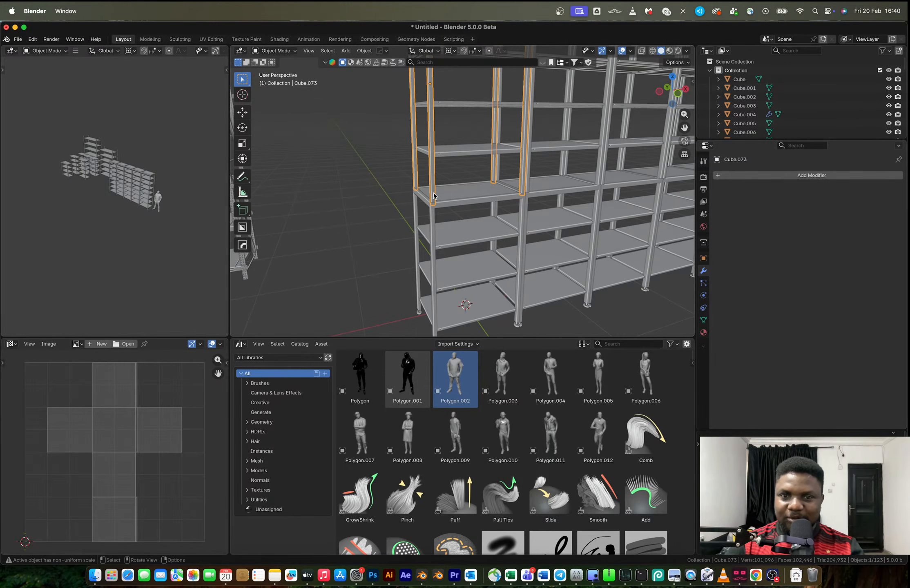
{"action": "scroll", "coordinate": [433, 195], "scroll_direction": "up", "scroll_amount": 5}
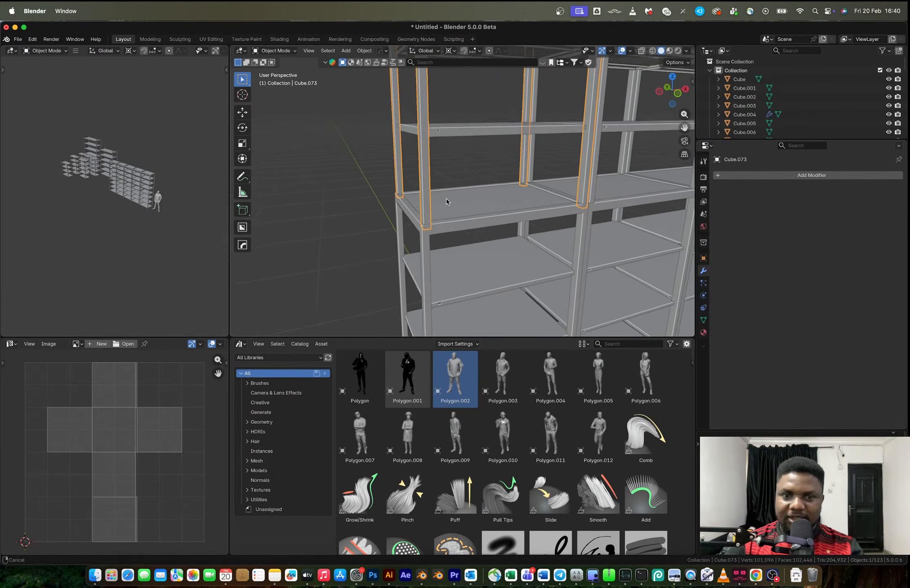
{"action": "key", "text": "Tab"}
{"action": "middle_click_drag", "start_coordinate": [424, 196], "coordinate": [449, 250], "text": "shift"}
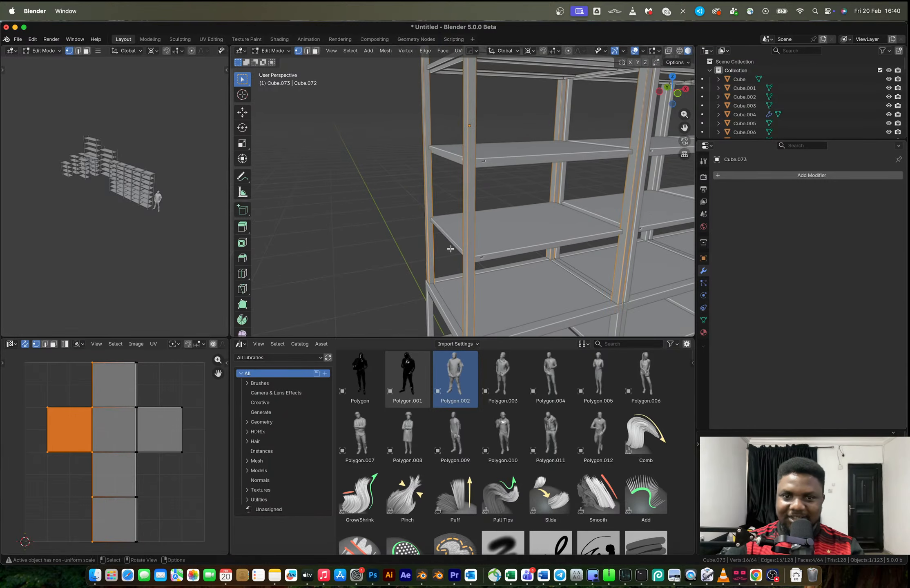
{"action": "scroll", "coordinate": [456, 224], "scroll_direction": "down", "scroll_amount": 4}
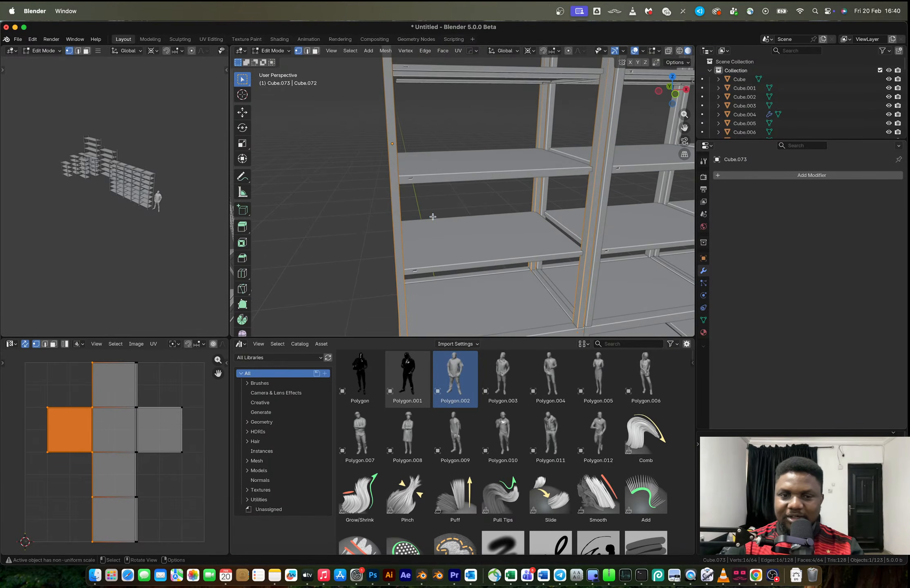
{"action": "scroll", "coordinate": [432, 217], "scroll_direction": "down", "scroll_amount": 3}
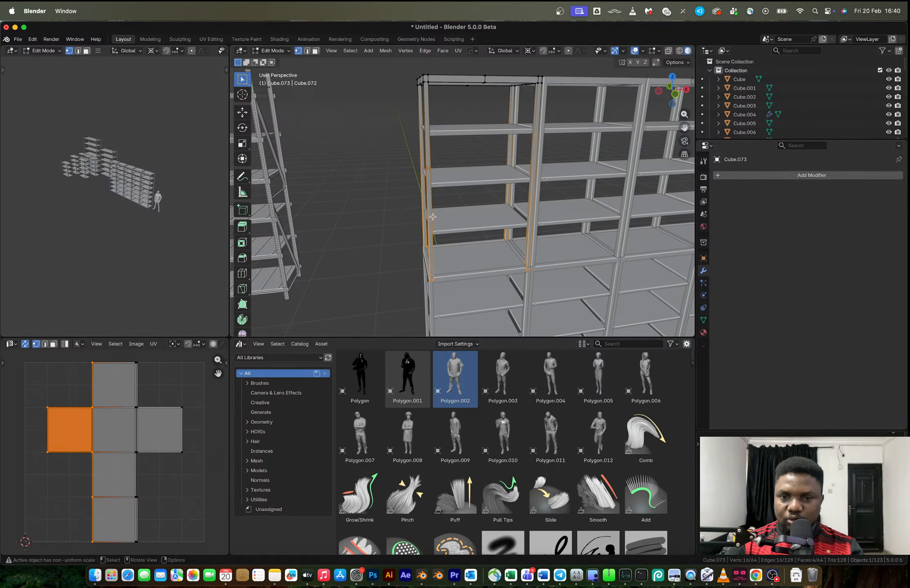
{"action": "key", "text": "Tab"}
{"action": "mouse_move", "coordinate": [478, 205]}
{"action": "middle_mouse_down"}
{"action": "mouse_move", "coordinate": [432, 201]}
{"action": "mouse_move", "coordinate": [494, 201]}
{"action": "middle_mouse_up"}
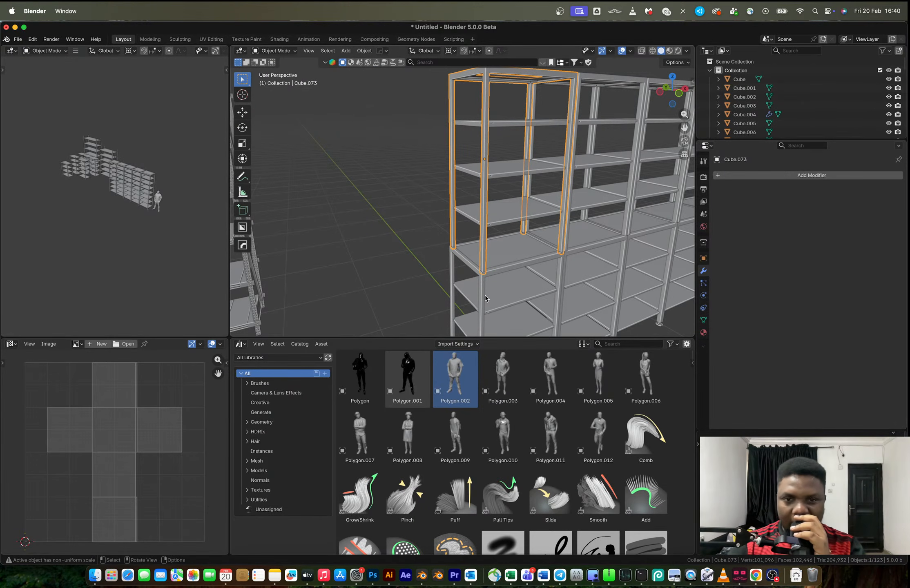
Add 26 evenly spaced loop cuts along the outer front post of the first rack's upper frame
{"action": "left_click", "coordinate": [507, 256]}
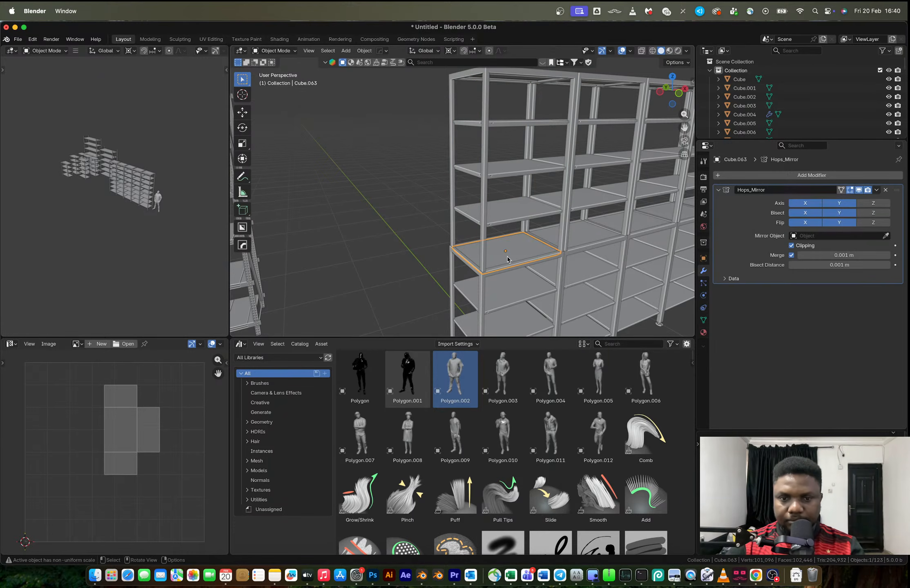
{"action": "left_click", "coordinate": [485, 204]}
{"action": "key", "text": "Tab"}
{"action": "key", "text": "ctrl+r"}
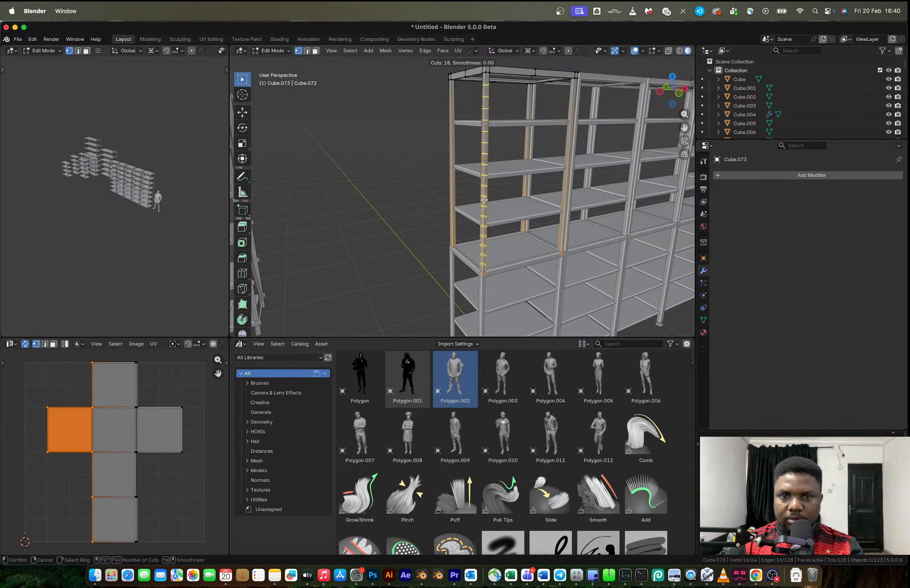
{"action": "left_click", "coordinate": [484, 199]}
{"action": "right_click", "coordinate": [484, 199]}
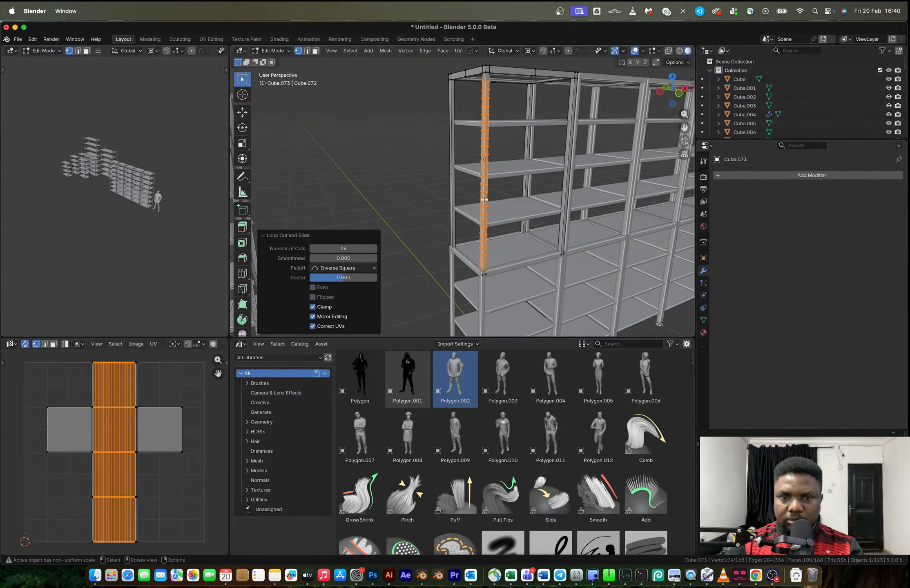
Add 26 evenly spaced loop cuts along the inner front post of the first rack's upper frame
{"action": "key", "text": "ctrl+r"}
{"action": "scroll", "coordinate": [563, 165], "scroll_direction": "up", "scroll_amount": 6}
{"action": "left_click", "coordinate": [564, 165]}
{"action": "right_click", "coordinate": [563, 166]}
{"action": "left_click", "coordinate": [351, 249]}
{"action": "type", "text": "2"}
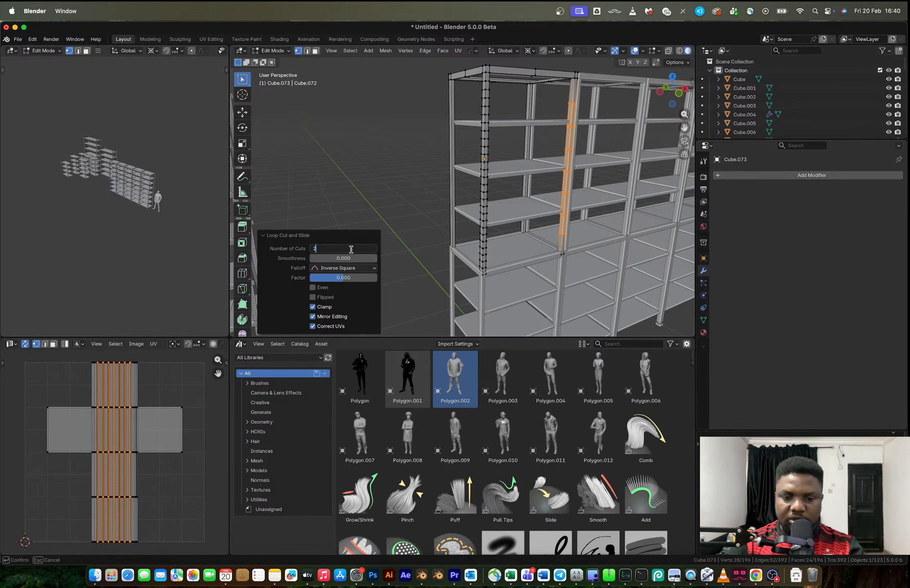
{"action": "type", "text": "6"}
{"action": "key", "text": "Return"}
Add 26 evenly spaced loop cuts along the outer back post of the first rack's upper frame
{"action": "key", "text": "ctrl+r"}
{"action": "left_click", "coordinate": [452, 191]}
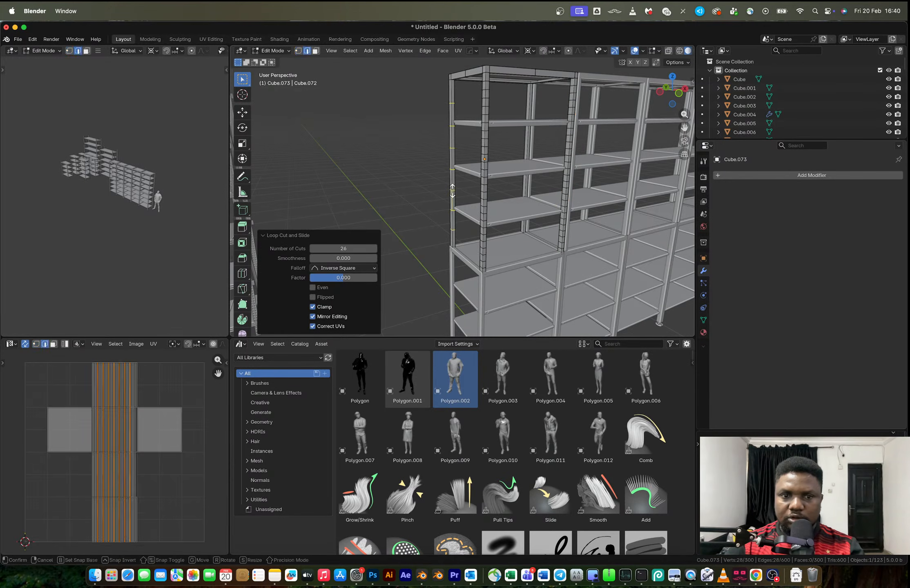
{"action": "right_click", "coordinate": [452, 191]}
{"action": "left_click", "coordinate": [347, 248]}
Add 26 evenly spaced loop cuts along the inner back post of the first rack's upper frame
{"action": "type", "text": "26"}
{"action": "key", "text": "Return"}
{"action": "key", "text": "ctrl+r"}
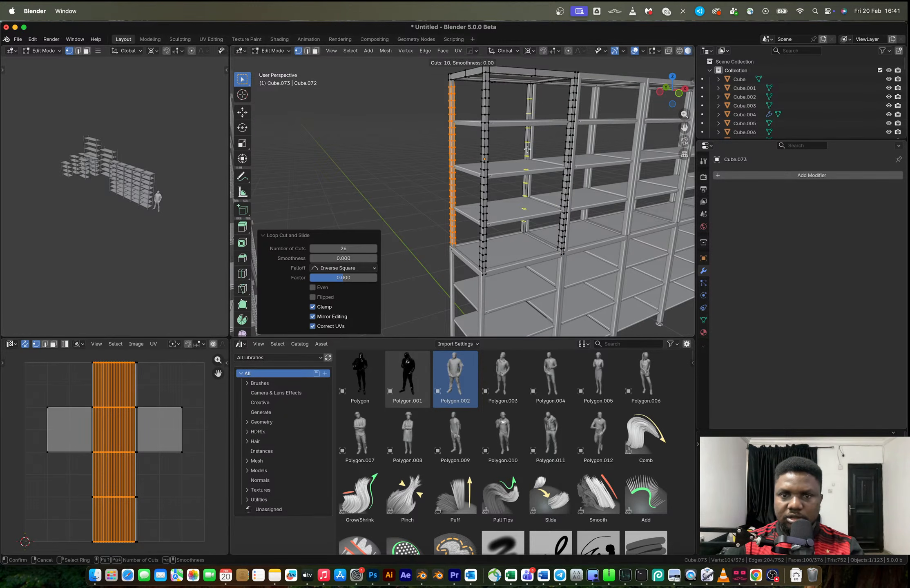
{"action": "left_click", "coordinate": [527, 149]}
{"action": "right_click", "coordinate": [527, 149]}
{"action": "left_click", "coordinate": [344, 249]}
{"action": "type", "text": "26"}
{"action": "key", "text": "Return"}
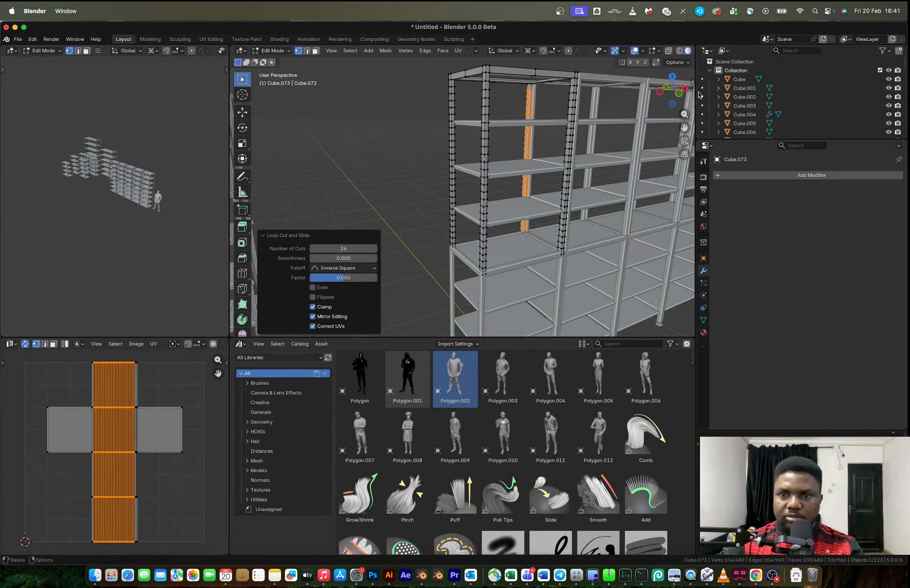
Select the subdivided faces of all four posts on the first rack's upper frame
{"action": "left_click", "coordinate": [678, 93]}
{"action": "scroll", "coordinate": [487, 152], "scroll_direction": "up", "scroll_amount": 3}
{"action": "scroll", "coordinate": [540, 237], "scroll_direction": "down", "scroll_amount": 2}
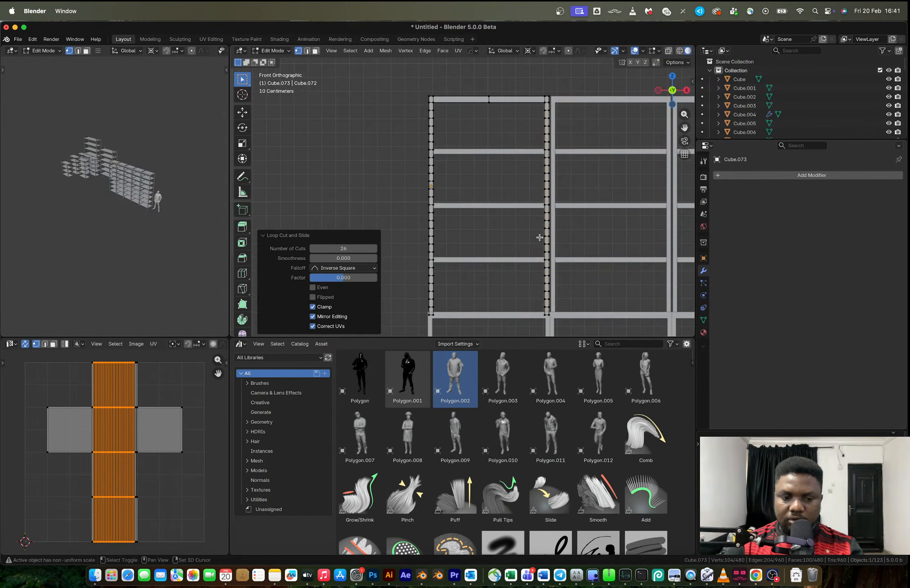
{"action": "key", "text": "3"}
{"action": "left_click_drag", "start_coordinate": [570, 324], "coordinate": [407, 104]}
{"action": "middle_click_drag", "start_coordinate": [518, 150], "coordinate": [493, 161]}
{"action": "key", "text": "alt+z"}
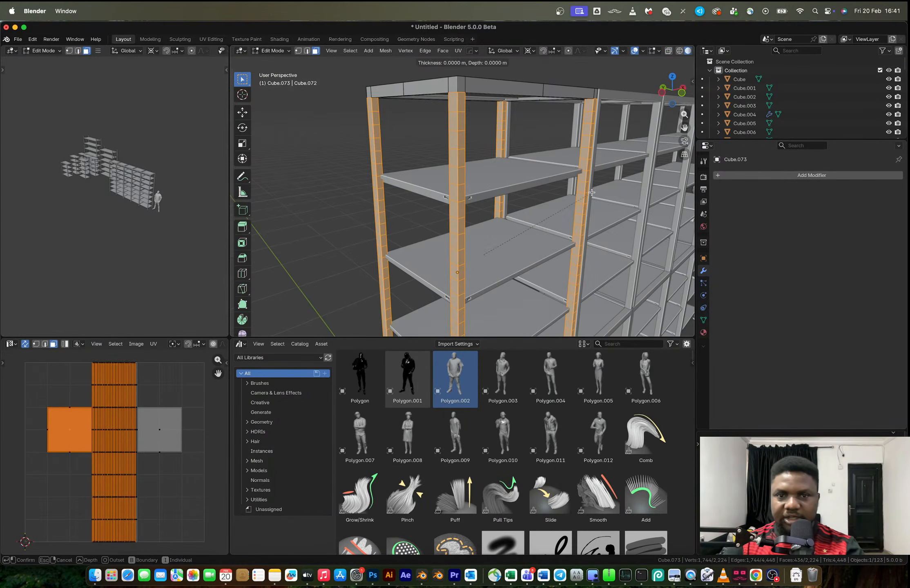
Try to inset the selected post faces individually
{"action": "key", "text": "i"}
{"action": "key", "text": "i"}
{"action": "left_click", "coordinate": [591, 194]}
{"action": "key", "text": "super+z"}
Apply the upper frame's scale and inset the selected post faces individually by about 0.009 m
{"action": "key", "text": "Tab"}
{"action": "key", "text": "ctrl+a"}
{"action": "left_click", "coordinate": [590, 194]}
{"action": "key", "text": "Tab"}
{"action": "key", "text": "i"}
{"action": "key", "text": "i"}
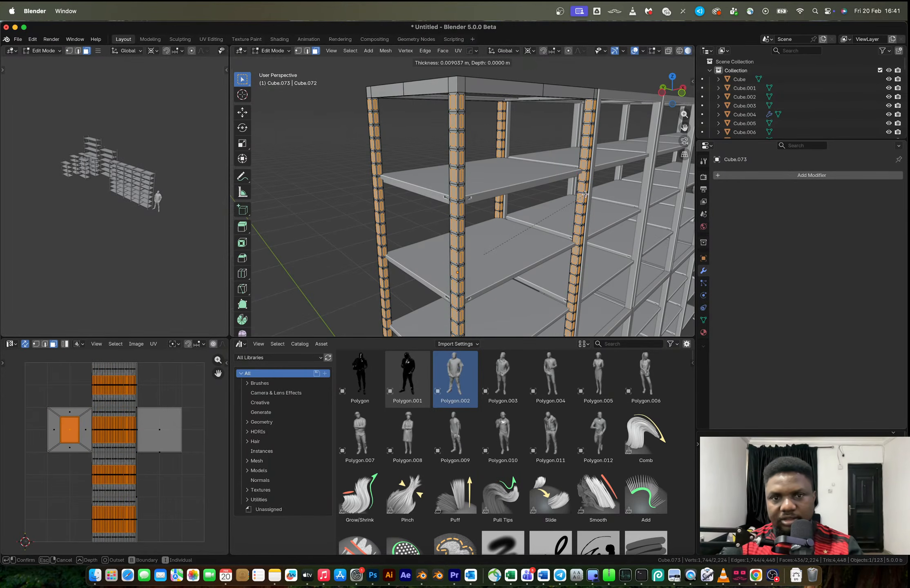
{"action": "left_click", "coordinate": [584, 195]}
Extrude the inset post faces inward along their normals by about 0.035 m to form recesses
{"action": "key", "text": "alt+e"}
{"action": "left_click", "coordinate": [586, 195]}
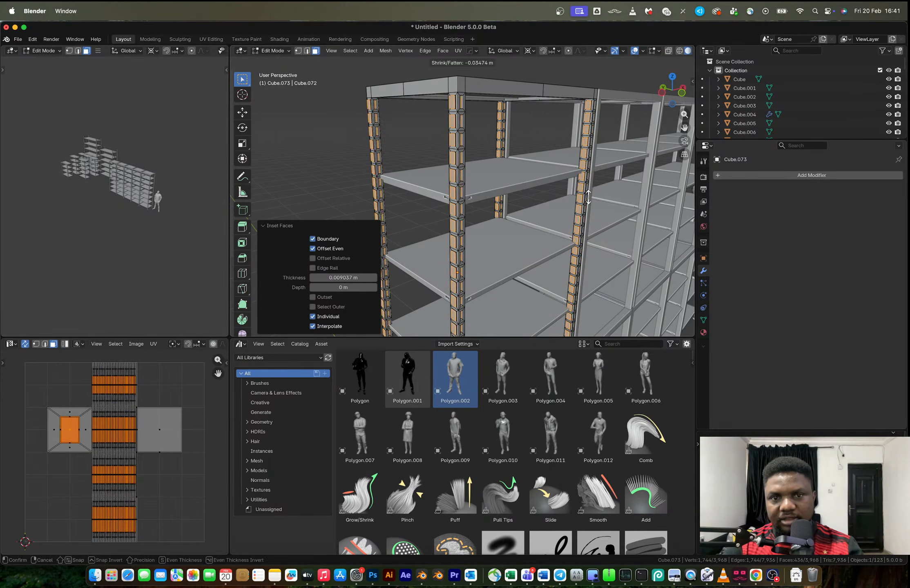
{"action": "left_click", "coordinate": [587, 196]}
{"action": "key", "text": "Tab"}
{"action": "scroll", "coordinate": [581, 175], "scroll_direction": "down", "scroll_amount": 5}
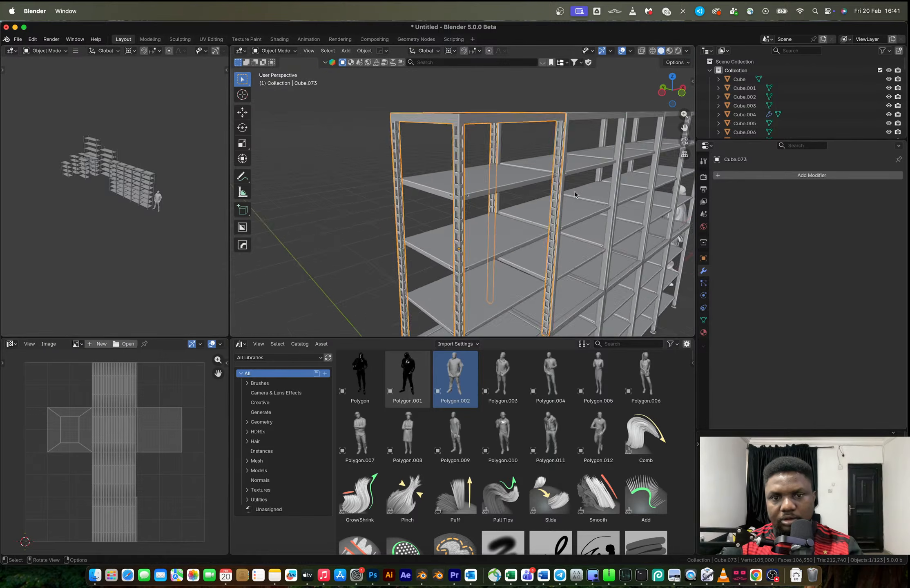
Try to link the first upper frame's object data to the other four upper frames
{"action": "left_click", "coordinate": [577, 154]}
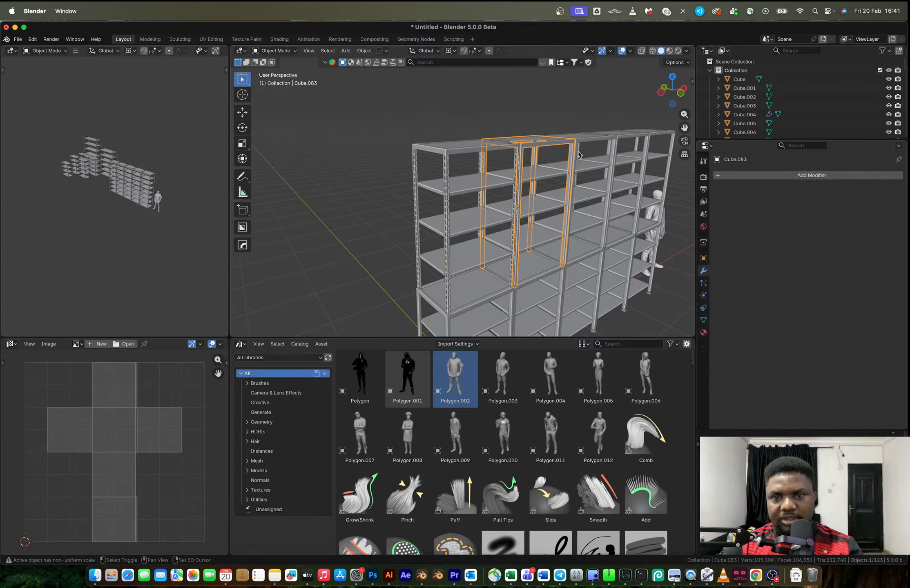
{"action": "middle_click_drag", "start_coordinate": [613, 152], "coordinate": [580, 156]}
{"action": "left_click", "coordinate": [633, 153], "text": "shift"}
{"action": "left_click", "coordinate": [580, 157], "text": "shift"}
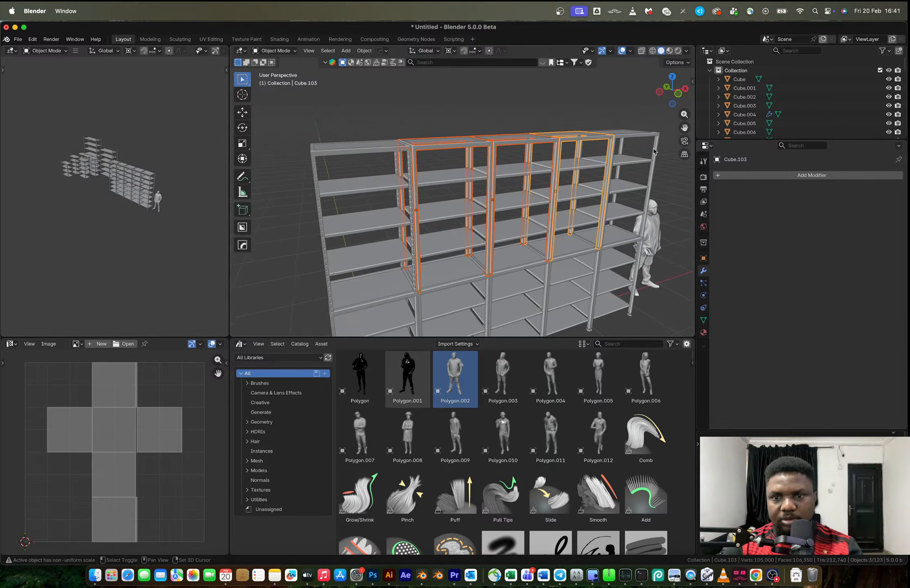
{"action": "left_click", "coordinate": [648, 164], "text": "shift"}
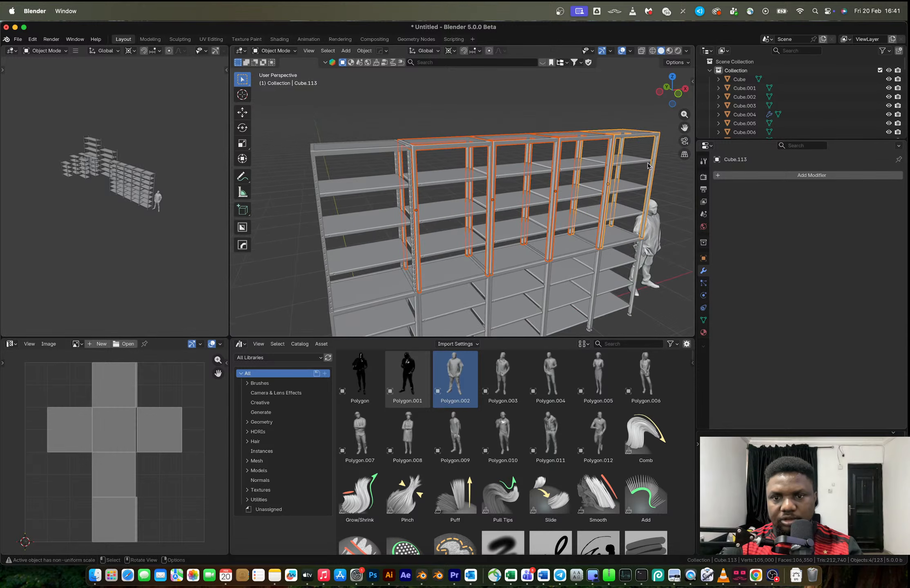
{"action": "left_click", "coordinate": [320, 212], "text": "shift"}
{"action": "key", "text": "ctrl+l"}
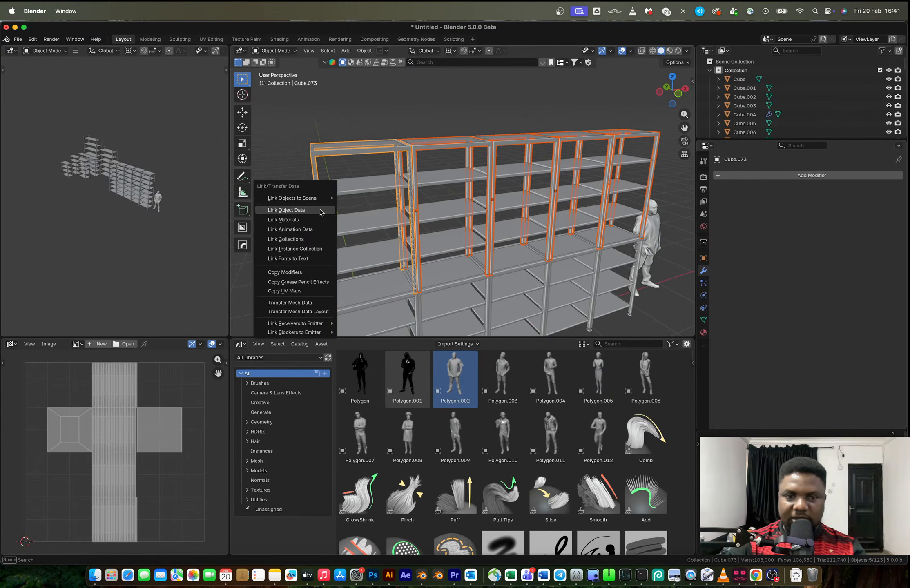
{"action": "left_click", "coordinate": [320, 212]}
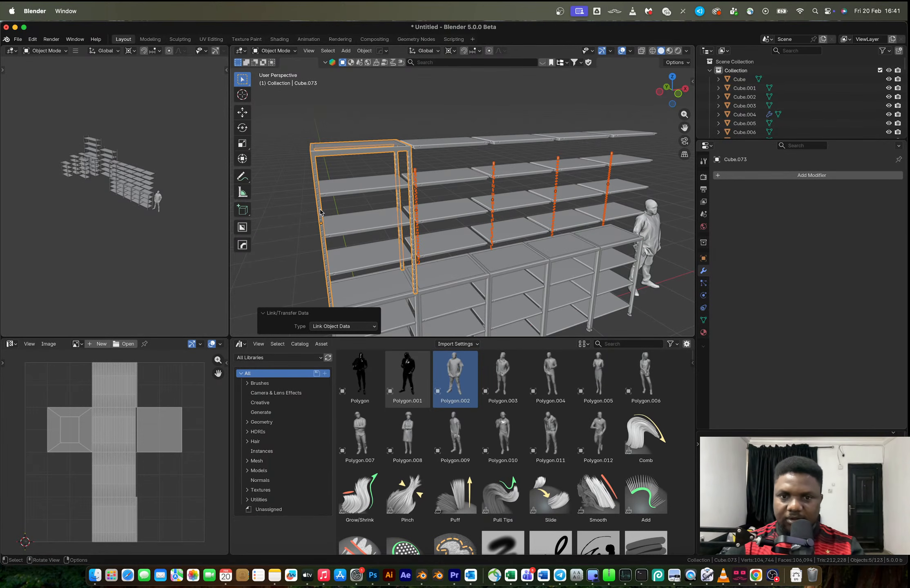
{"action": "key", "text": "ctrl+z"}
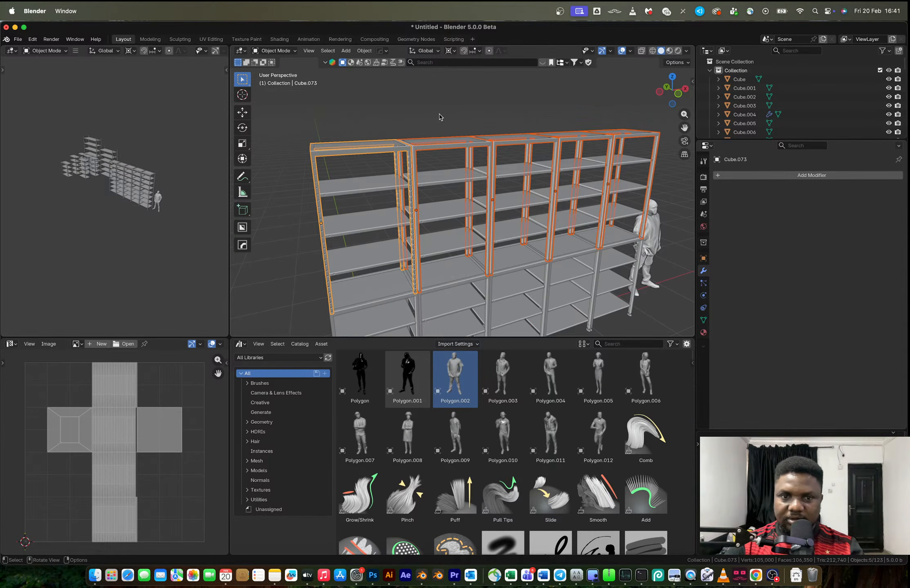
Set the first rack's upper frame origin to its geometry
{"action": "left_click", "coordinate": [375, 169]}
{"action": "left_click", "coordinate": [365, 152]}
{"action": "middle_click_drag", "start_coordinate": [365, 152], "coordinate": [397, 157]}
{"action": "right_click", "coordinate": [397, 156]}
{"action": "mouse_move", "coordinate": [397, 157]}
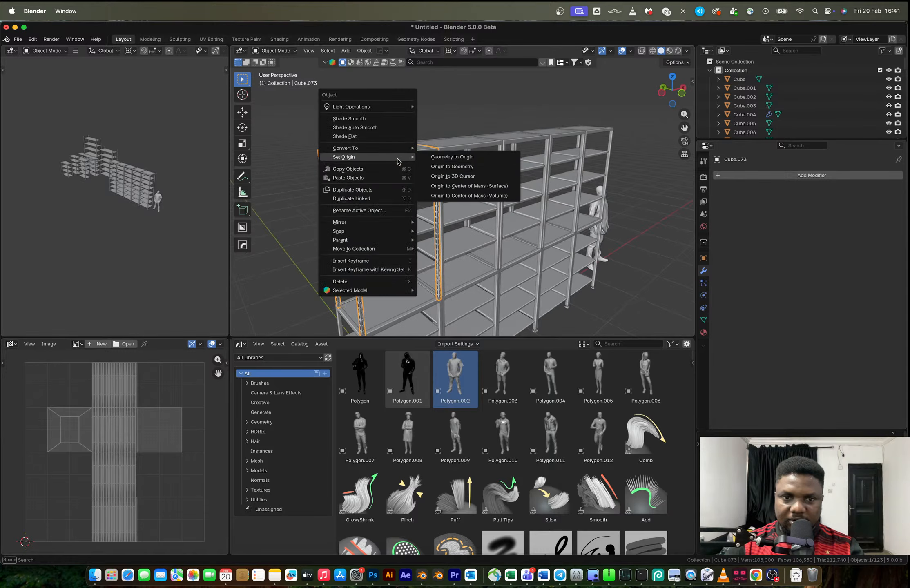
{"action": "left_click", "coordinate": [448, 166]}
Set the origins of all five upper frames to their geometry
{"action": "left_click", "coordinate": [502, 156], "text": "shift"}
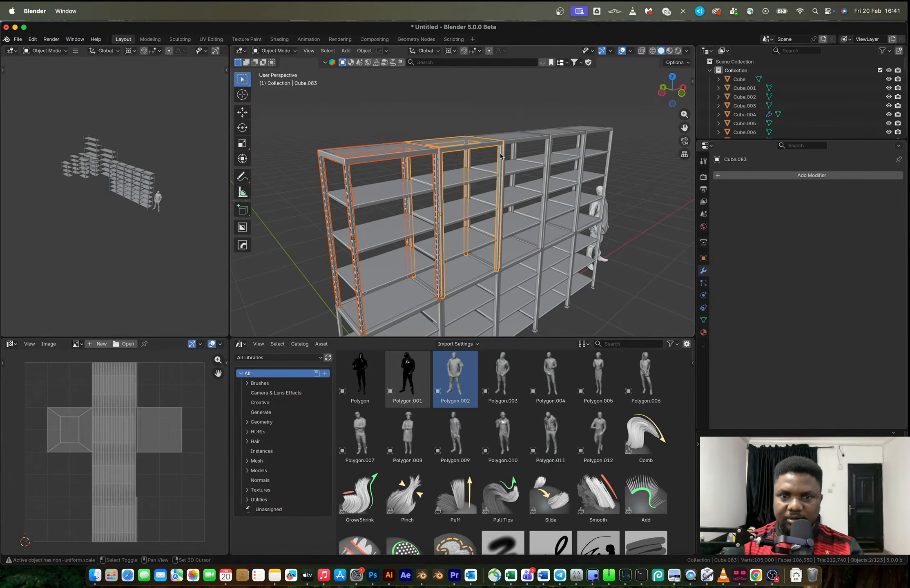
{"action": "left_click", "coordinate": [505, 154], "text": "shift"}
{"action": "left_click", "coordinate": [583, 141], "text": "shift"}
{"action": "left_click", "coordinate": [609, 141], "text": "shift"}
{"action": "right_click", "coordinate": [608, 141]}
{"action": "mouse_move", "coordinate": [610, 139]}
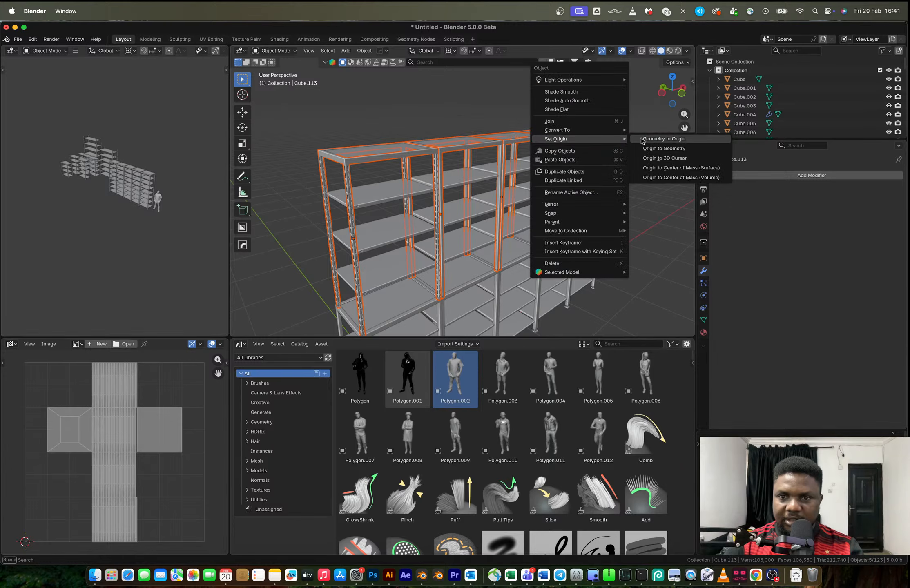
{"action": "left_click", "coordinate": [665, 148]}
{"action": "middle_click_drag", "start_coordinate": [554, 200], "coordinate": [503, 188]}
{"action": "right_click", "coordinate": [503, 187]}
{"action": "mouse_move", "coordinate": [506, 186]}
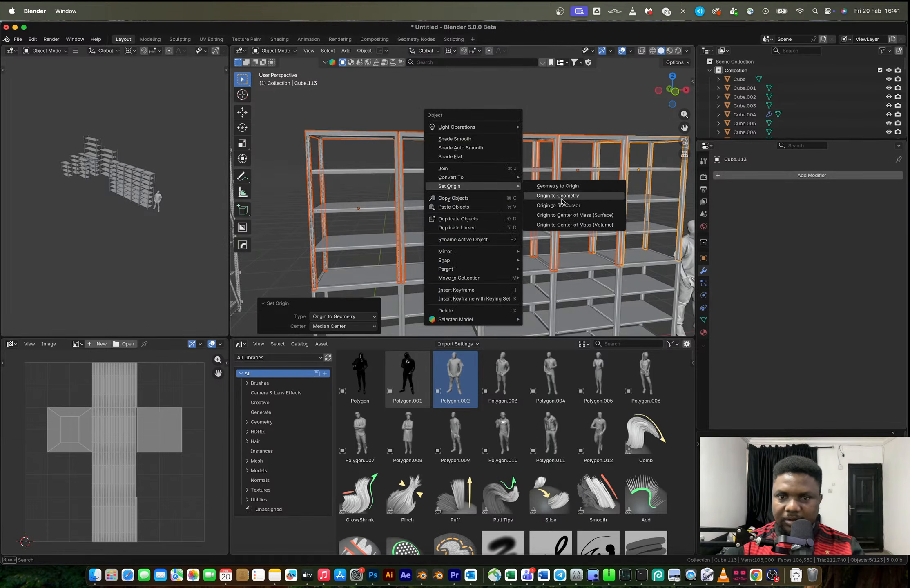
{"action": "left_click", "coordinate": [562, 199]}
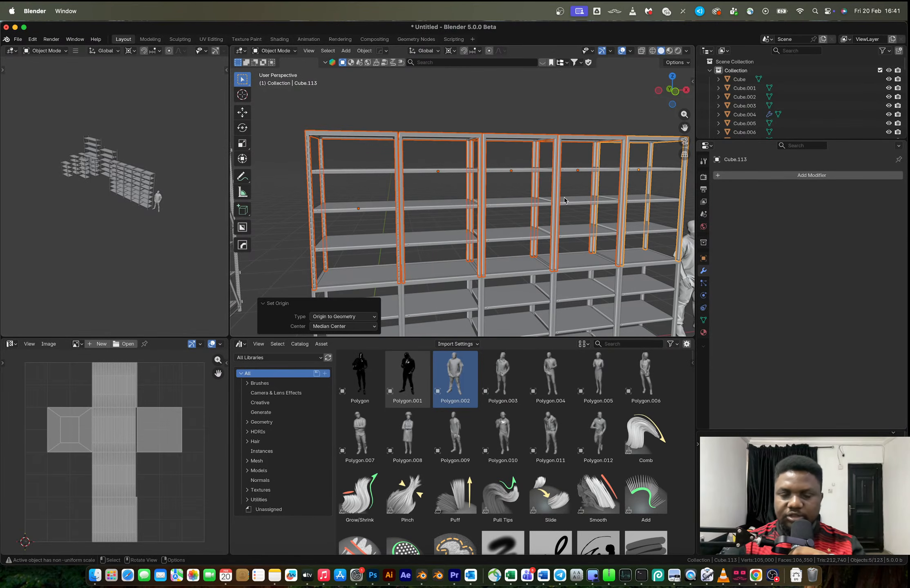
Retry linking the object data of the recessed first frame to the four plain upper frames
{"action": "left_click", "coordinate": [308, 190], "text": "shift"}
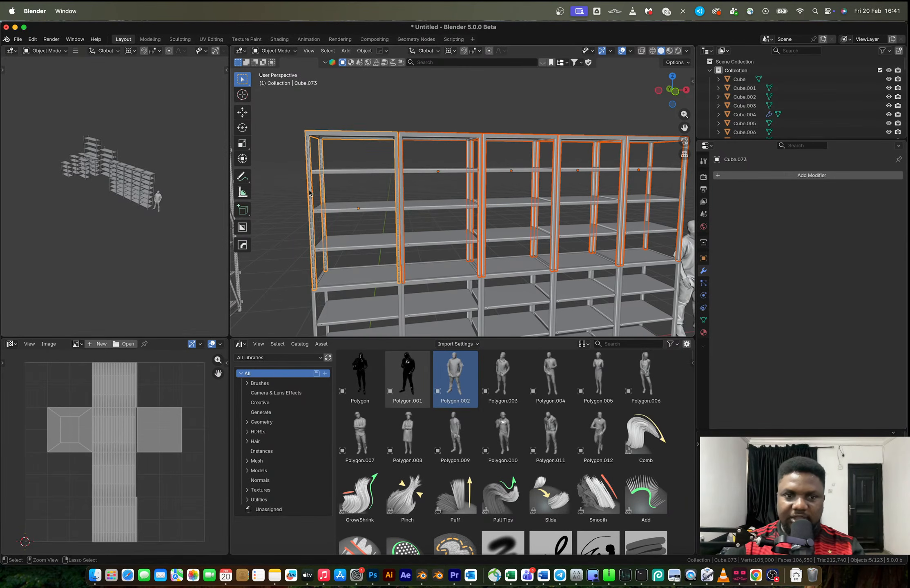
{"action": "key", "text": "ctrl+l"}
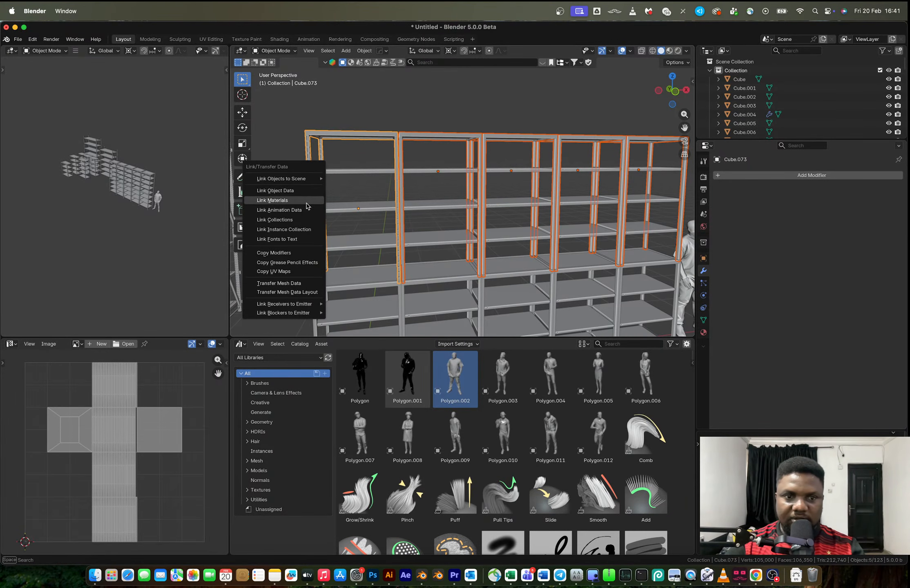
{"action": "left_click", "coordinate": [304, 191]}
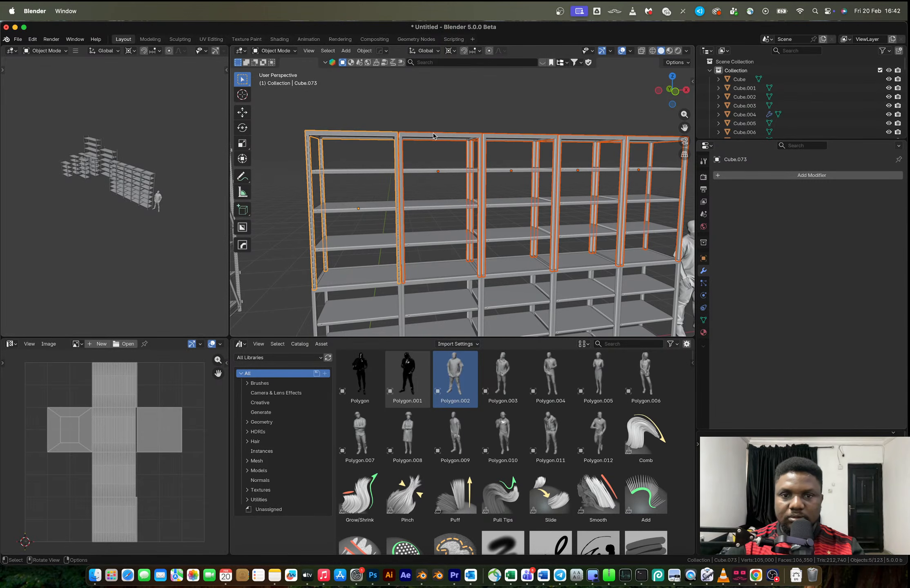
Delete the four plain upper frames of the second to fifth racks, keeping their shelves
{"action": "left_click", "coordinate": [464, 136]}
{"action": "left_click", "coordinate": [516, 138], "text": "shift"}
{"action": "left_click", "coordinate": [581, 139], "text": "shift"}
{"action": "left_click", "coordinate": [642, 138], "text": "shift"}
{"action": "key", "text": "Delete"}
{"action": "scroll", "coordinate": [504, 177], "scroll_direction": "down", "scroll_amount": 5}
{"action": "scroll", "coordinate": [417, 209], "scroll_direction": "up", "scroll_amount": 3}
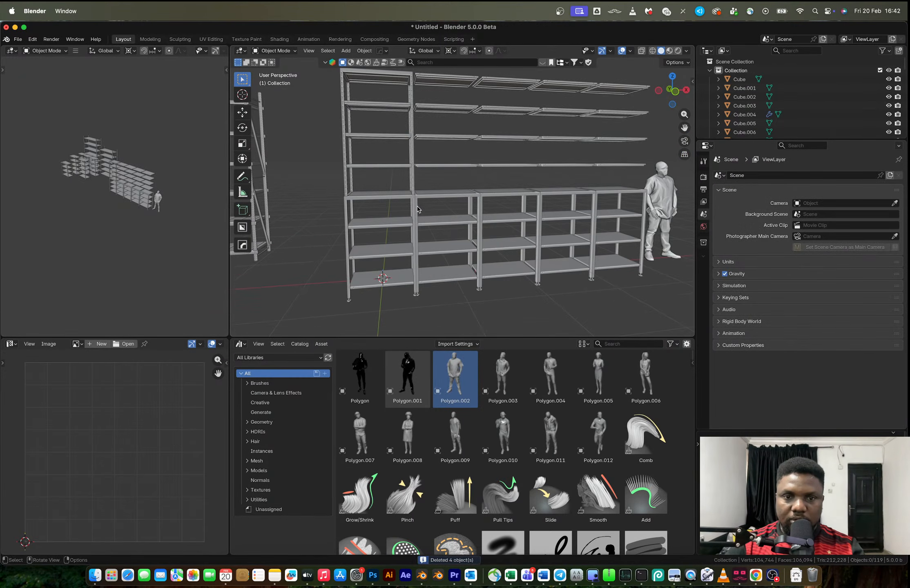
Delete the five lower frames of the rack row, keeping their shelves
{"action": "left_click", "coordinate": [412, 211]}
{"action": "left_click", "coordinate": [471, 211], "text": "shift"}
{"action": "left_click", "coordinate": [531, 208], "text": "shift"}
{"action": "left_click", "coordinate": [580, 207], "text": "shift"}
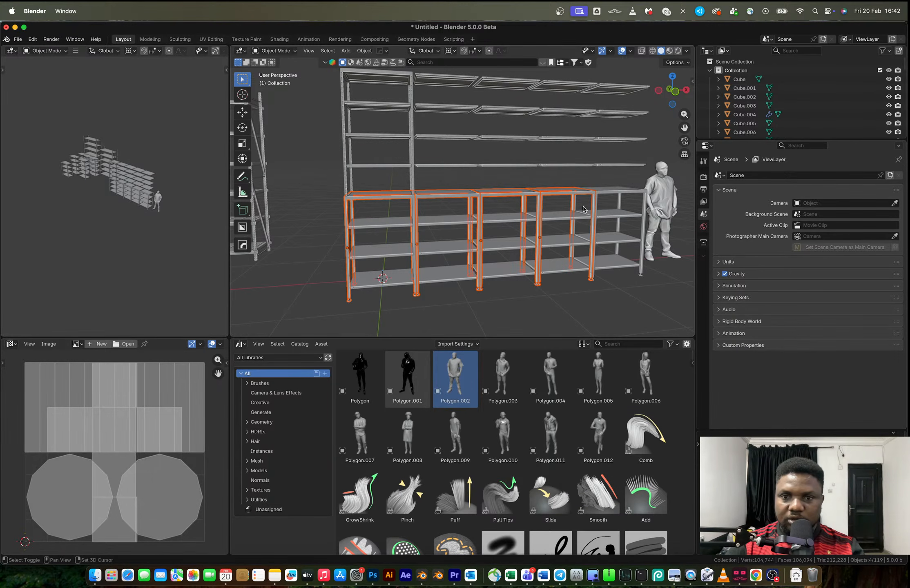
{"action": "left_click", "coordinate": [617, 206], "text": "shift"}
{"action": "key", "text": "x"}
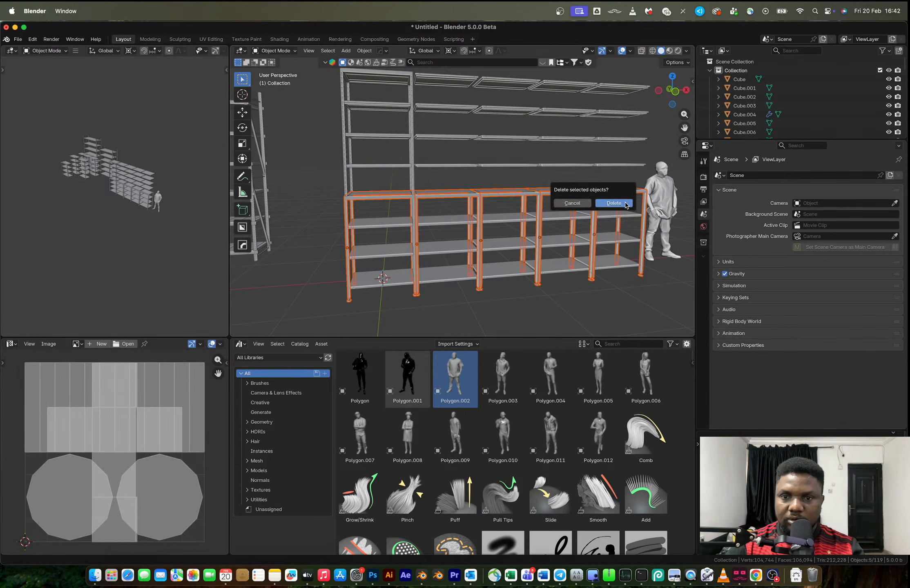
{"action": "left_click", "coordinate": [612, 205]}
Duplicate the recessed upper frame about 1.528 m downward along Z to serve as the first rack's lower frame
{"action": "left_click", "coordinate": [413, 153]}
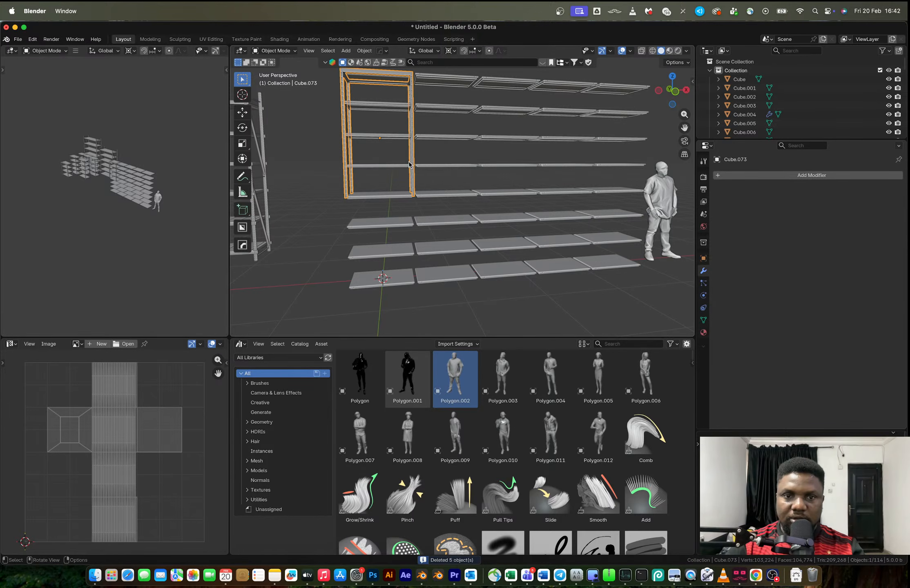
{"action": "key", "text": "shift+d"}
{"action": "key", "text": "z"}
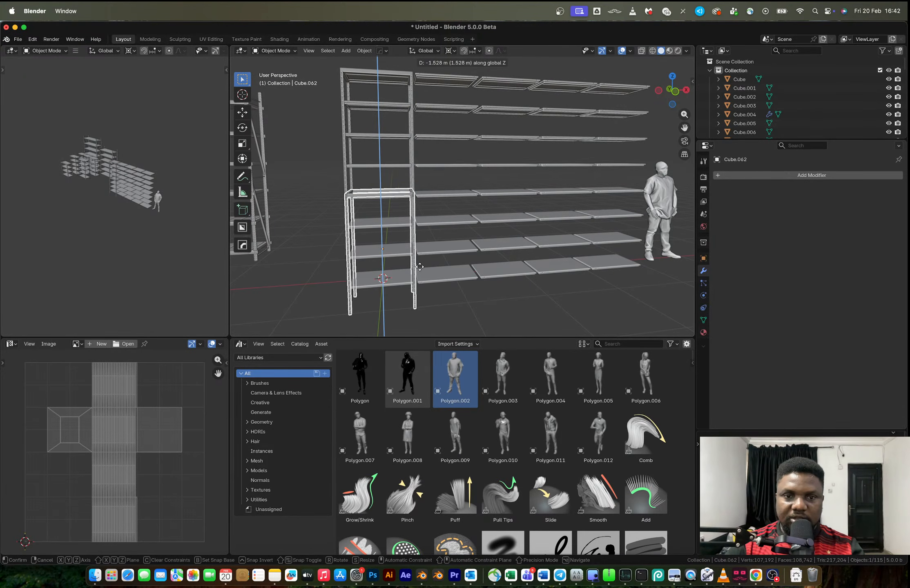
{"action": "left_click", "coordinate": [420, 266]}
Lower the duplicated frame about 0.025 m along Z to align it with the shelf at the joint
{"action": "middle_click_drag", "start_coordinate": [420, 267], "coordinate": [474, 264]}
{"action": "scroll", "coordinate": [425, 233], "scroll_direction": "up", "scroll_amount": 5}
{"action": "middle_click_drag", "start_coordinate": [402, 225], "coordinate": [442, 179], "text": "shift"}
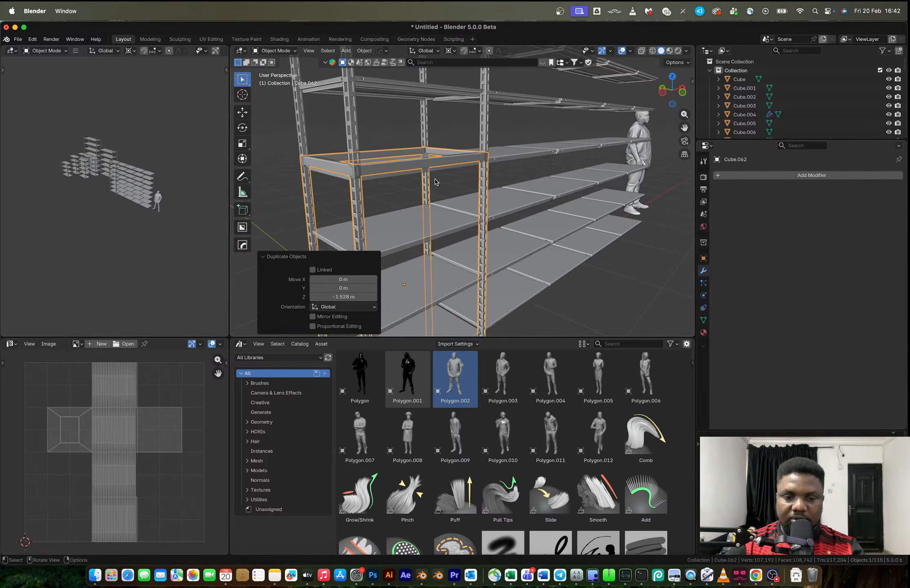
{"action": "key", "text": "g"}
{"action": "key", "text": "z"}
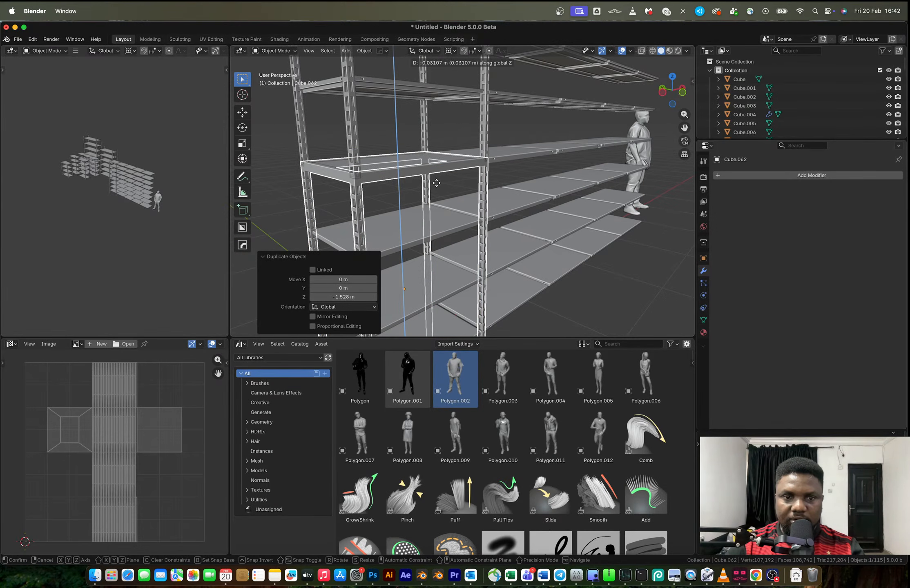
{"action": "left_click", "coordinate": [437, 182]}
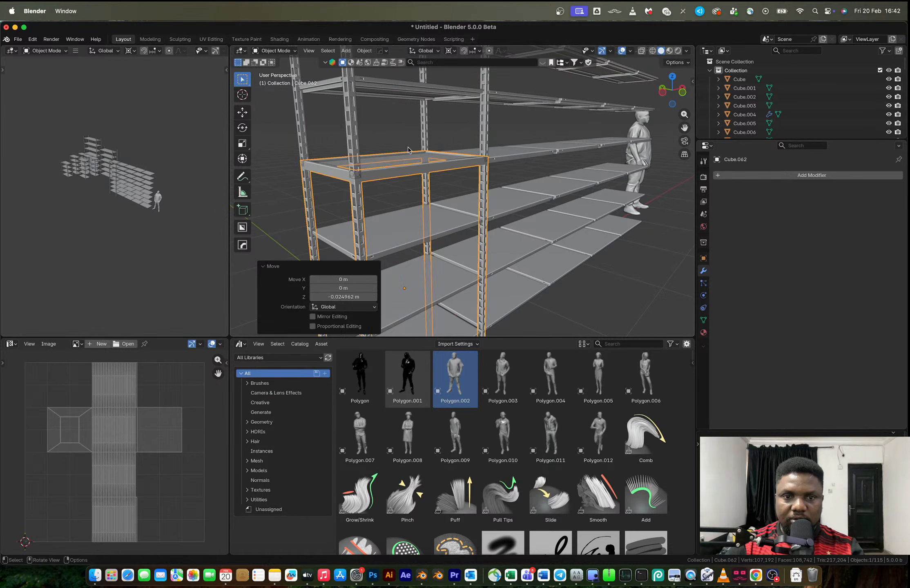
{"action": "left_click", "coordinate": [367, 156]}
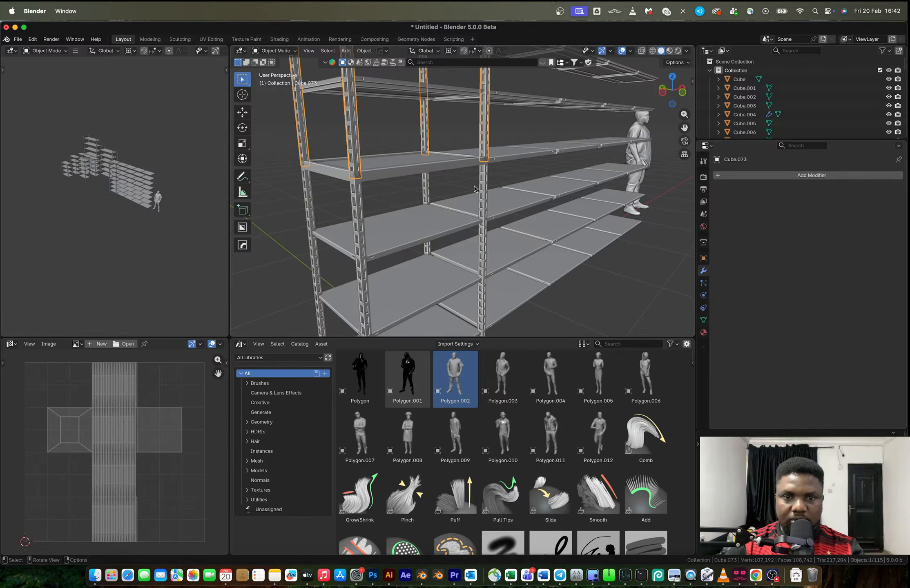
{"action": "key", "text": "s"}
{"action": "left_click", "coordinate": [493, 200]}
{"action": "middle_click_drag", "start_coordinate": [493, 197], "coordinate": [442, 212]}
{"action": "left_click", "coordinate": [461, 189]}
{"action": "scroll", "coordinate": [454, 187], "scroll_direction": "down", "scroll_amount": 4}
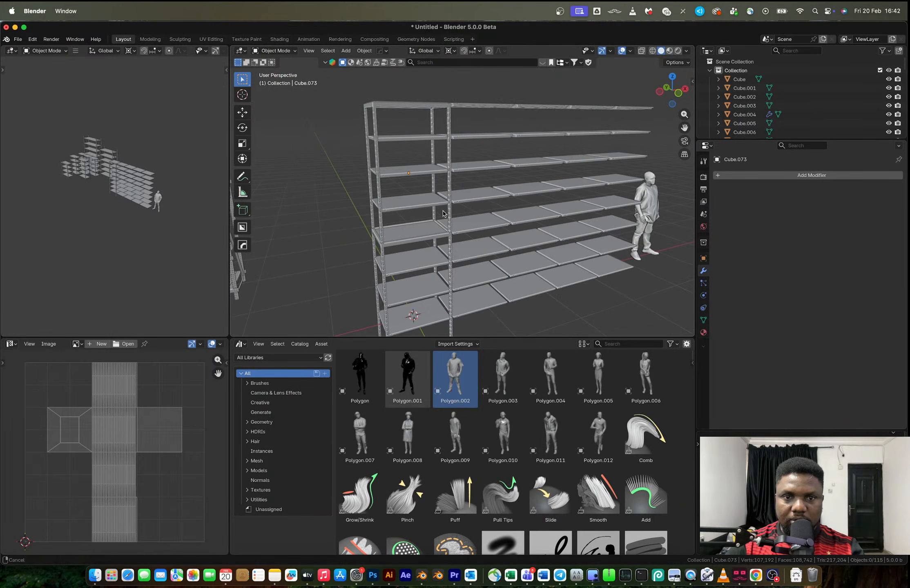
Raise the first rack's upper and lower frames together by about 0.0097 m along Z to align them with the shelves
{"action": "left_click", "coordinate": [455, 150]}
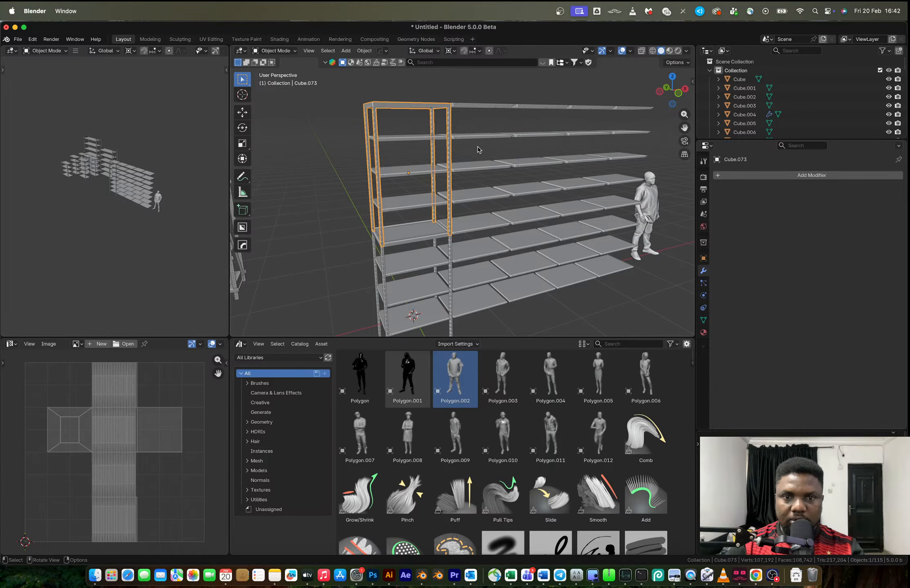
{"action": "left_click", "coordinate": [450, 243], "text": "shift"}
{"action": "left_click", "coordinate": [679, 95]}
{"action": "scroll", "coordinate": [440, 142], "scroll_direction": "up", "scroll_amount": 3}
{"action": "middle_click_drag", "start_coordinate": [440, 142], "coordinate": [441, 197], "text": "shift"}
{"action": "scroll", "coordinate": [419, 176], "scroll_direction": "up", "scroll_amount": 2}
{"action": "scroll", "coordinate": [400, 157], "scroll_direction": "up", "scroll_amount": 2}
{"action": "key", "text": "g"}
{"action": "key", "text": "z"}
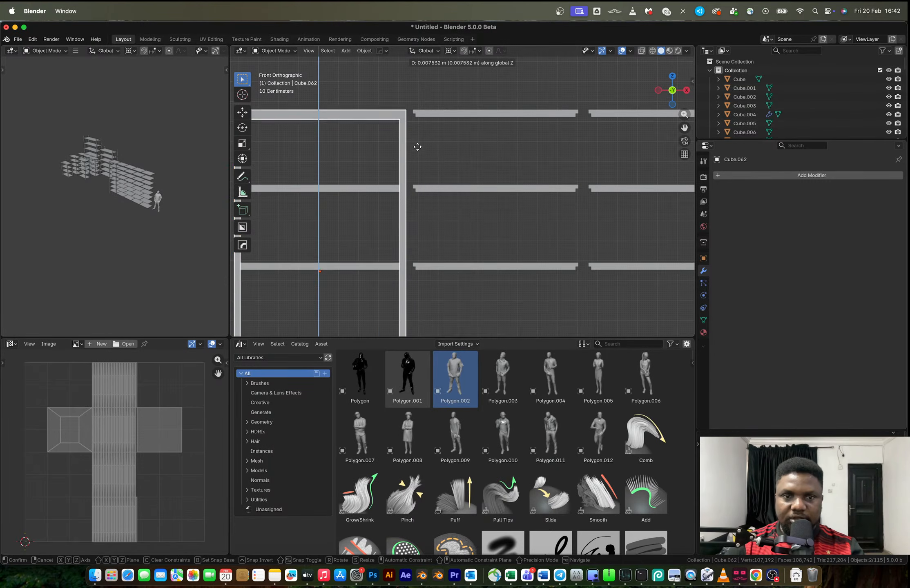
{"action": "left_click", "coordinate": [417, 145]}
{"action": "scroll", "coordinate": [400, 172], "scroll_direction": "down", "scroll_amount": 4}
{"action": "scroll", "coordinate": [398, 175], "scroll_direction": "up", "scroll_amount": 3}
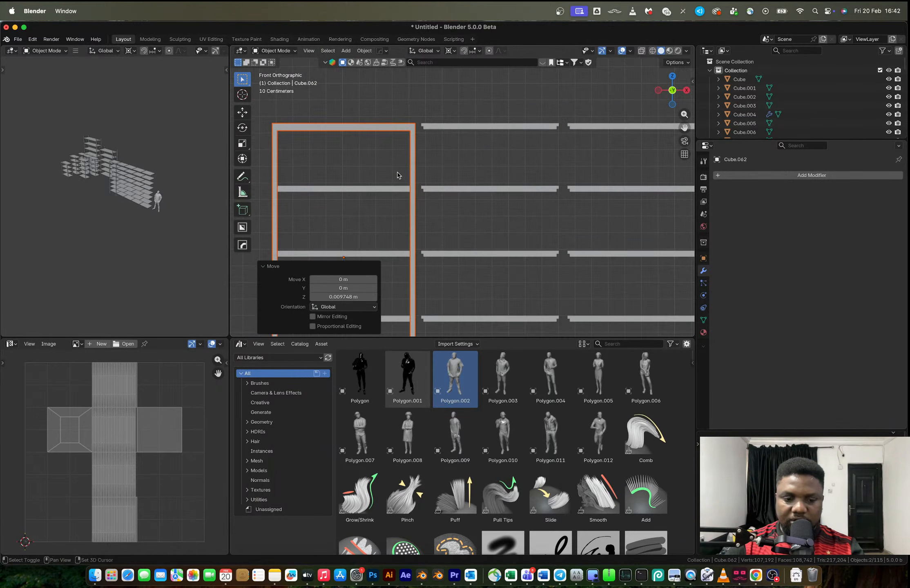
{"action": "key", "text": "shift+d"}
{"action": "key", "text": "x"}
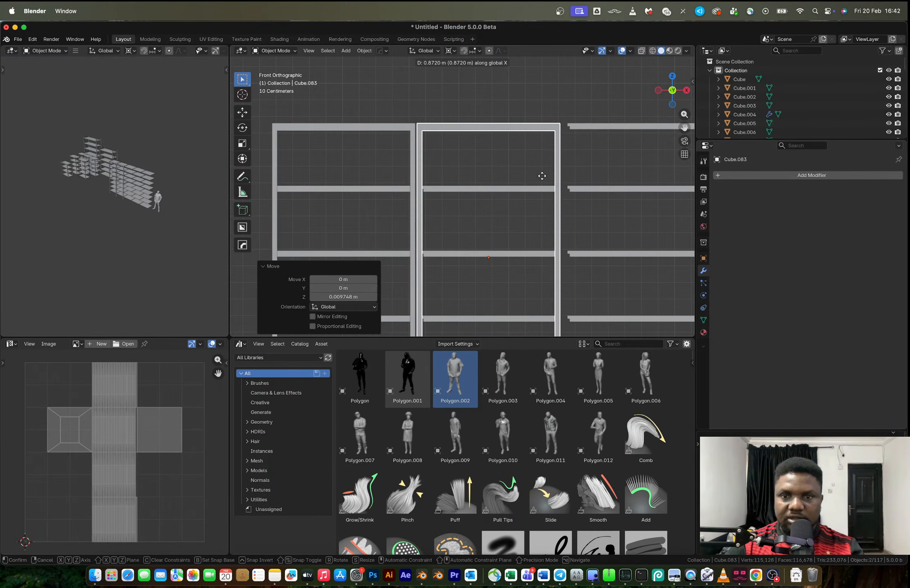
{"action": "left_click", "coordinate": [542, 177]}
{"action": "key", "text": "super+z"}
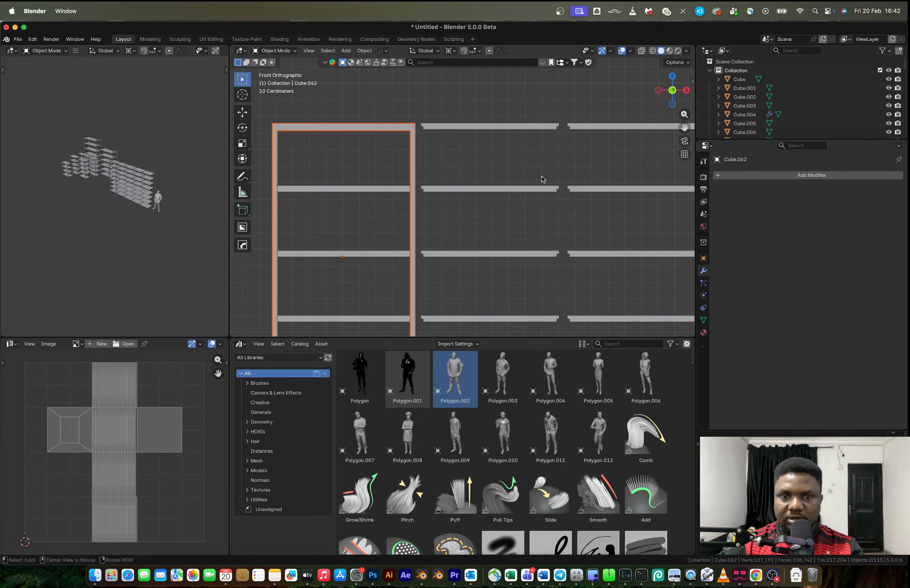
With X-ray on, duplicate both first-rack frames along X at 0.88262 m spacing, repeating until the second to fifth racks have frames
{"action": "key", "text": "alt+z"}
{"action": "key", "text": "shift+d"}
{"action": "key", "text": "x"}
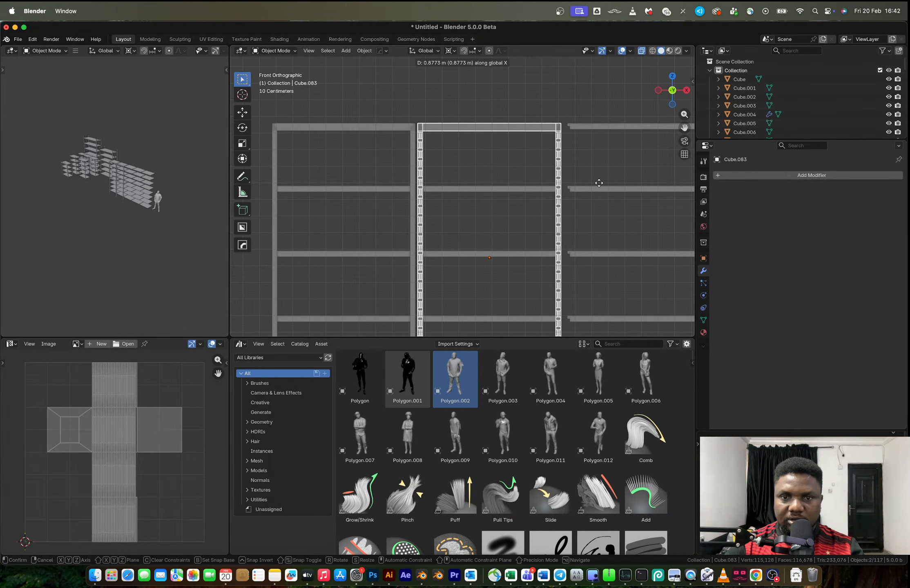
{"action": "left_click", "coordinate": [599, 185]}
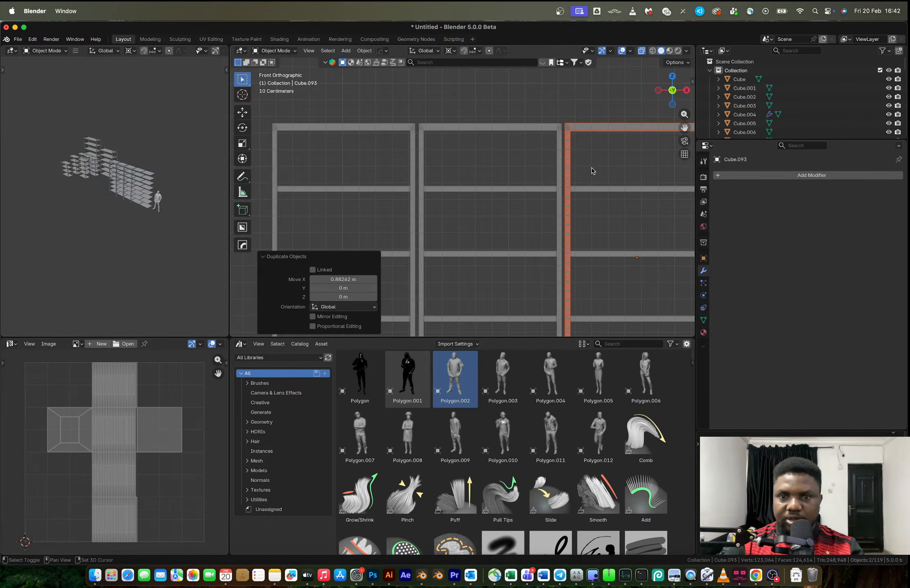
{"action": "middle_click_drag", "start_coordinate": [605, 171], "coordinate": [331, 178], "text": "shift"}
{"action": "key", "text": "shift+r"}
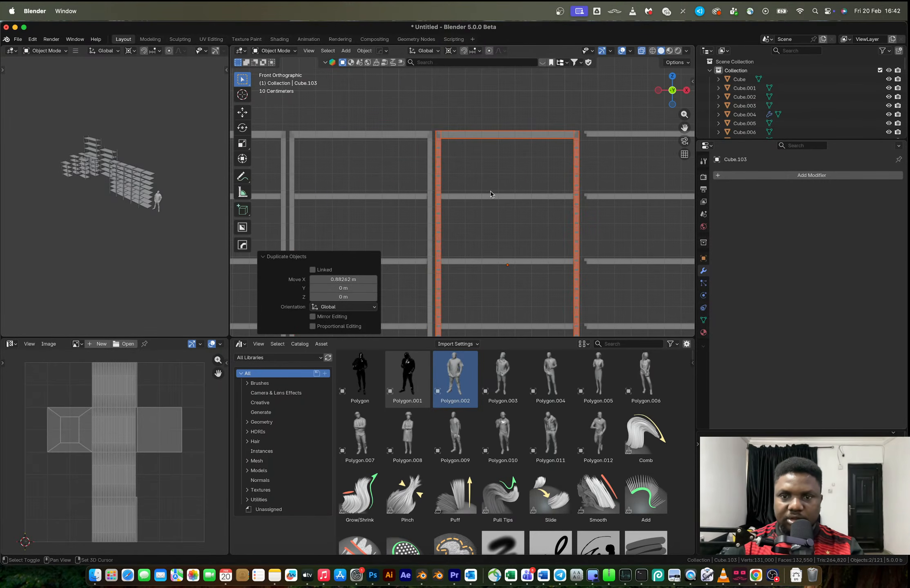
{"action": "key", "text": "shift+r"}
{"action": "middle_click_drag", "start_coordinate": [561, 175], "coordinate": [393, 178], "text": "shift"}
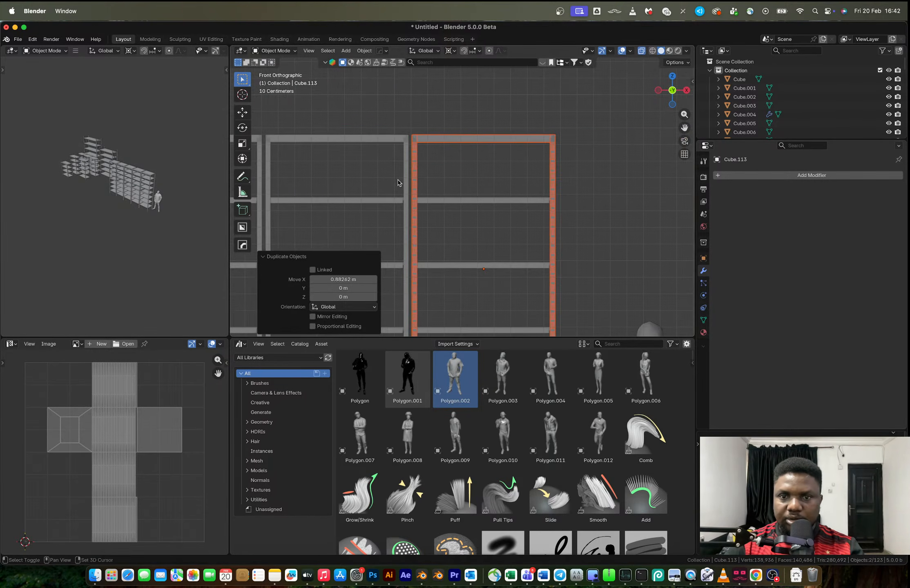
Deselect the frames, turn off X-ray, and look over the whole five-bay rack row in perspective
{"action": "scroll", "coordinate": [493, 177], "scroll_direction": "down", "scroll_amount": 4}
{"action": "middle_click_drag", "start_coordinate": [493, 177], "coordinate": [561, 199]}
{"action": "left_click", "coordinate": [559, 202]}
{"action": "scroll", "coordinate": [557, 203], "scroll_direction": "down", "scroll_amount": 5}
{"action": "key", "text": "alt+z"}
{"action": "middle_click_drag", "start_coordinate": [457, 195], "coordinate": [501, 225]}
{"action": "scroll", "coordinate": [476, 201], "scroll_direction": "down", "scroll_amount": 2}
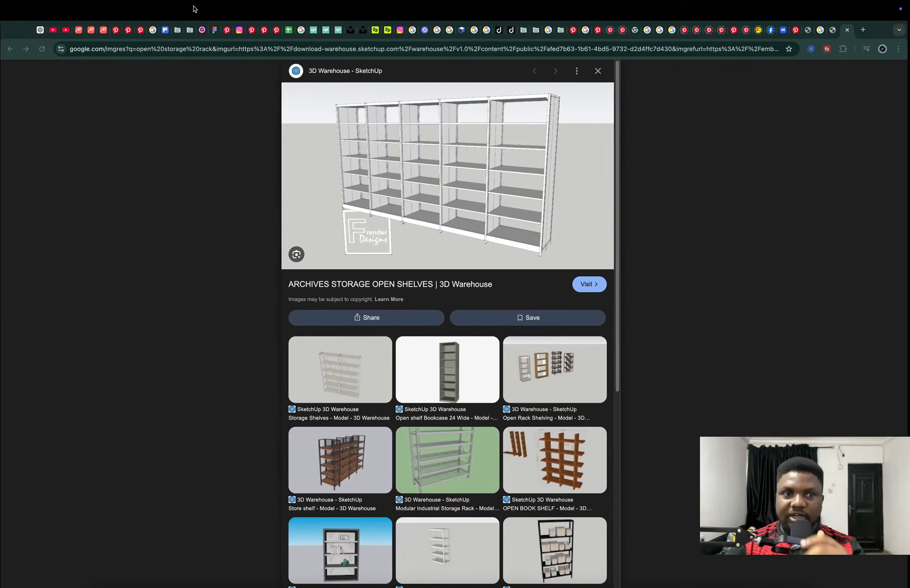
In the tracking spreadsheet in Chrome, set Open storage rack's status to Done and enter $7 beside it
{"action": "left_click", "coordinate": [288, 30]}
{"action": "left_click", "coordinate": [498, 432]}
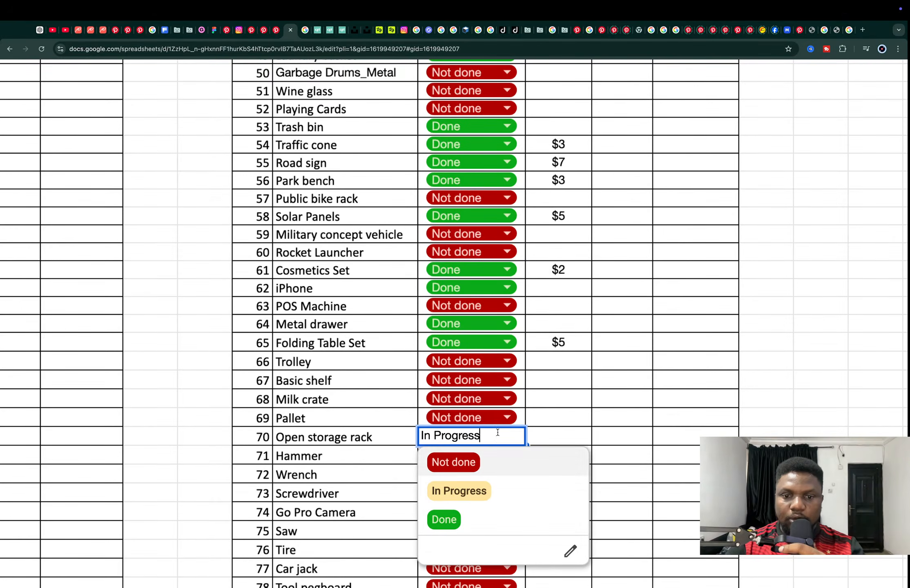
{"action": "left_click", "coordinate": [471, 515]}
{"action": "double_click", "coordinate": [544, 436]}
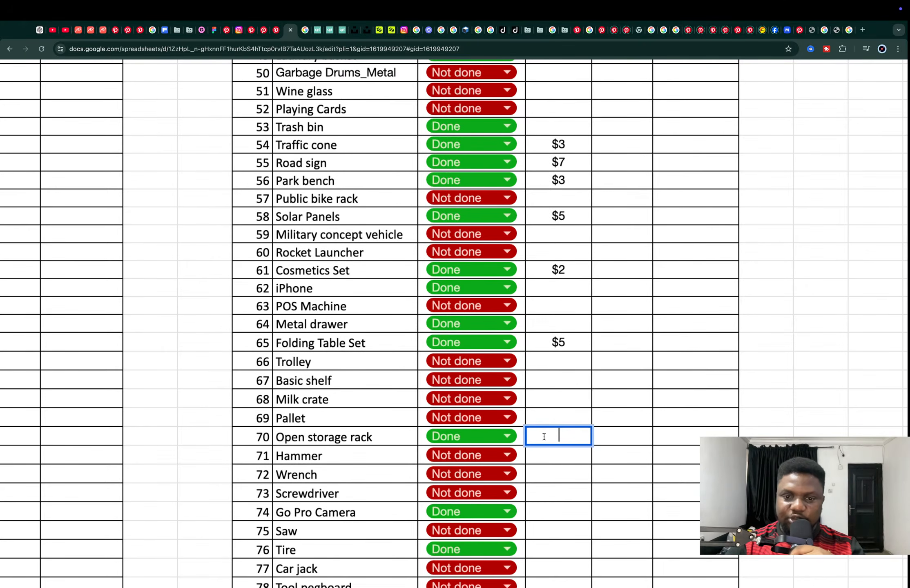
{"action": "type", "text": "7"}
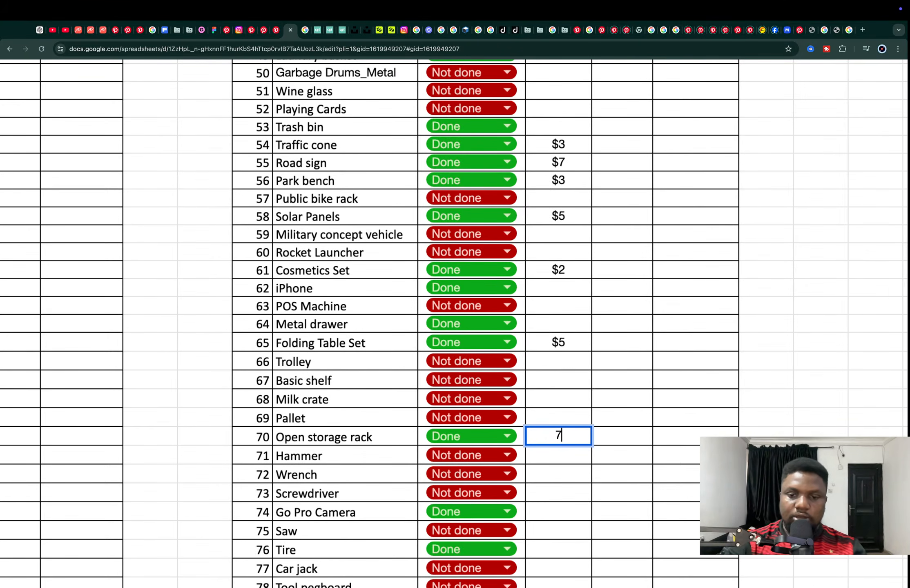
{"action": "key", "text": "BackSpace"}
{"action": "type", "text": "$"}
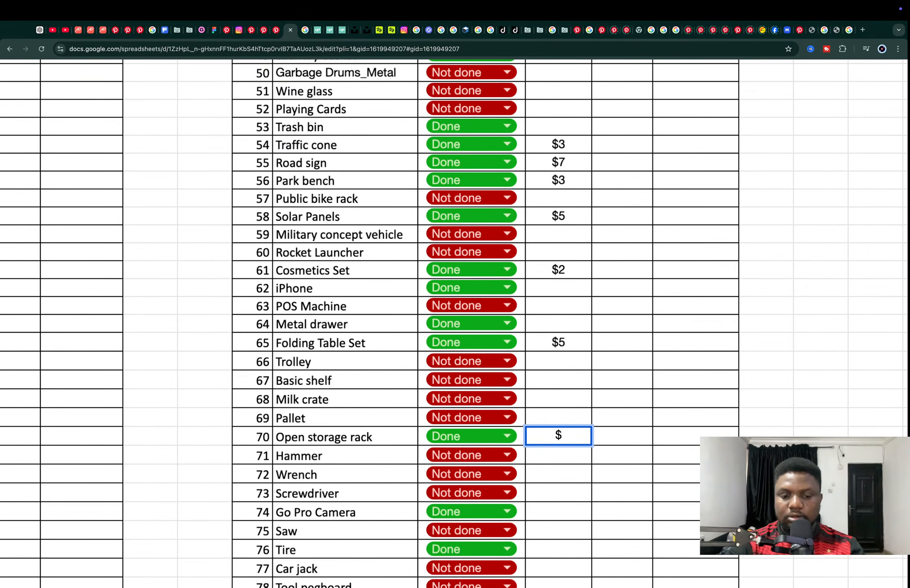
{"action": "type", "text": "7"}
{"action": "left_click", "coordinate": [555, 421]}
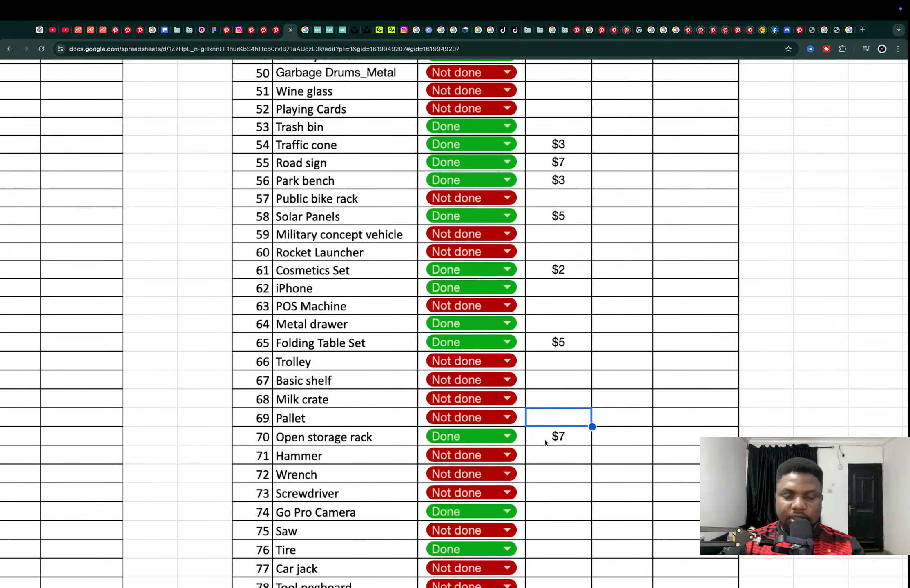
Switch to Blender and point the save dialog to the parent folder of the CG Trader models
{"action": "key", "text": "super+Tab"}
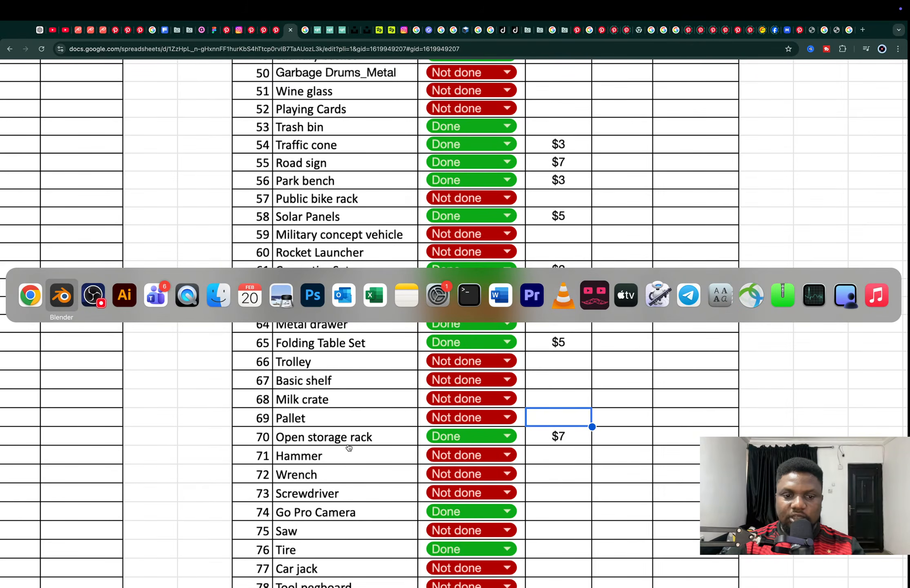
{"action": "key", "text": "Escape"}
{"action": "key", "text": "super+Tab"}
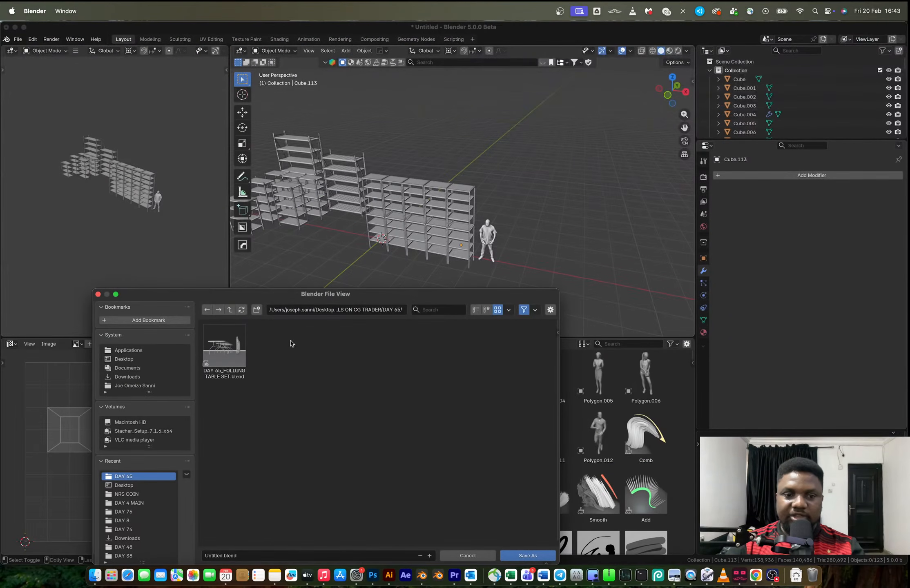
{"action": "left_click", "coordinate": [380, 311]}
{"action": "left_click_drag", "start_coordinate": [385, 310], "coordinate": [429, 310]}
{"action": "key", "text": "BackSpace"}
{"action": "key", "text": "Return"}
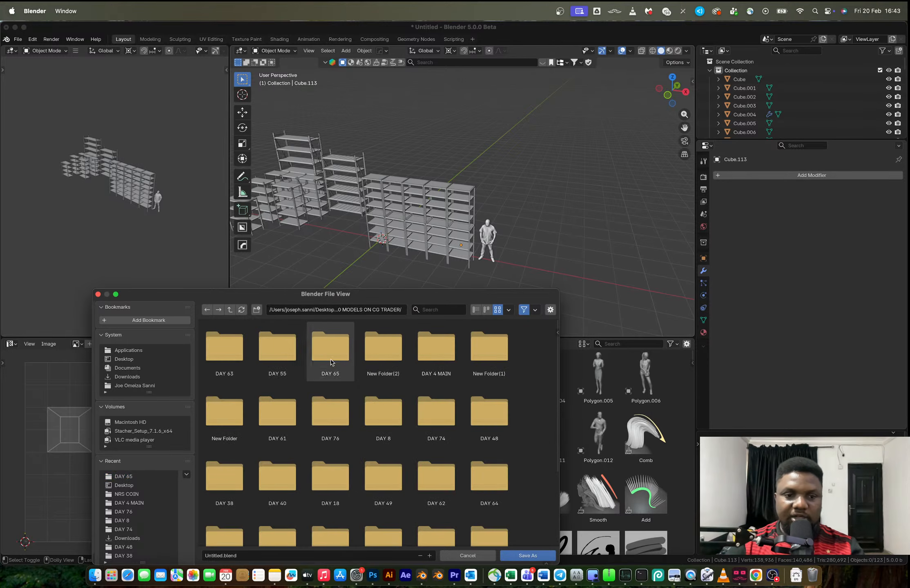
Create a new folder named DAY 70 among the CG Trader model folders
{"action": "left_click", "coordinate": [256, 310]}
{"action": "type", "text": "DAY"}
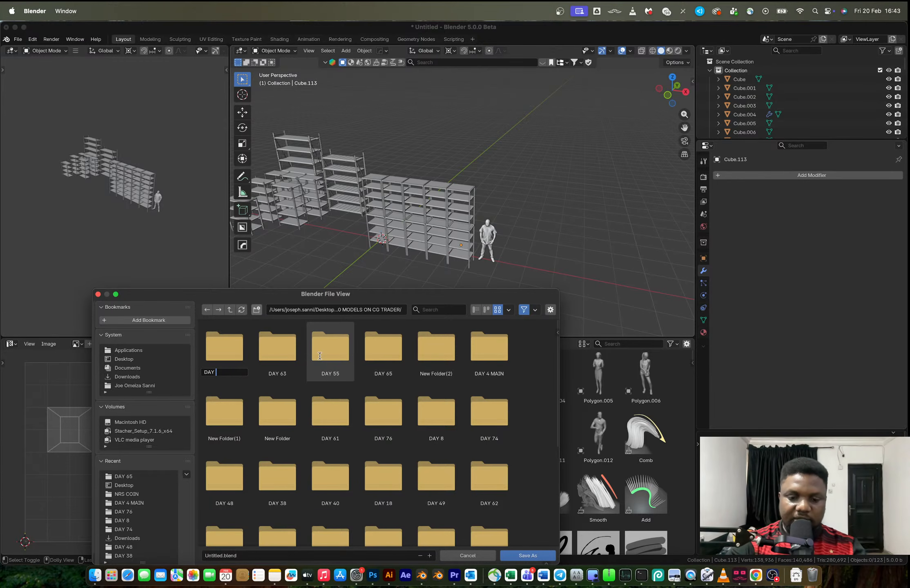
{"action": "type", "text": " 70"}
{"action": "key", "text": "Return"}
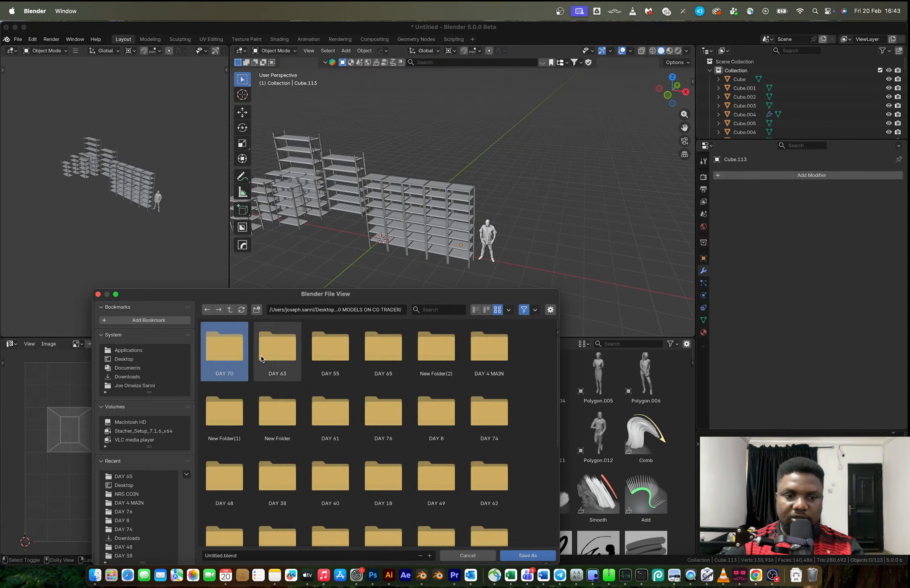
Save the rack scene in the DAY 70 folder as DAY 70_OPEN STORAGE RACK.blend
{"action": "double_click", "coordinate": [219, 350]}
{"action": "left_click", "coordinate": [288, 556]}
{"action": "type", "text": "DAY 70_"}
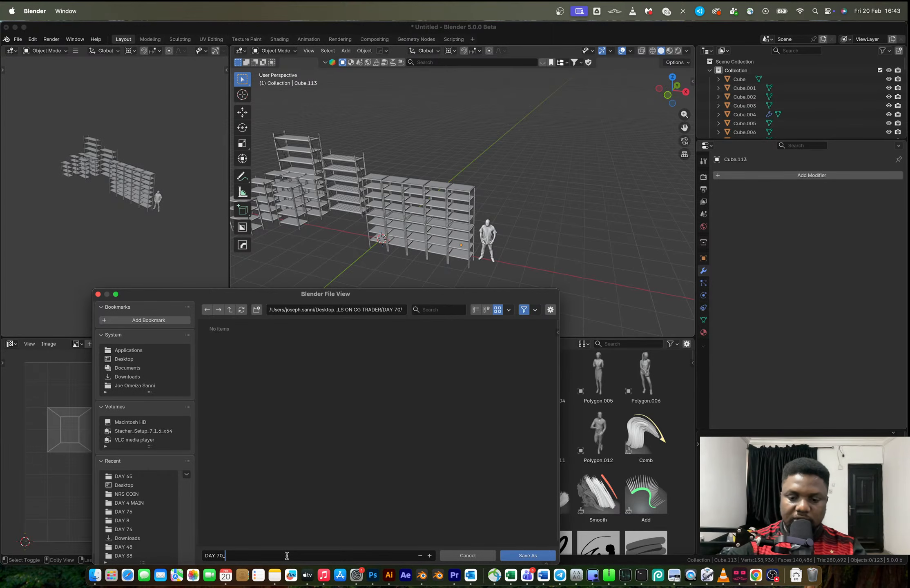
{"action": "type", "text": "OPEN STORAGE "}
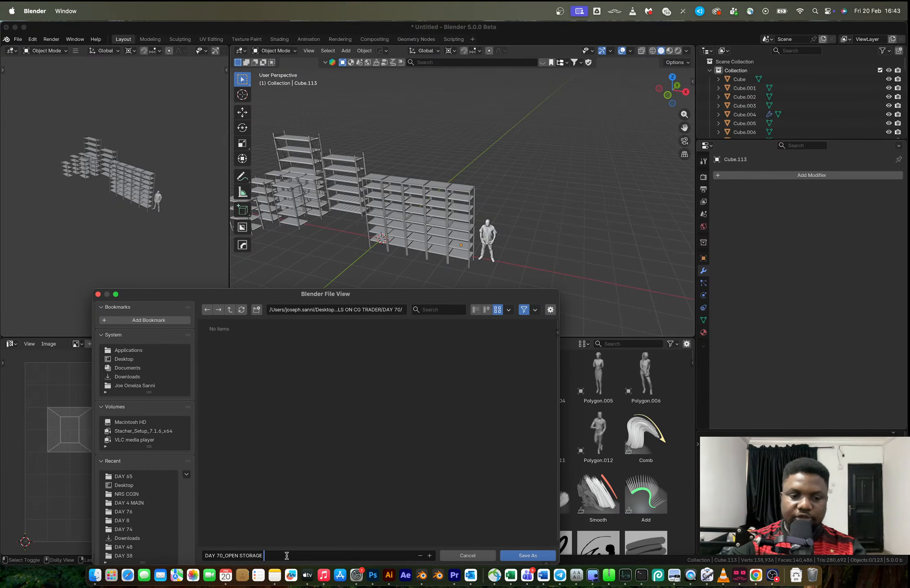
{"action": "type", "text": "RACK"}
{"action": "key", "text": "Return"}
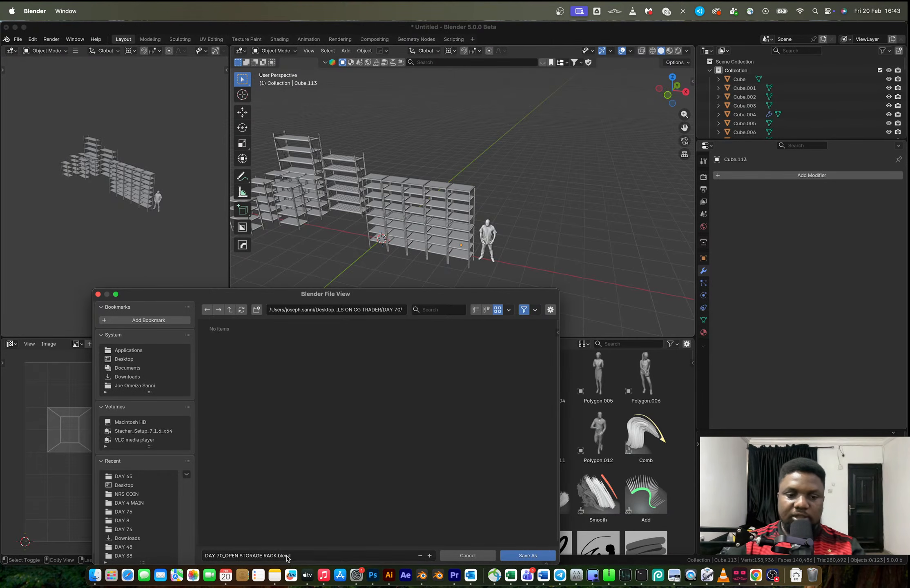
{"action": "left_click", "coordinate": [524, 556]}
{"action": "key", "text": "super+s"}
{"action": "middle_click_drag", "start_coordinate": [530, 266], "coordinate": [422, 236]}
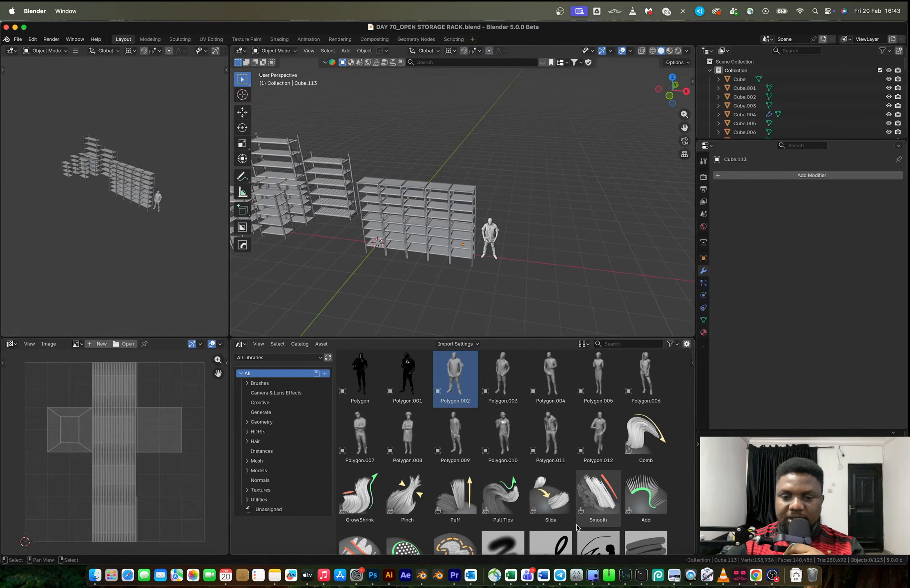
Switch to the YouTube livestream page in Chrome, reload it, and check the channel's view and subscriber statistics
{"action": "key", "text": "ctrl+Right"}
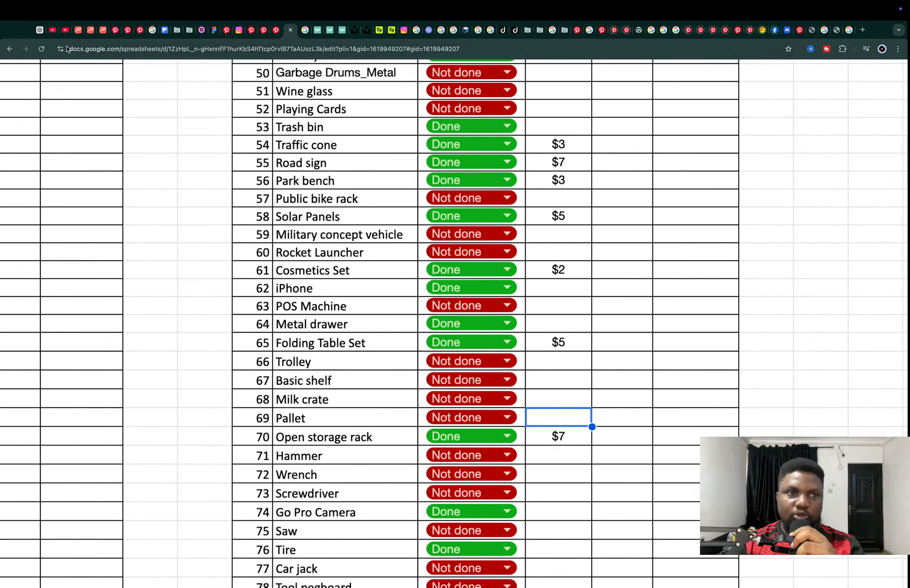
{"action": "left_click", "coordinate": [64, 30]}
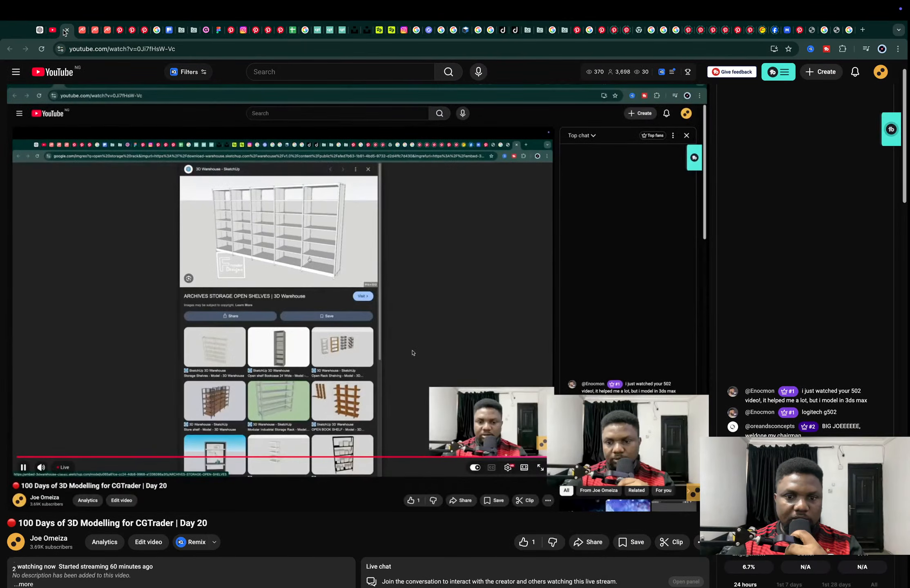
{"action": "left_click", "coordinate": [43, 48]}
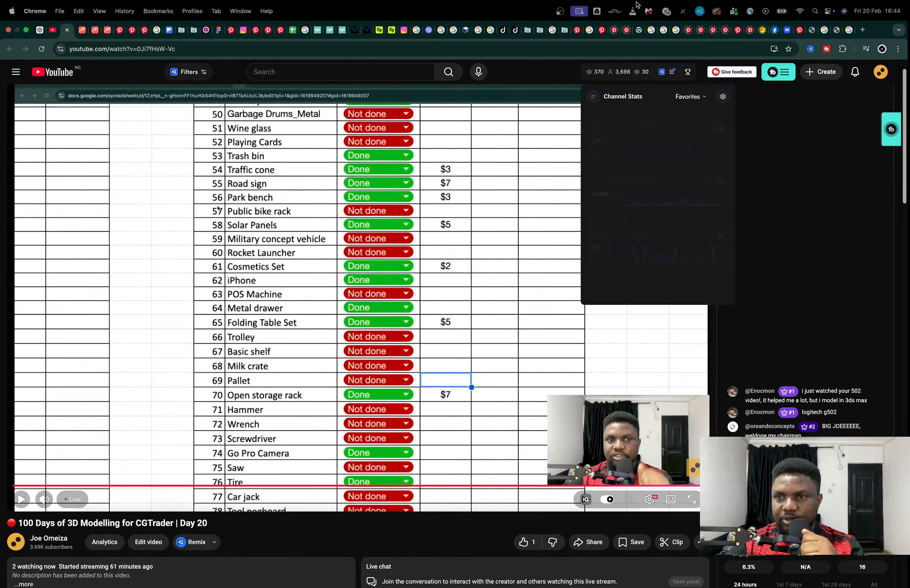
{"action": "mouse_move", "coordinate": [621, 73]}
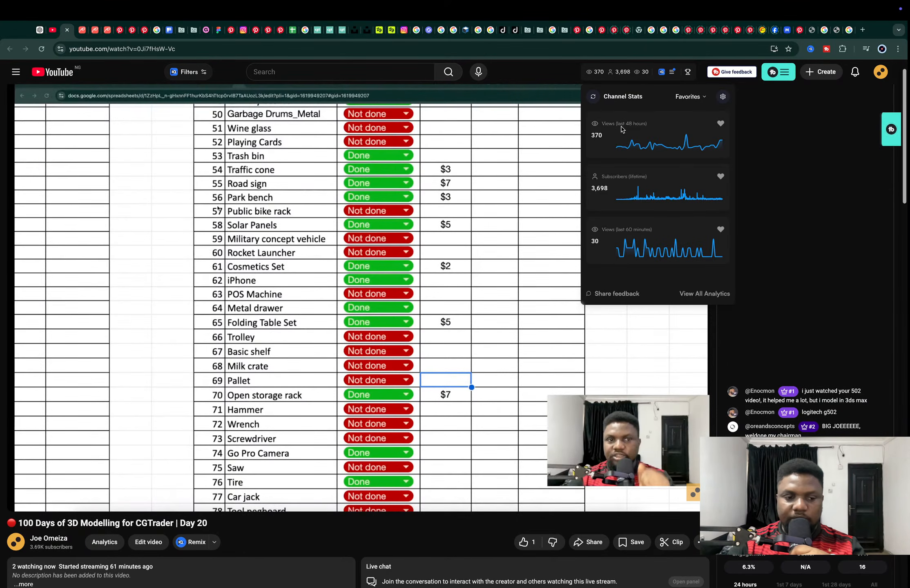
{"action": "left_click", "coordinate": [184, 144]}
Switch to OBS to bring up the livestream controls
{"action": "key", "text": "super+Tab"}
{"action": "key", "text": "super+Tab"}
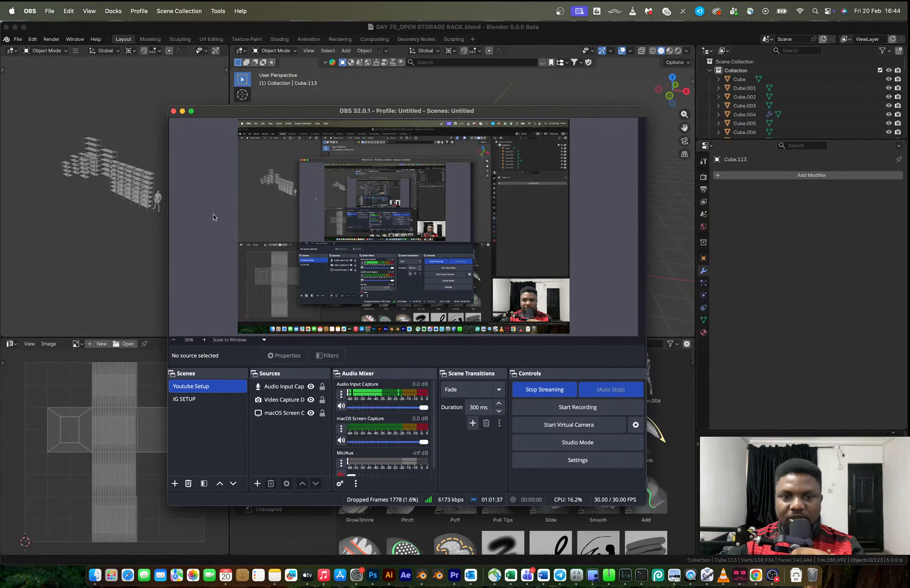